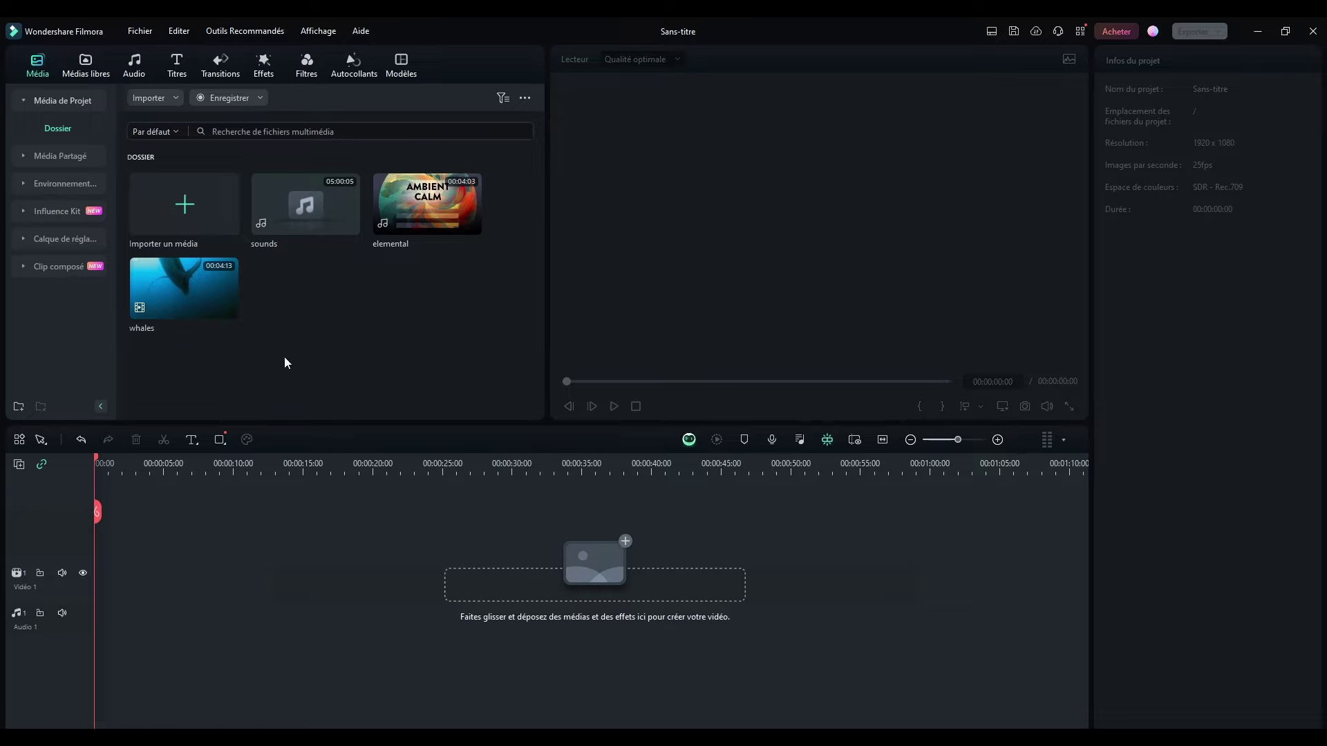
# - Add the whales clip at the start of the Vidéo 1 track and scrub the playhead to 00:00:48:22
pyautogui.moveTo(144, 296)
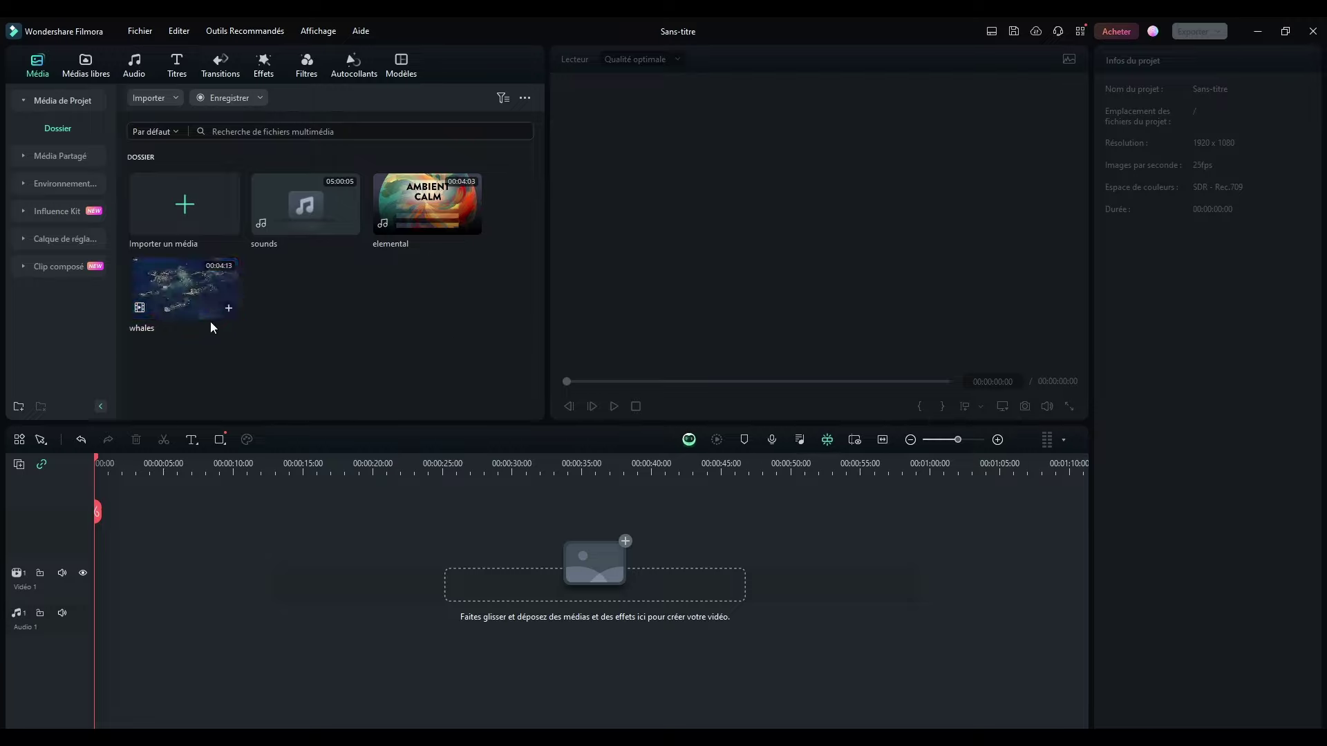
pyautogui.moveTo(185, 291); pyautogui.dragTo(105, 600)
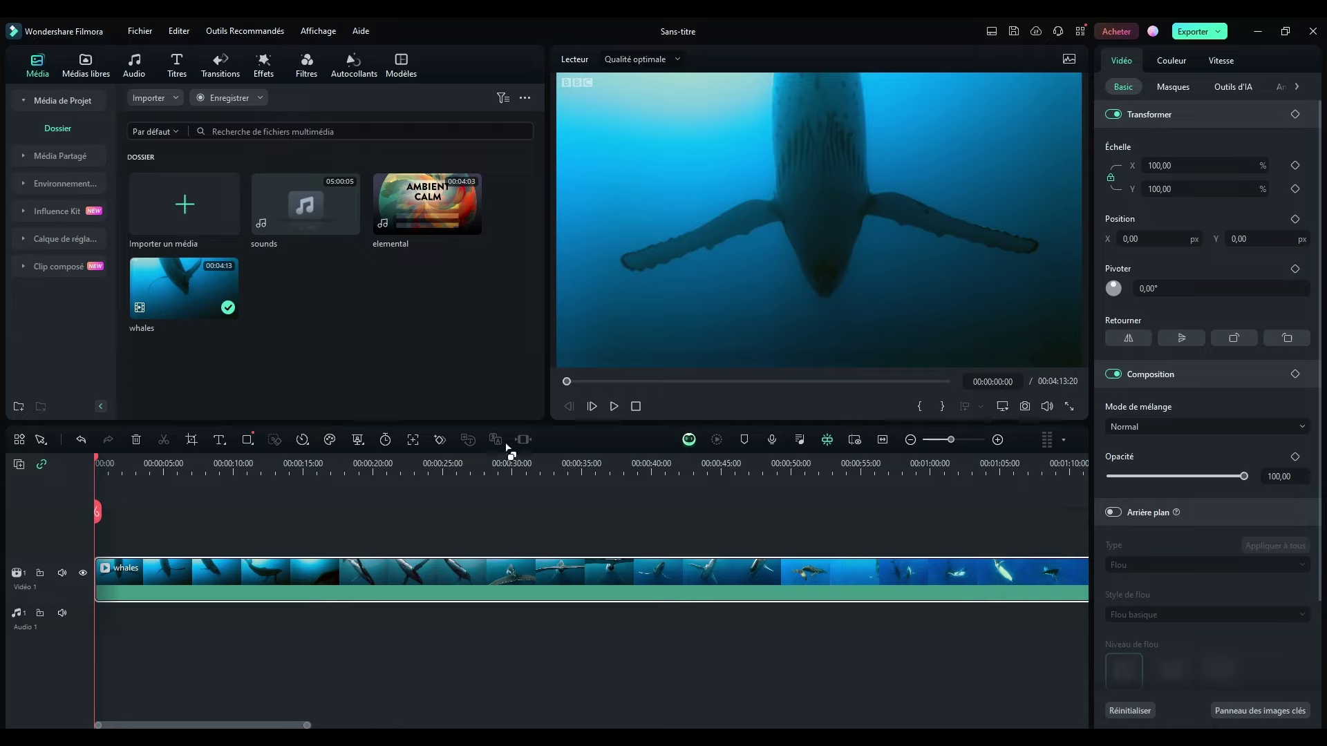
pyautogui.click(582, 456)
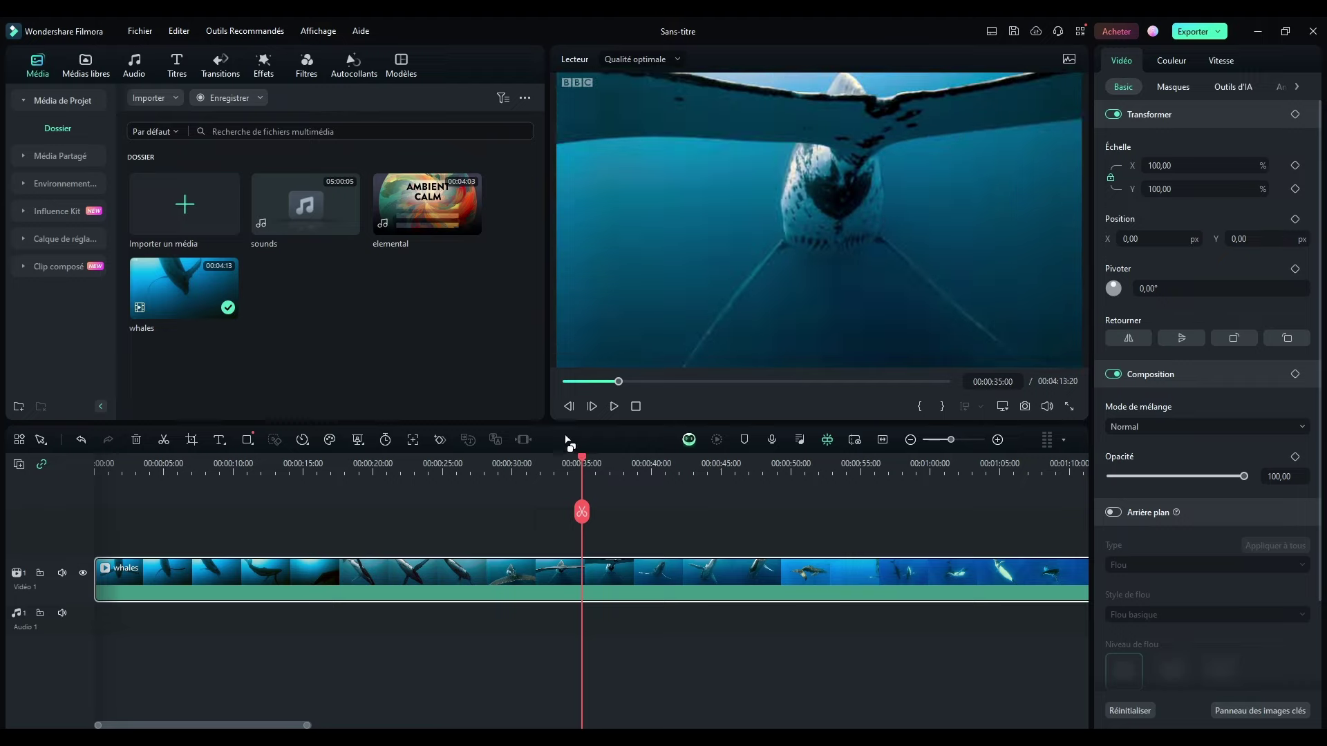
pyautogui.moveTo(582, 463); pyautogui.dragTo(774, 472)
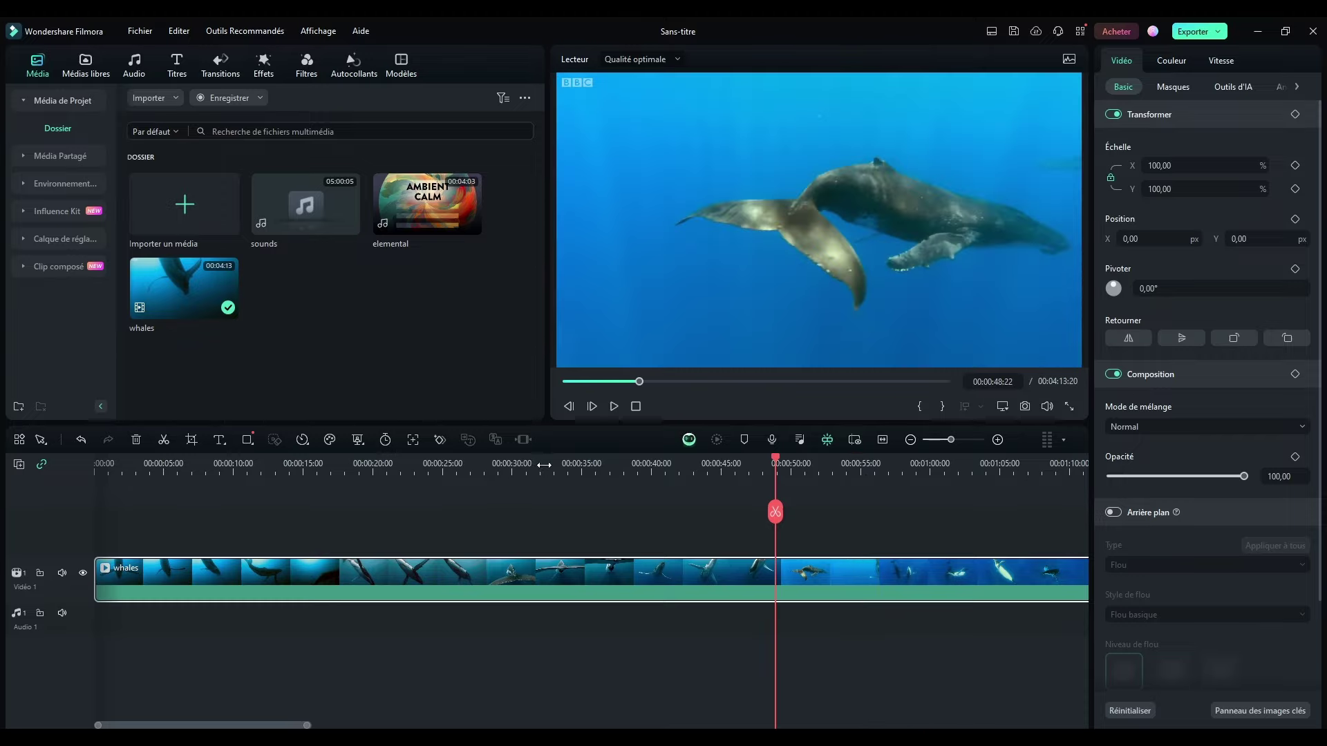
# - Zoom the timeline in and out until the whole whales clip fits in view
pyautogui.keyDown('ctrl'); pyautogui.scroll(-4, 545, 464); pyautogui.keyUp('ctrl')
pyautogui.keyDown('ctrl'); pyautogui.scroll(3, 511, 464); pyautogui.keyUp('ctrl')
pyautogui.keyDown('ctrl'); pyautogui.scroll(-2, 462, 463); pyautogui.keyUp('ctrl')
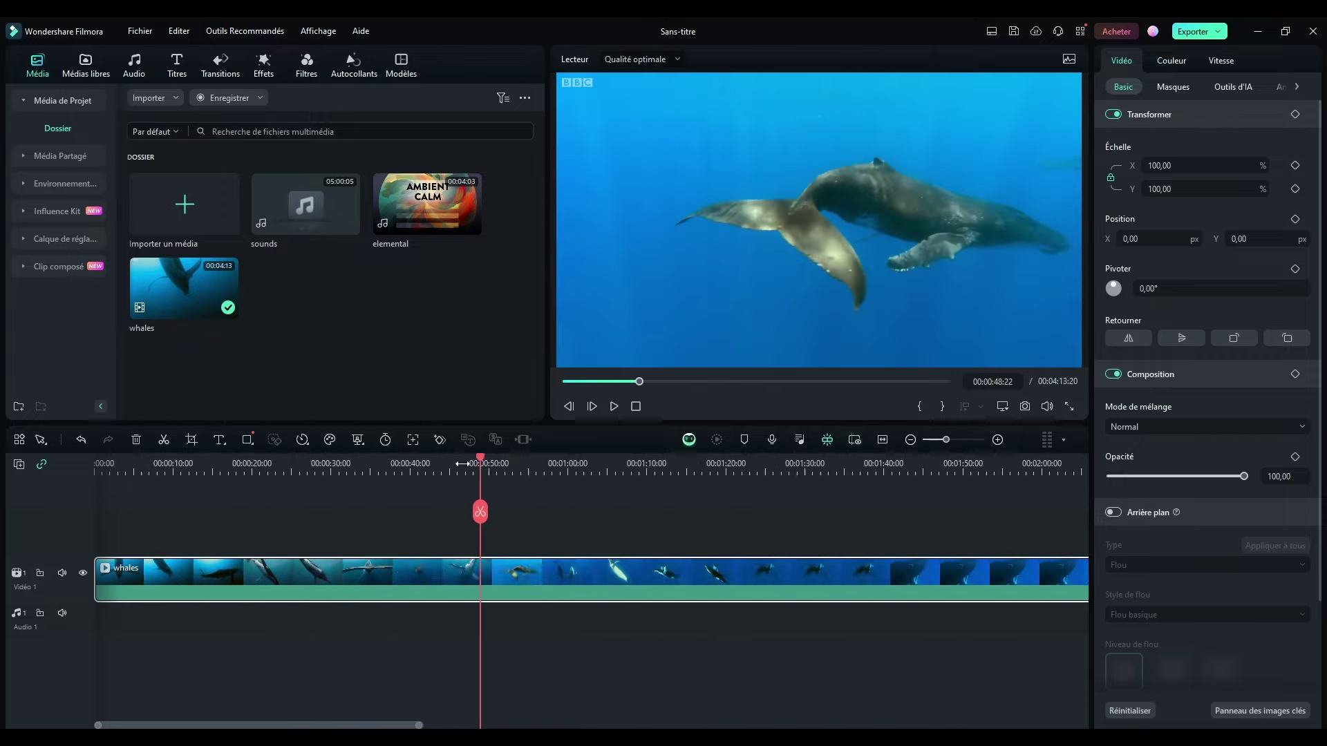
pyautogui.keyDown('ctrl'); pyautogui.scroll(-3, 442, 462); pyautogui.keyUp('ctrl')
pyautogui.keyDown('ctrl'); pyautogui.scroll(2, 360, 461); pyautogui.keyUp('ctrl')
pyautogui.keyDown('ctrl'); pyautogui.scroll(-2, 304, 461); pyautogui.keyUp('ctrl')
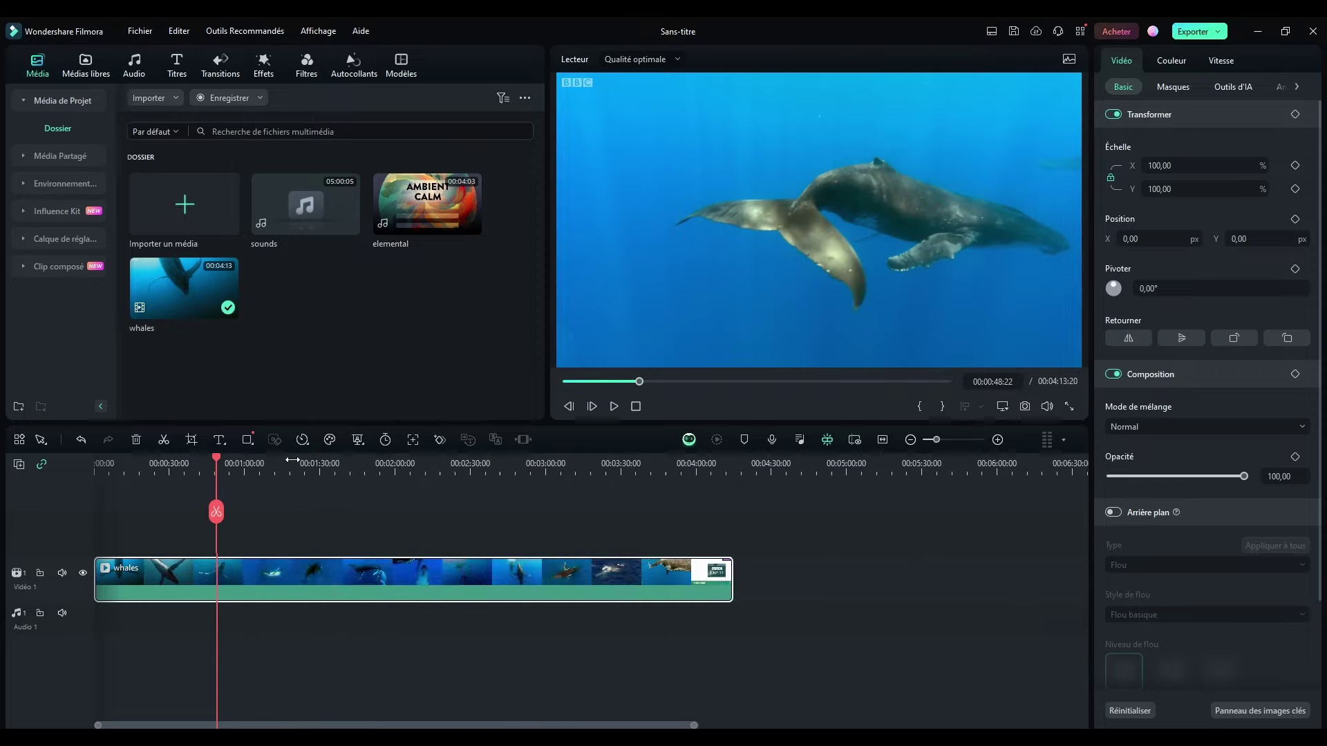
pyautogui.keyDown('ctrl'); pyautogui.scroll(3, 297, 461); pyautogui.keyUp('ctrl')
pyautogui.keyDown('ctrl'); pyautogui.scroll(-3, 314, 463); pyautogui.keyUp('ctrl')
pyautogui.keyDown('ctrl'); pyautogui.scroll(1, 324, 464); pyautogui.keyUp('ctrl')
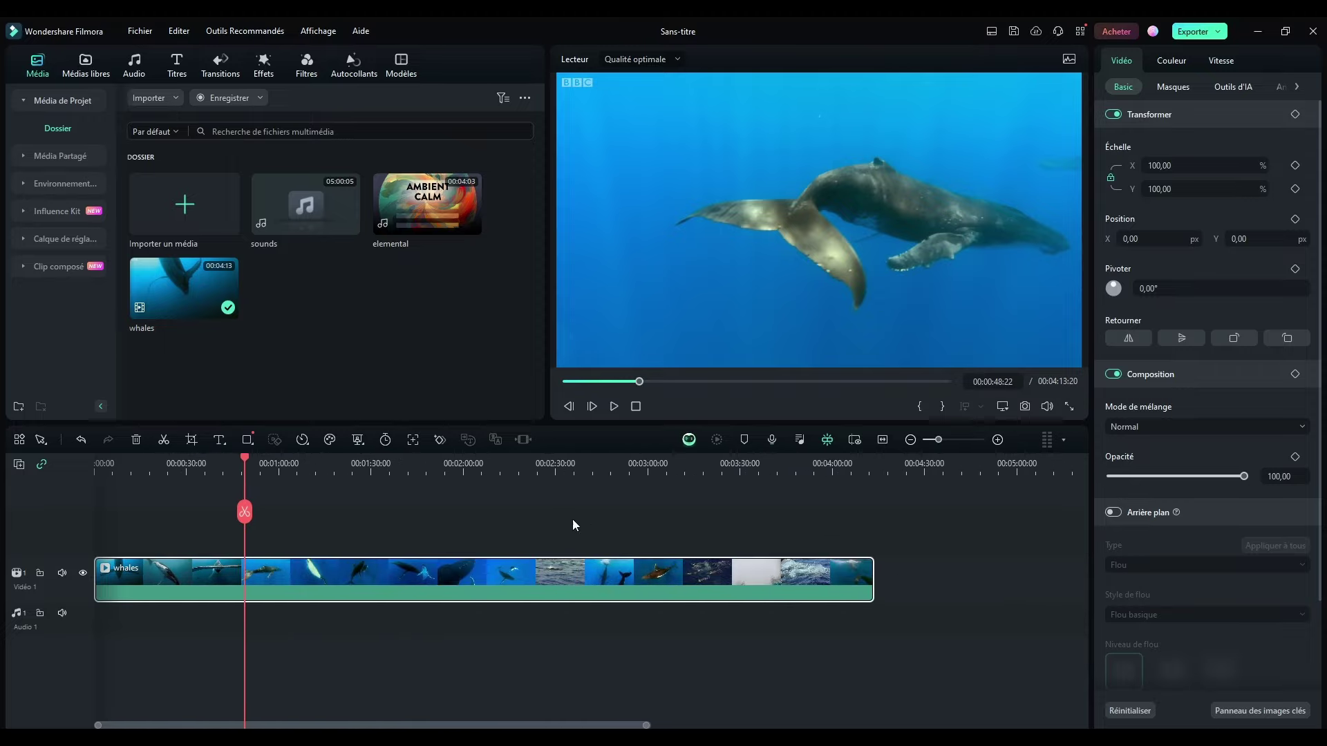
pyautogui.keyDown('ctrl'); pyautogui.scroll(2, 412, 464); pyautogui.keyUp('ctrl')
pyautogui.keyDown('ctrl'); pyautogui.scroll(-3, 691, 467); pyautogui.keyUp('ctrl')
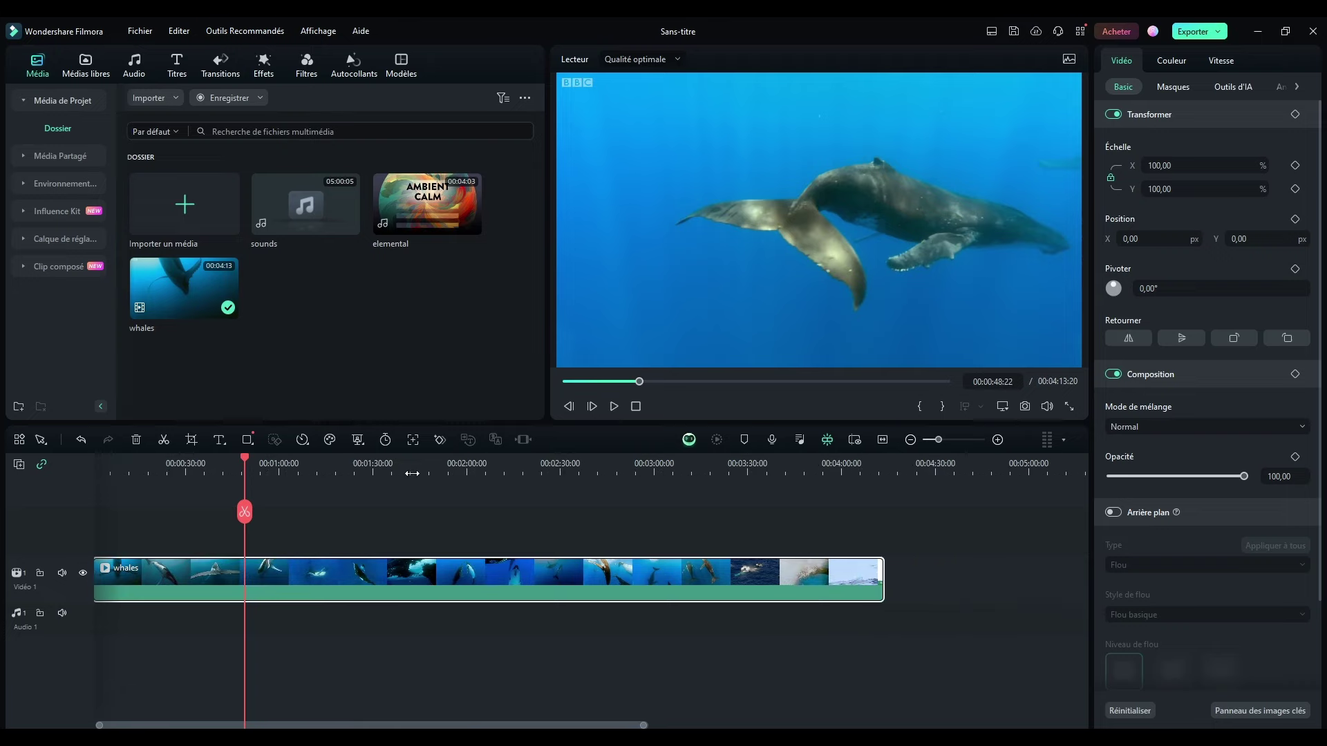
pyautogui.keyDown('ctrl'); pyautogui.scroll(2, 940, 461); pyautogui.keyUp('ctrl')
pyautogui.click(910, 440)
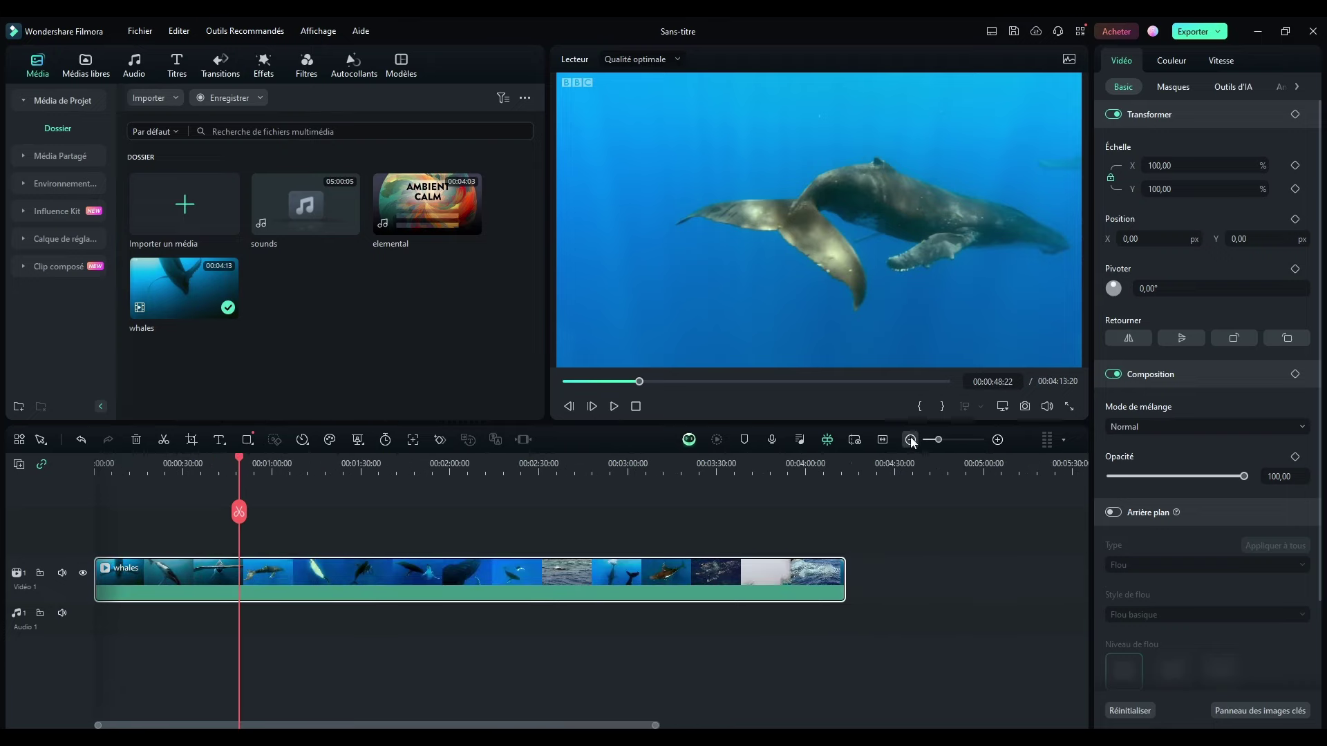
pyautogui.click(998, 440)
pyautogui.click(910, 440)
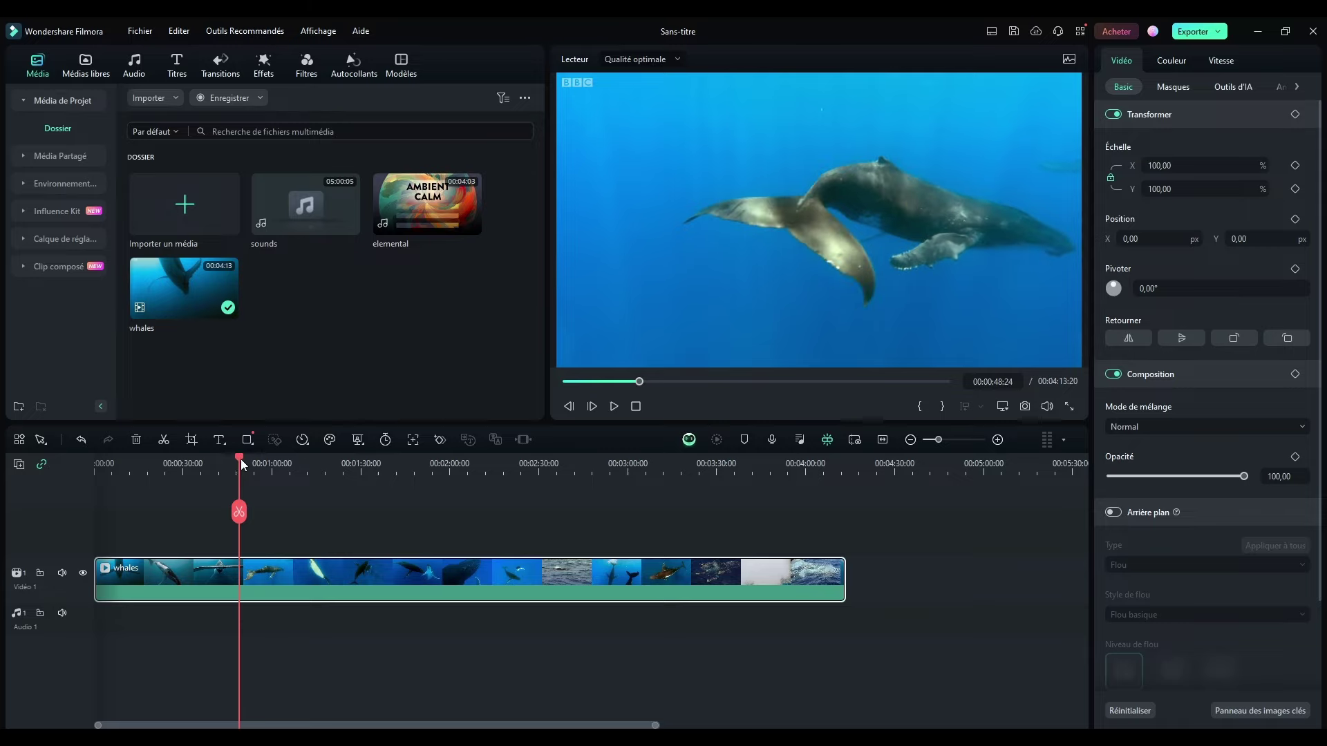
# - Shift the whales clip along the timeline so it starts about 12 seconds in, with an empty Vidéo 2 track above it
pyautogui.moveTo(240, 462)
pyautogui.mouseDown()
pyautogui.moveTo(323, 462)
pyautogui.moveTo(264, 461)
pyautogui.mouseUp()
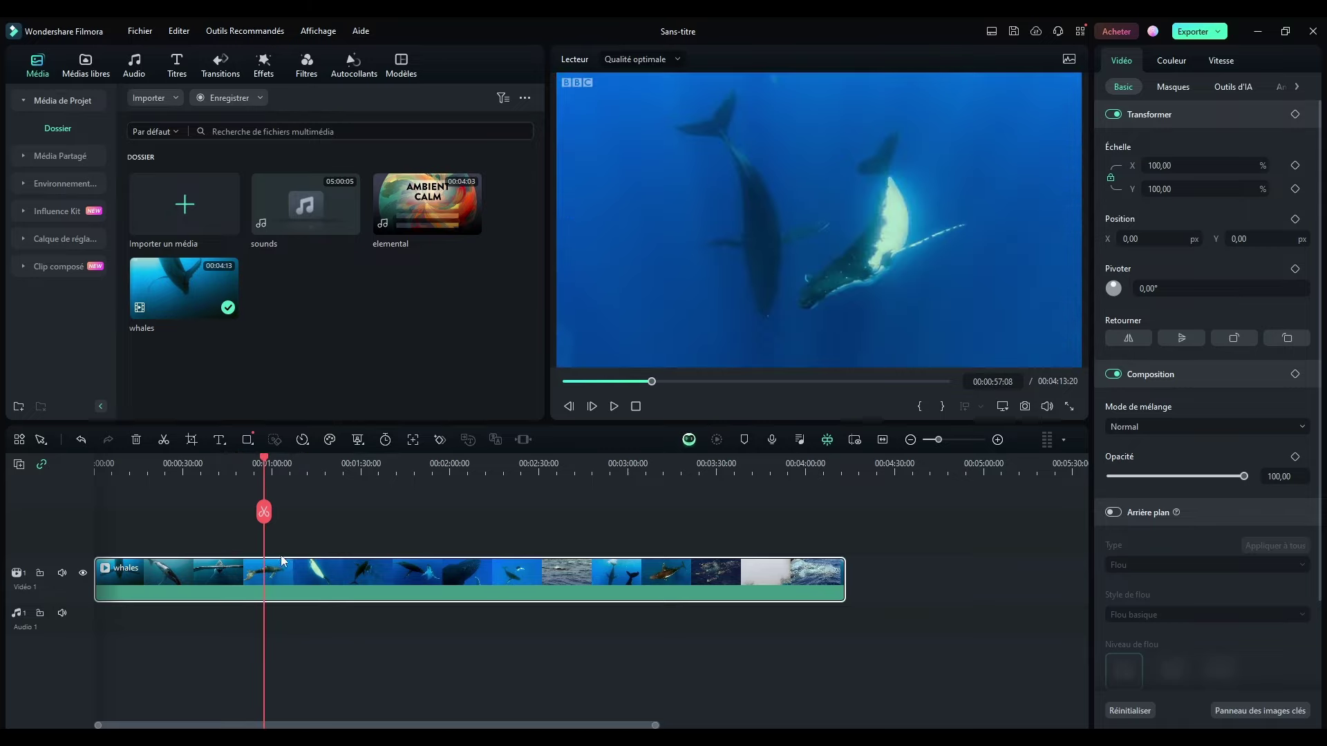
pyautogui.moveTo(296, 590); pyautogui.dragTo(342, 569)
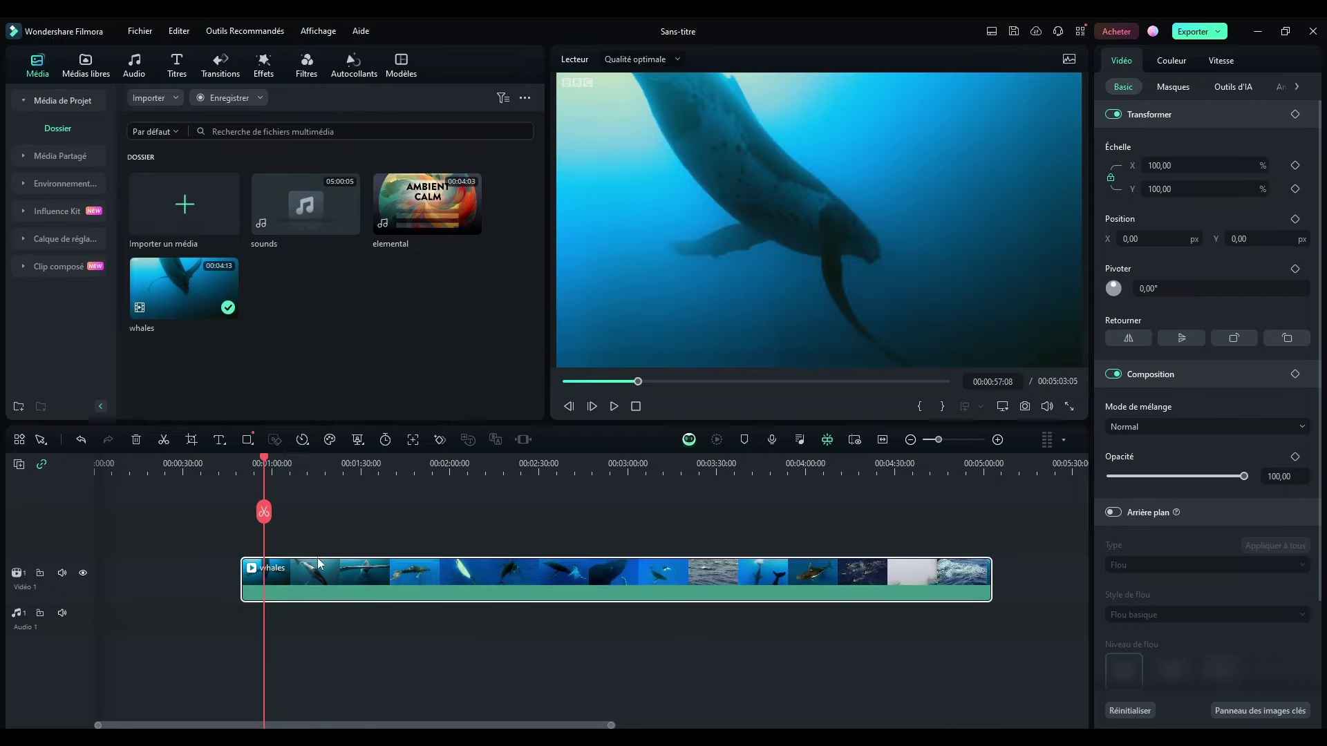
pyautogui.moveTo(263, 457); pyautogui.dragTo(95, 475)
pyautogui.moveTo(290, 571); pyautogui.dragTo(221, 582)
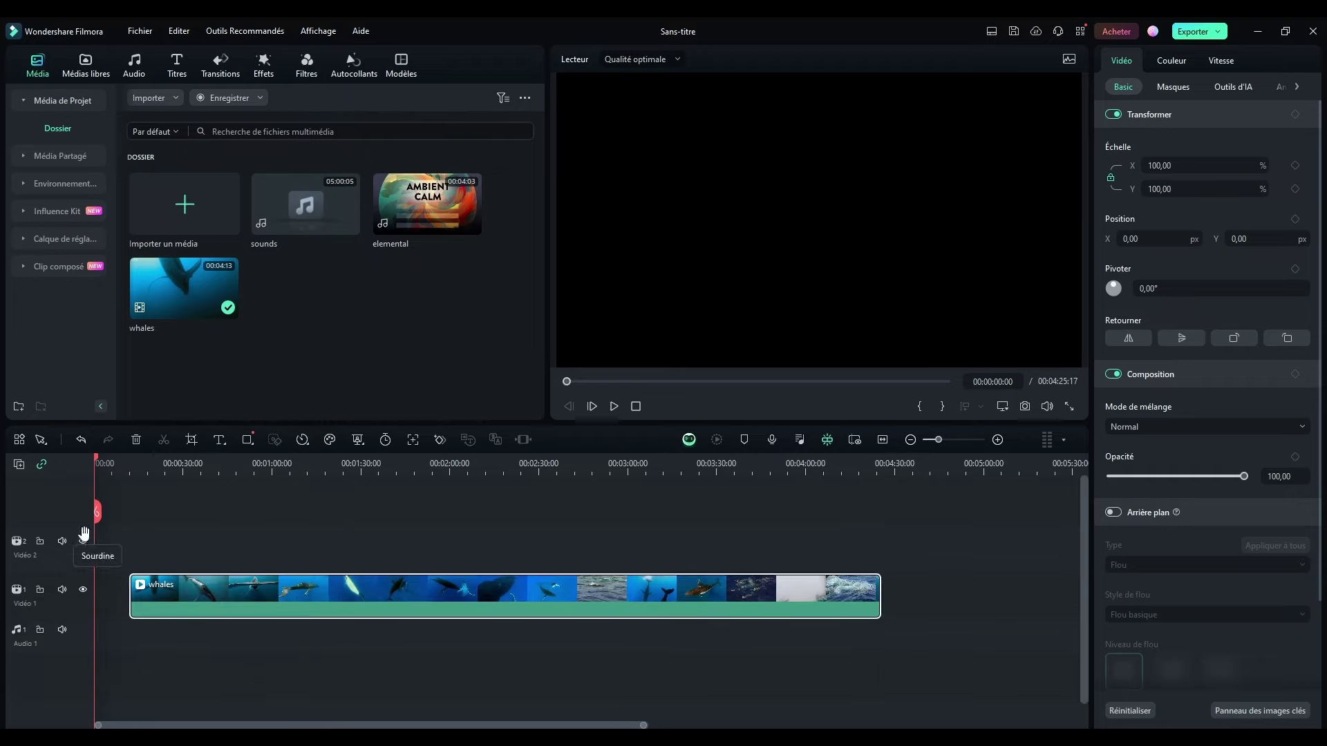
pyautogui.doubleClick(38, 556)
pyautogui.press('Return')
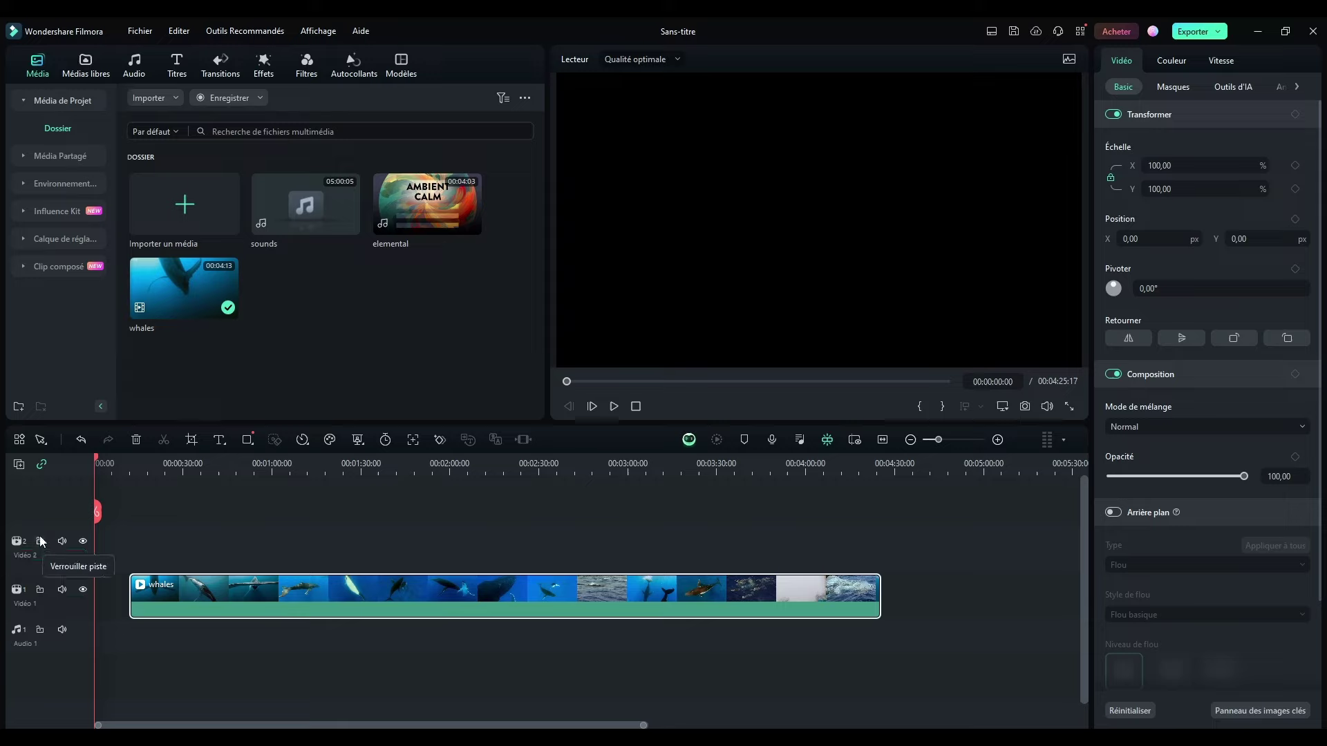
pyautogui.moveTo(207, 598); pyautogui.dragTo(179, 586)
# - Select the whales clip and split it at 00:02:52:06
pyautogui.moveTo(100, 465); pyautogui.dragTo(206, 470)
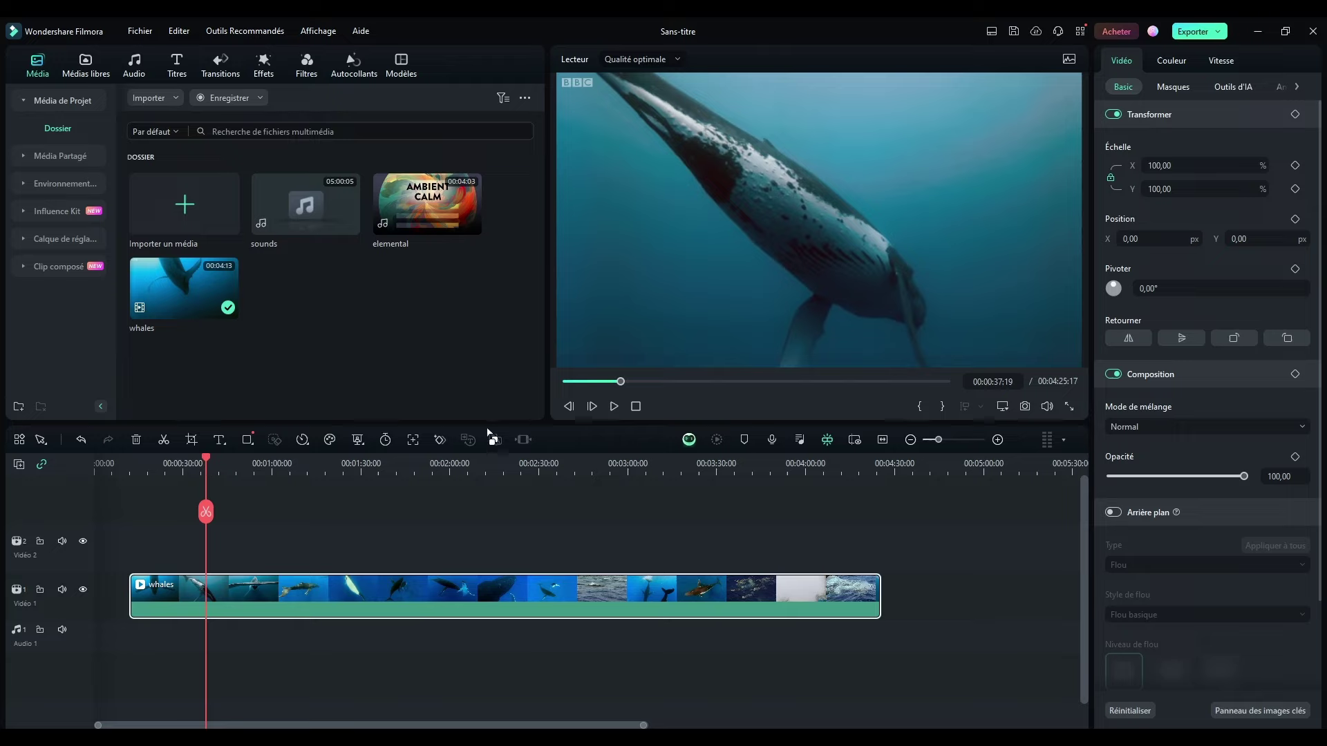
pyautogui.click(339, 537)
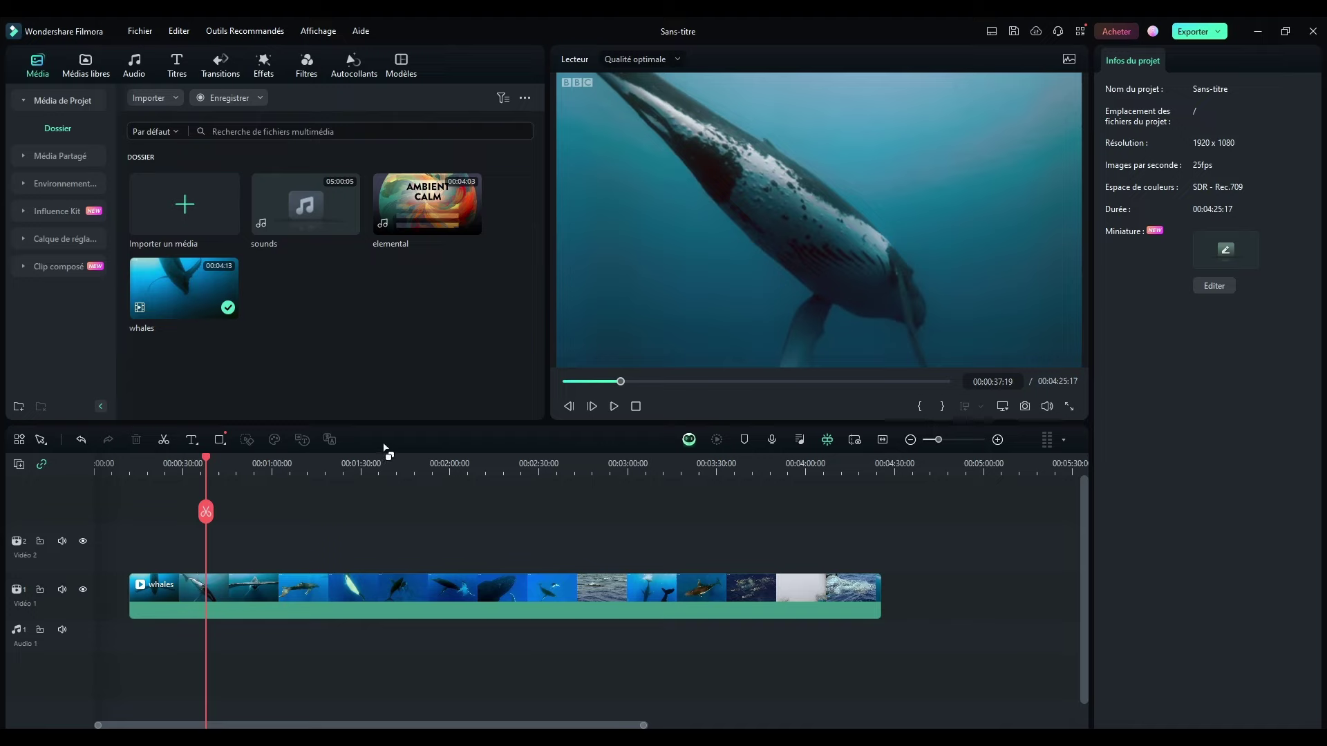
pyautogui.click(346, 589)
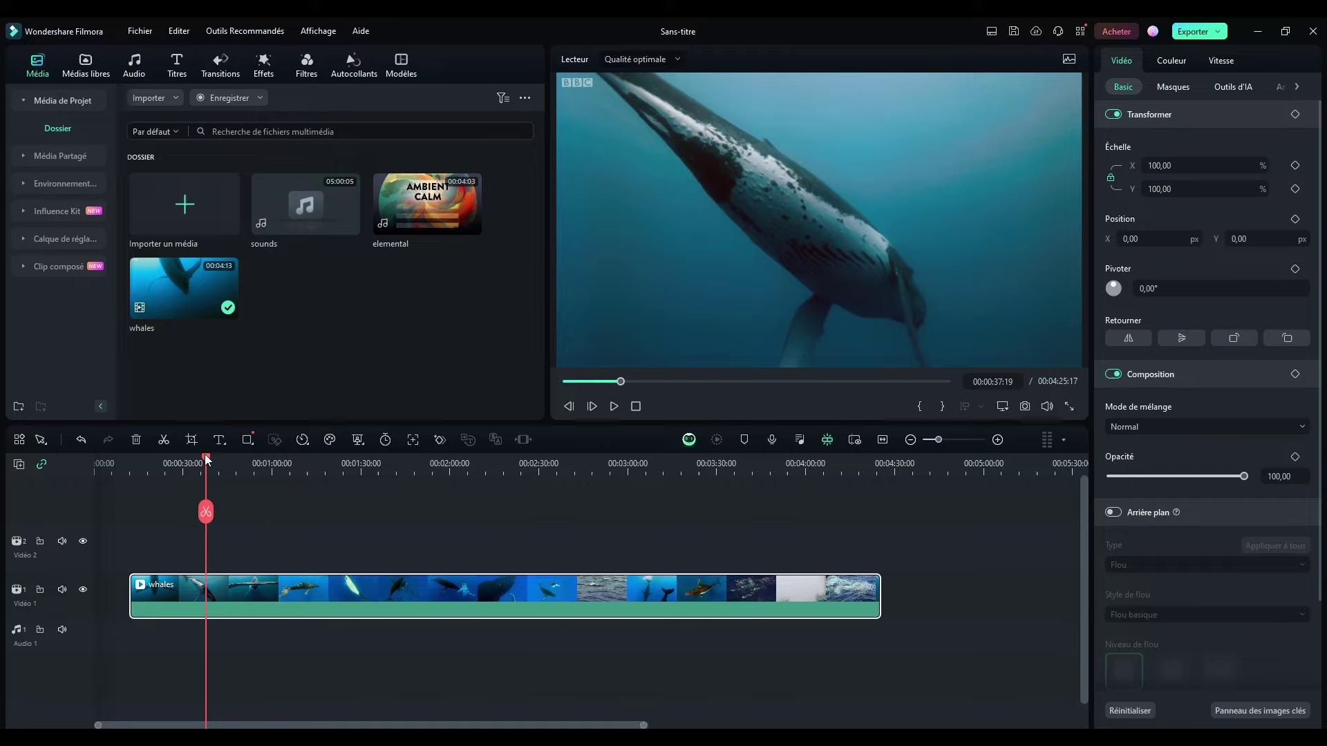
pyautogui.moveTo(205, 460); pyautogui.dragTo(603, 474)
pyautogui.click(603, 513)
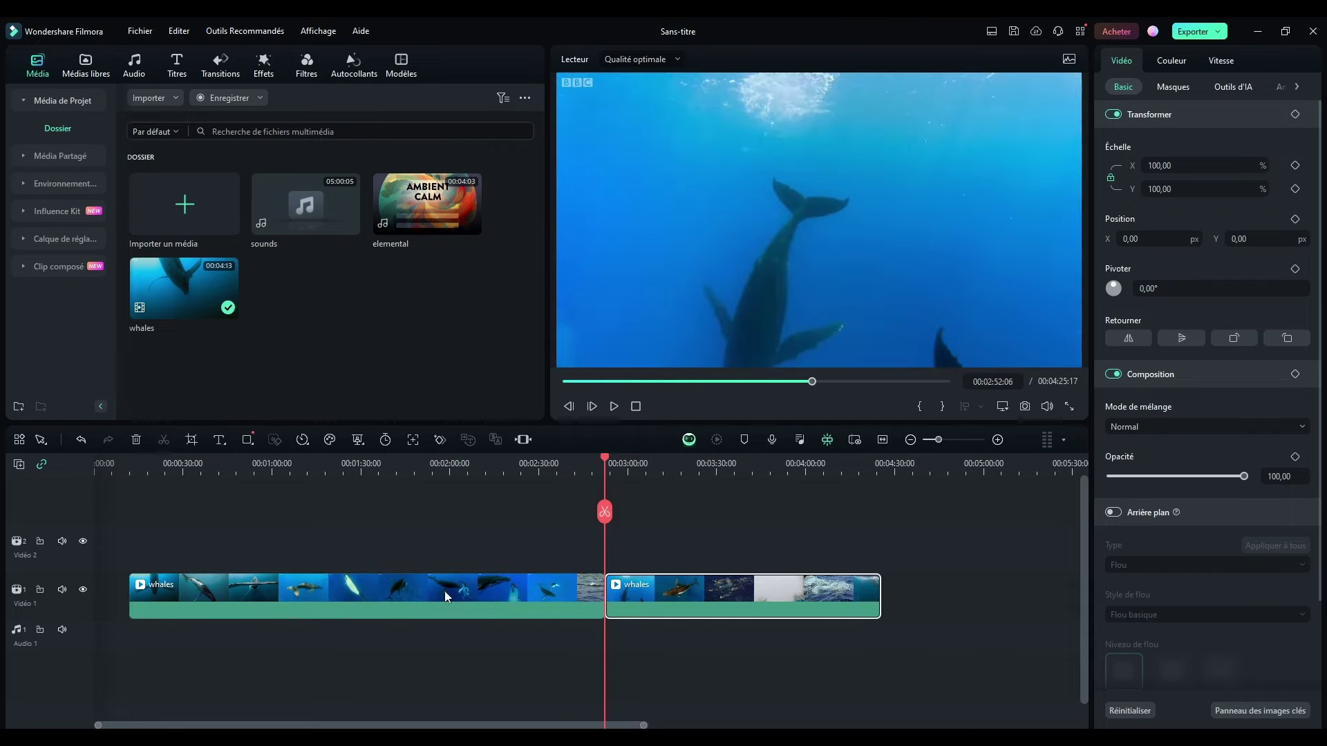
# - Move the second whales segment away from the first and back against it, and scrub to 00:02:21:18
pyautogui.moveTo(602, 465); pyautogui.dragTo(504, 465)
pyautogui.moveTo(671, 586)
pyautogui.mouseDown()
pyautogui.moveTo(752, 586)
pyautogui.moveTo(345, 537)
pyautogui.moveTo(621, 539)
pyautogui.moveTo(703, 586)
pyautogui.moveTo(662, 587)
pyautogui.mouseUp()
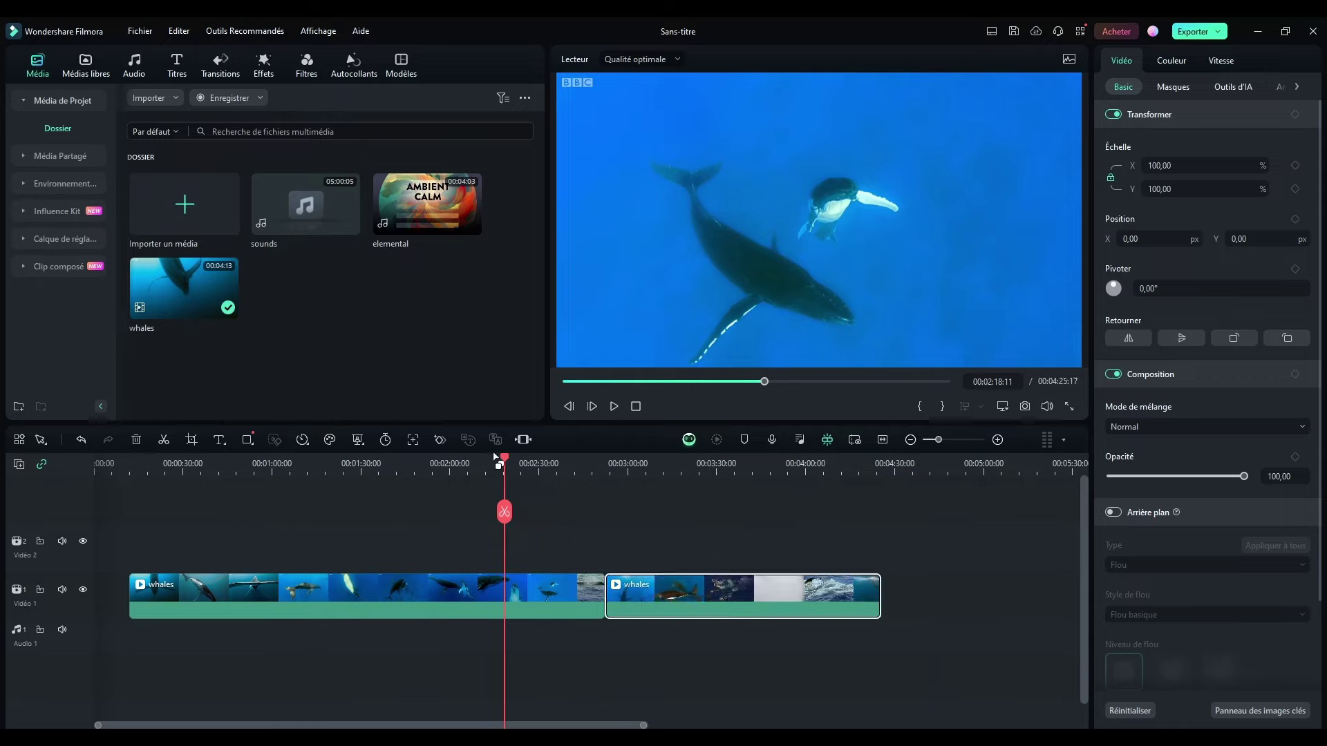
pyautogui.moveTo(497, 460); pyautogui.dragTo(514, 486)
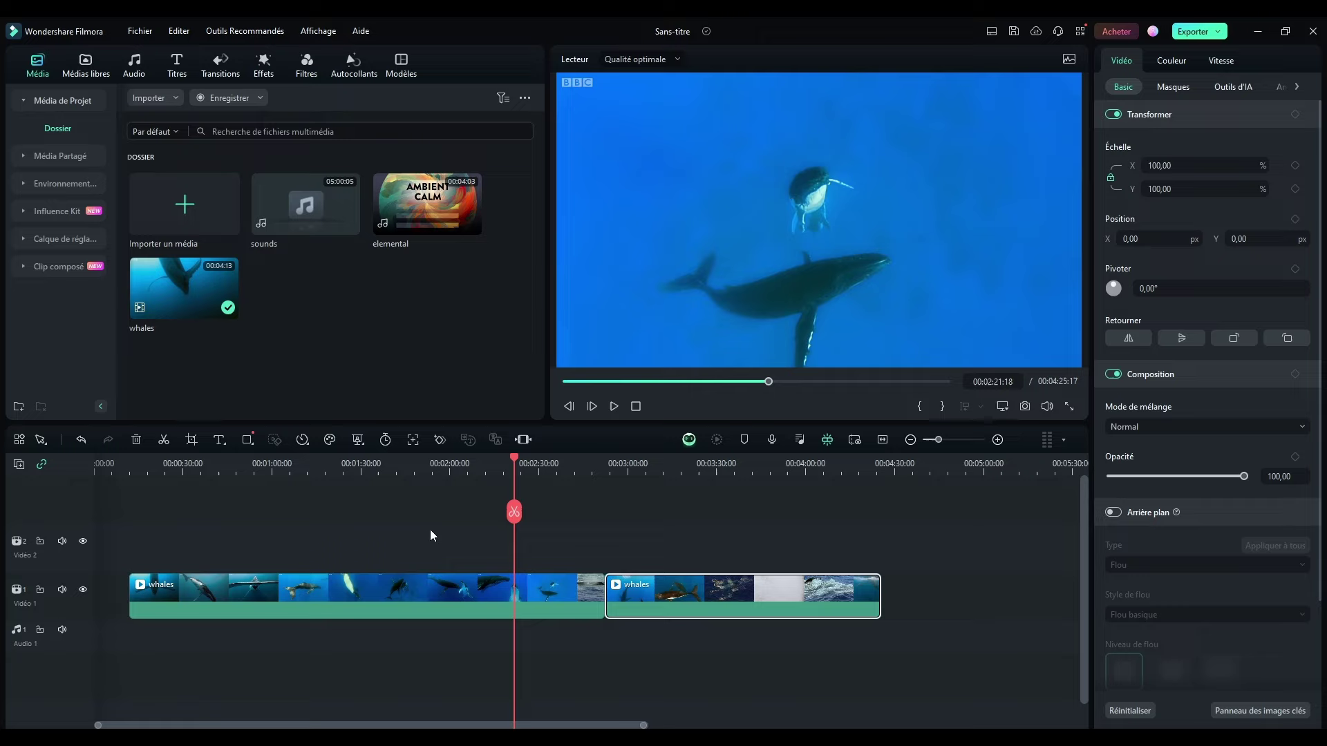
# - Undo the segment move and the split, and look up the undo and redo commands
pyautogui.hotkey('ctrl', 'z')
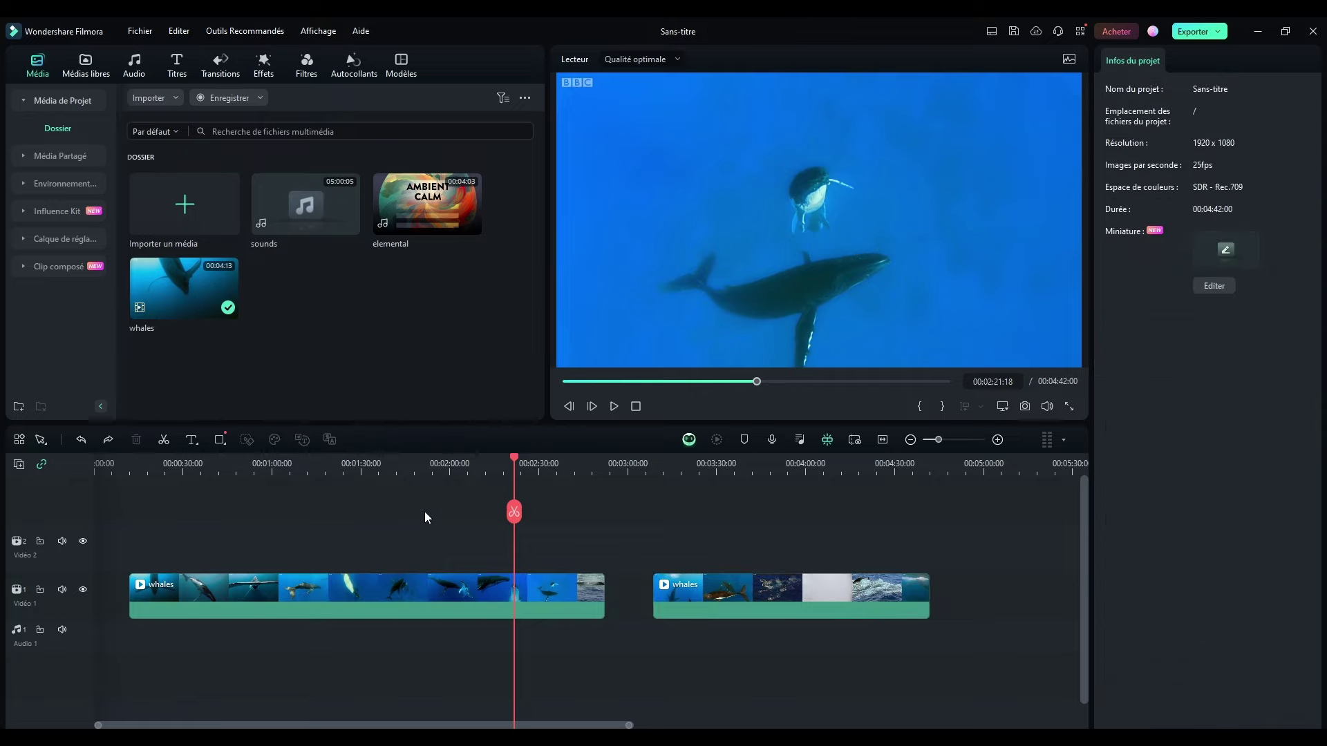
pyautogui.hotkey('ctrl', 'y')
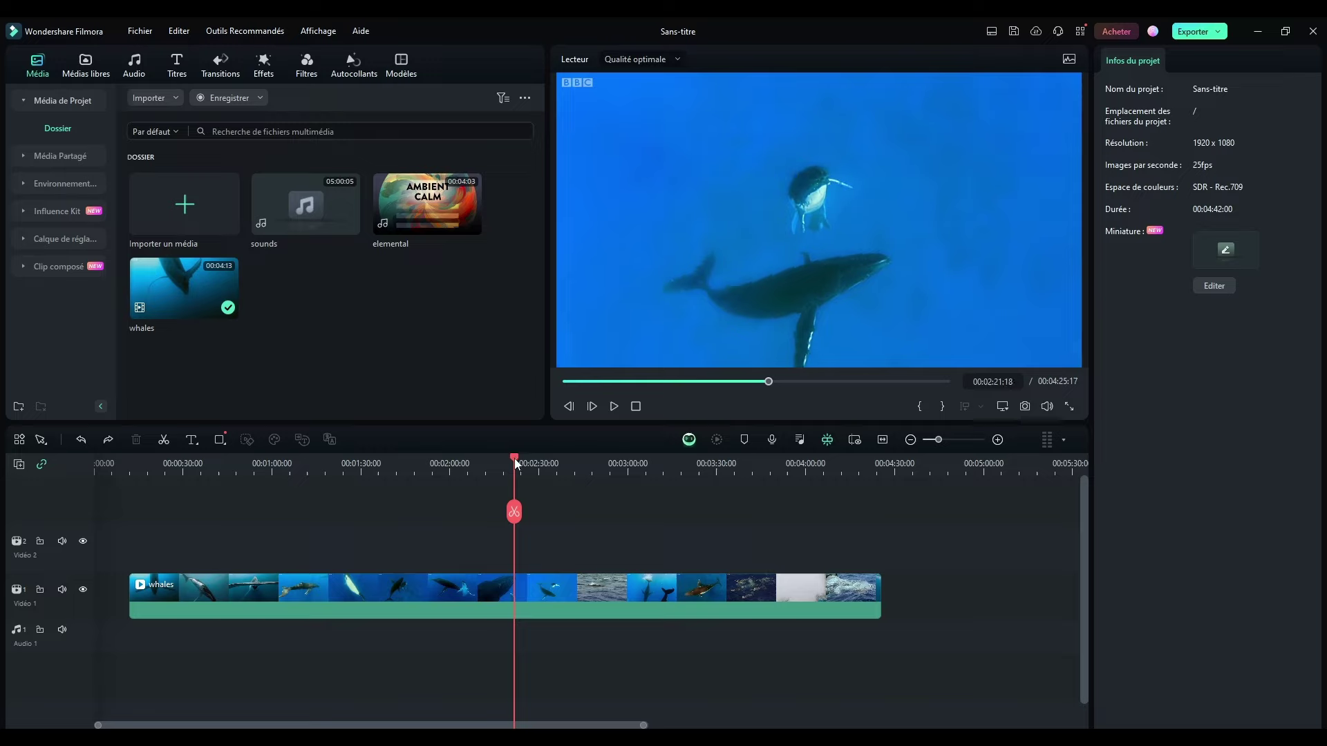
pyautogui.click(140, 31)
pyautogui.moveTo(179, 31)
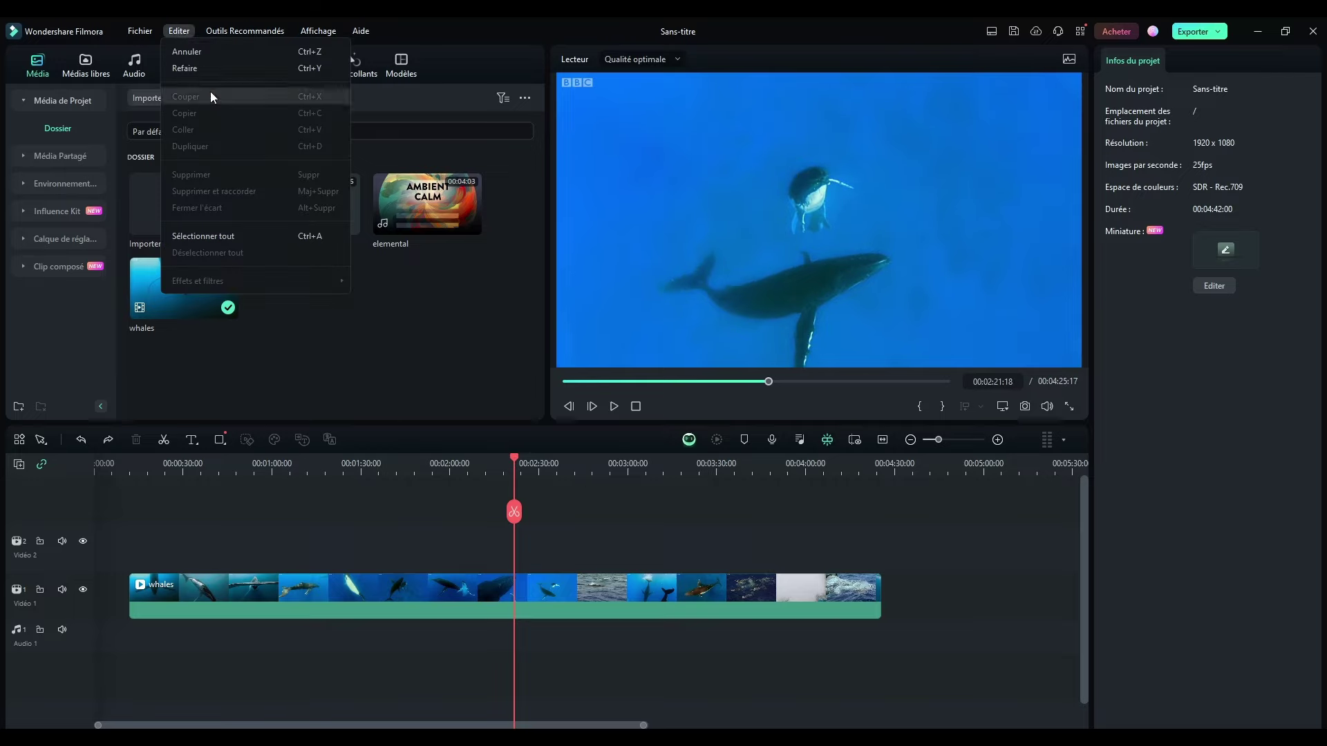
pyautogui.click(404, 538)
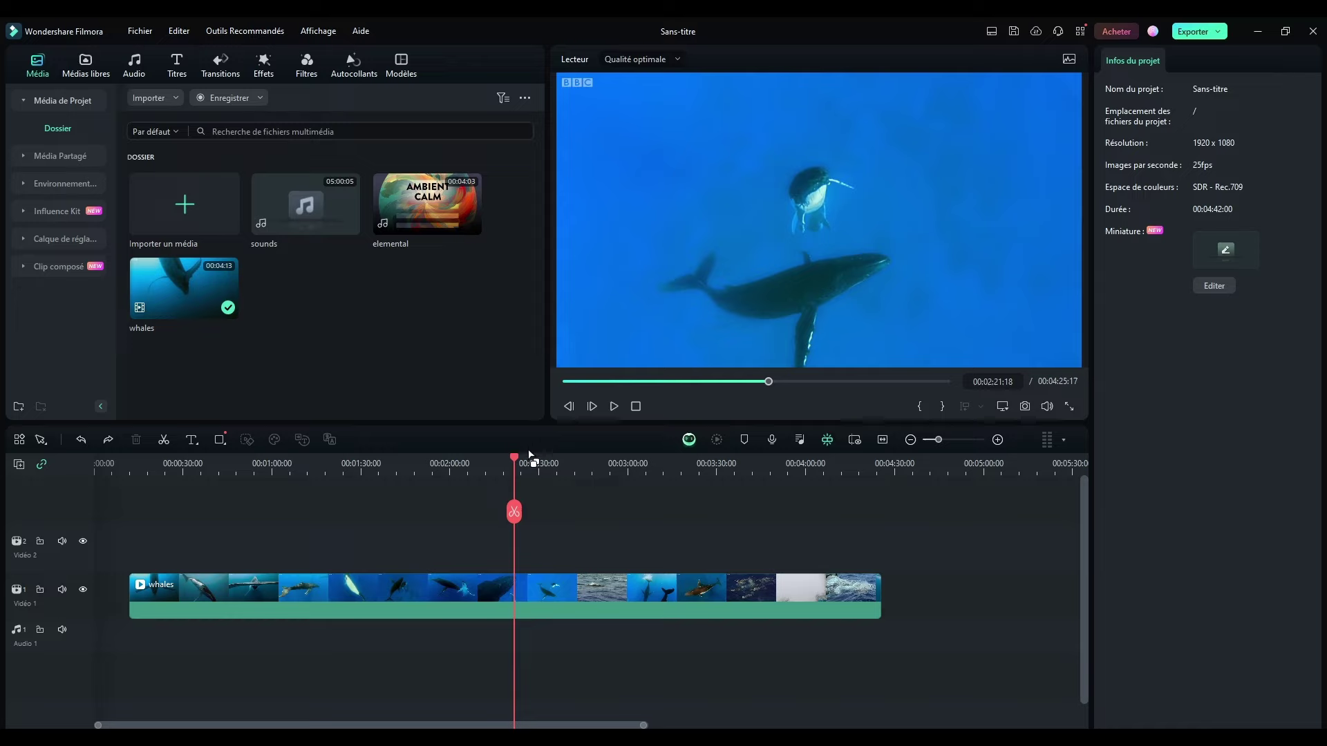
# - Delete the whales clip from the timeline and remove the Vidéo 2 track
pyautogui.moveTo(516, 461); pyautogui.dragTo(351, 462)
pyautogui.moveTo(289, 590); pyautogui.dragTo(269, 591)
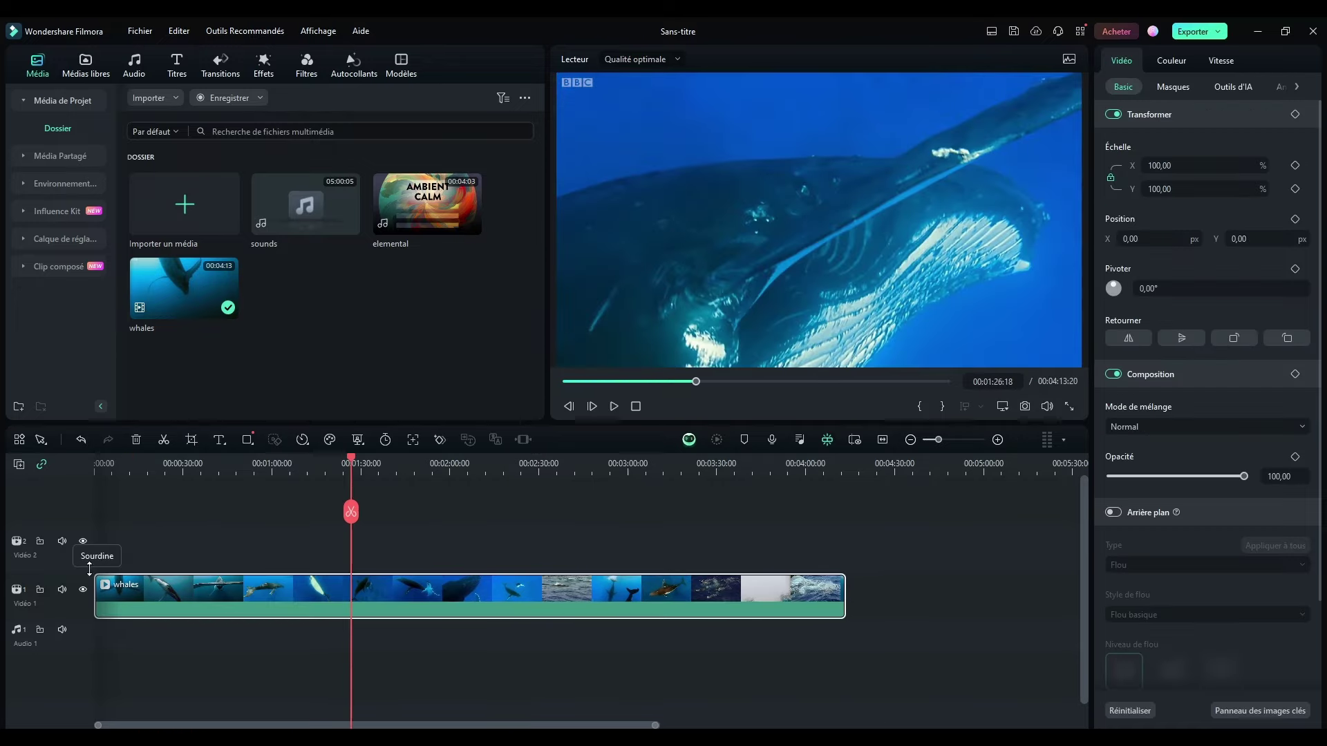
pyautogui.press('Delete')
pyautogui.rightClick(46, 562)
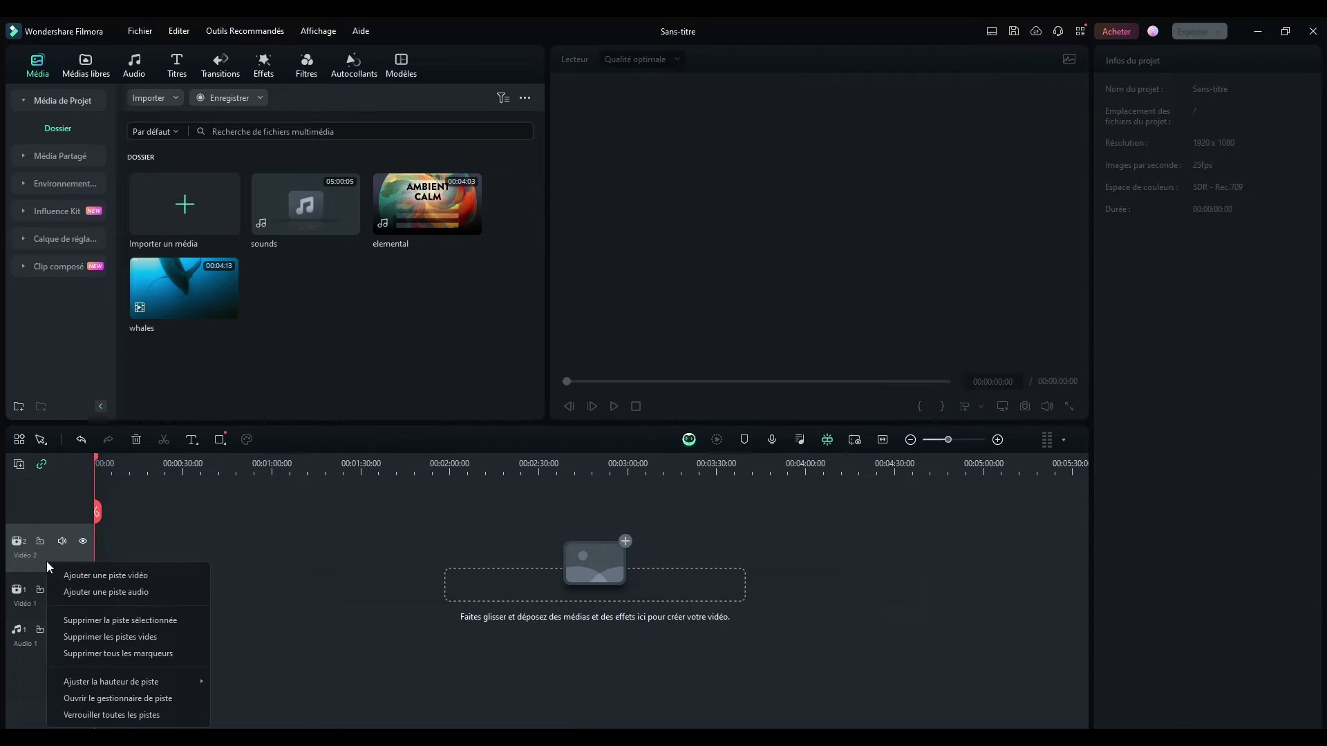
pyautogui.click(103, 620)
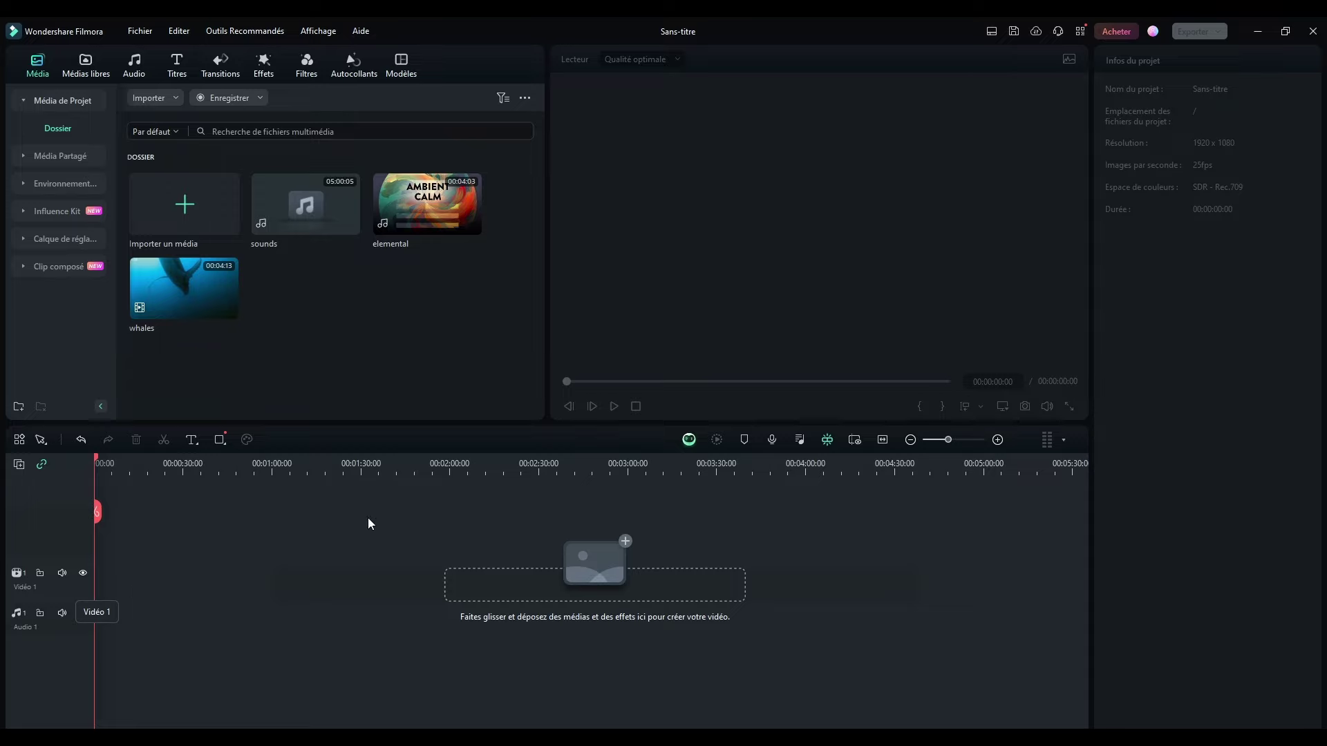
# - Place the whales clip at the start of the Vidéo 1 track and cut off everything after 00:03:37:17
pyautogui.moveTo(221, 308); pyautogui.dragTo(110, 582)
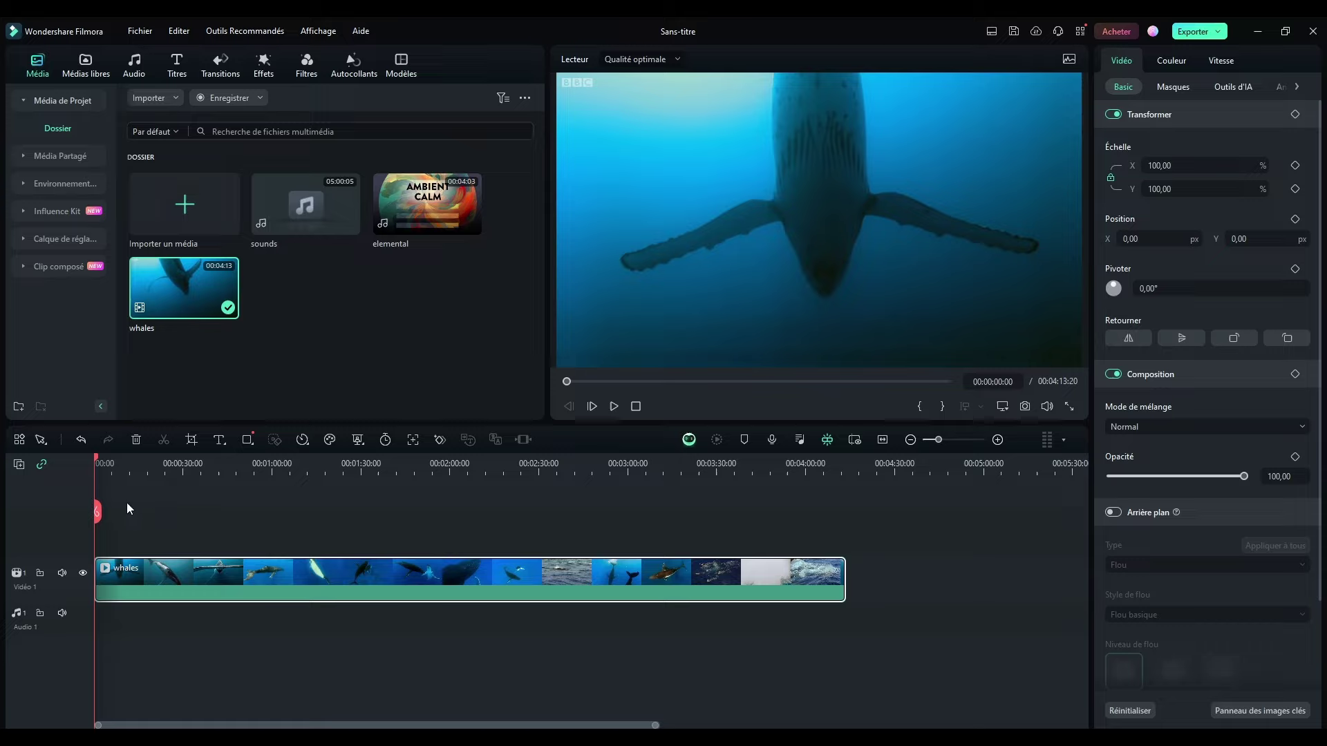
pyautogui.moveTo(98, 463); pyautogui.dragTo(710, 495)
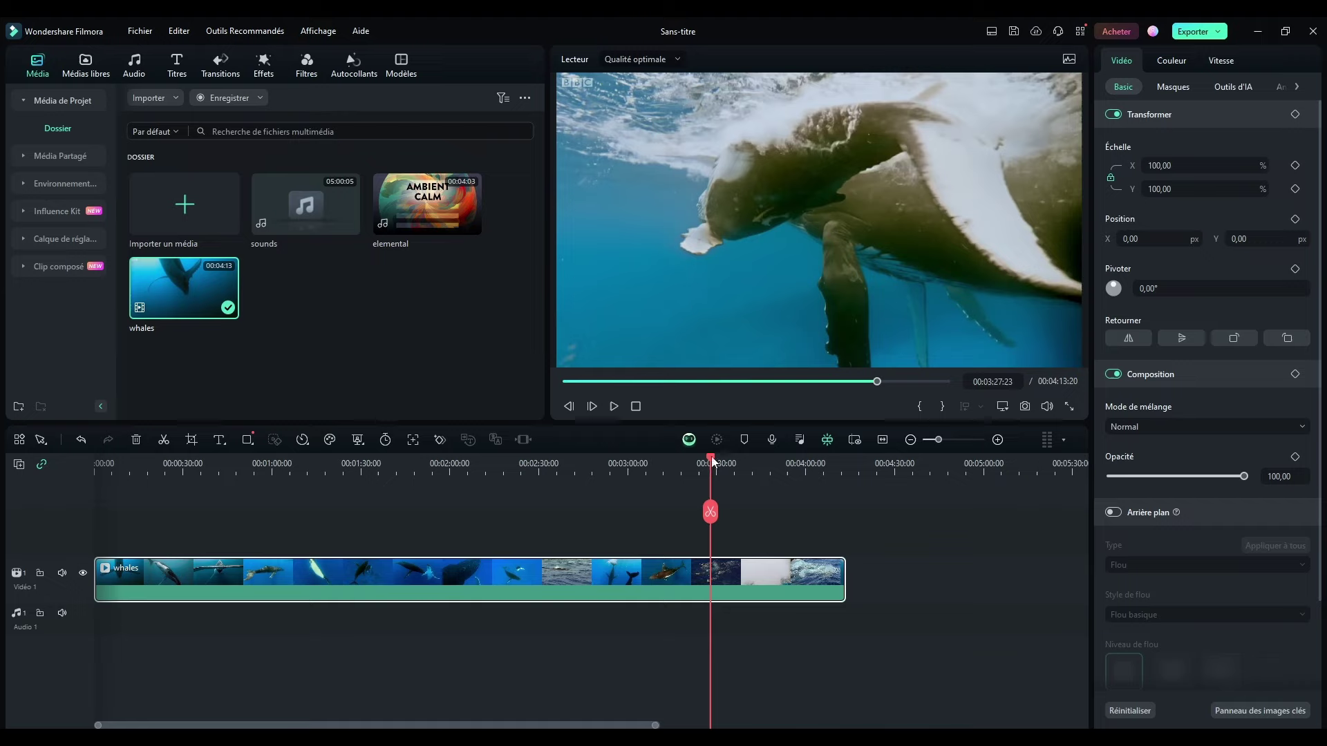
pyautogui.moveTo(713, 459); pyautogui.dragTo(718, 460)
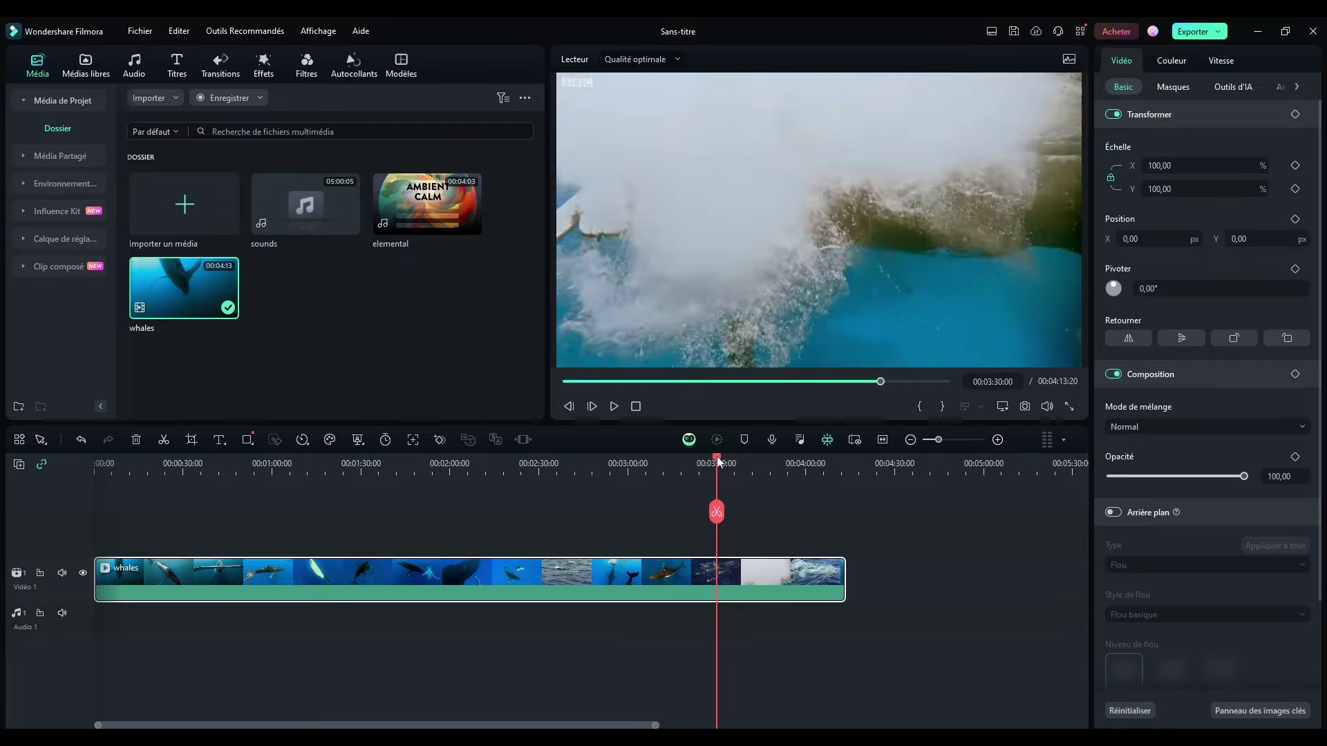
pyautogui.moveTo(715, 458); pyautogui.dragTo(733, 461)
pyautogui.moveTo(738, 459)
pyautogui.mouseDown()
pyautogui.moveTo(752, 460)
pyautogui.moveTo(741, 459)
pyautogui.mouseUp()
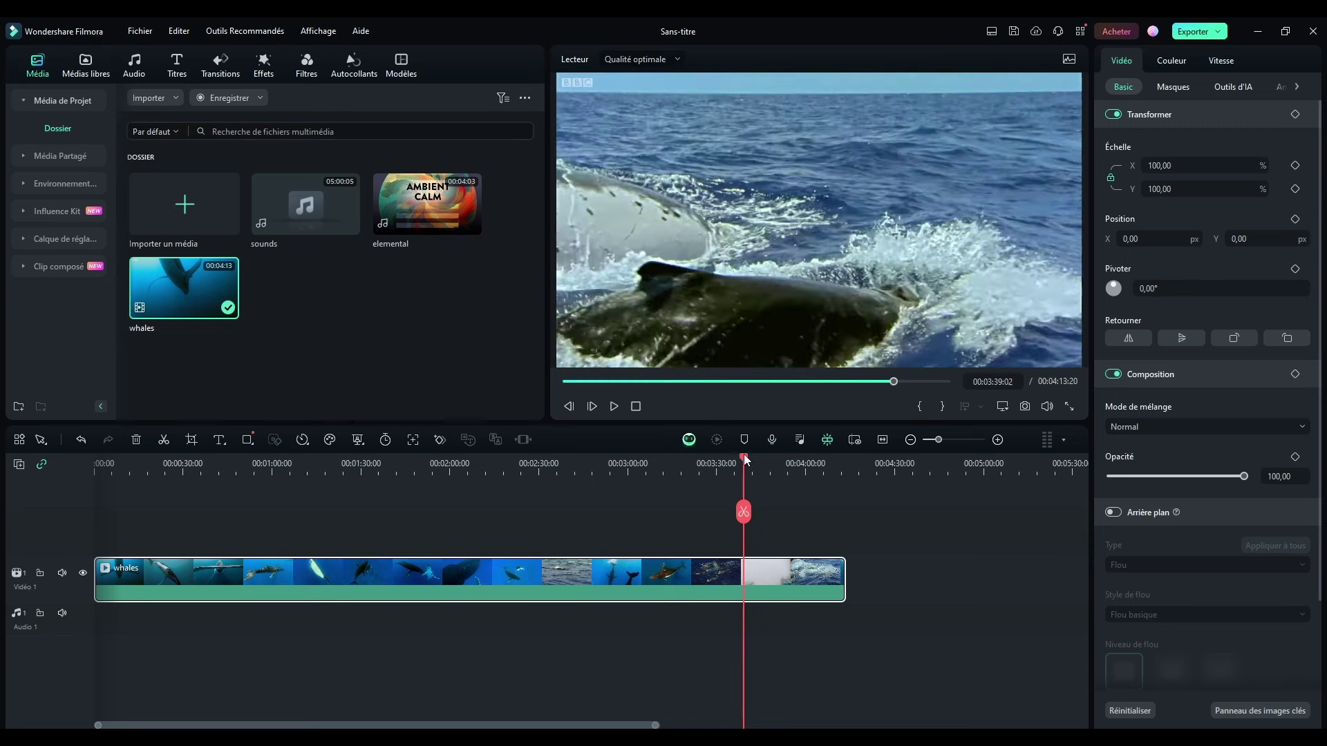
pyautogui.click(741, 512)
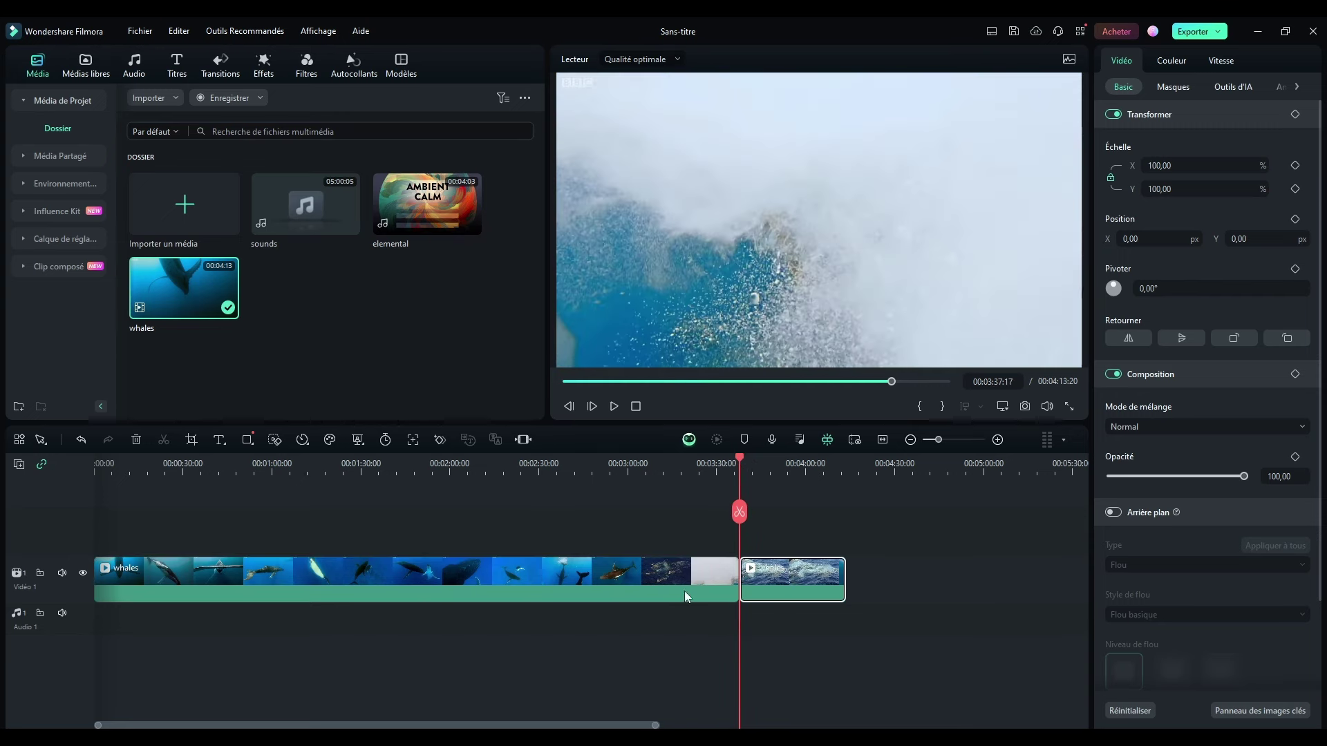
pyautogui.press('Delete')
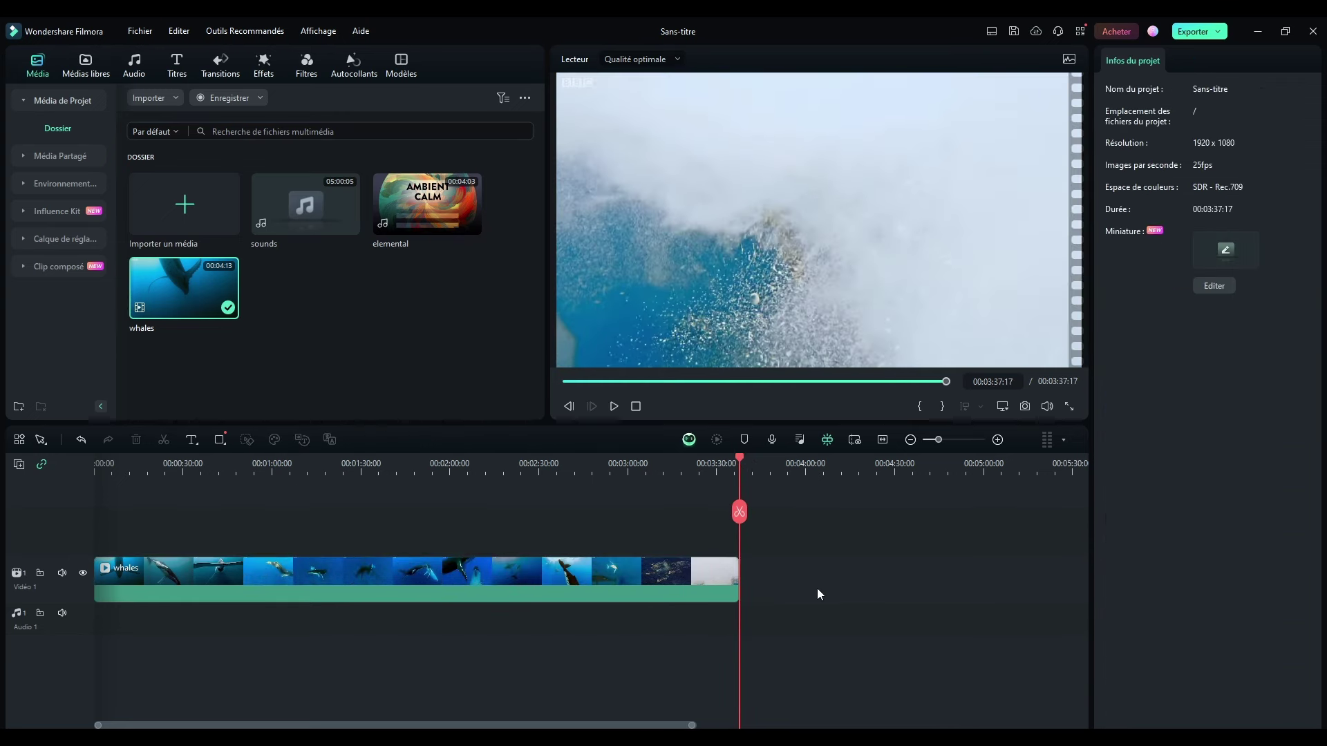
# - Return the playhead to the start of the timeline and play the trimmed whales clip
pyautogui.moveTo(738, 462); pyautogui.dragTo(84, 512)
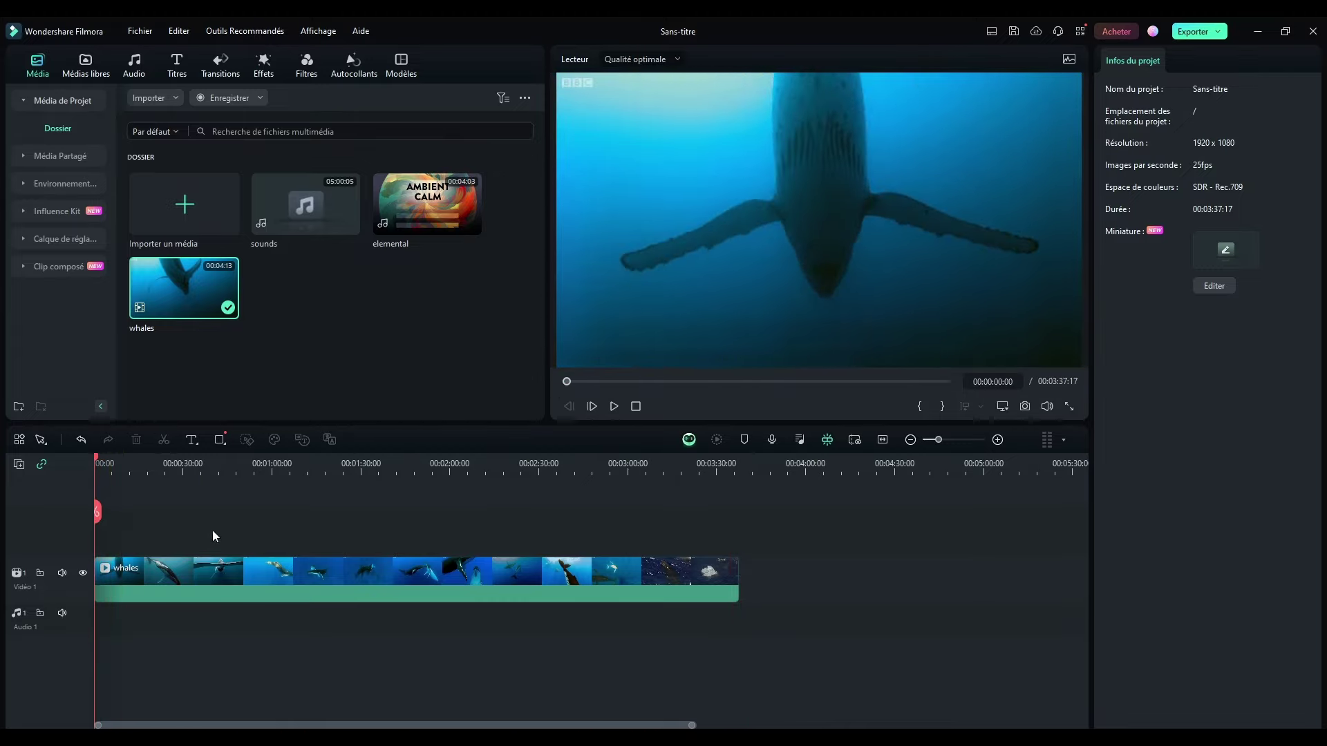
pyautogui.click(614, 407)
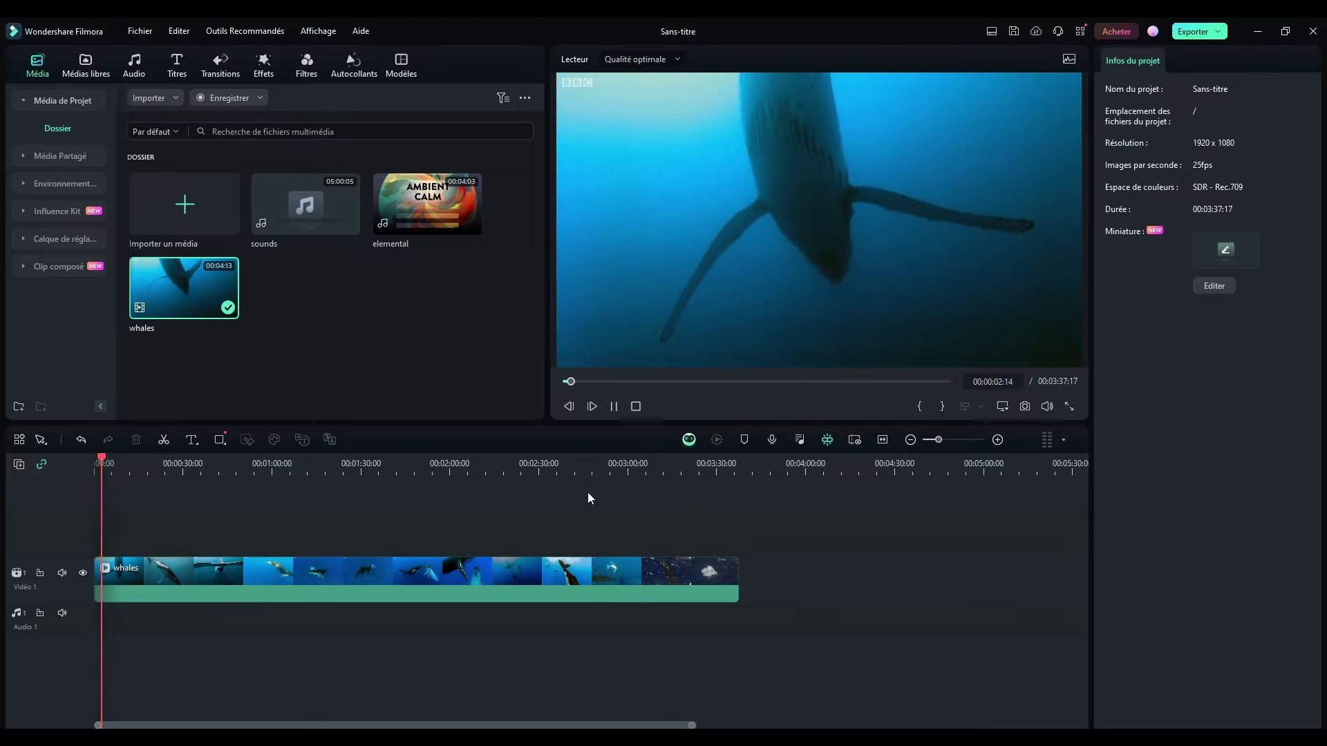
# - Skip ahead to about 00:00:35 in the whales clip preview and stop the playback
pyautogui.click(198, 483)
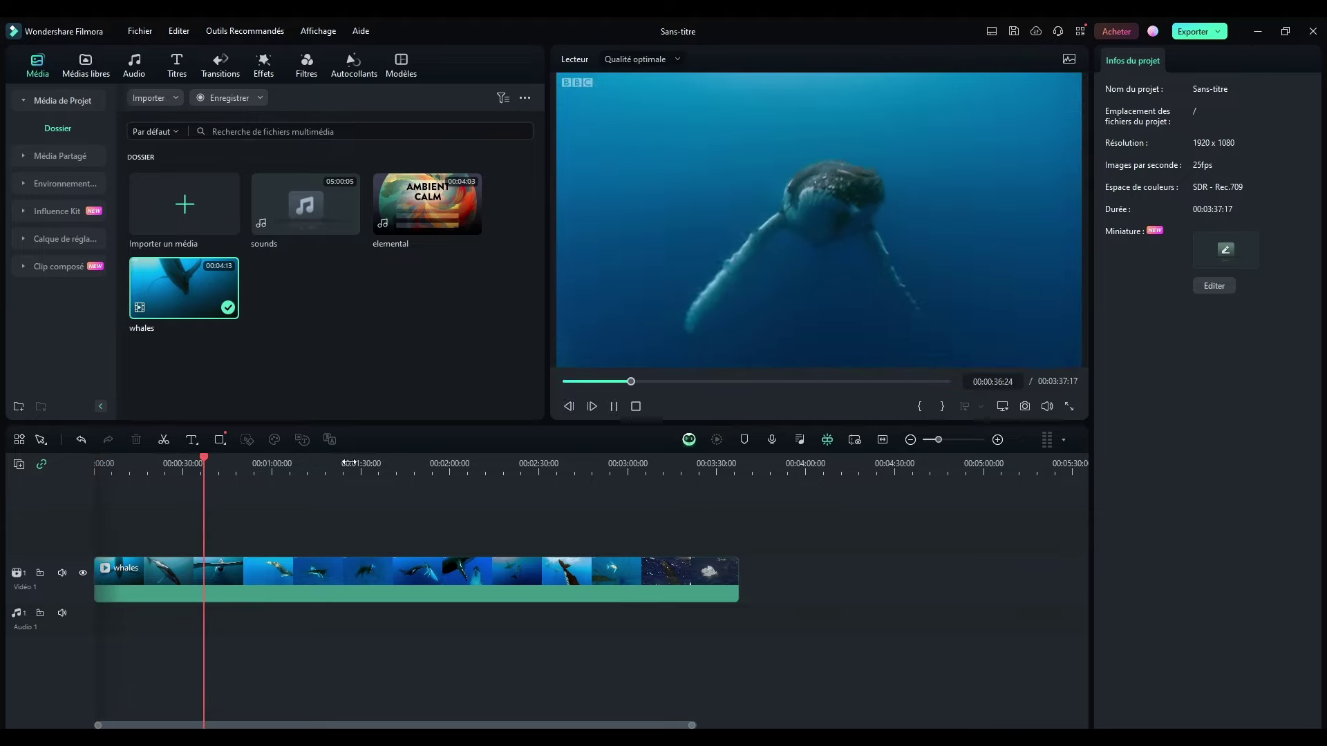
pyautogui.click(635, 407)
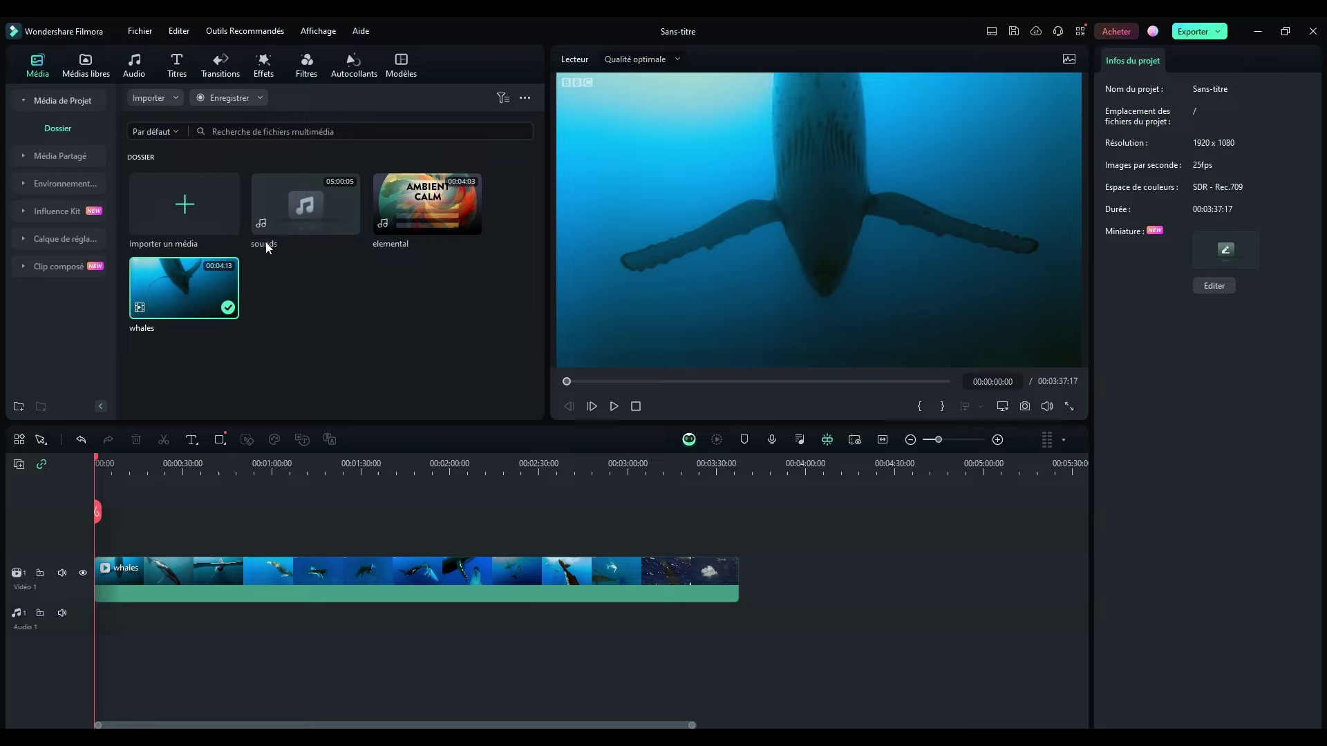
# - Preview the elemental music and place it at the start of the Audio 1 track
pyautogui.doubleClick(426, 206)
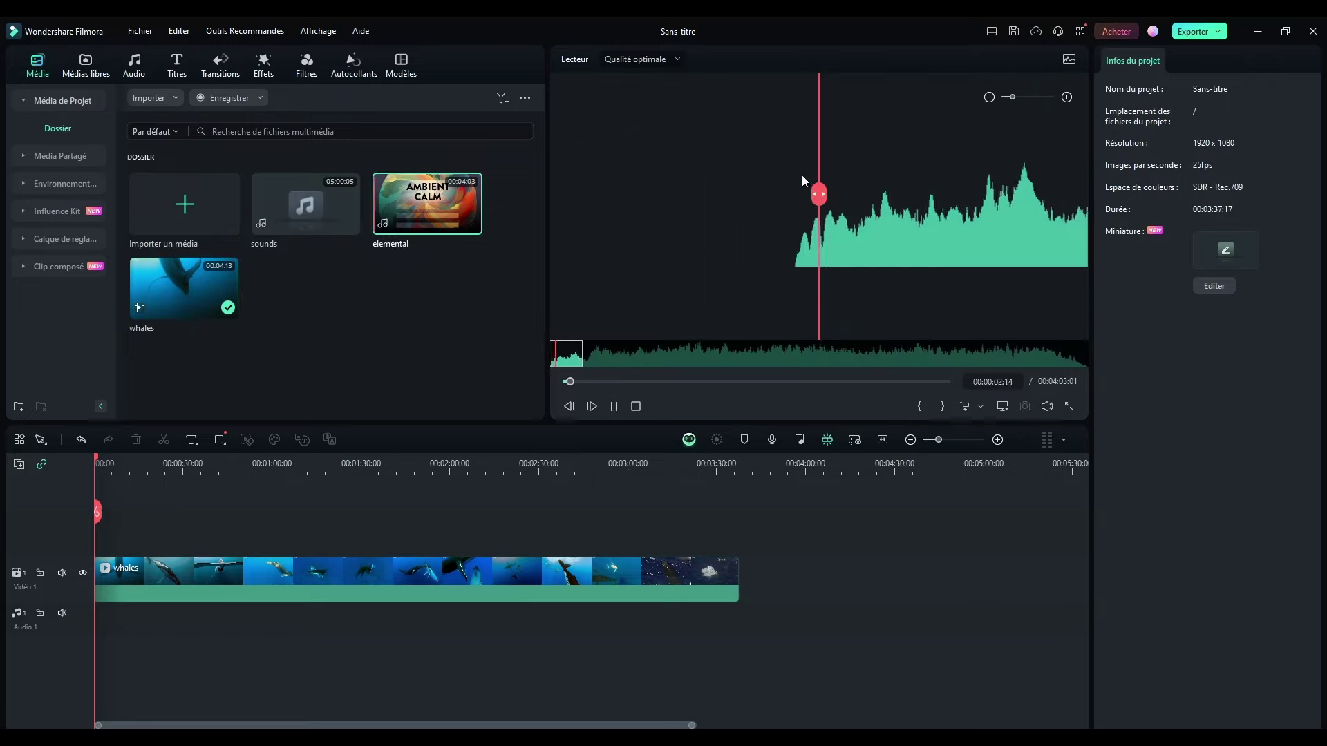
pyautogui.click(635, 407)
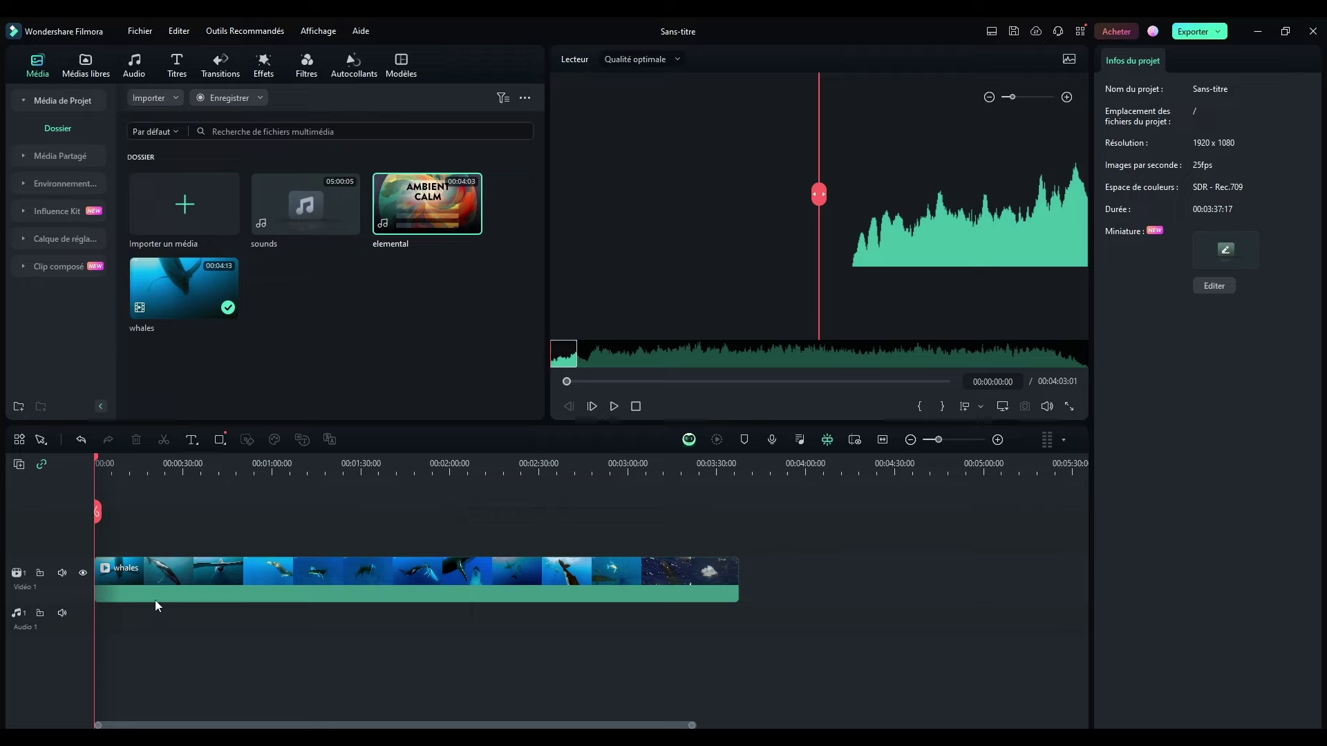
pyautogui.moveTo(413, 203); pyautogui.dragTo(100, 625)
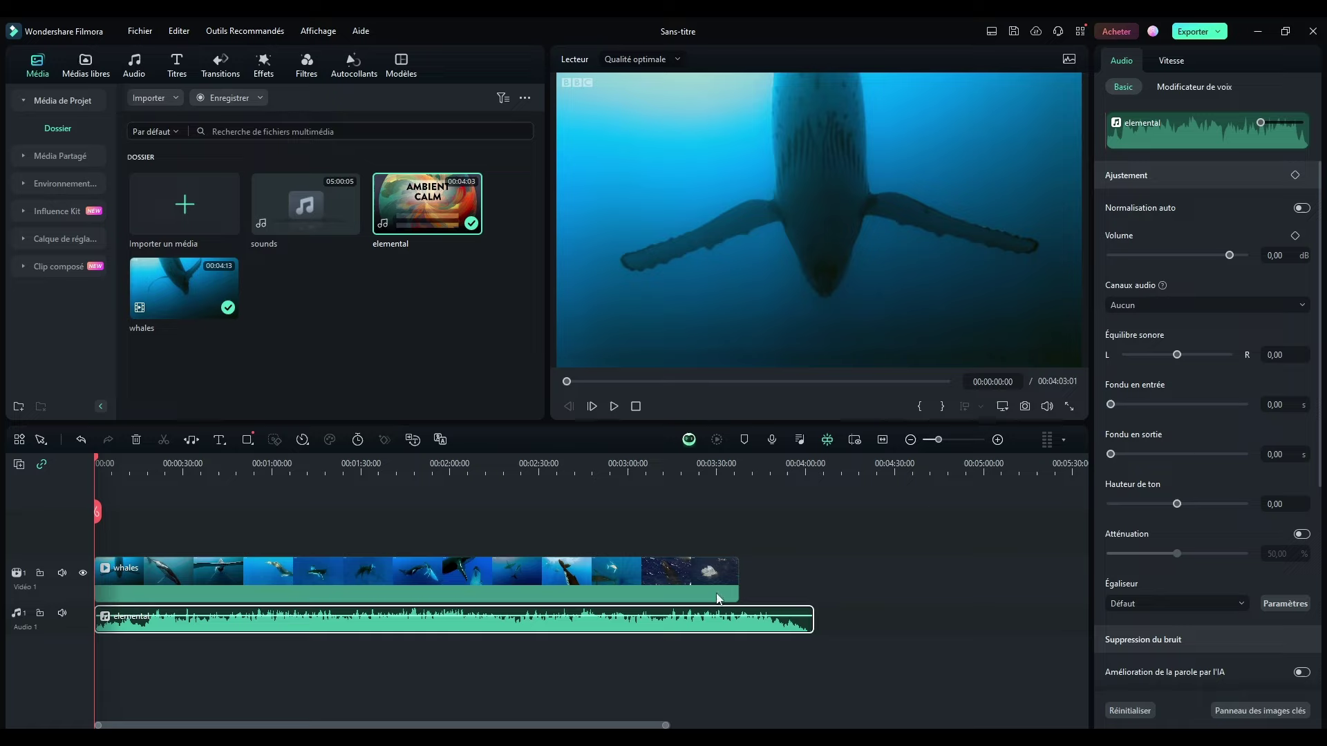
pyautogui.click(839, 596)
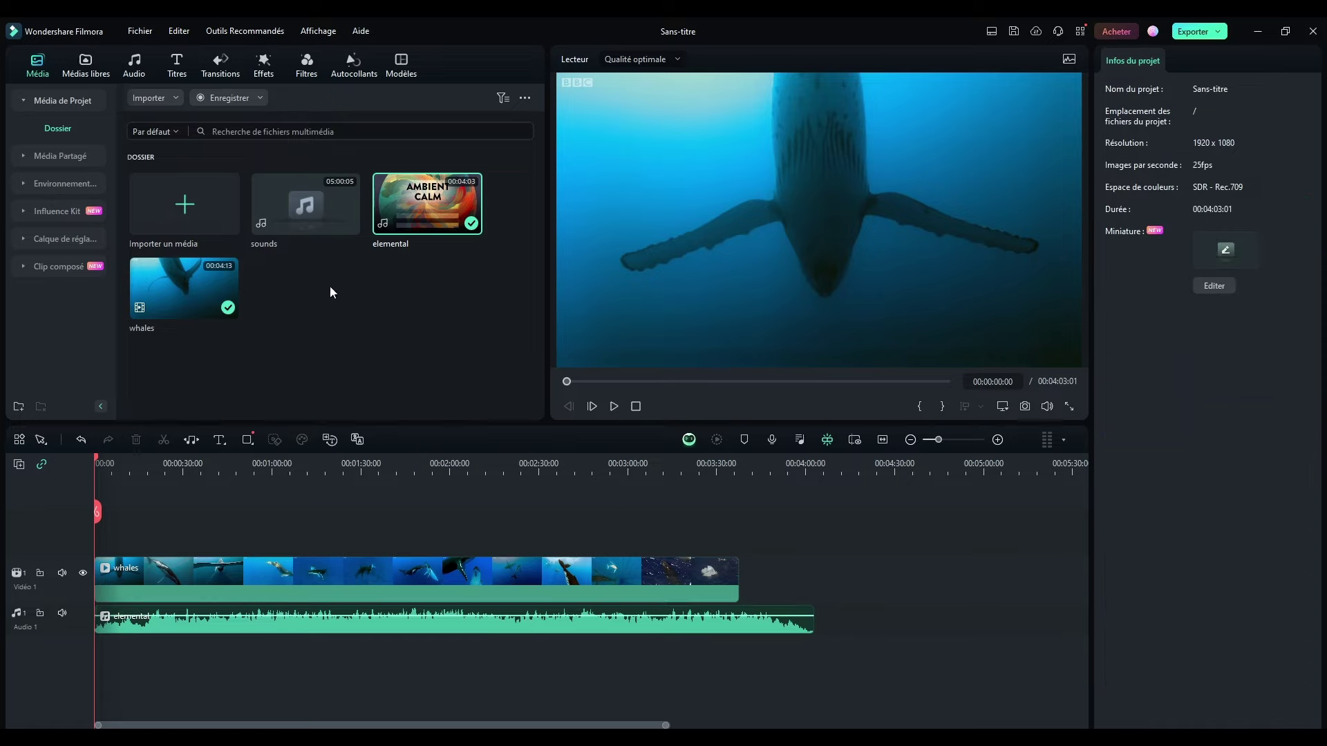
# - Preview the sounds file and place it at the start of a new audio track below the elemental music
pyautogui.doubleClick(283, 219)
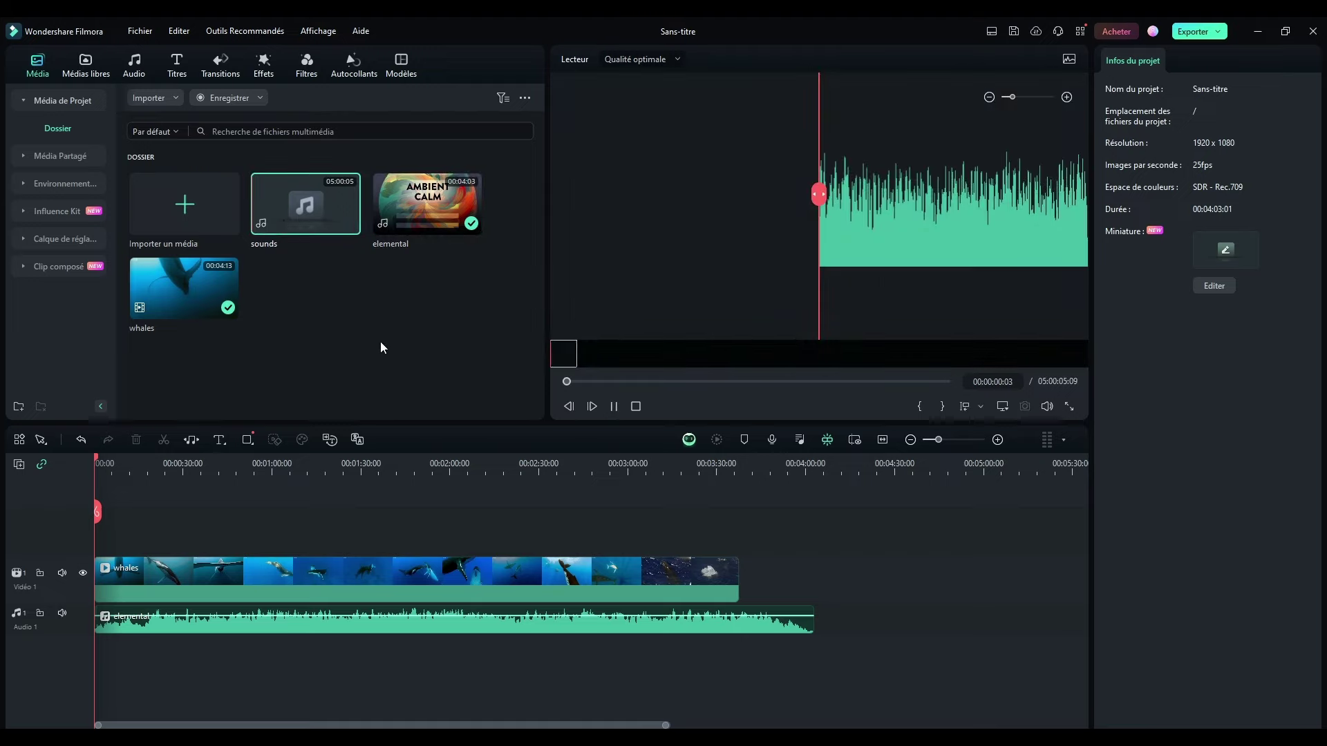
pyautogui.click(636, 407)
pyautogui.moveTo(286, 207); pyautogui.dragTo(138, 656)
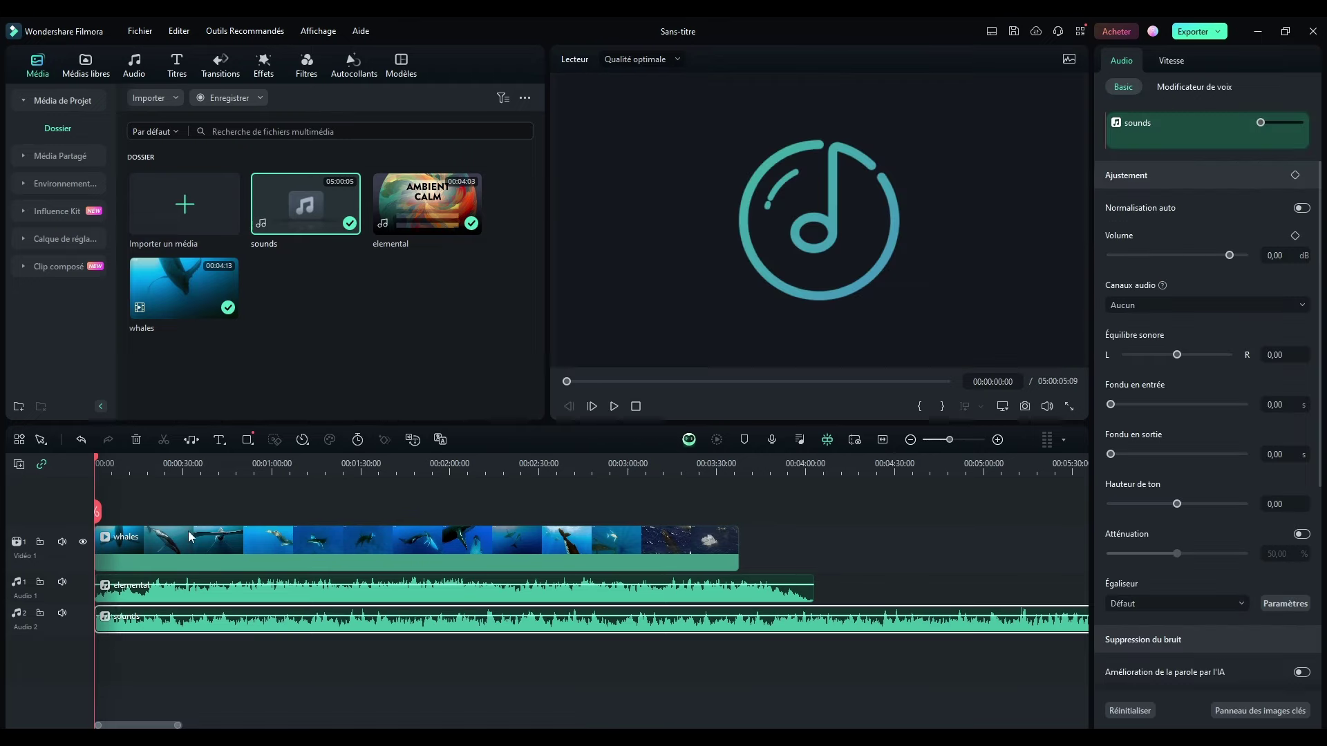
# - Rename the Audio 2 track as Chants
pyautogui.doubleClick(23, 628)
pyautogui.write('C')
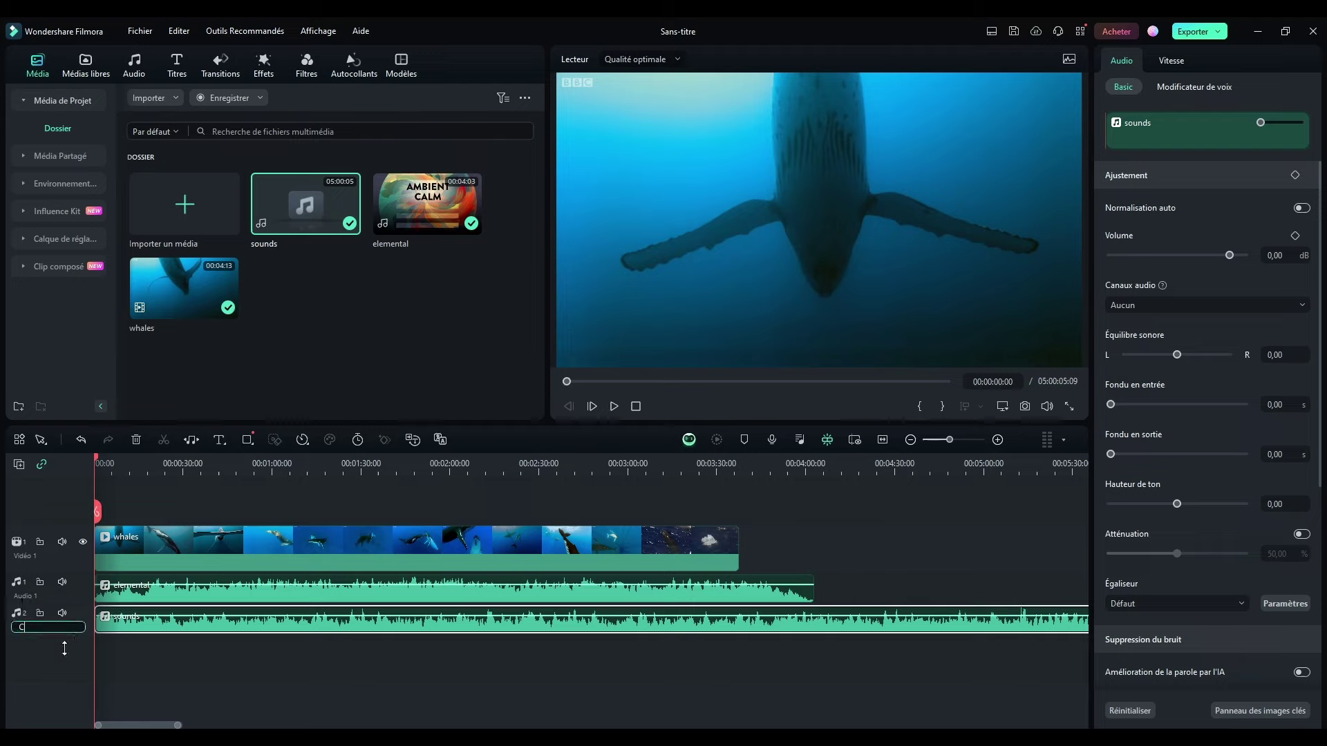
pyautogui.write('hants')
pyautogui.press('Return')
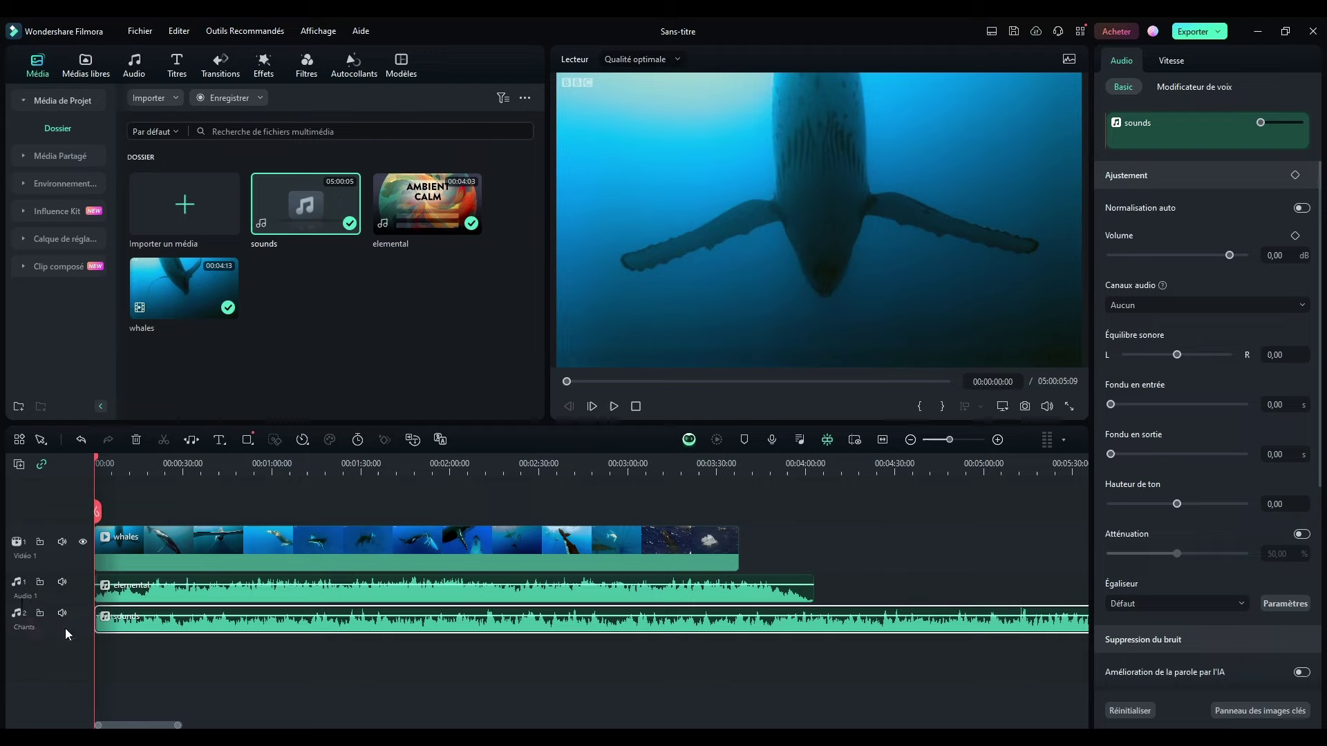
# - Rename the Audio 1 track as Musique and the Vidéo 1 track as Baleines, and clear the selection
pyautogui.doubleClick(26, 596)
pyautogui.write('Musique')
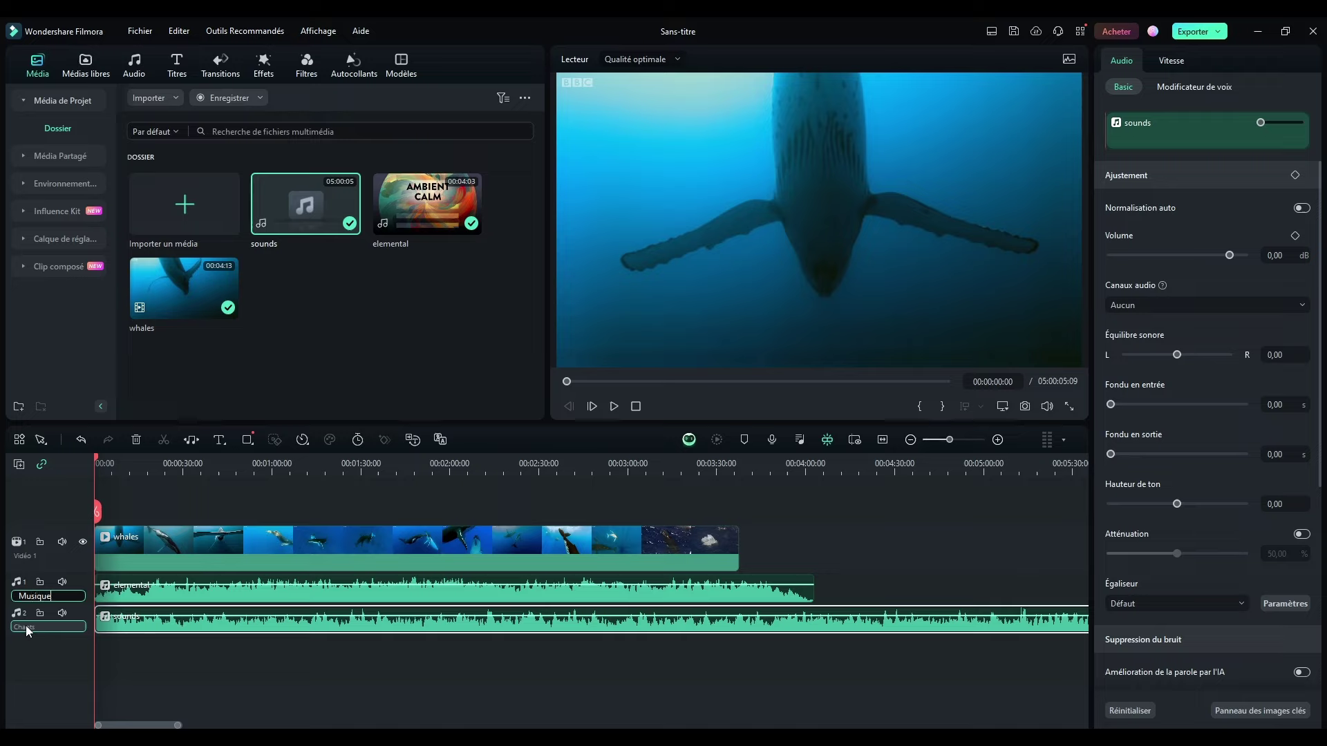
pyautogui.press('Return')
pyautogui.press('Tab')
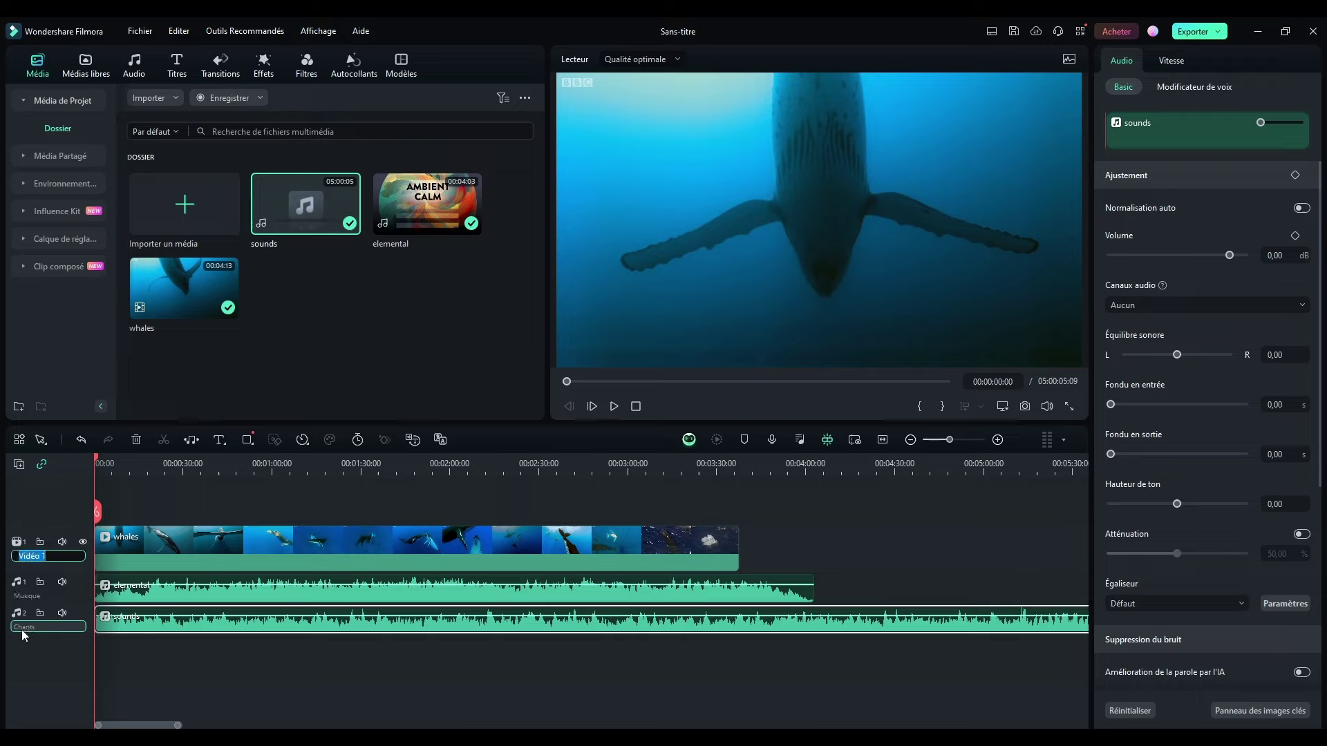
pyautogui.write('Baleines')
pyautogui.press('Return')
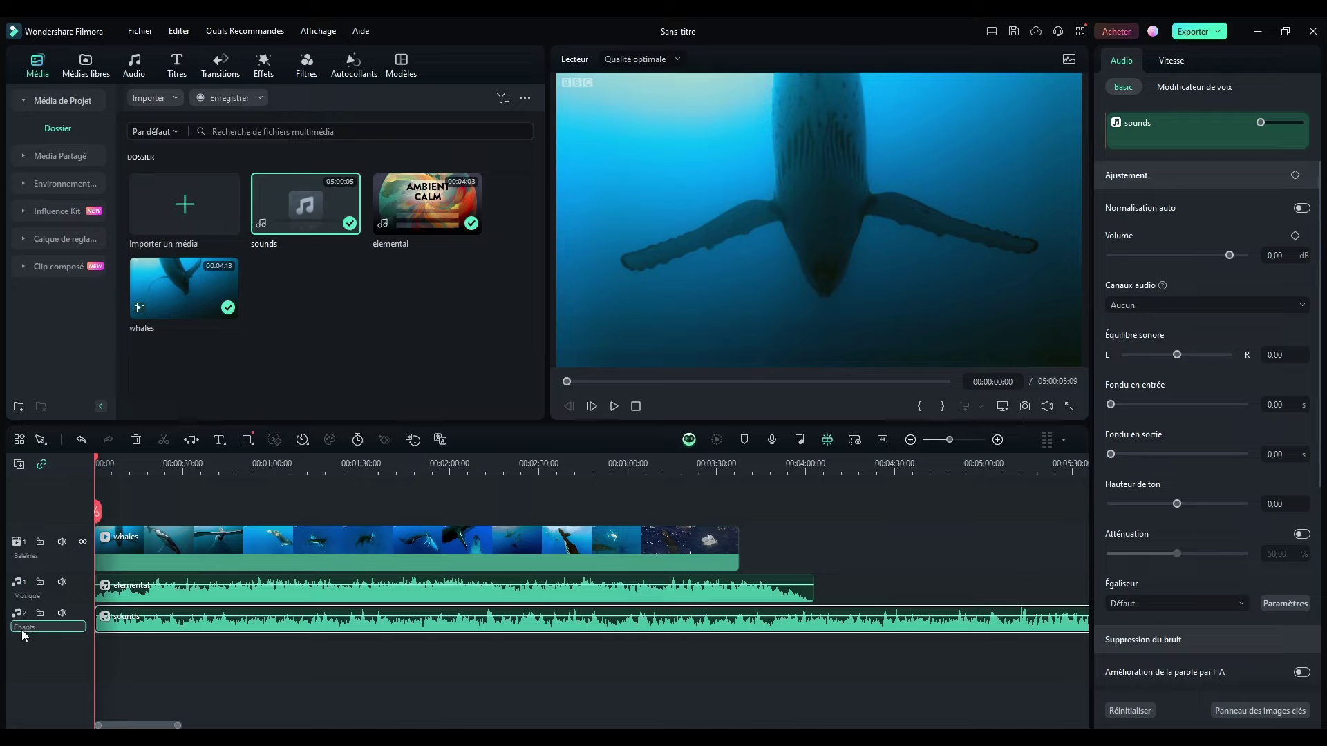
pyautogui.click(271, 668)
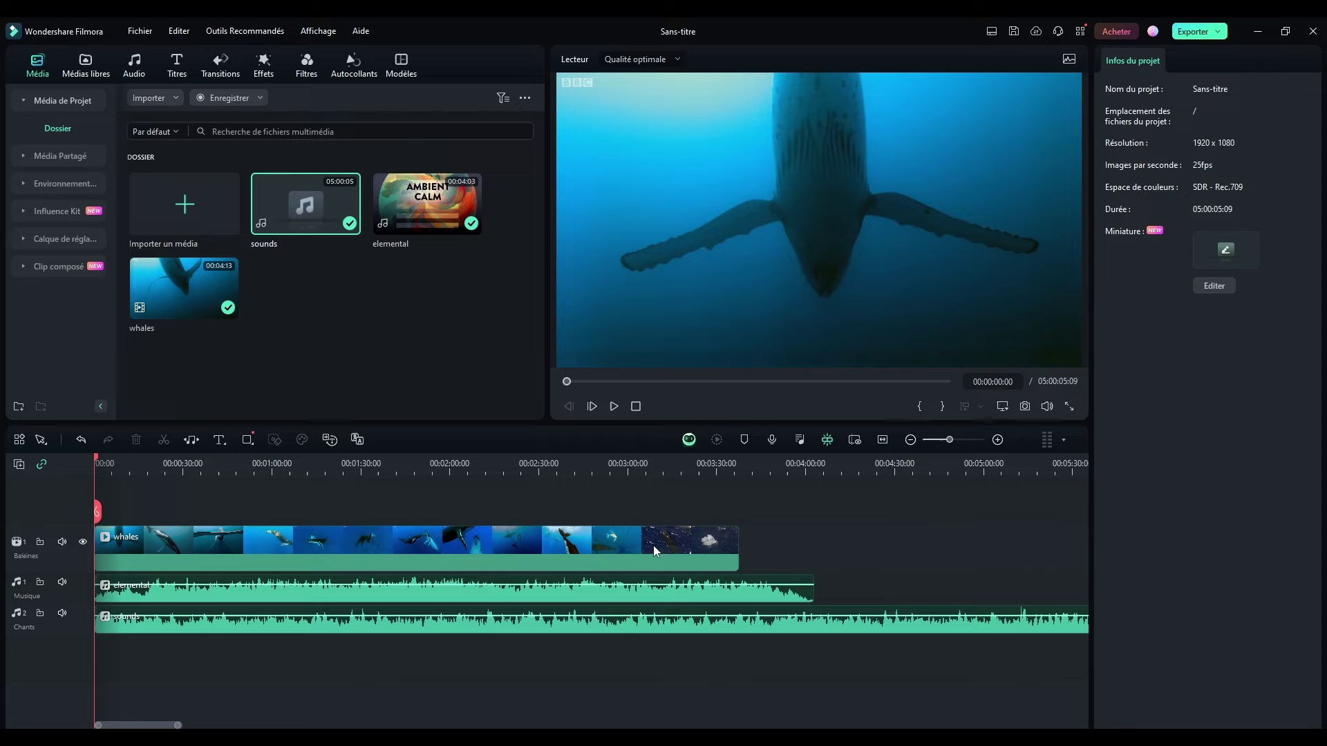
pyautogui.click(388, 289)
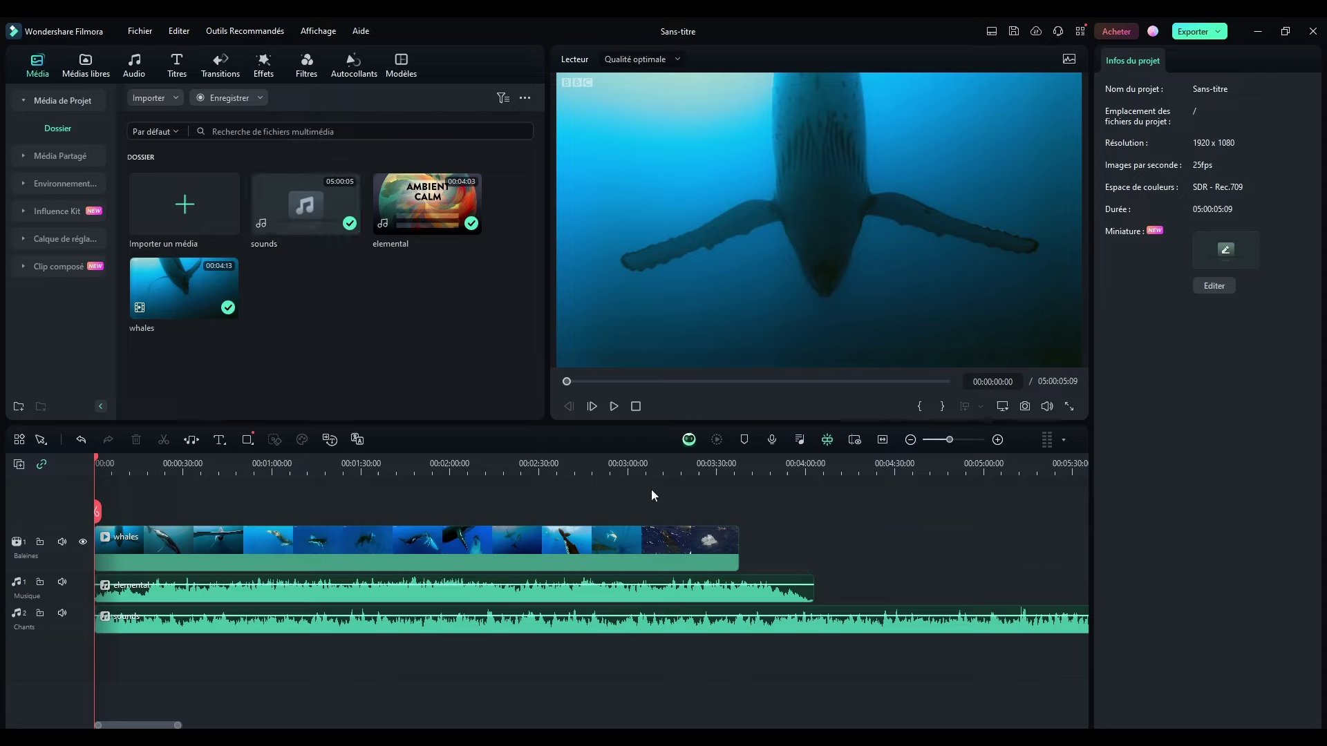
# - Select the whales clip on the Baleines track to show its video properties
pyautogui.moveTo(431, 546)
pyautogui.mouseDown()
pyautogui.moveTo(583, 533)
pyautogui.moveTo(433, 535)
pyautogui.mouseUp()
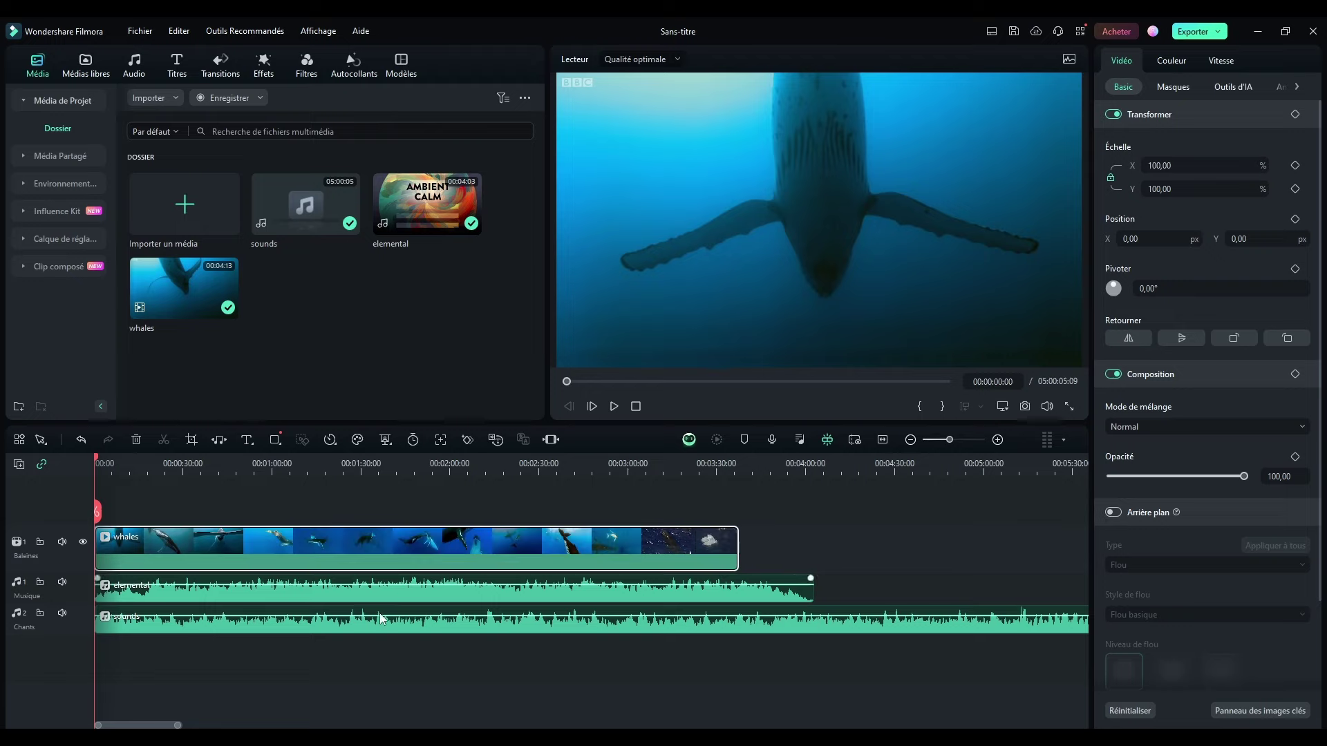
pyautogui.moveTo(228, 544)
pyautogui.mouseDown()
pyautogui.moveTo(318, 539)
pyautogui.moveTo(233, 540)
pyautogui.mouseUp()
pyautogui.click(856, 523)
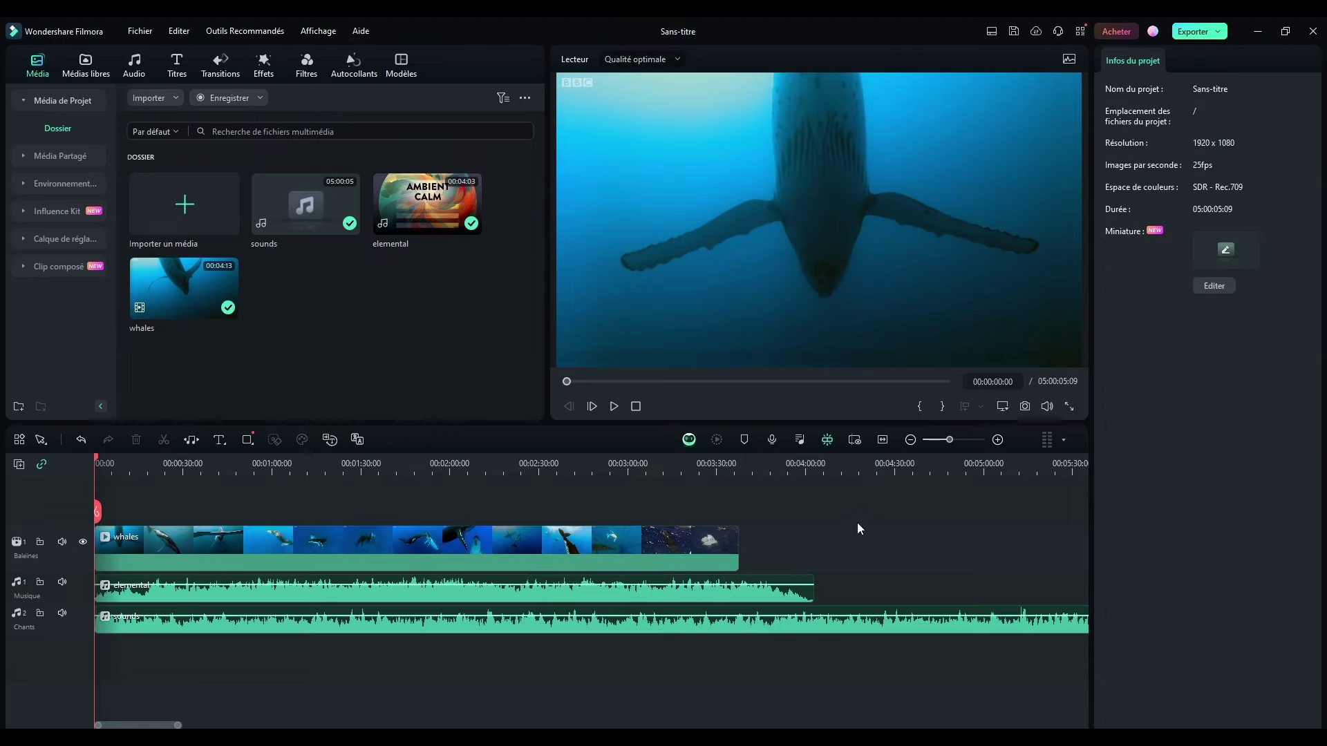
pyautogui.click(391, 557)
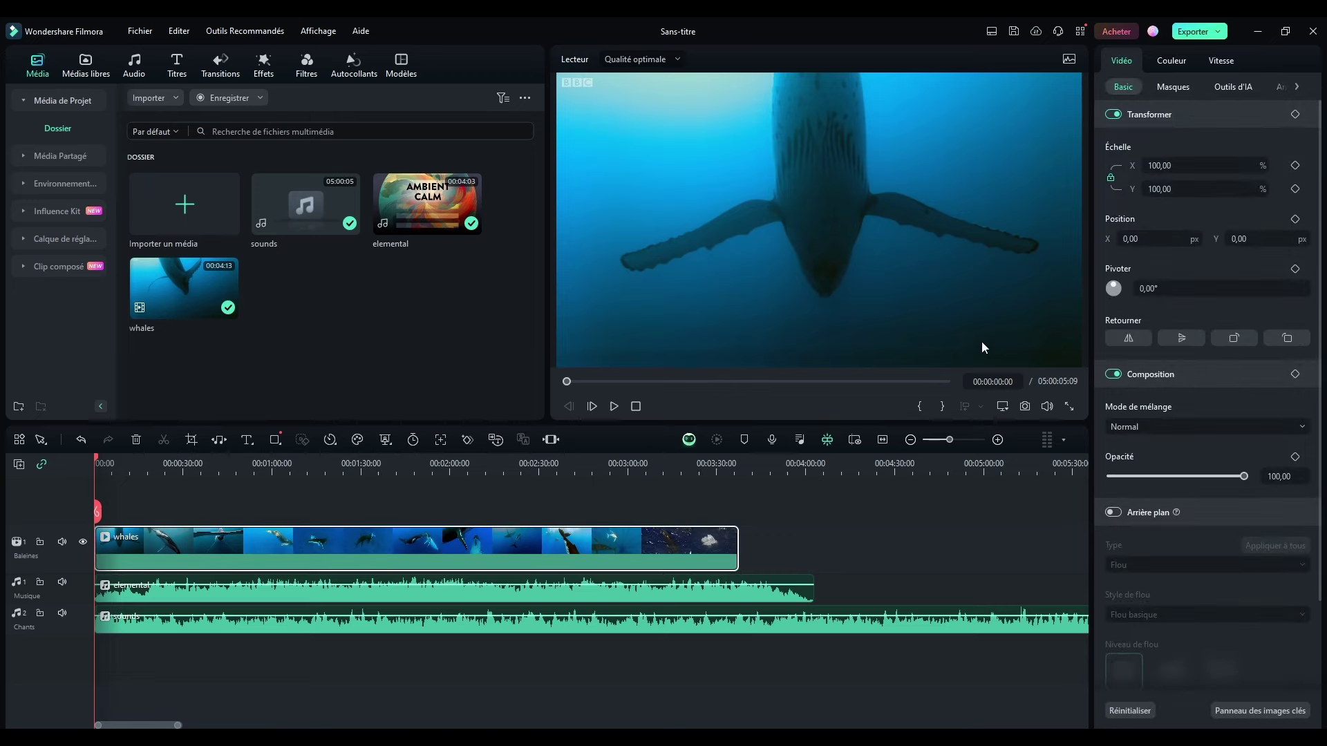
pyautogui.click(287, 516)
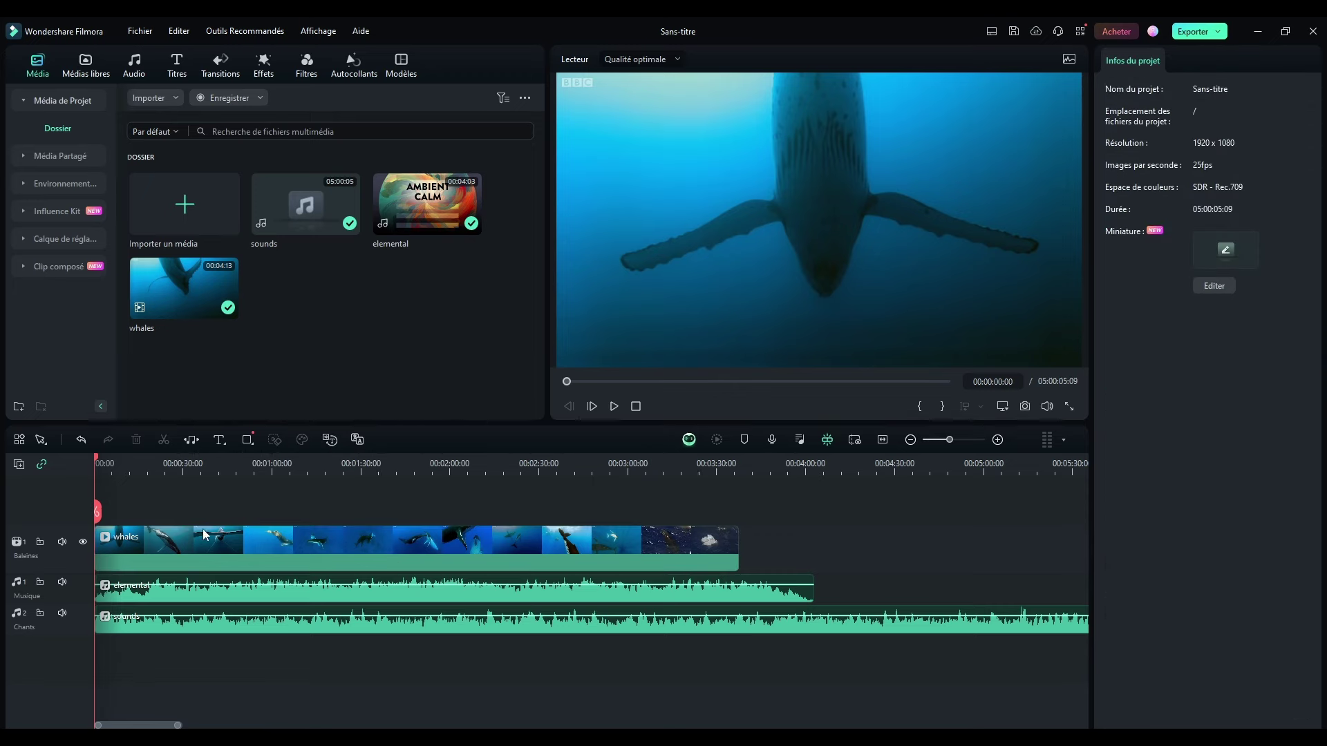
pyautogui.click(153, 540)
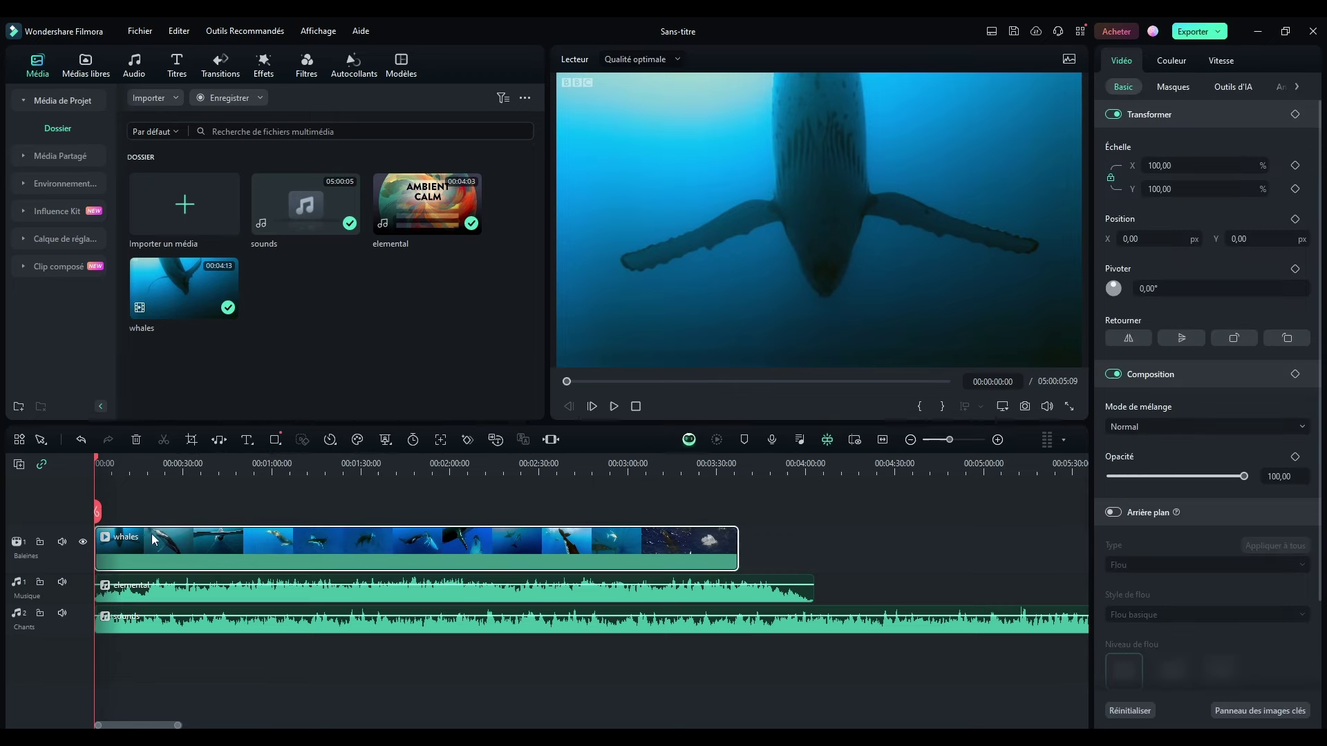
# - Mute the Musique and Chants audio tracks
pyautogui.click(62, 582)
pyautogui.click(62, 613)
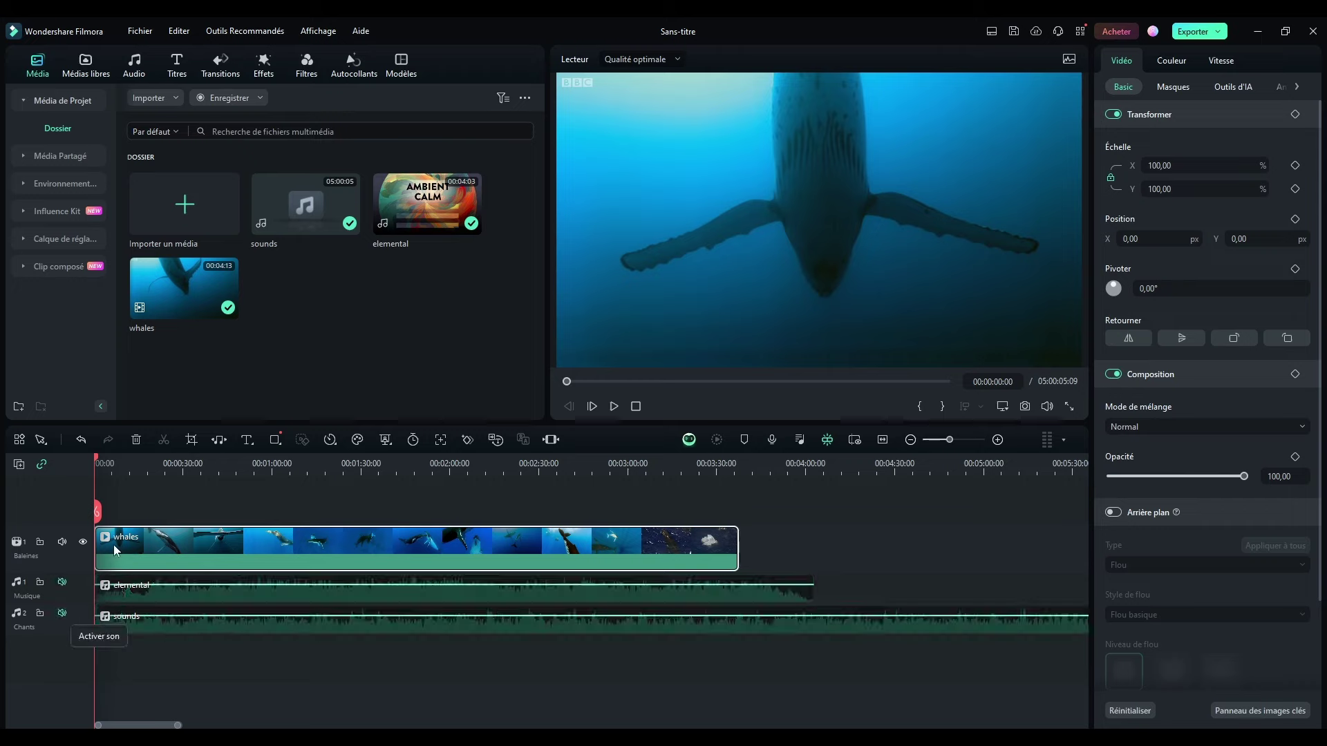
# - Play the whales clip with its own sound, skip ahead to about 00:02:09 and stop the playback
pyautogui.click(614, 406)
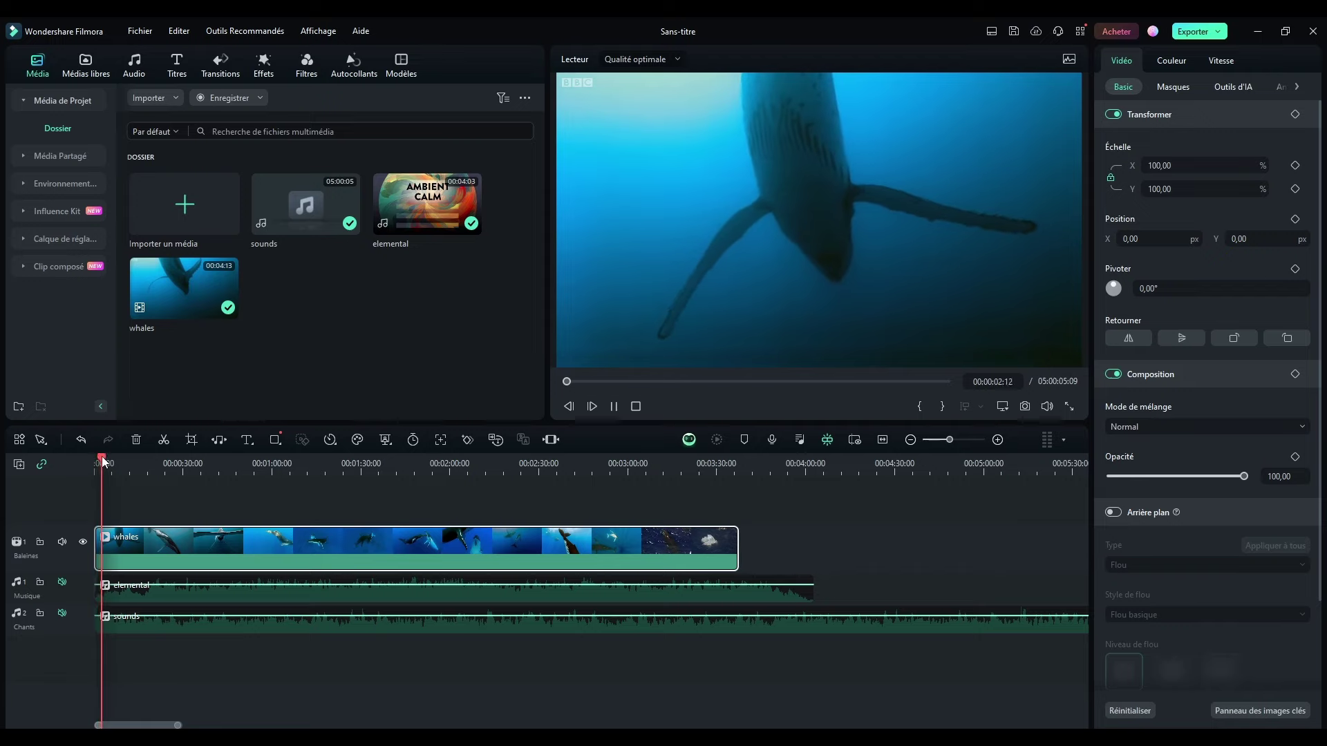
pyautogui.moveTo(101, 462); pyautogui.dragTo(396, 462)
pyautogui.click(477, 453)
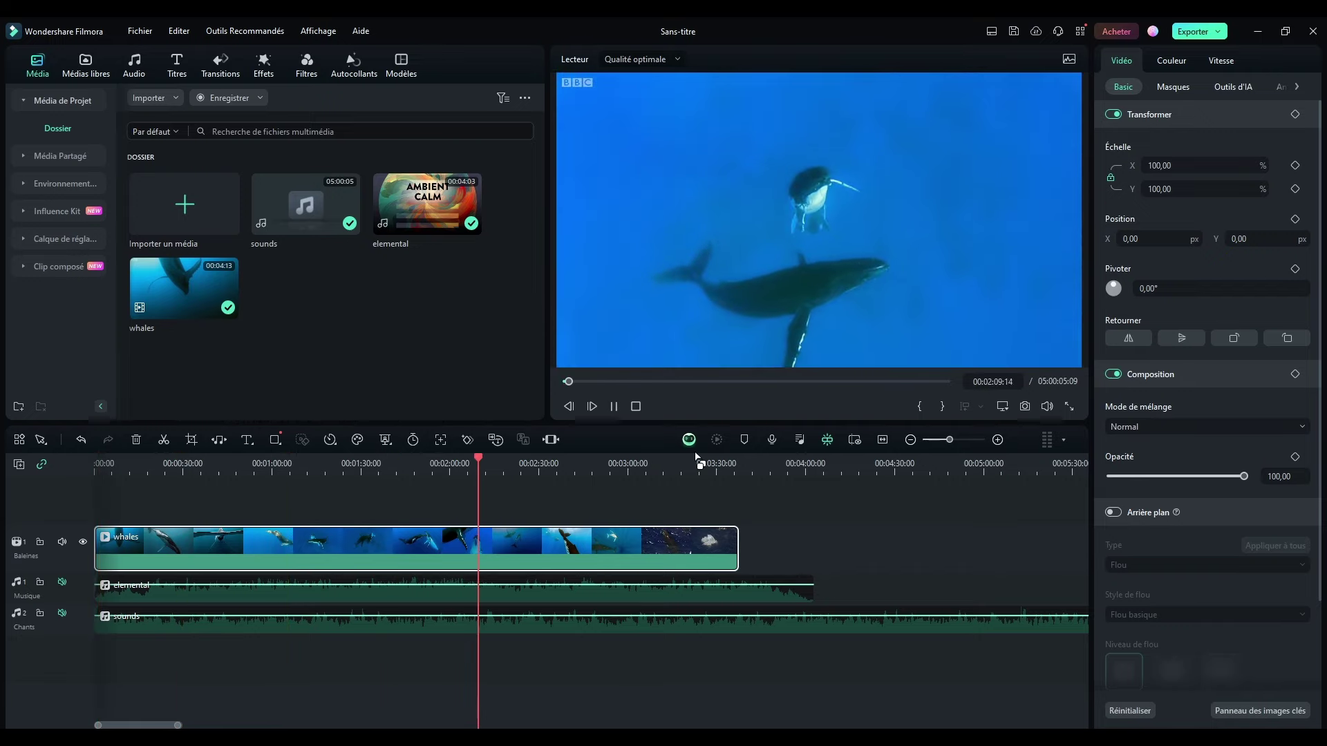
pyautogui.click(635, 407)
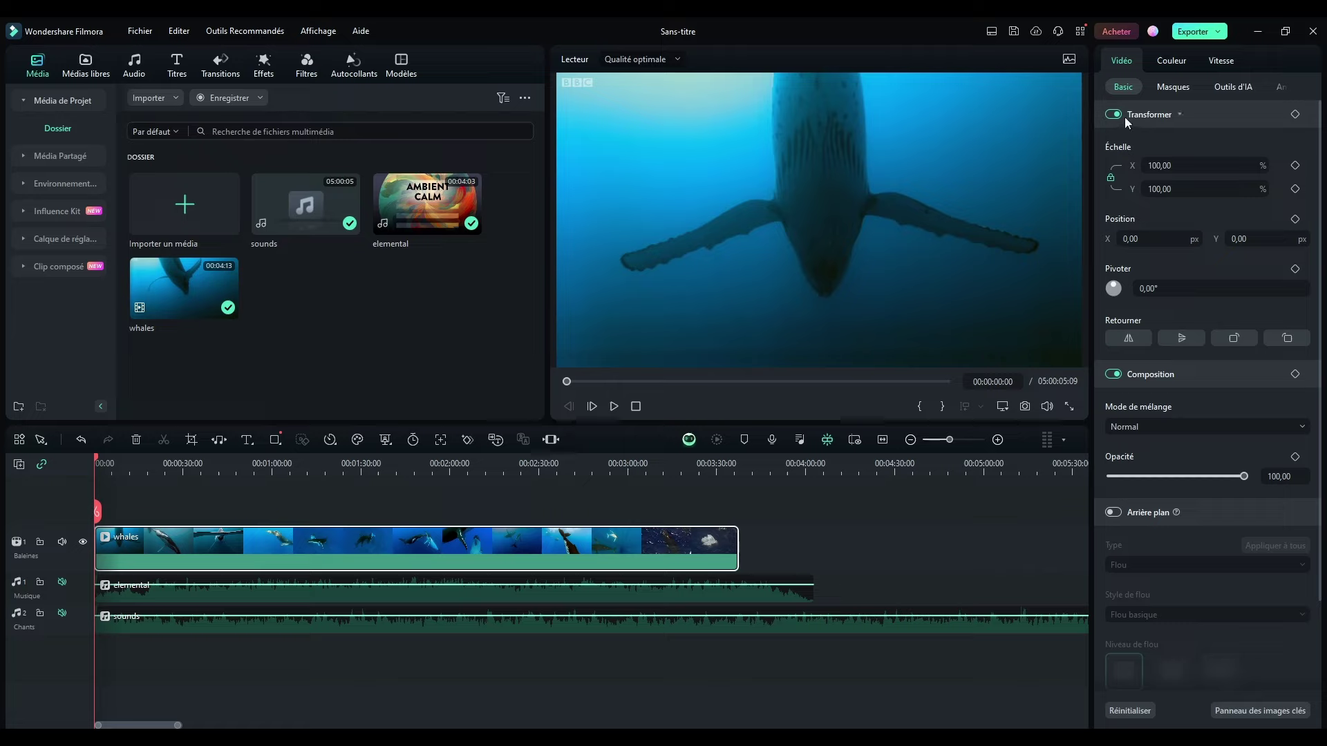
# - Collapse the Composition and Arrière plan sections of the whales clip's basic settings and keep Transformer expanded
pyautogui.click(1238, 112)
pyautogui.click(1215, 138)
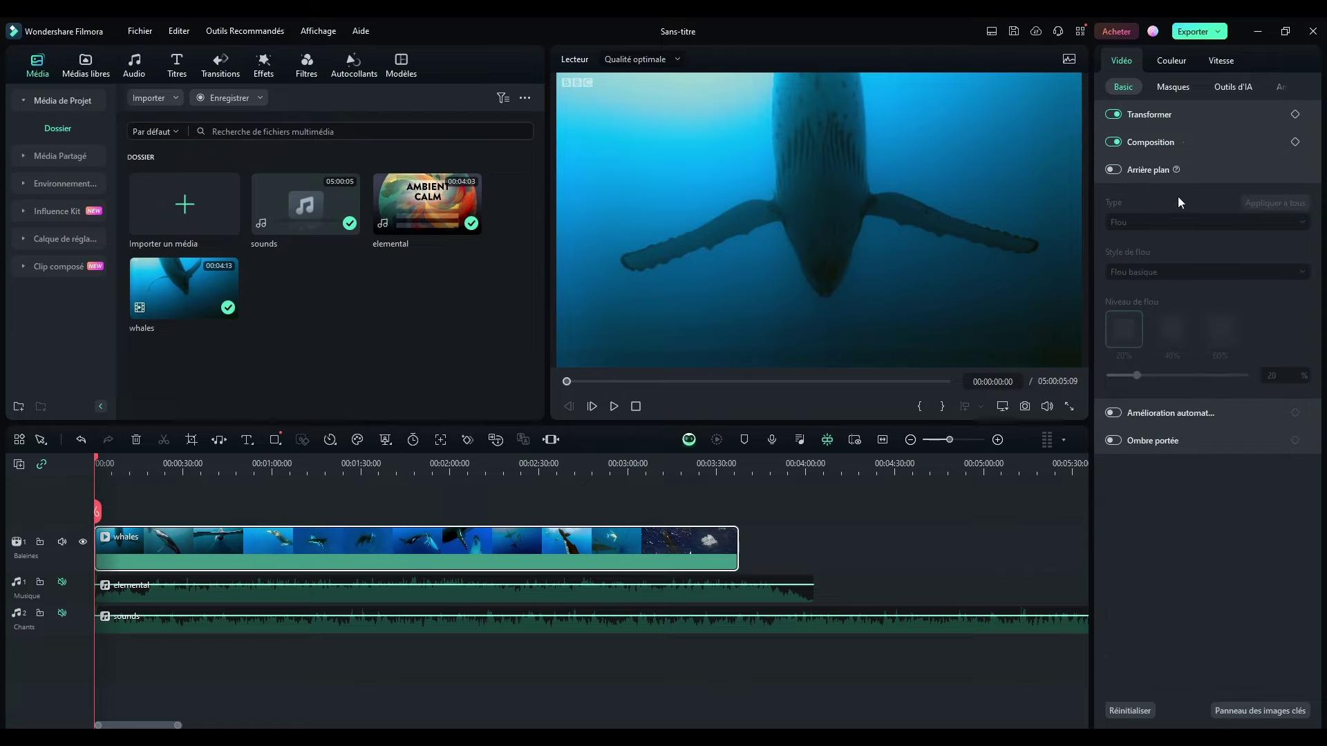
pyautogui.click(1236, 166)
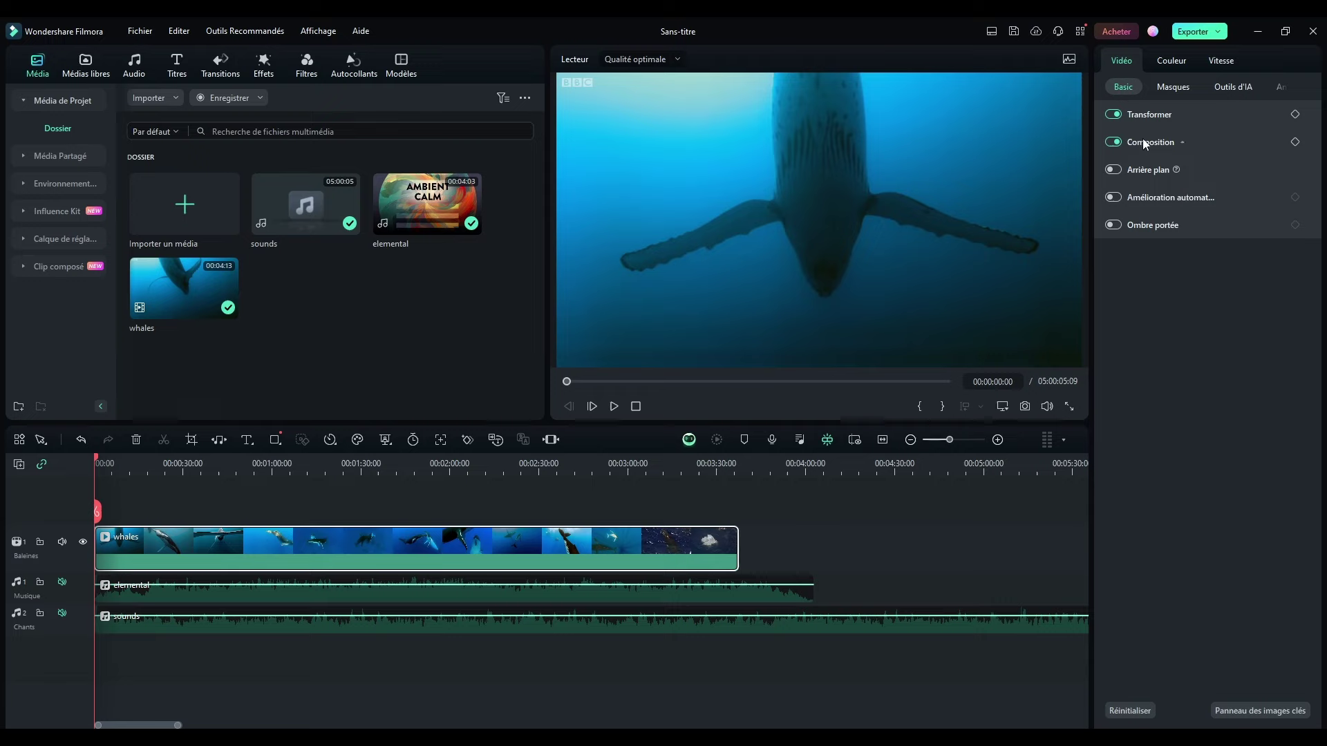
pyautogui.click(794, 523)
pyautogui.click(509, 543)
pyautogui.click(1201, 109)
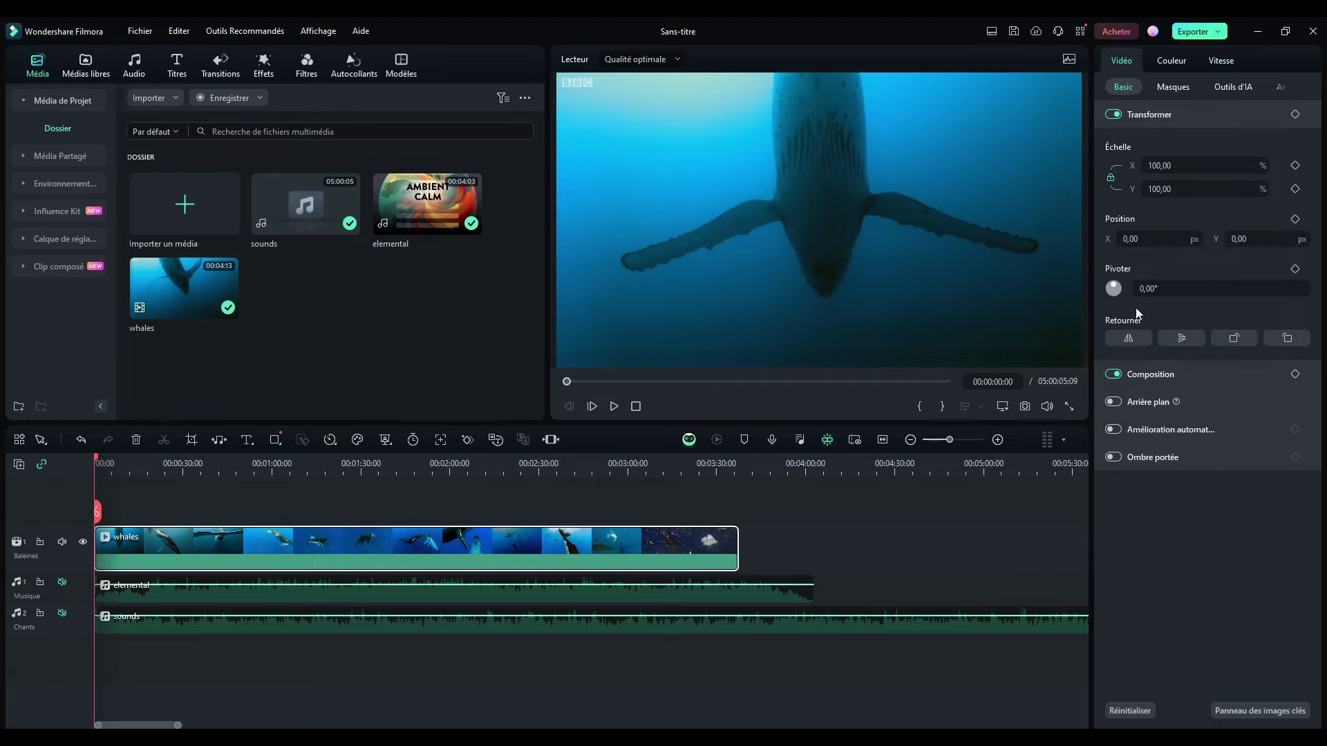
# - Try shifting the whales clip horizontally to X position 160 px and 111 px, and undo the shift
pyautogui.click(1133, 238)
pyautogui.write('160')
pyautogui.press('Return')
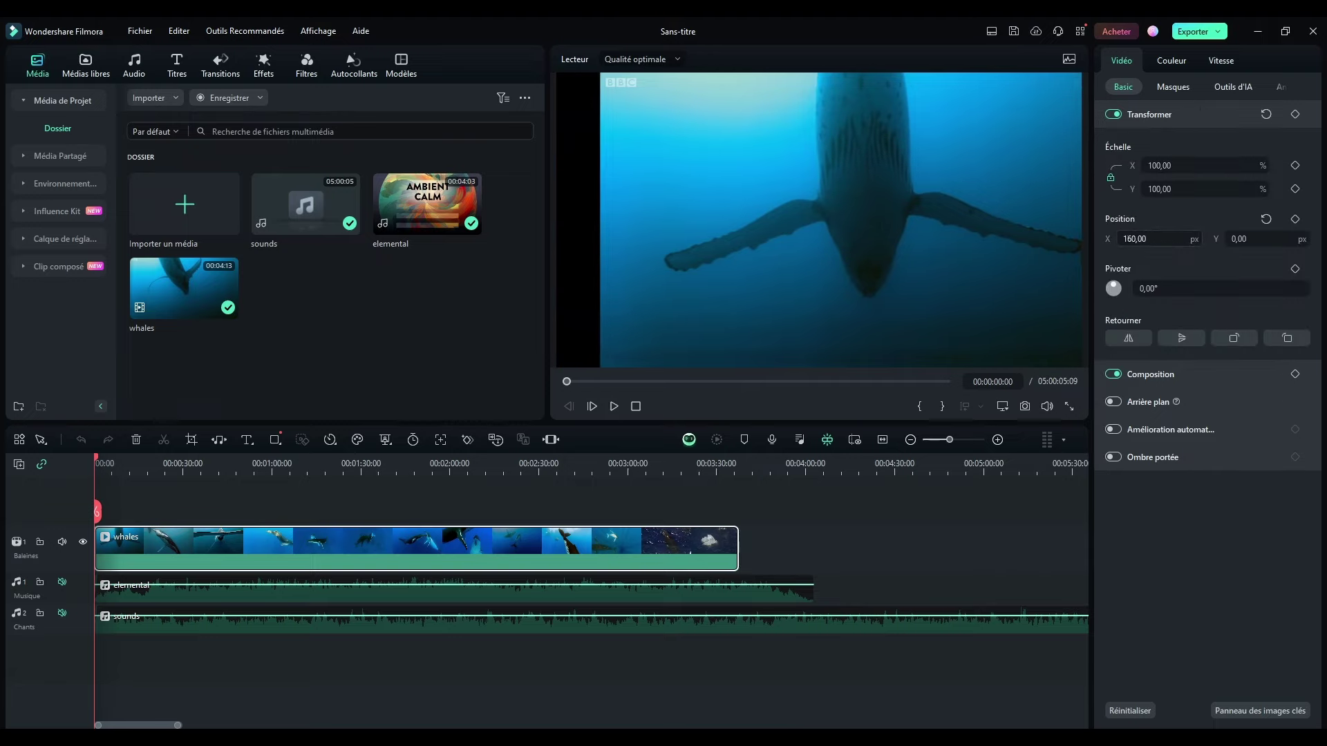
pyautogui.moveTo(1133, 238); pyautogui.dragTo(1132, 289)
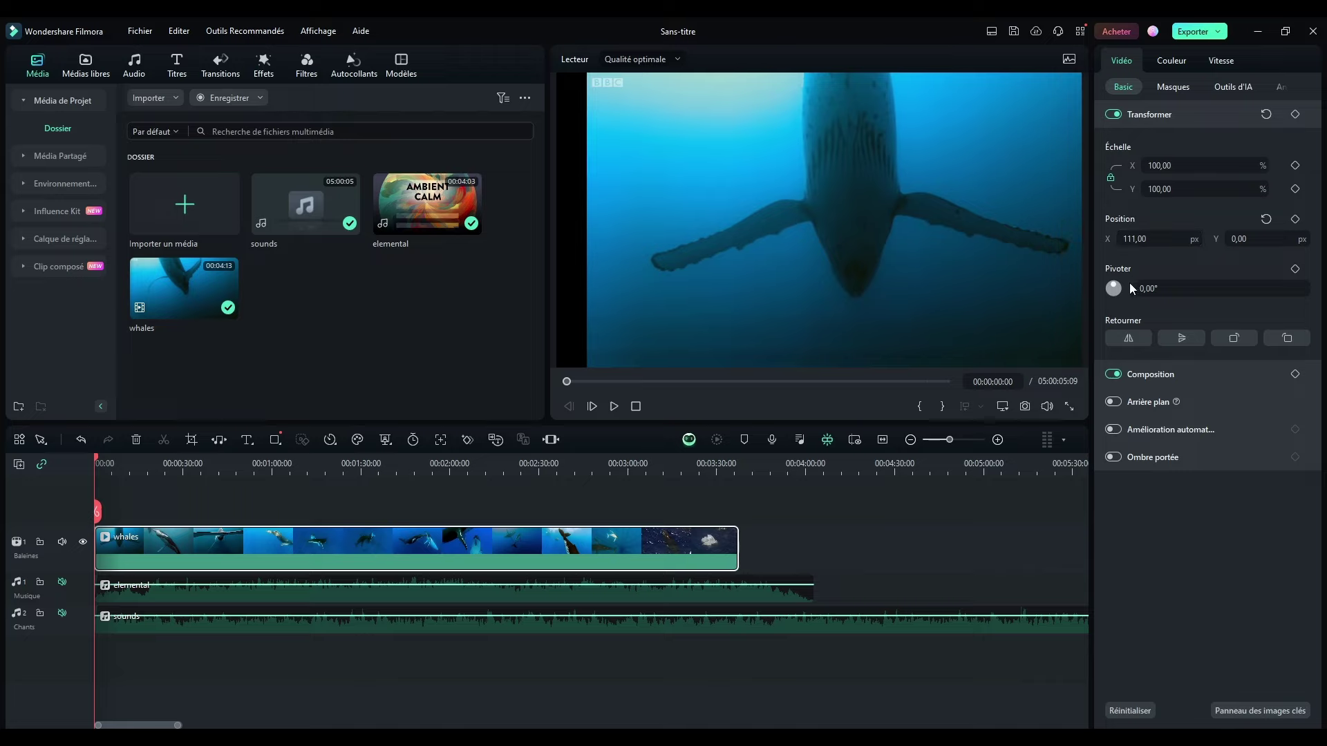
pyautogui.hotkey('ctrl', 'z')
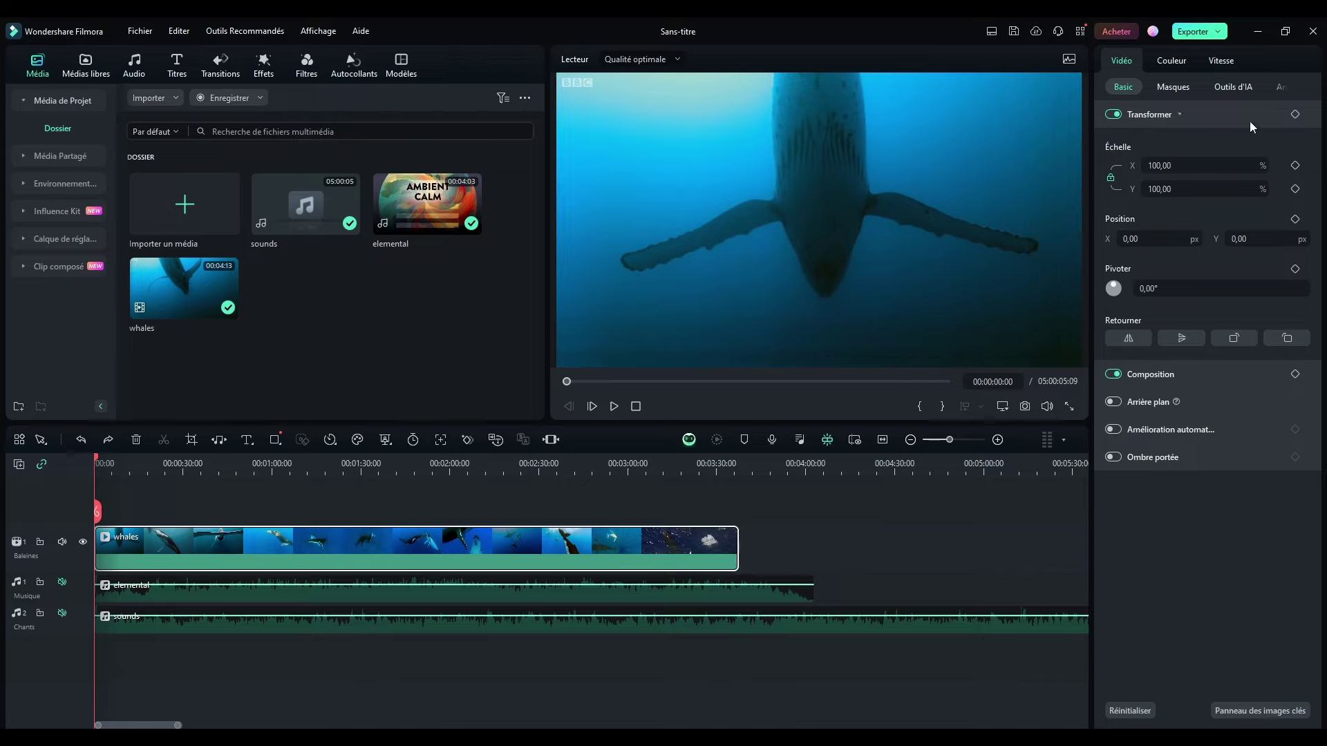
# - Try enlarging the whales clip to a scale of 128 % and 102 %, and reset the scale to its default
pyautogui.click(1168, 165)
pyautogui.write('14')
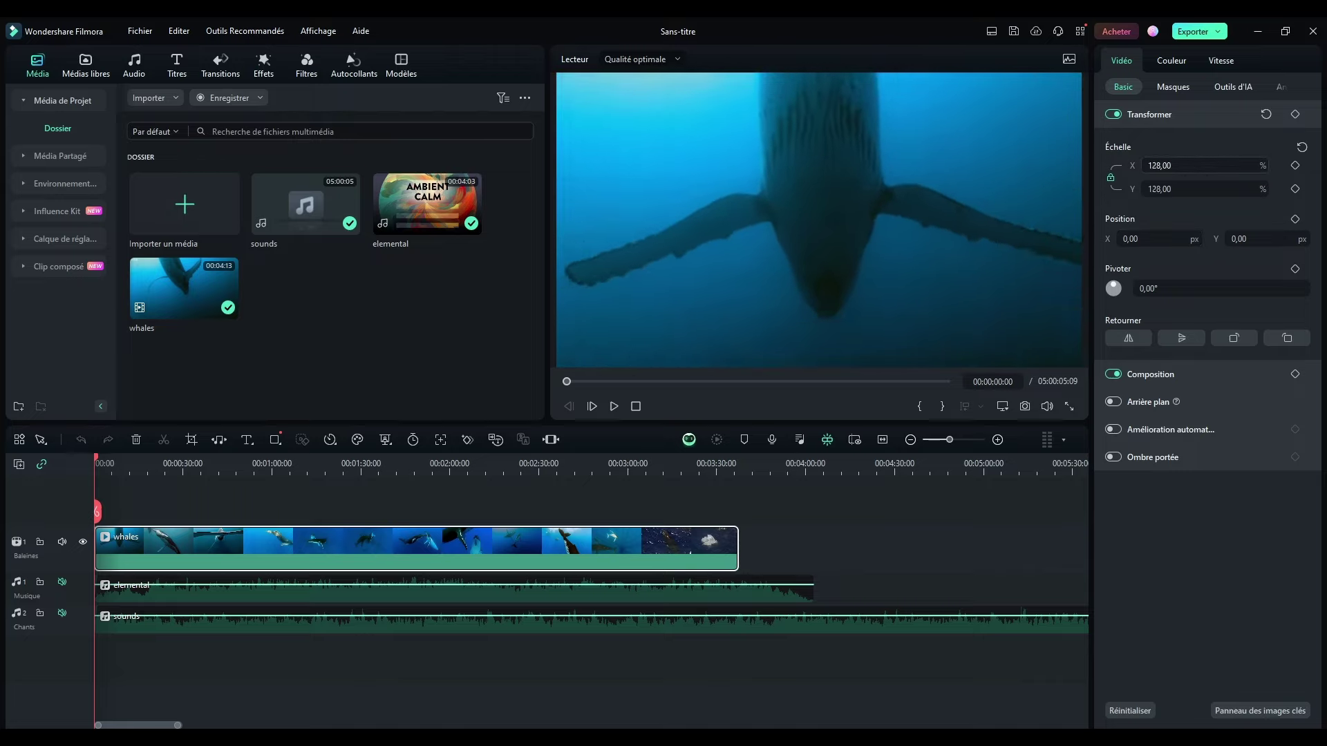
pyautogui.press('Return')
pyautogui.write('102')
pyautogui.press('Return')
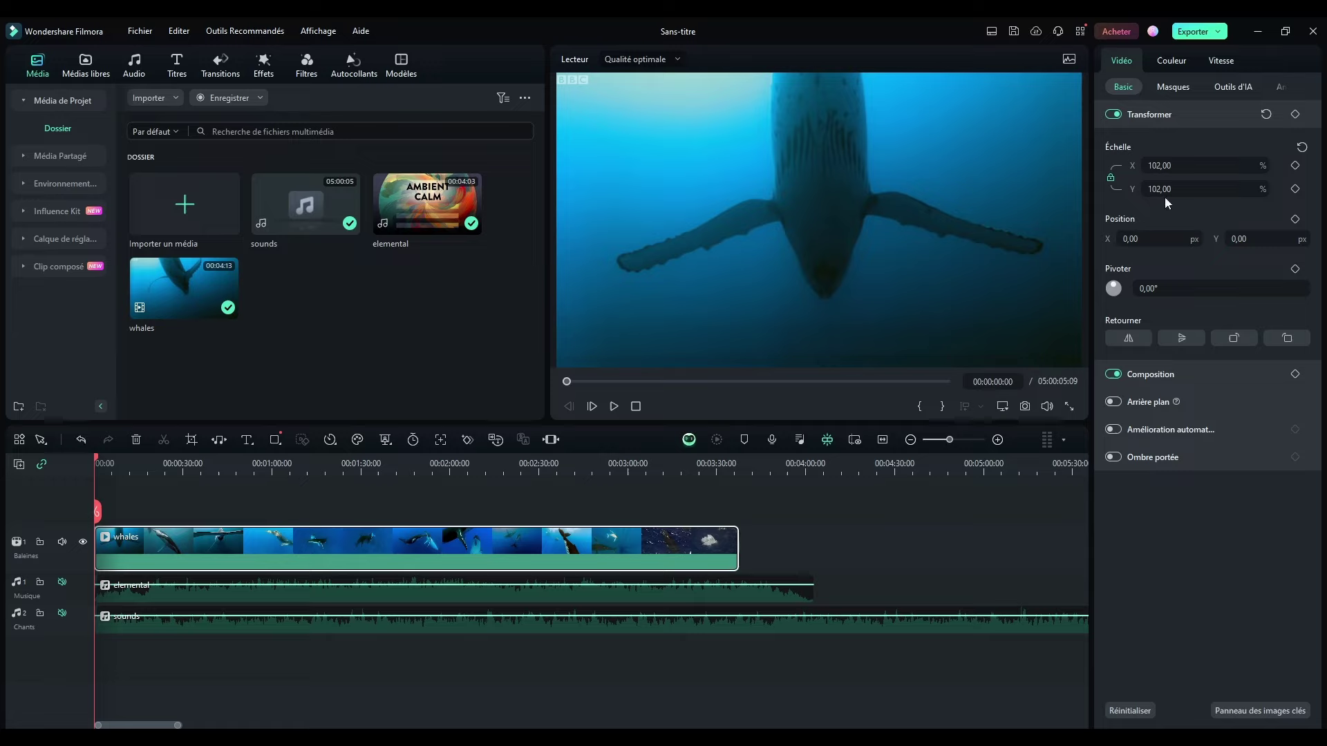
pyautogui.click(1303, 147)
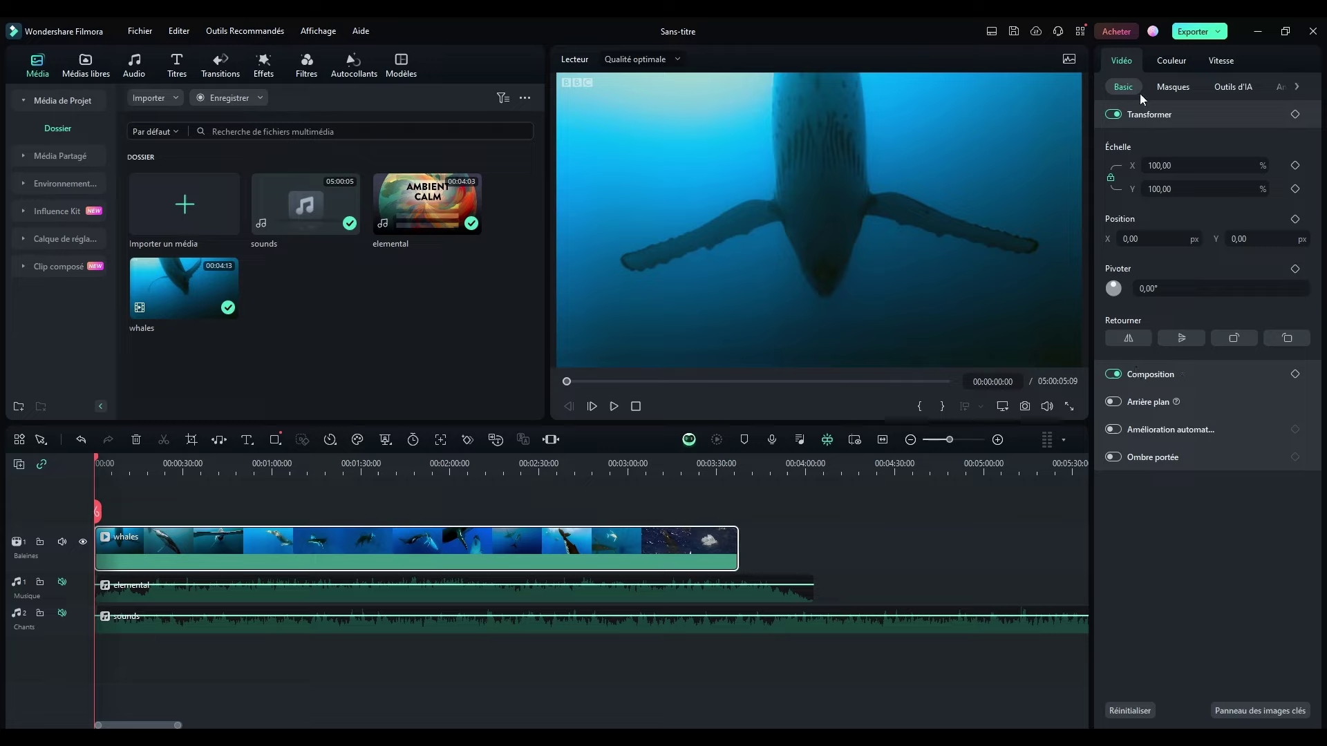
# - Apply an ellipse mask to the whales clip
pyautogui.click(1179, 86)
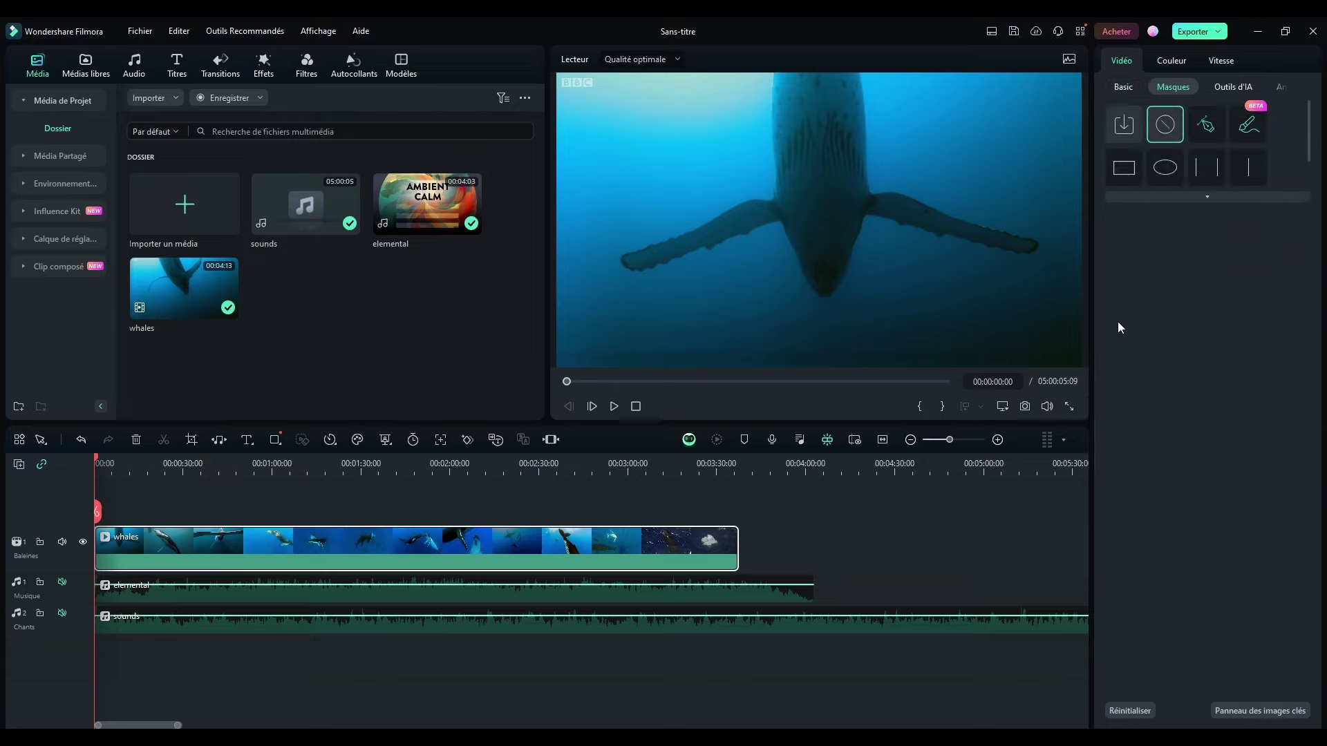
pyautogui.click(1156, 166)
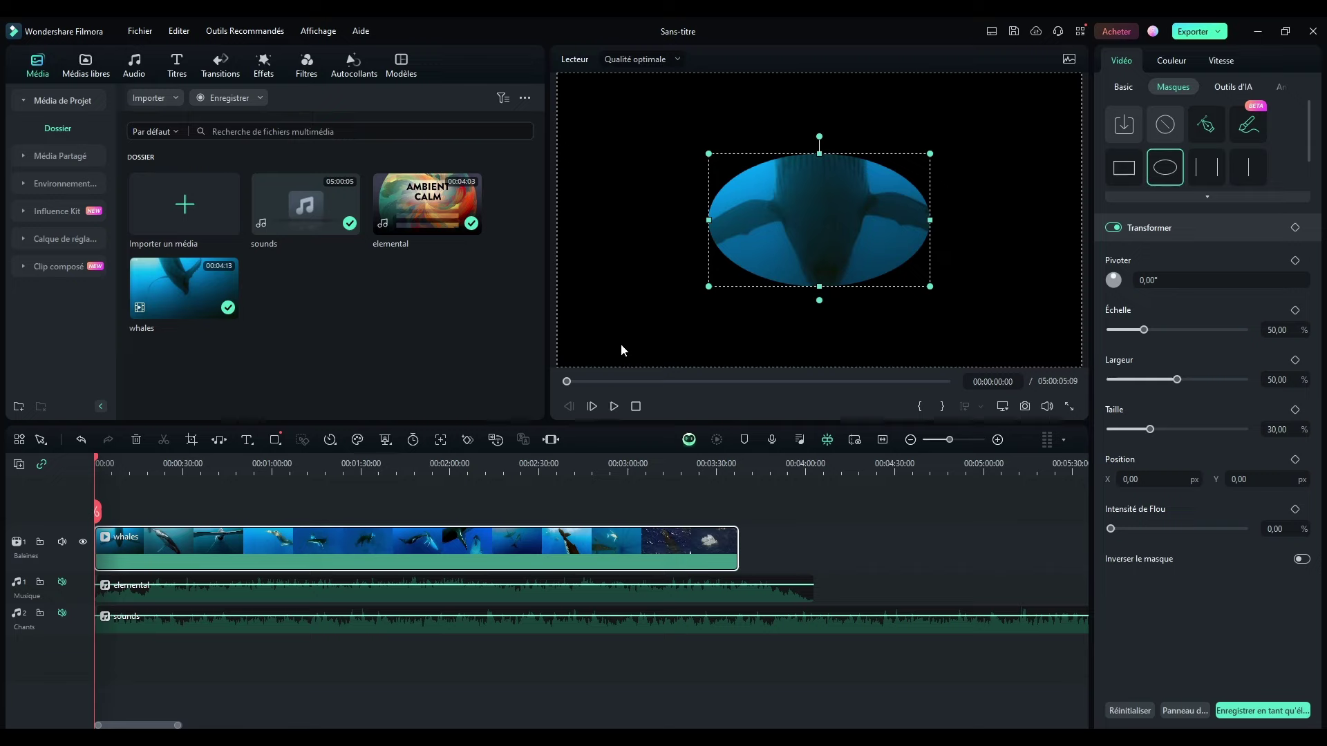
# - Undo the ellipse mask on the whales clip and keep the clip selected
pyautogui.click(869, 536)
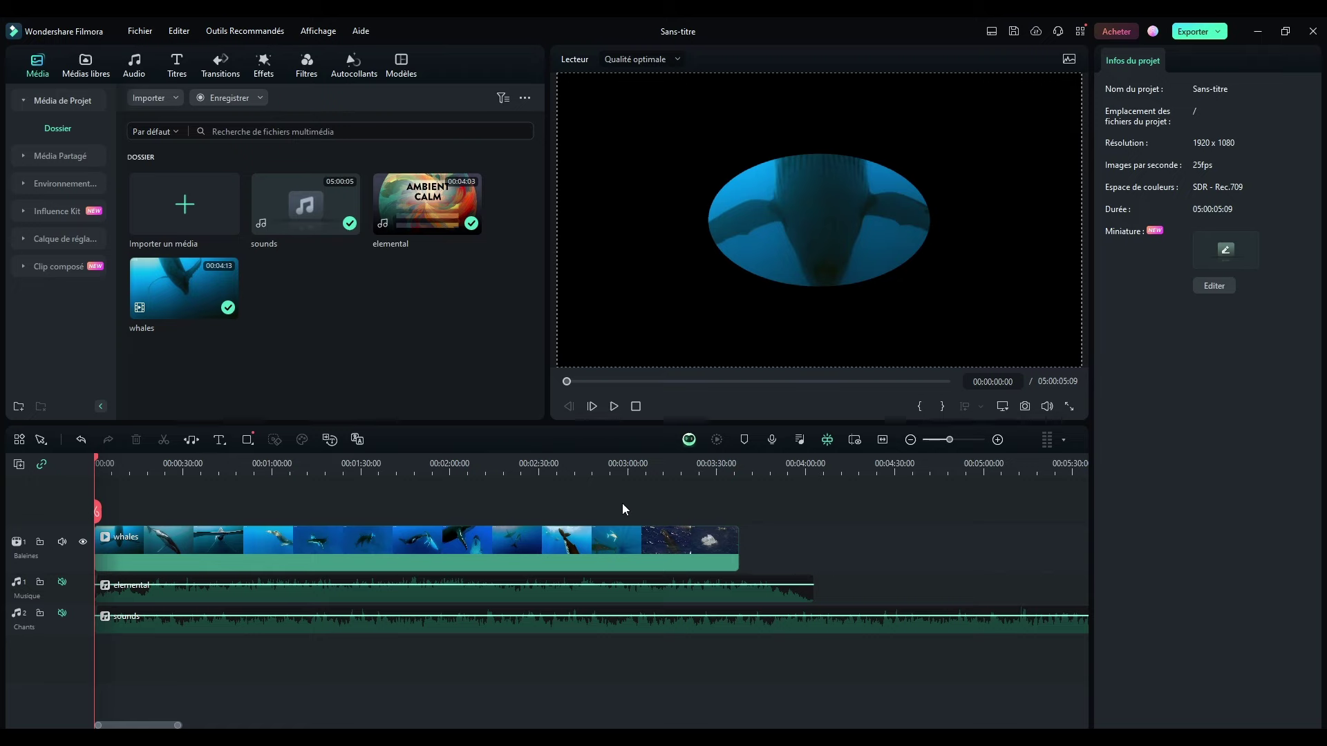
pyautogui.hotkey('ctrl', 'z')
pyautogui.click(524, 545)
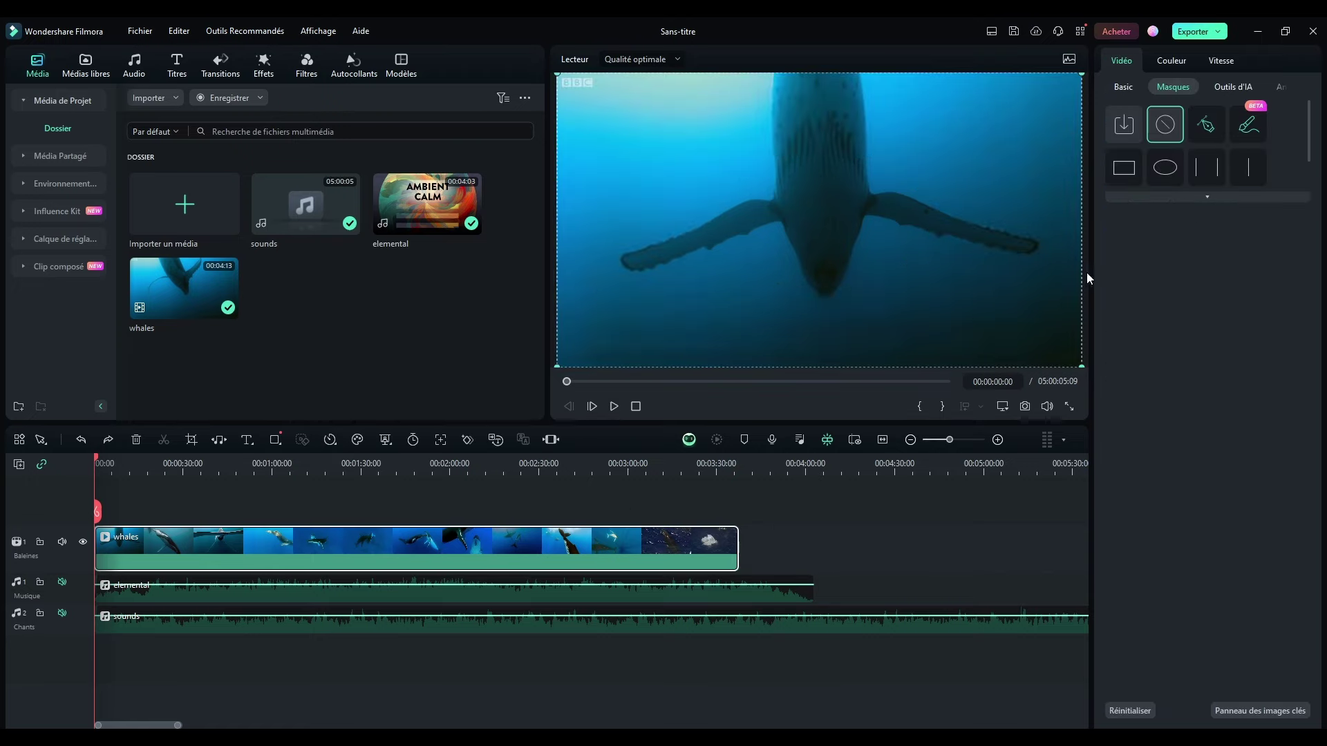
# - Look through the whales clip's basic transform settings and its Outils d'IA options
pyautogui.click(1121, 87)
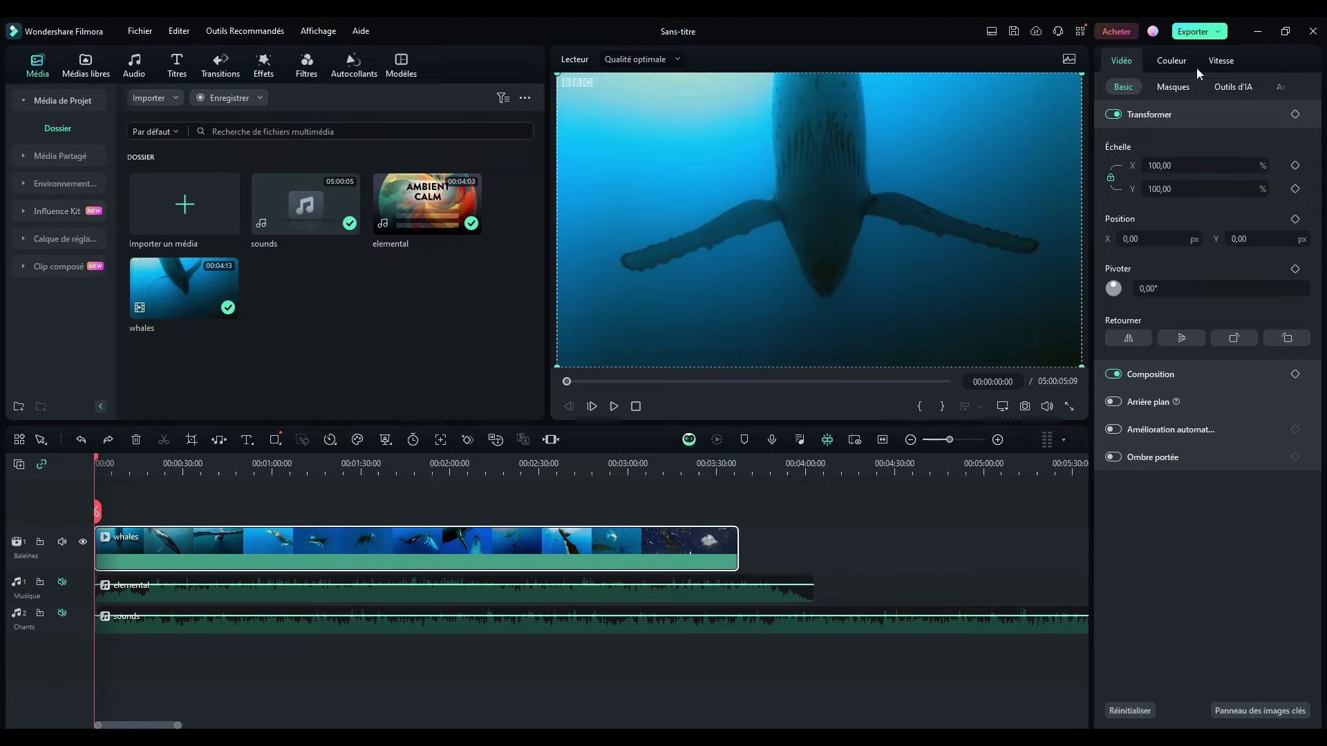
pyautogui.click(1222, 88)
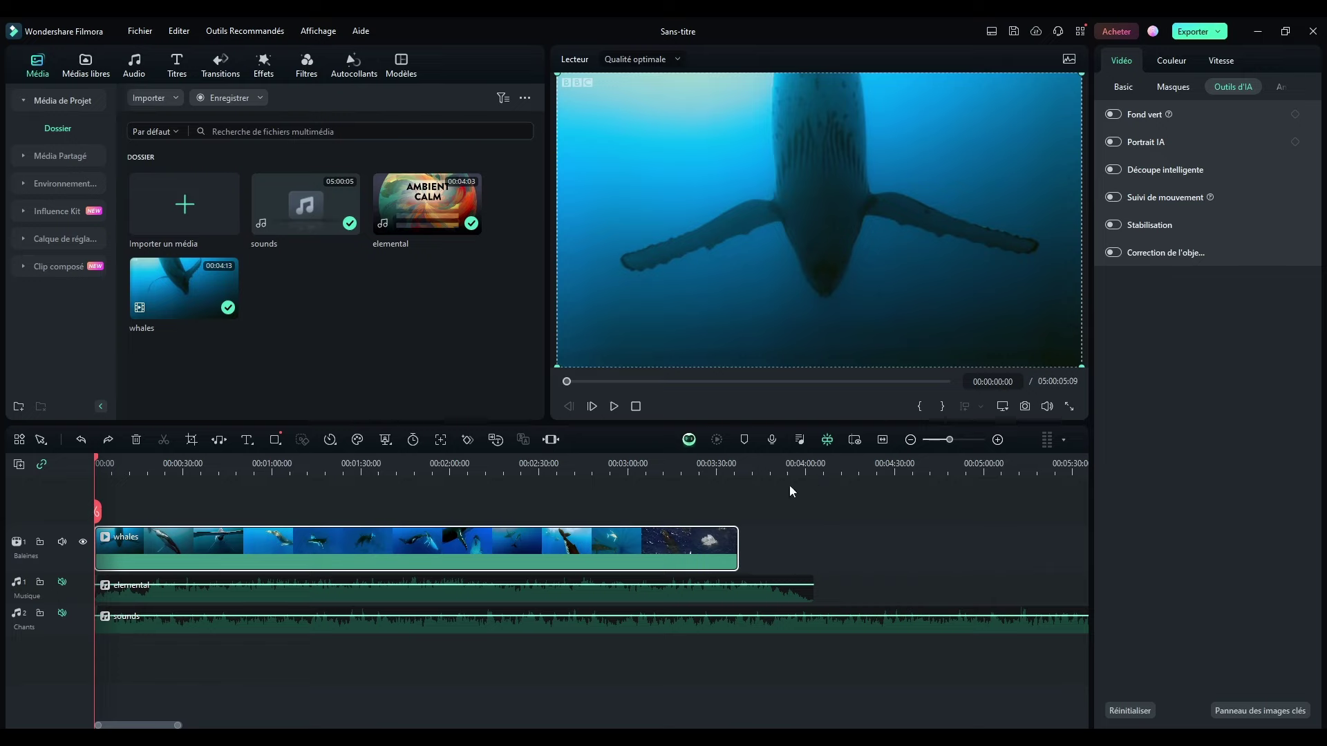
pyautogui.click(880, 542)
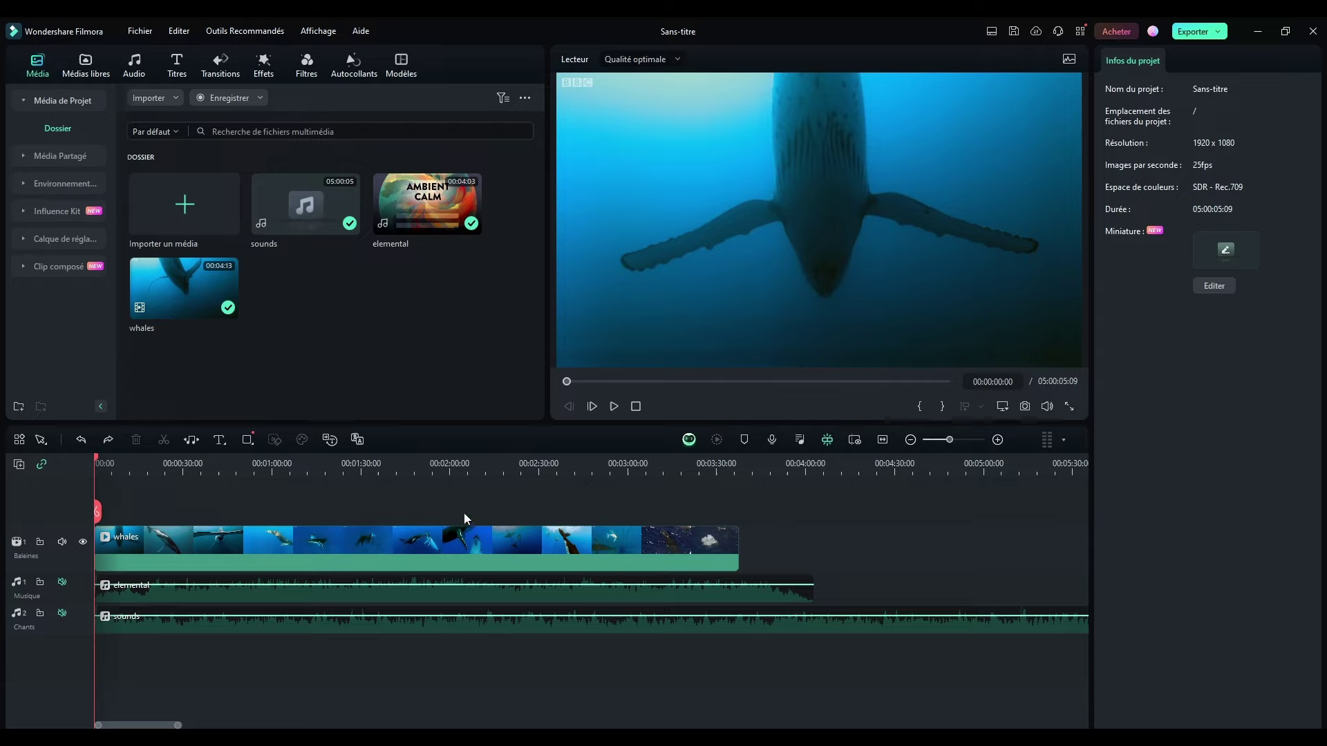
pyautogui.click(281, 538)
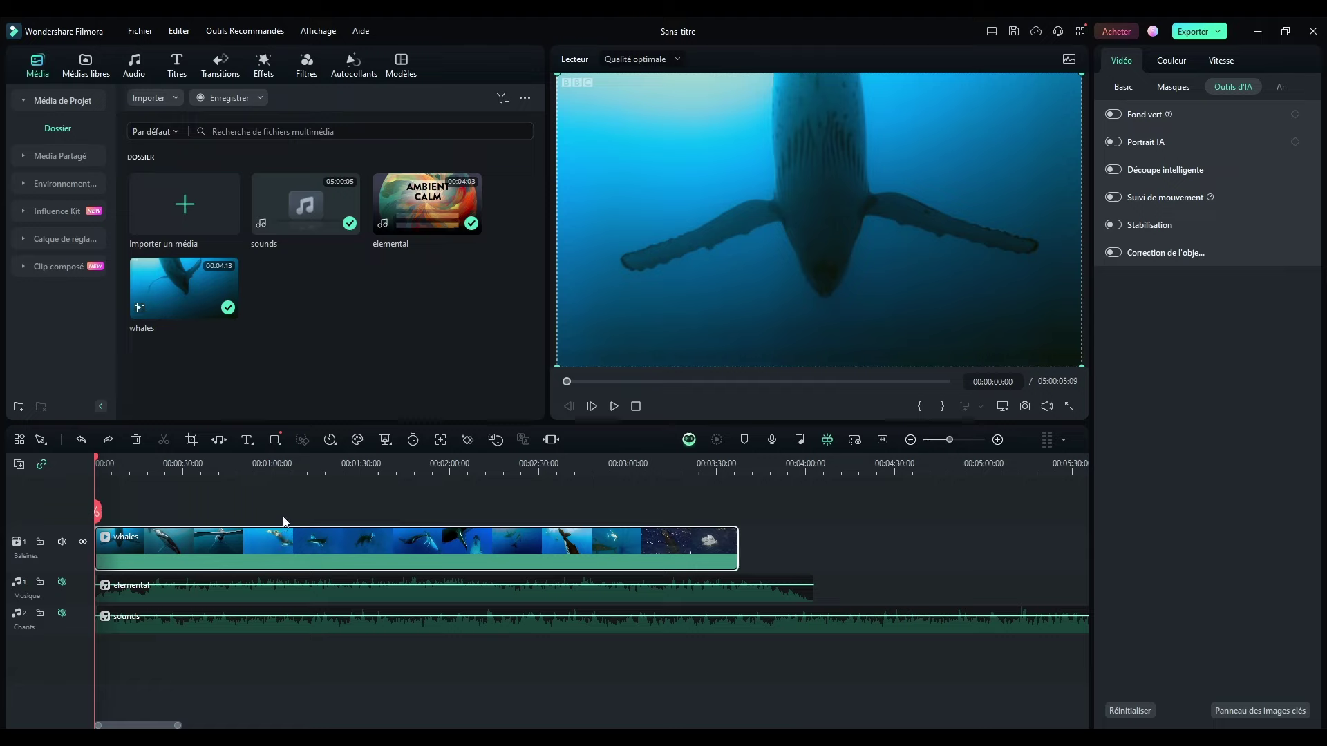
pyautogui.moveTo(713, 534)
pyautogui.mouseDown()
pyautogui.moveTo(832, 535)
pyautogui.moveTo(714, 536)
pyautogui.mouseUp()
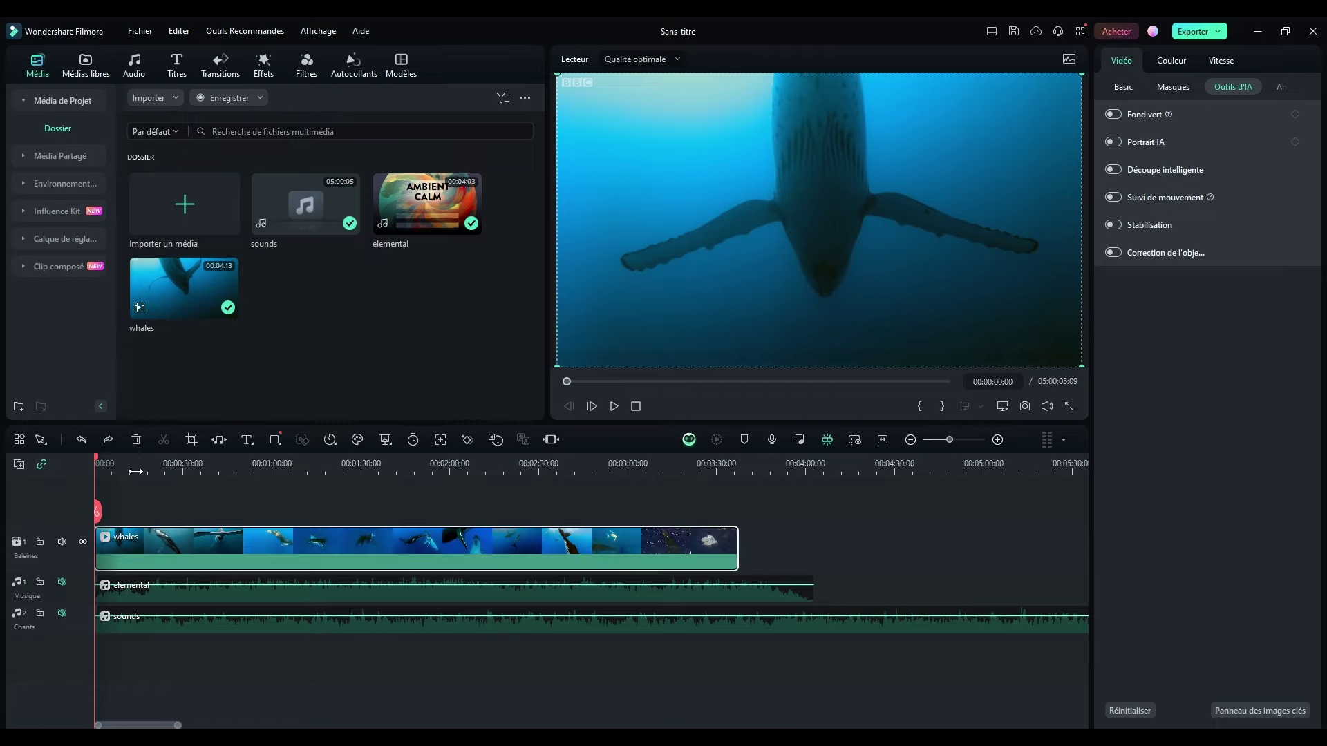
pyautogui.click(966, 557)
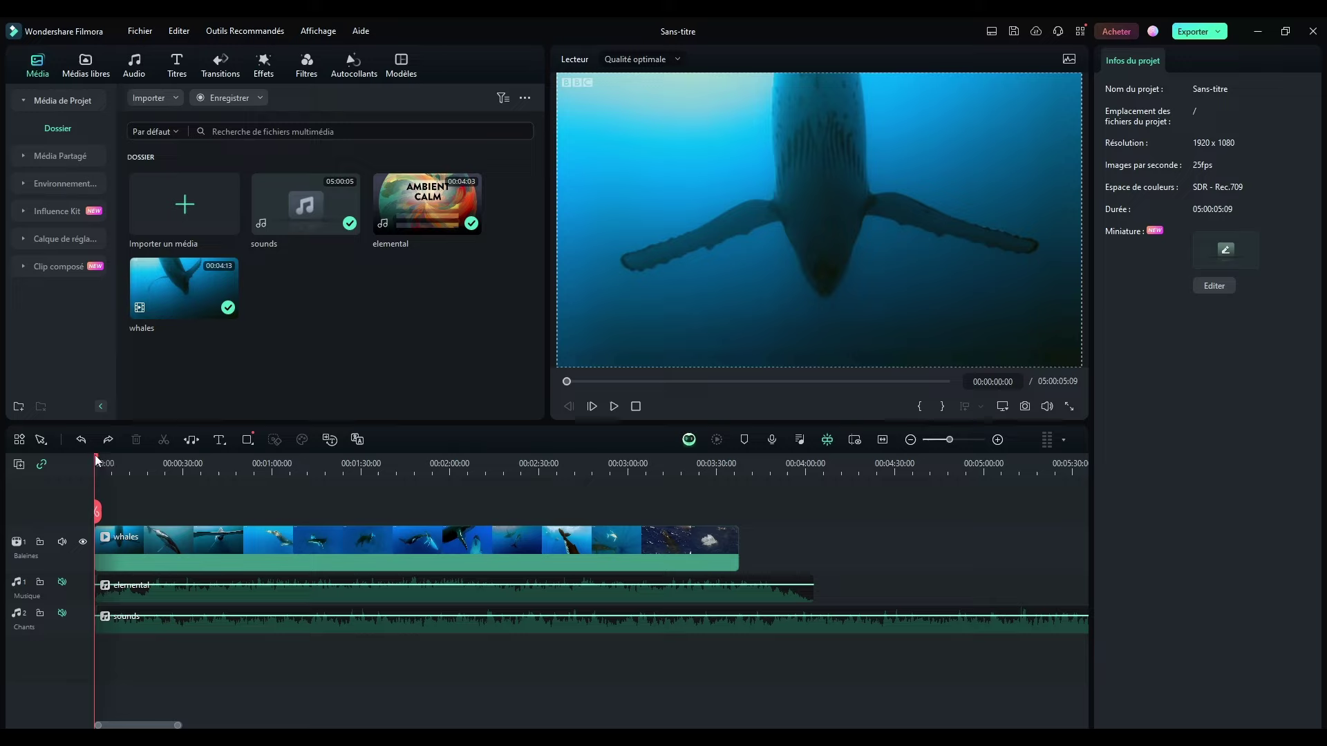
# - Move the playhead to 00:01:59:14 and inspect the audio settings of the sounds and elemental clips
pyautogui.moveTo(97, 455); pyautogui.dragTo(449, 462)
pyautogui.click(326, 616)
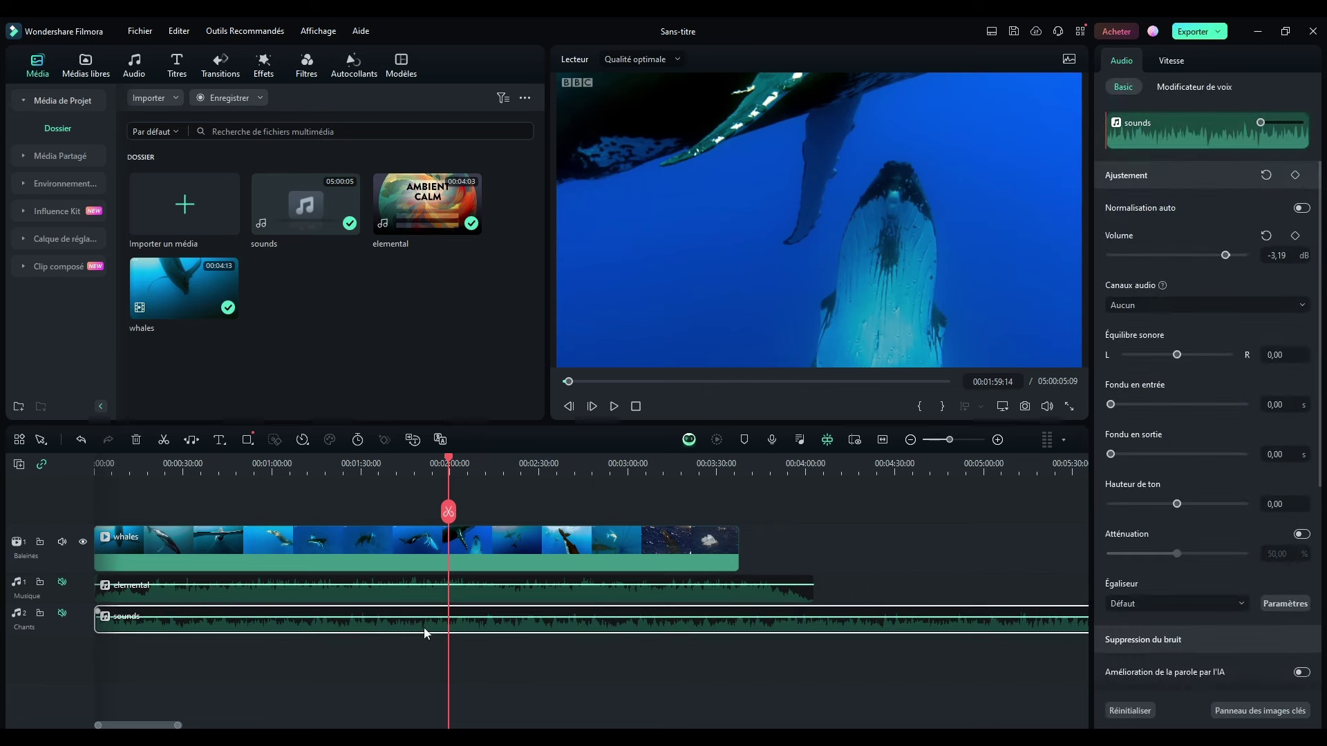
pyautogui.click(253, 595)
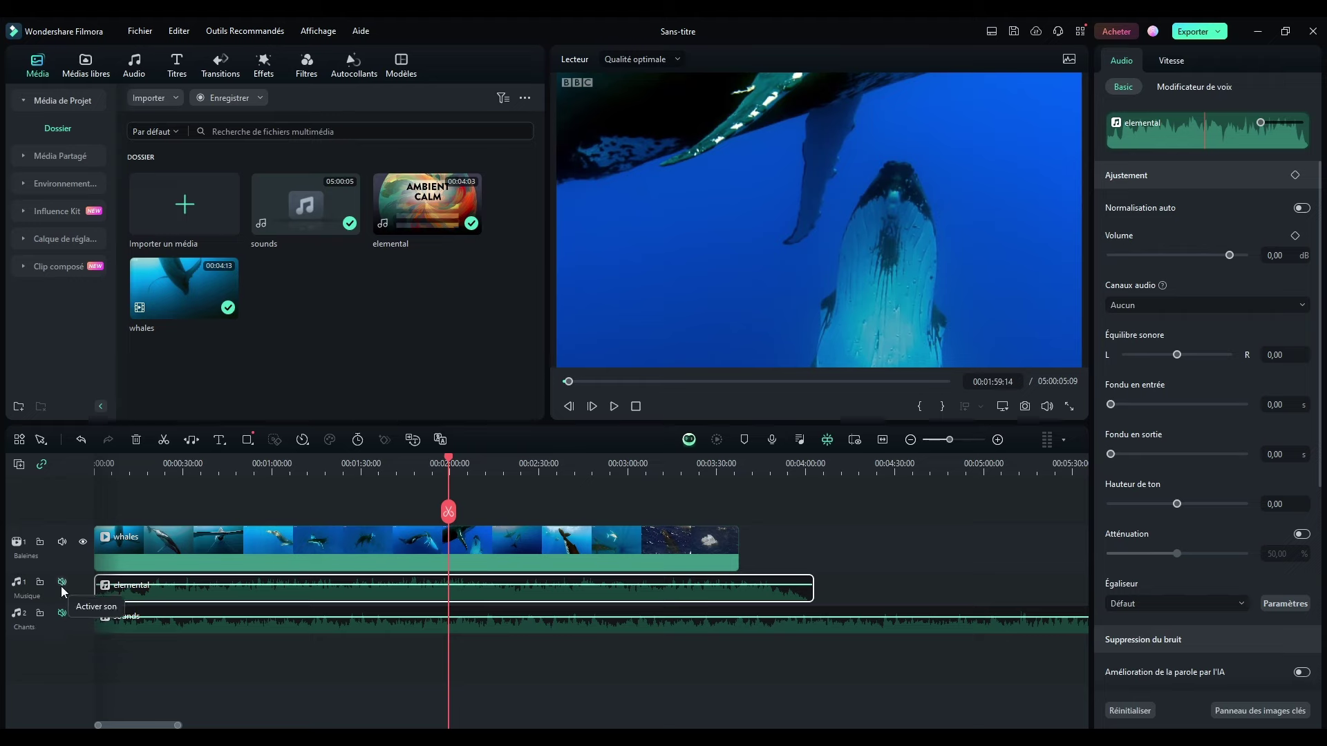
# - Unmute the Musique track, preview it from the start and from about 00:00:26 and 00:01:00, and mute it again
pyautogui.click(20, 584)
pyautogui.moveTo(450, 465); pyautogui.dragTo(88, 483)
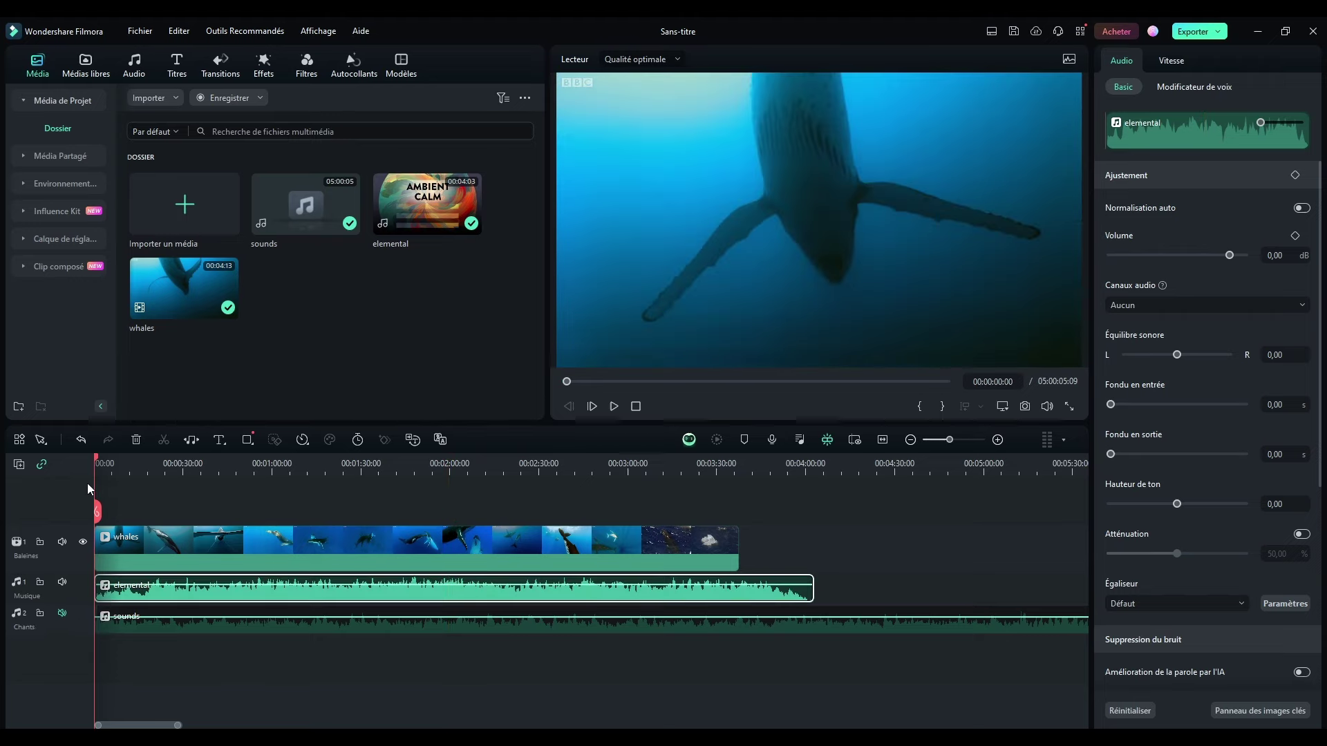
pyautogui.click(613, 406)
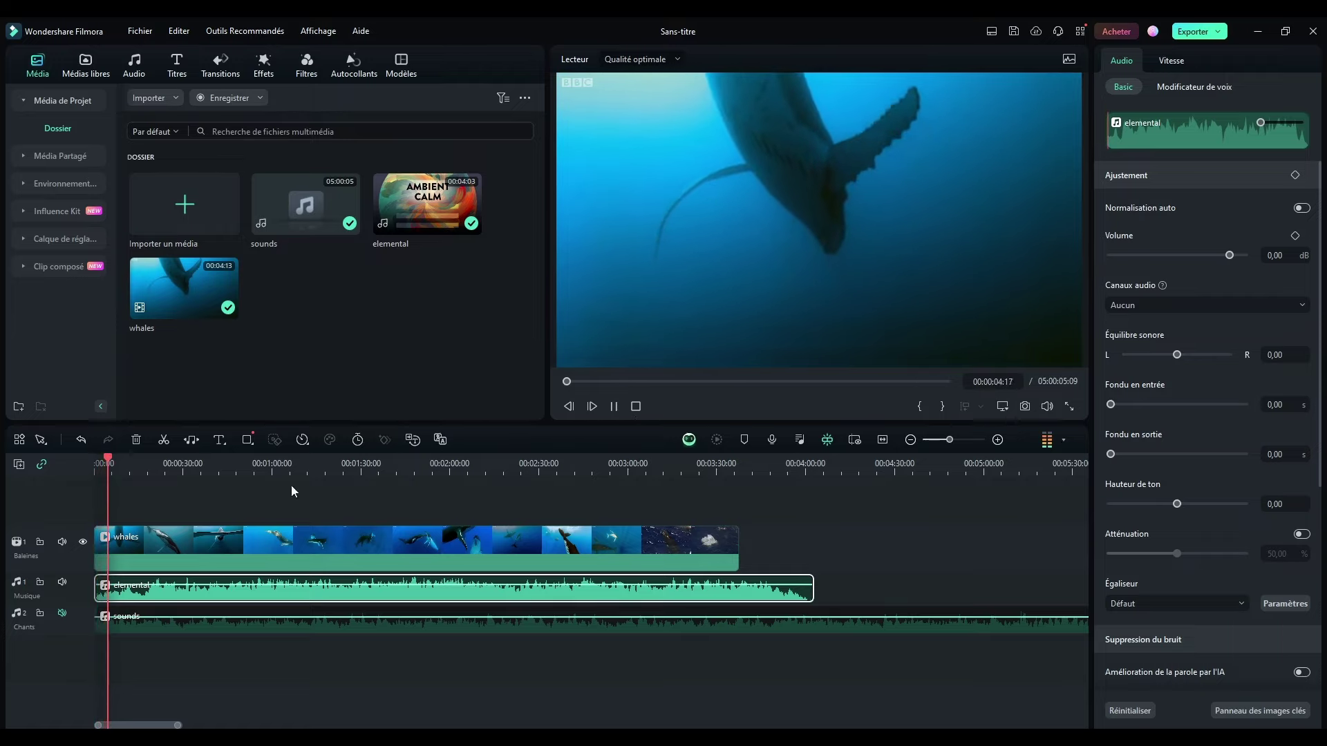
pyautogui.click(173, 470)
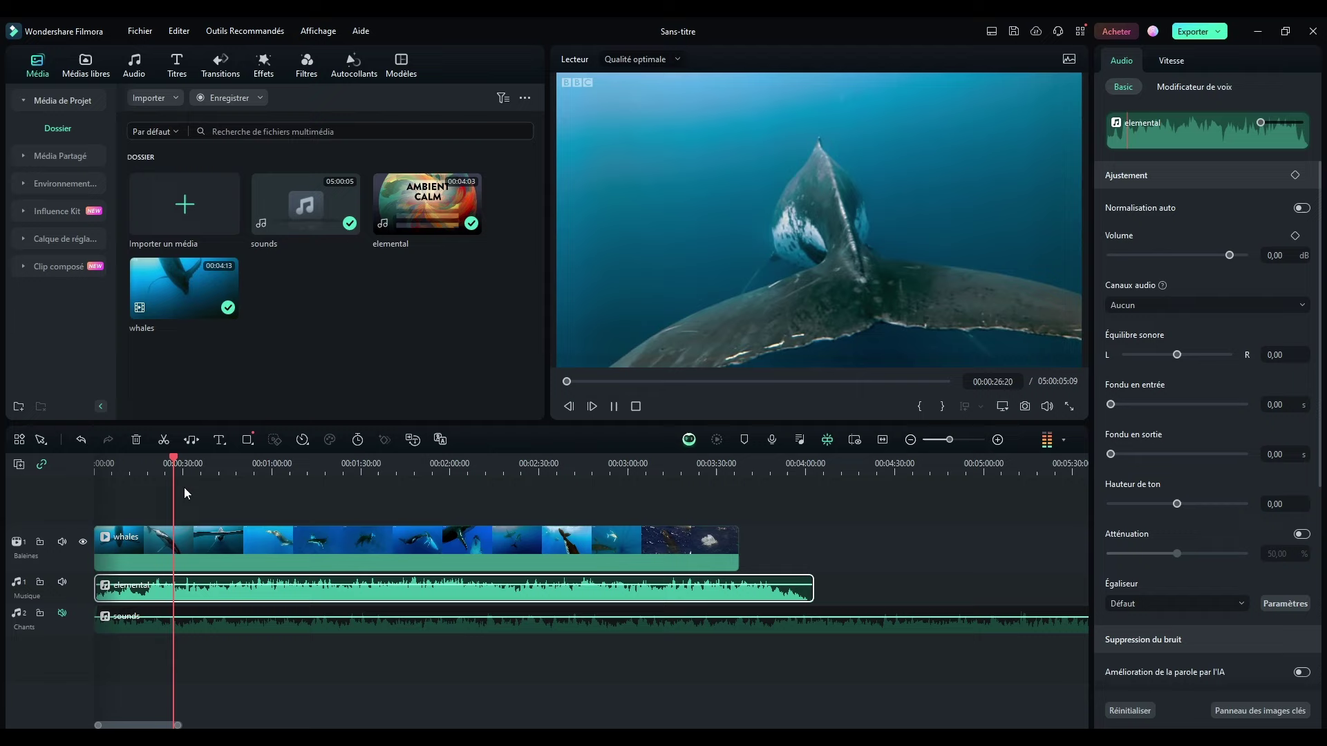
pyautogui.click(274, 468)
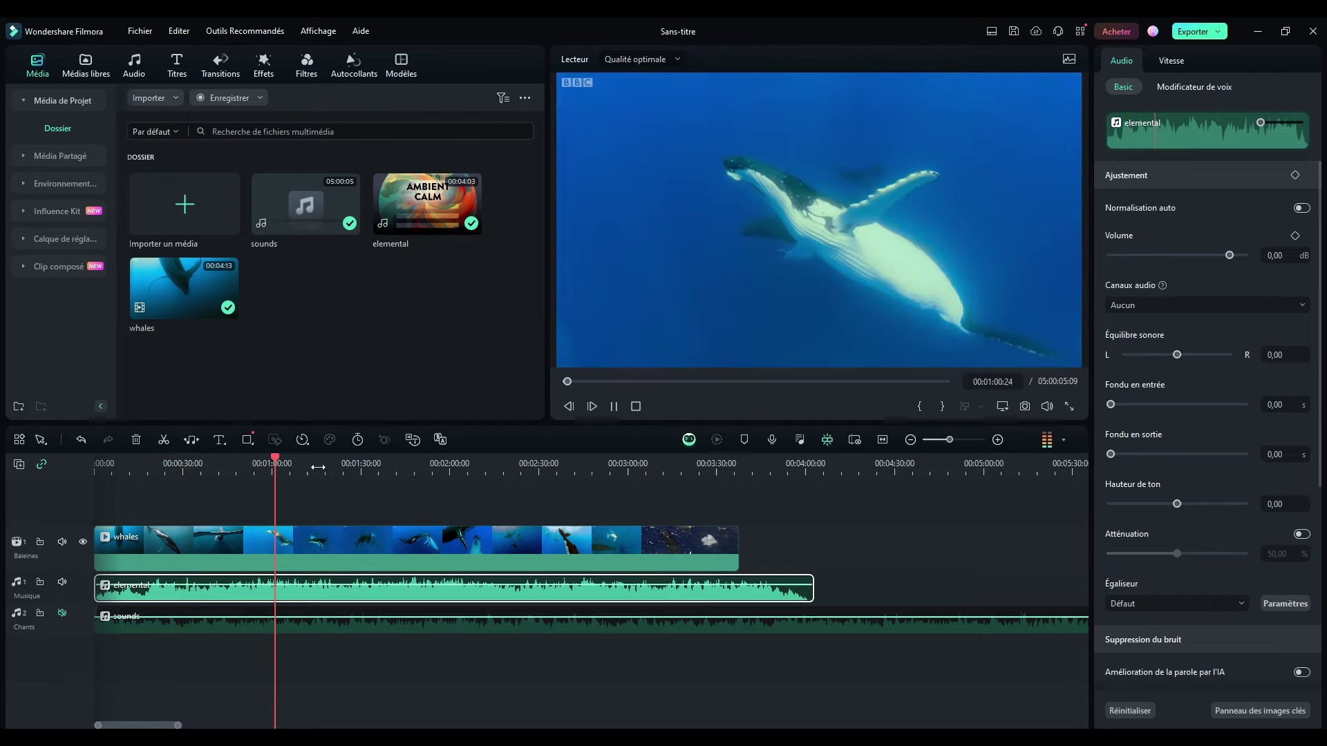
pyautogui.click(636, 406)
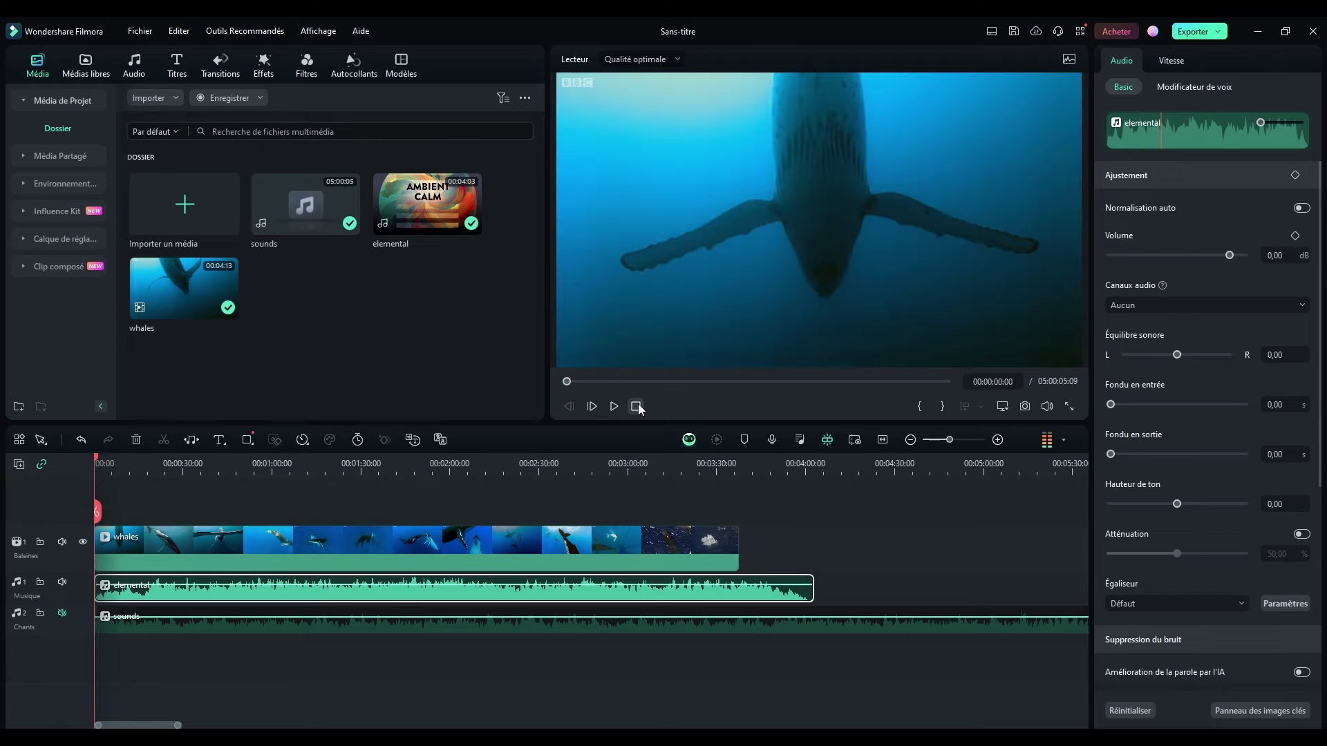
pyautogui.click(62, 582)
# - Add a scale keyframe at 100 % to the whales clip at 00:01:07:21
pyautogui.moveTo(97, 464); pyautogui.dragTo(296, 472)
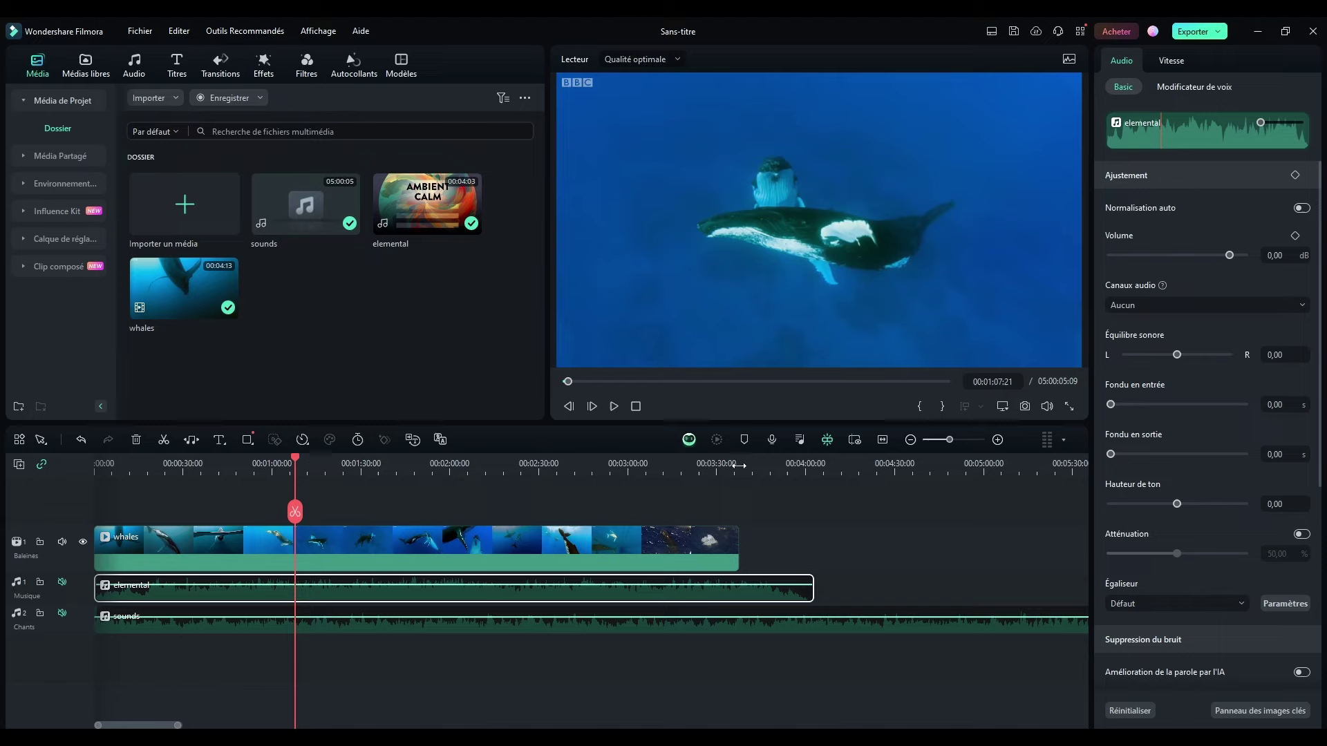
pyautogui.click(566, 549)
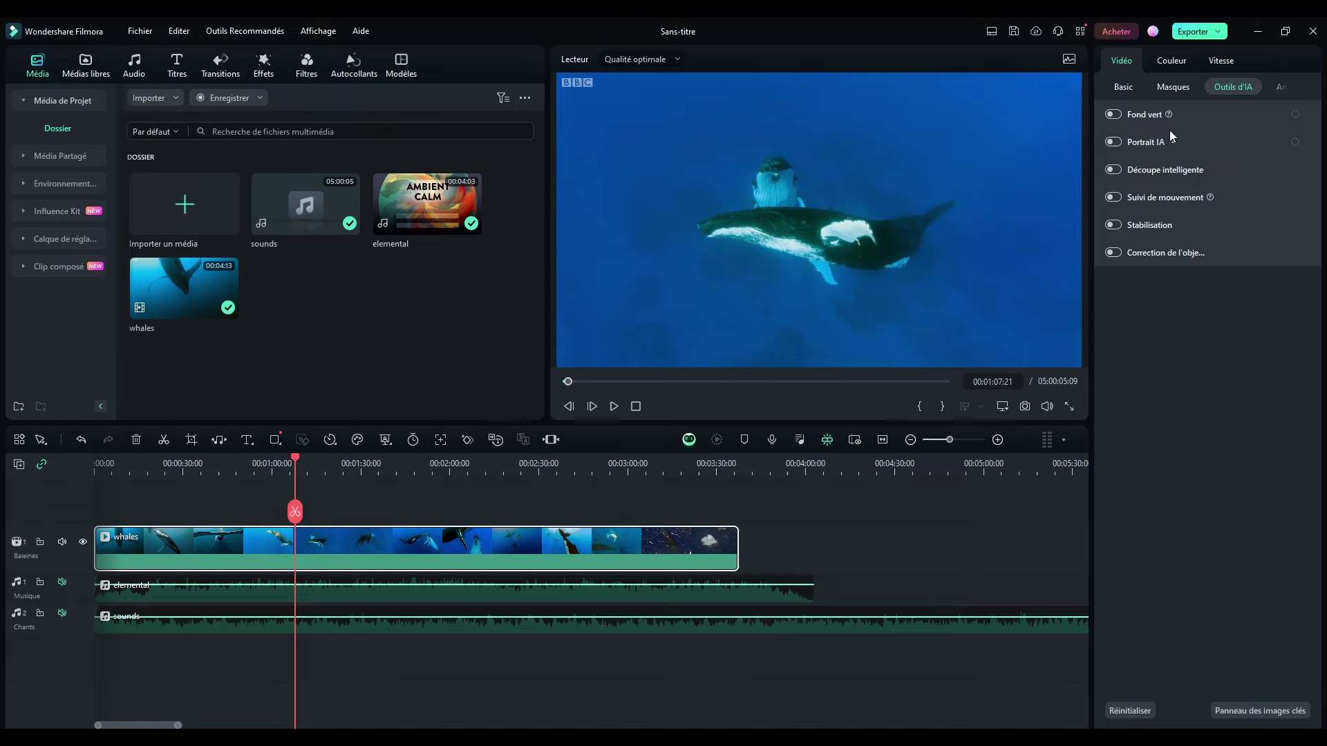
pyautogui.click(1112, 87)
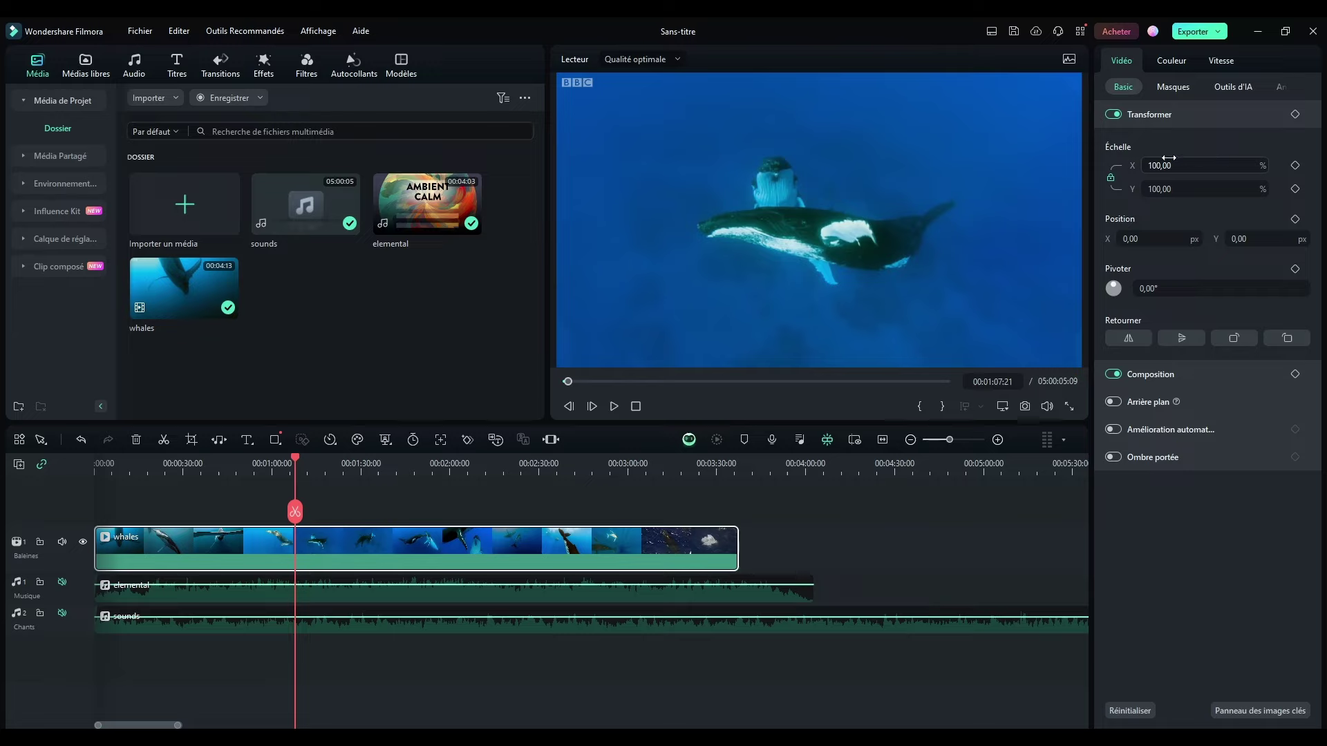
pyautogui.click(1295, 167)
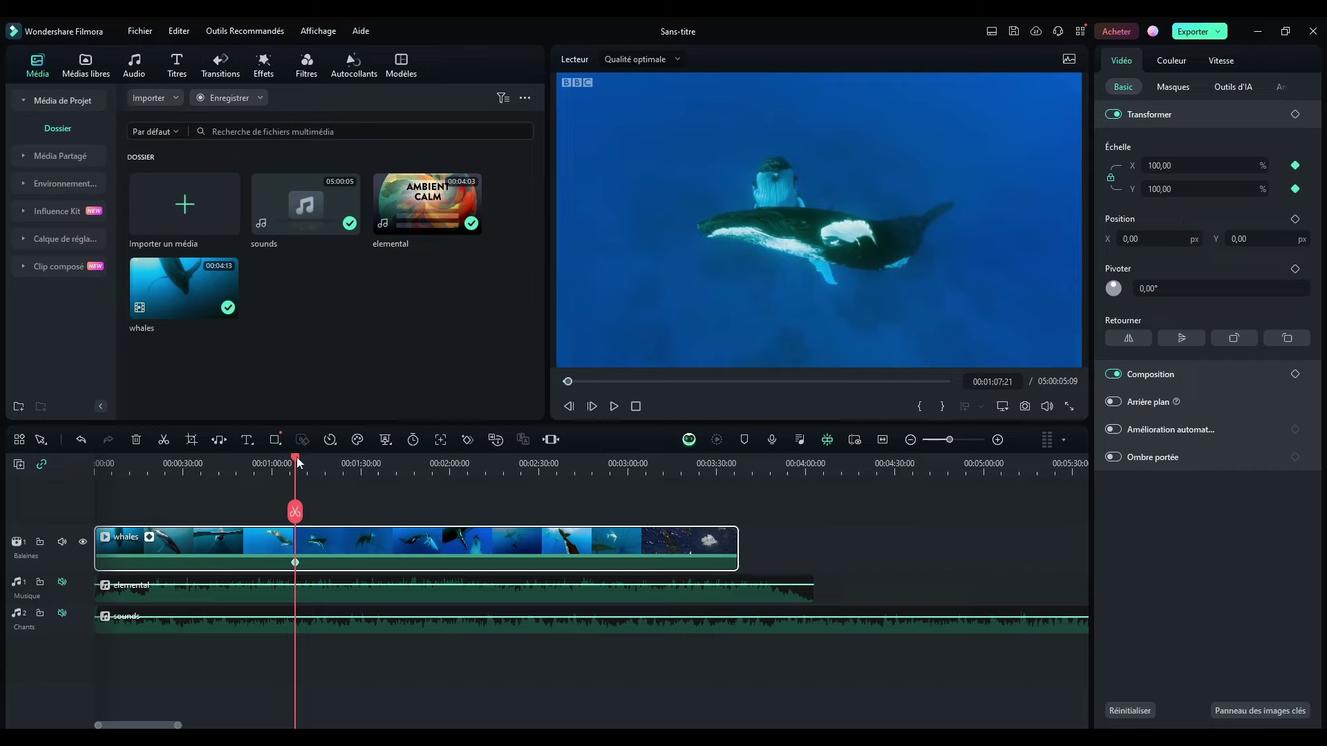
# - Set the whales clip's scale to 223 % at 00:01:22:15 to create a second zoom keyframe
pyautogui.moveTo(295, 458); pyautogui.dragTo(300, 457)
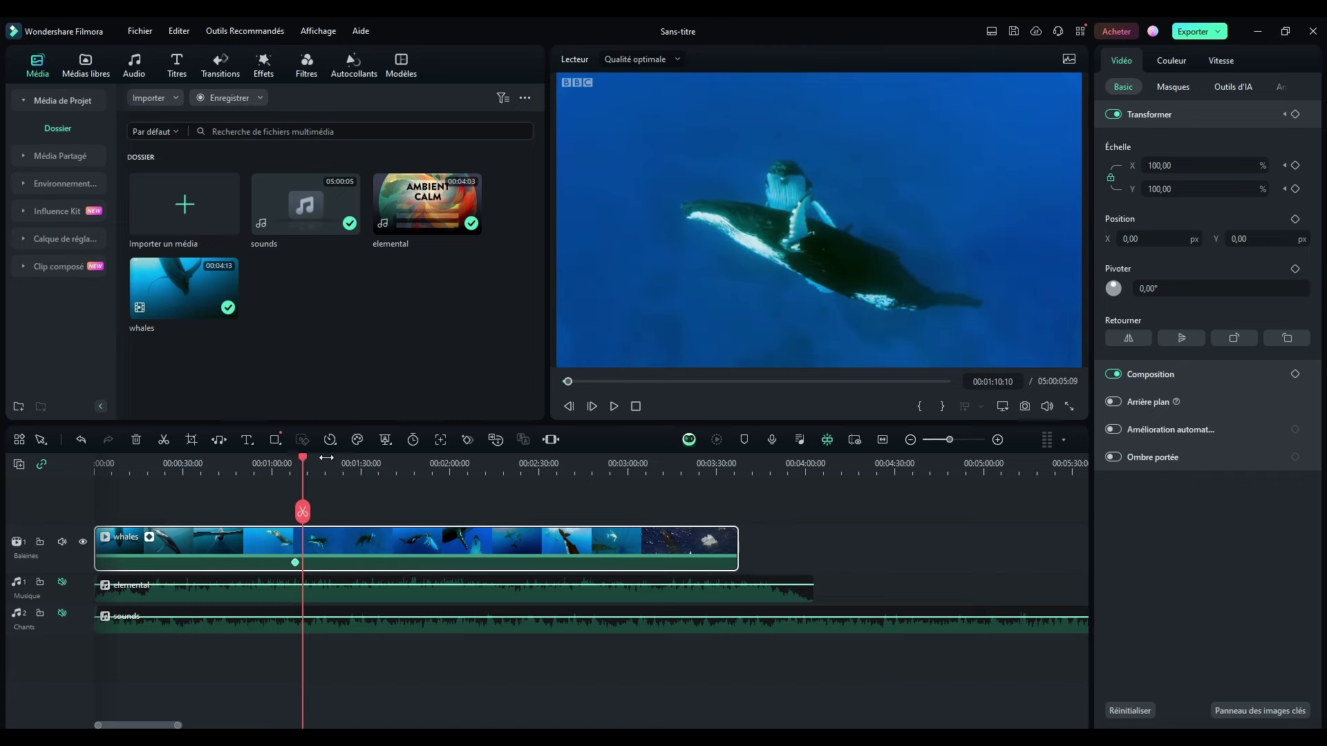
pyautogui.scroll(1, 619, 465)
pyautogui.scroll(1, 619, 465)
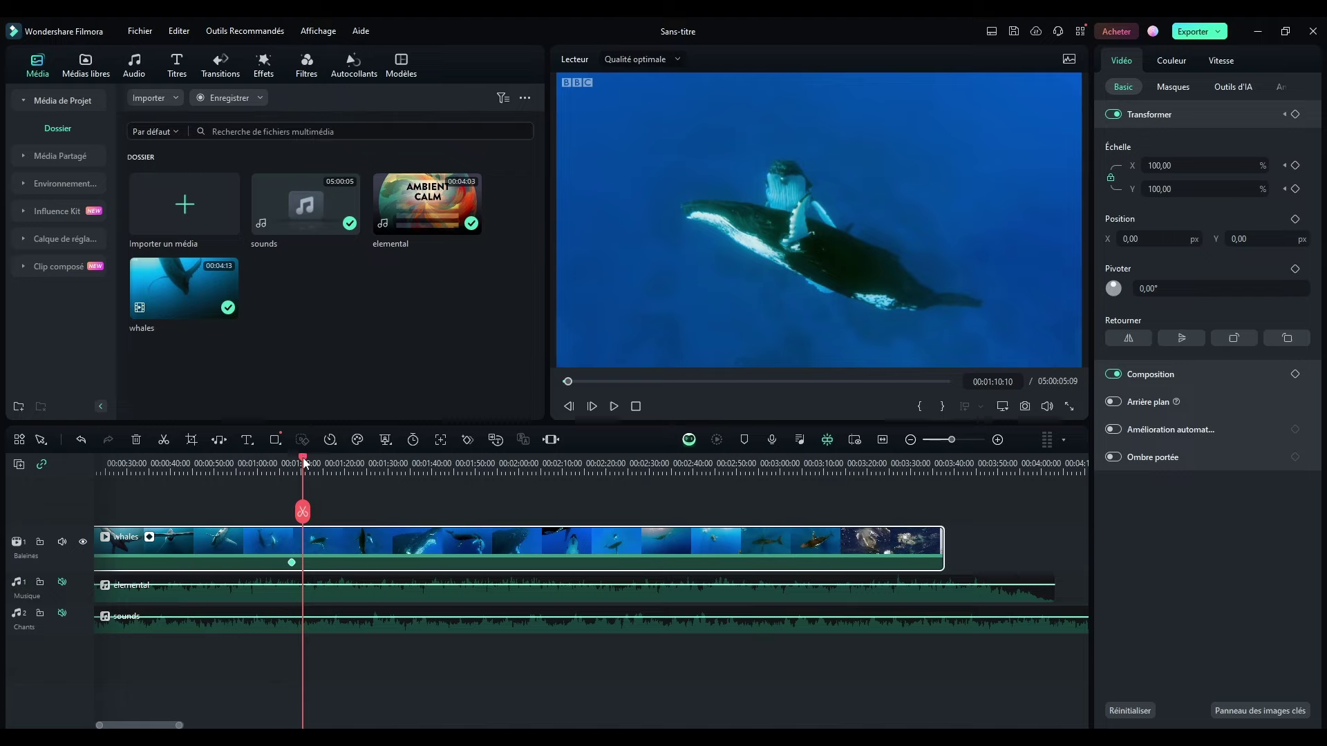
pyautogui.moveTo(304, 460); pyautogui.dragTo(356, 455)
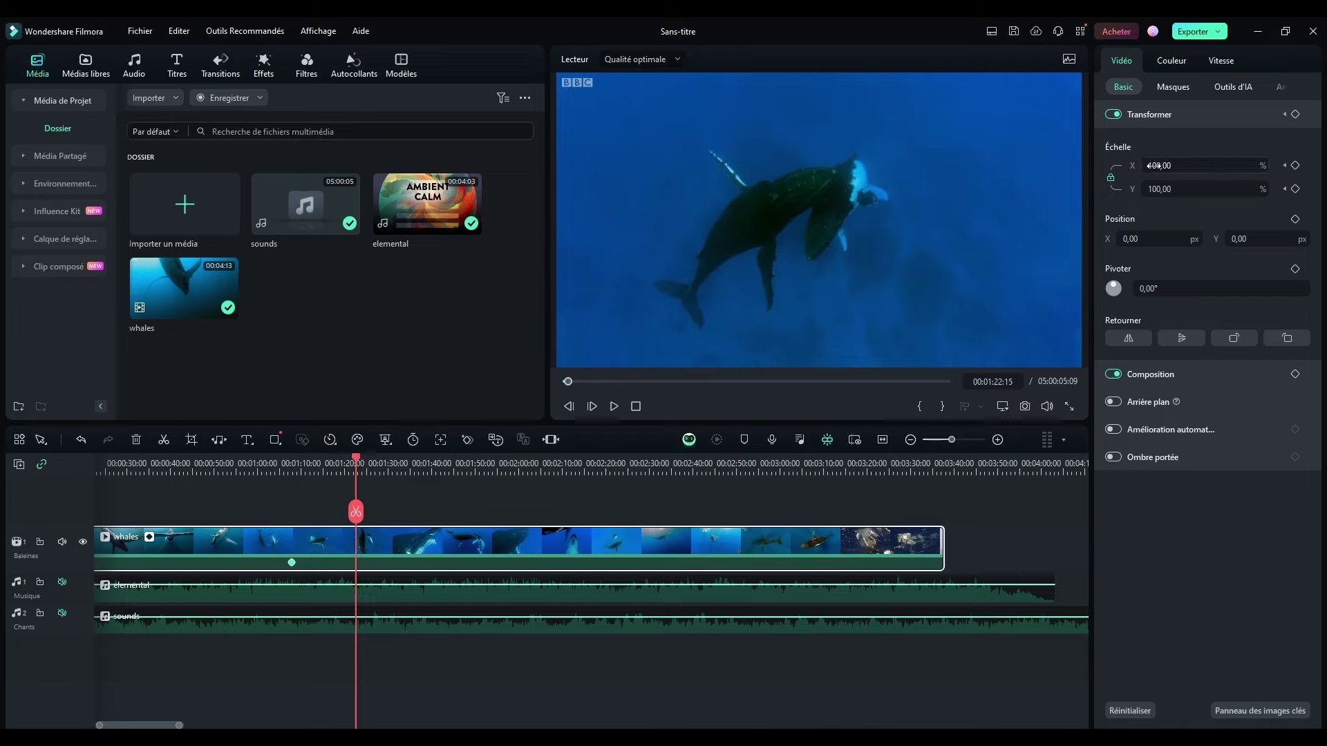
pyautogui.moveTo(1188, 164); pyautogui.dragTo(1320, 164)
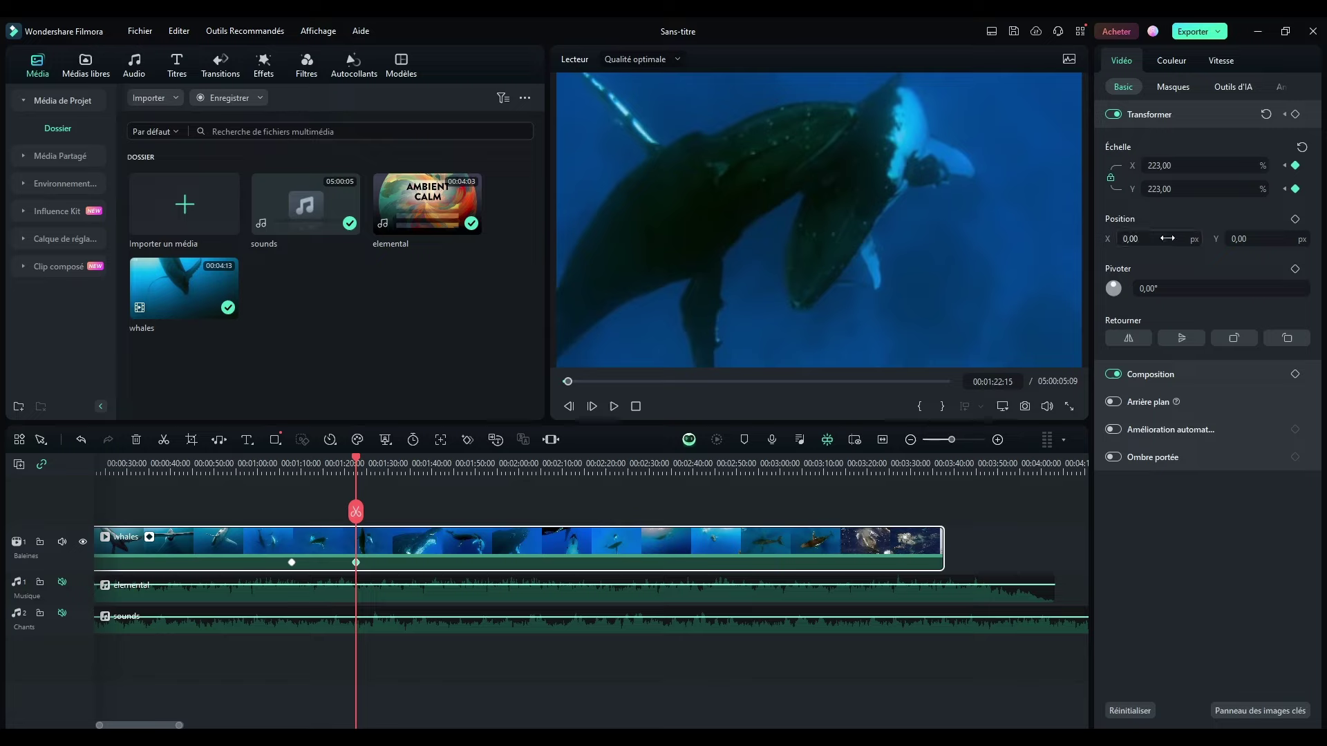
# - Try shifting the whales clip to X position 41 px and preview the zoom animation from 00:01:05:15
pyautogui.moveTo(1153, 240); pyautogui.dragTo(1181, 241)
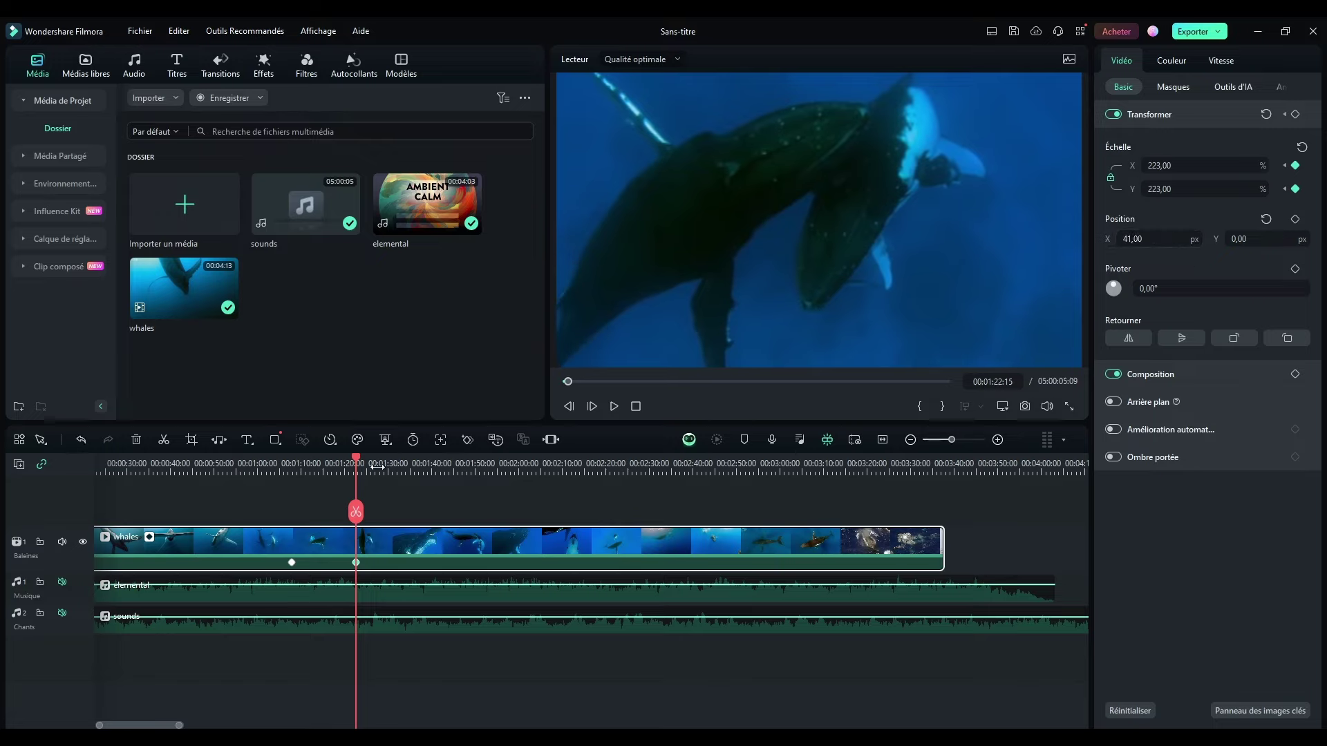
pyautogui.moveTo(357, 461); pyautogui.dragTo(282, 456)
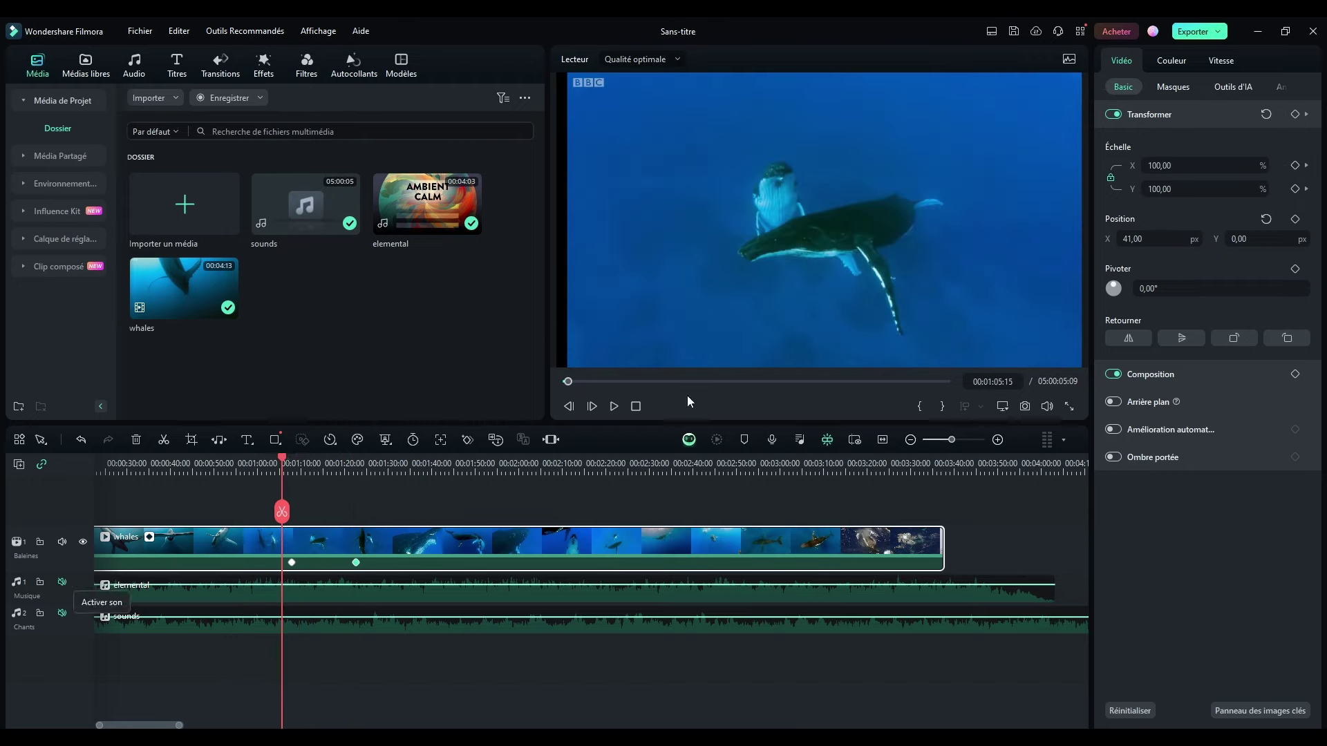
pyautogui.click(612, 406)
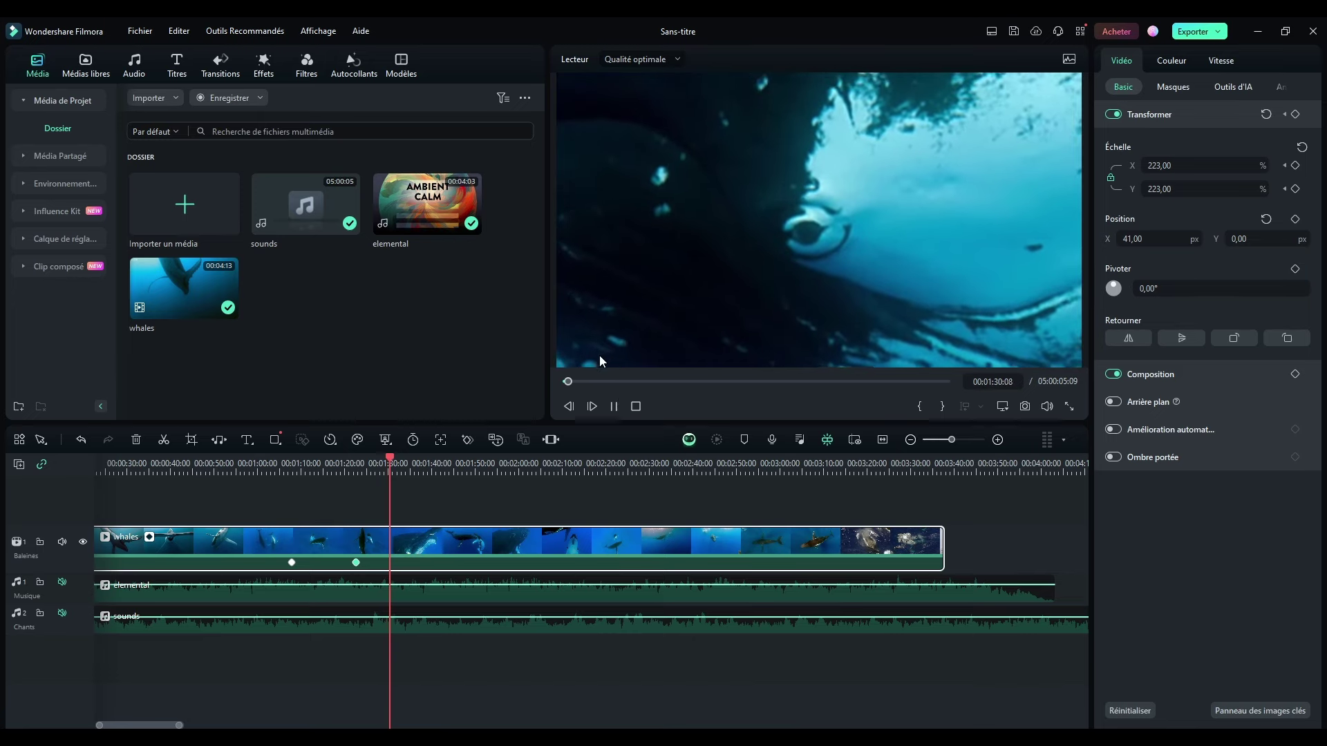
pyautogui.click(636, 406)
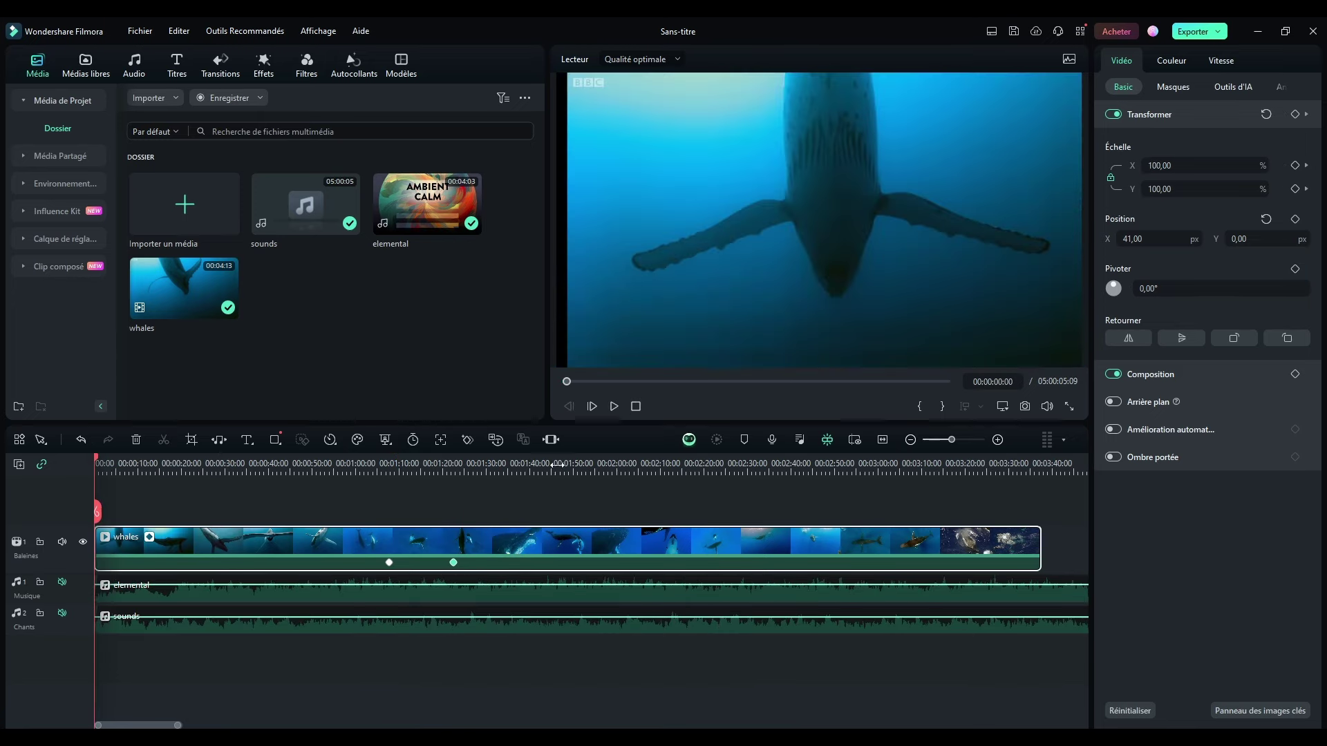
# - Undo the whales clip's position shift and both scale keyframes
pyautogui.hotkey('ctrl', 'z')
pyautogui.hotkey('ctrl', 'z')
pyautogui.hotkey('ctrl', 'z')
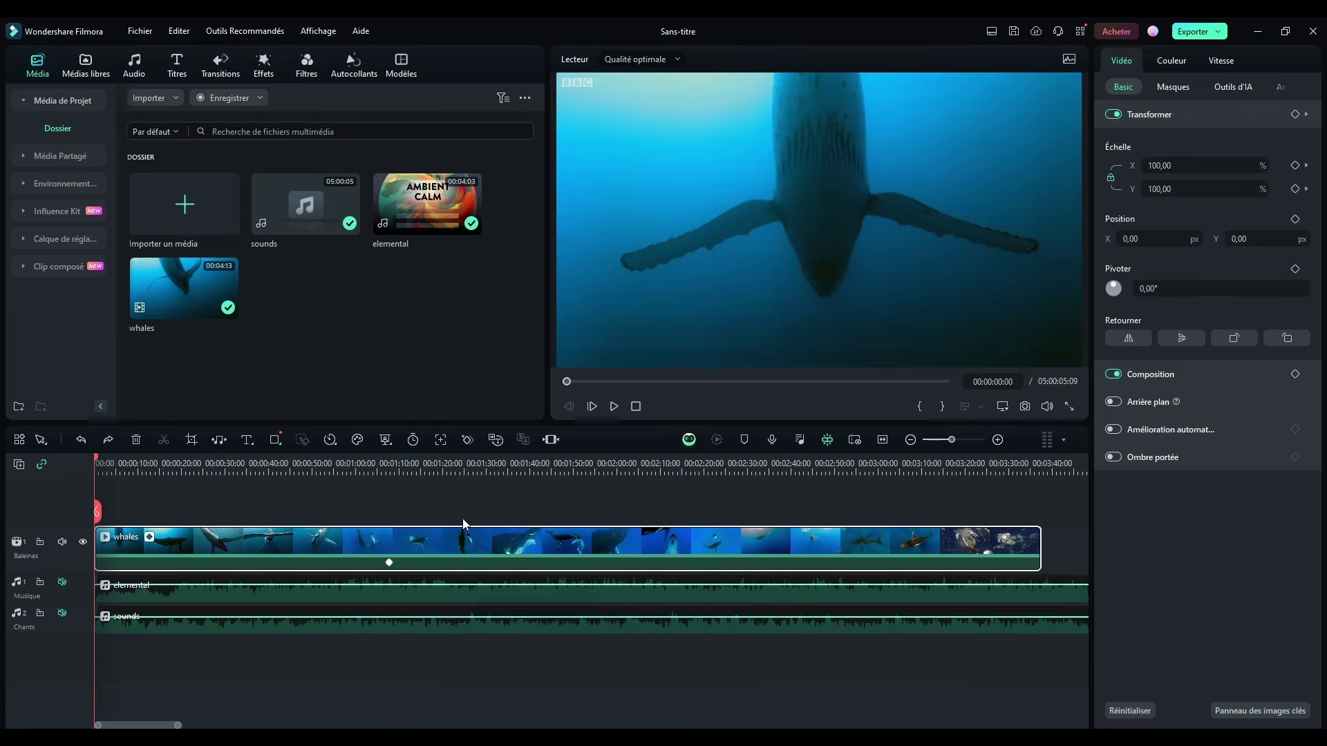
pyautogui.scroll(3, 330, 468)
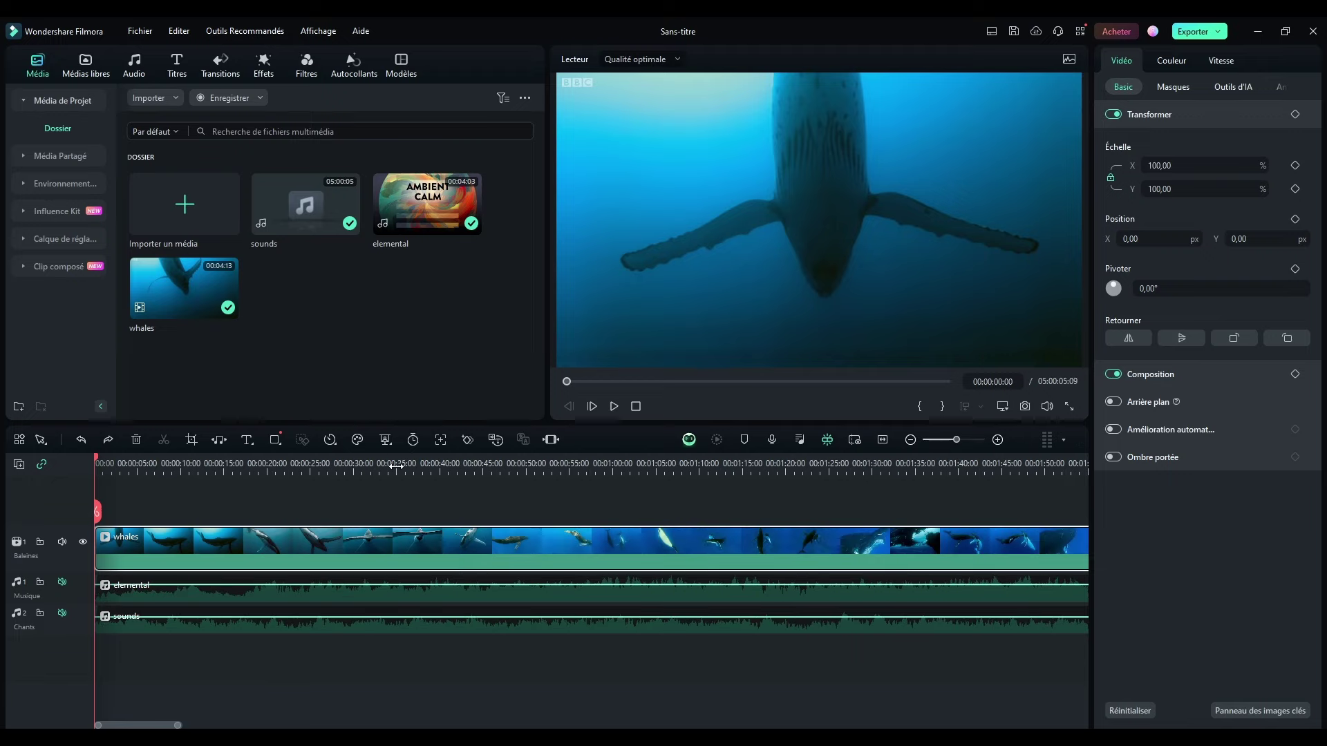
pyautogui.scroll(-3, 344, 469)
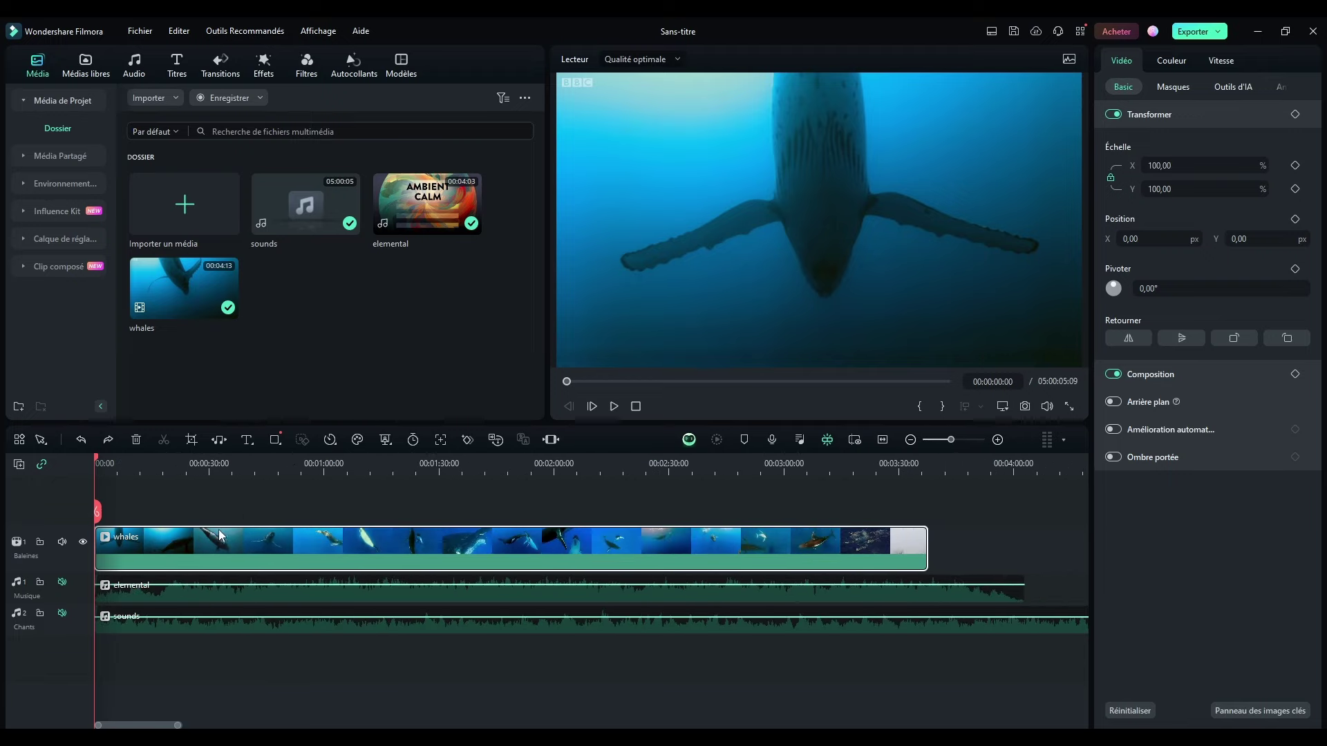
# - Scrub to the end of the whales clip, unmute the Musique track and place the playhead at 00:03:14:23
pyautogui.moveTo(97, 461); pyautogui.dragTo(420, 459)
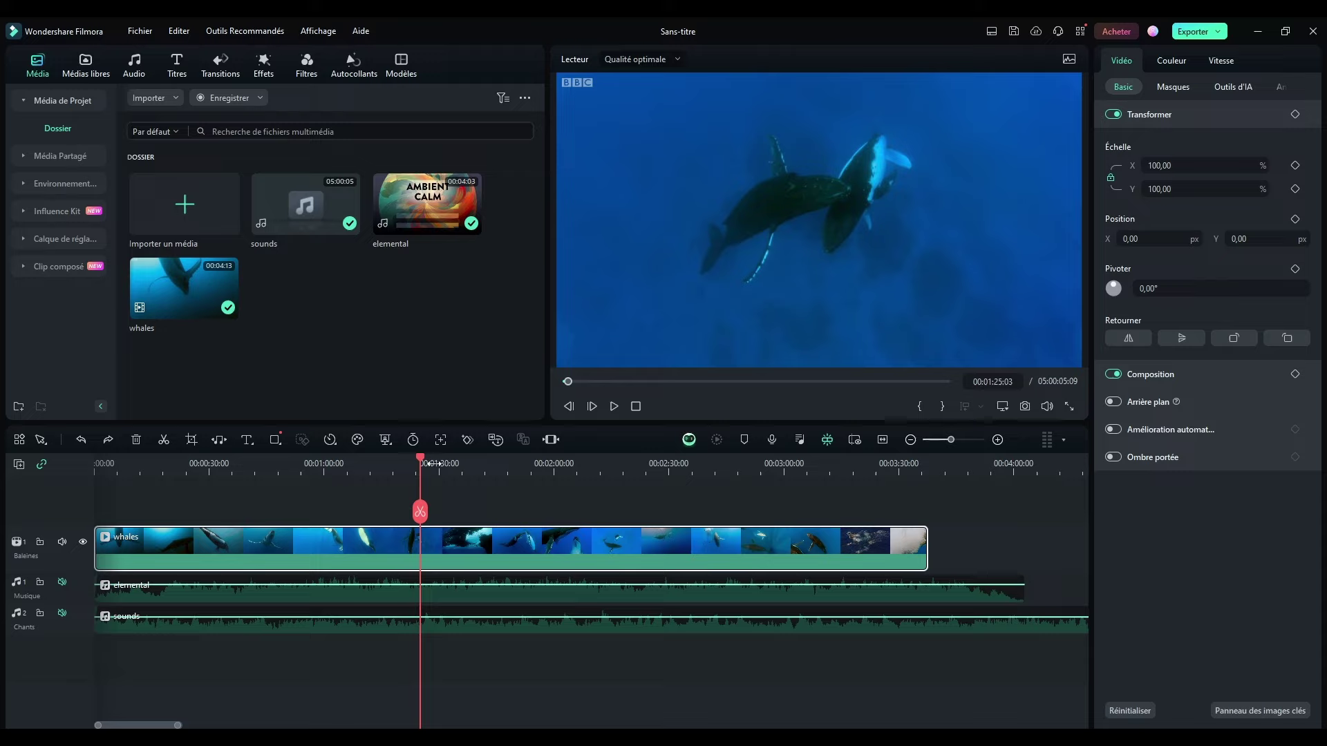
pyautogui.moveTo(421, 458); pyautogui.dragTo(926, 456)
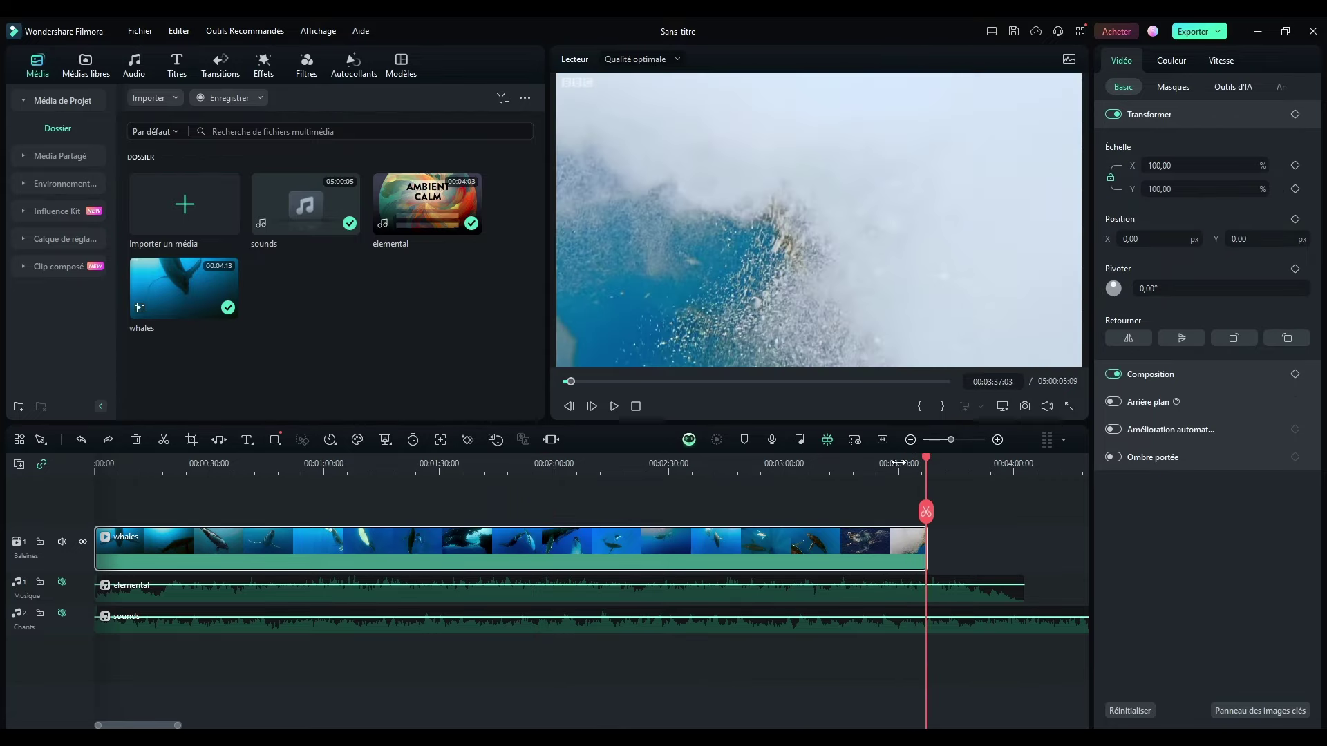
pyautogui.click(62, 582)
pyautogui.moveTo(929, 464); pyautogui.dragTo(842, 511)
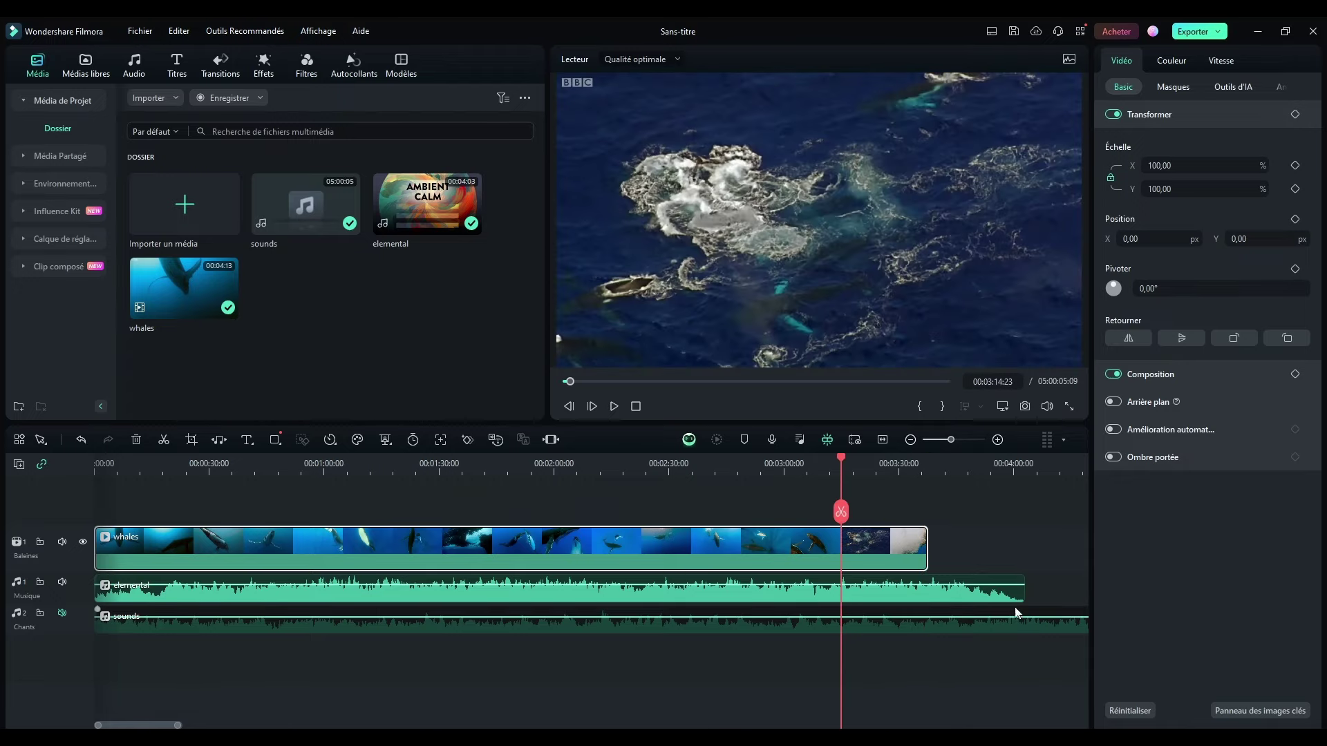
# - Trim the end of the elemental music clip to the whales clip's end at 00:03:37:17
pyautogui.moveTo(1021, 592); pyautogui.dragTo(927, 591)
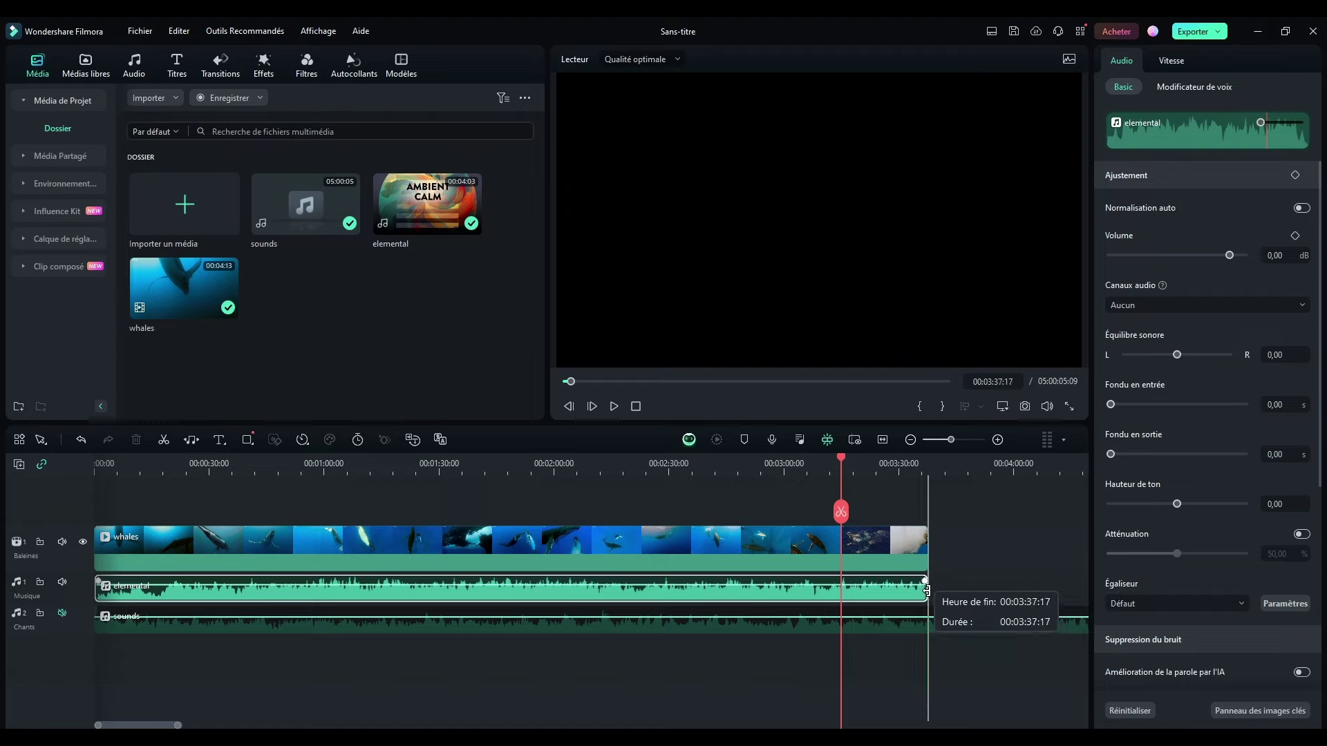
pyautogui.moveTo(928, 592)
pyautogui.mouseDown()
pyautogui.moveTo(890, 590)
pyautogui.moveTo(925, 589)
pyautogui.mouseUp()
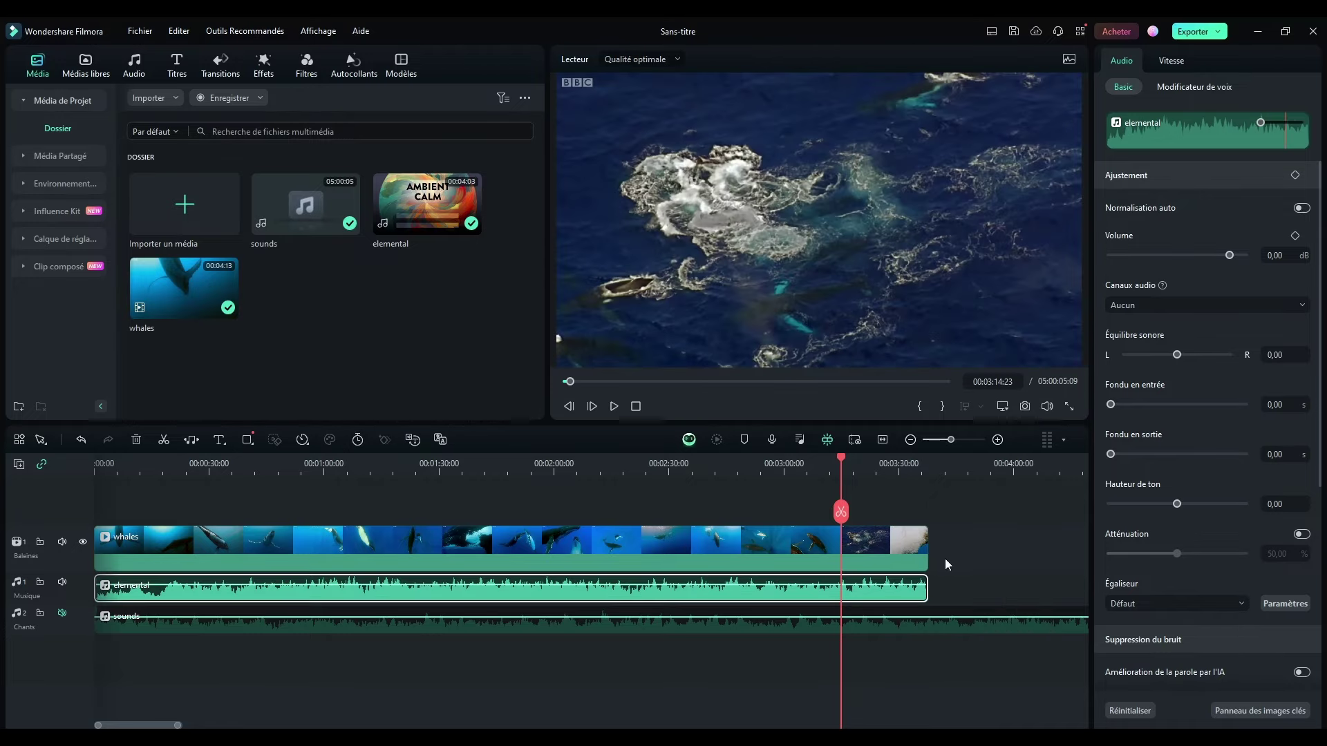
# - Set the elemental music clip's fade-out to 39,48 s
pyautogui.rightClick(919, 596)
pyautogui.click(756, 493)
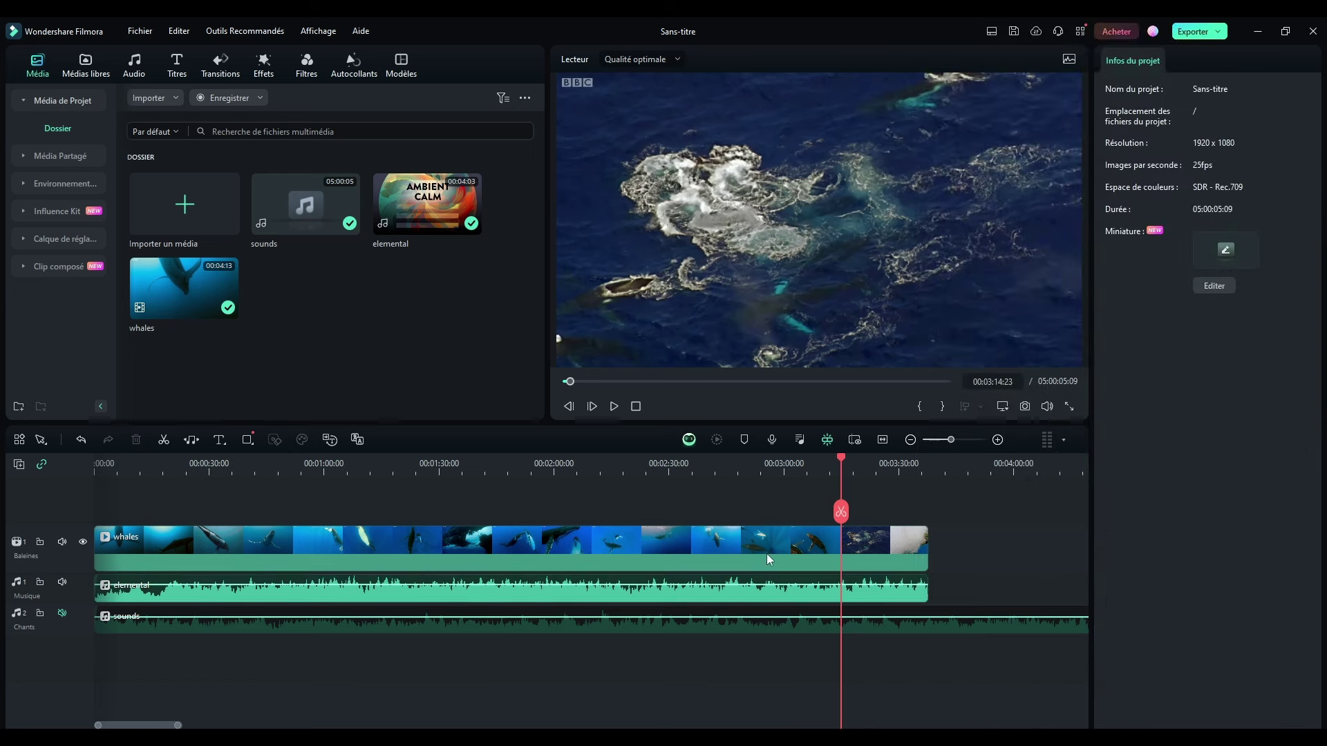
pyautogui.click(726, 600)
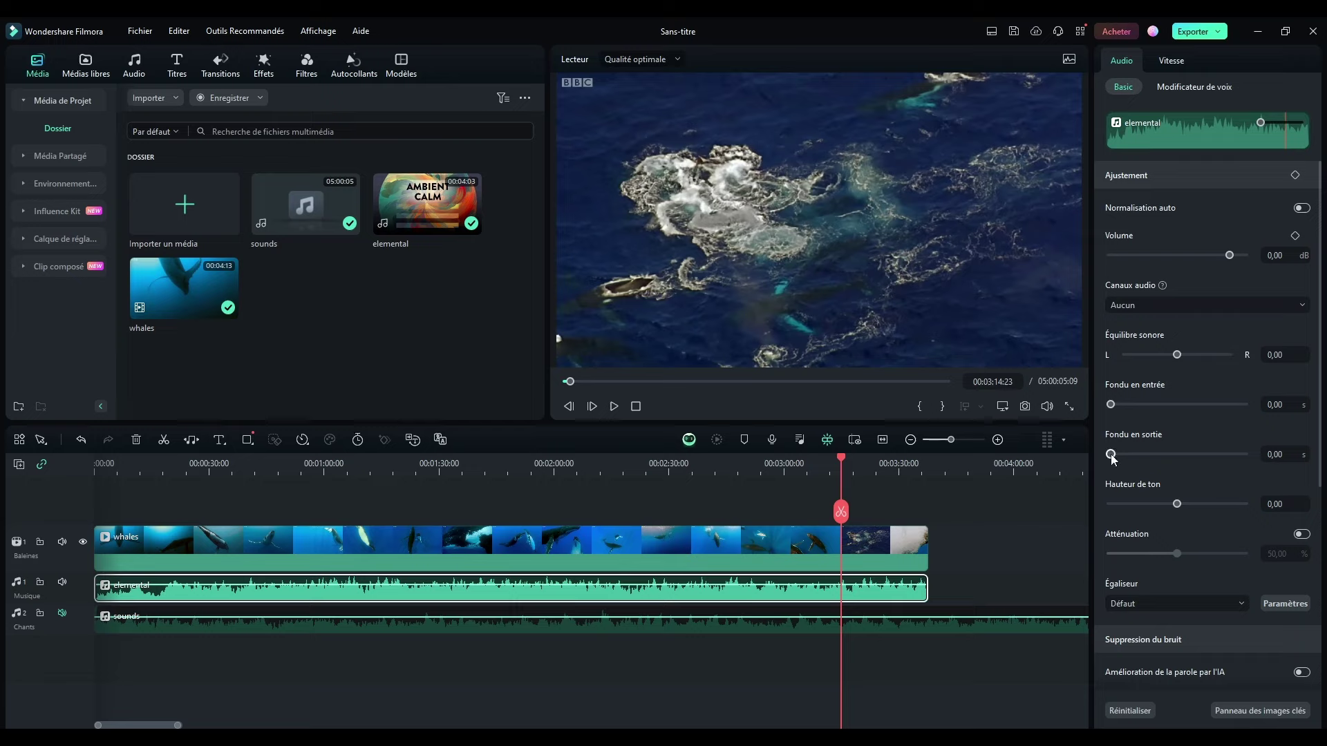
pyautogui.moveTo(1112, 458); pyautogui.dragTo(1127, 459)
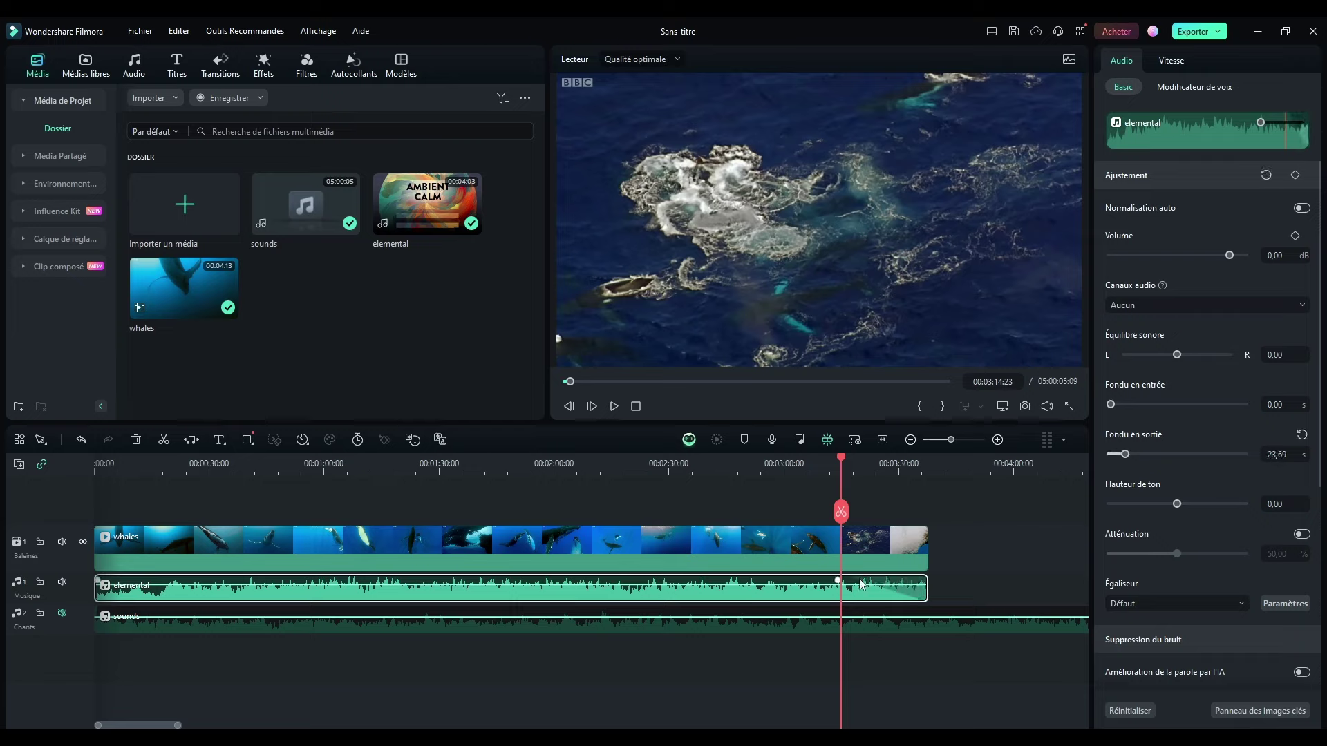
pyautogui.moveTo(1132, 456); pyautogui.dragTo(1167, 451)
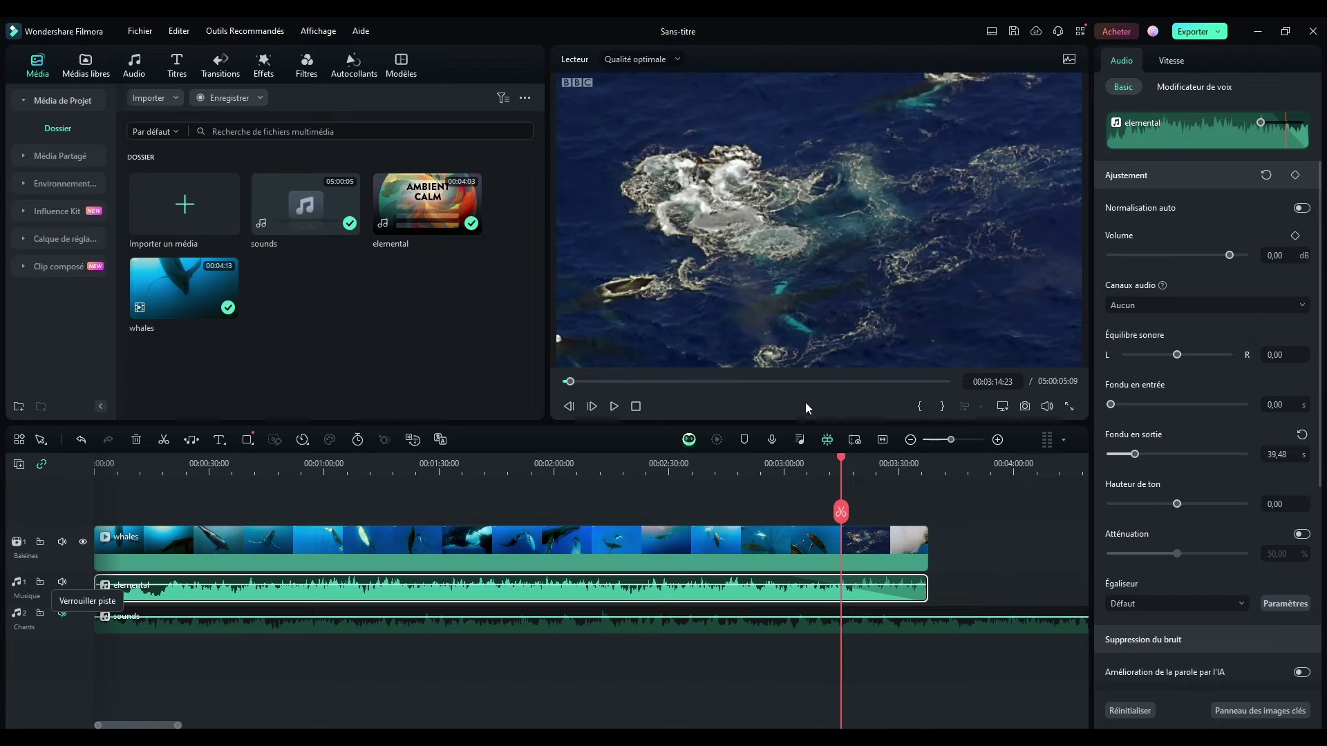
# - Play the end of the montage from 00:03:21:01 to check the music's fade-out, and stop playback
pyautogui.moveTo(834, 458); pyautogui.dragTo(866, 461)
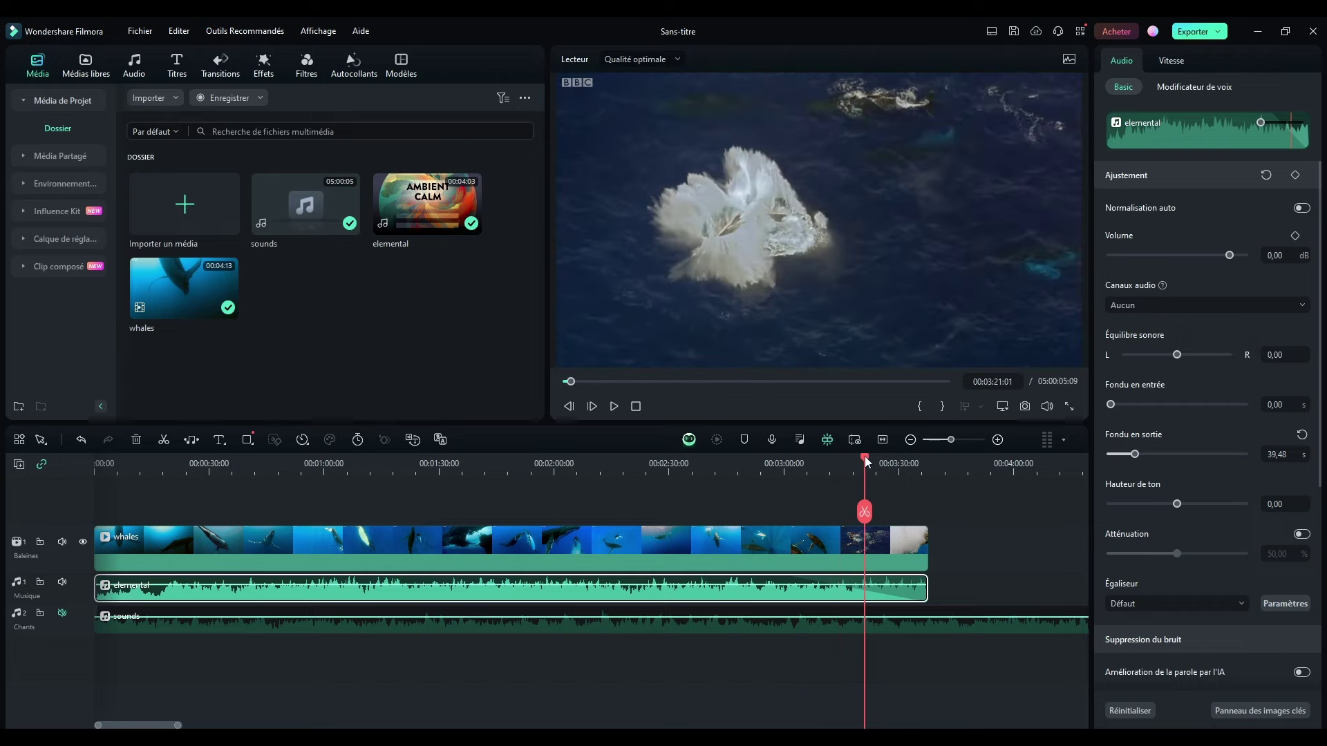
pyautogui.click(614, 406)
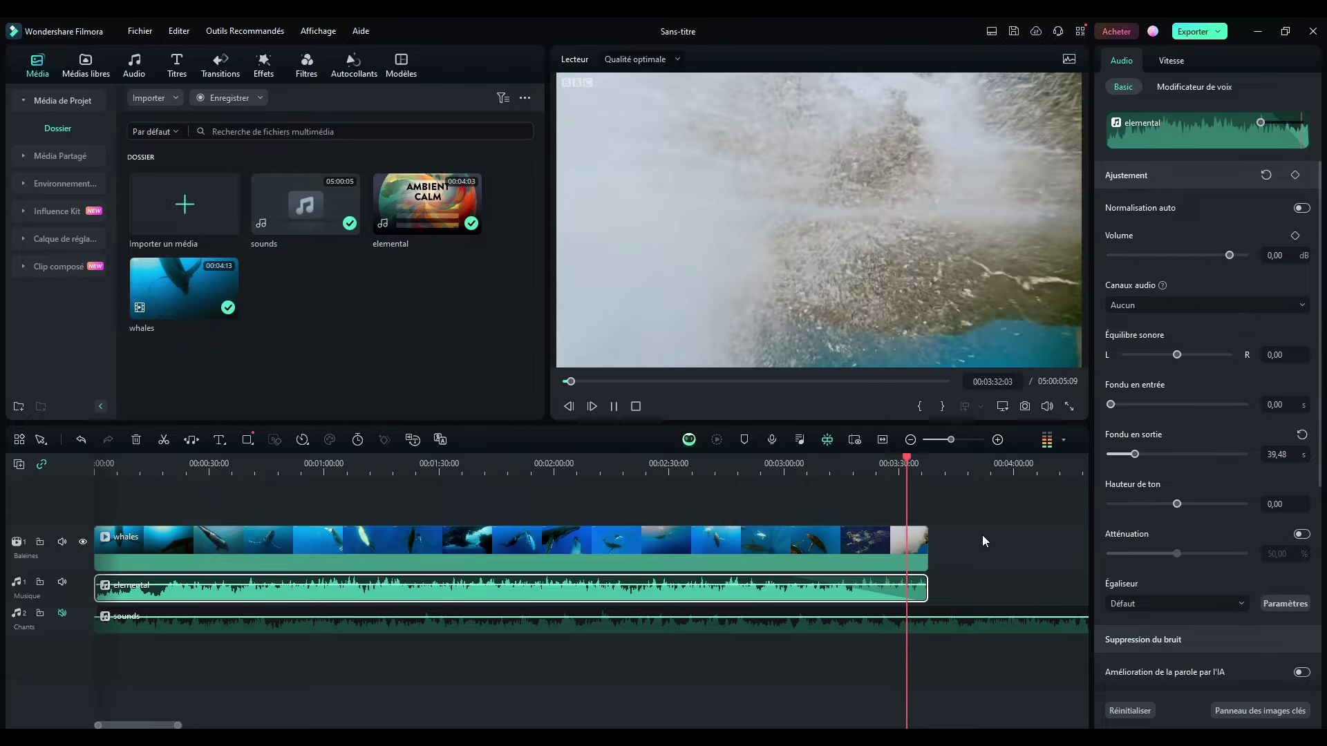
pyautogui.click(636, 406)
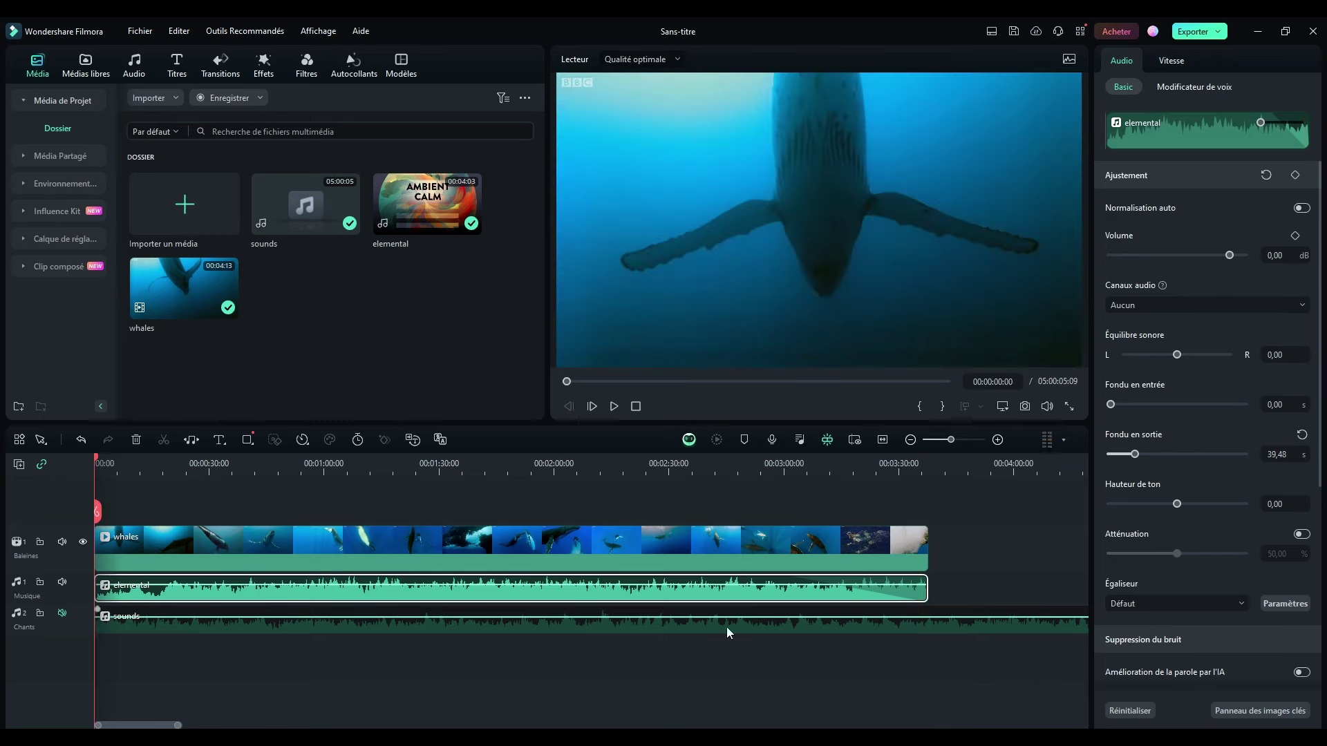
# - Trim the end of the sounds clip to the whales clip's end at 00:03:37:17
pyautogui.click(990, 629)
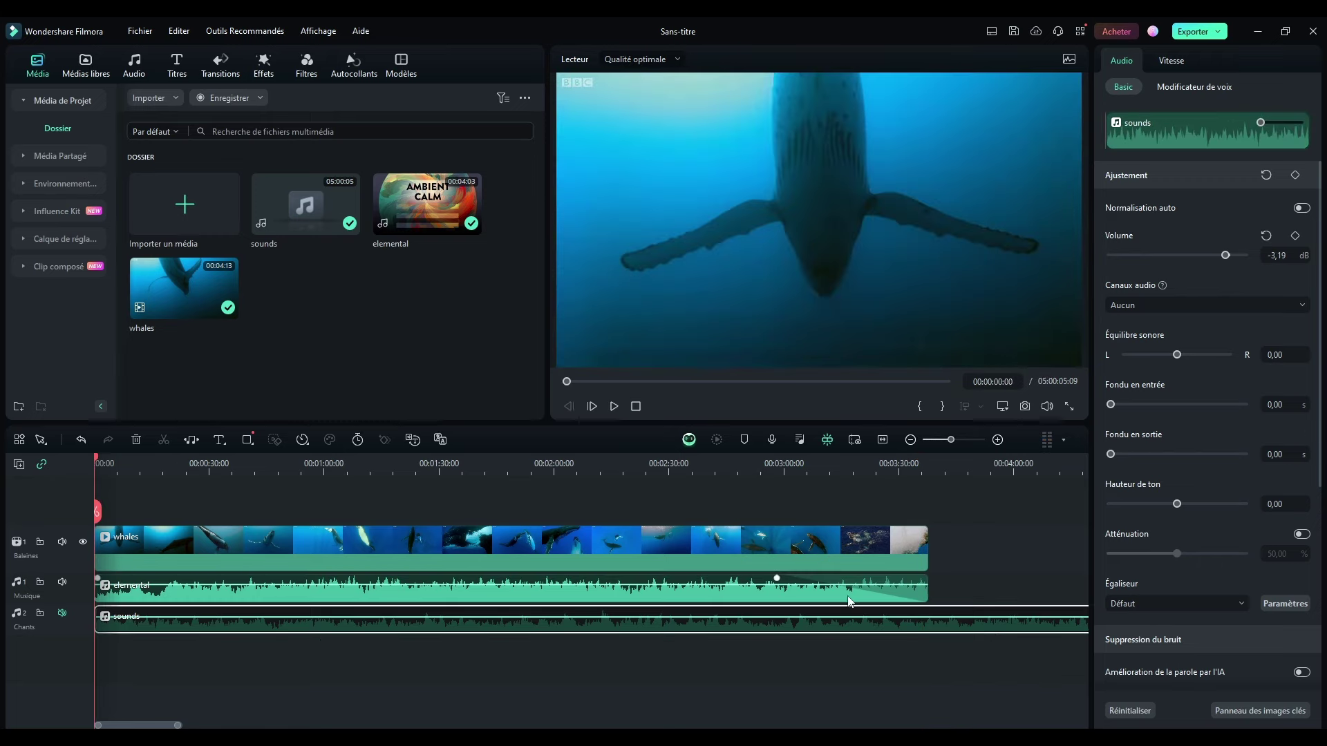
pyautogui.moveTo(706, 465); pyautogui.dragTo(298, 443)
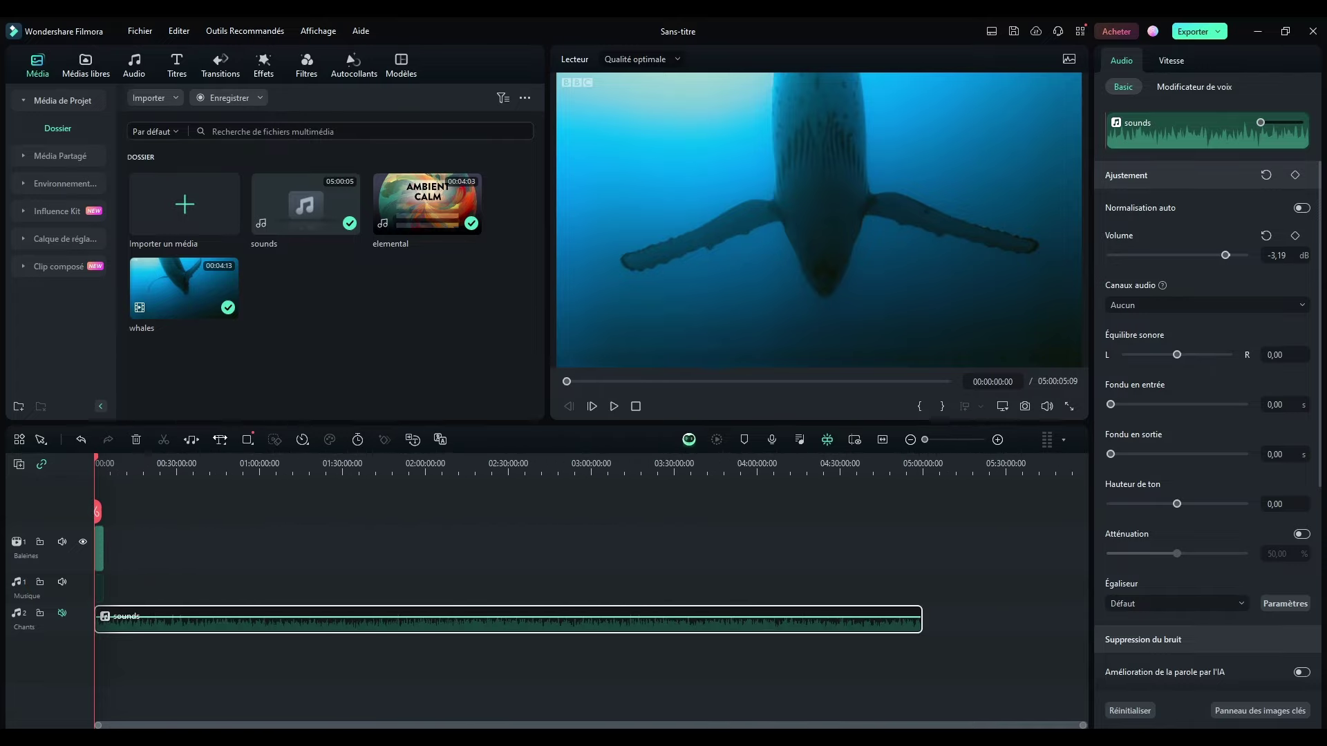
pyautogui.moveTo(917, 620); pyautogui.dragTo(118, 619)
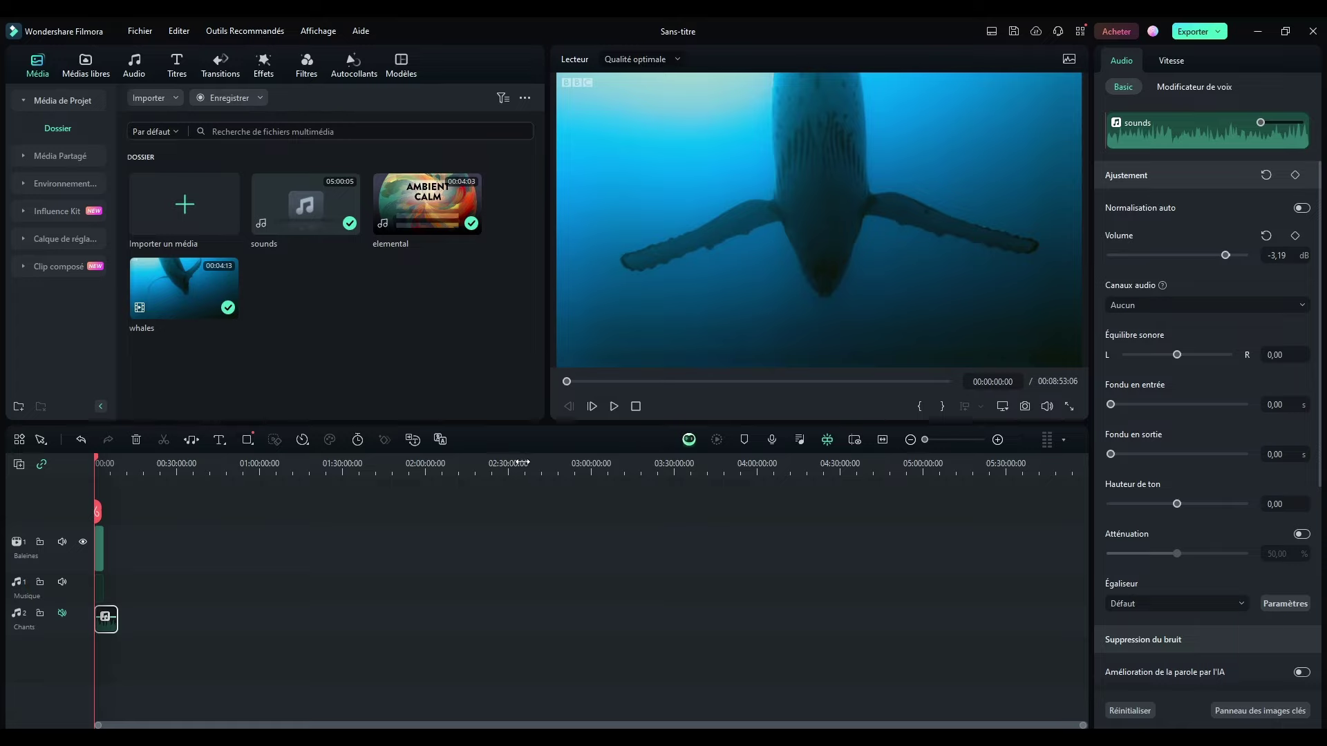
pyautogui.moveTo(523, 462); pyautogui.dragTo(581, 461)
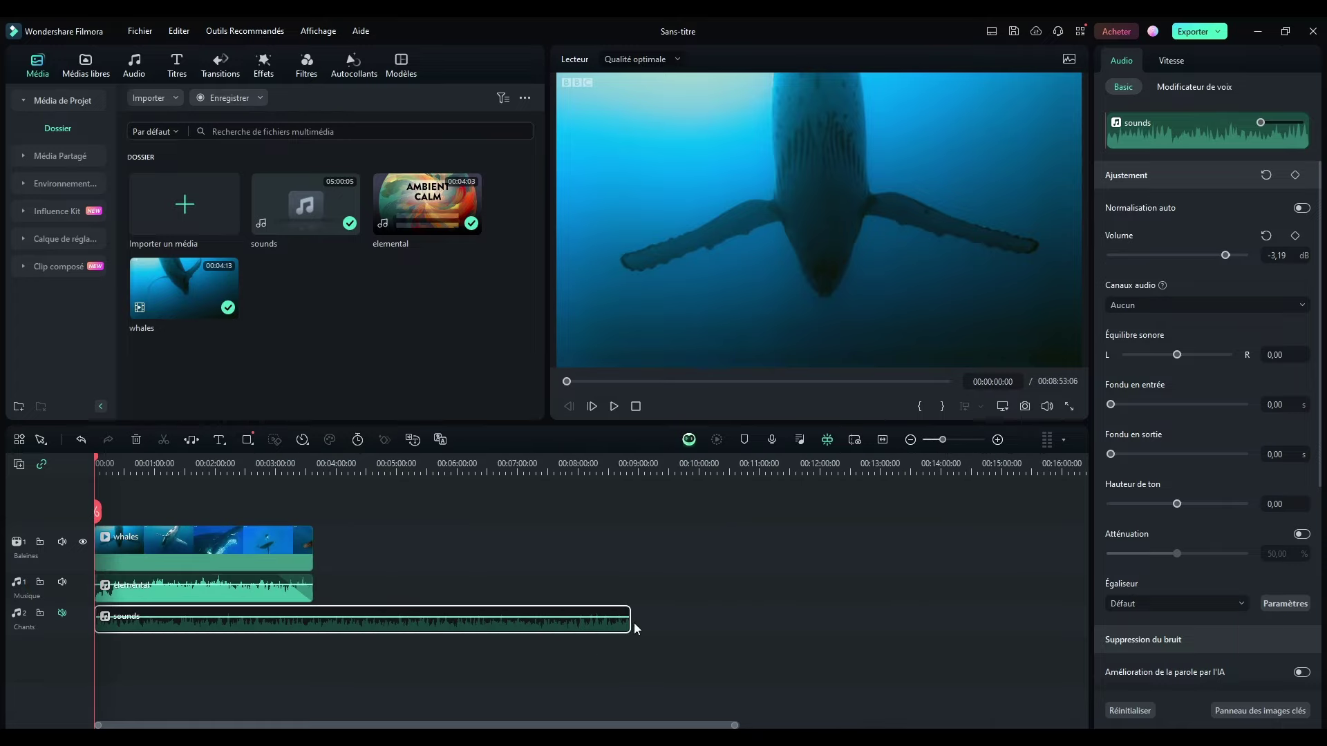
pyautogui.moveTo(628, 620); pyautogui.dragTo(313, 620)
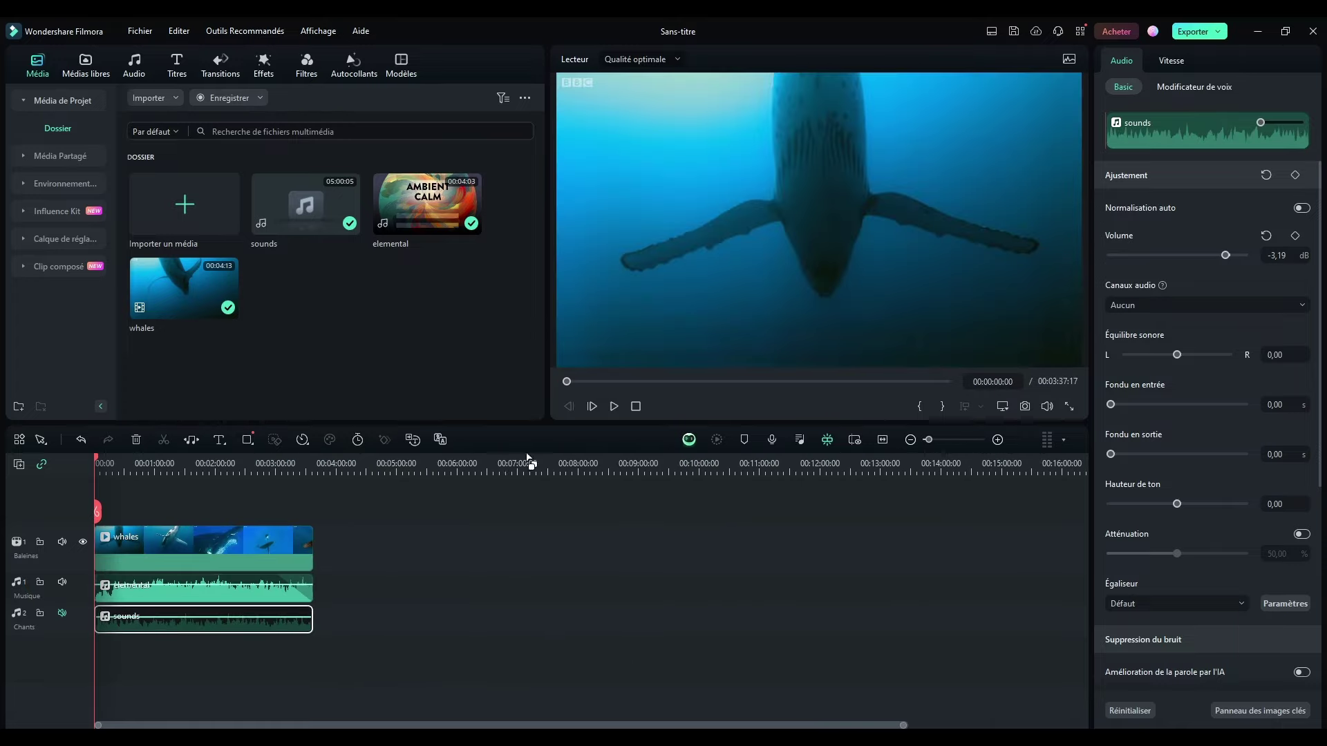
pyautogui.moveTo(508, 463); pyautogui.dragTo(747, 487)
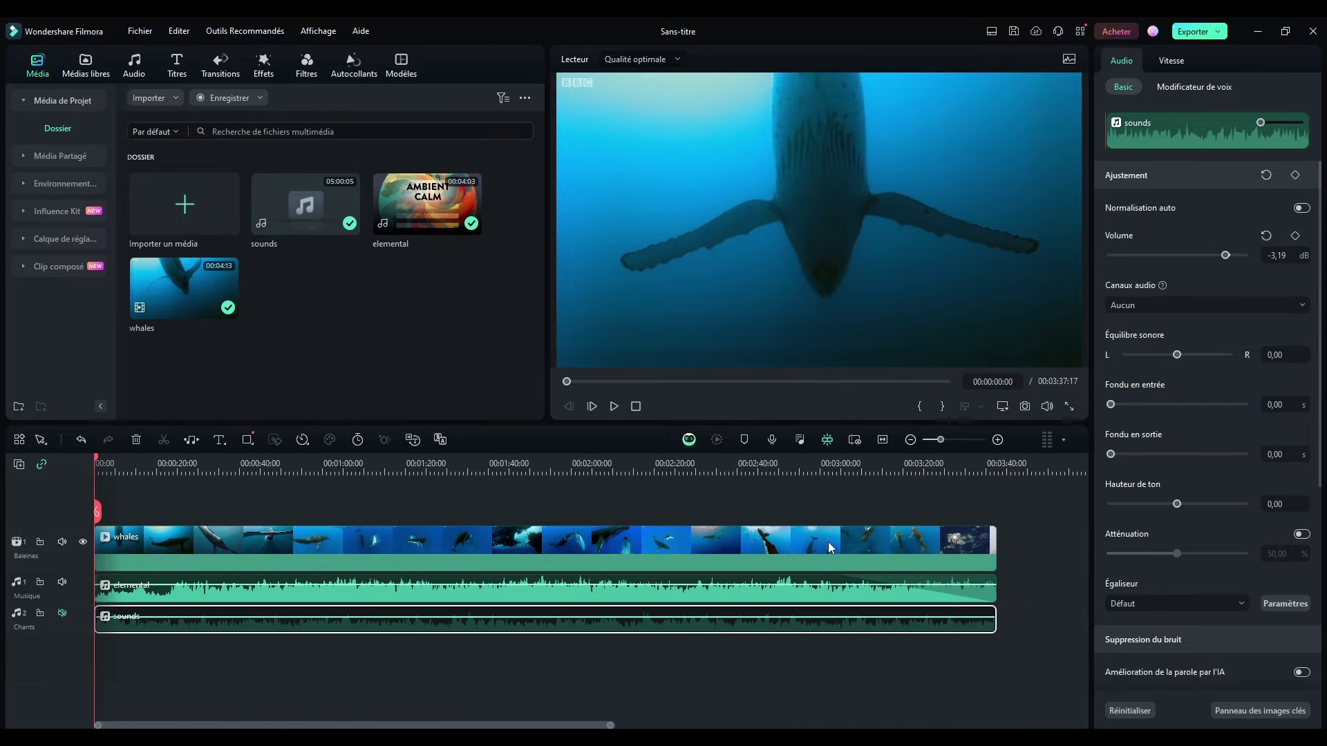
# - Set the sounds clip's fade-out to 27,07 s
pyautogui.click(903, 678)
pyautogui.click(888, 625)
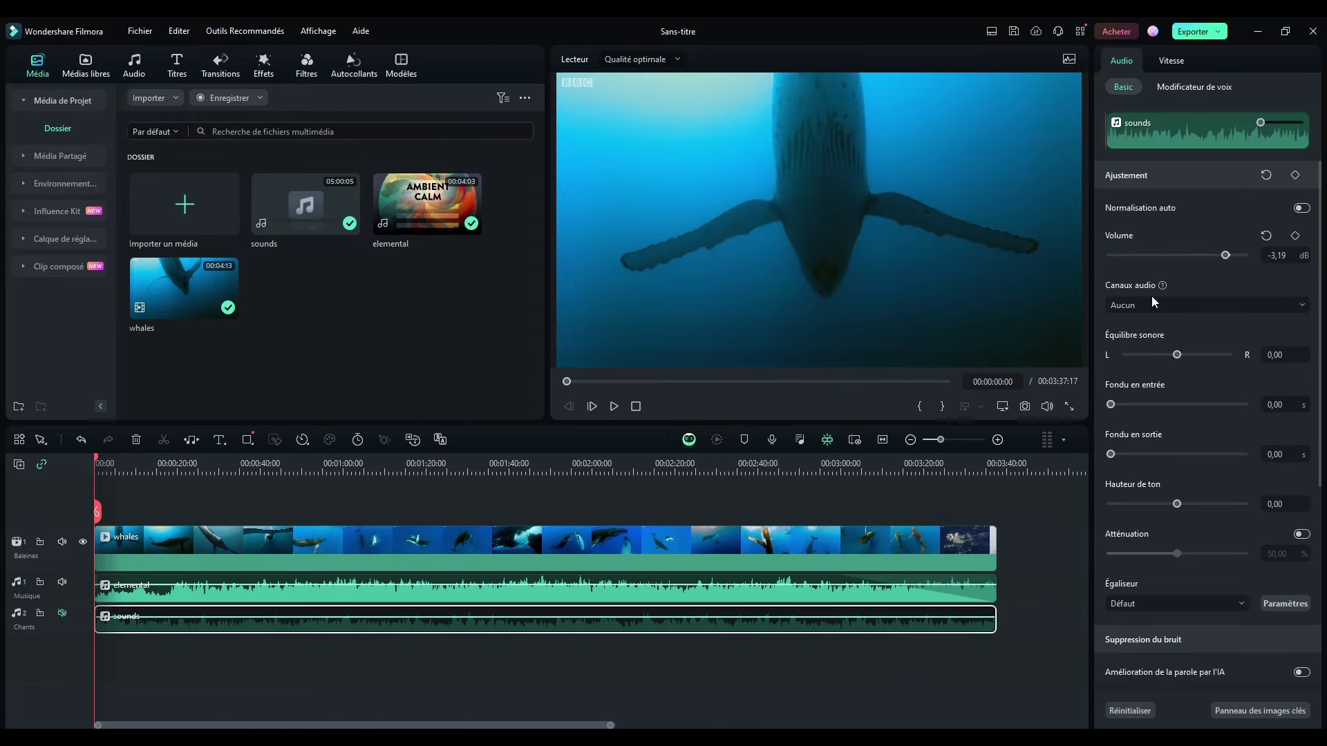
pyautogui.moveTo(1111, 453)
pyautogui.mouseDown()
pyautogui.moveTo(1161, 454)
pyautogui.moveTo(1127, 439)
pyautogui.mouseUp()
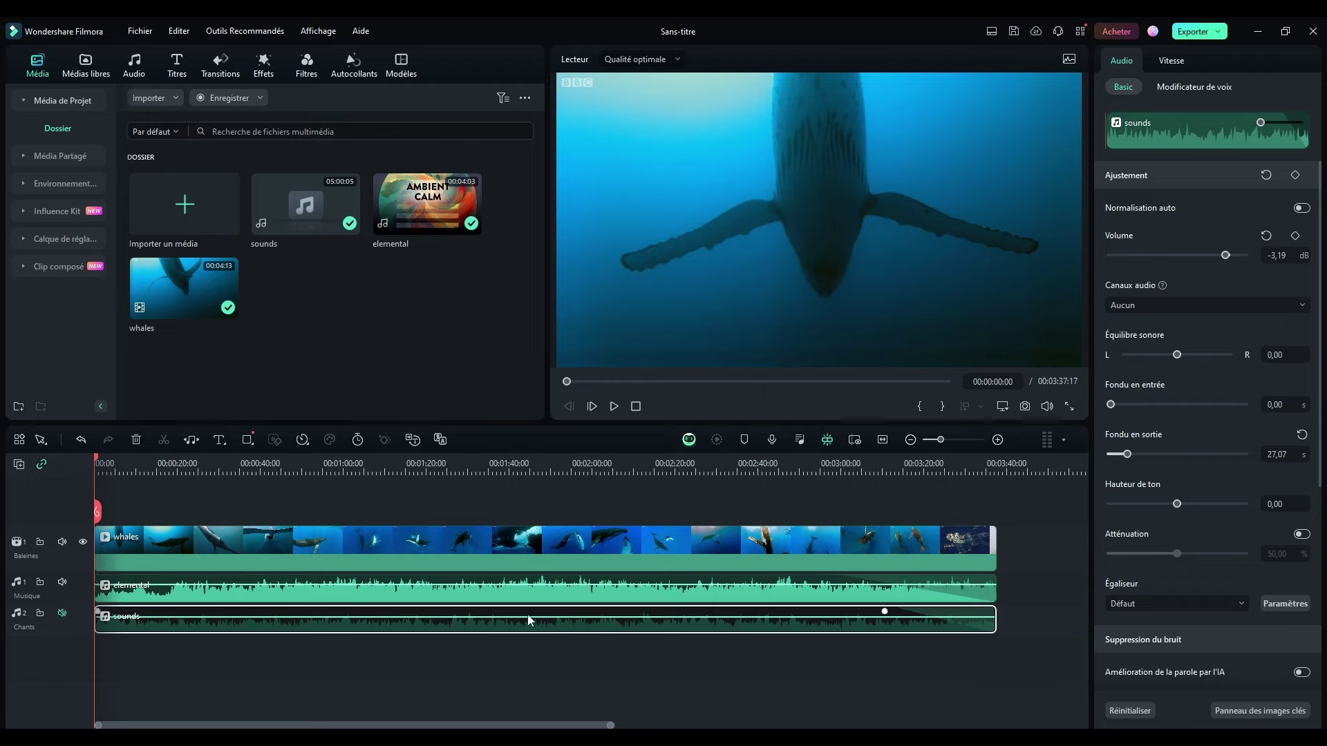
# - Unmute the Chants track and lower the sounds clip's volume to -18,75 dB while listening to the mix
pyautogui.click(62, 613)
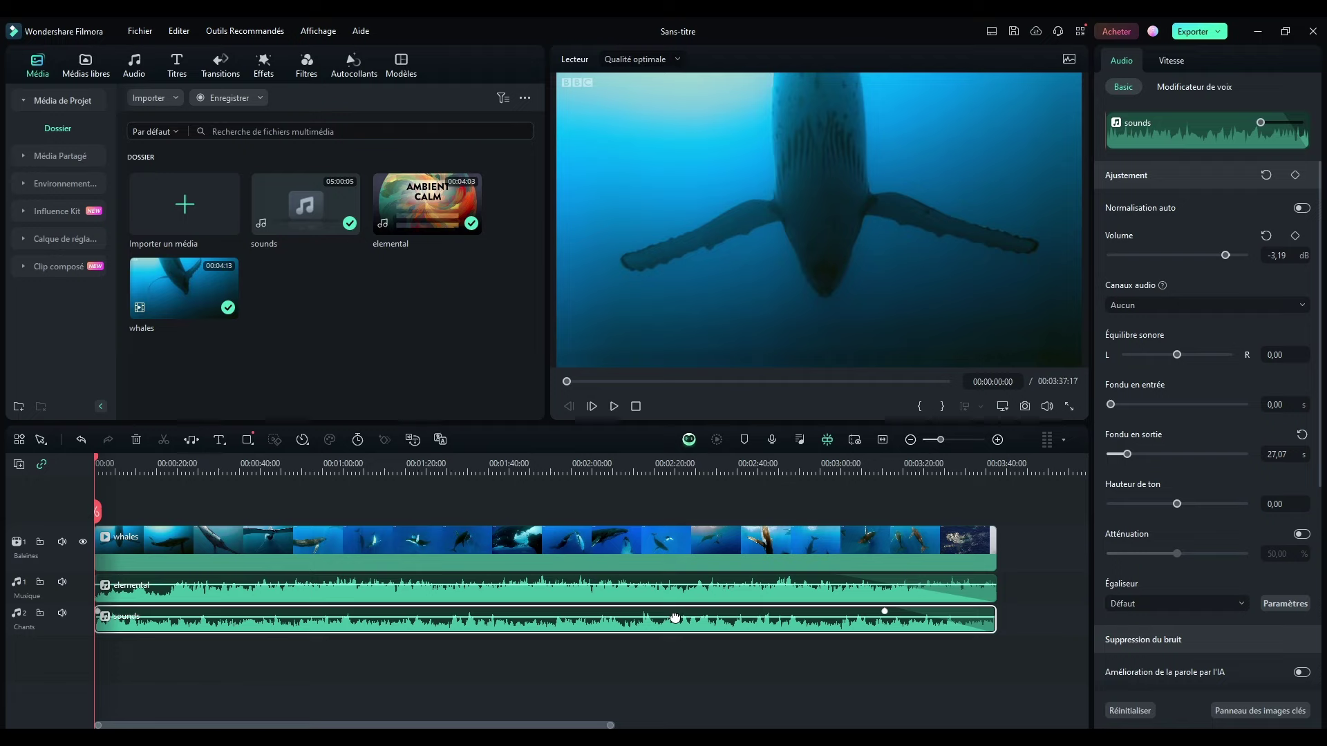
pyautogui.moveTo(675, 617); pyautogui.dragTo(676, 620)
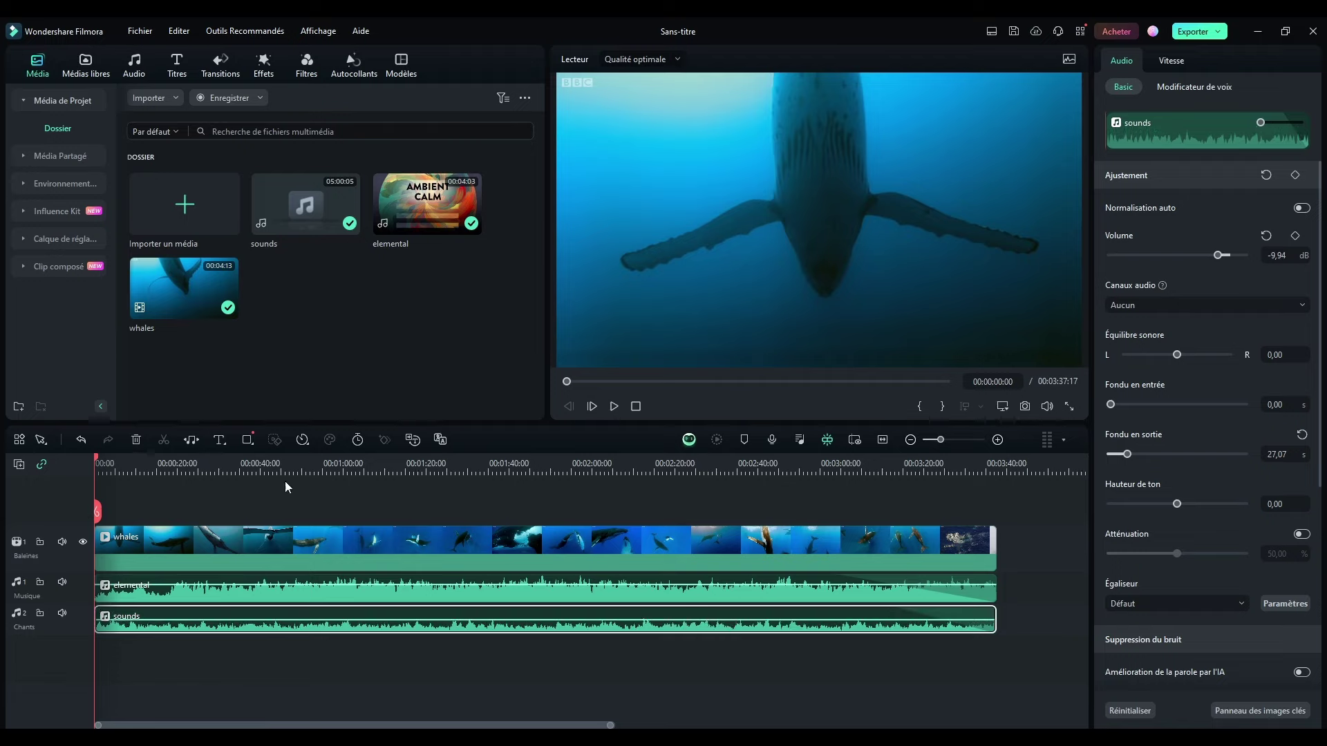
pyautogui.click(613, 406)
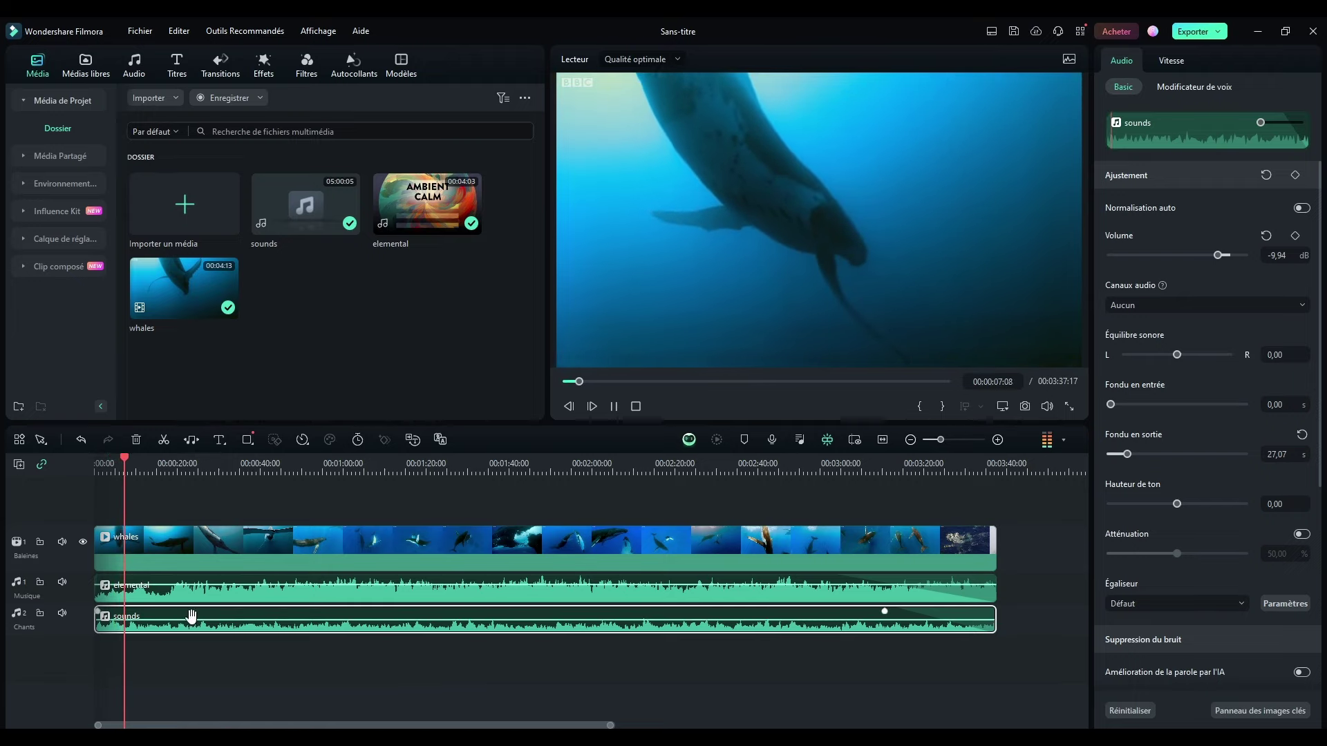
pyautogui.moveTo(192, 617); pyautogui.dragTo(196, 627)
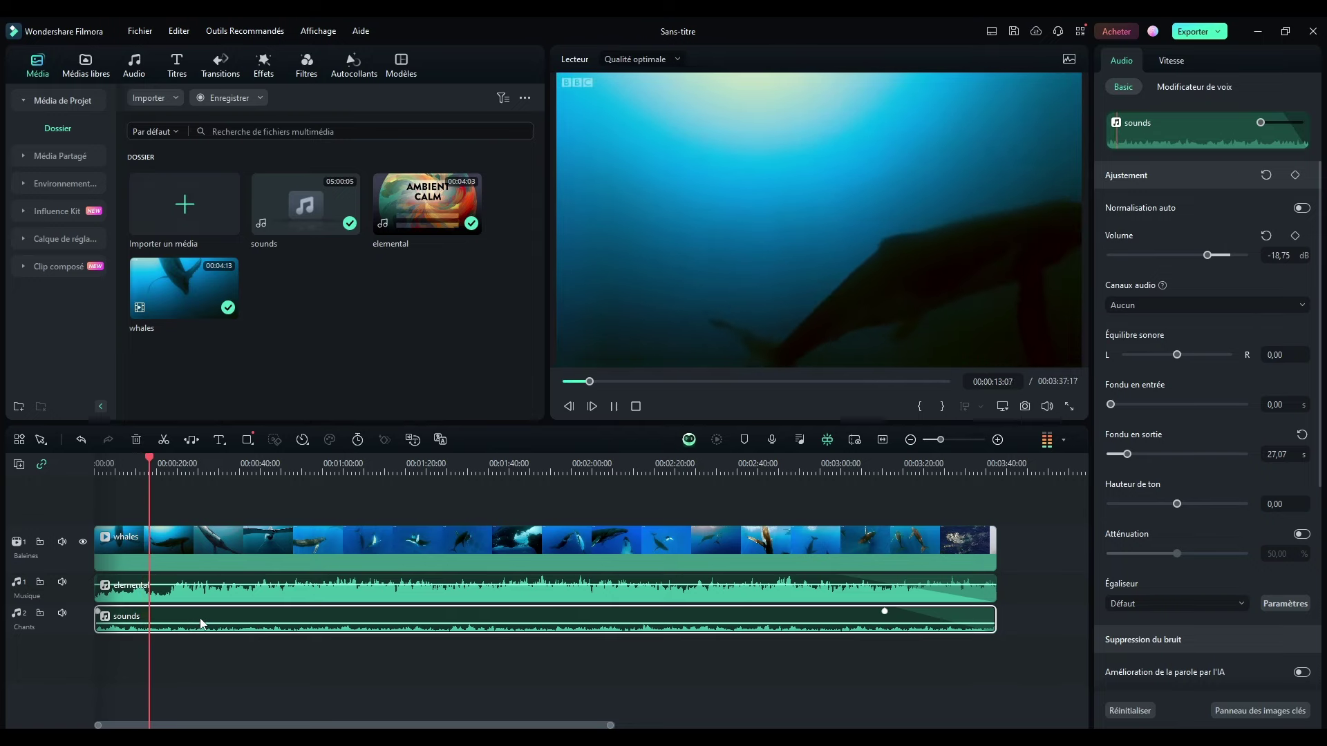
# - Lower the elemental clip's volume to -11,62 dB, check the mix on the audio meter and stop playback
pyautogui.moveTo(208, 583); pyautogui.dragTo(213, 589)
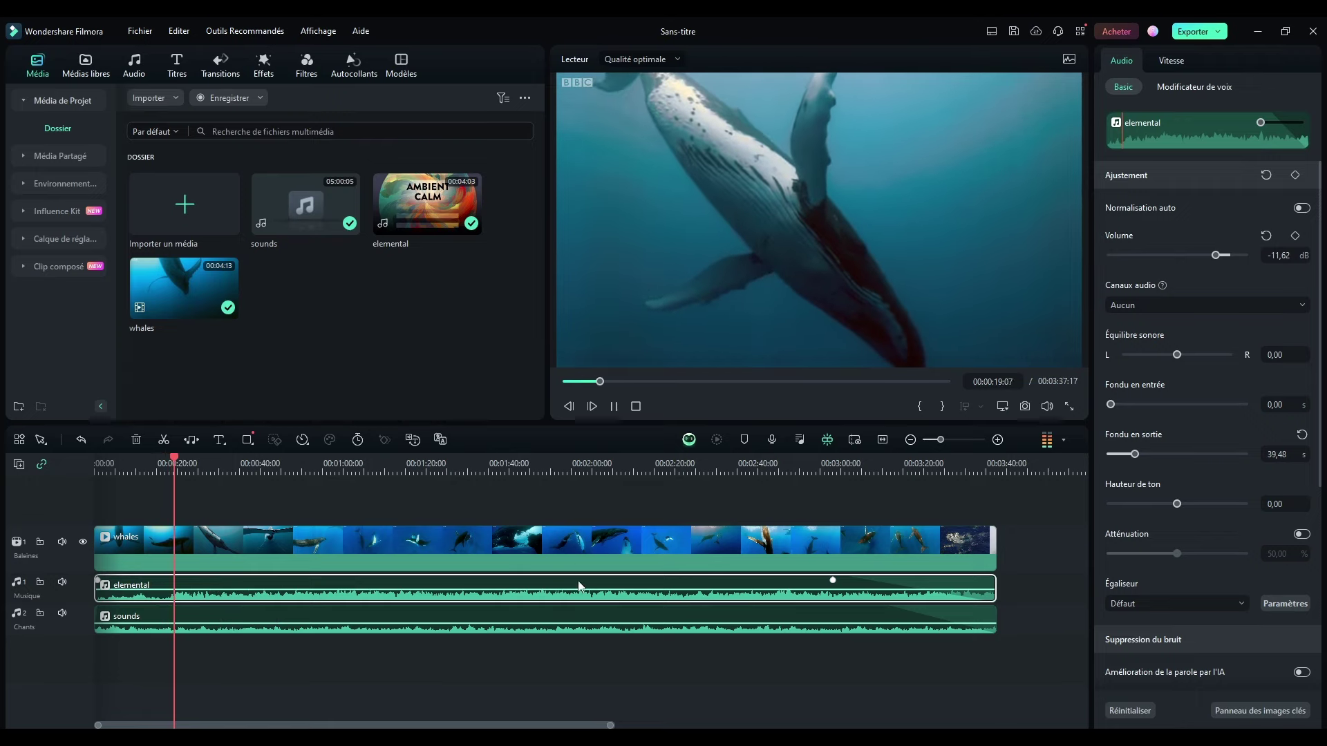
pyautogui.click(1047, 439)
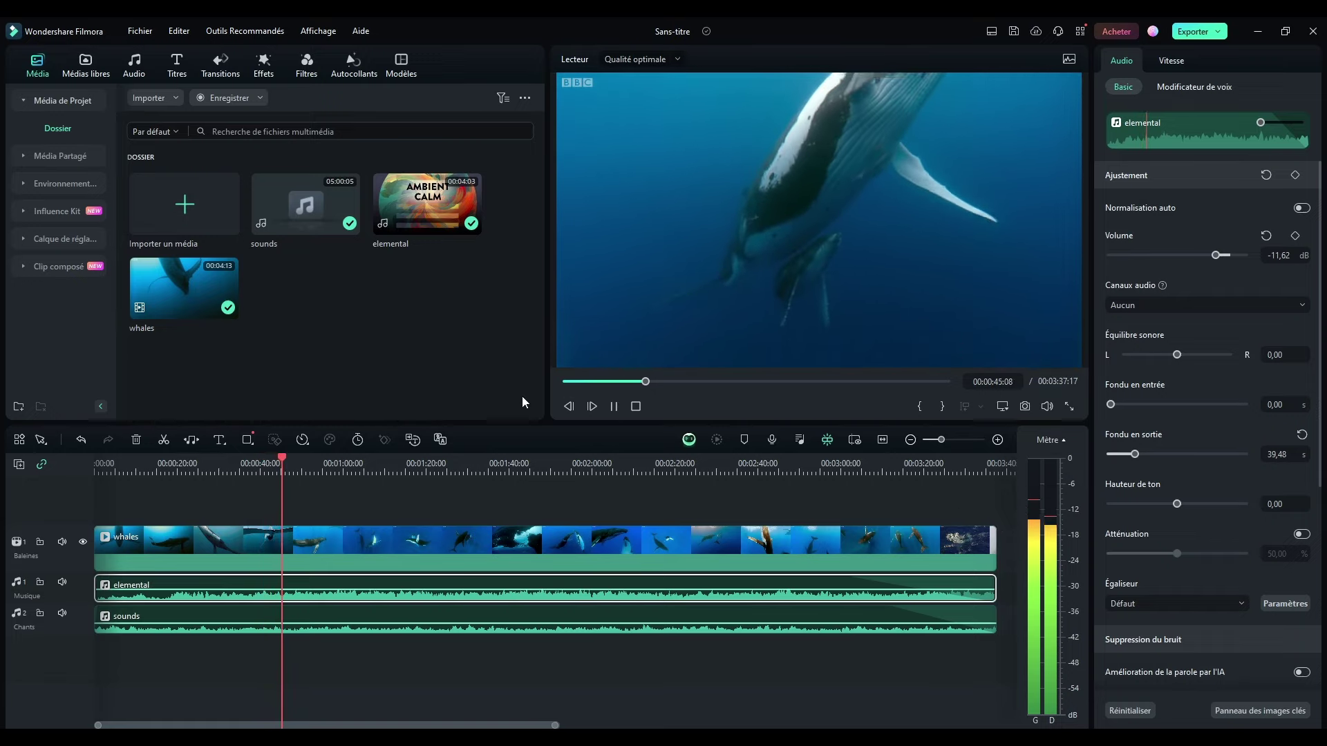
pyautogui.click(635, 407)
# - Mute the Chants and Musique tracks and hide the audio meter
pyautogui.click(61, 613)
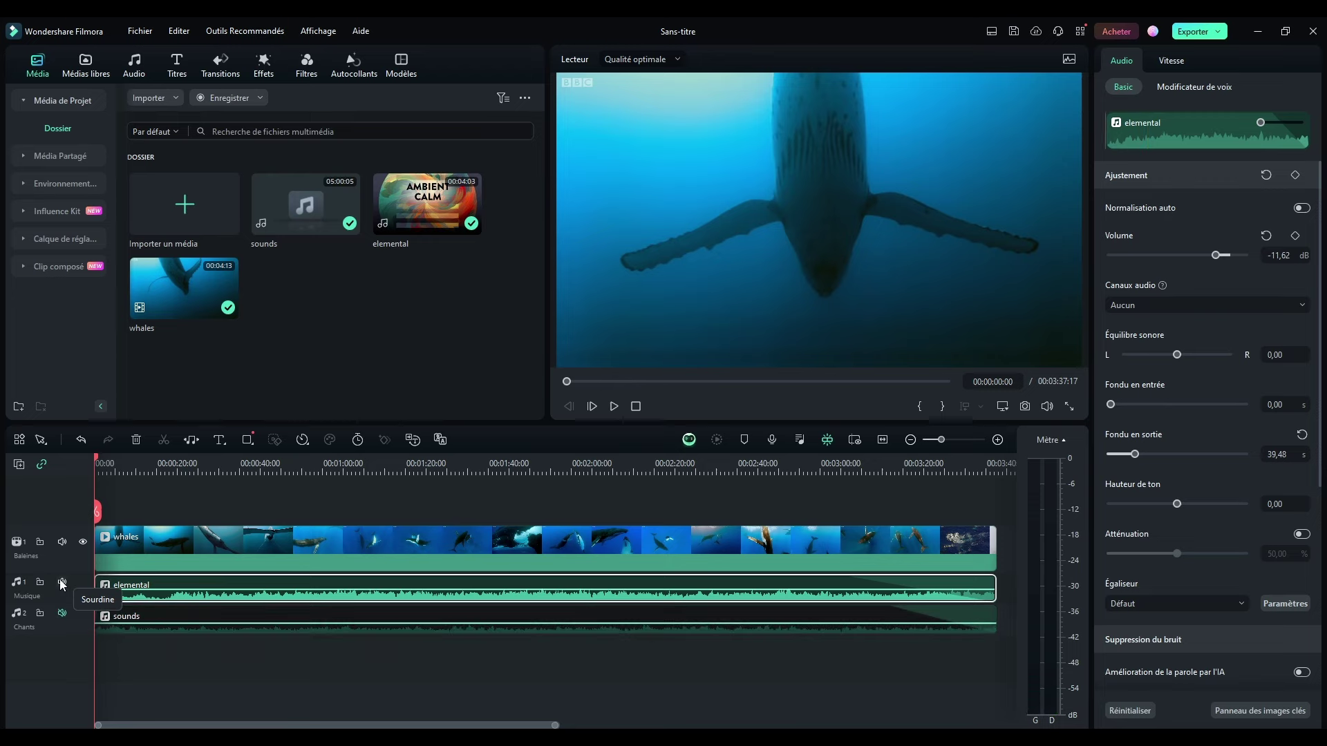
pyautogui.click(61, 582)
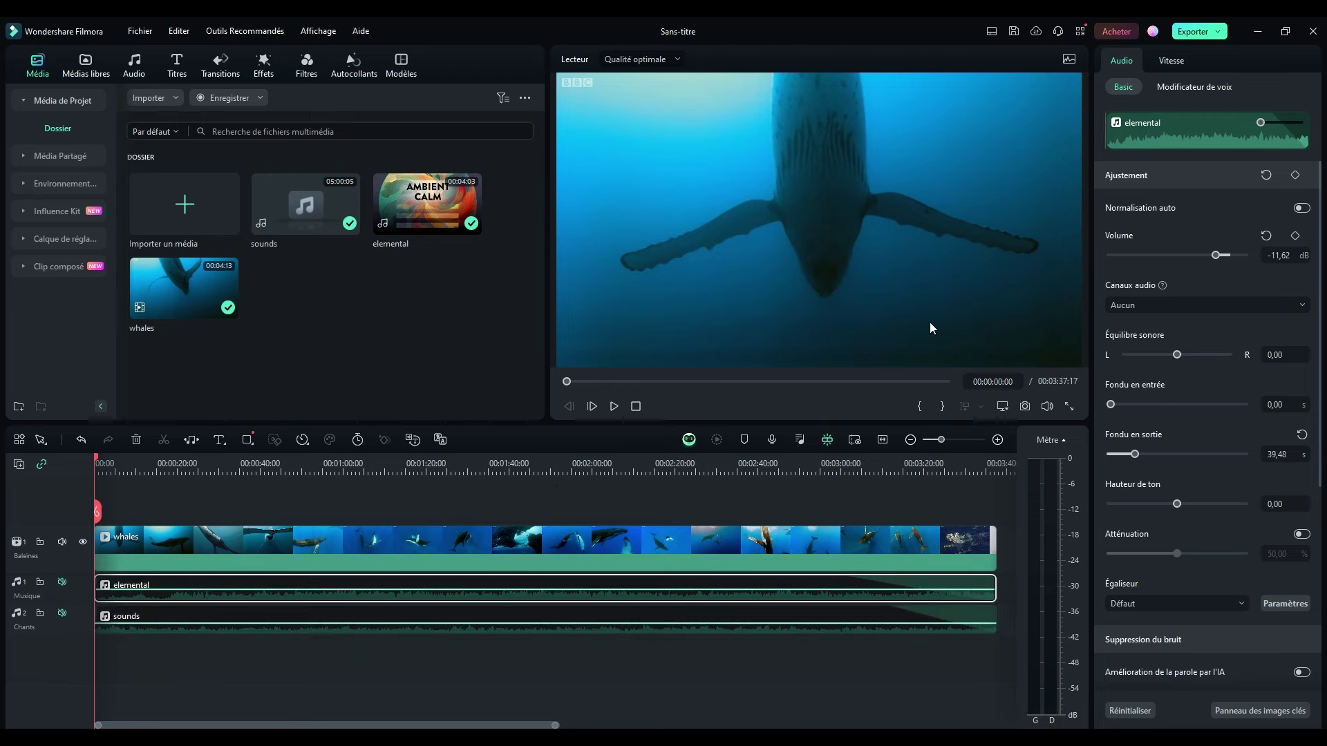
pyautogui.click(797, 546)
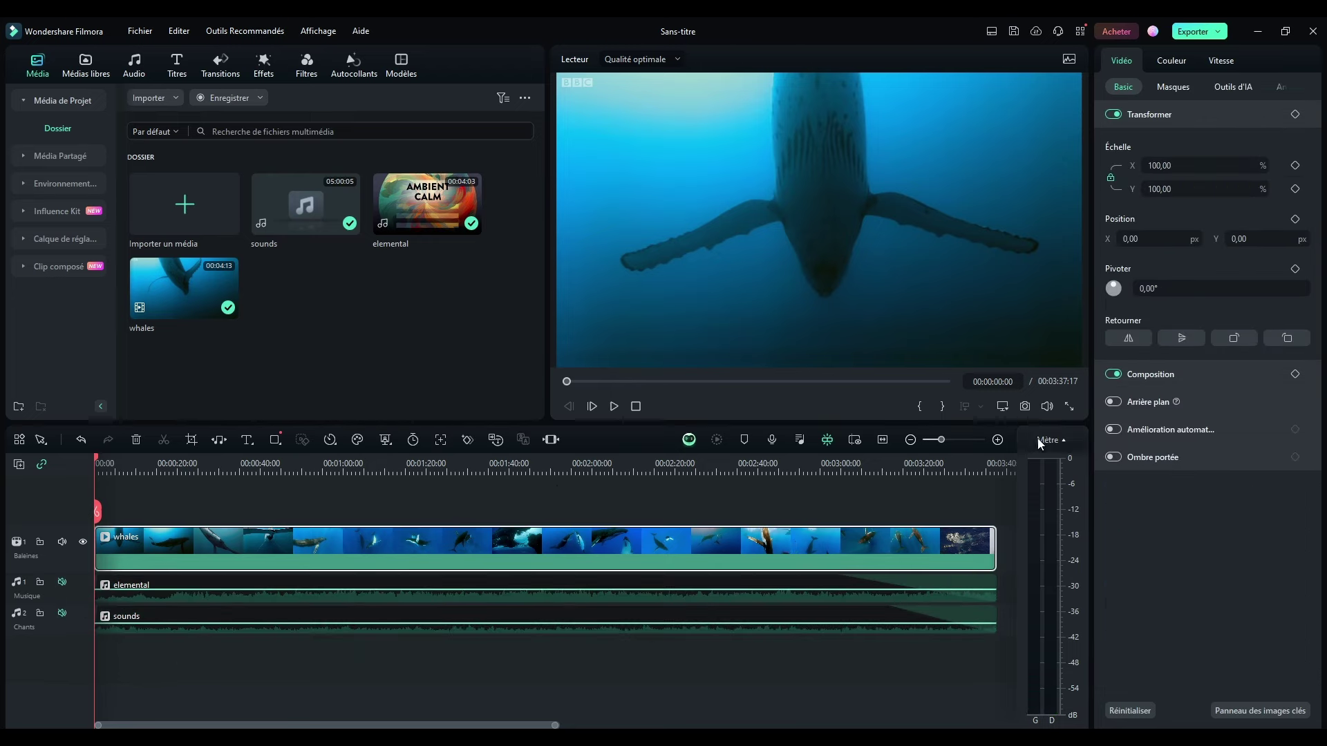
pyautogui.click(1063, 439)
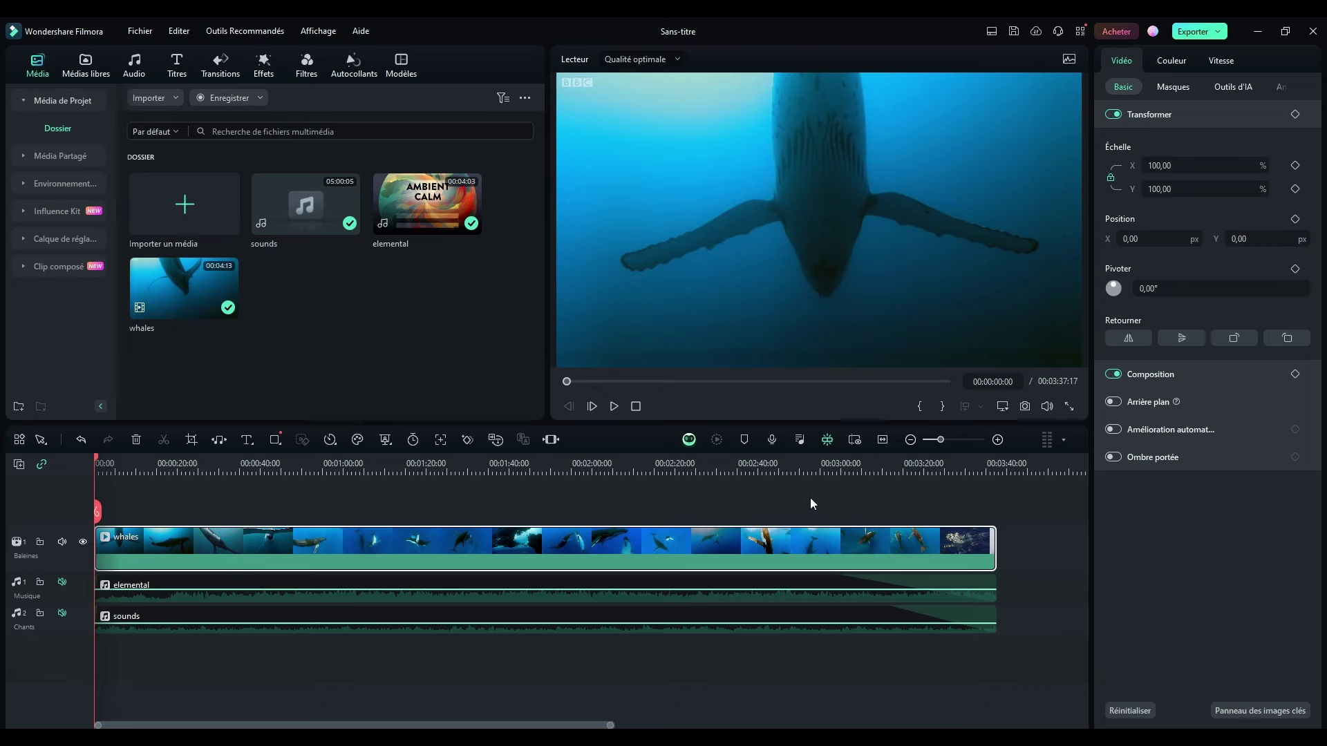
# - Look through the elemental clip's audio adjustment and noise suppression settings
pyautogui.click(799, 594)
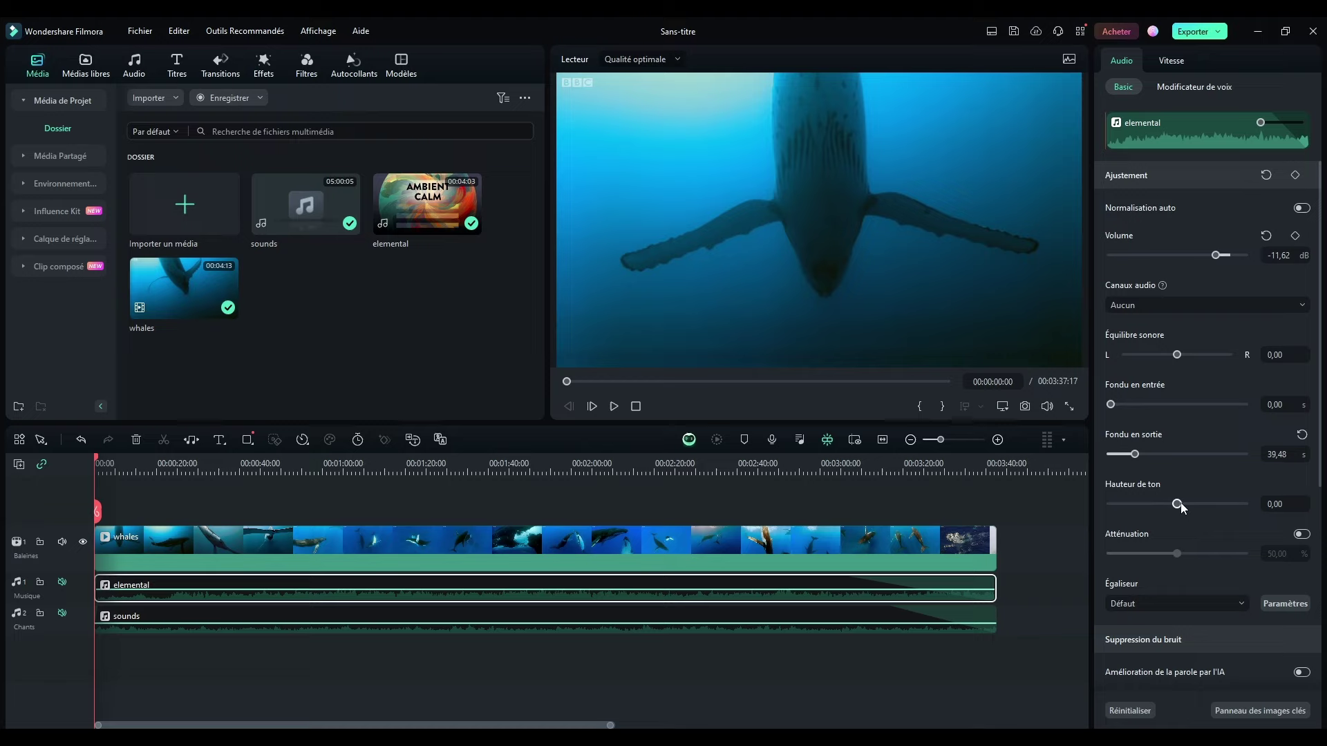
pyautogui.scroll(-5, 1223, 454)
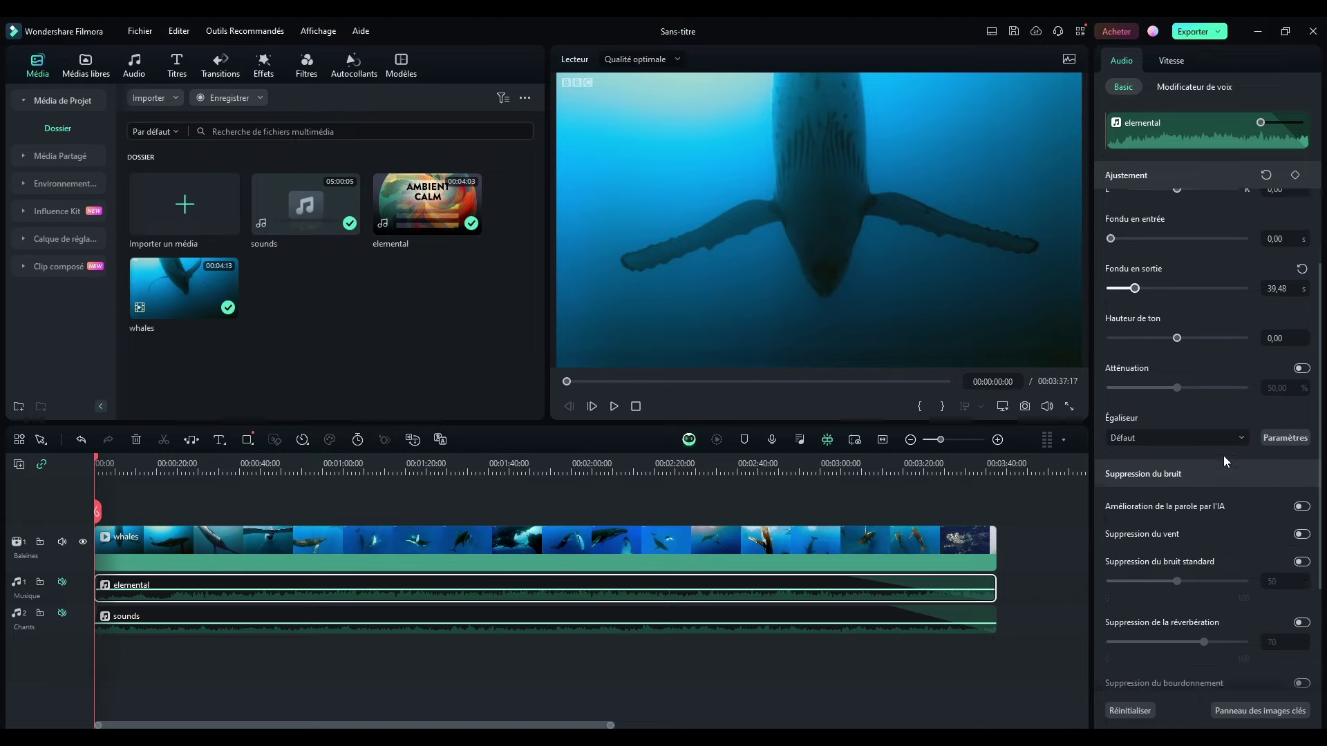
pyautogui.scroll(3, 1226, 453)
pyautogui.scroll(-3, 1213, 445)
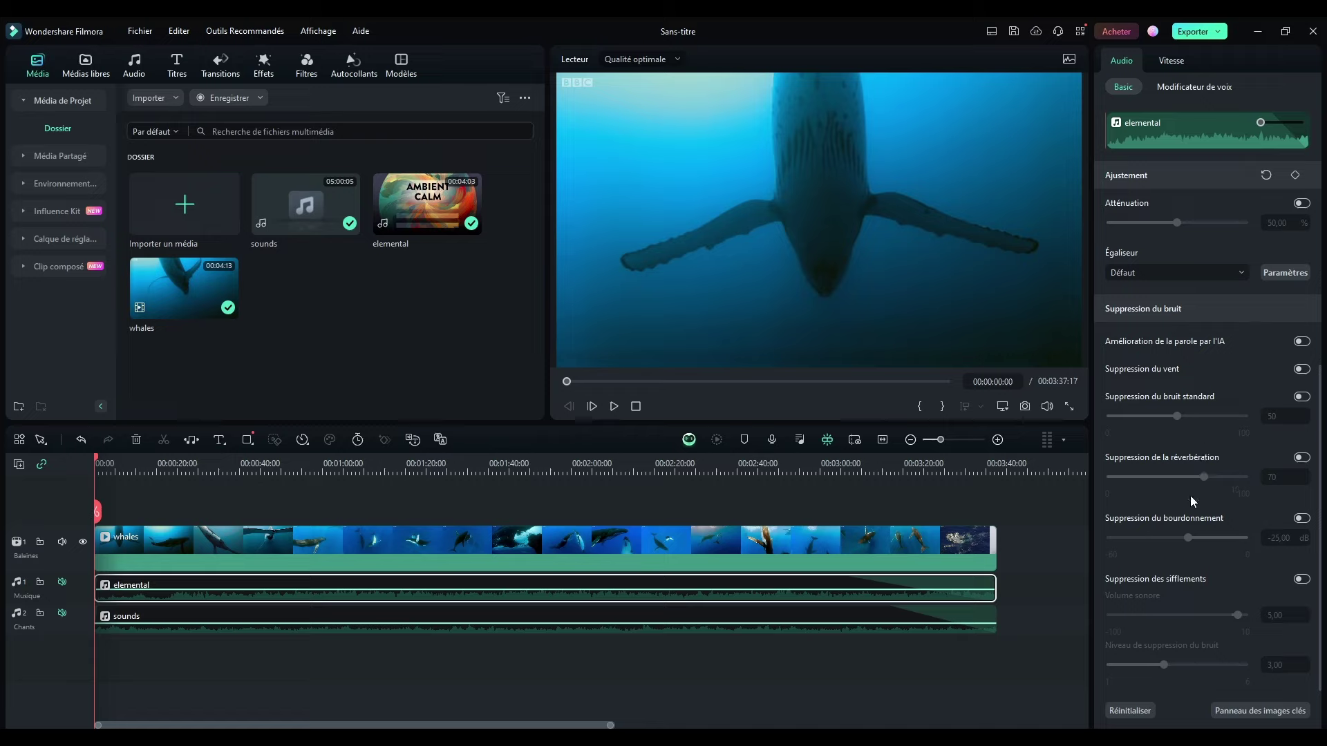
pyautogui.scroll(4, 1195, 368)
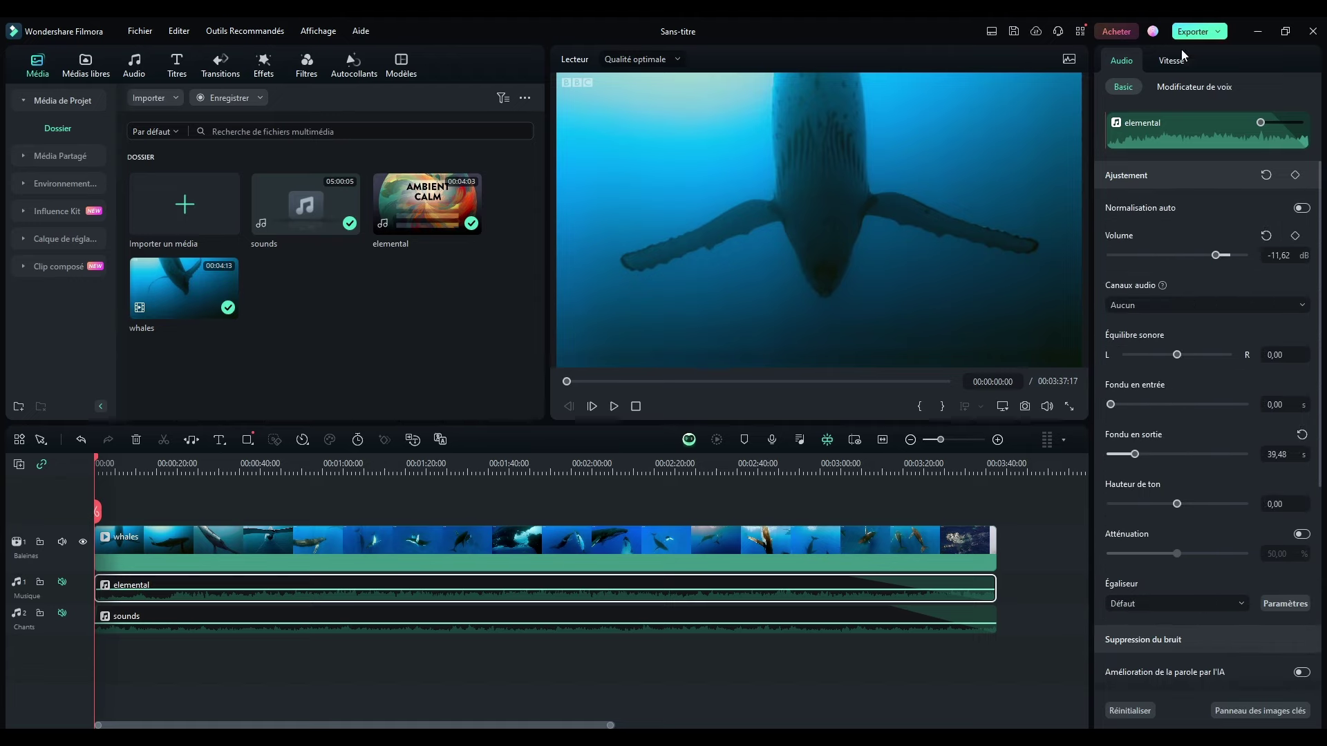
# - Examine the whales clip's uniform speed settings and the general project information
pyautogui.click(793, 537)
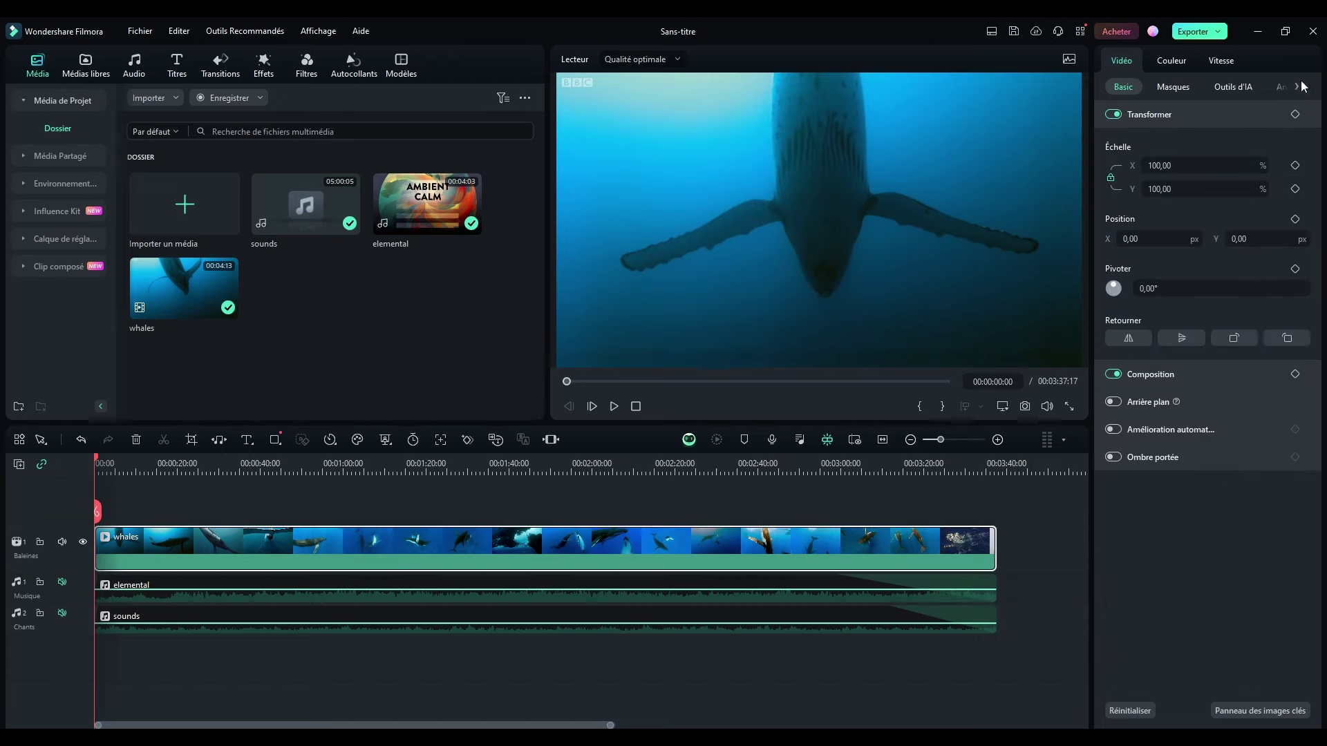
pyautogui.click(1220, 60)
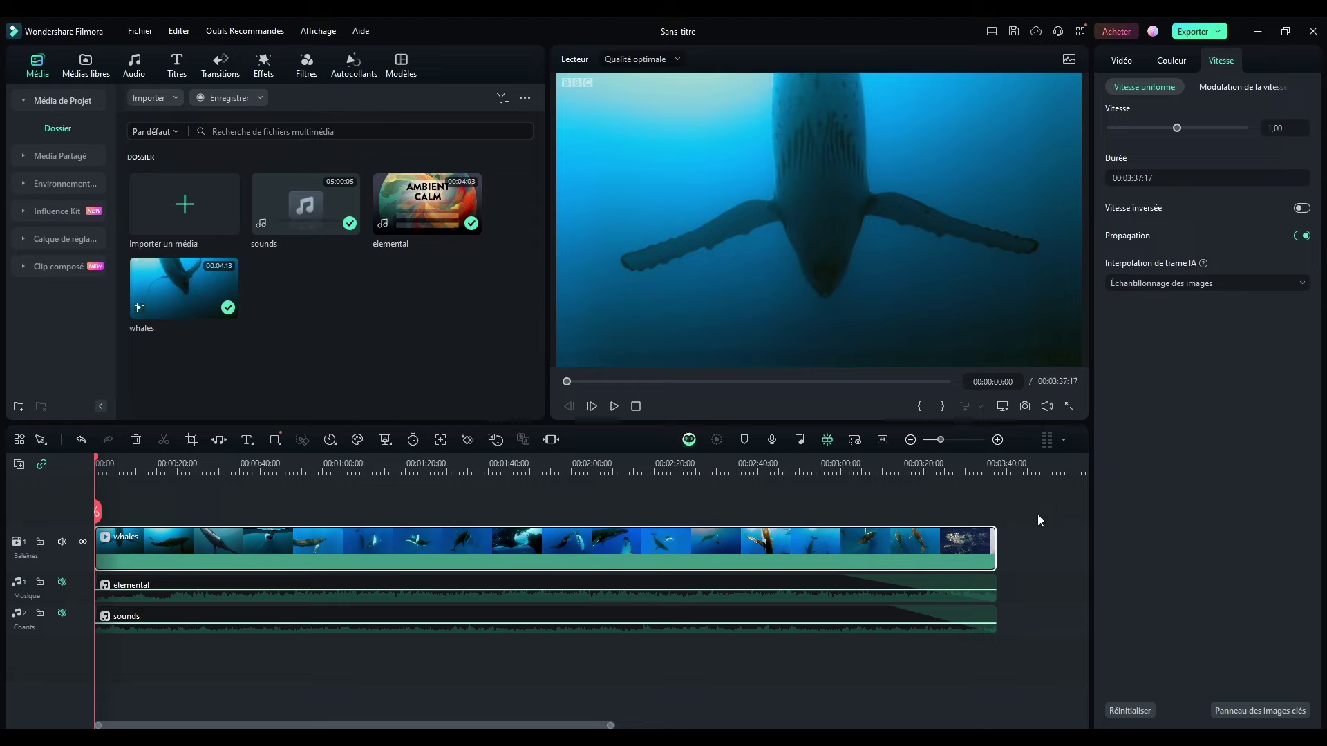
pyautogui.click(387, 503)
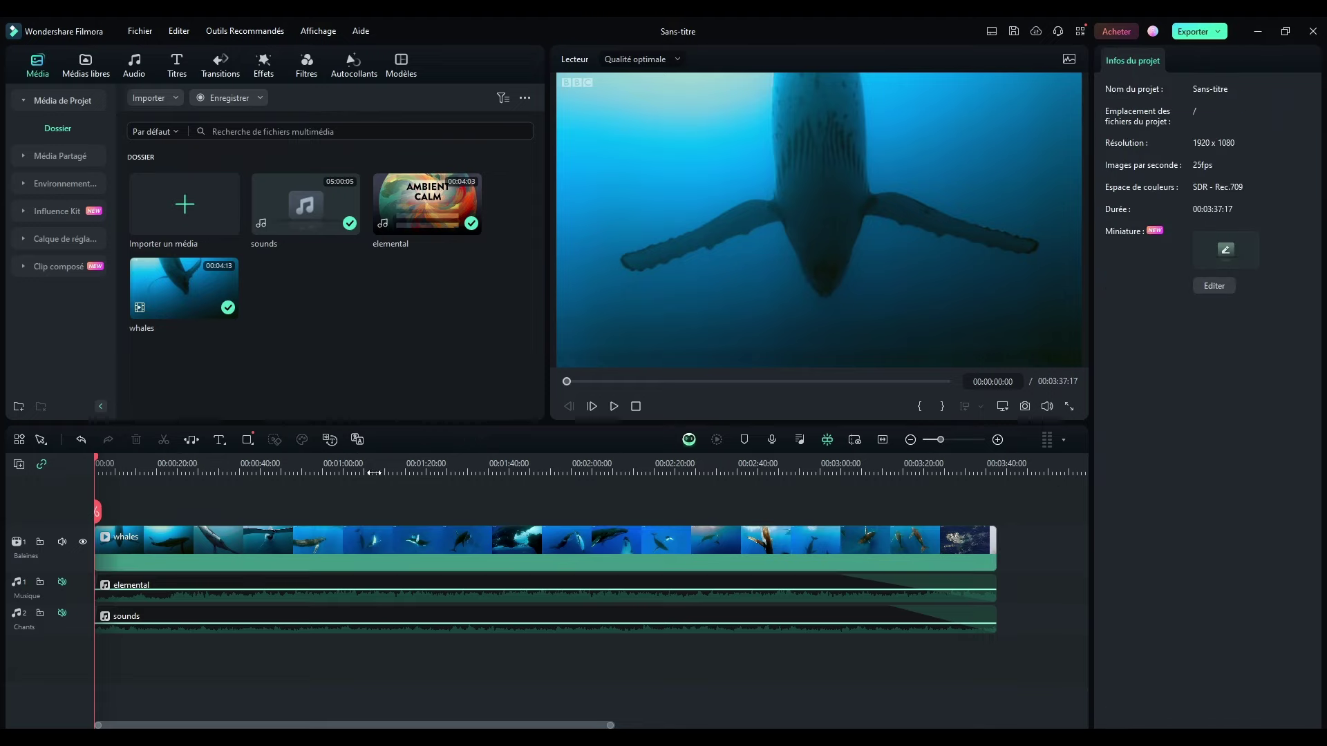
pyautogui.click(769, 539)
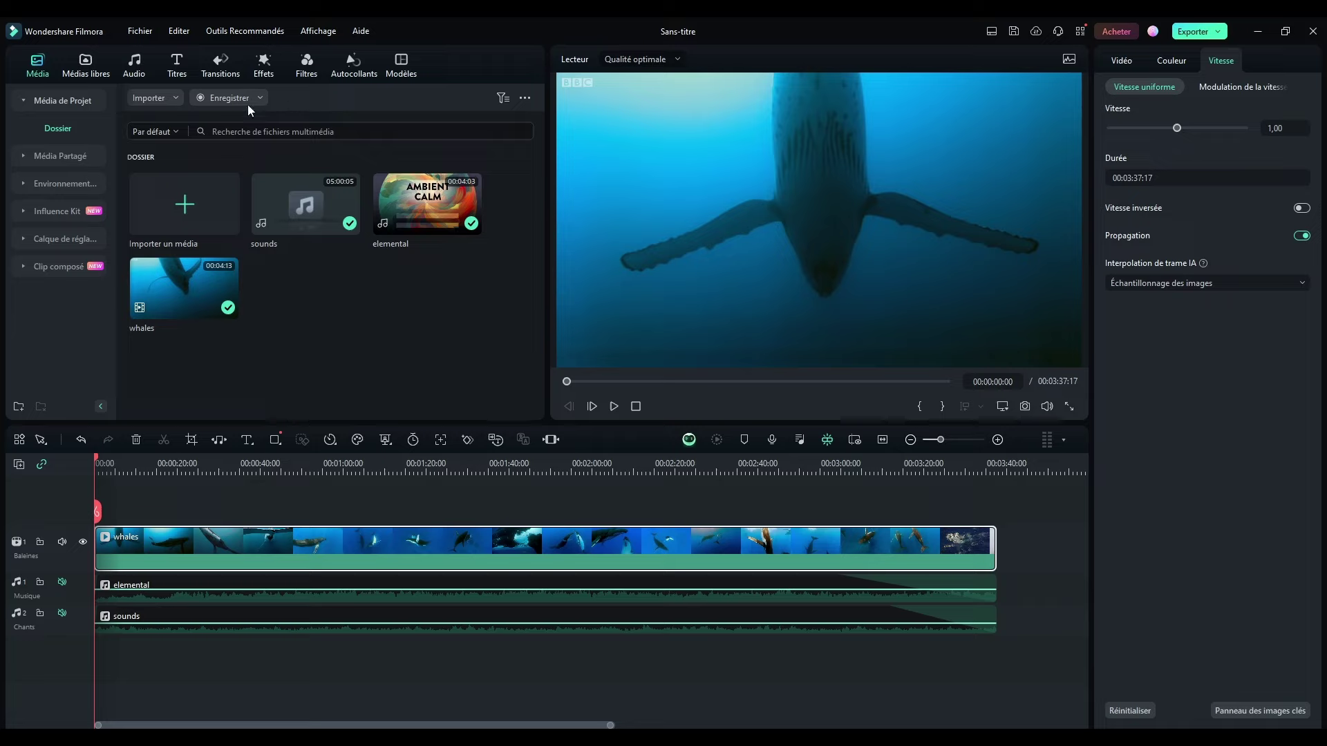
# - Browse the trending video effects and preview Course RVB, Quatre Saisons, Mur de télévision and Flou radial
pyautogui.click(255, 659)
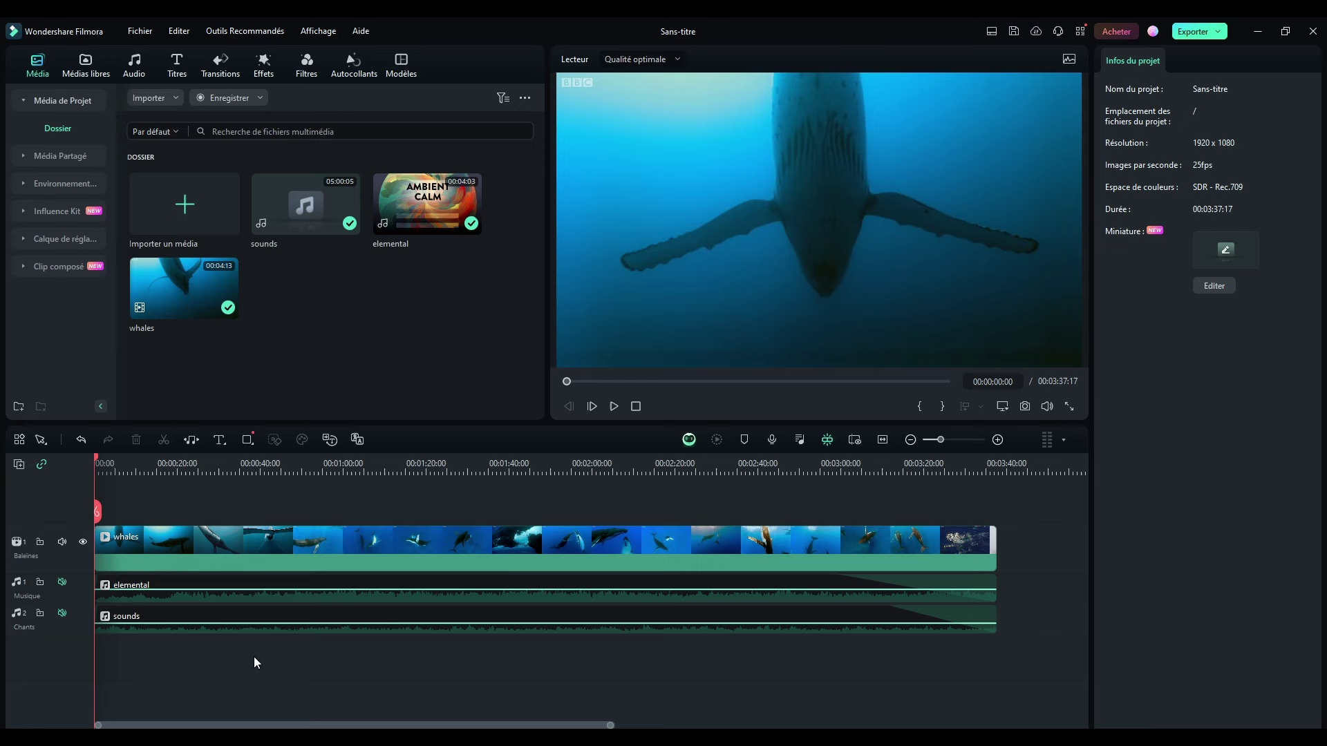
pyautogui.click(264, 69)
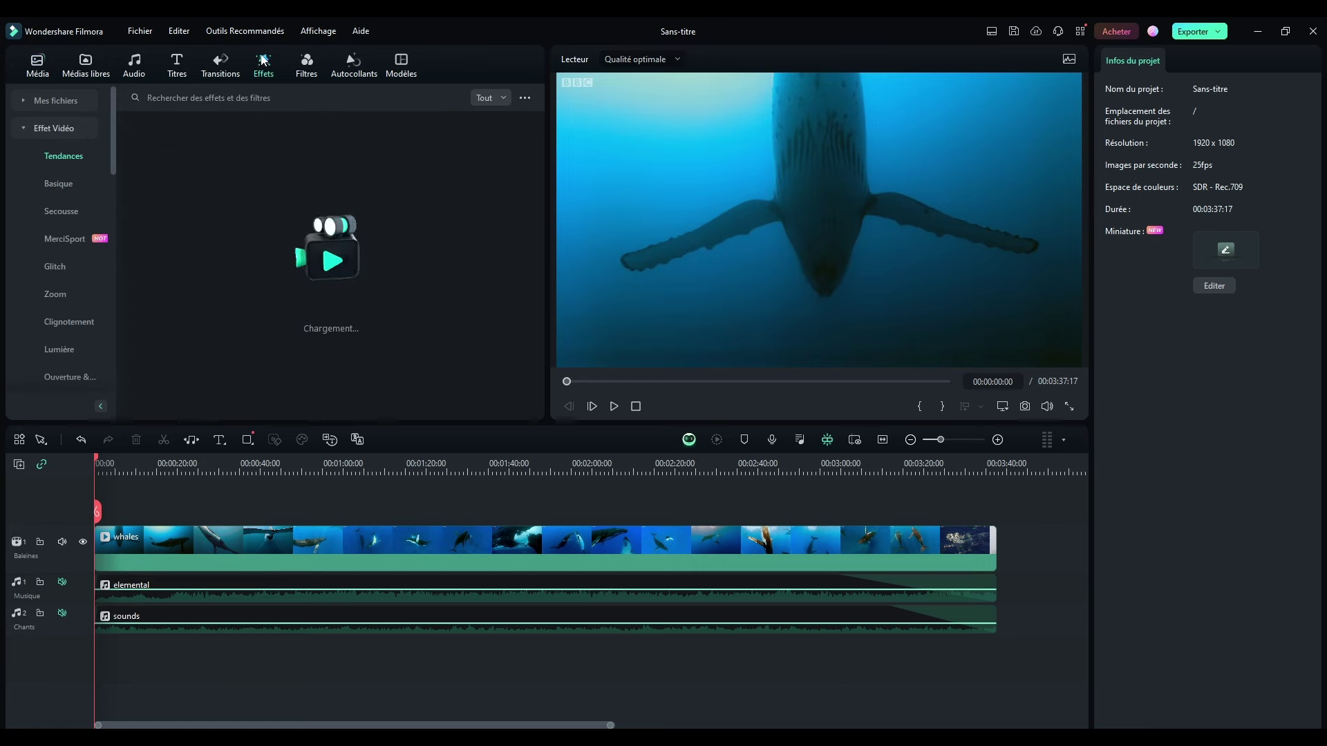
pyautogui.click(349, 548)
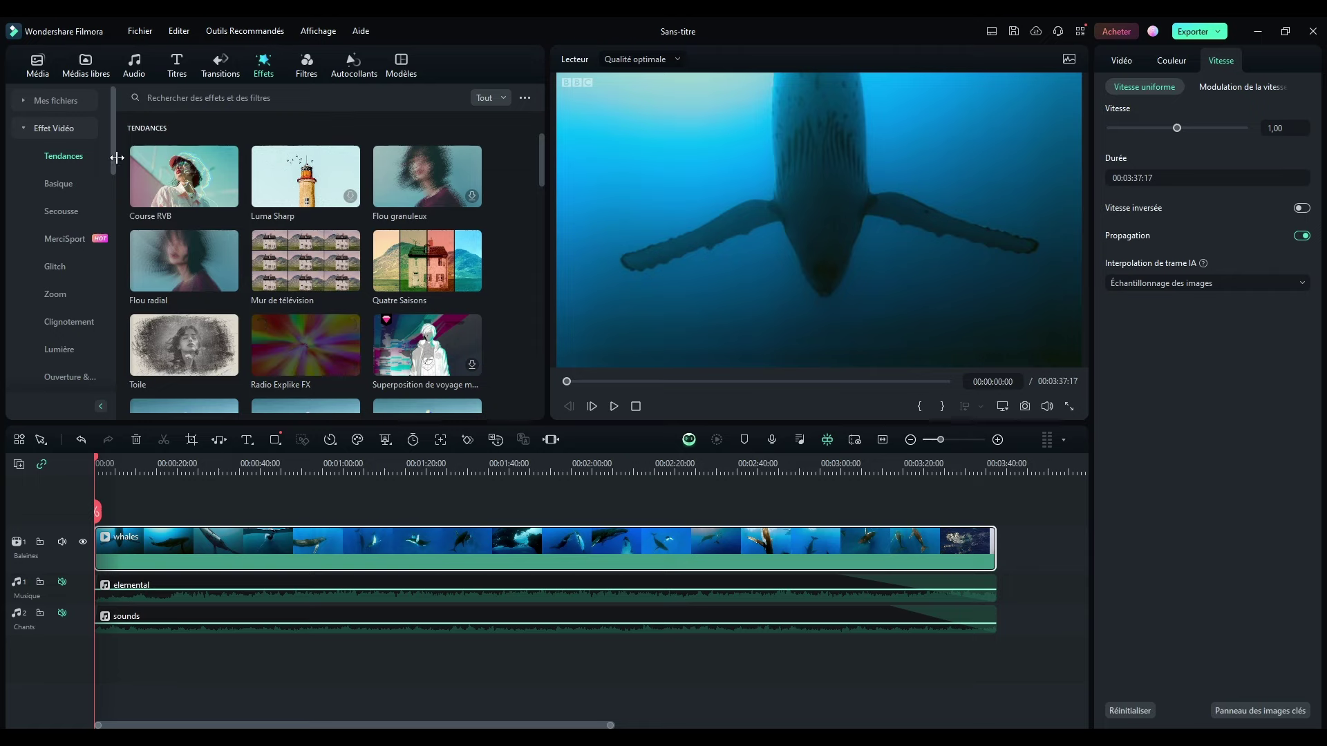
pyautogui.moveTo(118, 157); pyautogui.dragTo(132, 158)
pyautogui.scroll(-5, 81, 224)
pyautogui.scroll(5, 82, 224)
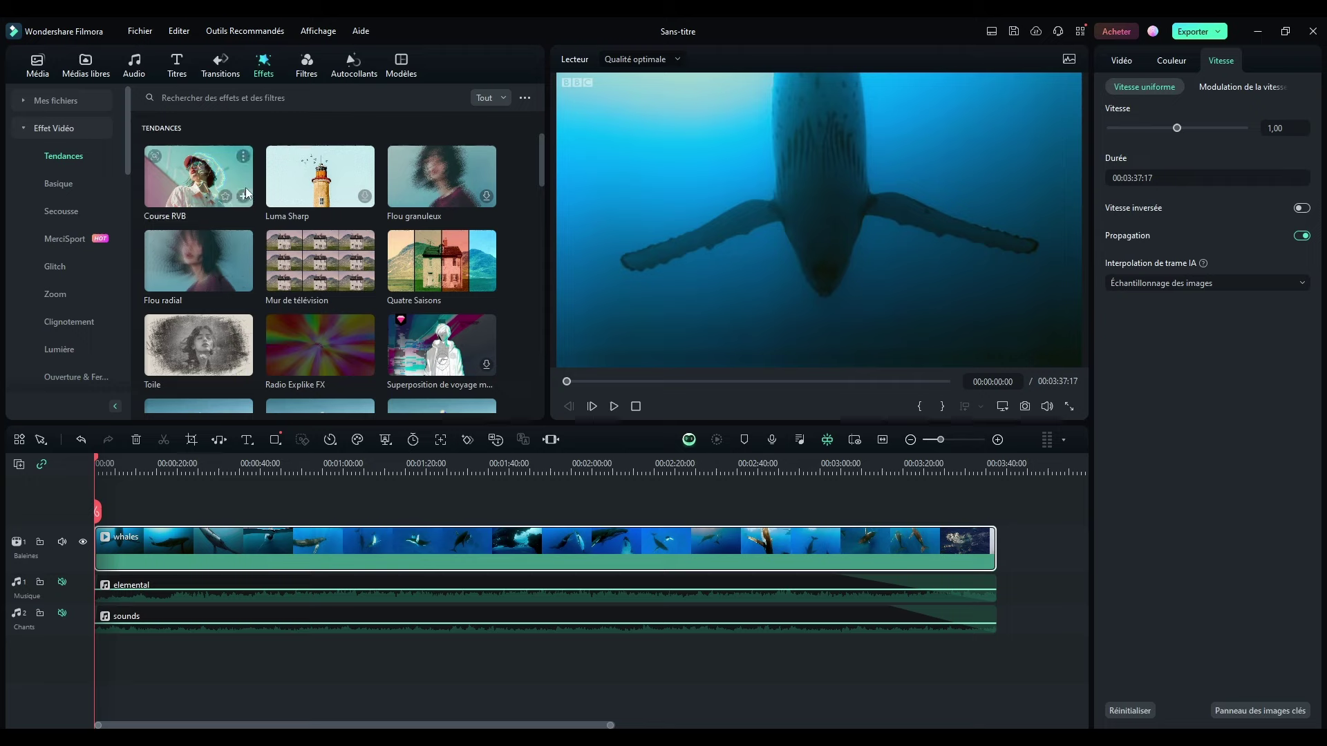
pyautogui.click(199, 181)
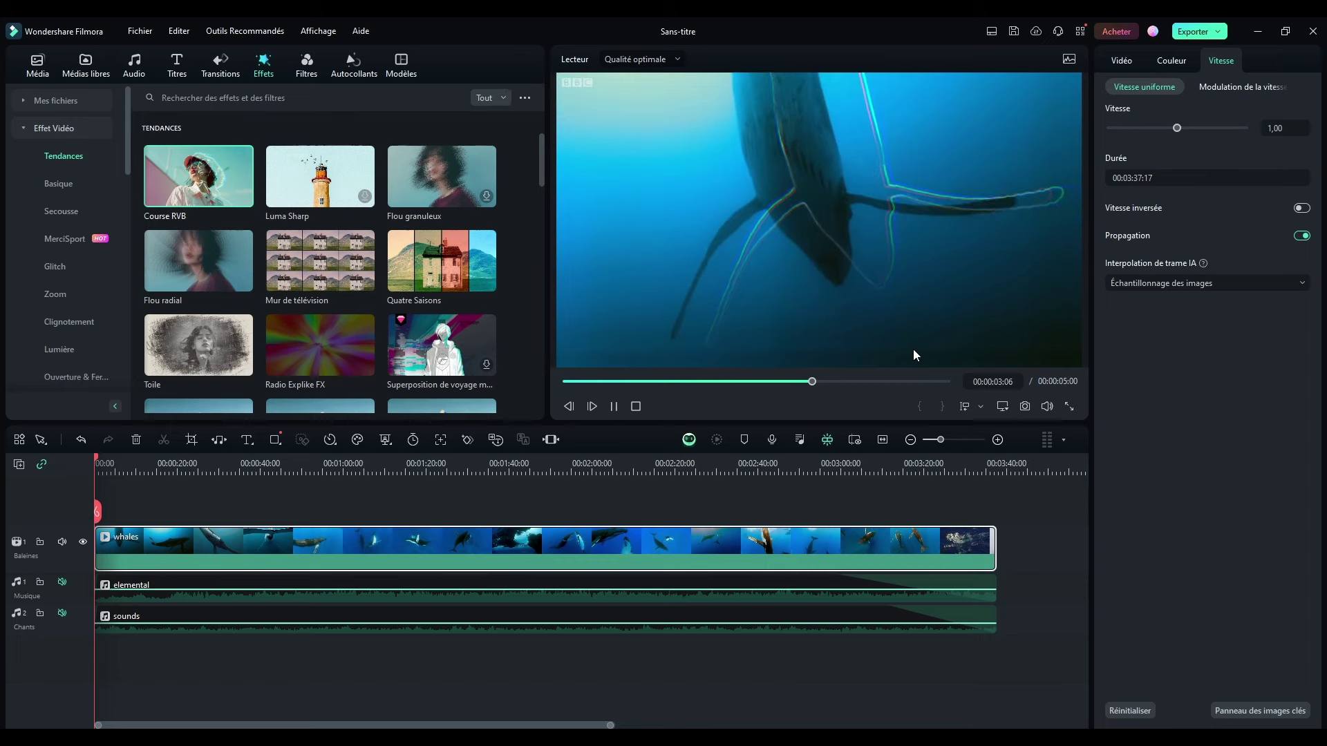
pyautogui.click(433, 280)
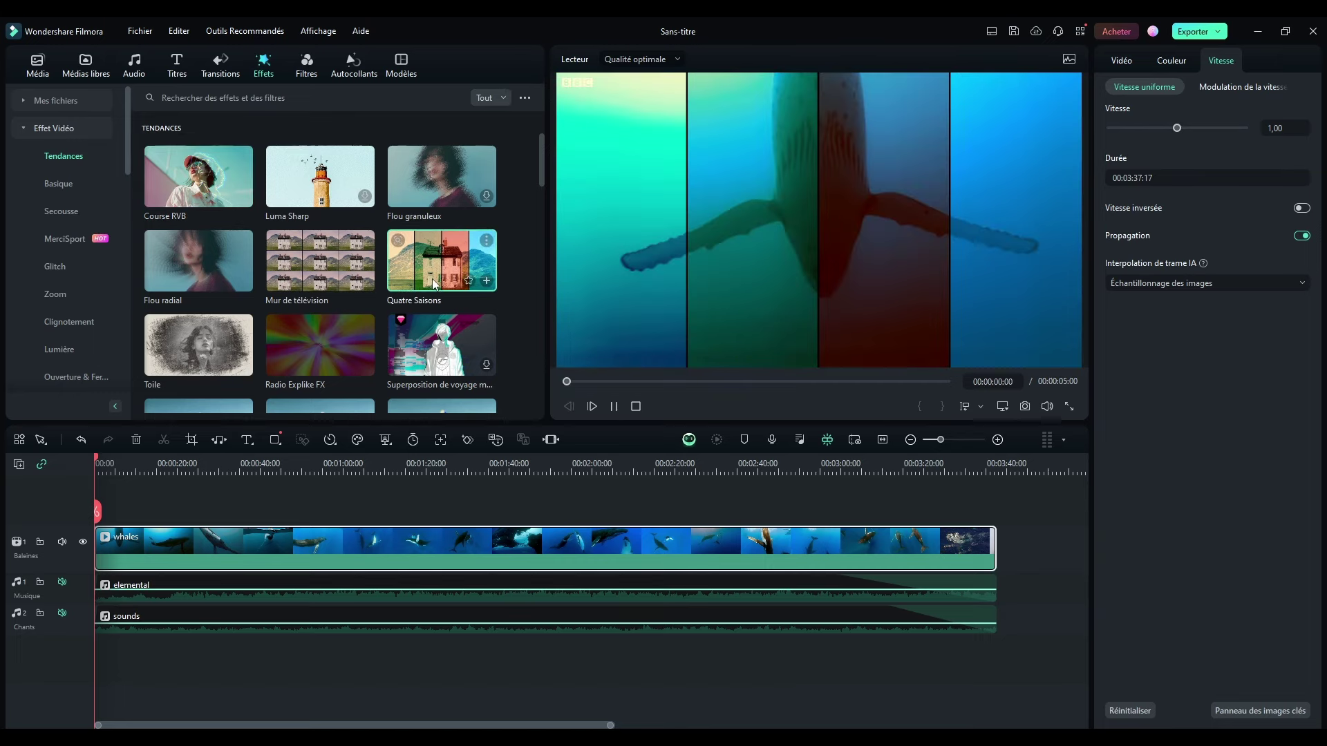
pyautogui.click(332, 260)
pyautogui.click(187, 276)
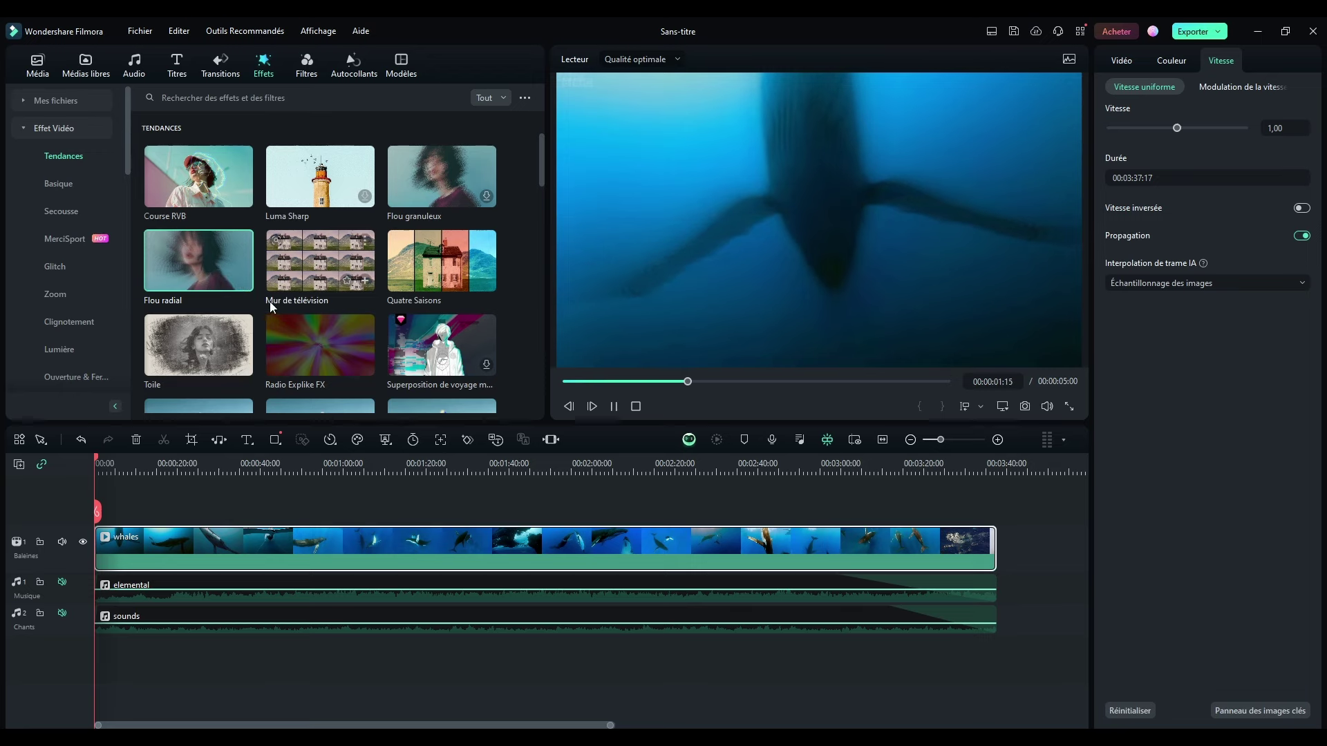
# - Try the Flou radial effect on the whole whales clip, preview it and undo it
pyautogui.moveTo(186, 261); pyautogui.dragTo(163, 545)
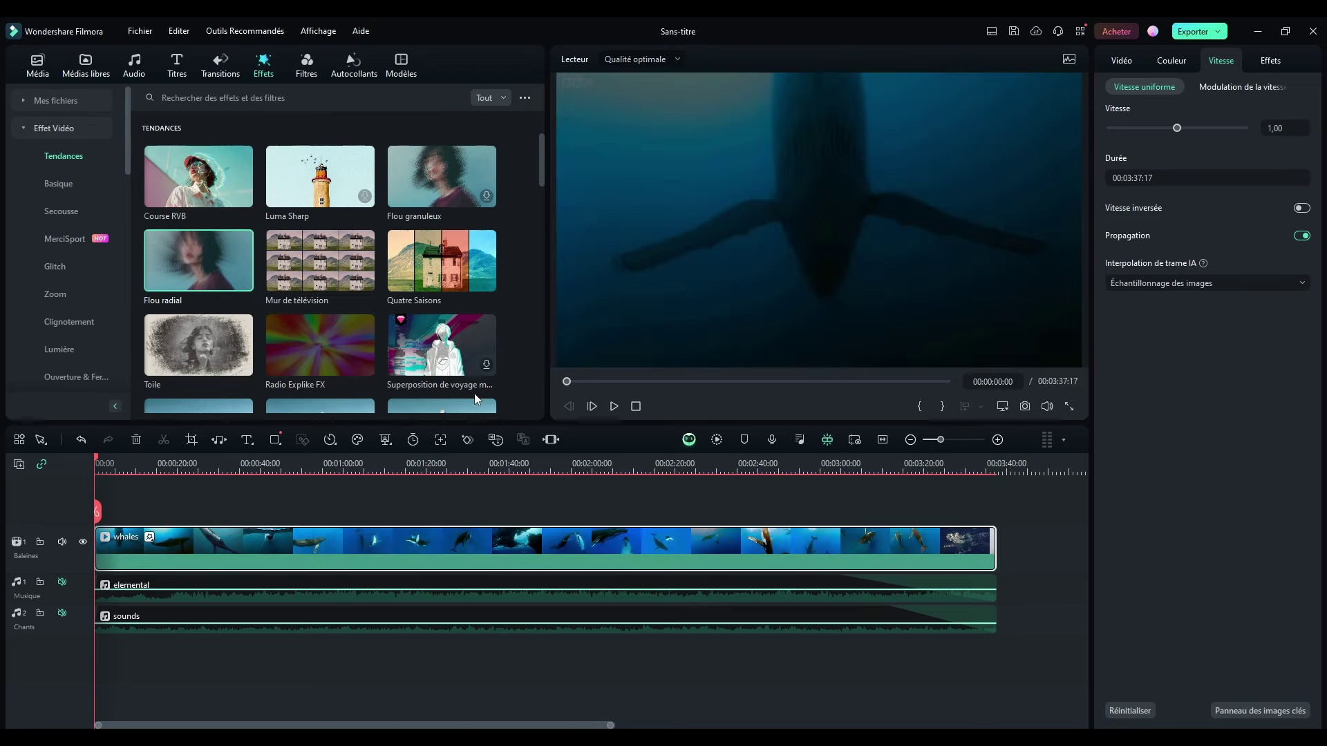
pyautogui.click(614, 406)
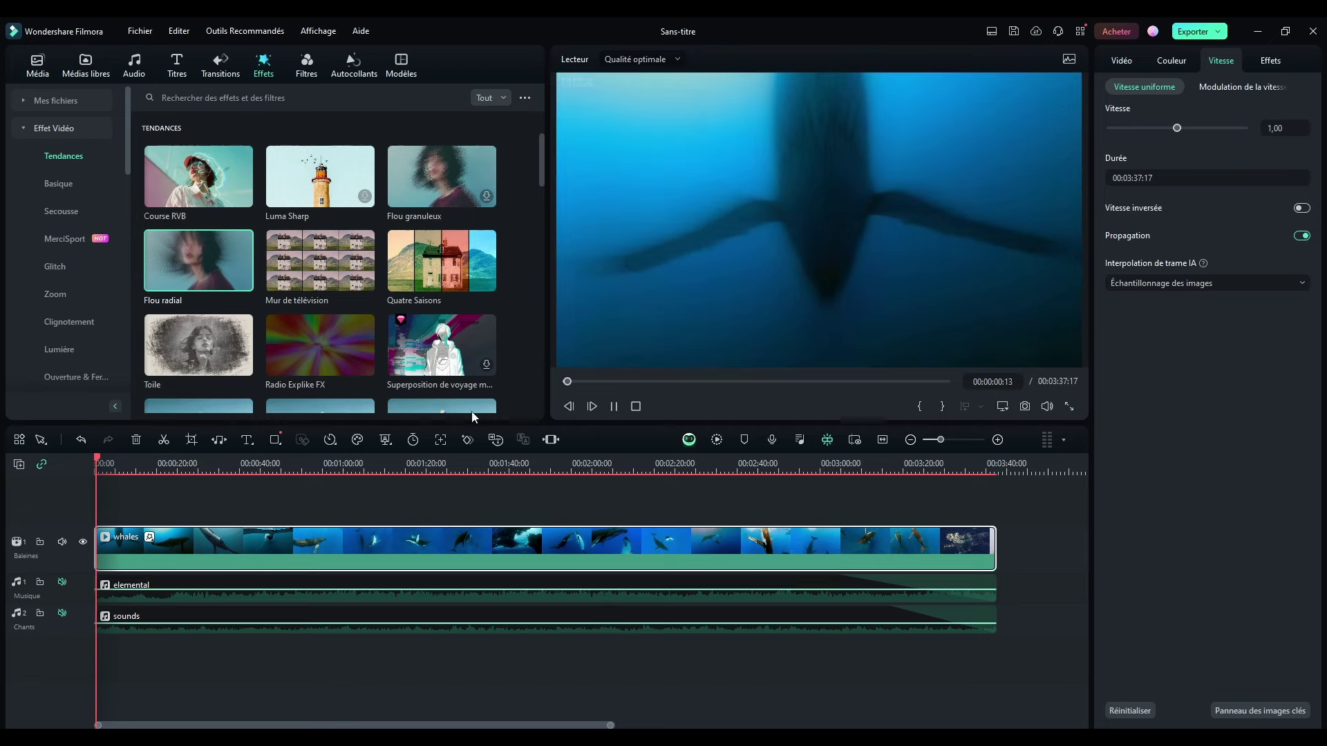
pyautogui.click(636, 406)
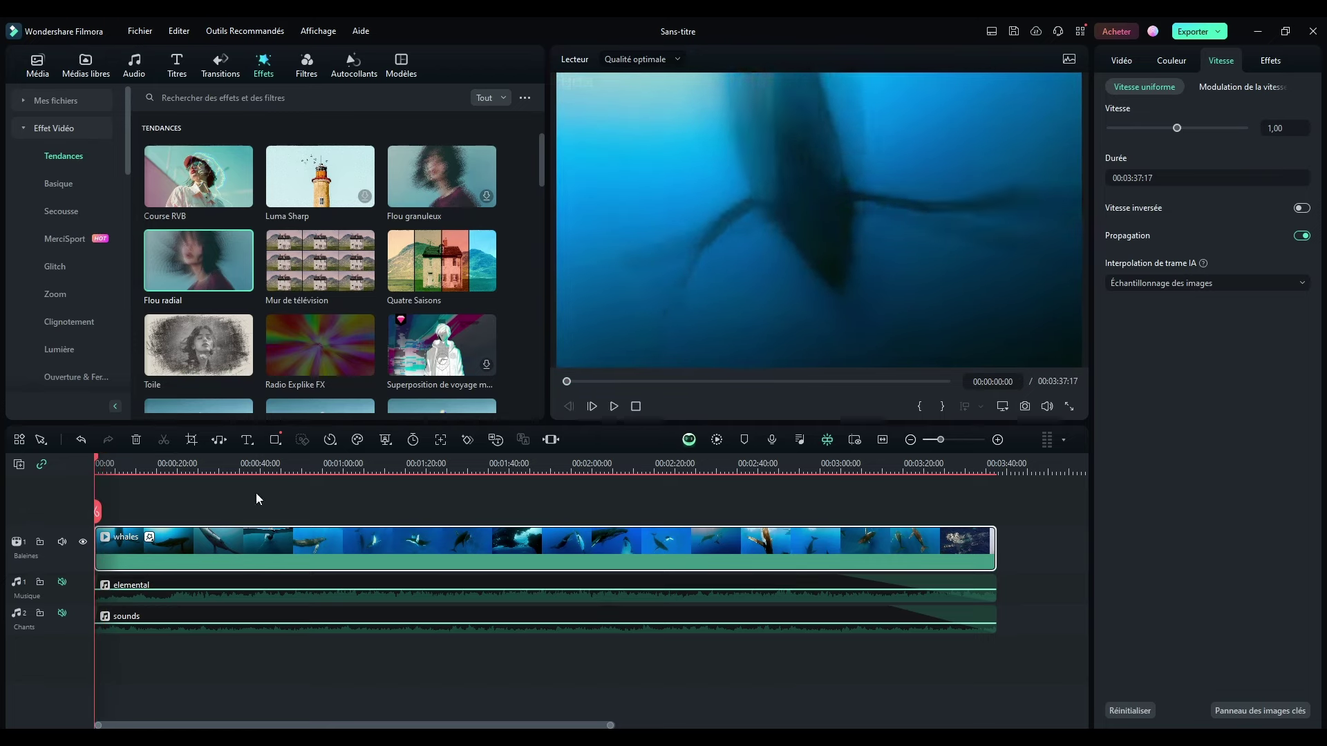
pyautogui.hotkey('ctrl', 'z')
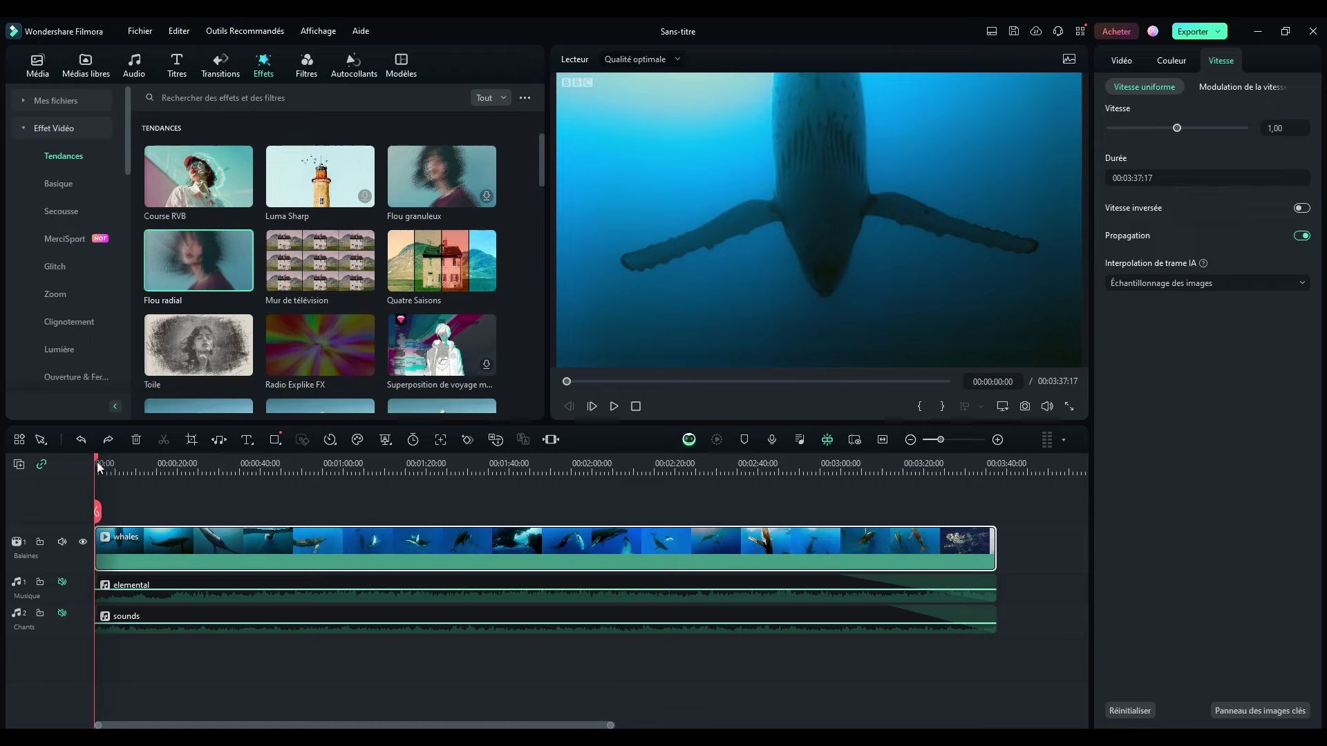
# - Split the whales clip at 00:00:08:08 and apply the Flou radial effect to its first segment
pyautogui.moveTo(98, 468); pyautogui.dragTo(127, 463)
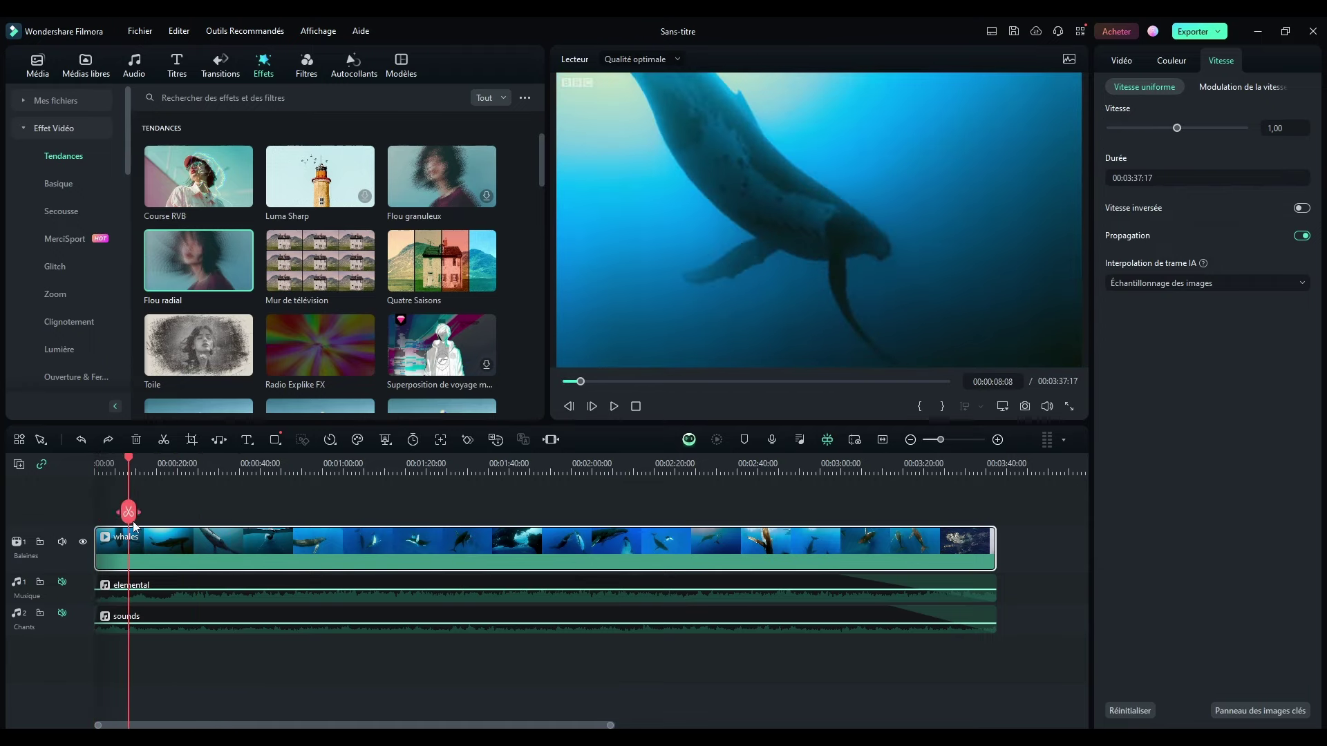
pyautogui.click(128, 512)
pyautogui.click(285, 461)
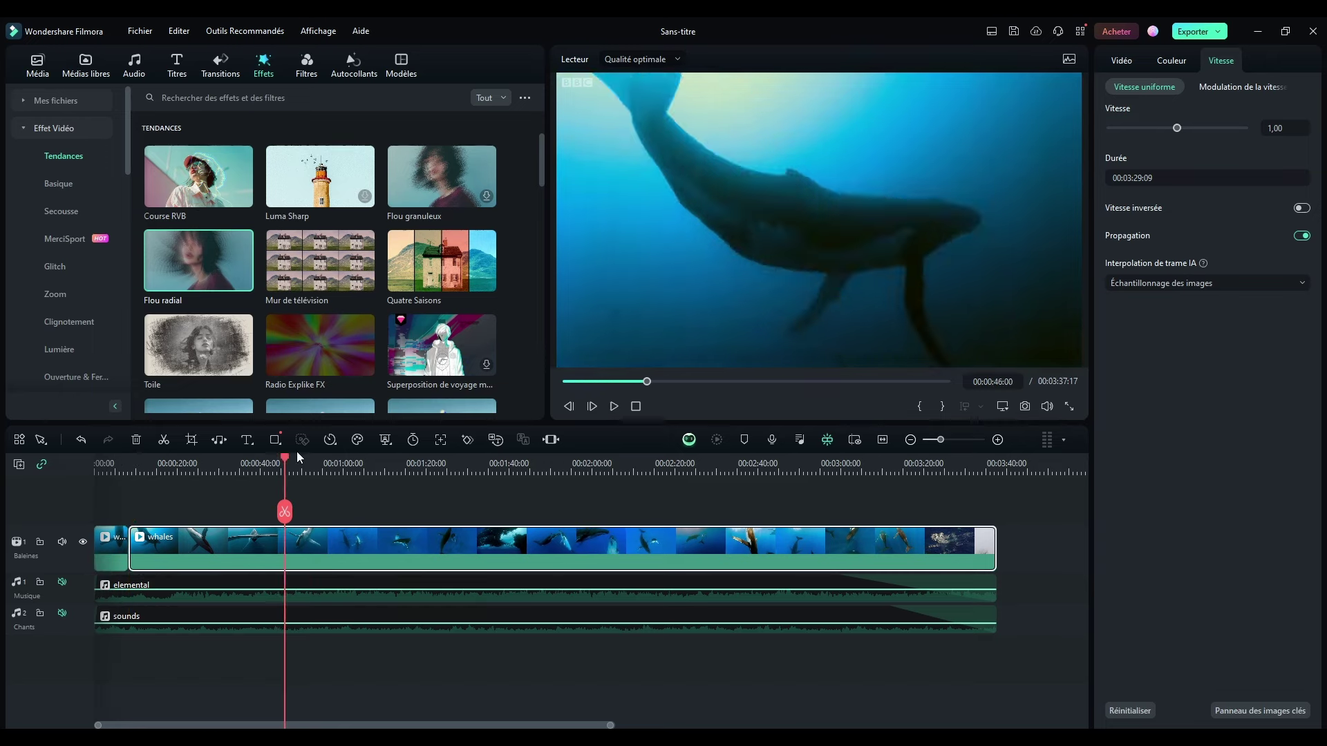
pyautogui.click(306, 461)
pyautogui.moveTo(154, 241); pyautogui.dragTo(105, 563)
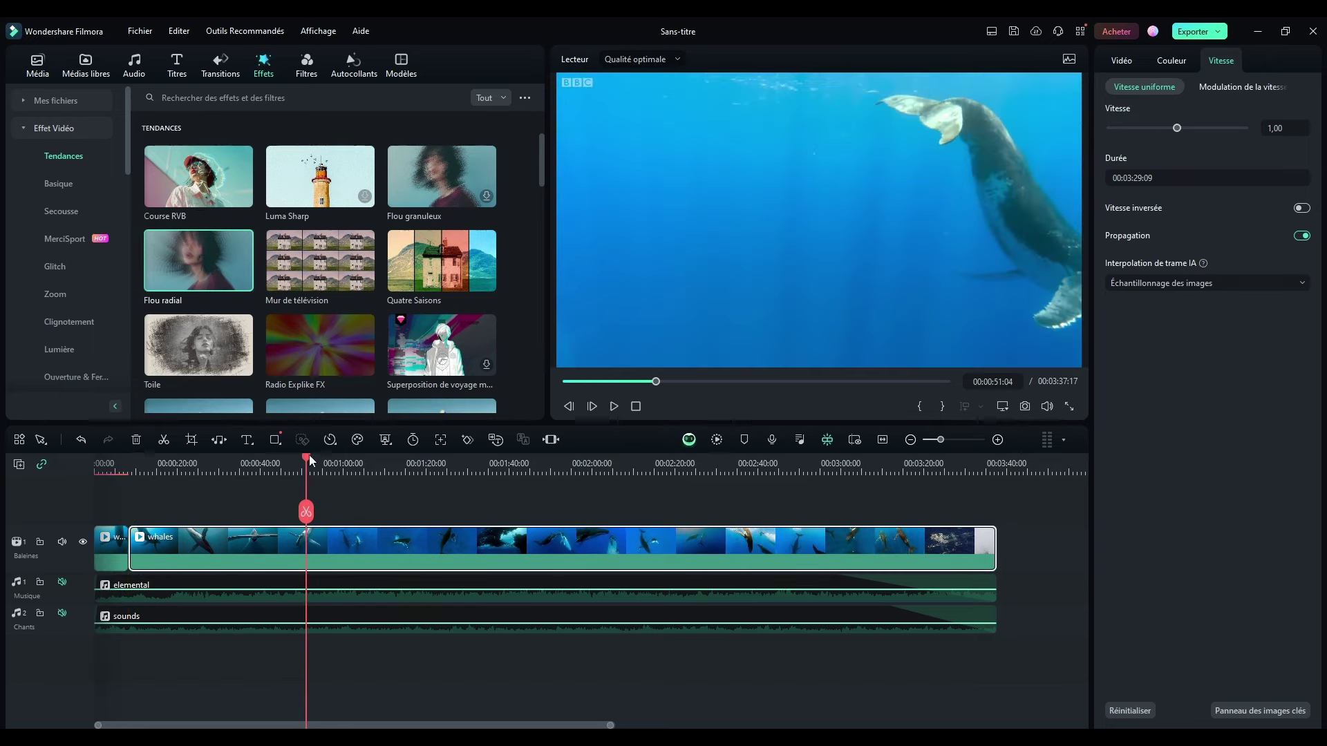
# - Play back the passage from the blurred segment to the rest of the video, and undo the effect and the split
pyautogui.moveTo(309, 463); pyautogui.dragTo(109, 463)
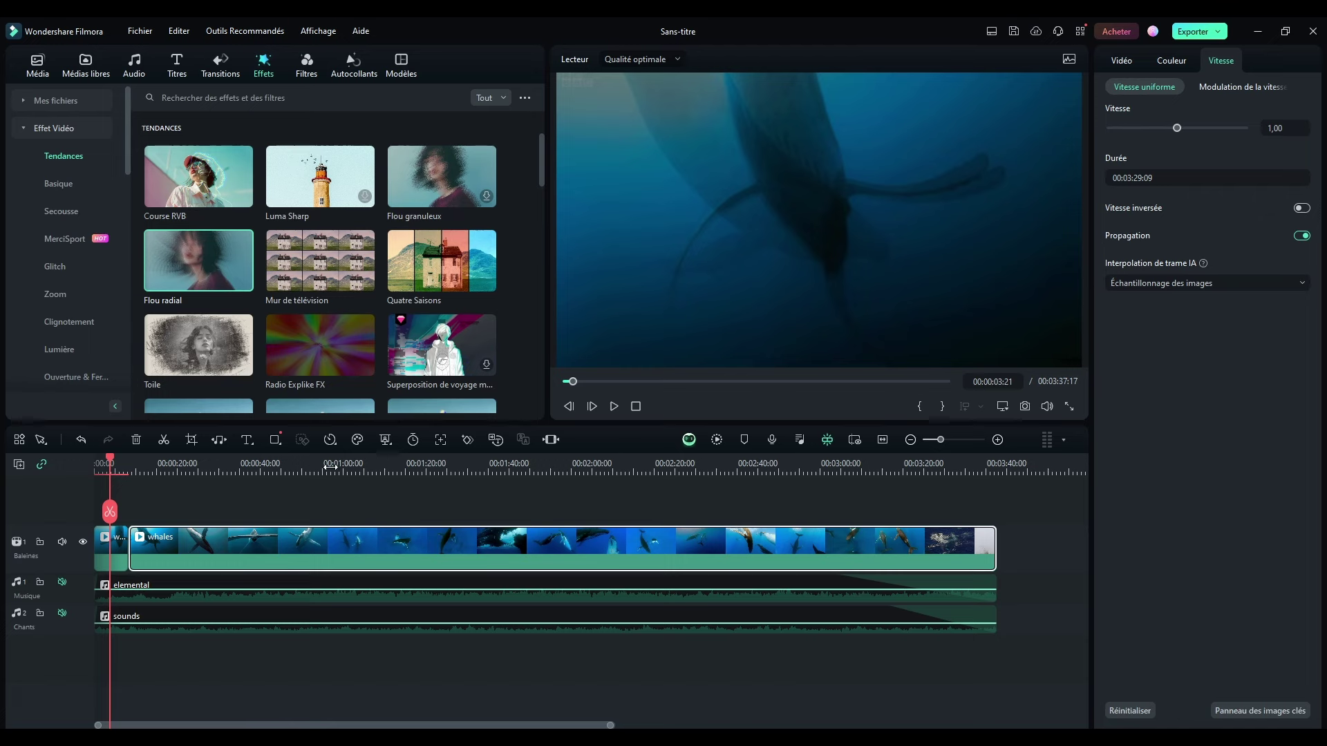
pyautogui.scroll(5, 331, 467)
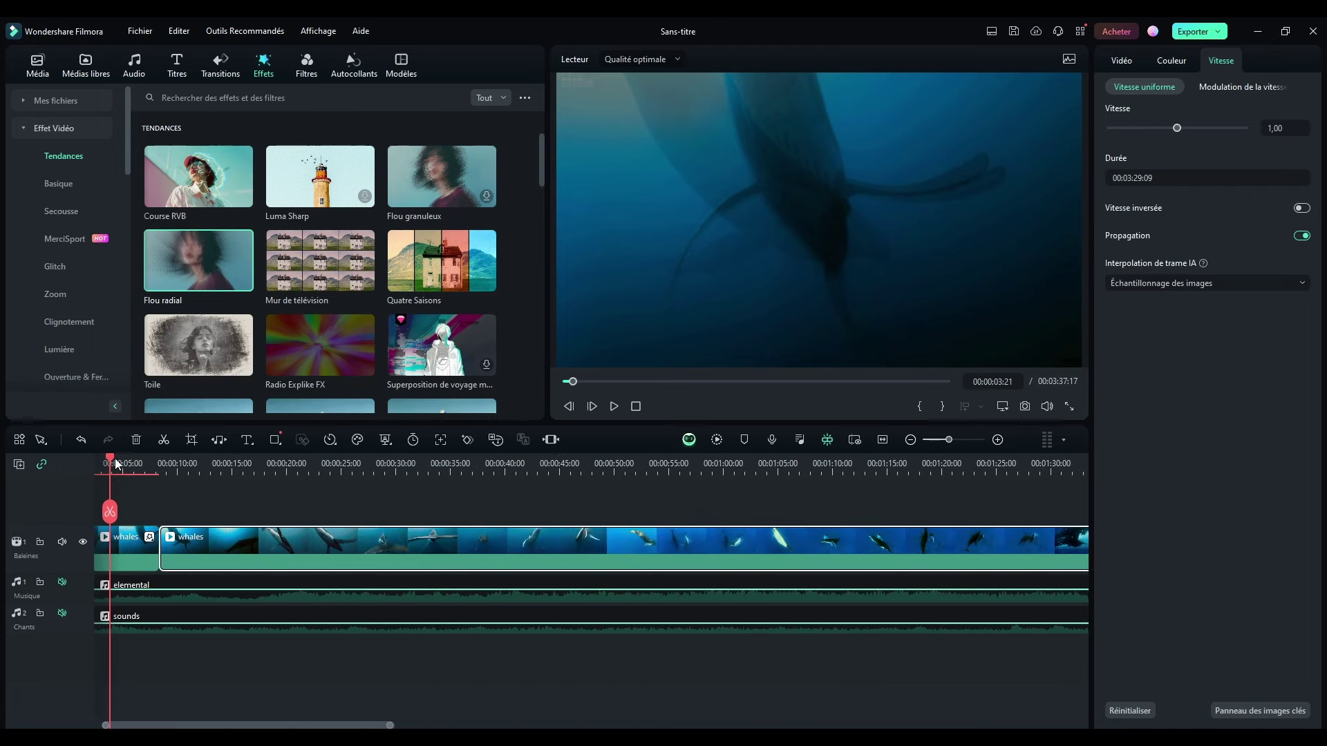
pyautogui.press('space')
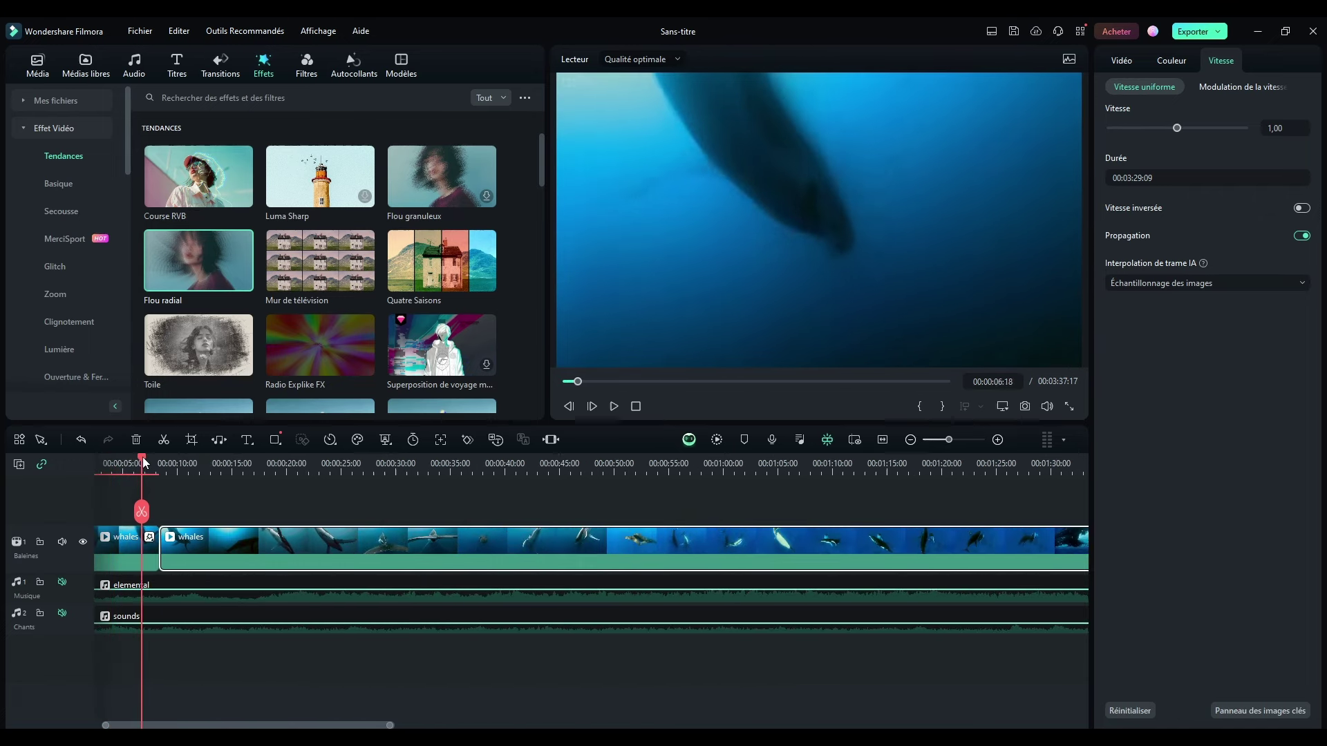
pyautogui.click(615, 408)
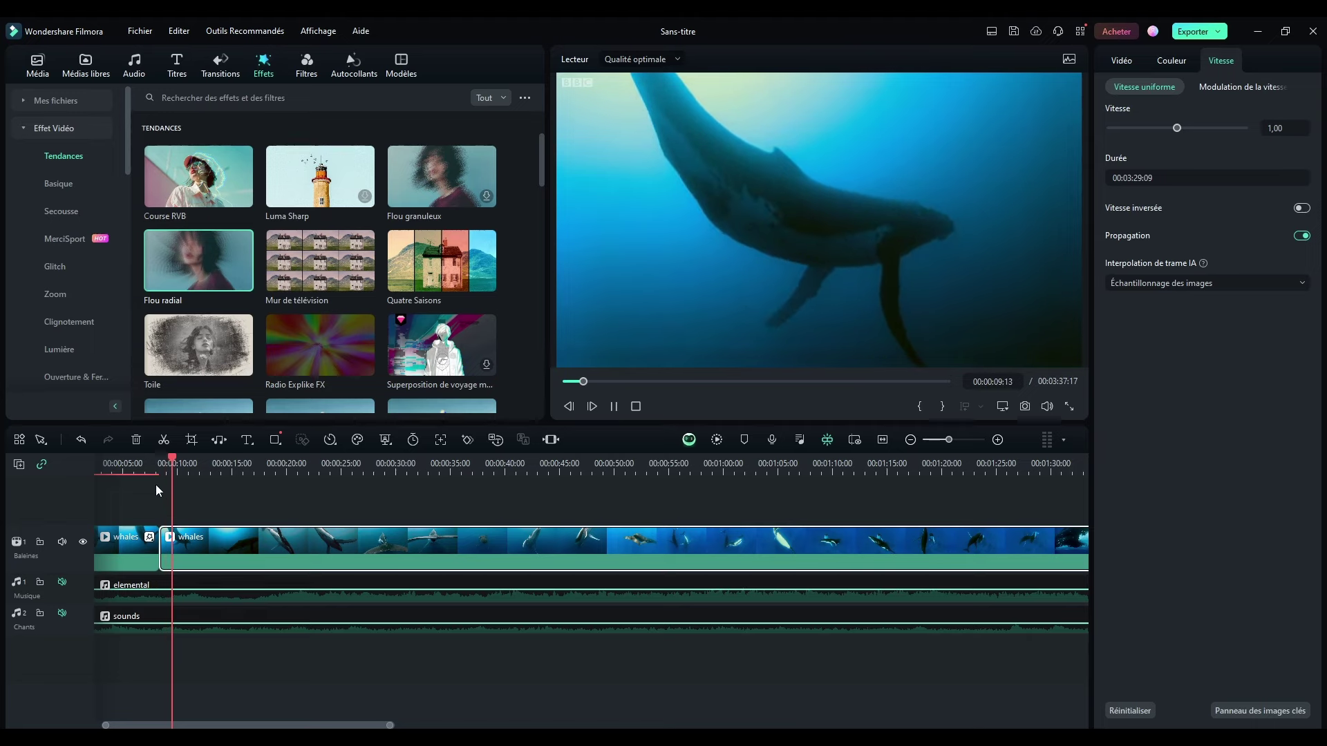
pyautogui.click(135, 464)
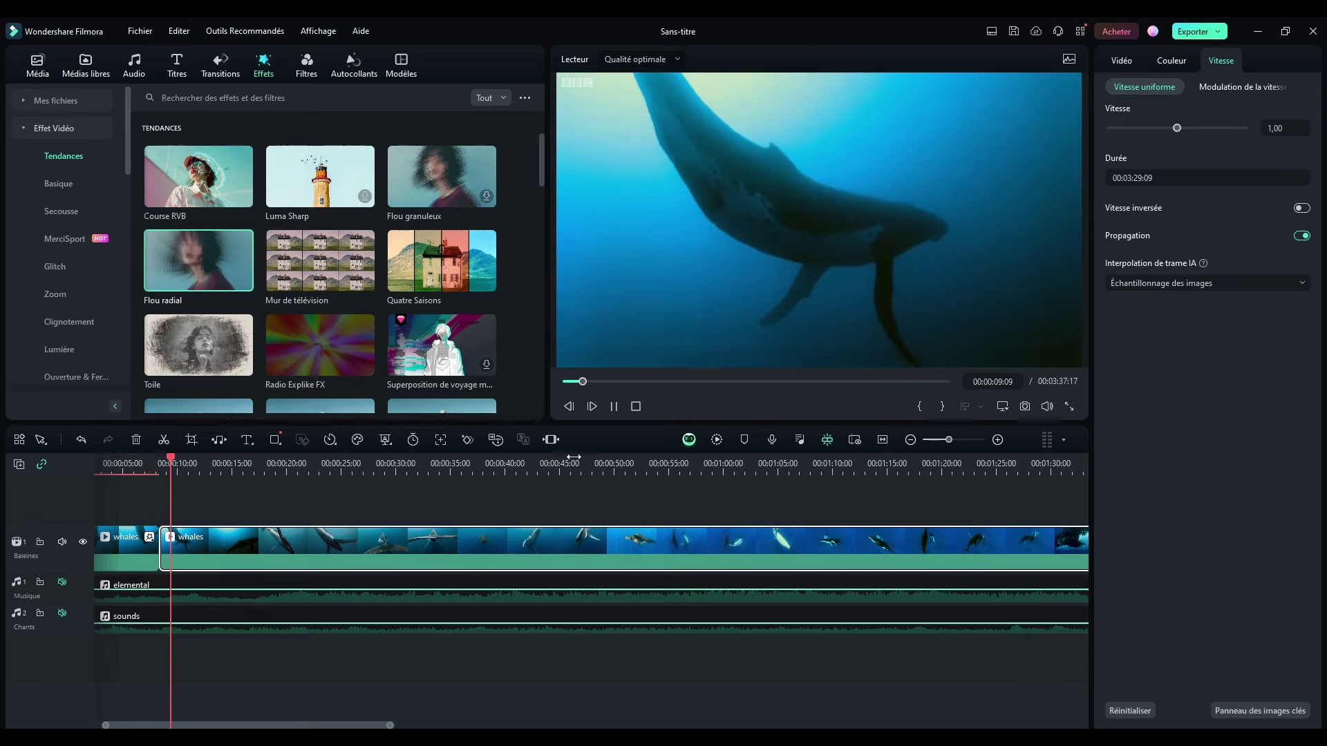
pyautogui.click(636, 406)
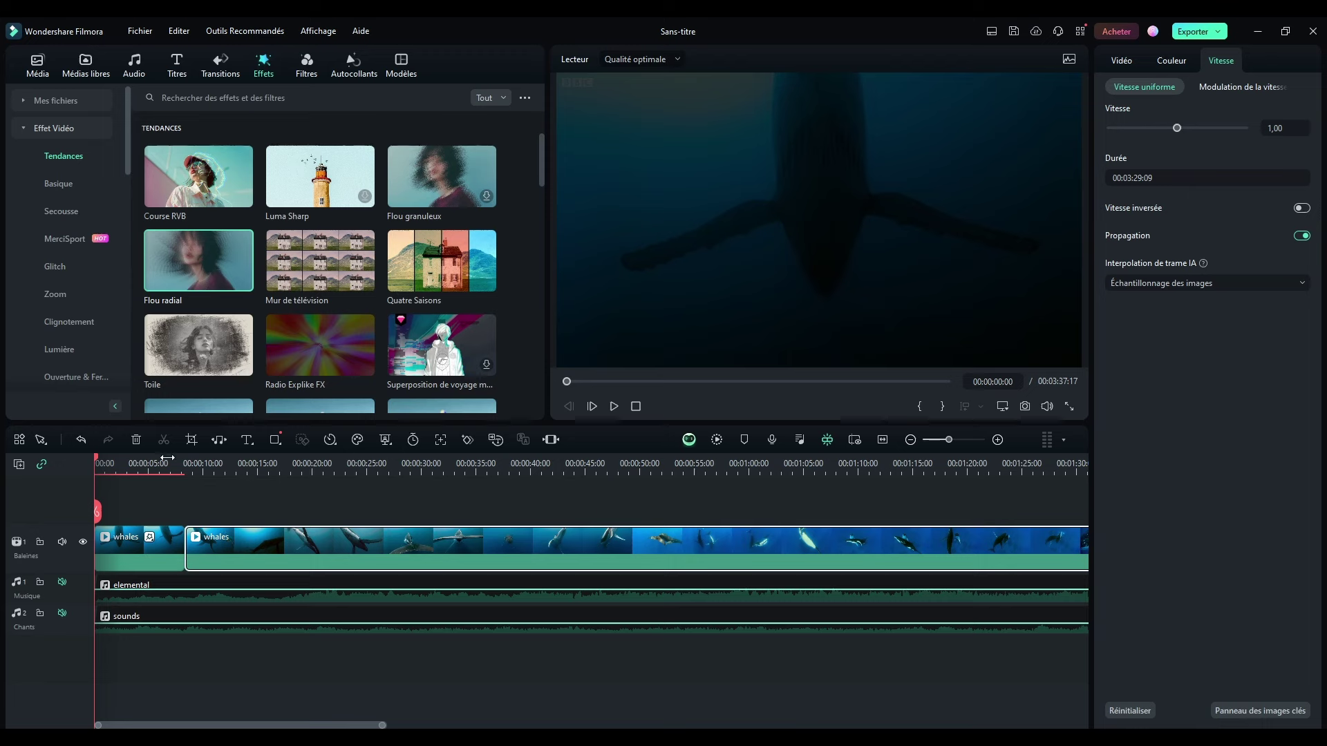
pyautogui.hotkey('ctrl', 'z')
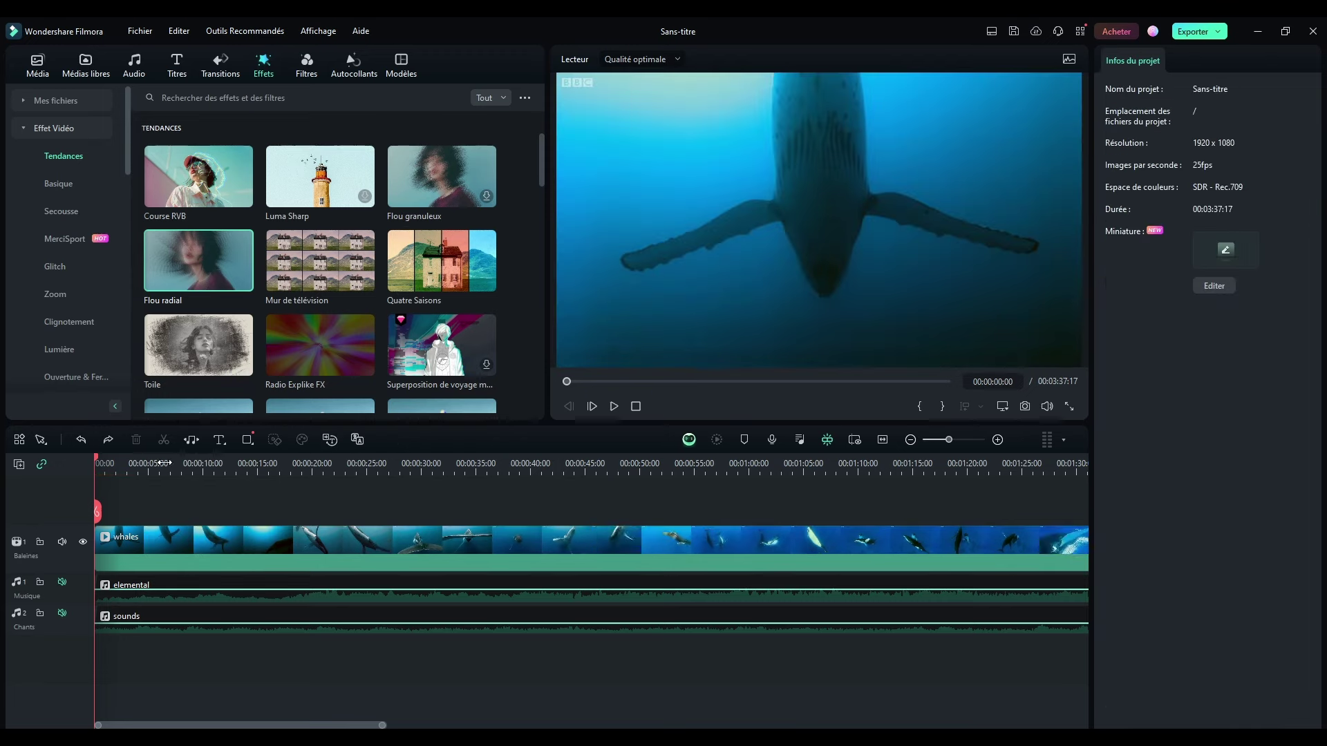
# - Look at the effects and filters options available for the whales clip and browse more trending video effects
pyautogui.moveTo(556, 462); pyautogui.dragTo(452, 467)
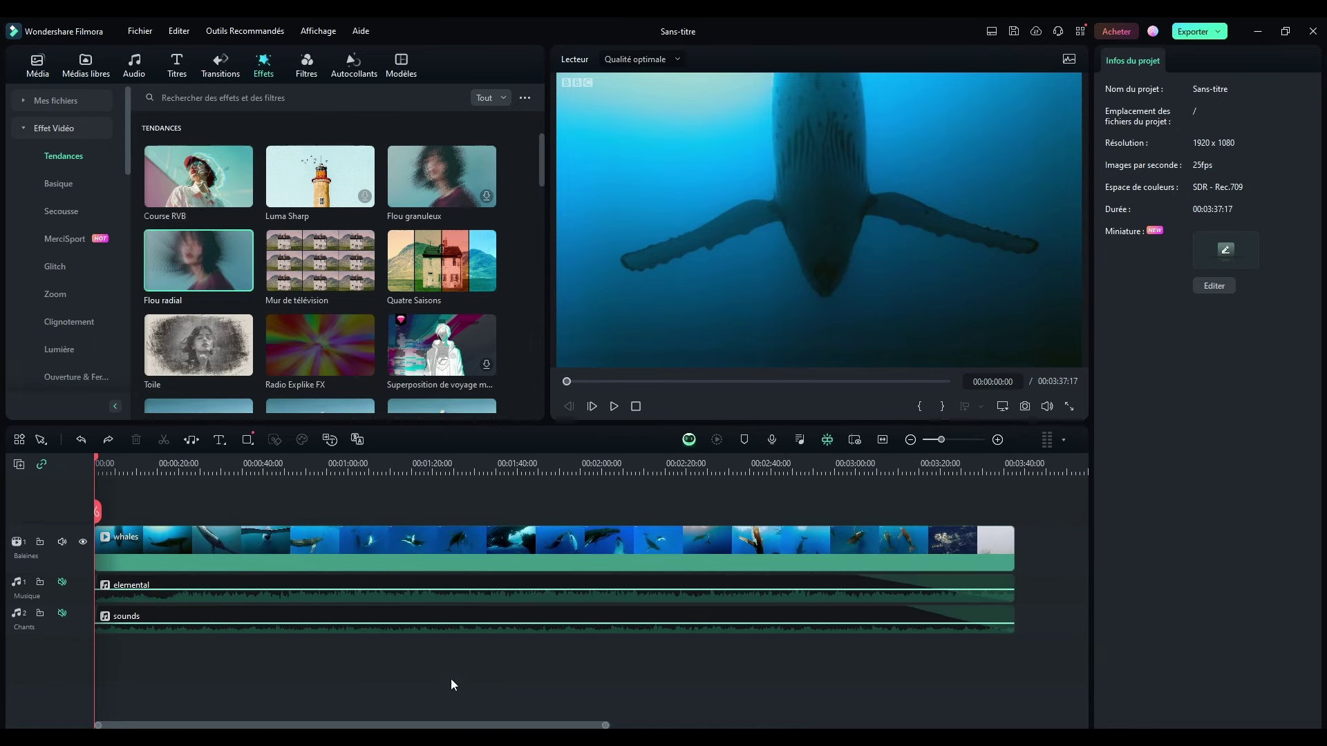
pyautogui.click(309, 542)
pyautogui.rightClick(325, 536)
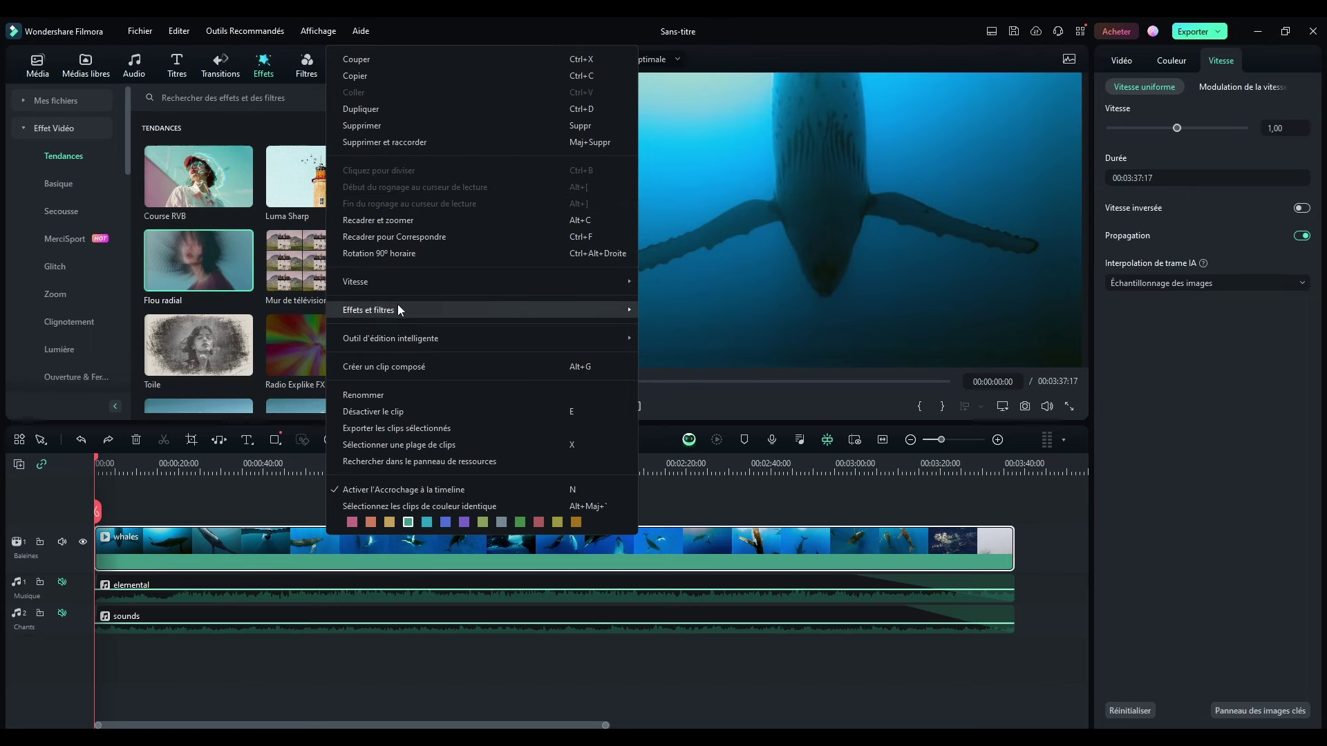
pyautogui.moveTo(398, 307)
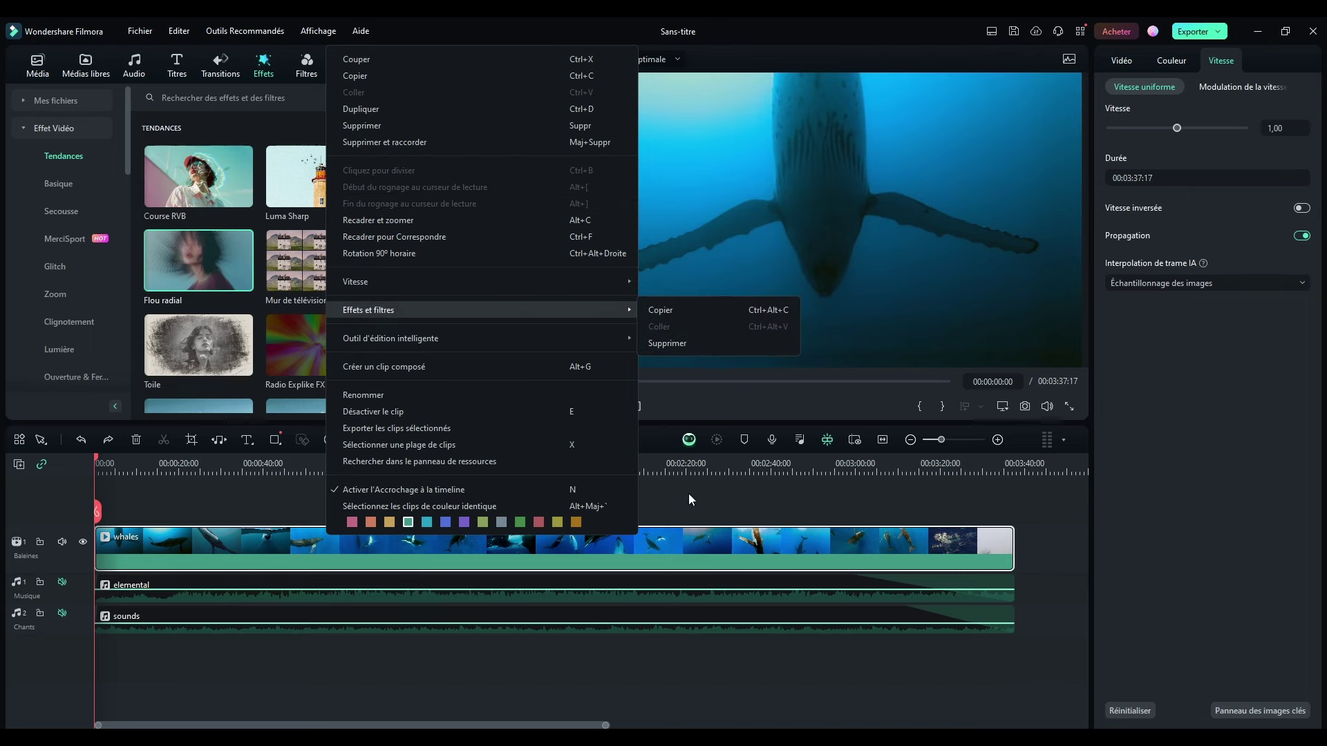
pyautogui.click(736, 499)
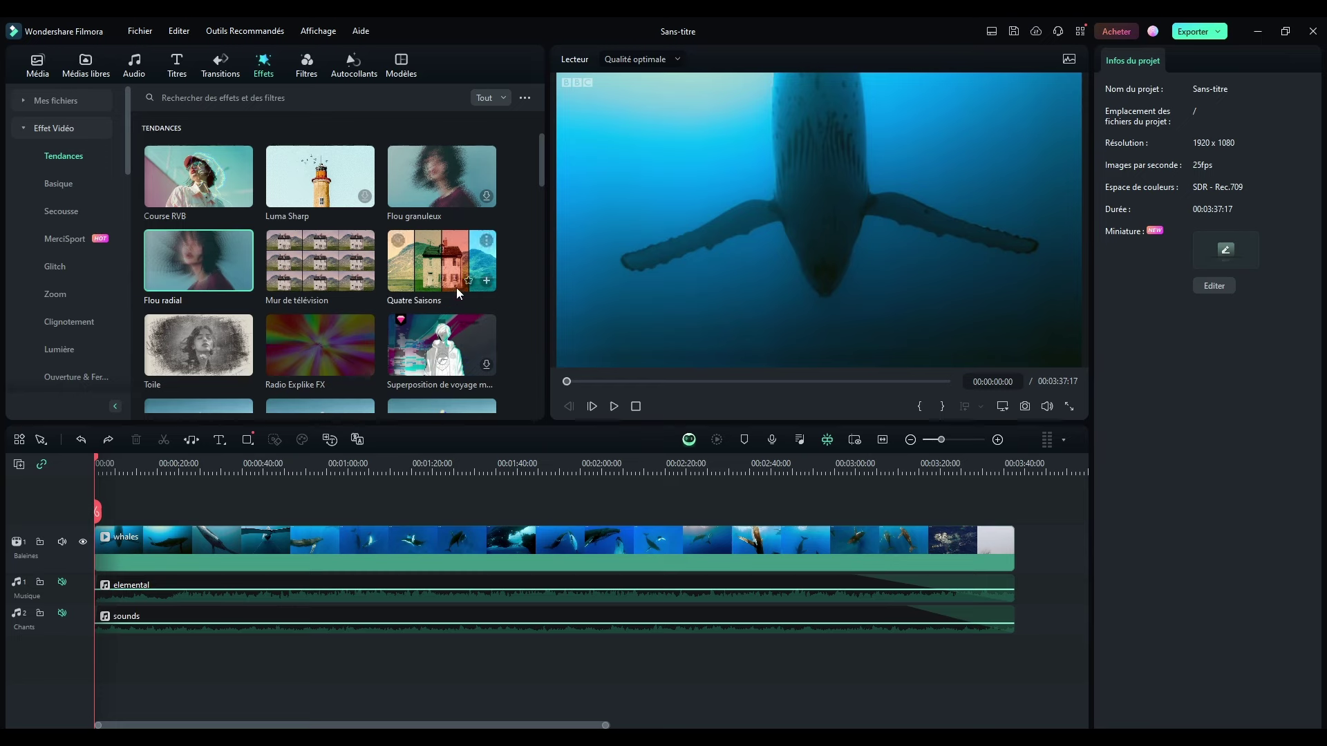
pyautogui.scroll(-10, 456, 287)
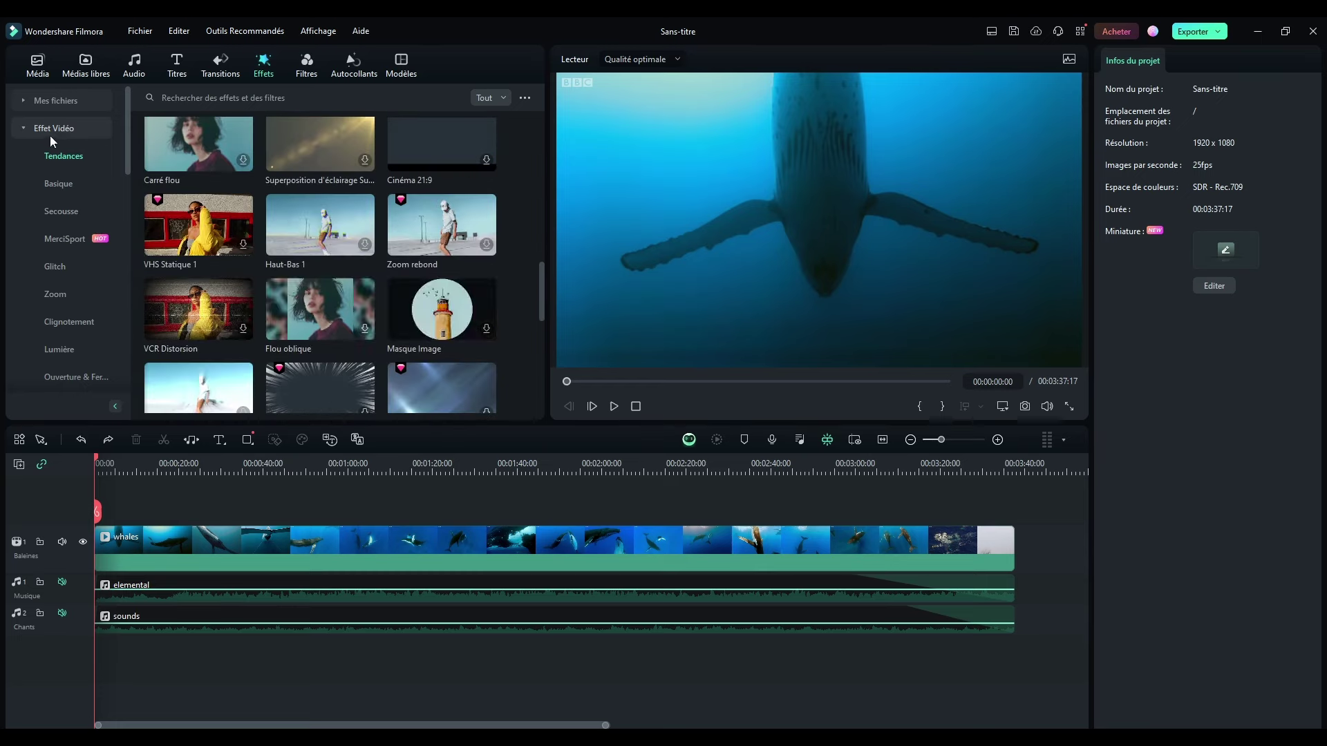
# - Show the transitions library and split the whales, elemental and sounds clips at 00:00:14:04
pyautogui.click(211, 67)
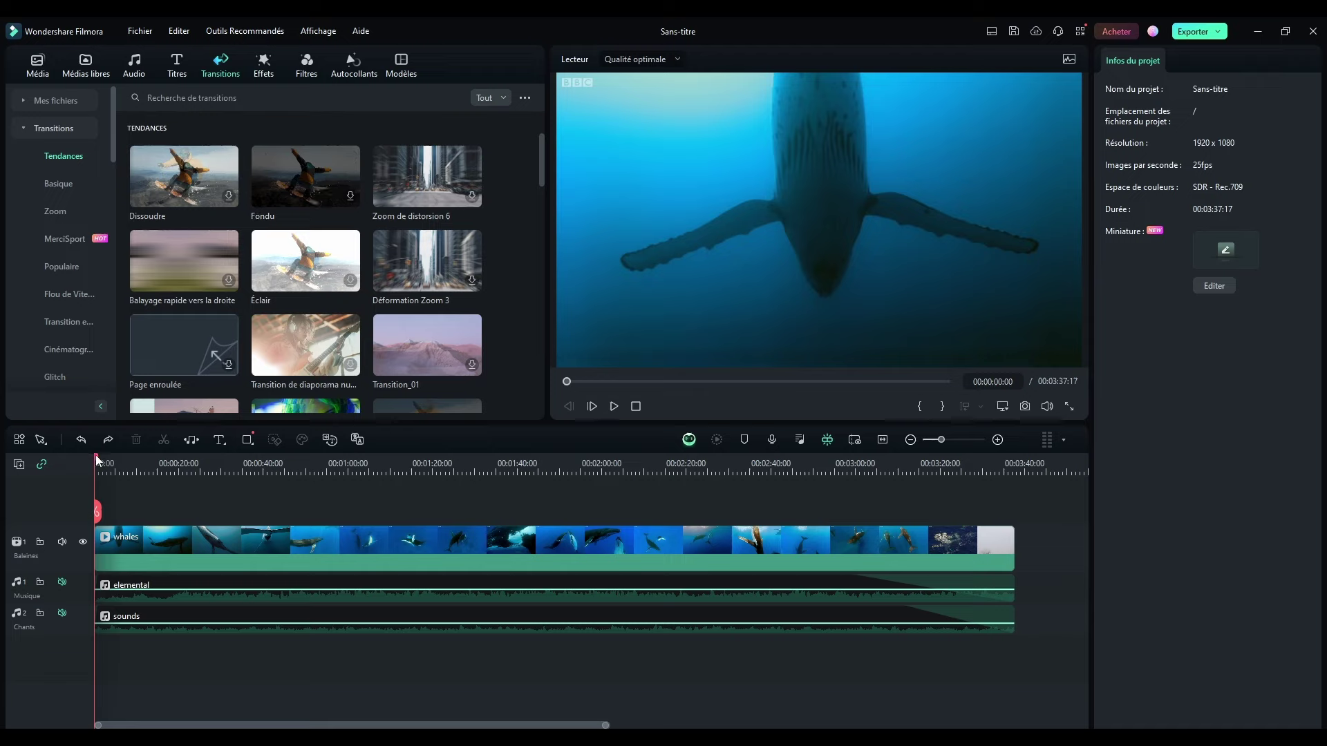
pyautogui.moveTo(97, 461); pyautogui.dragTo(123, 466)
pyautogui.scroll(2, 207, 465)
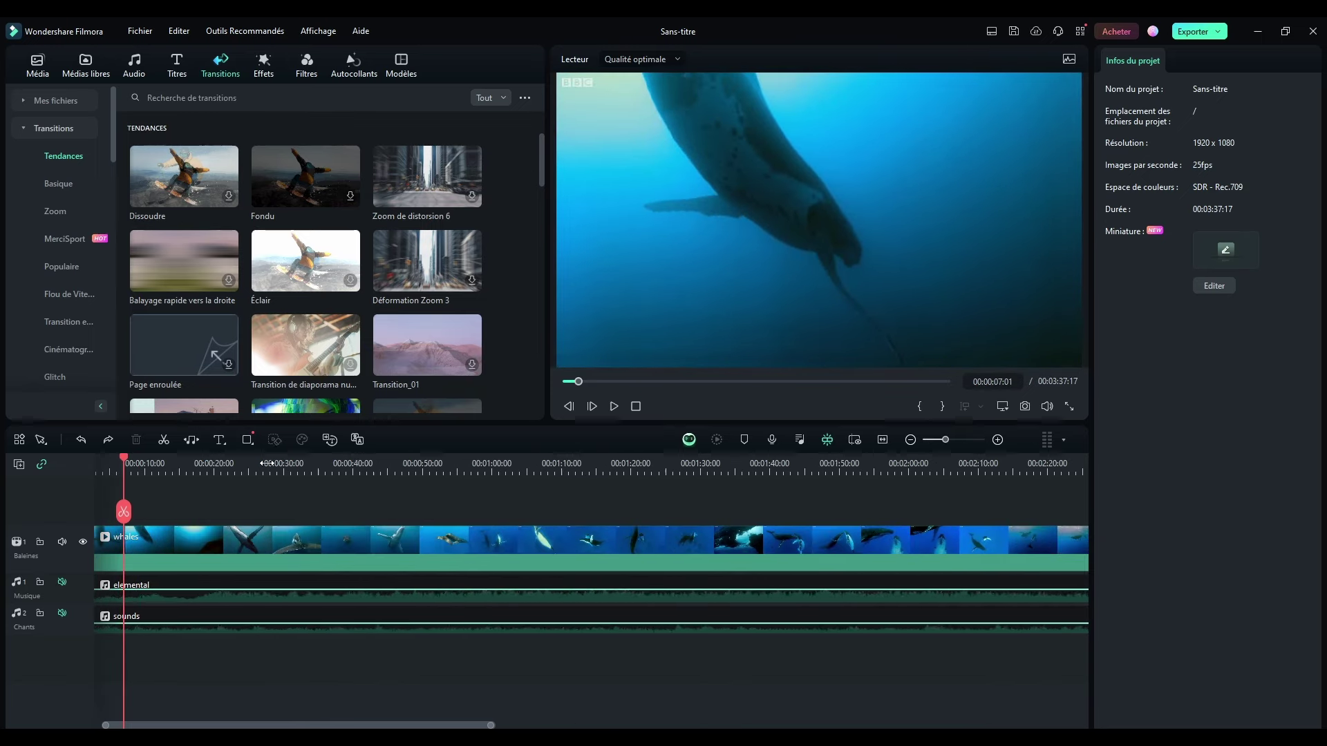
pyautogui.scroll(1, 202, 516)
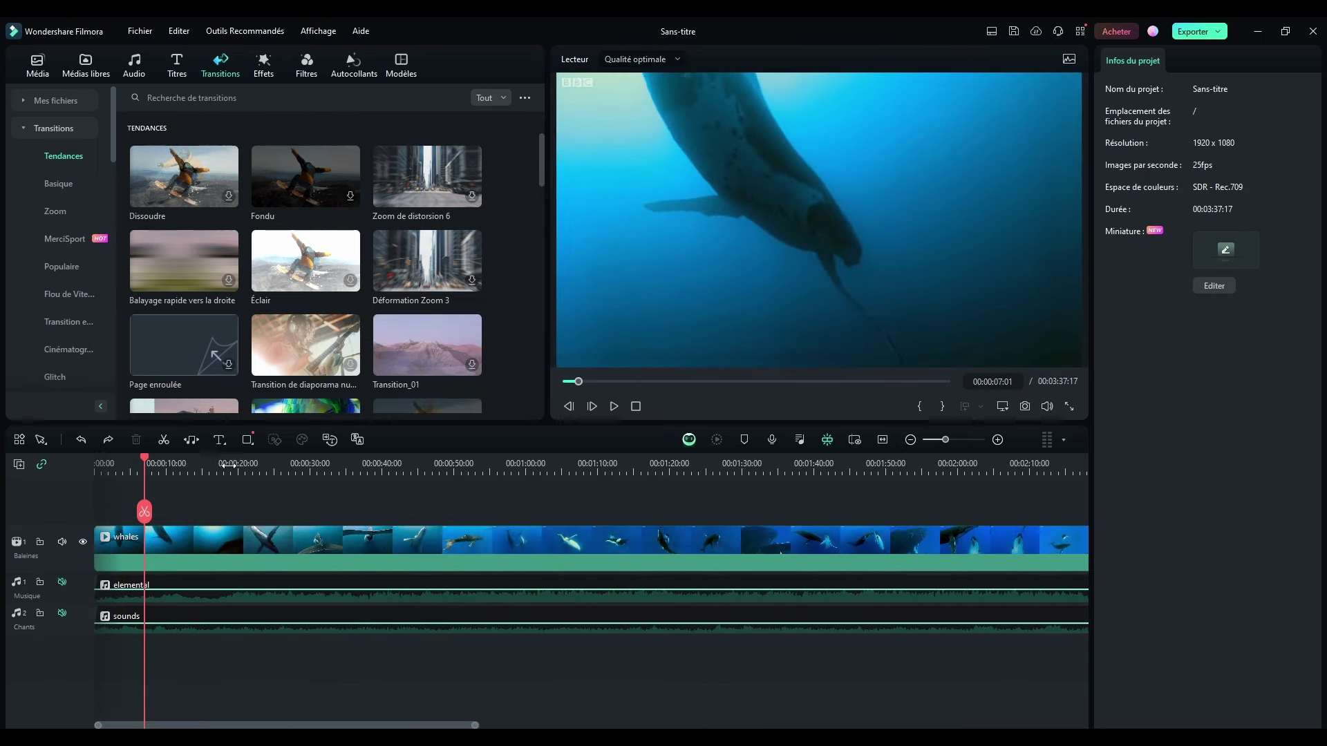
pyautogui.scroll(2, 229, 465)
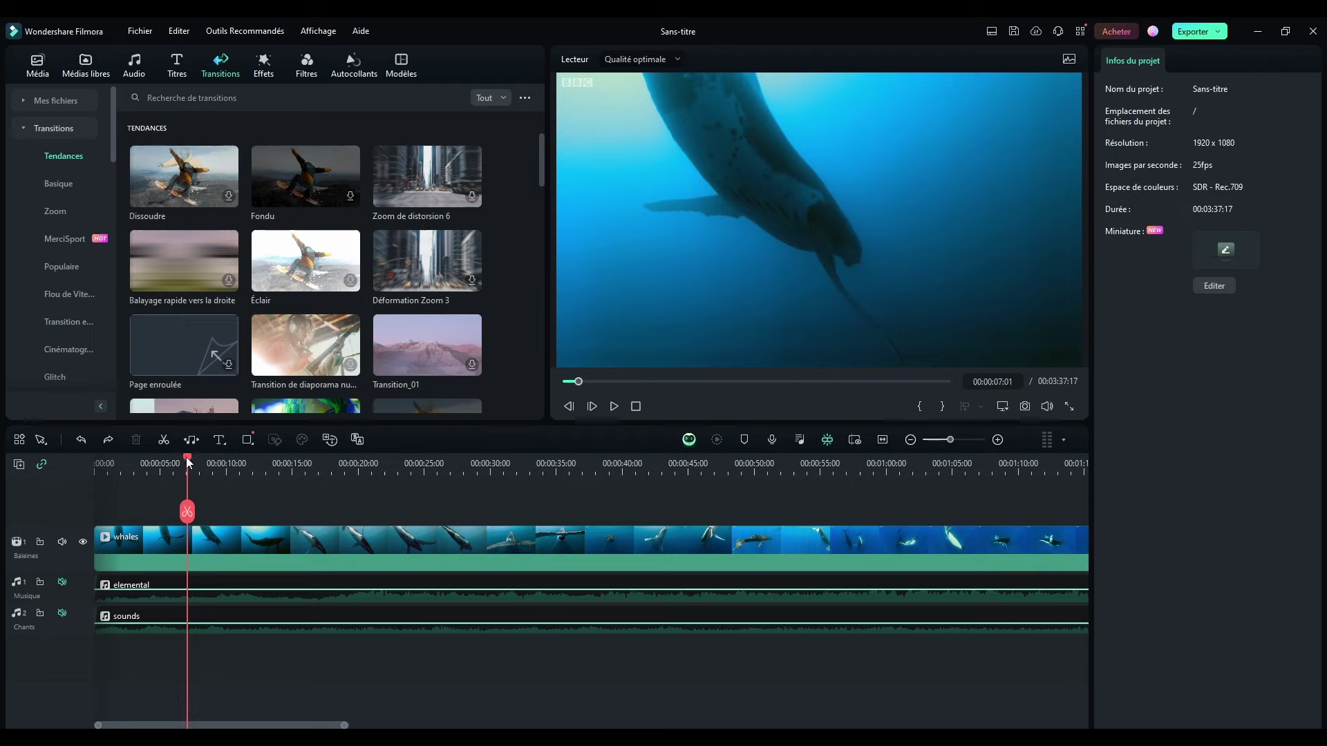
pyautogui.moveTo(189, 463); pyautogui.dragTo(282, 460)
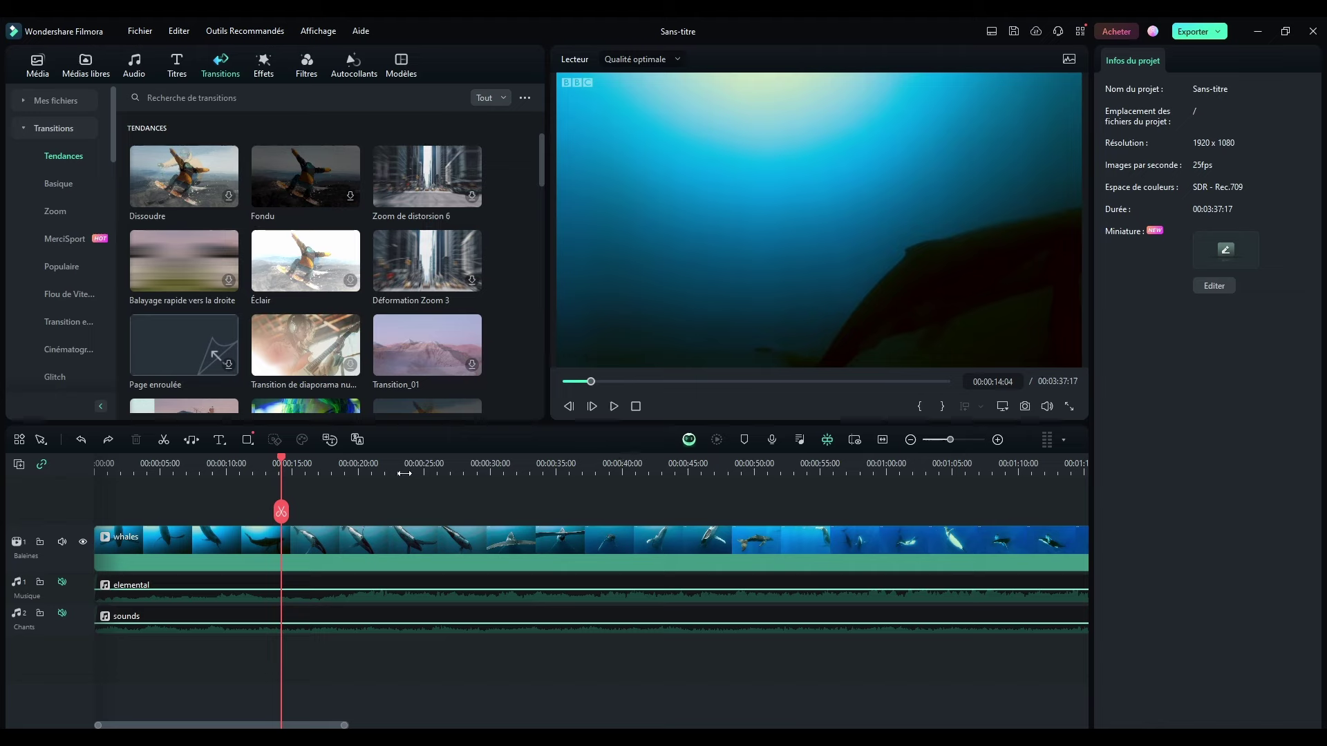
pyautogui.scroll(2, 405, 474)
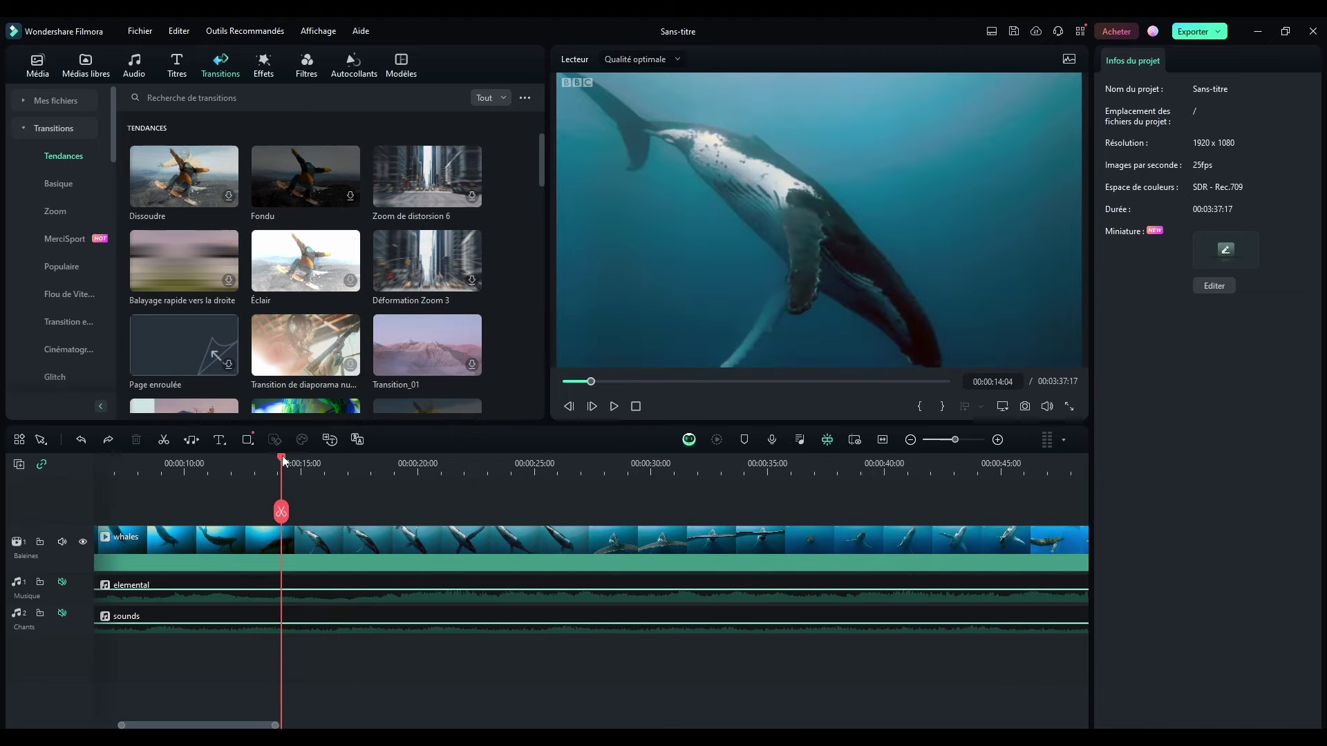
pyautogui.click(281, 512)
pyautogui.moveTo(271, 460); pyautogui.dragTo(231, 459)
pyautogui.click(283, 495)
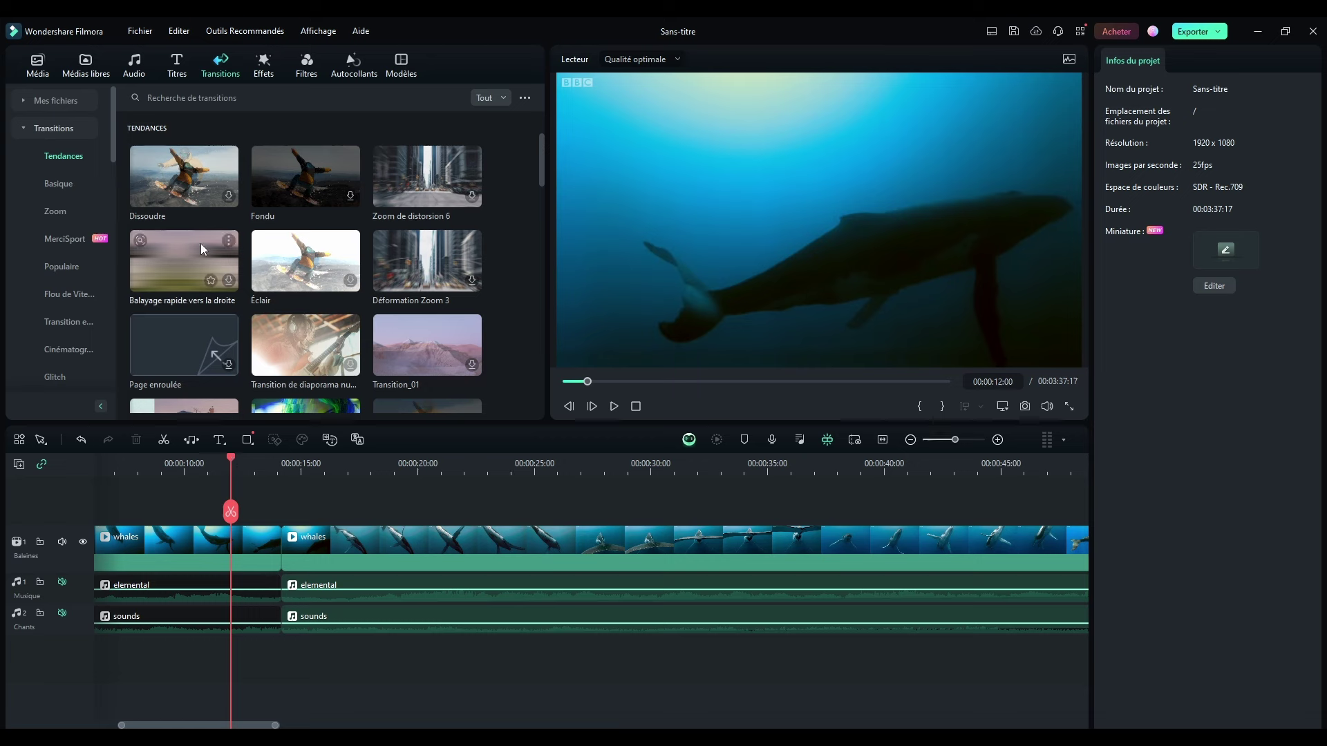
# - Browse the trending transitions and preview Balayage rapide vers la droite and Flou Dissoudre 1
pyautogui.click(167, 273)
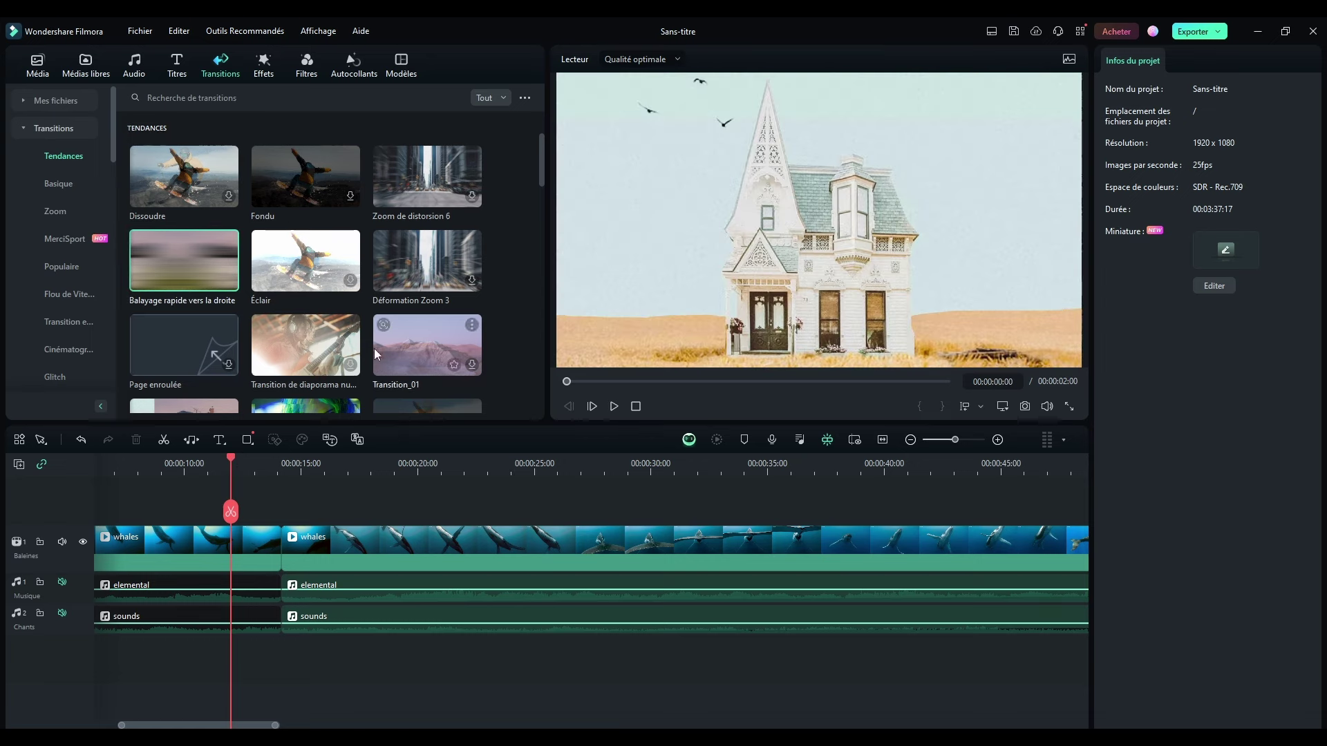
pyautogui.scroll(-3, 378, 304)
pyautogui.click(413, 249)
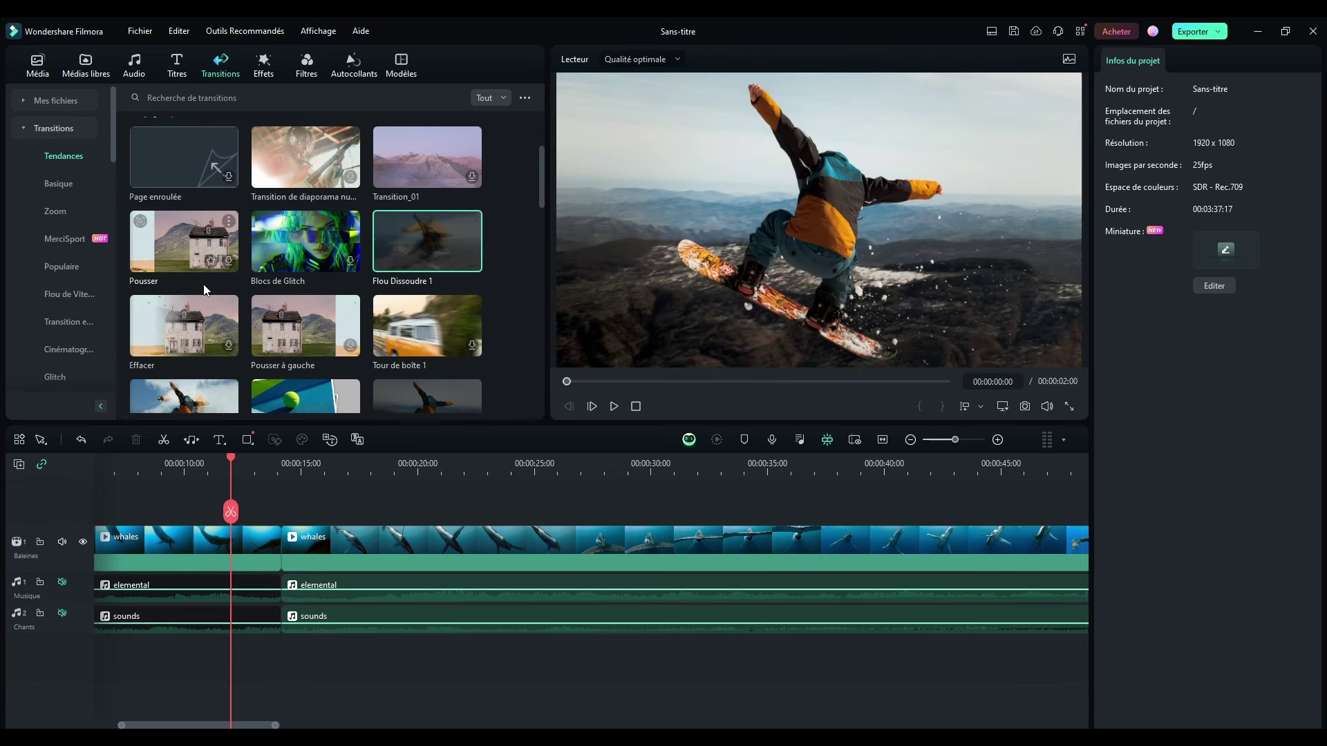
# - Add the Flou Dissoudre 1 transition at the cut between the whales clips, lengthen it to 00:00:07:11, and play back both versions
pyautogui.moveTo(411, 246); pyautogui.dragTo(243, 558)
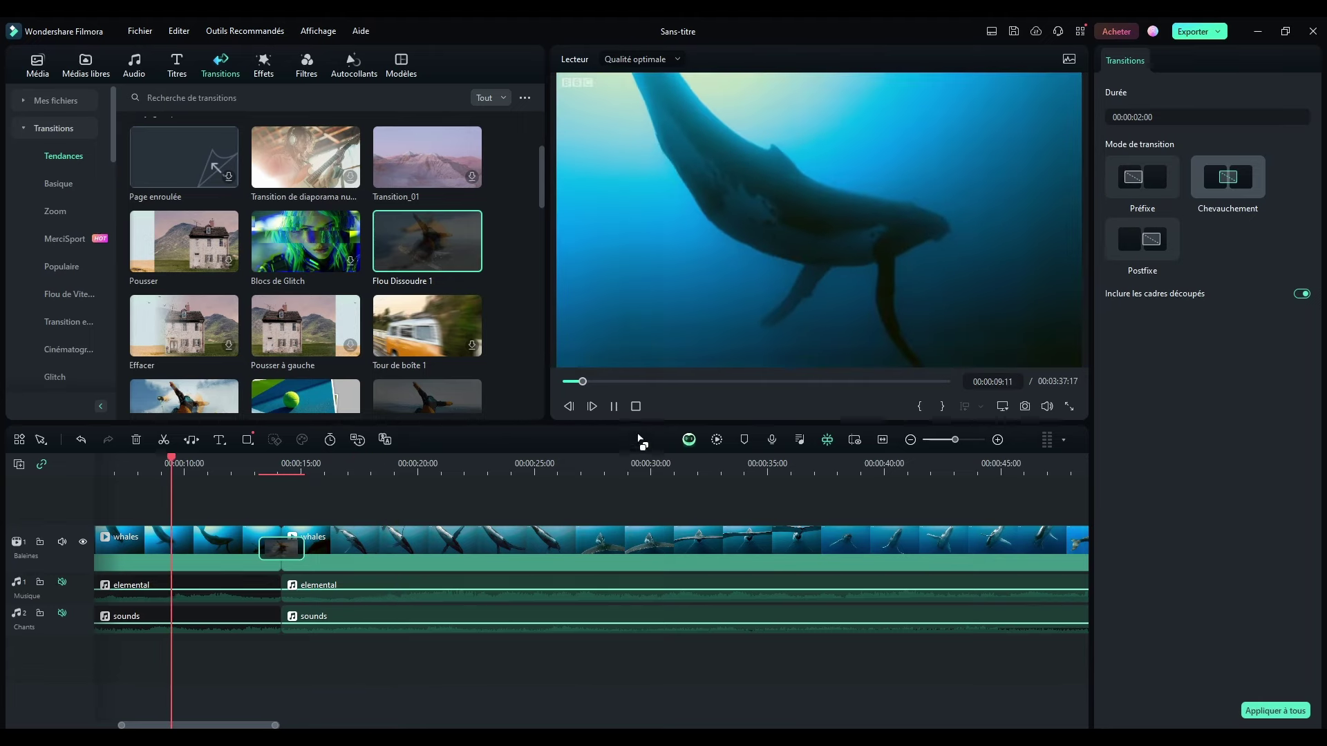
pyautogui.click(636, 407)
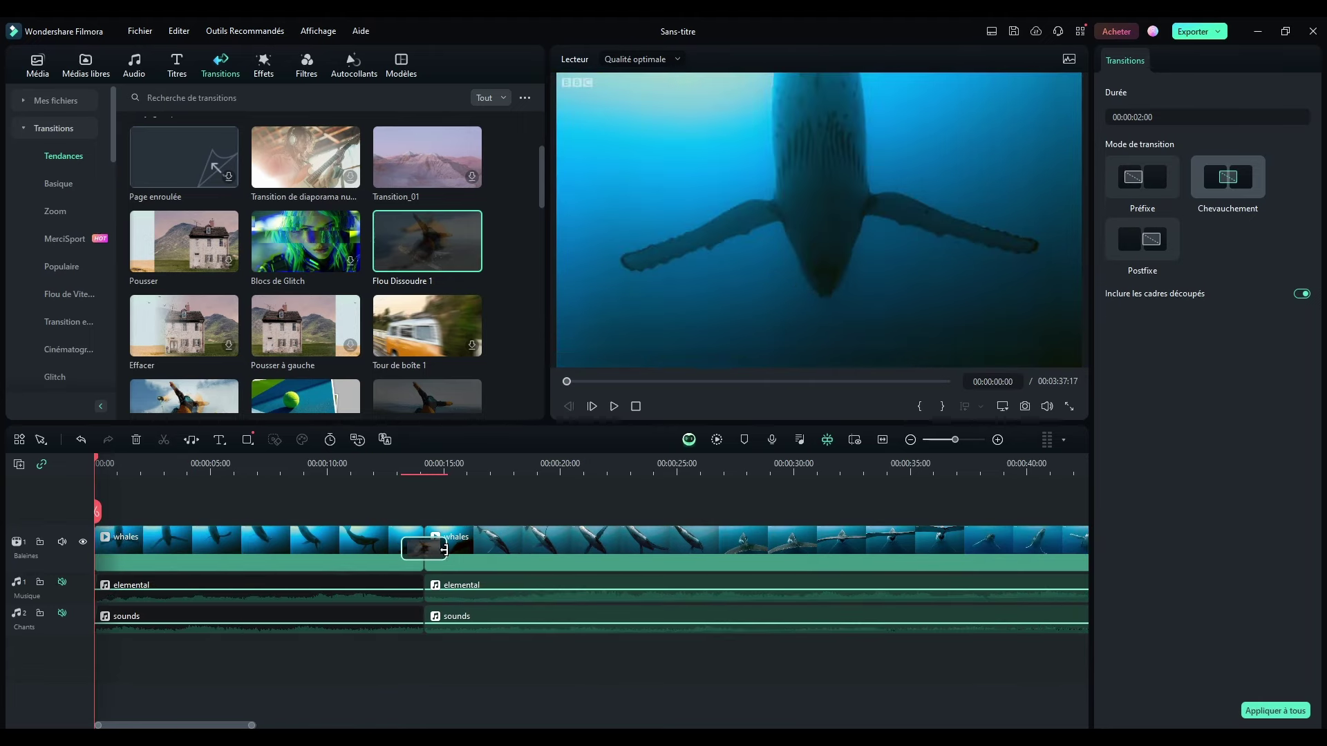
pyautogui.moveTo(445, 550); pyautogui.dragTo(510, 551)
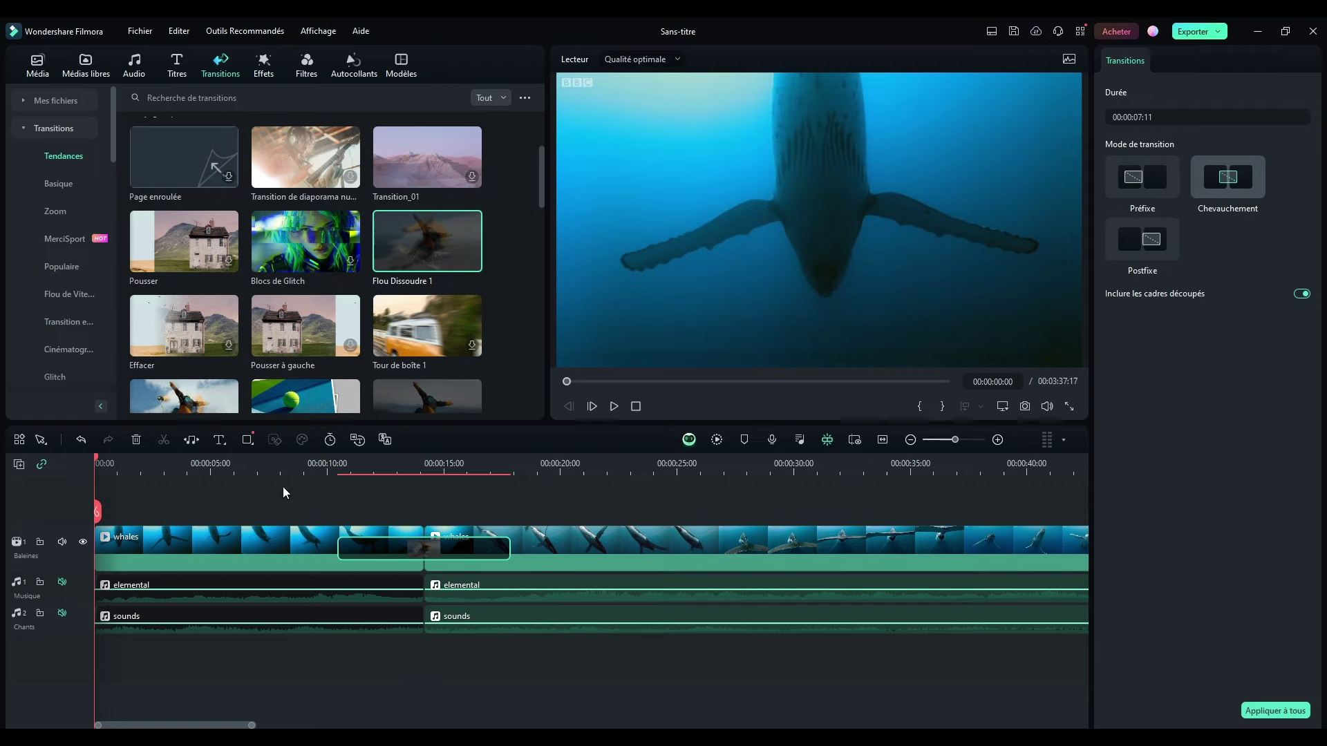
pyautogui.click(262, 464)
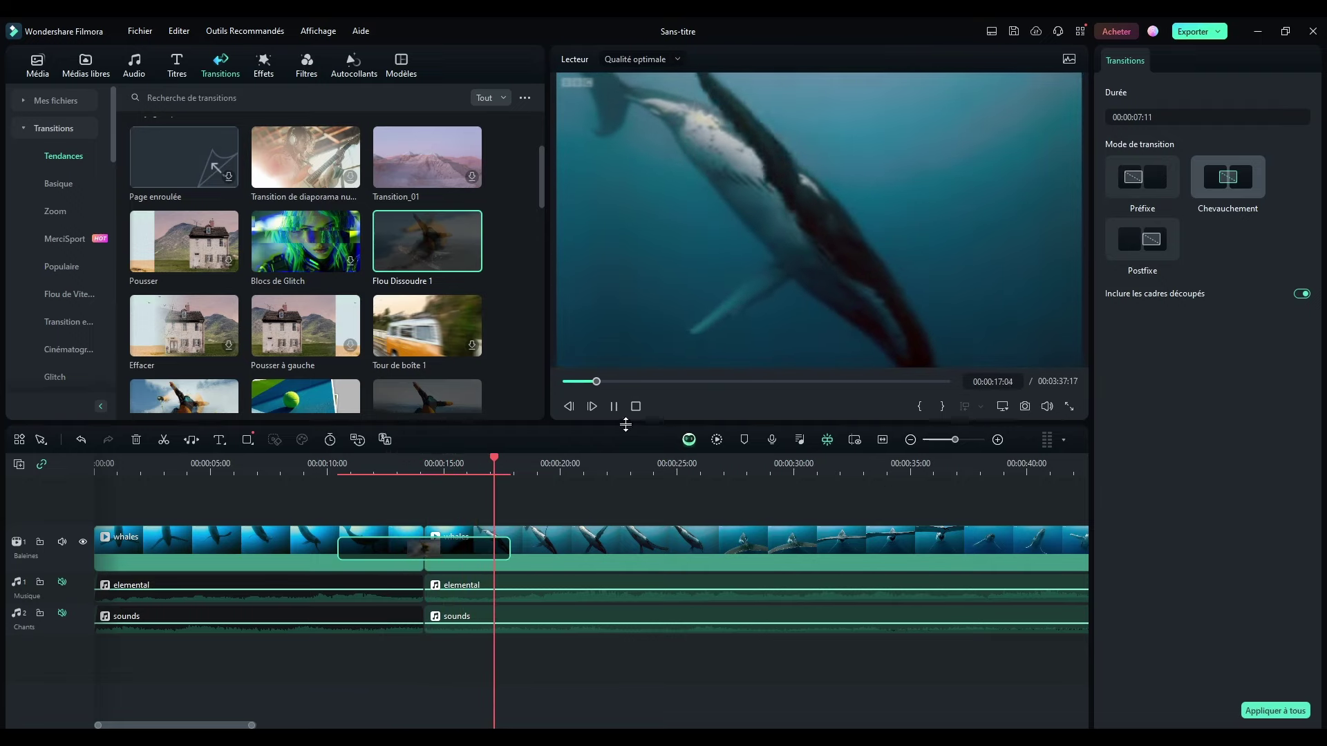
pyautogui.click(635, 406)
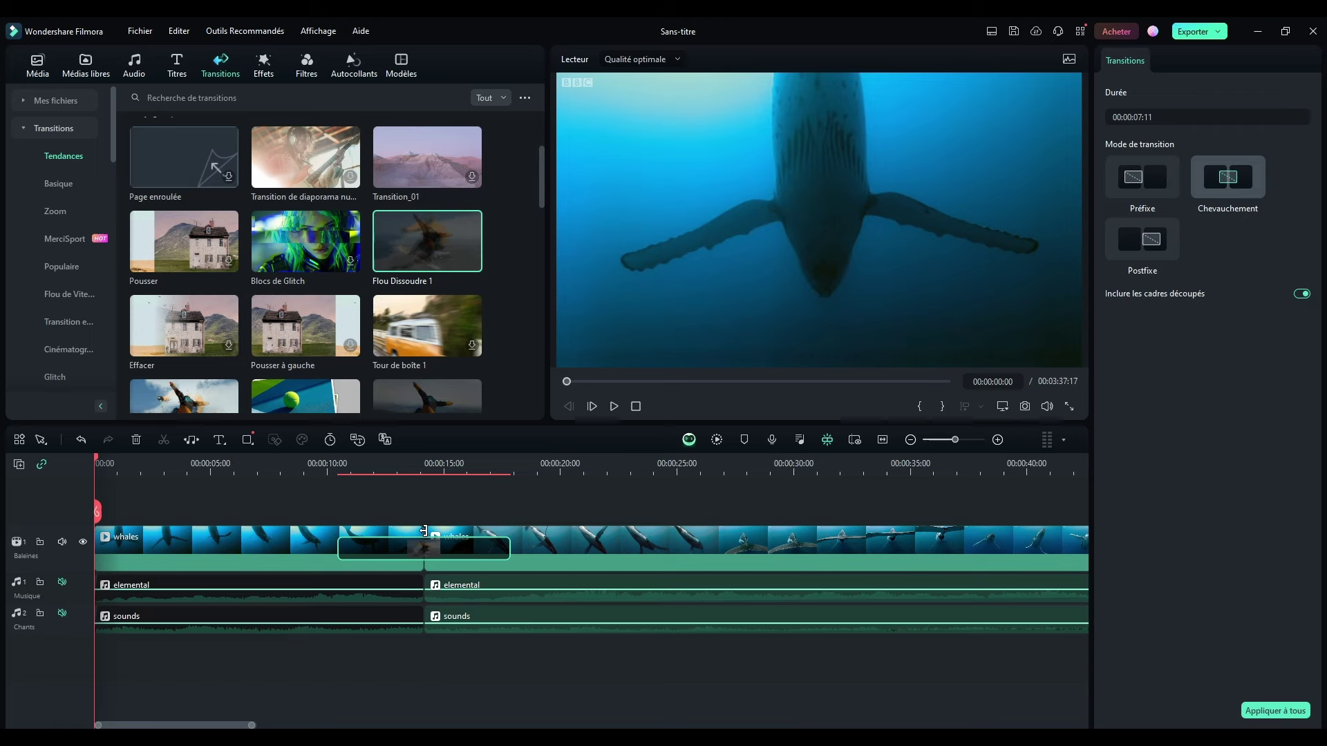
# - Shift the second whales clip later to leave a short gap after the first one, and play back across the gap
pyautogui.moveTo(512, 534); pyautogui.dragTo(584, 530)
pyautogui.moveTo(584, 528); pyautogui.dragTo(583, 529)
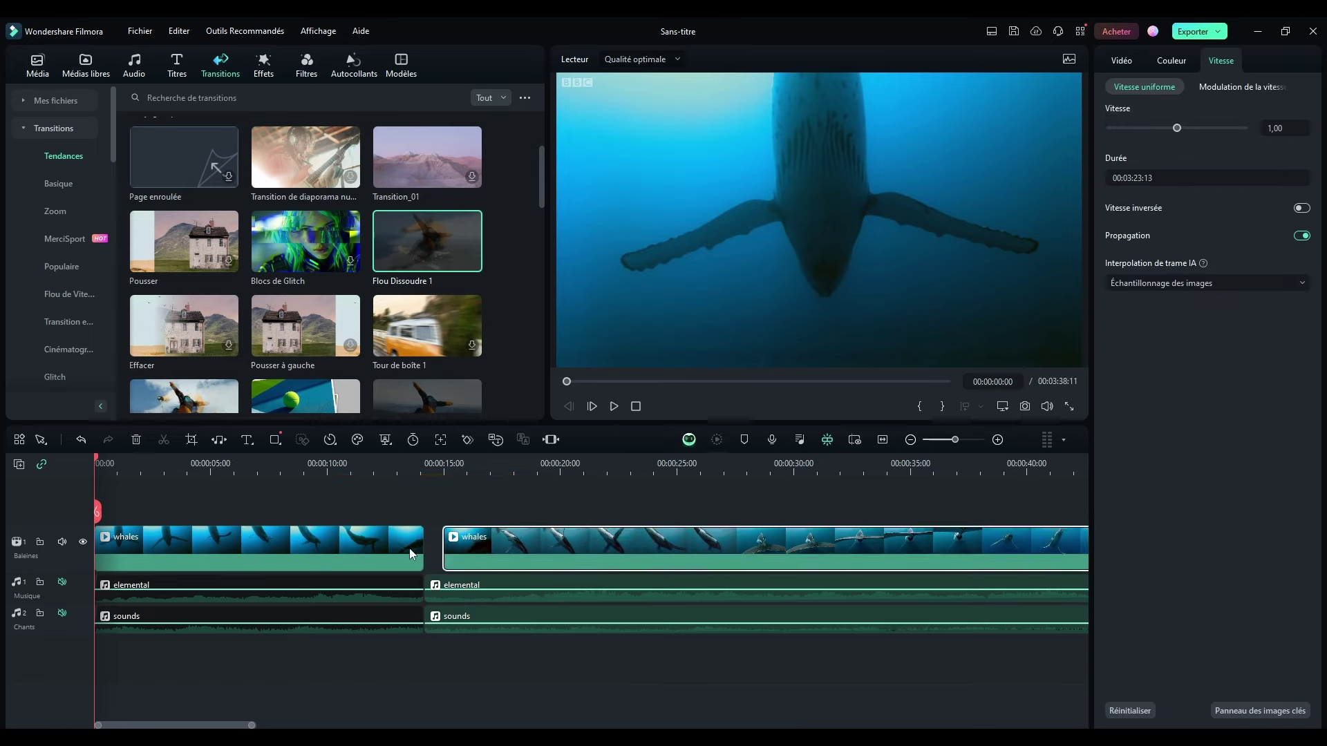
pyautogui.click(438, 492)
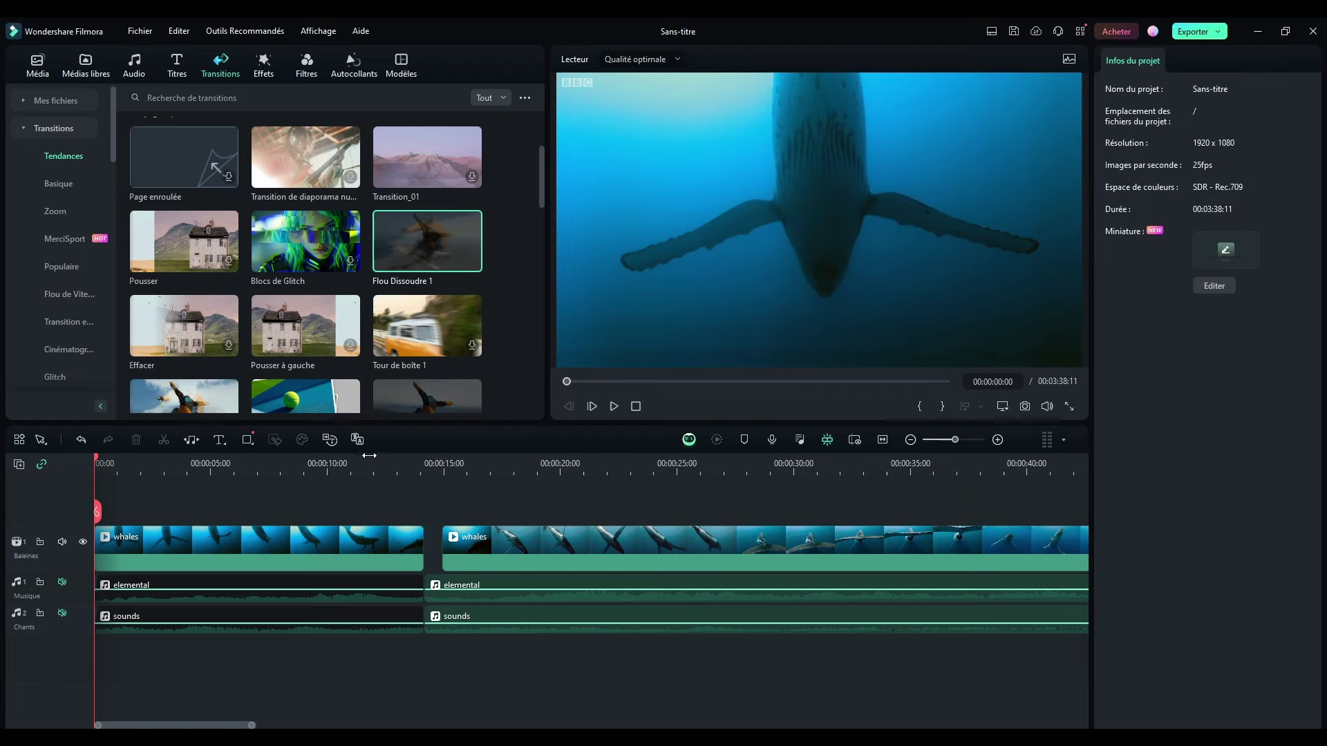
pyautogui.click(397, 461)
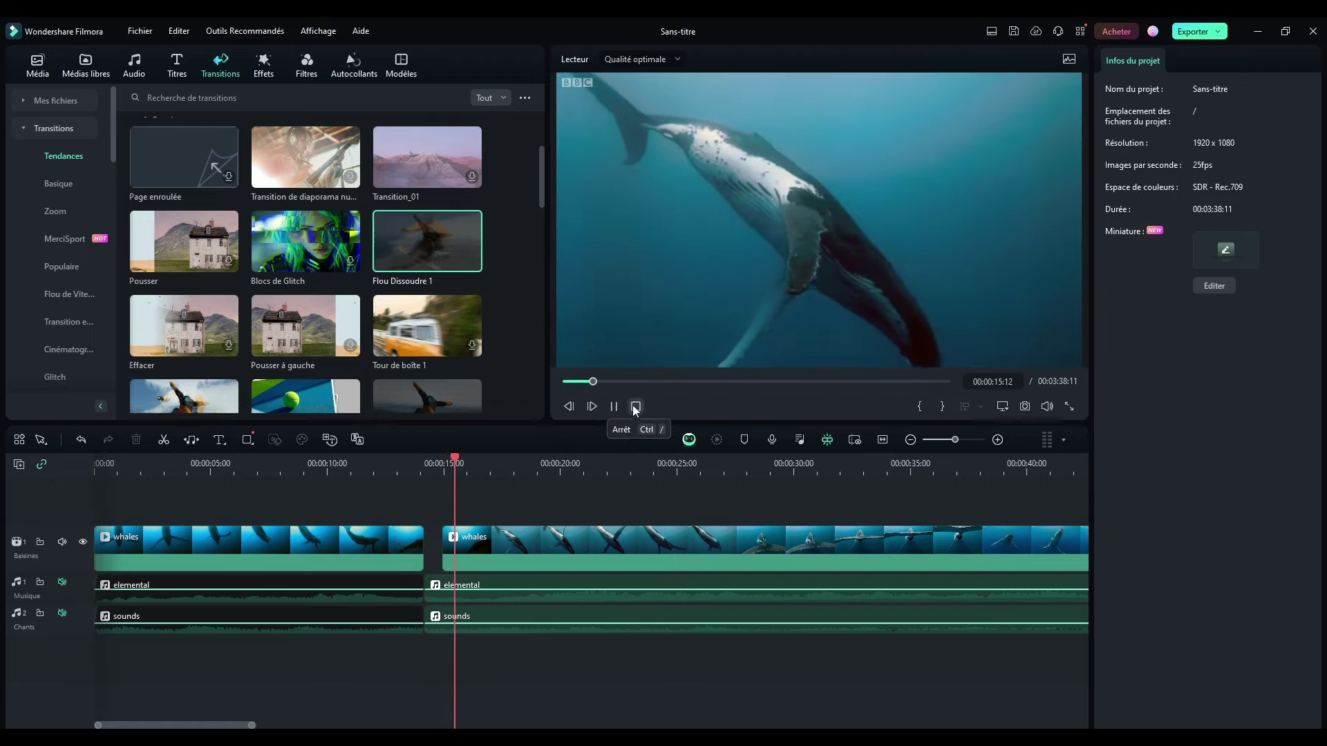
pyautogui.click(635, 407)
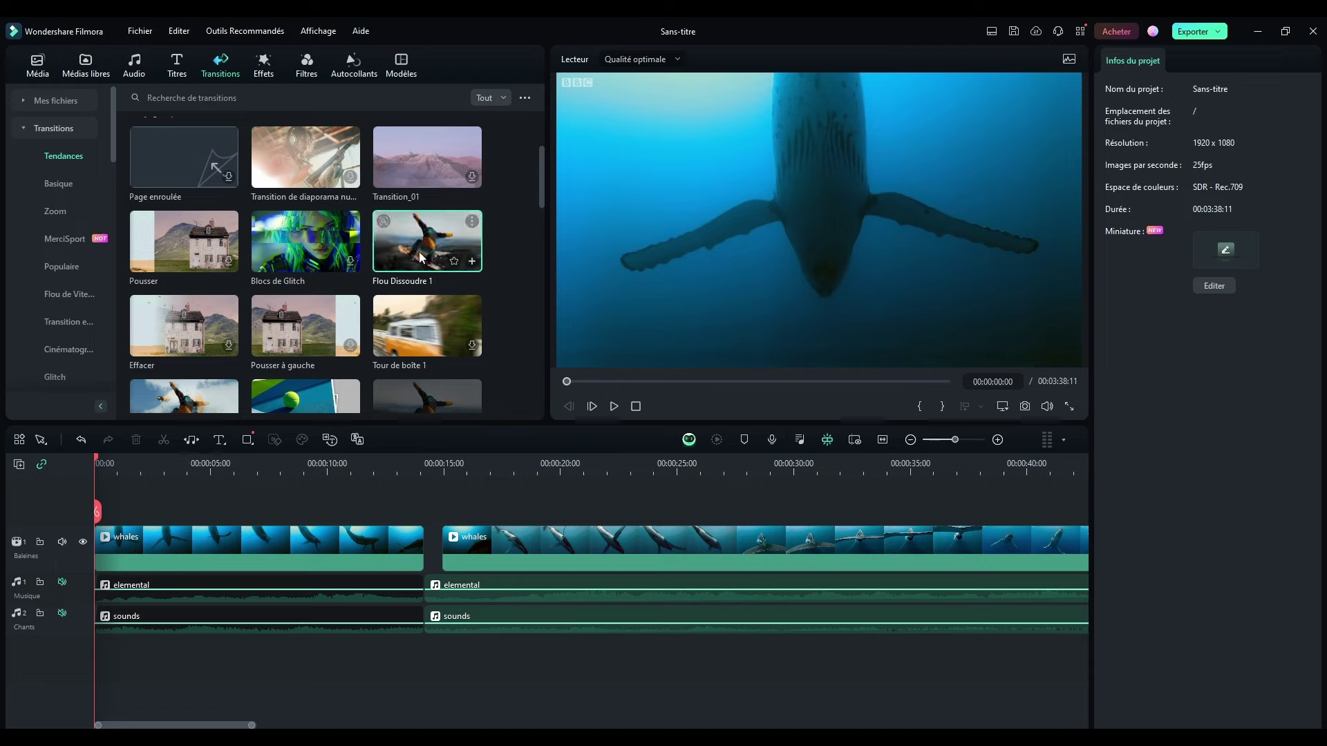
# - Add Flou Dissoudre 1 to the end of the first whales clip and the start of the second, and play back both transitions
pyautogui.moveTo(402, 236); pyautogui.dragTo(424, 546)
pyautogui.moveTo(438, 258); pyautogui.dragTo(455, 544)
pyautogui.click(359, 463)
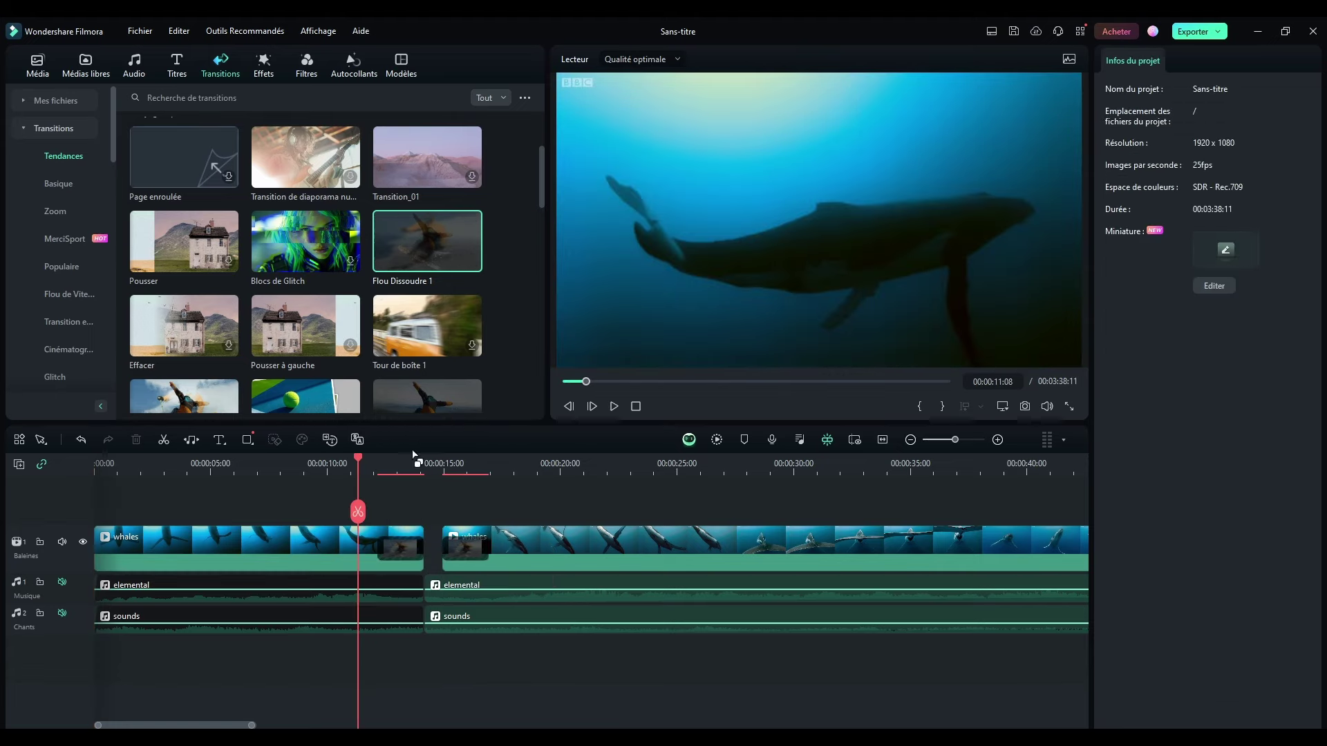
pyautogui.click(613, 408)
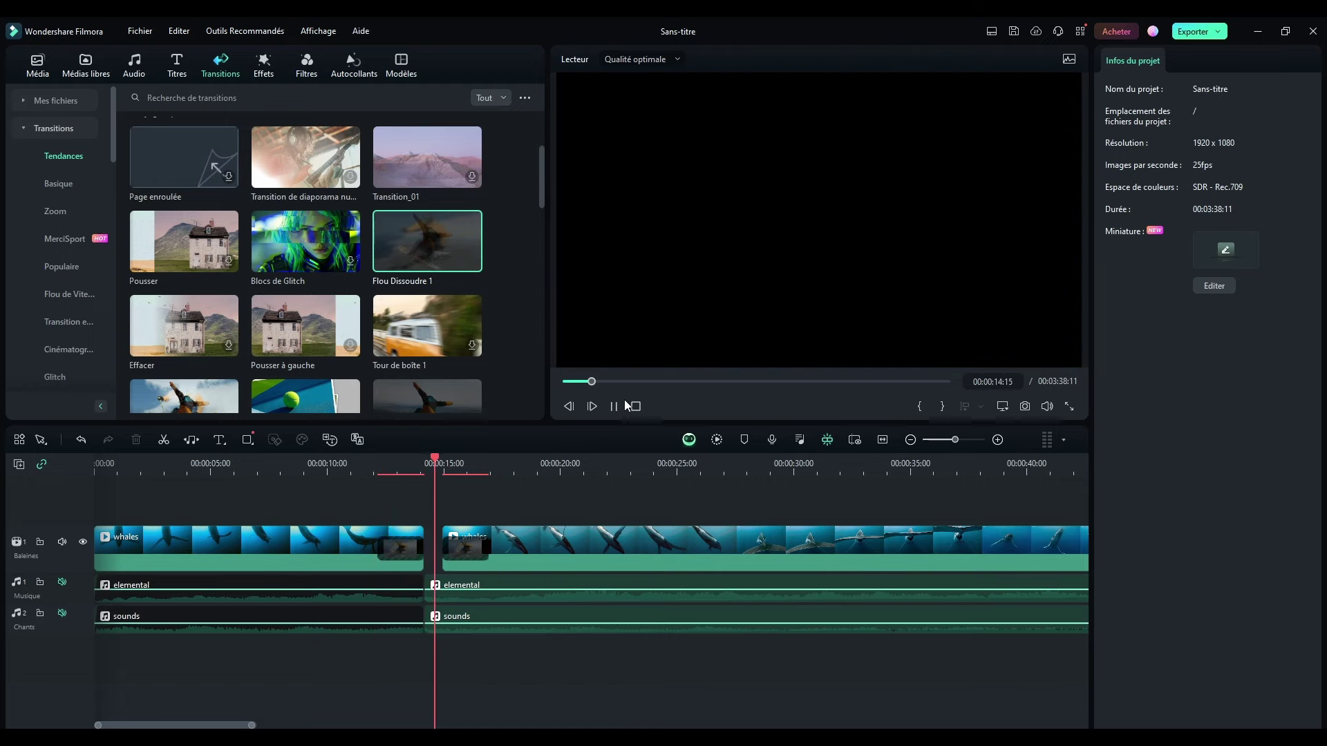
# - Move the second whales clip closer to the first to narrow the gap, and play back the two transitions from 00:00:11:00
pyautogui.scroll(3, 526, 467)
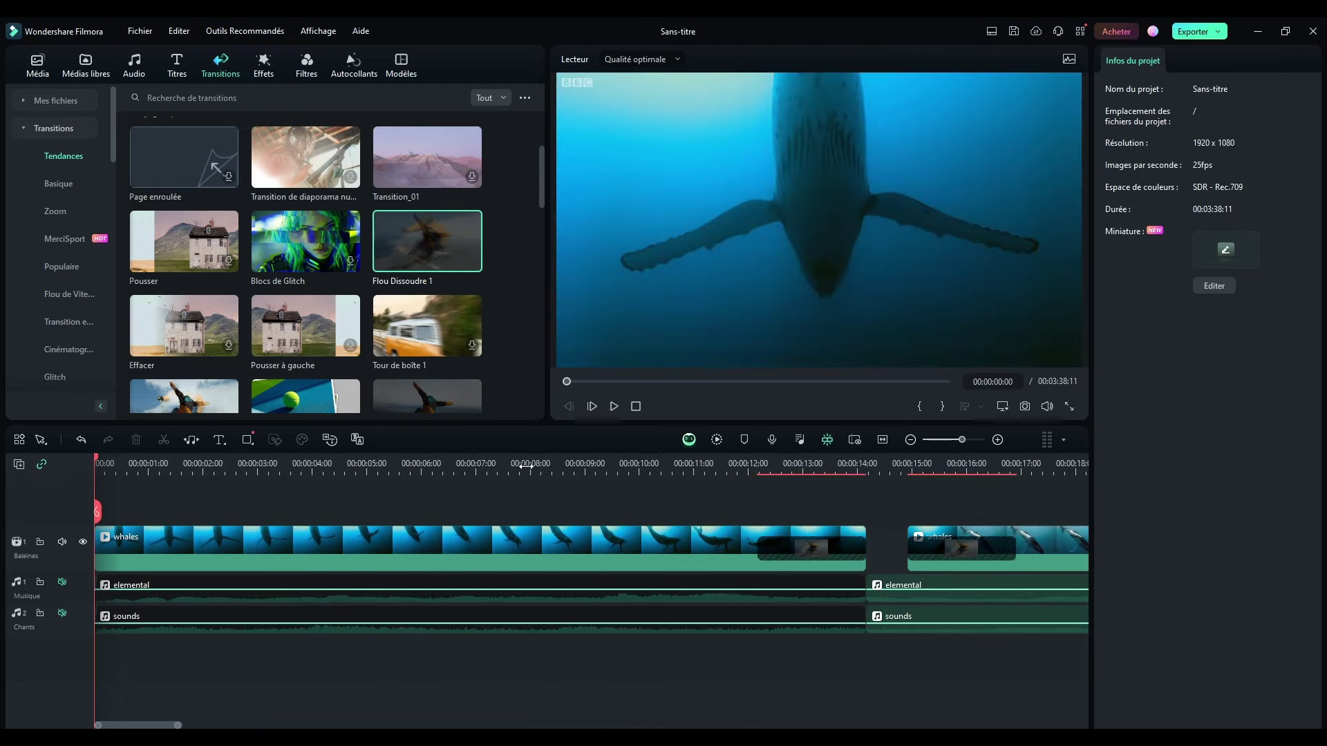
pyautogui.moveTo(1046, 553); pyautogui.dragTo(1022, 546)
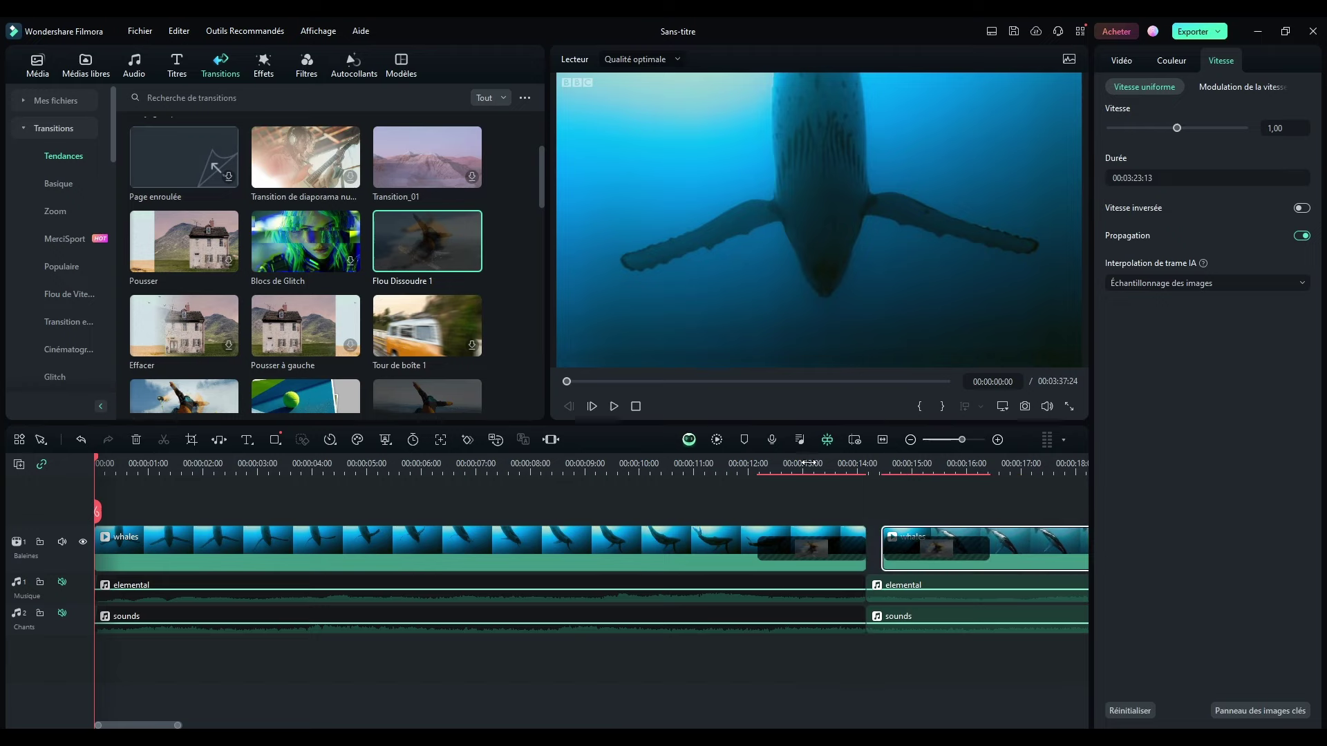
pyautogui.click(693, 464)
pyautogui.moveTo(629, 458); pyautogui.dragTo(522, 463)
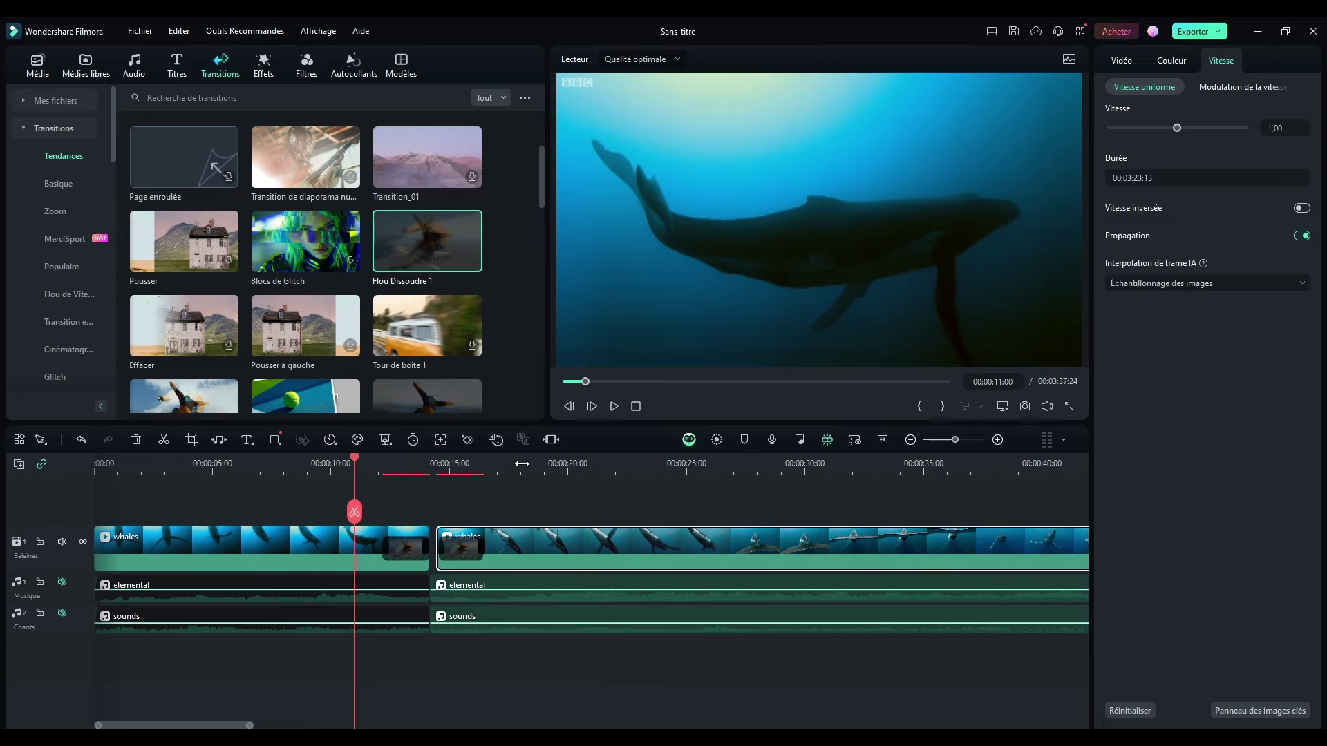
pyautogui.click(613, 407)
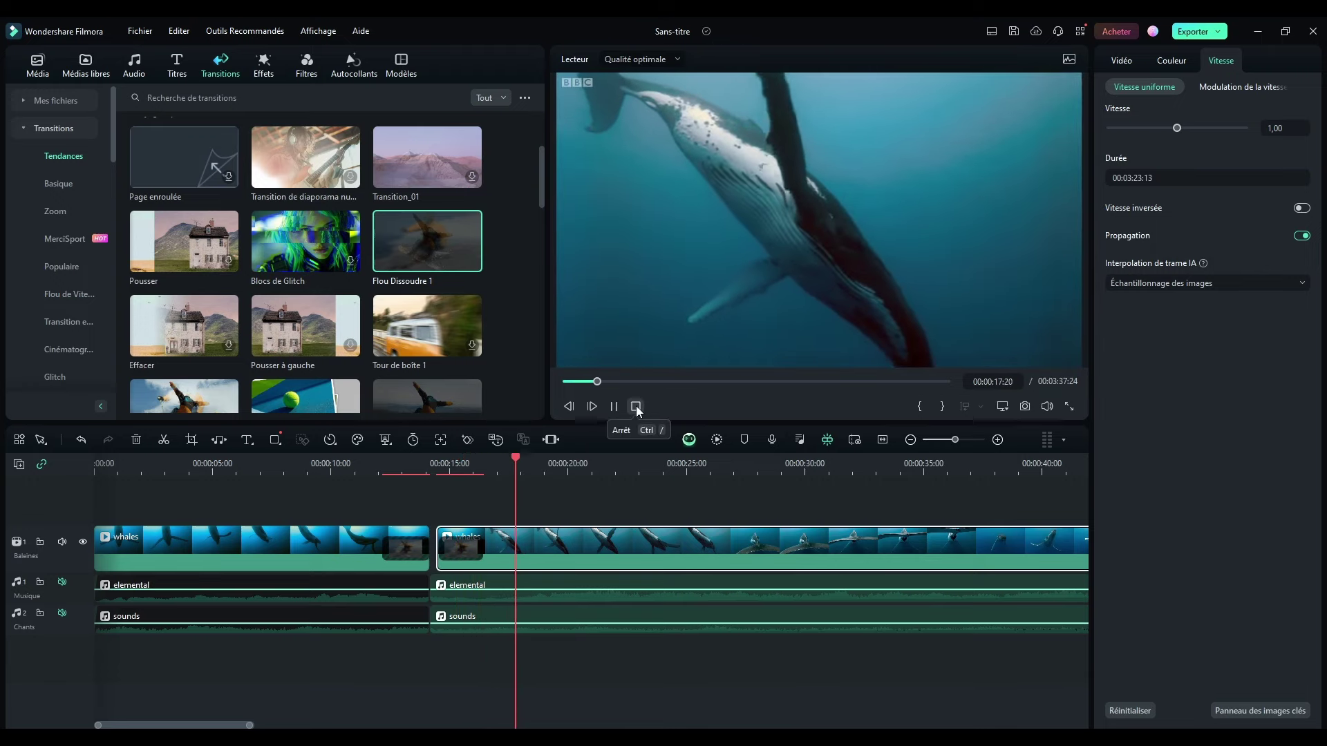
pyautogui.click(637, 407)
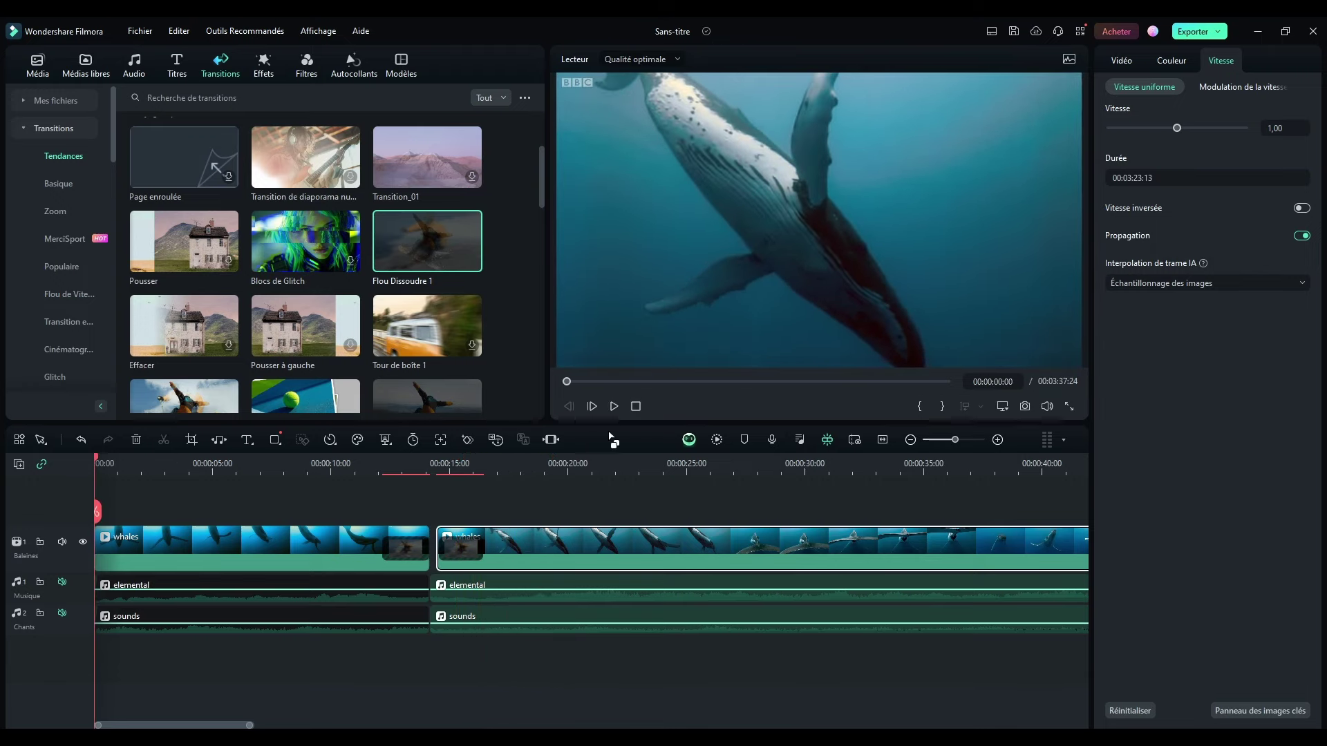
# - Undo the transitions, the clip moves and the split so that each track holds one continuous clip
pyautogui.click(420, 555)
pyautogui.hotkey('ctrl', 'z')
pyautogui.hotkey('ctrl', 'z')
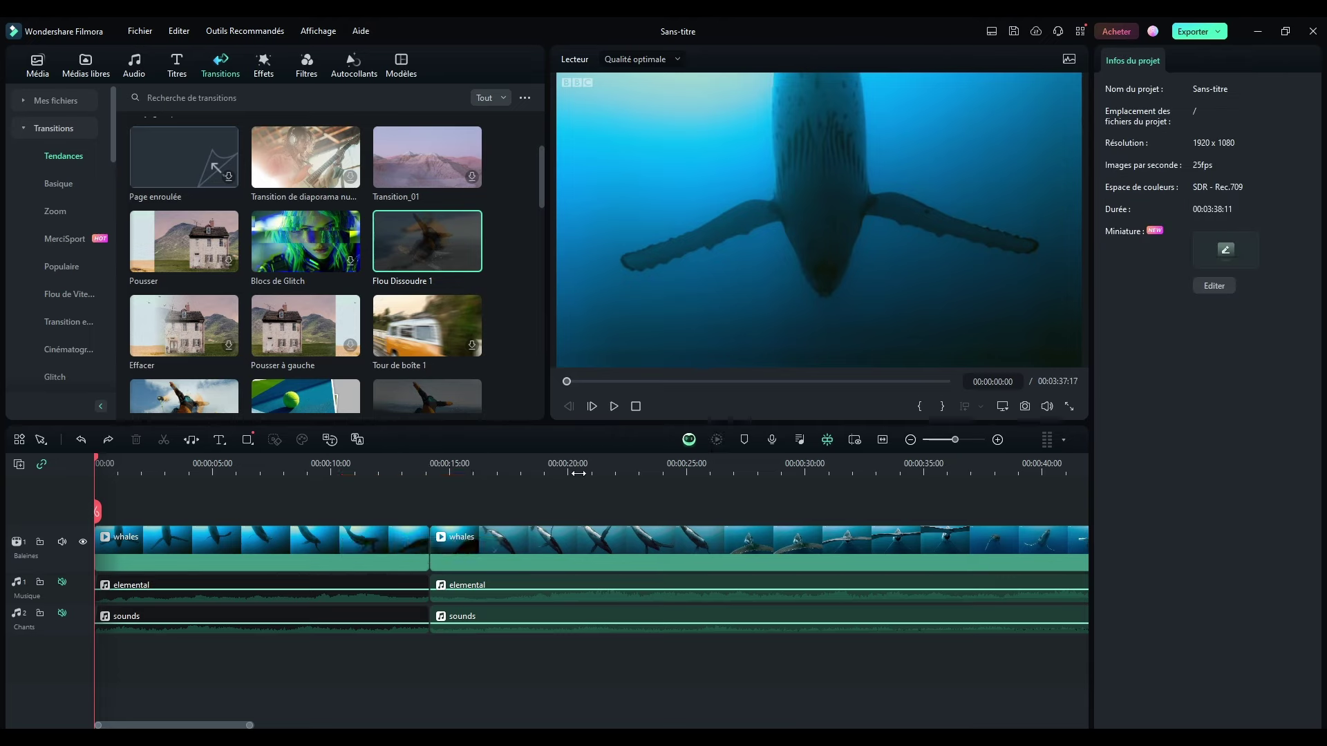
pyautogui.hotkey('ctrl', 'z')
# - Browse the full list of trending transitions and preview Évaporer 1
pyautogui.scroll(-2, 417, 345)
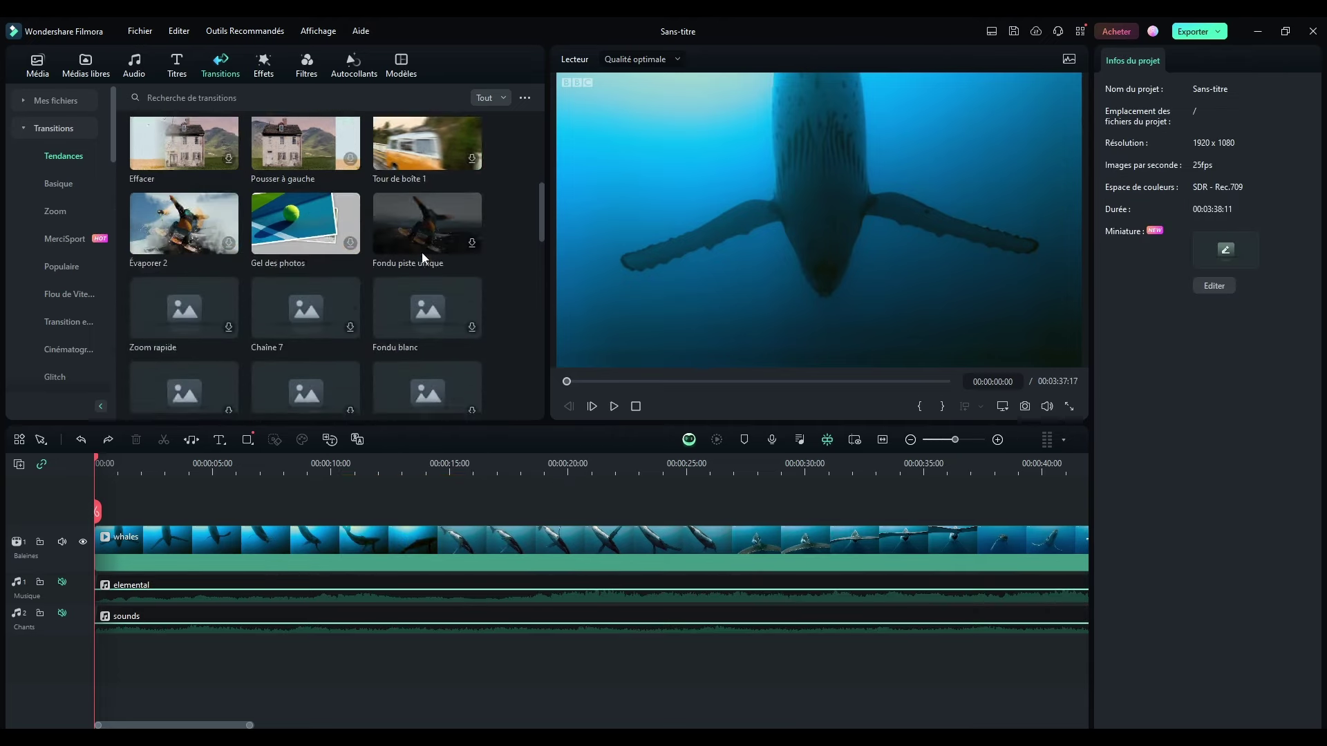
pyautogui.scroll(4, 421, 246)
pyautogui.scroll(2, 318, 300)
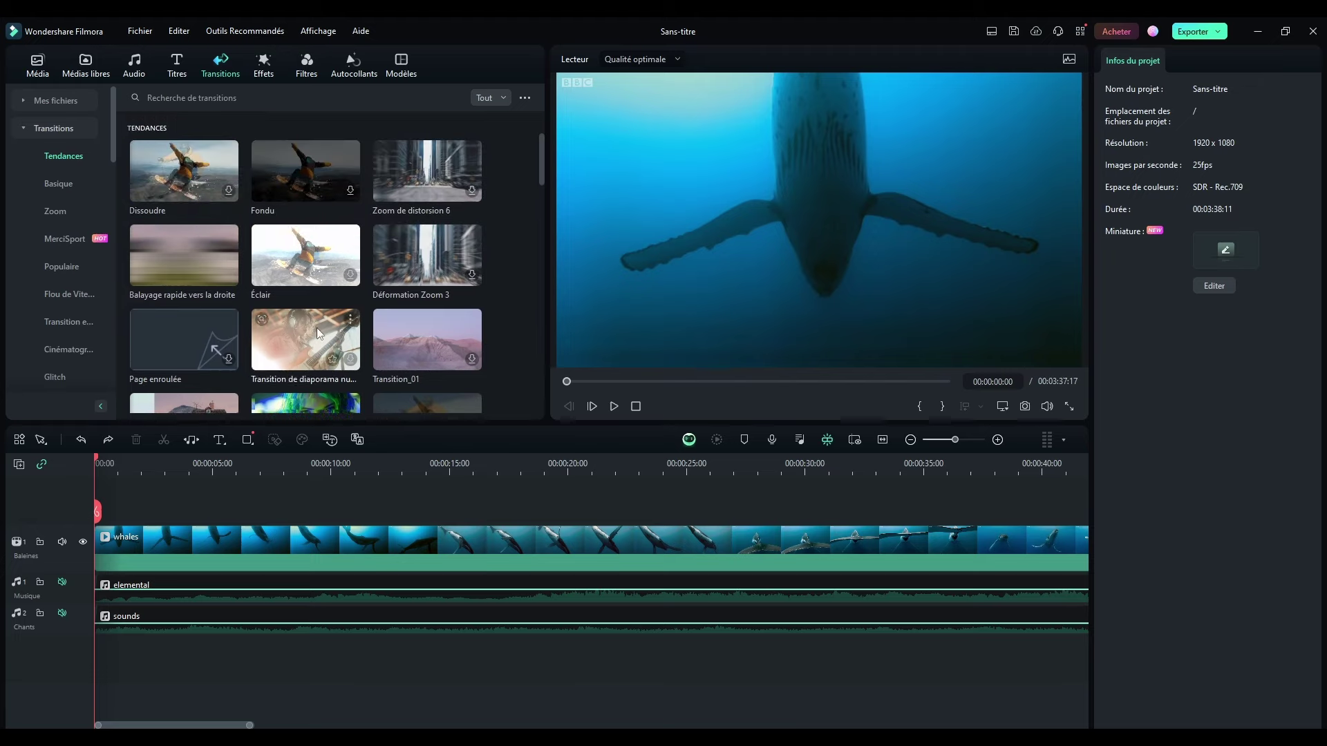
pyautogui.scroll(-10, 289, 179)
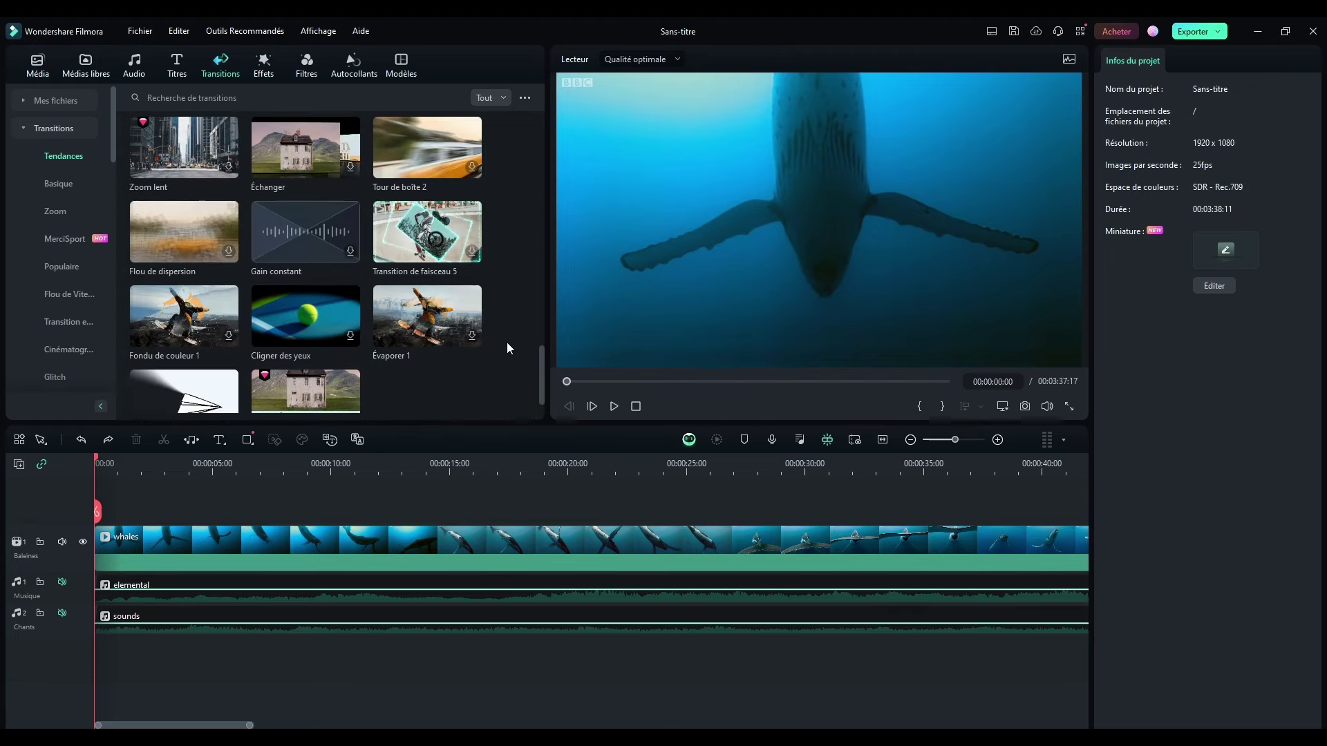
pyautogui.click(395, 308)
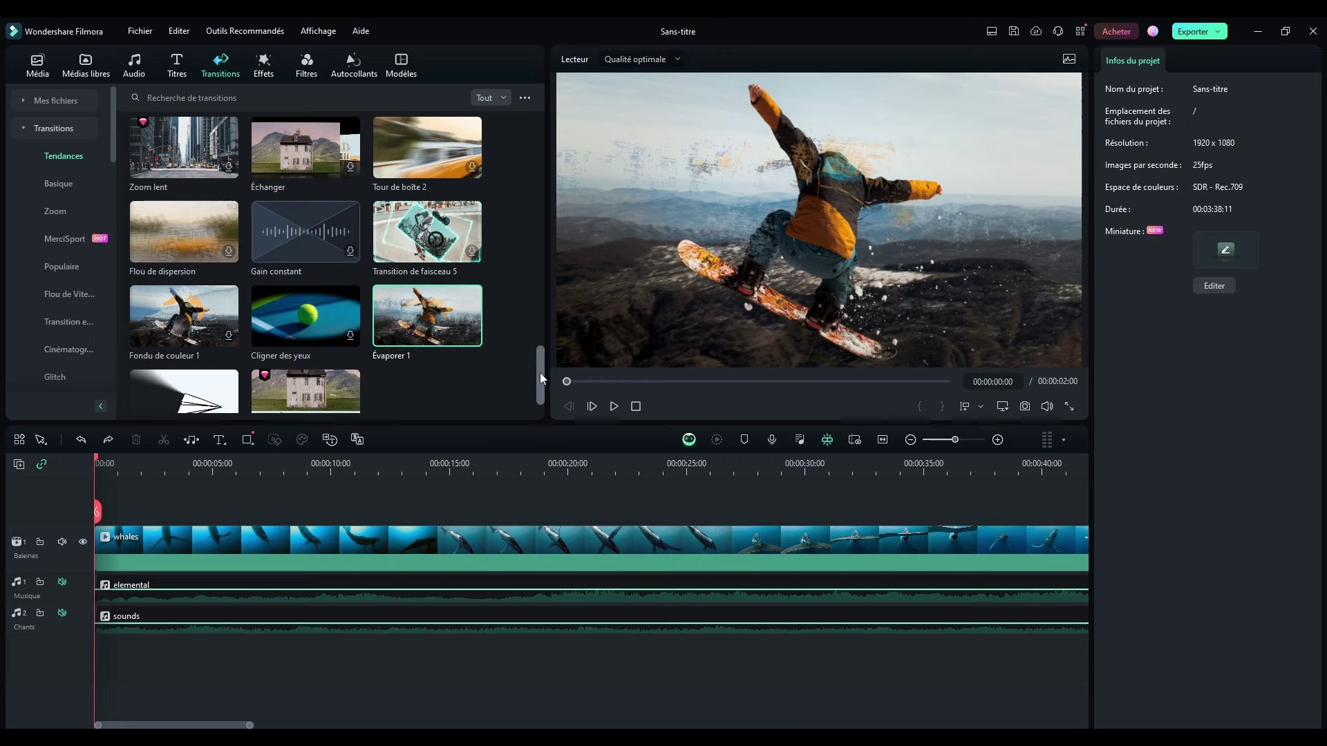
pyautogui.moveTo(540, 372); pyautogui.dragTo(582, 95)
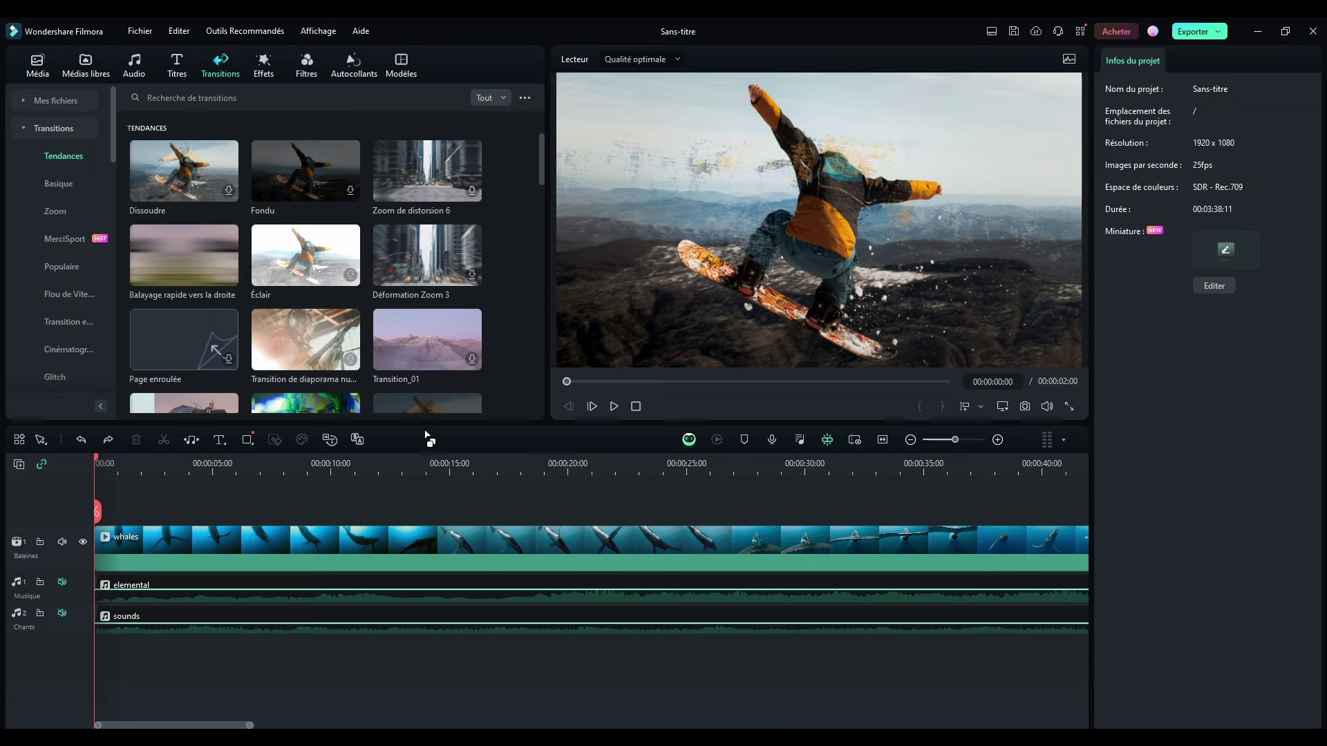
# - Show the titles library, preview the Titre néon 09 title and browse the other trending titles
pyautogui.click(177, 65)
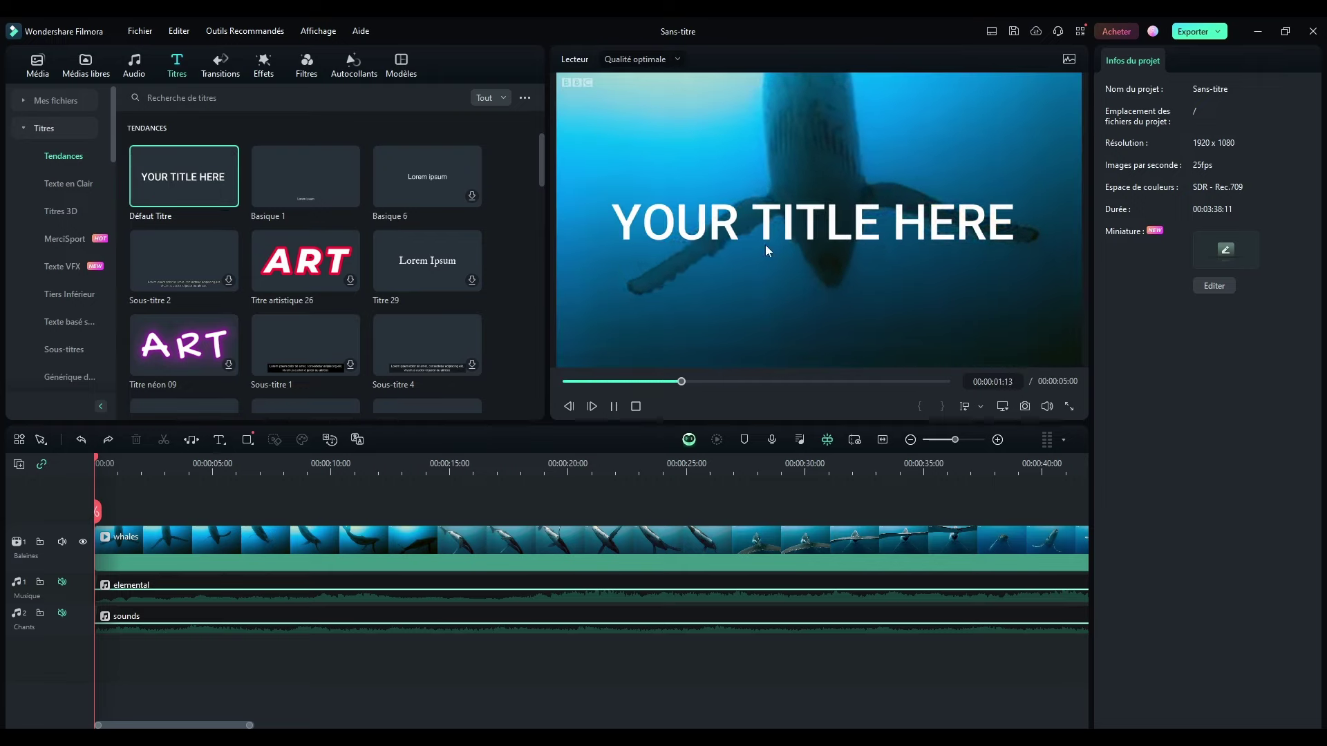
pyautogui.click(189, 340)
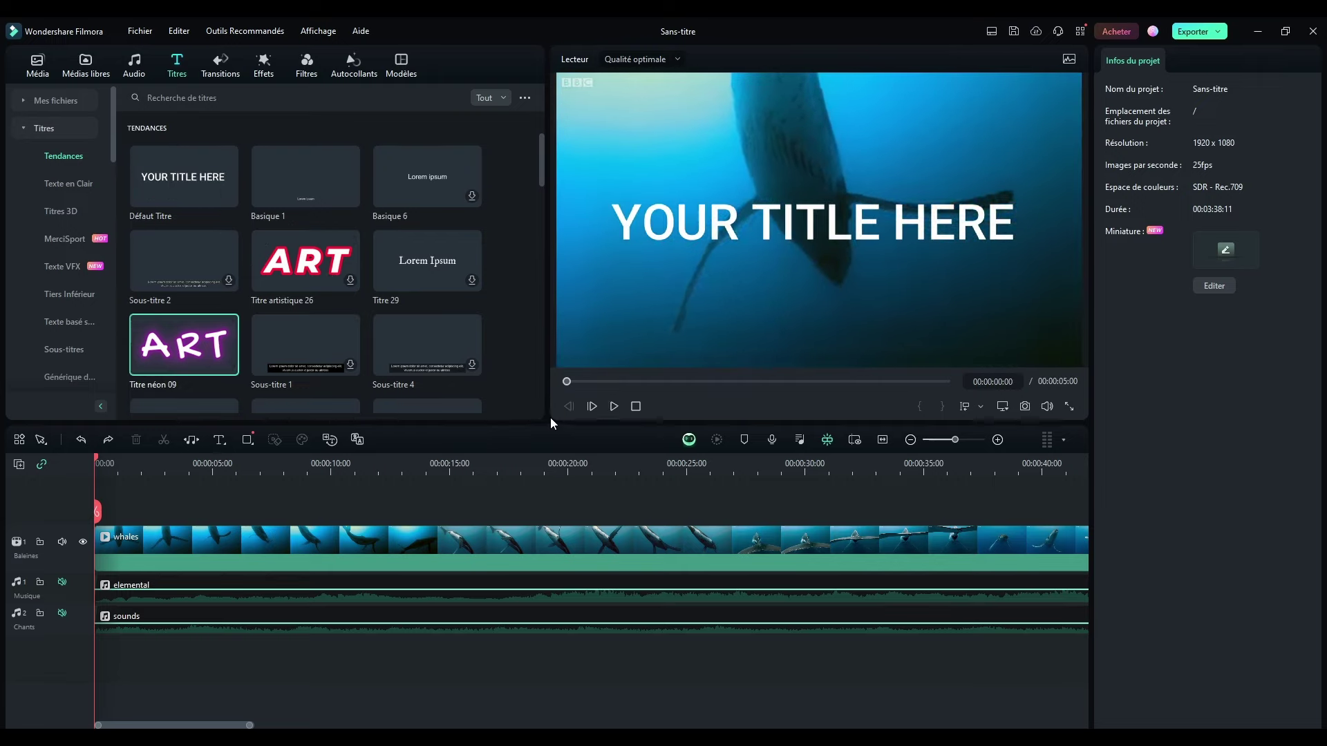
pyautogui.moveTo(539, 162); pyautogui.dragTo(545, 239)
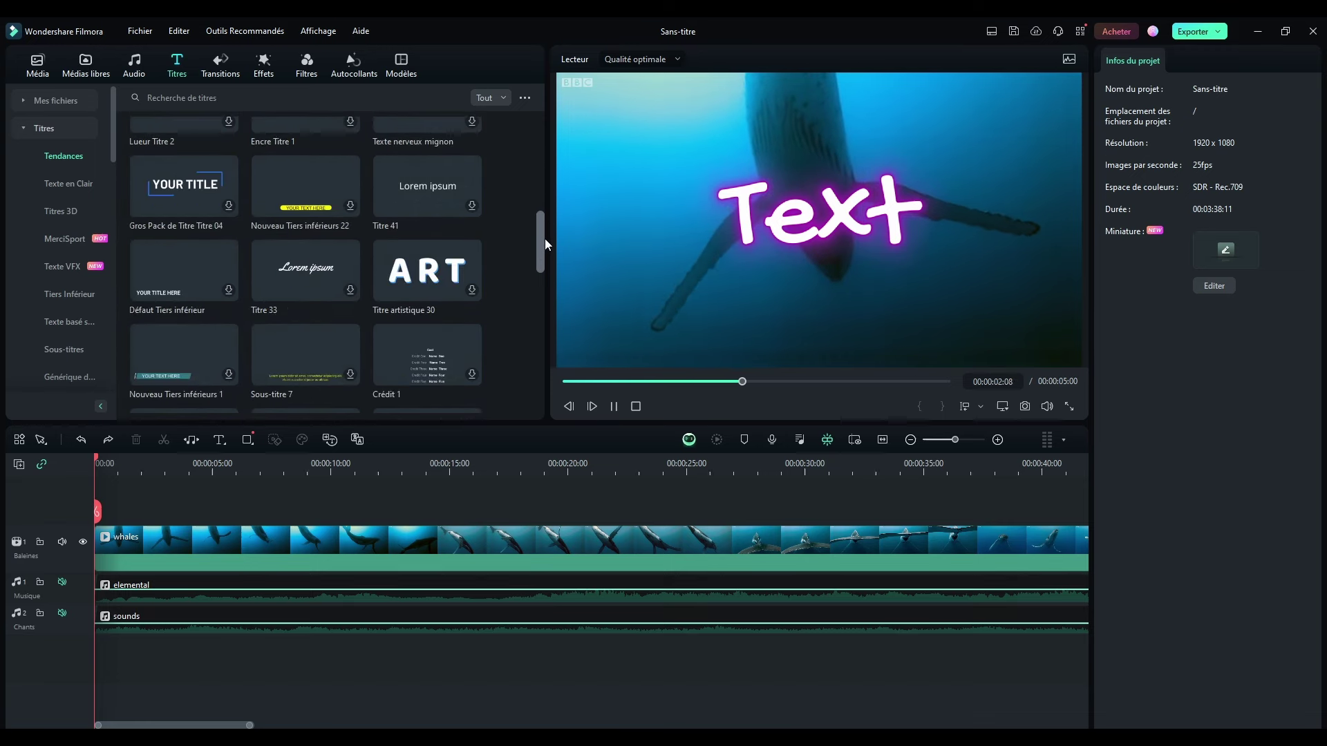
# - Preview the "La vie agréable" title from Texte en Clair and place it above the whales clip at the start of the timeline
pyautogui.click(60, 184)
pyautogui.click(203, 277)
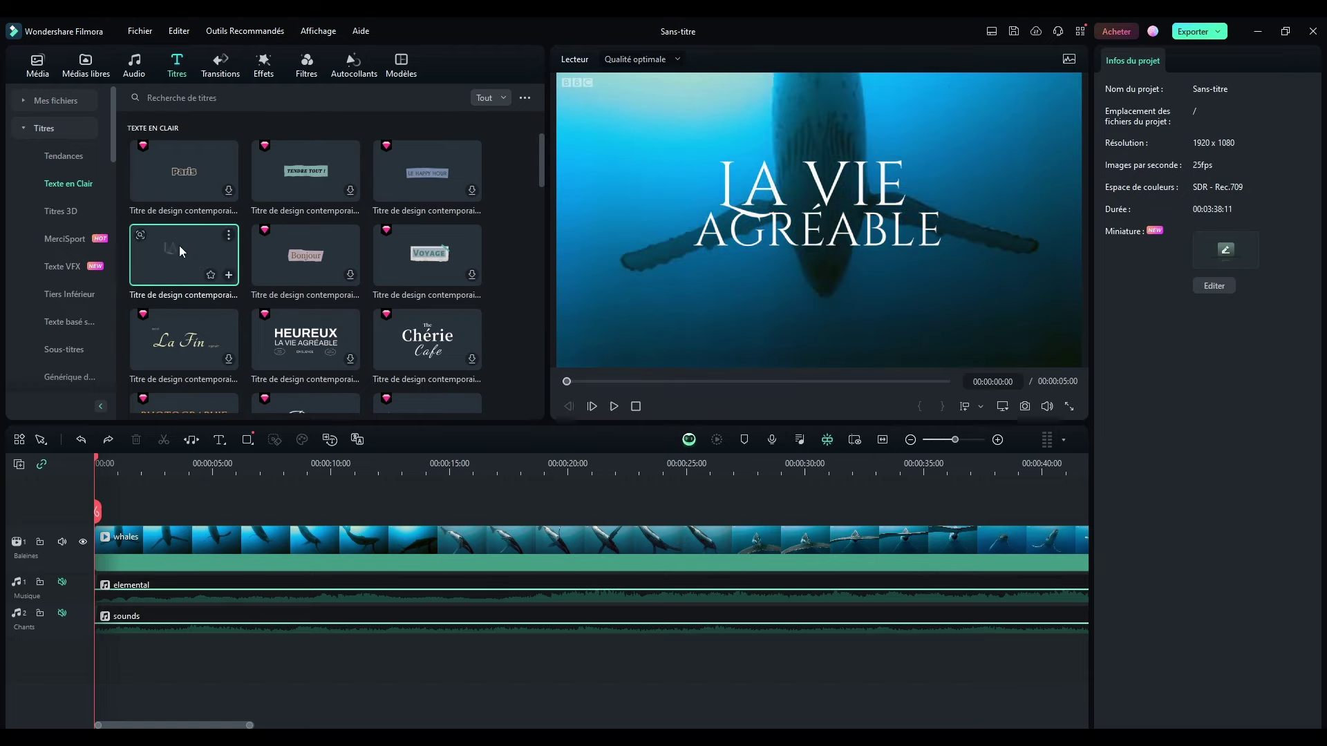
pyautogui.moveTo(179, 246); pyautogui.dragTo(102, 511)
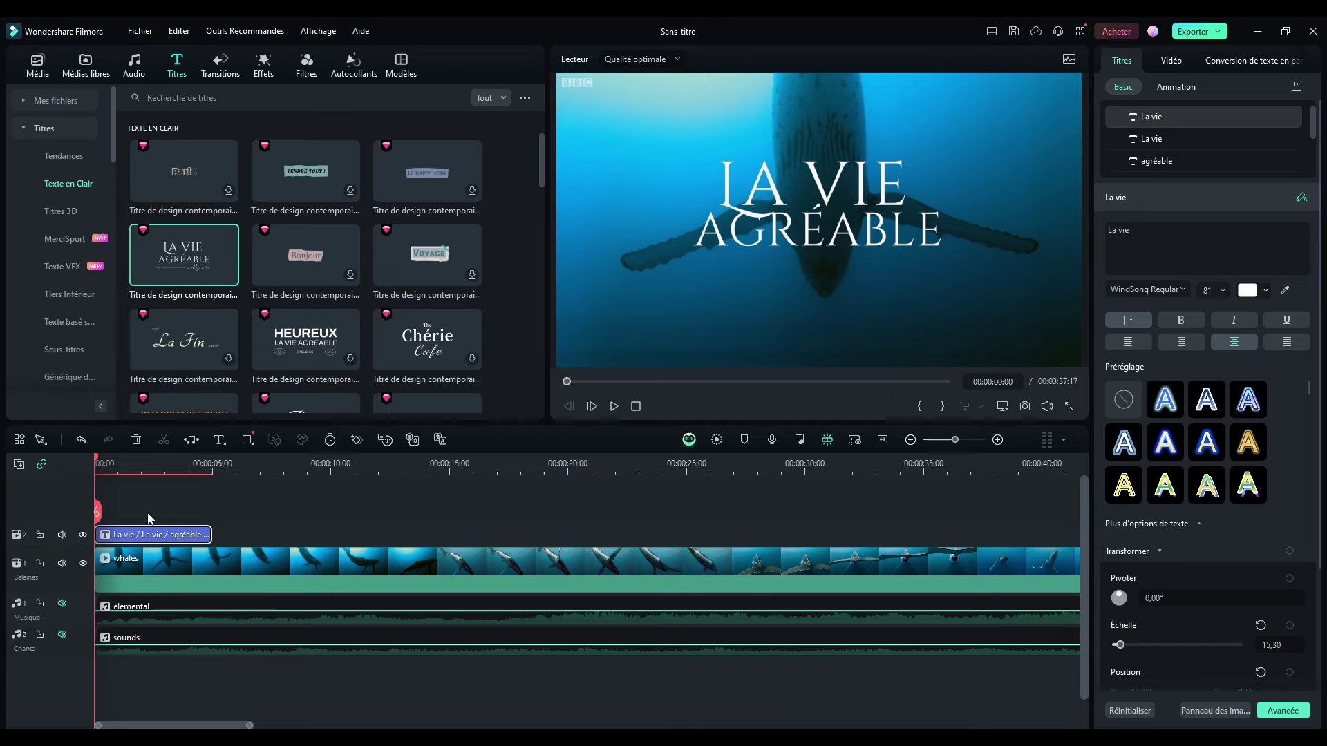
# - Look through the Titres 3D category and preview Titre gothique rétro 3D and Titre de pierre 3D 01
pyautogui.click(61, 211)
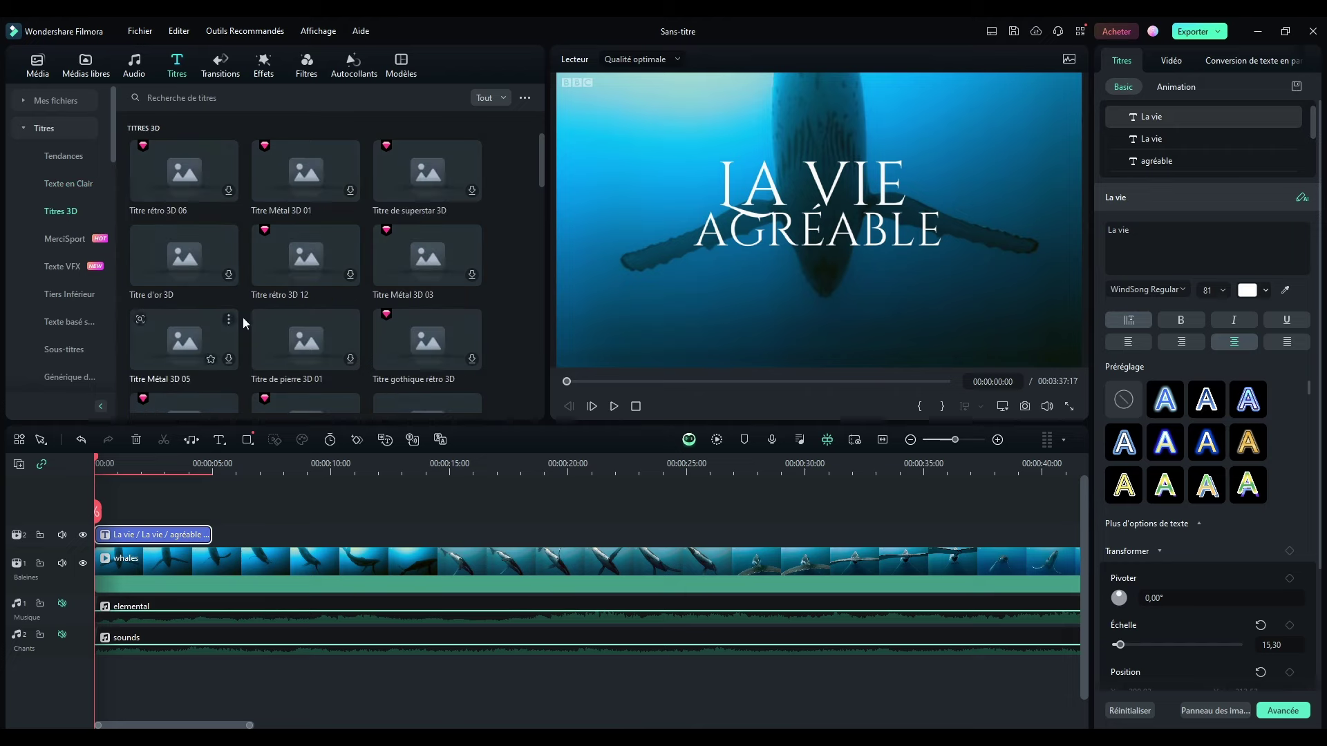
pyautogui.click(394, 320)
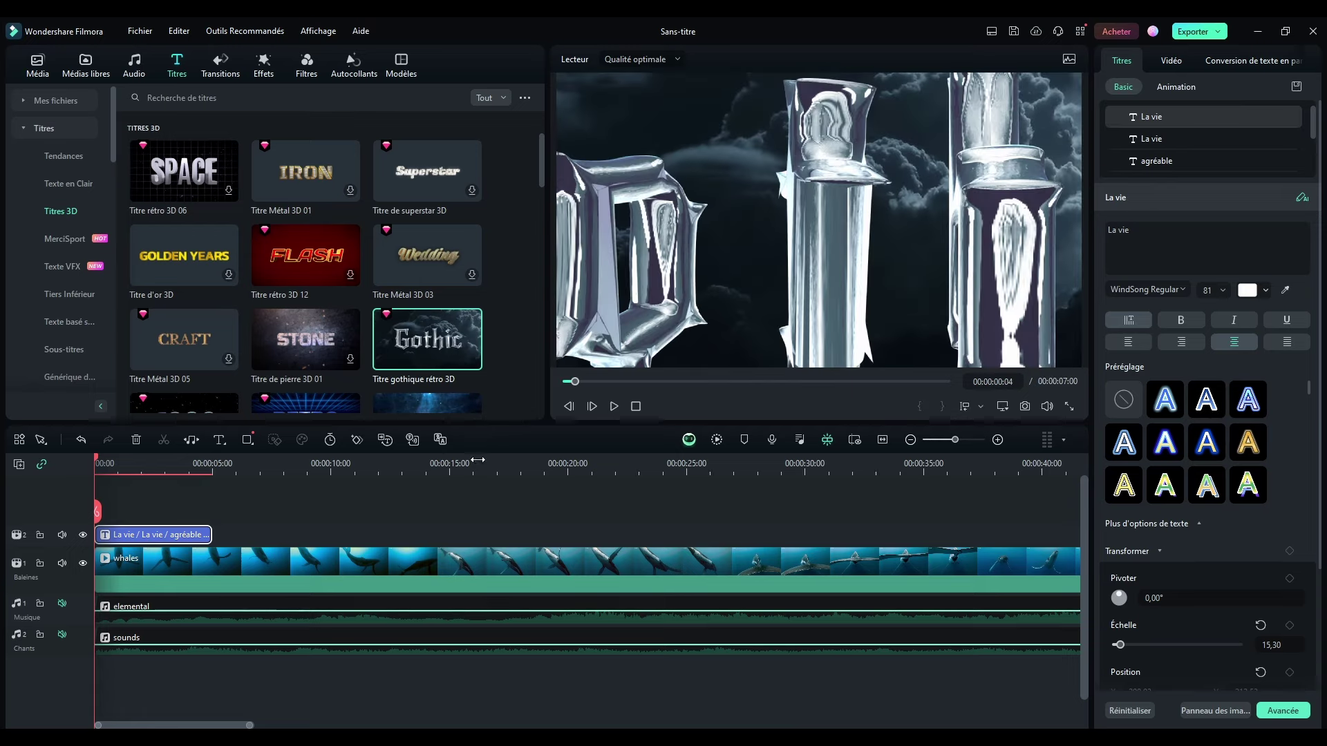
pyautogui.click(614, 406)
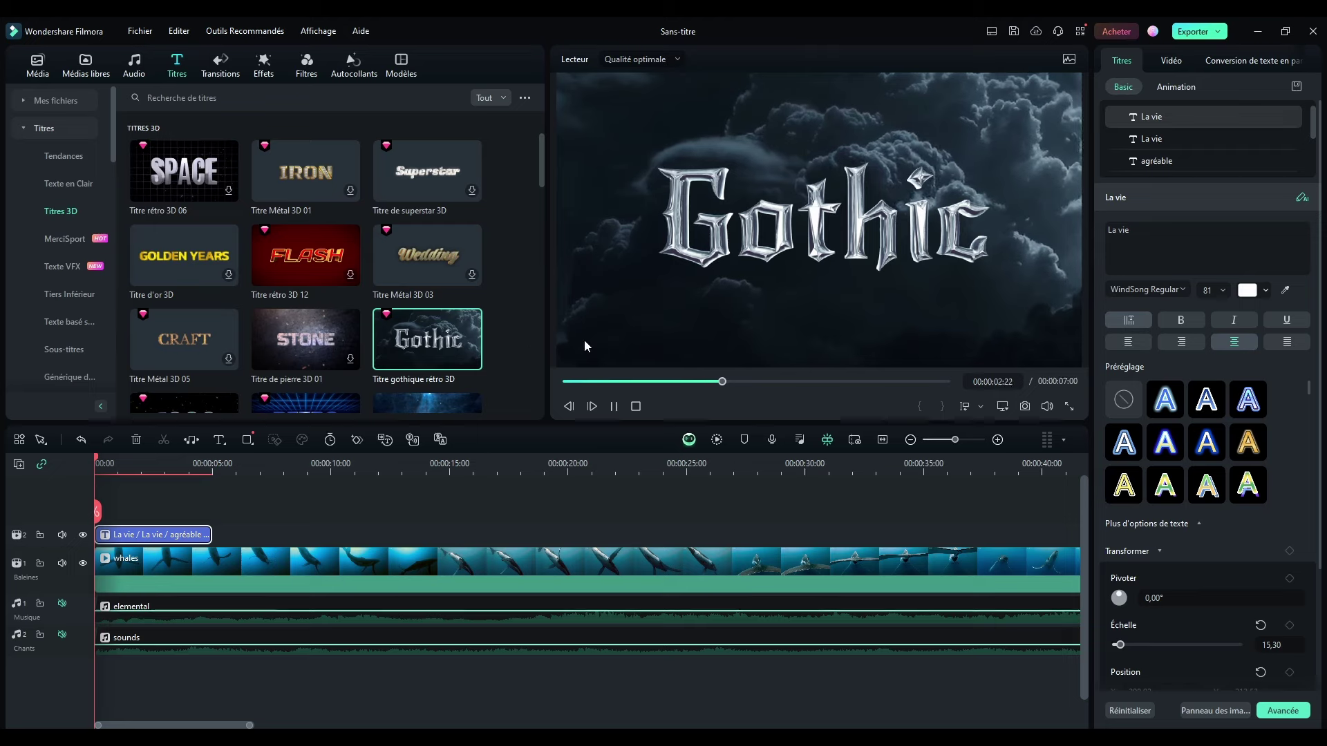
pyautogui.click(314, 349)
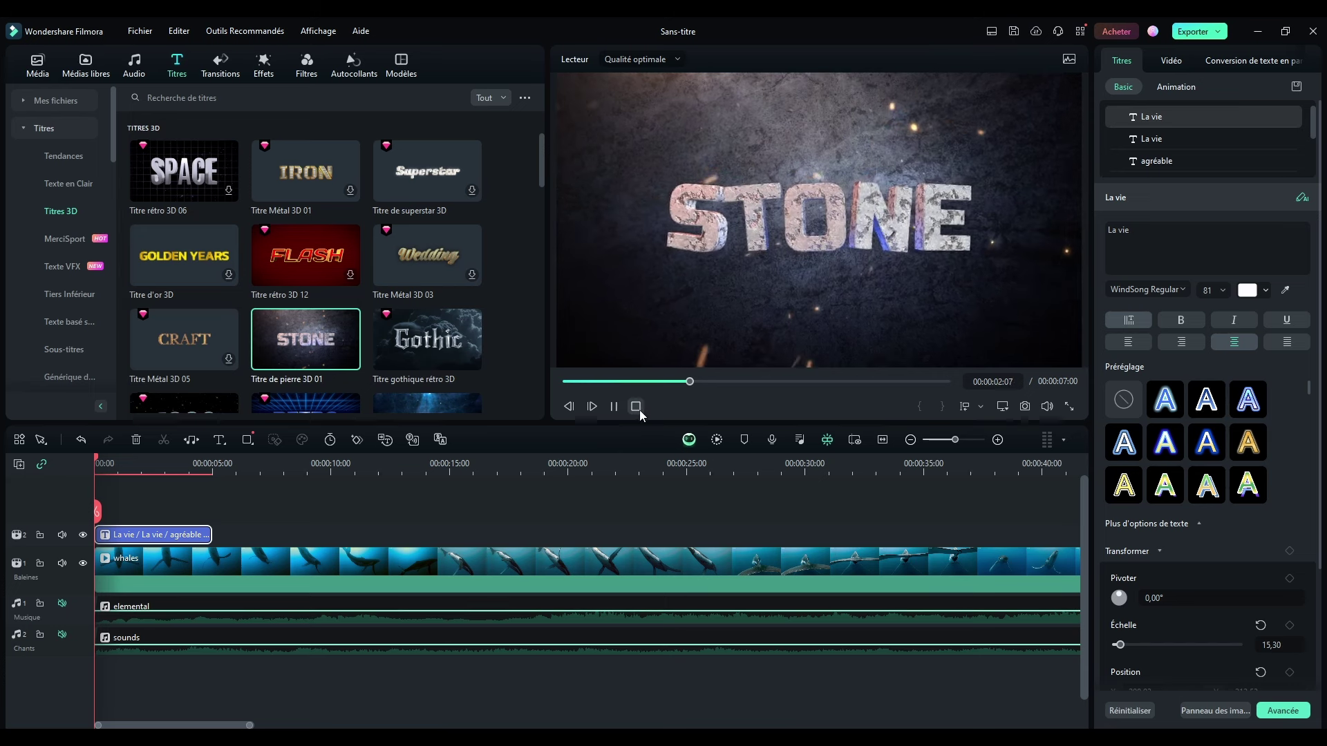
pyautogui.click(636, 406)
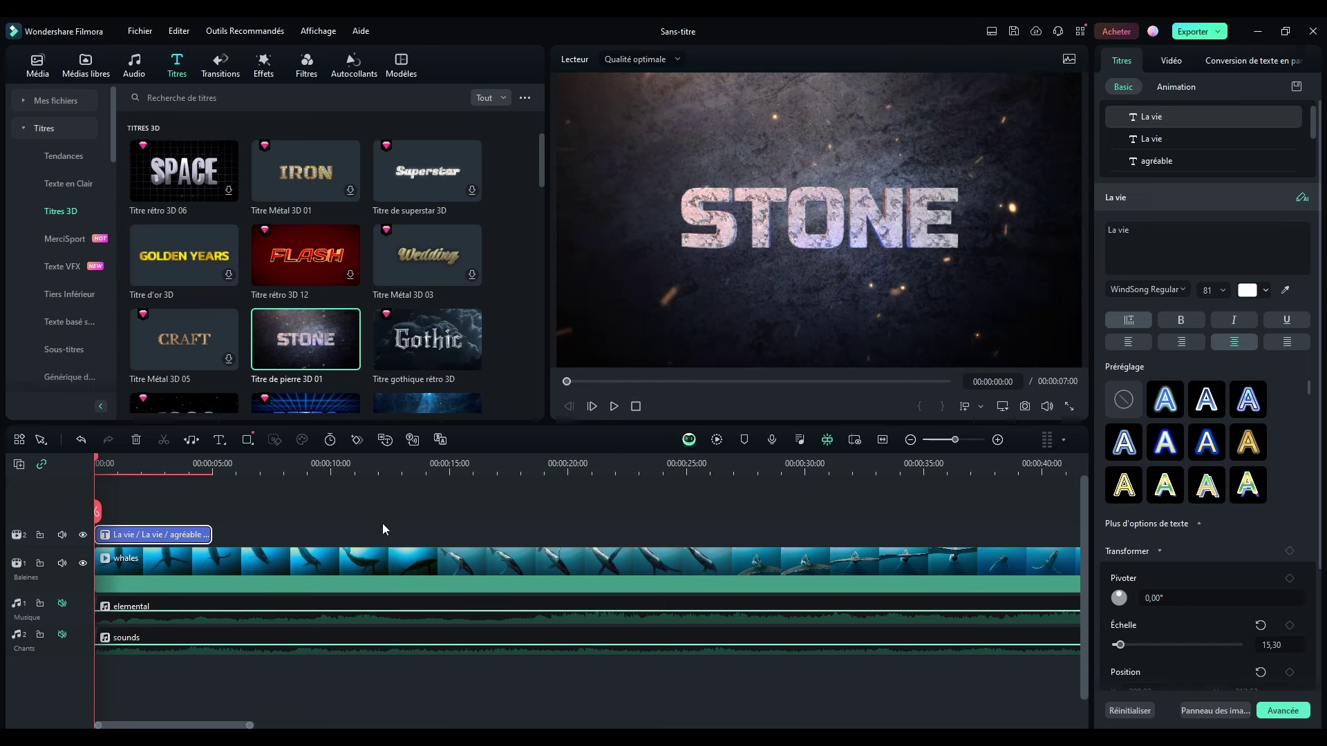
pyautogui.moveTo(314, 463); pyautogui.dragTo(366, 464)
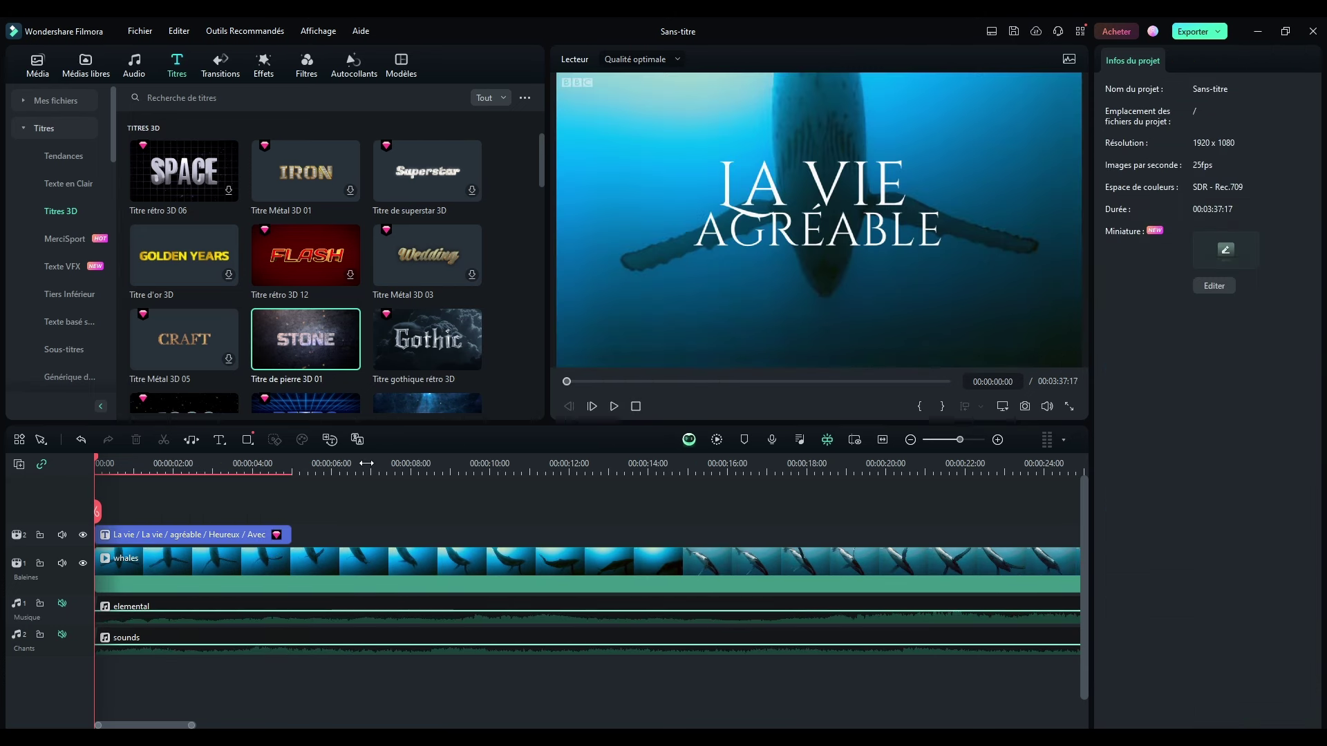
# - Clear the text of the cursive "La vie" layer in the title clip
pyautogui.click(209, 541)
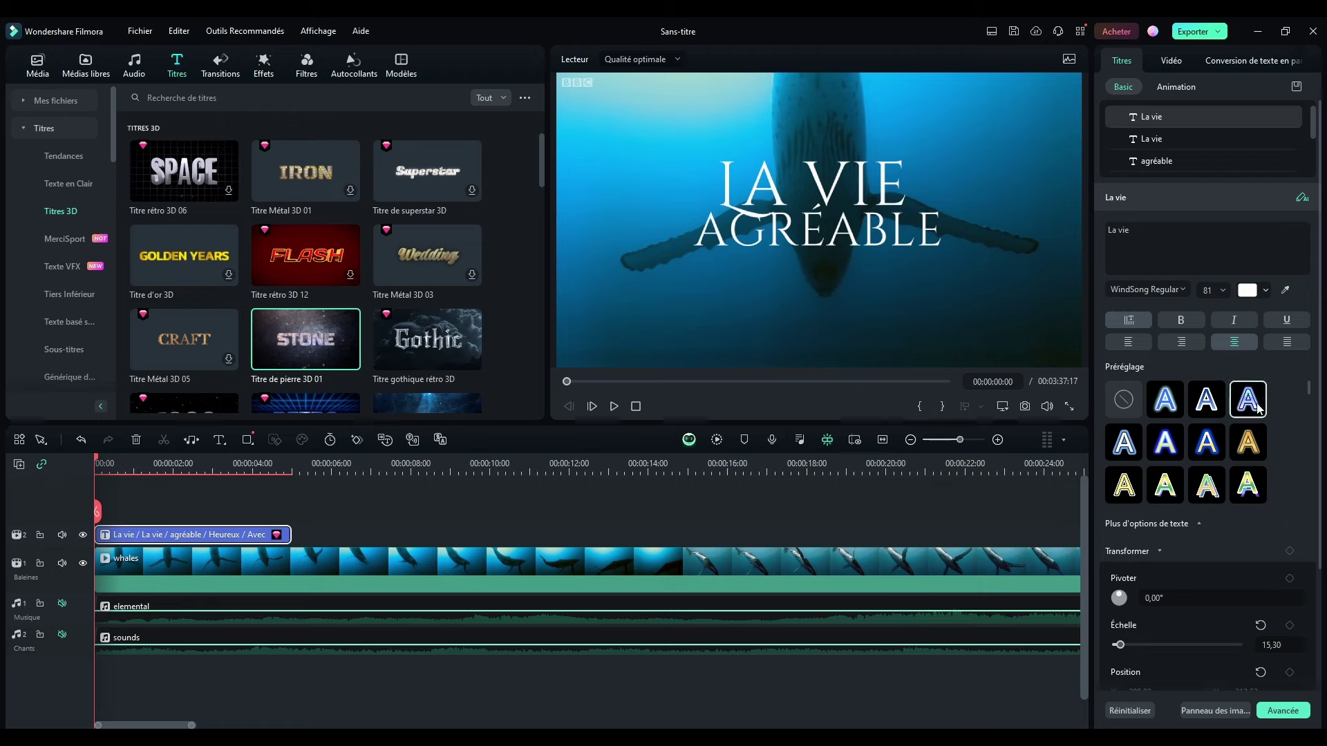
pyautogui.click(1154, 232)
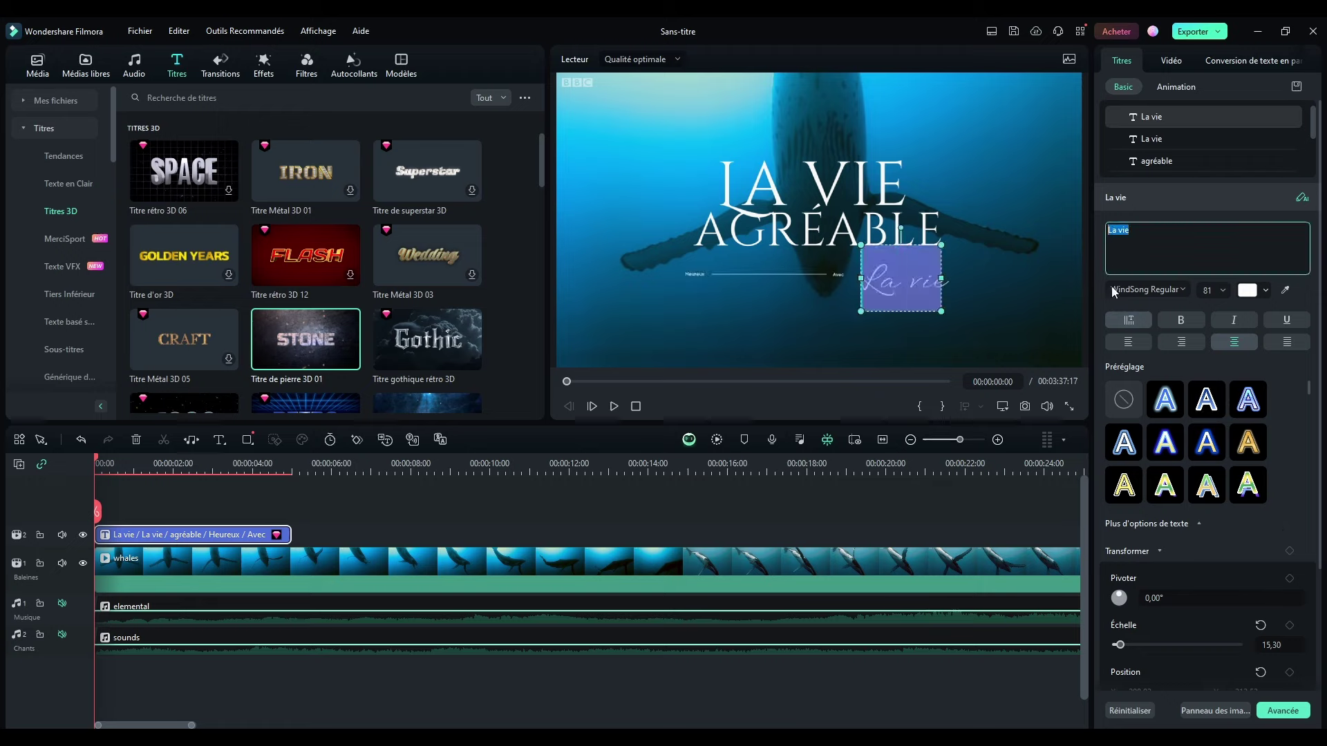
pyautogui.press('BackSpace')
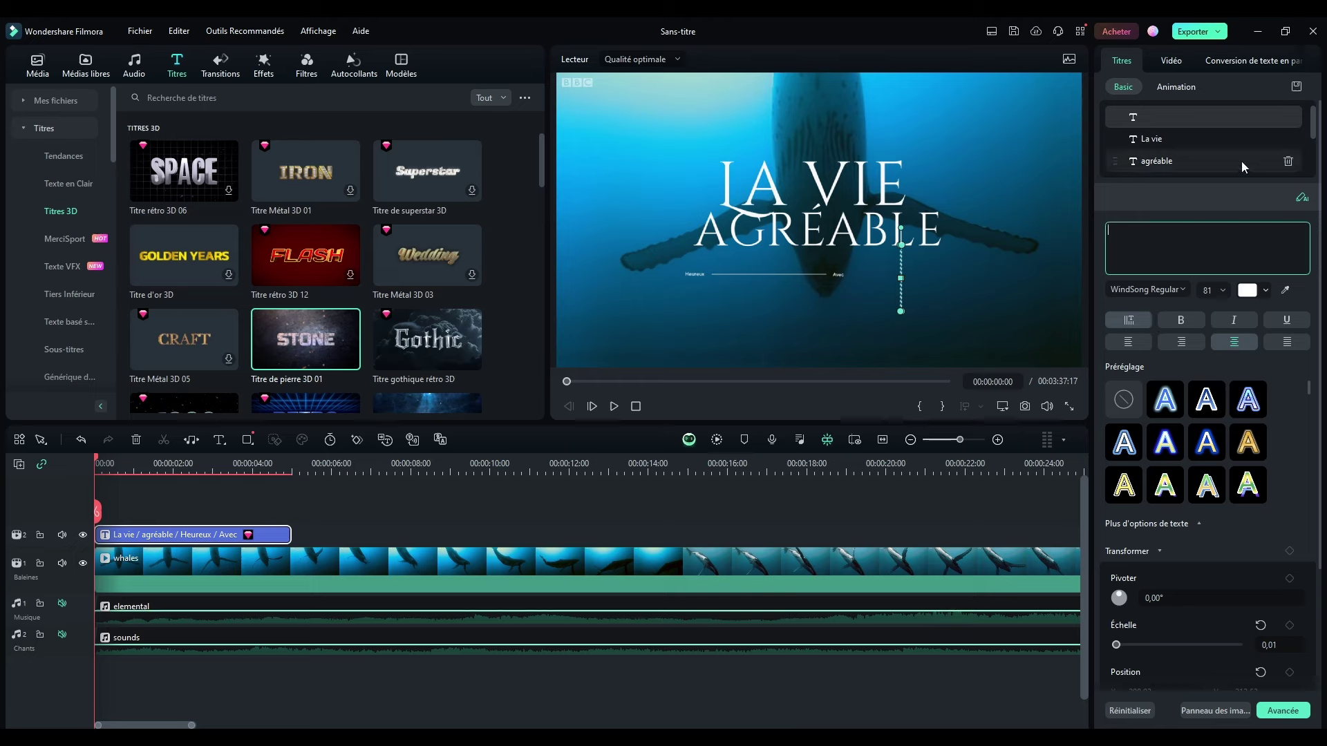
pyautogui.scroll(-2, 1241, 166)
pyautogui.scroll(2, 1240, 165)
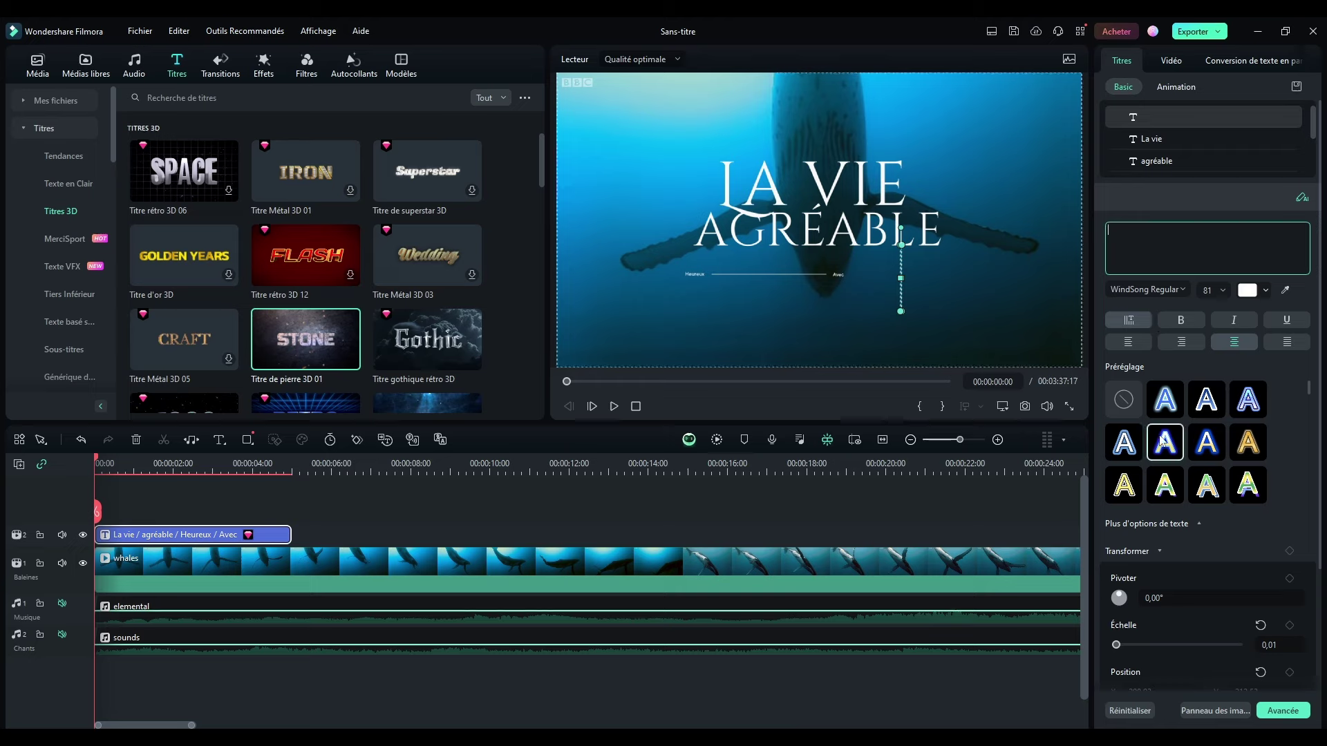
# - Replace the large "La vie" line with "La danse" and the "agréable" line with "des baleines"
pyautogui.click(846, 221)
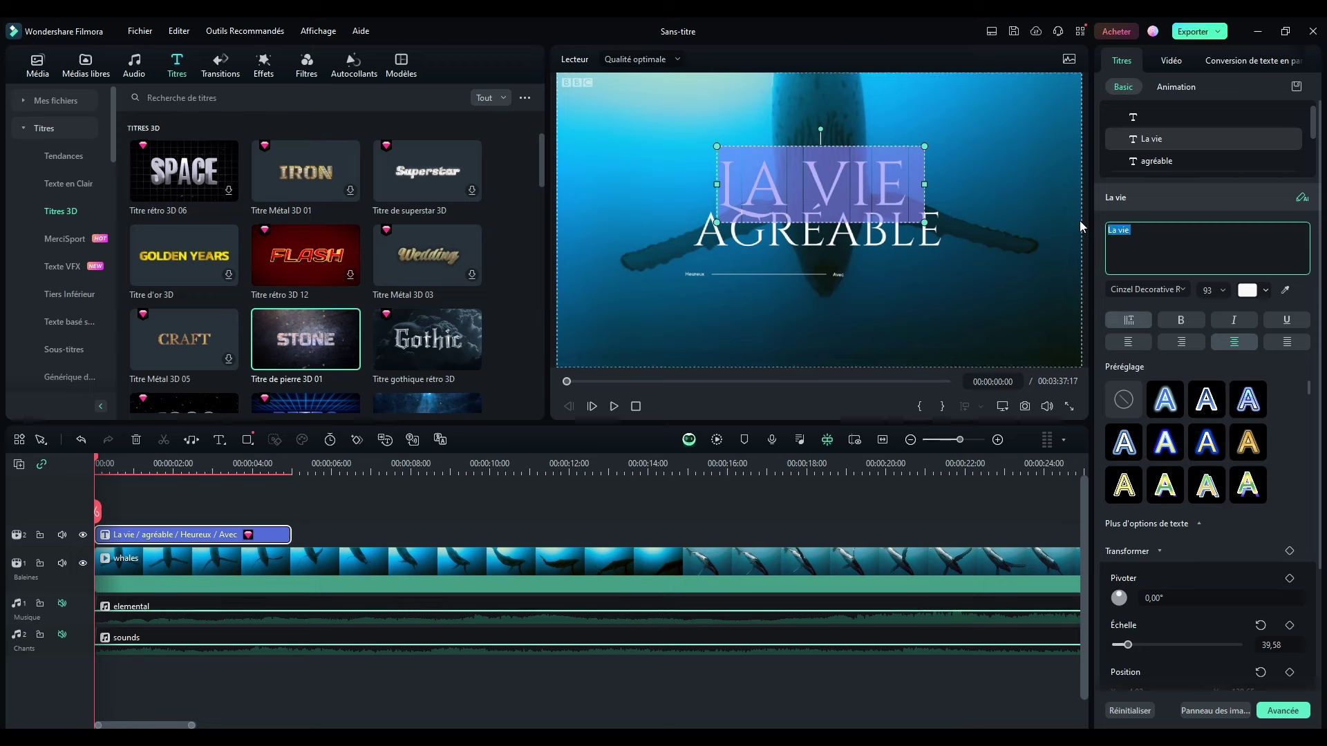
pyautogui.write('La danse')
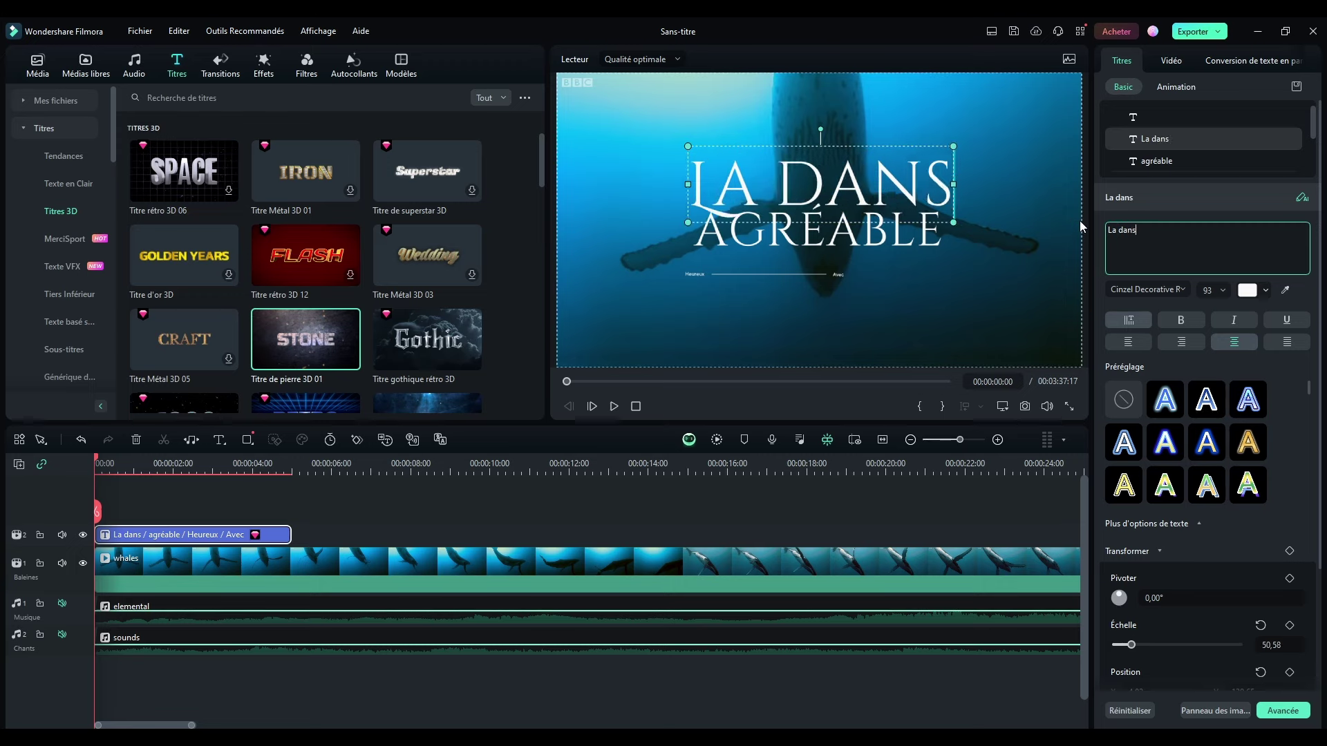
pyautogui.click(892, 245)
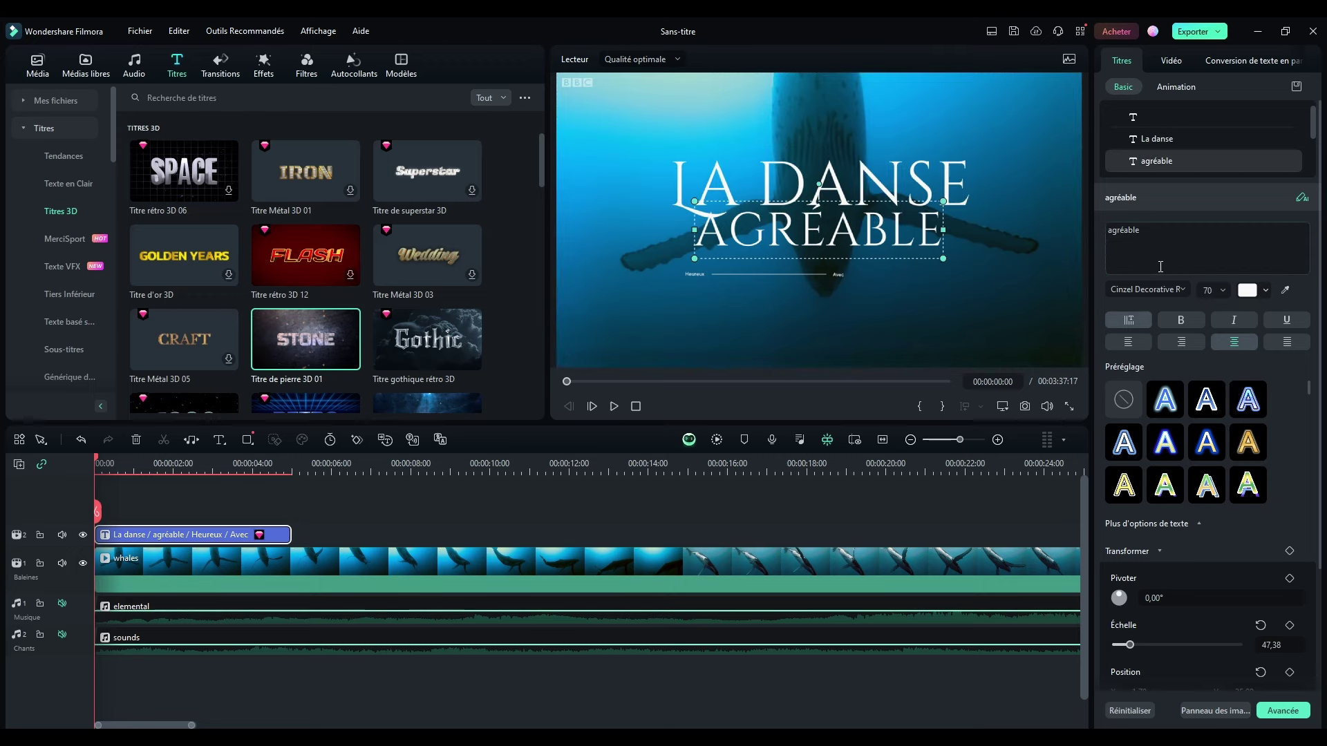
pyautogui.write('des bal')
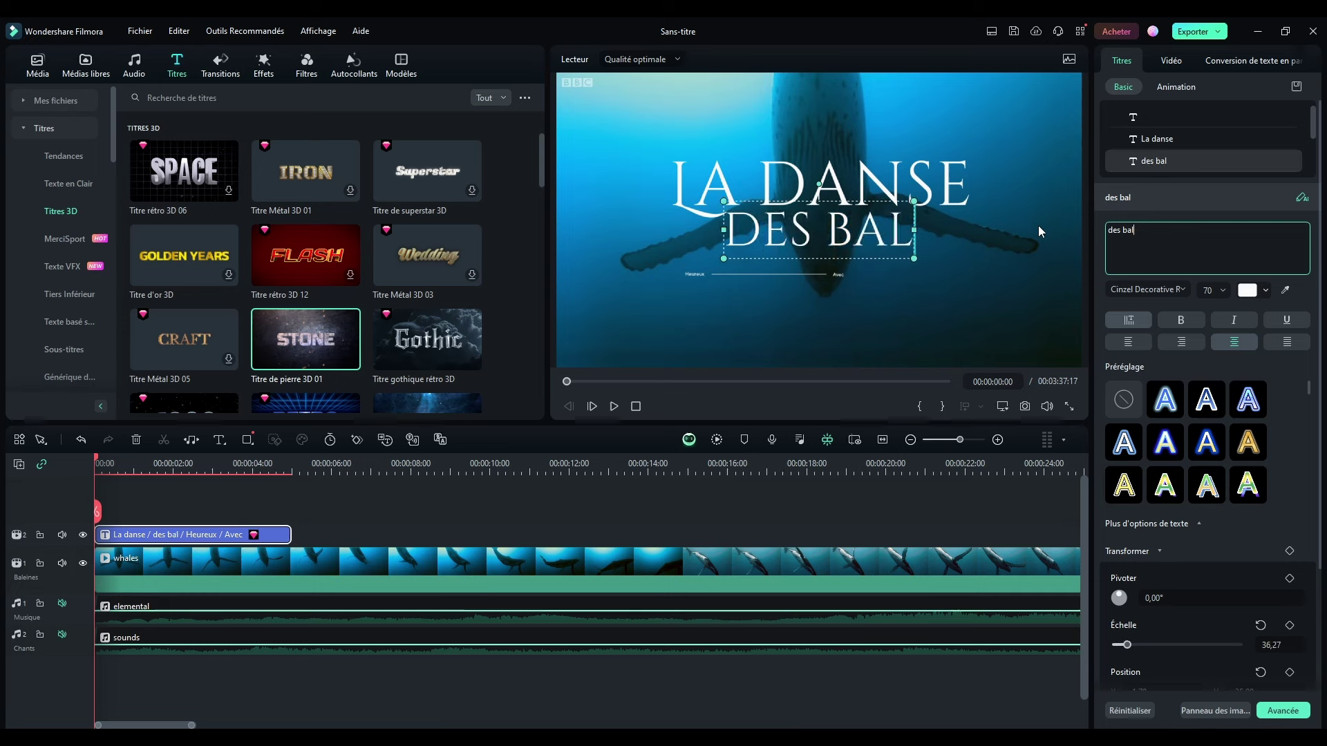
pyautogui.write('eines')
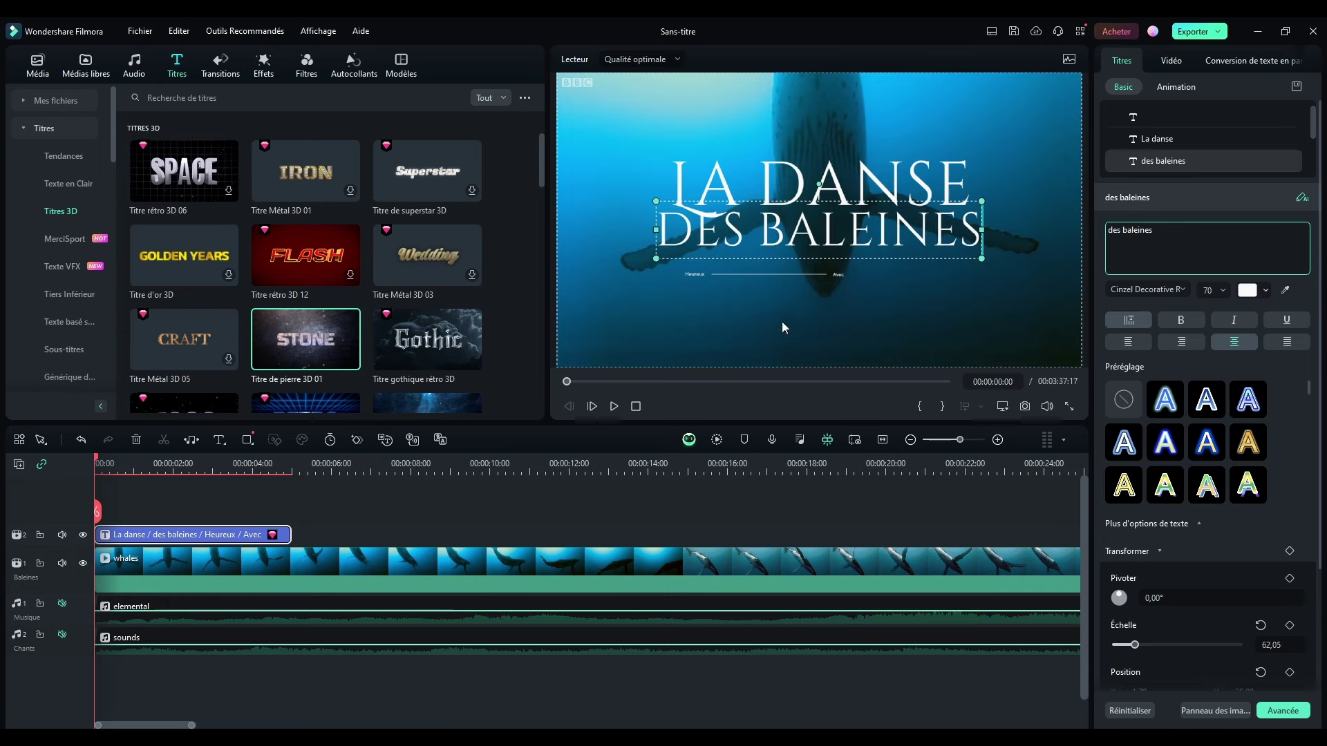
pyautogui.click(820, 263)
pyautogui.click(822, 275)
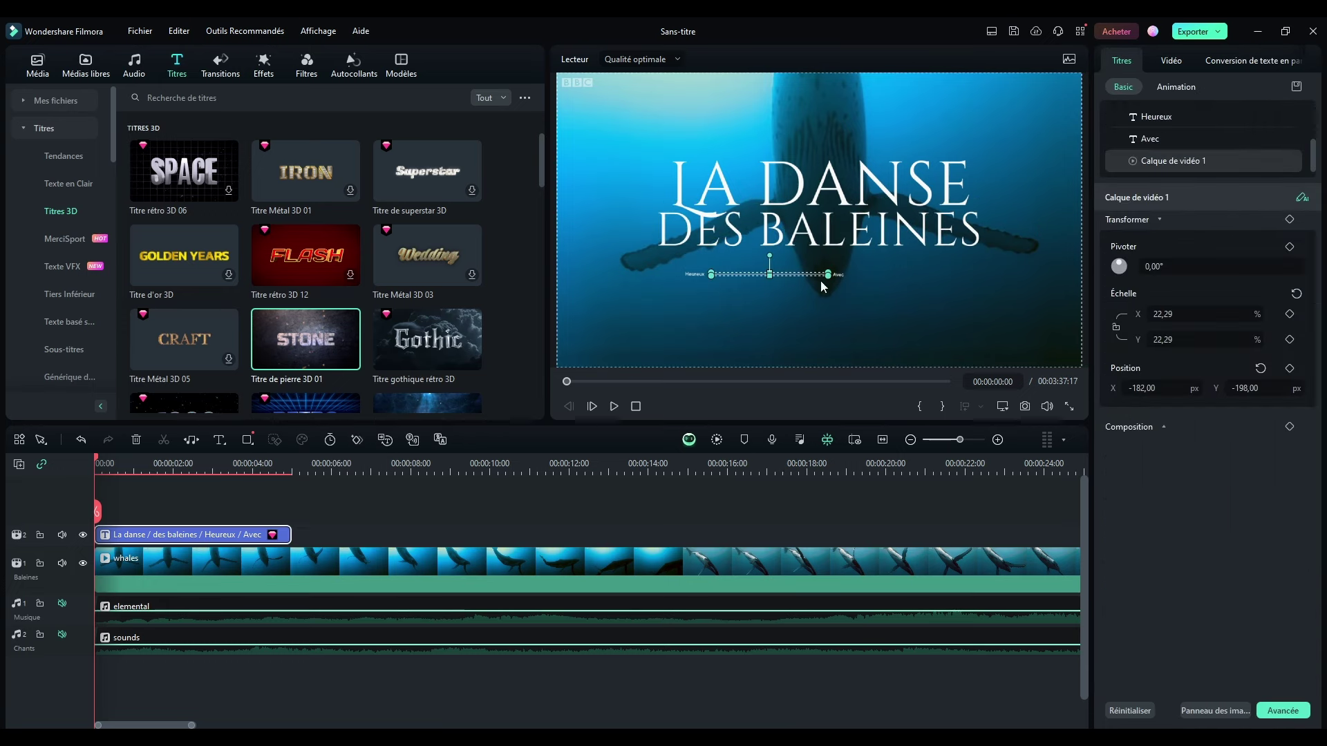
pyautogui.click(897, 283)
pyautogui.click(801, 275)
pyautogui.click(835, 274)
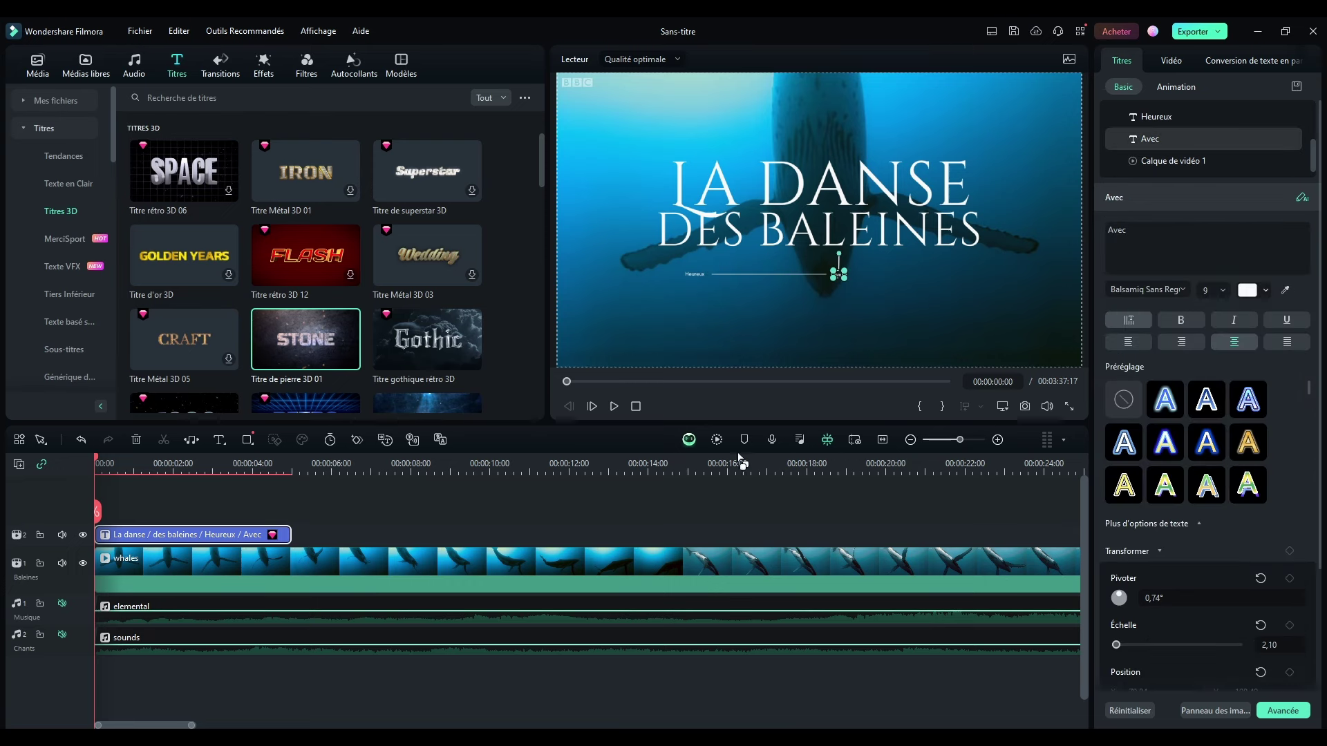
# - Try outlined text style presets on the "La danse" line
pyautogui.click(897, 220)
pyautogui.click(1165, 442)
pyautogui.click(1123, 442)
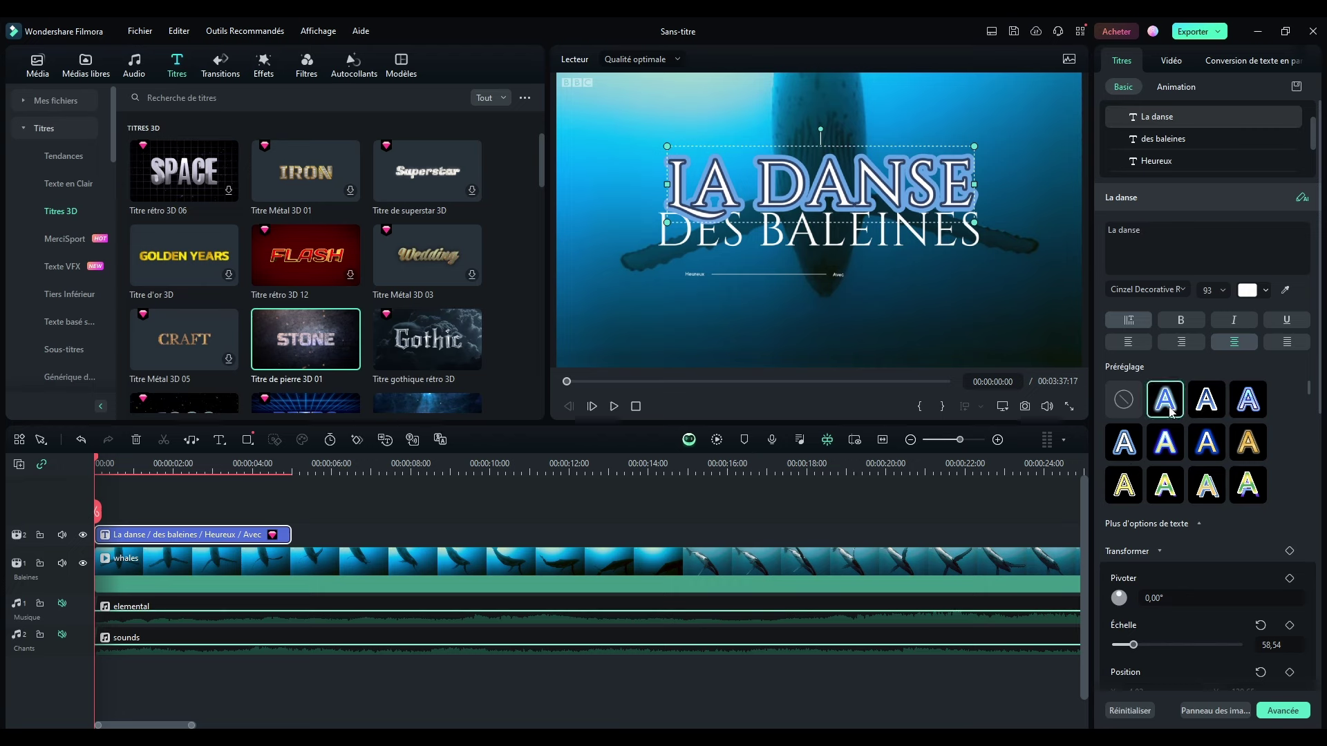
pyautogui.scroll(-4, 1177, 484)
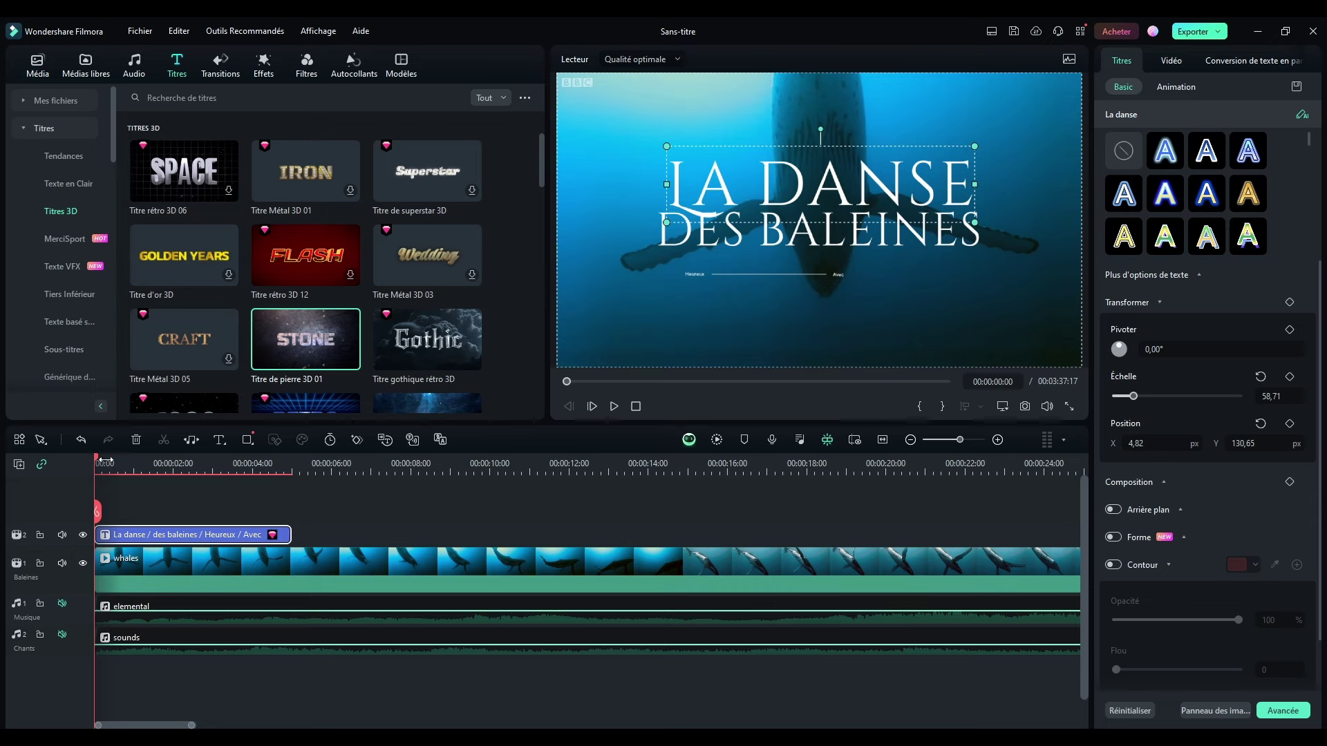
# - Deselect the title clip and preview the title from the start of the timeline
pyautogui.click(412, 528)
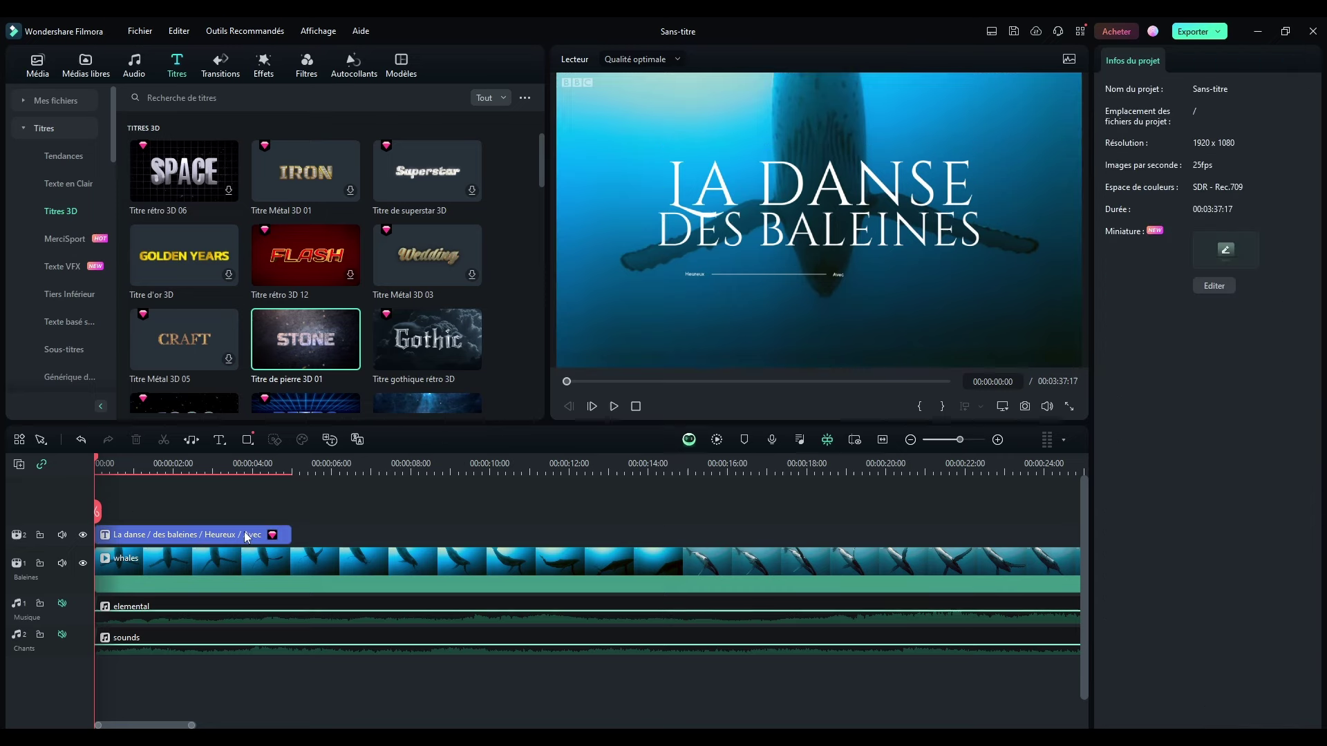
pyautogui.click(615, 406)
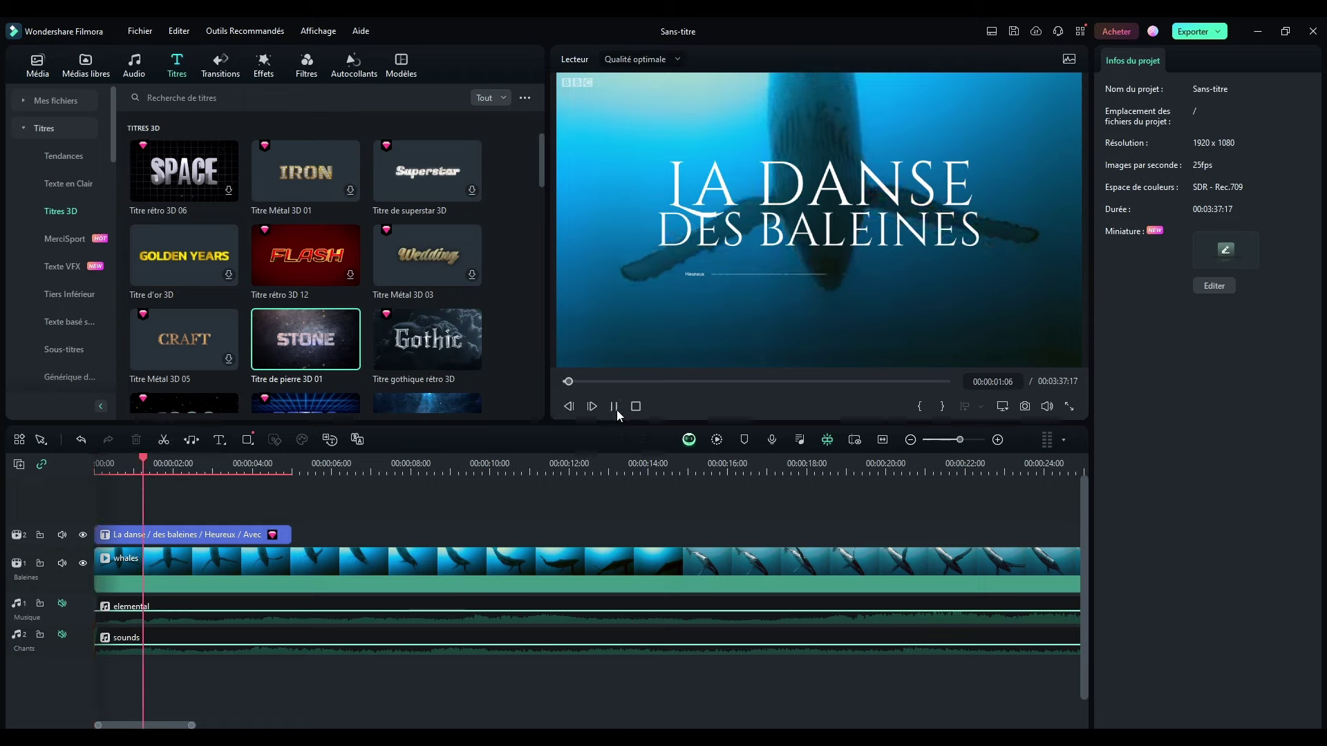
pyautogui.click(636, 407)
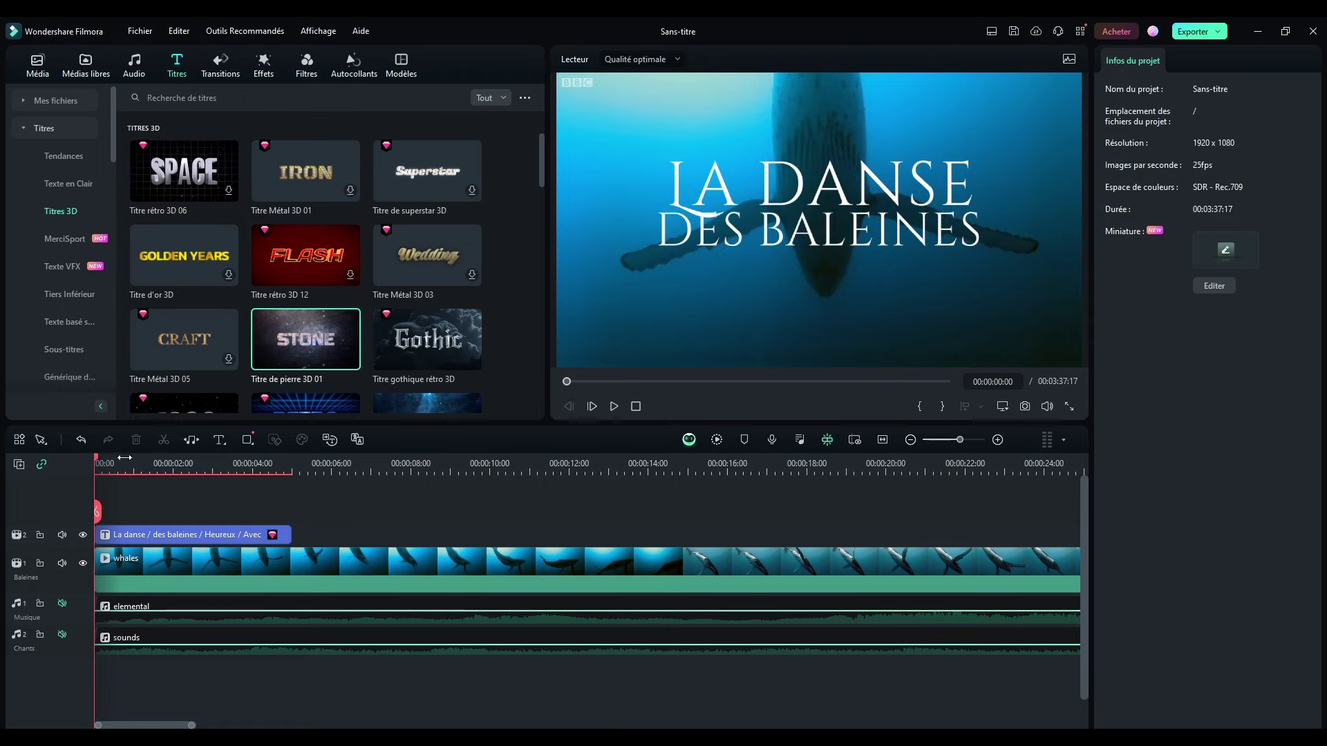
# - Try the Fondu transition at the start of the title clip and preview it
pyautogui.click(211, 69)
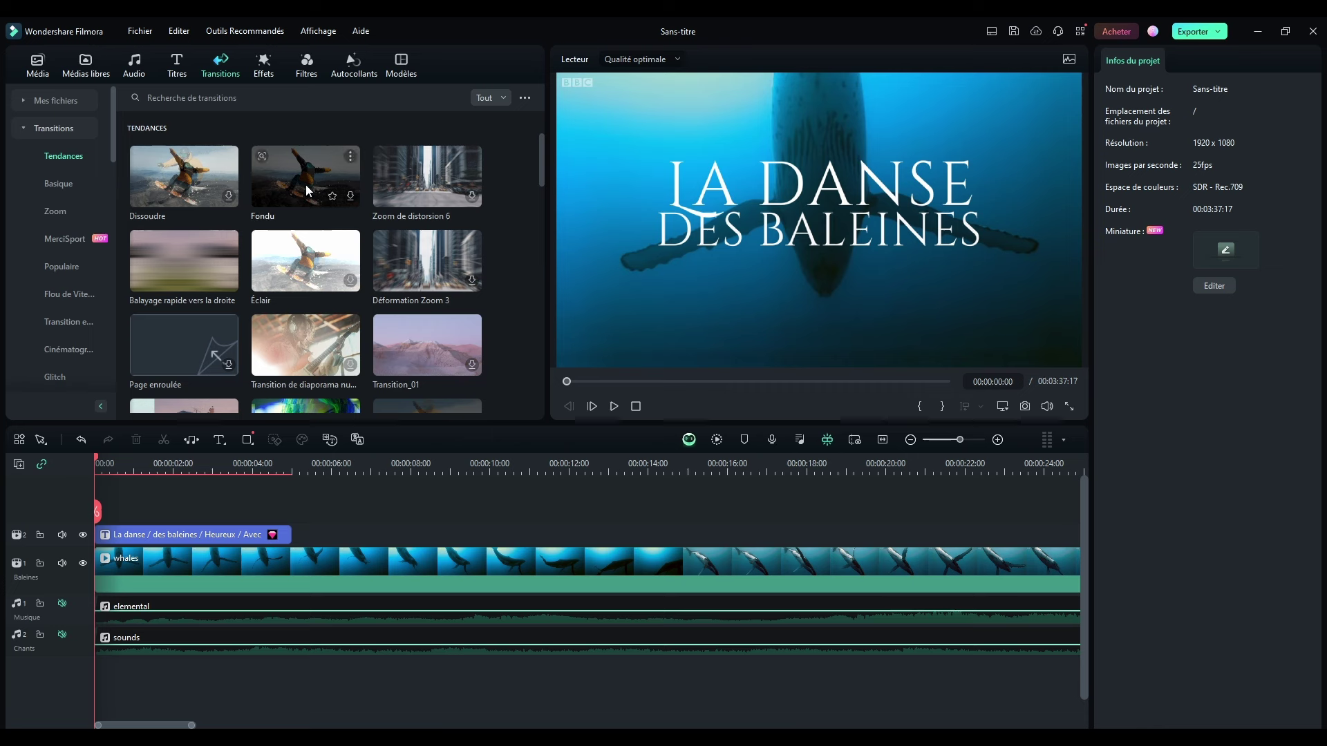
pyautogui.moveTo(305, 185); pyautogui.dragTo(120, 534)
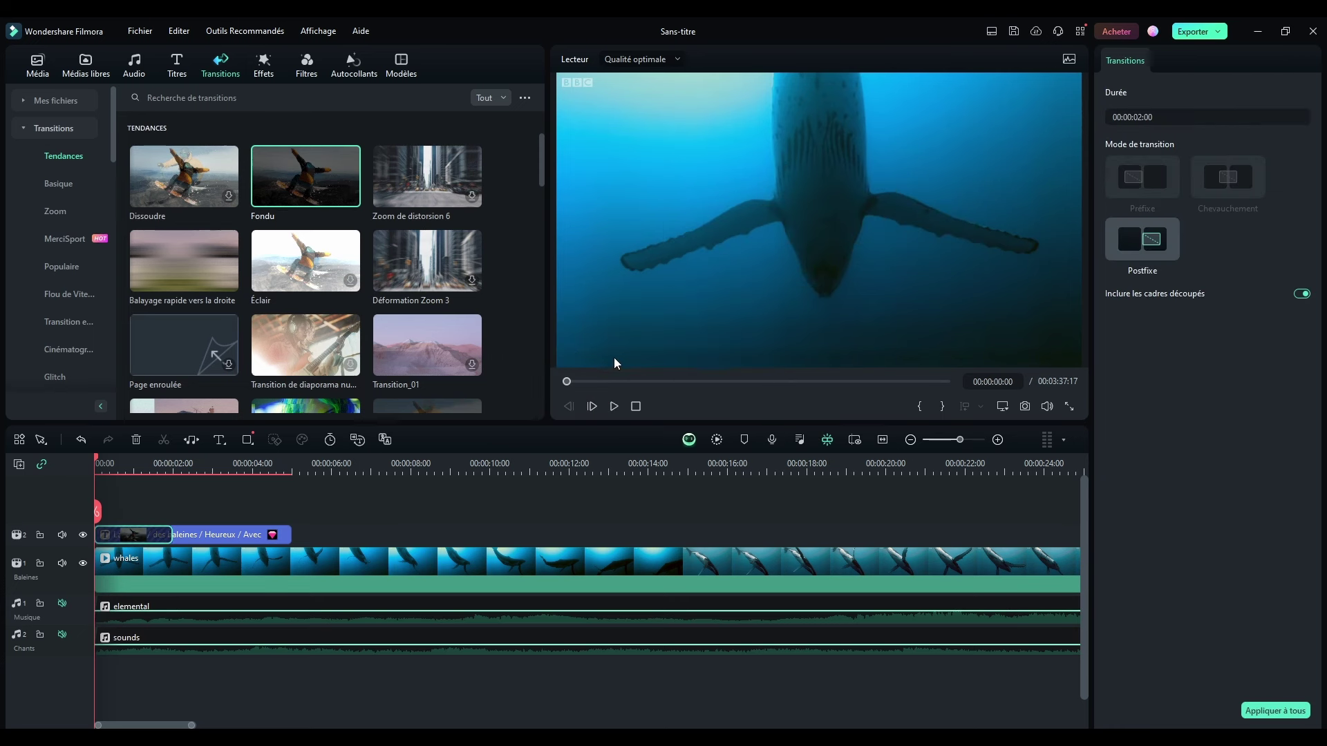
pyautogui.click(614, 406)
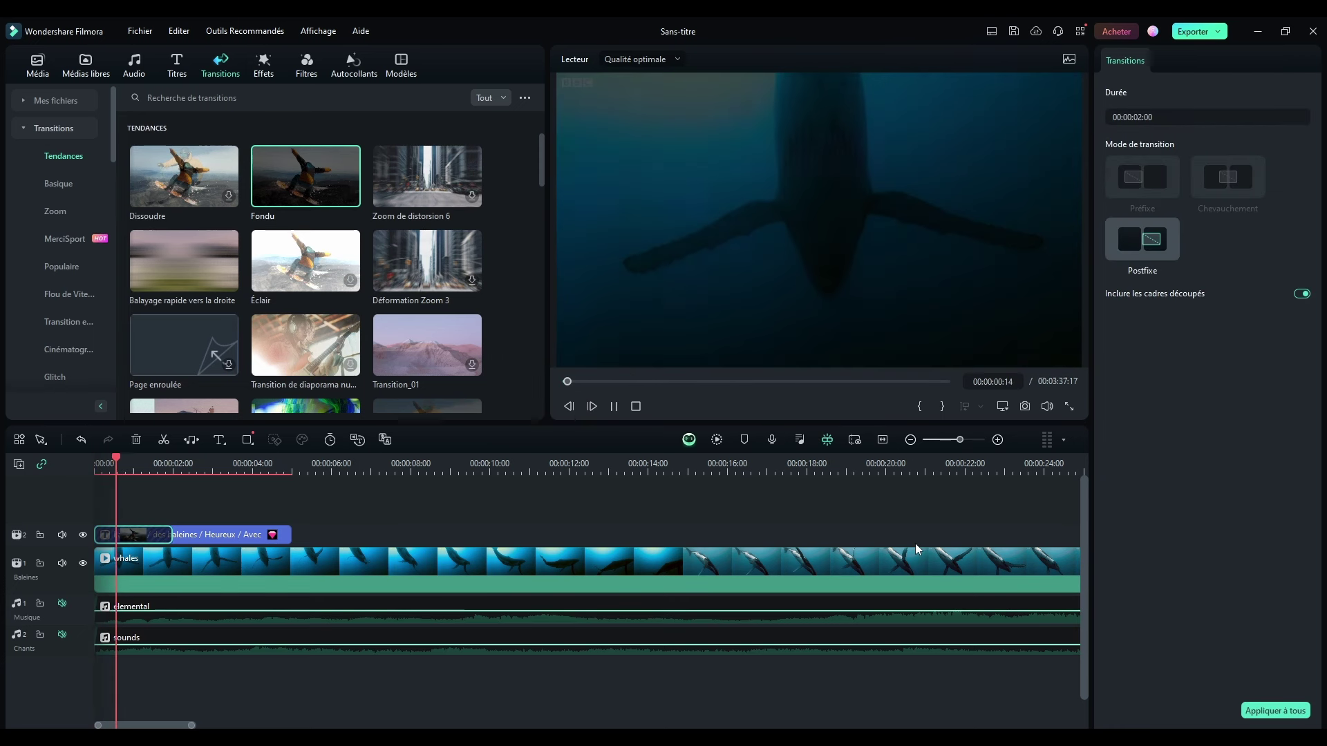
pyautogui.click(636, 407)
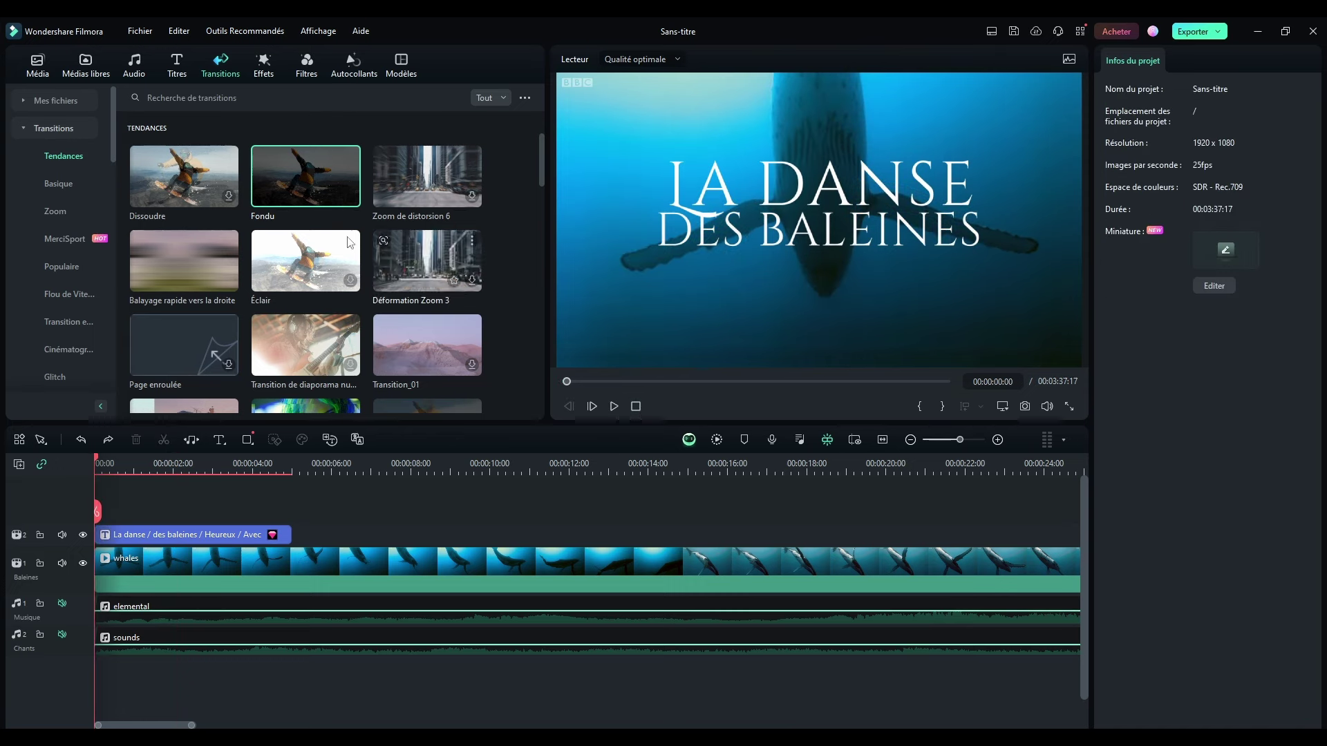
# - Apply the Zoom transition from the Tendances category to the start of the title clip and preview it
pyautogui.click(194, 171)
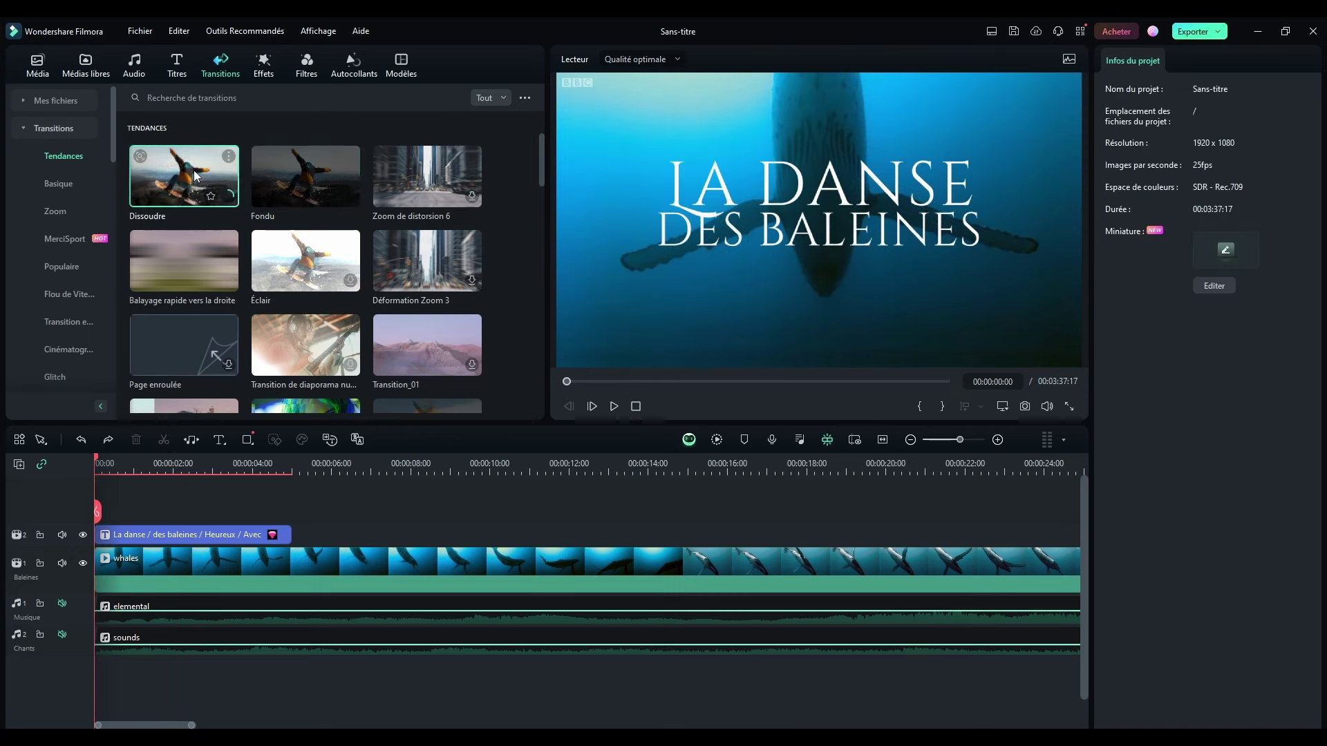
pyautogui.scroll(-3, 416, 179)
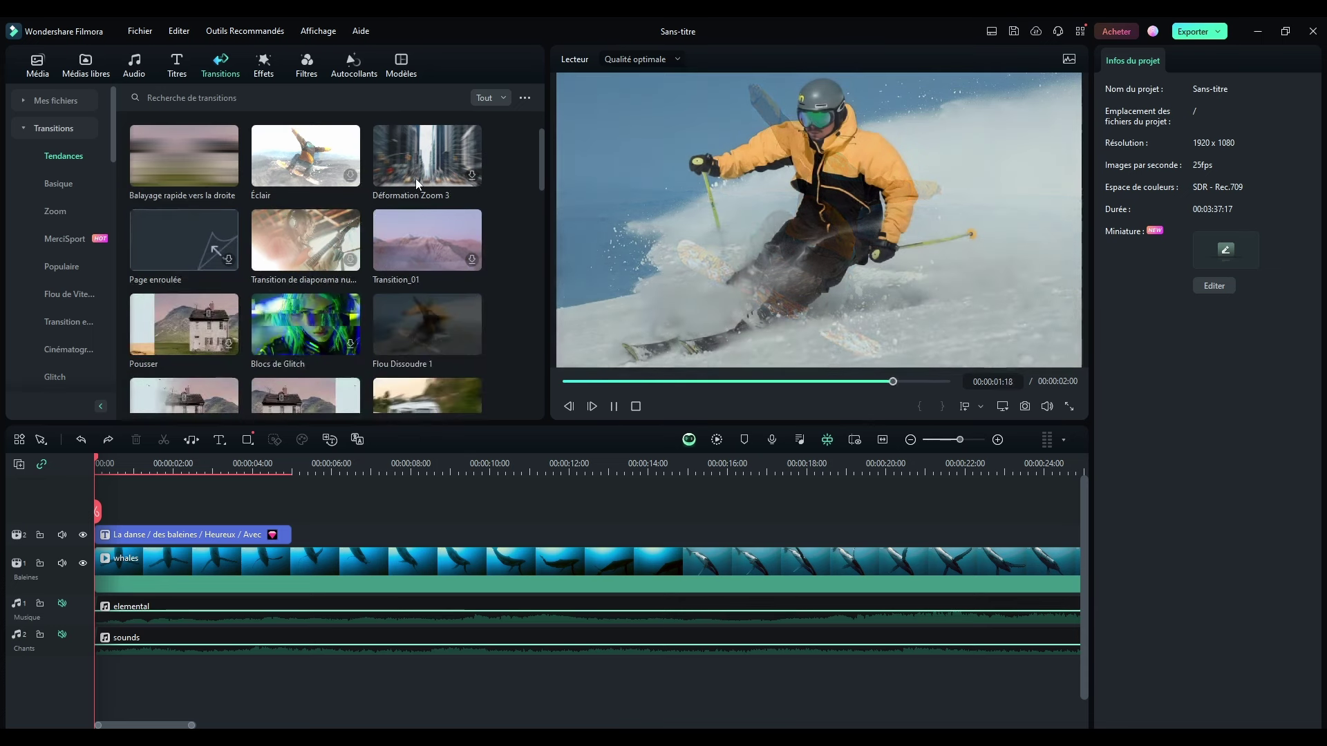
pyautogui.scroll(-4, 163, 230)
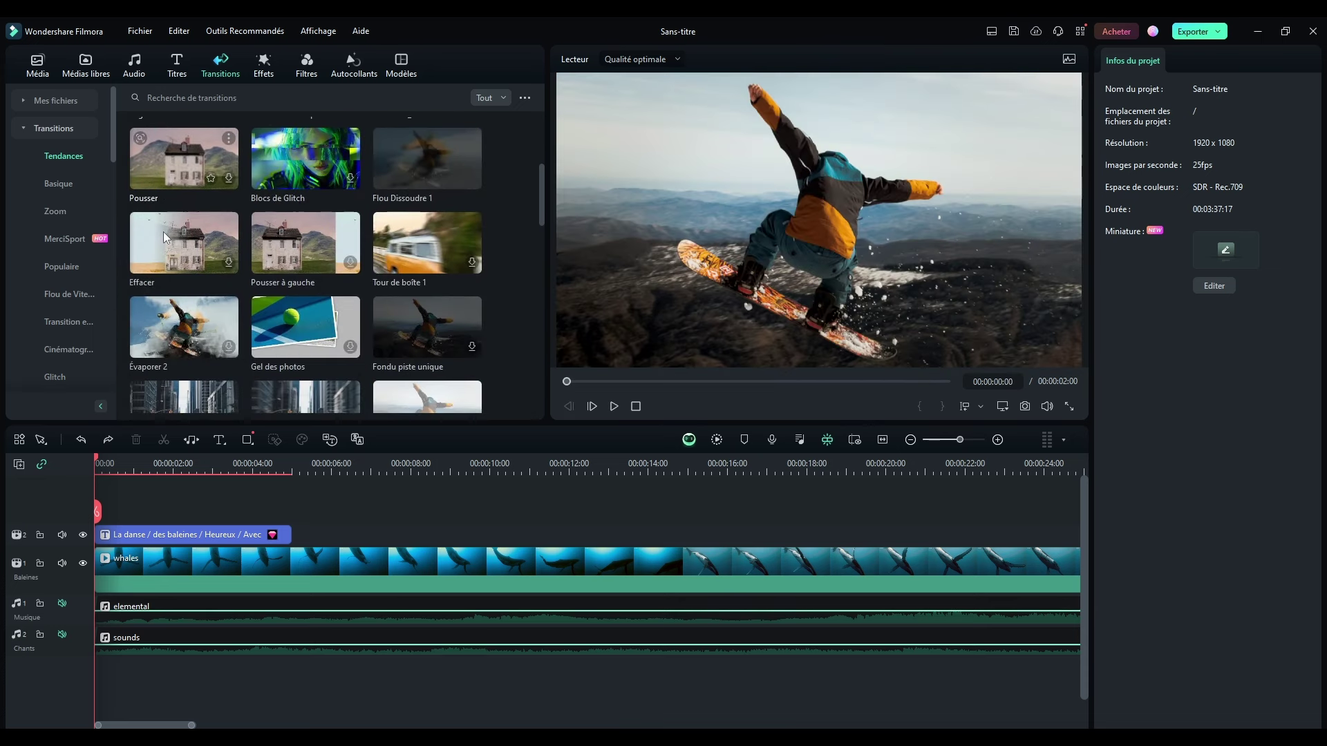
pyautogui.scroll(-3, 259, 243)
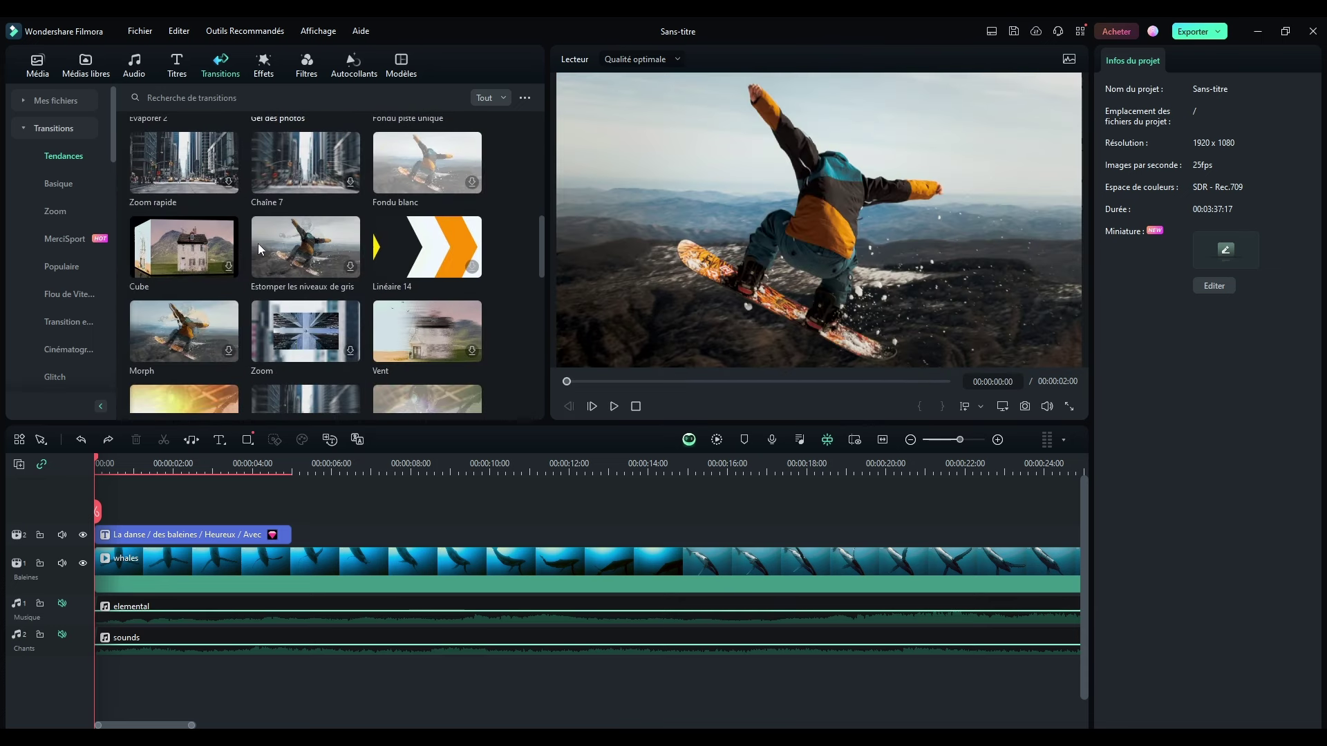
pyautogui.scroll(3, 259, 244)
pyautogui.scroll(-3, 402, 250)
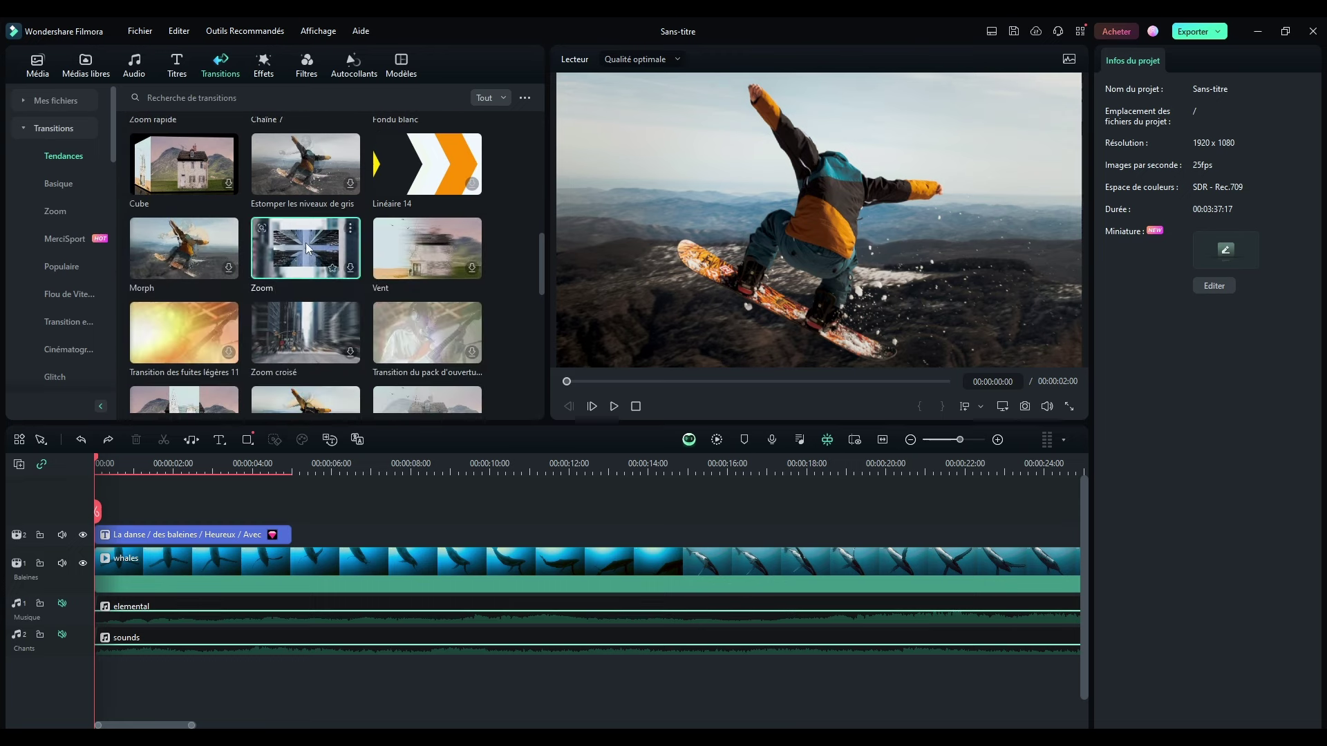
pyautogui.click(291, 275)
pyautogui.moveTo(287, 278); pyautogui.dragTo(132, 534)
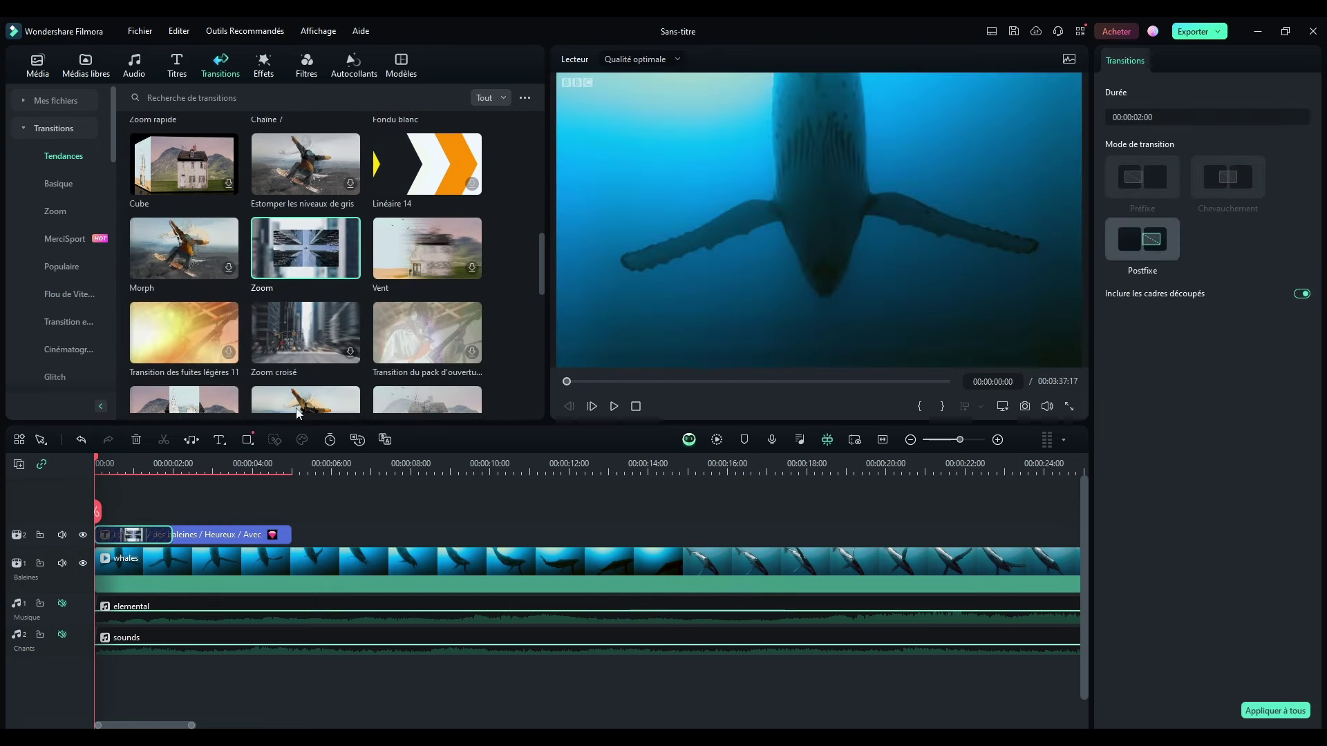
pyautogui.click(614, 408)
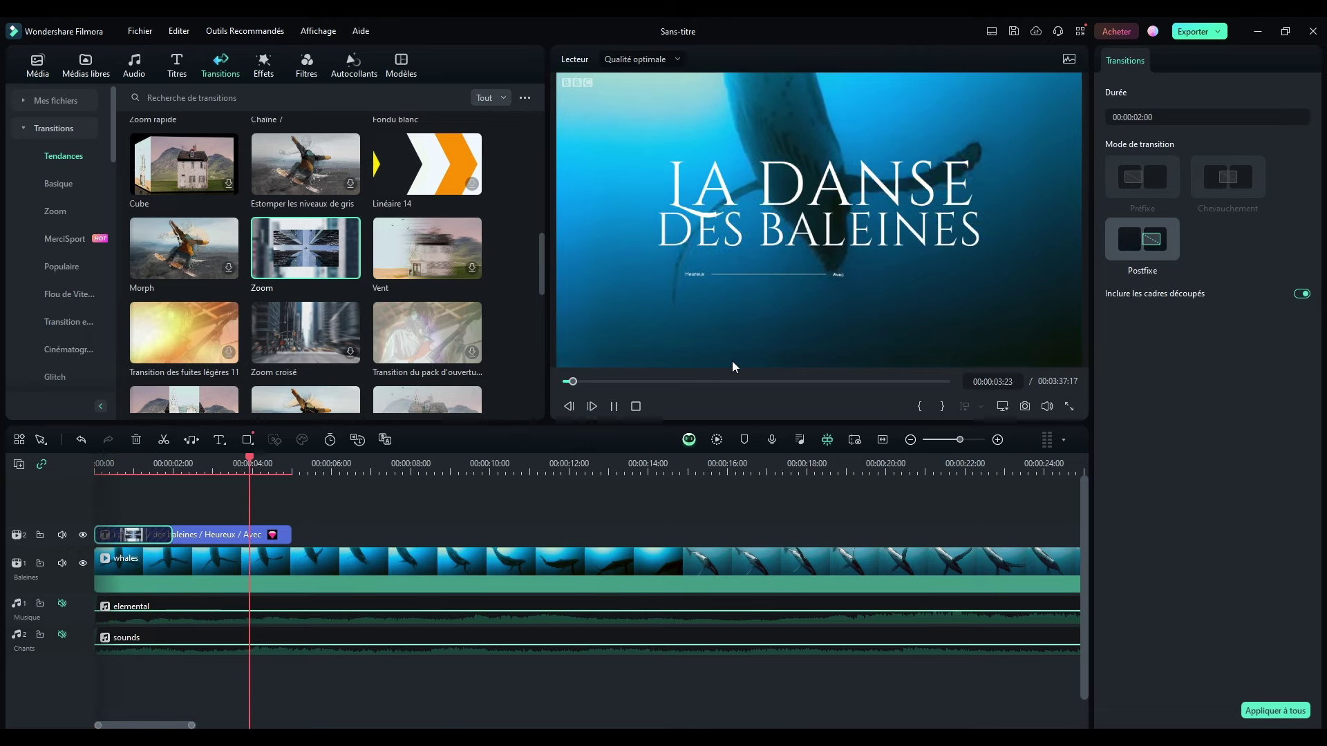
# - Stop the playback, select the title clip and place the playhead at 00:00:04:04
pyautogui.click(238, 534)
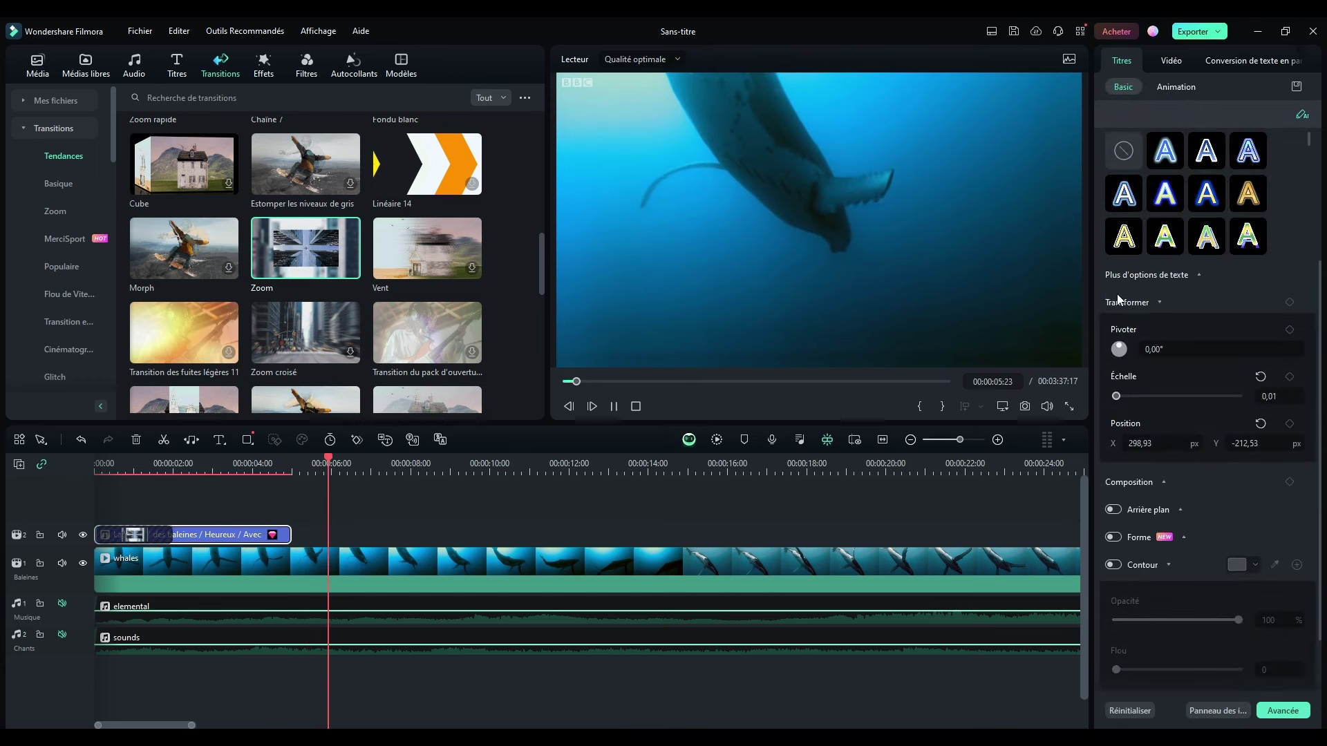
pyautogui.click(214, 462)
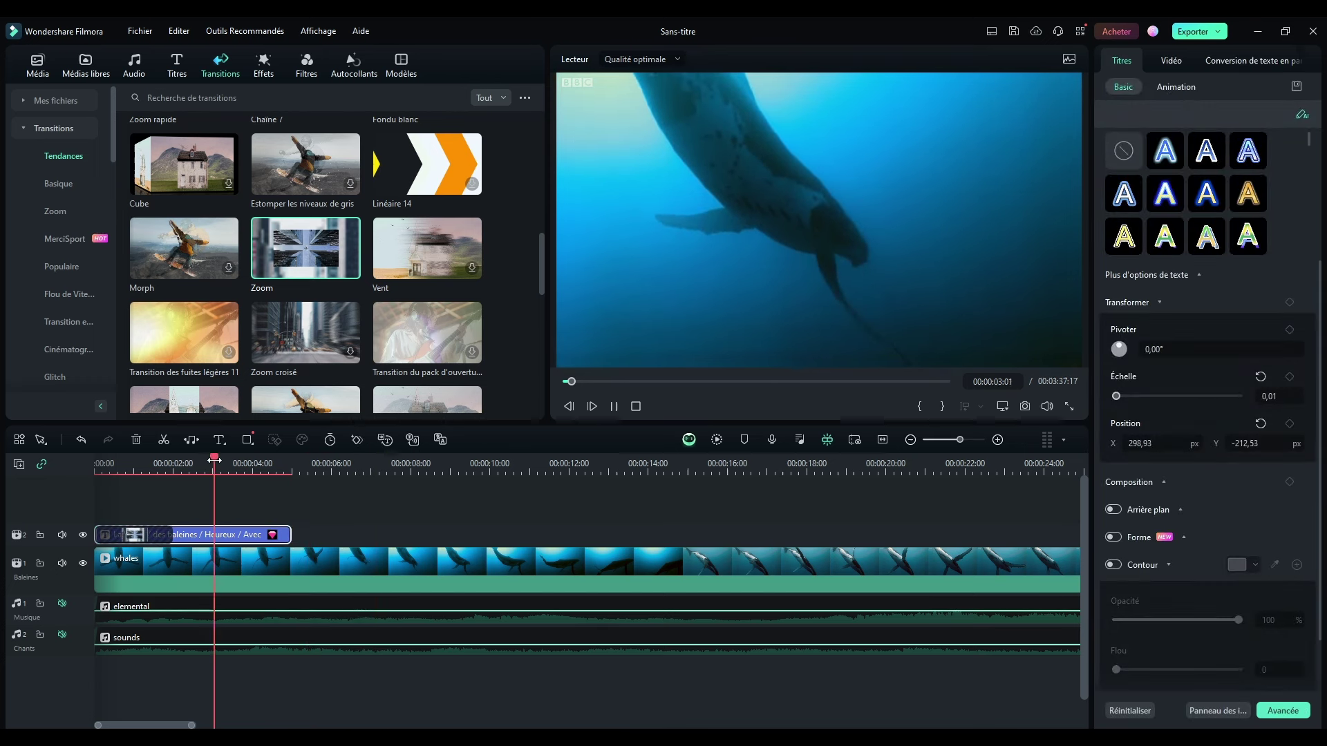
pyautogui.click(636, 407)
pyautogui.click(1245, 237)
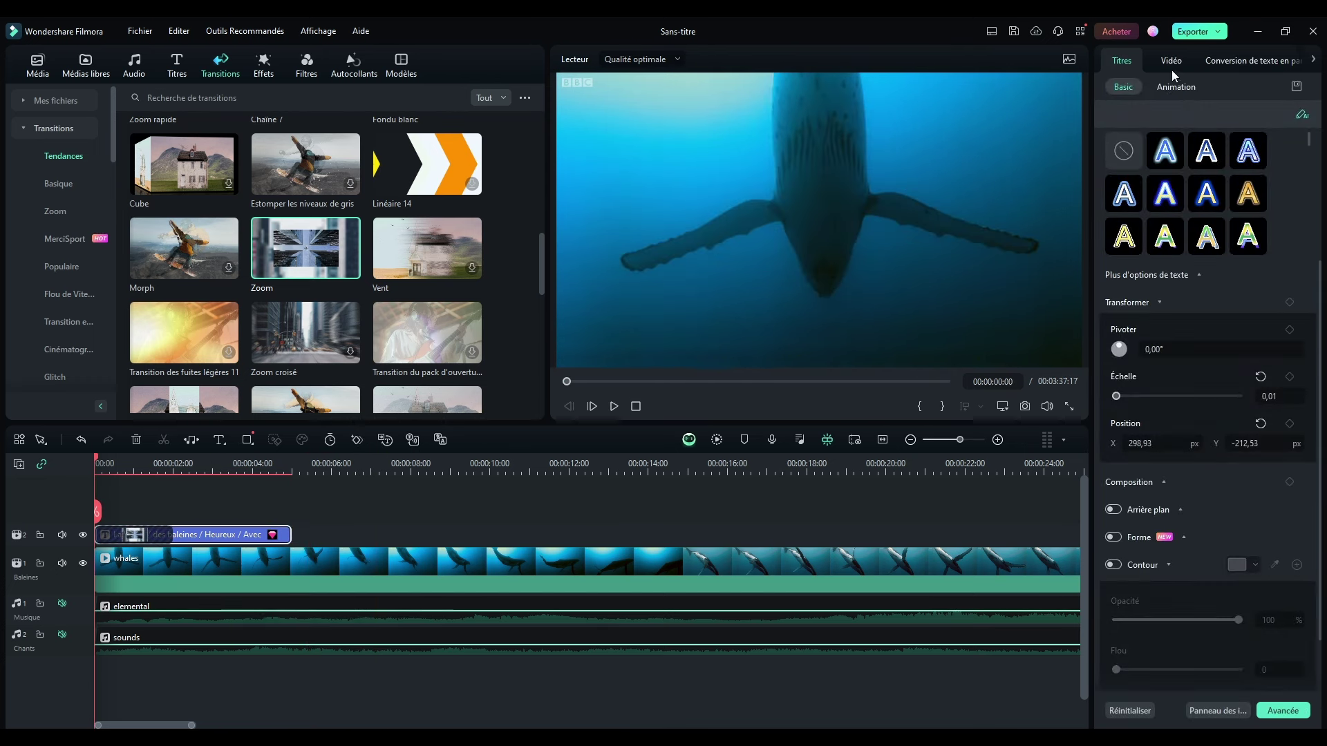
pyautogui.click(257, 462)
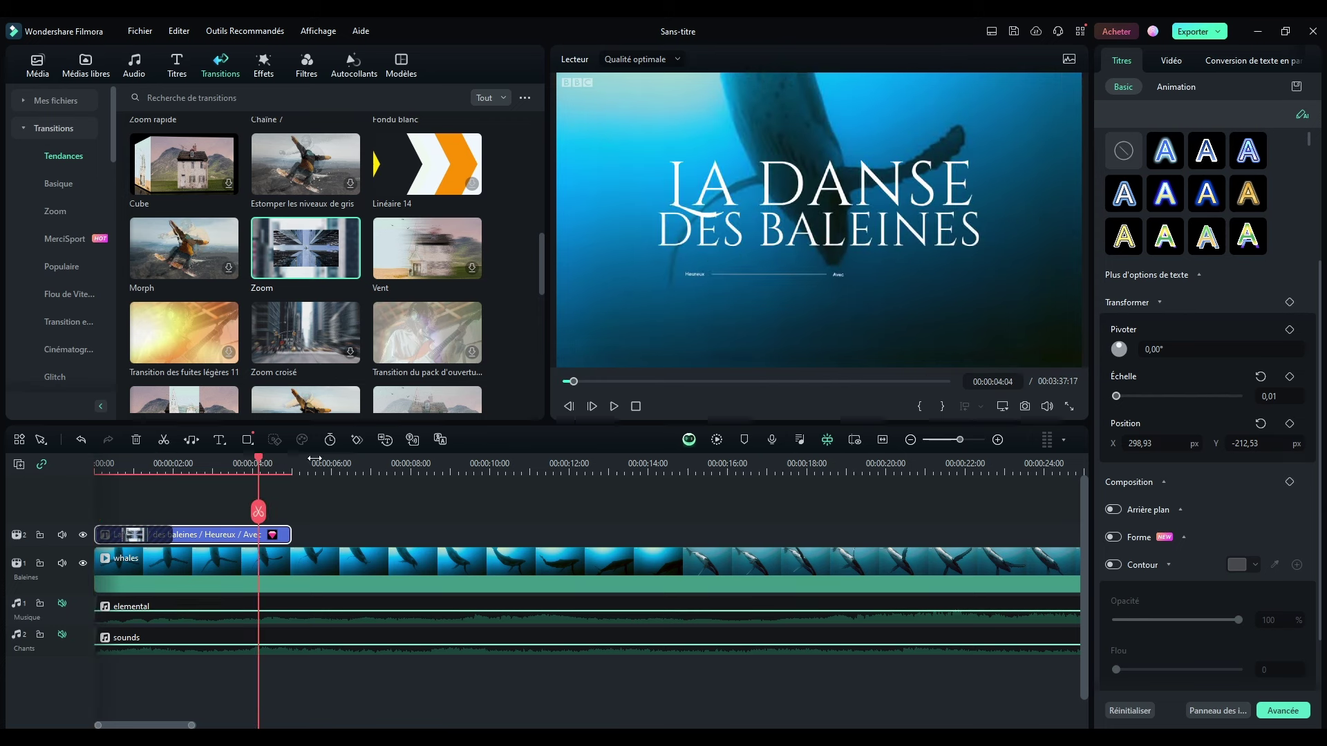
# - Try changing the small "Avec" text beneath the title to "Avec d"
pyautogui.click(838, 271)
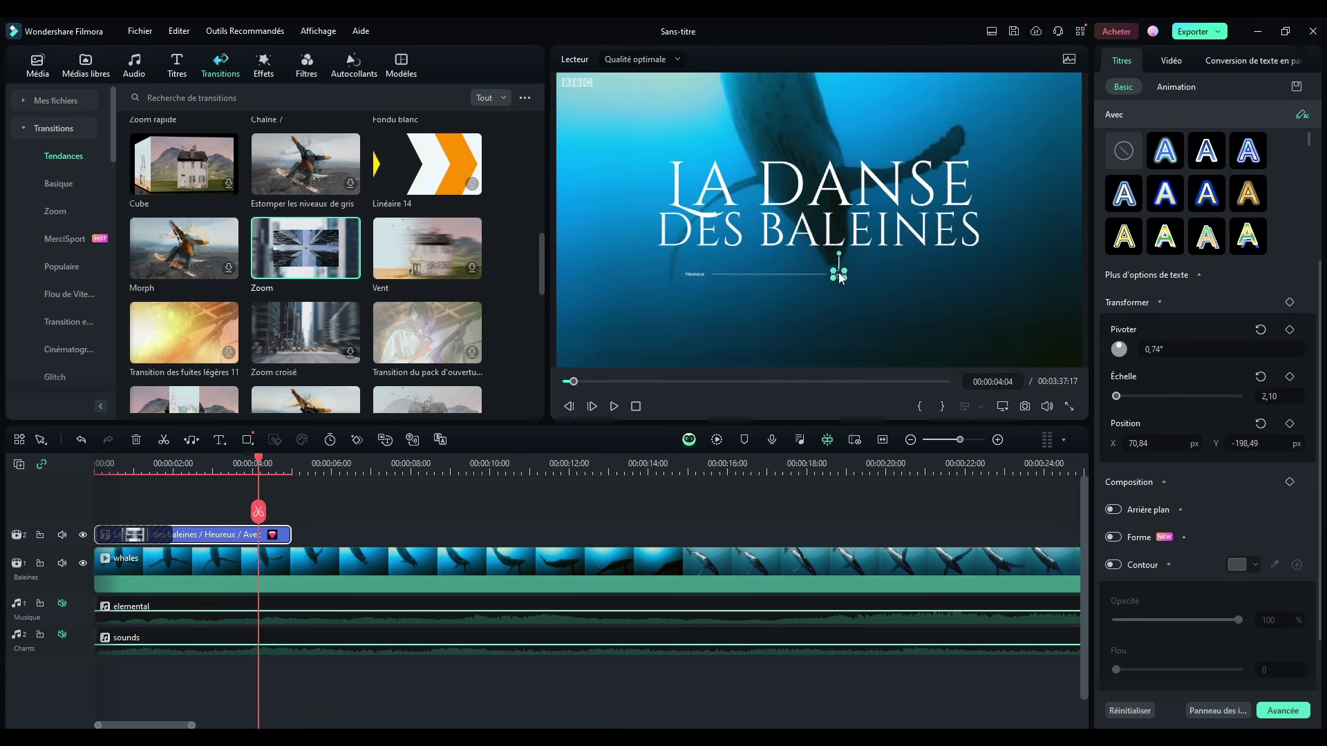
pyautogui.click(1198, 117)
pyautogui.click(1150, 228)
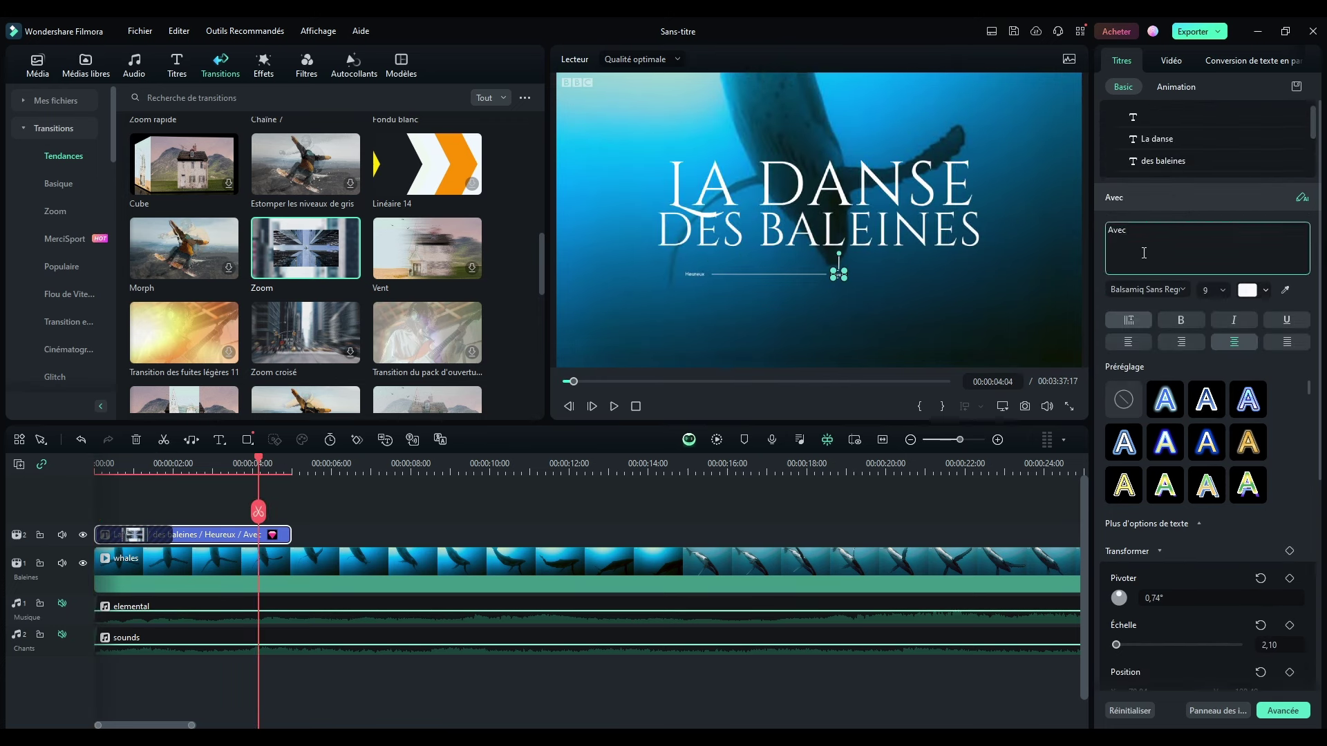
pyautogui.write('ddze')
pyautogui.press('BackSpace')
pyautogui.press('BackSpace')
pyautogui.press('BackSpace')
pyautogui.click(806, 290)
pyautogui.click(806, 290)
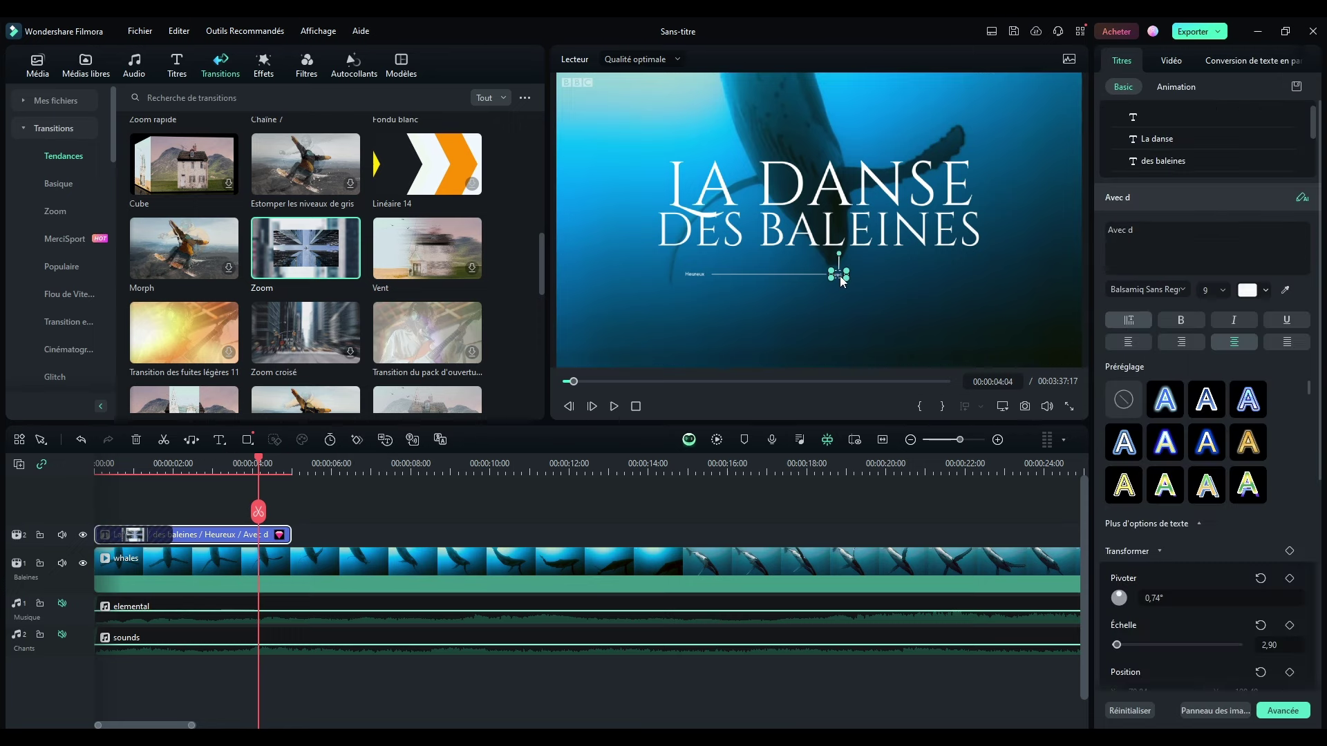
# - Delete the horizontal line and the small "Heureux" and "Avec" texts beneath the title
pyautogui.click(770, 280)
pyautogui.press('Delete')
pyautogui.press('Delete')
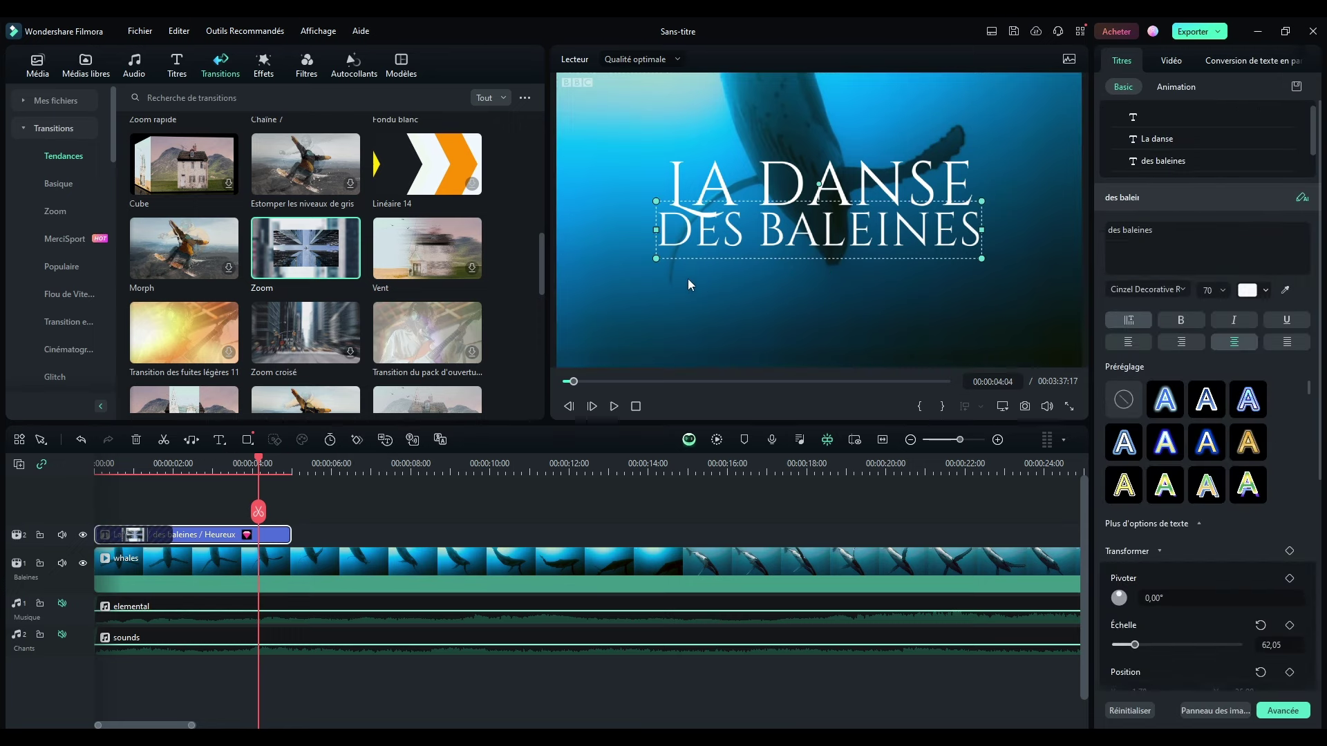
# - Try left alignment, bold and then colored text presets on both title lines, "La danse" and "des baleines"
pyautogui.click(713, 506)
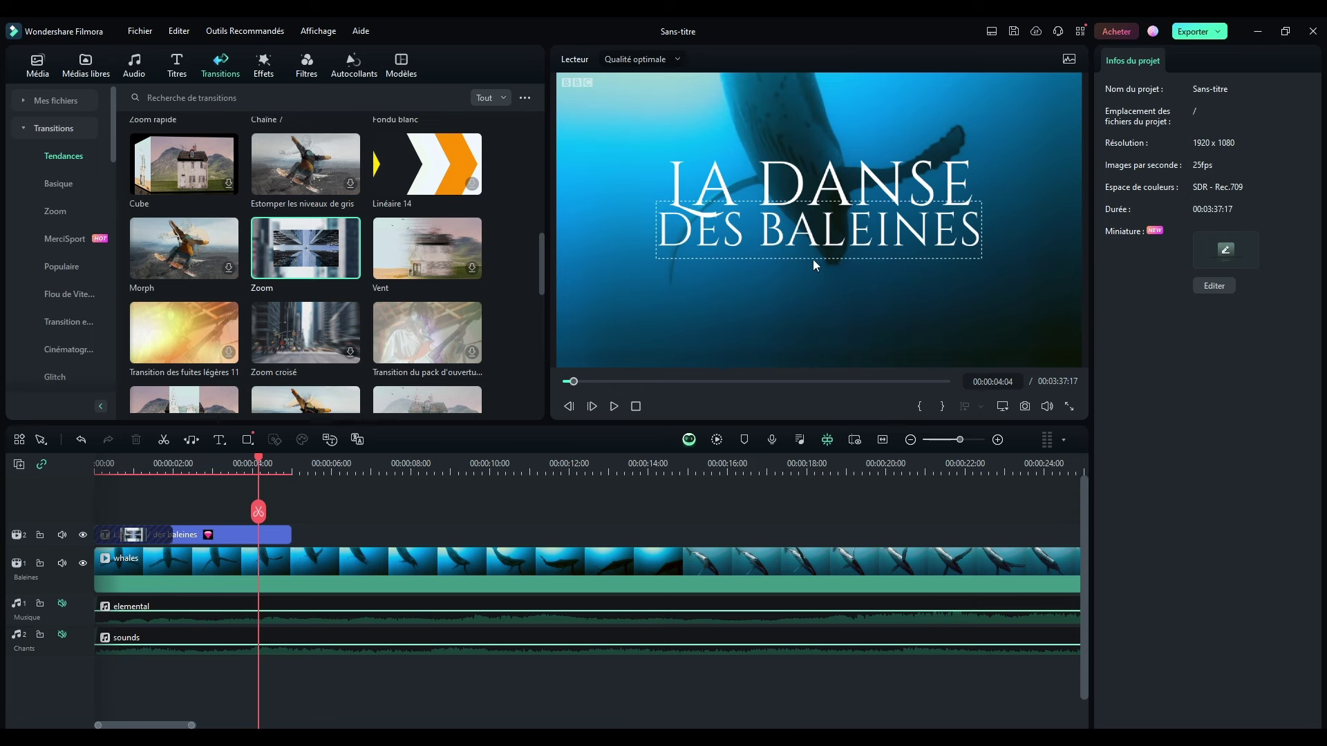
pyautogui.click(911, 230)
pyautogui.keyDown('ctrl'); pyautogui.click(856, 185); pyautogui.keyUp('ctrl')
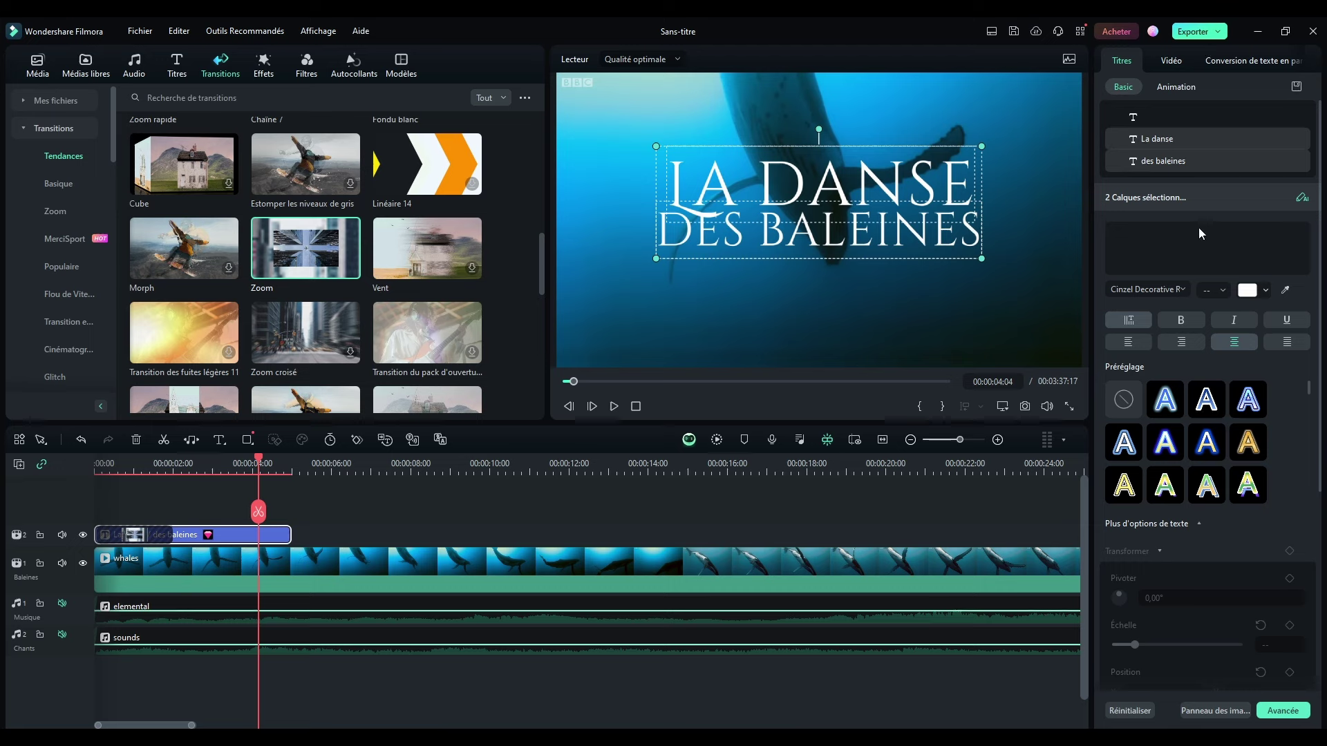
pyautogui.scroll(-5, 1136, 449)
pyautogui.scroll(-2, 1185, 500)
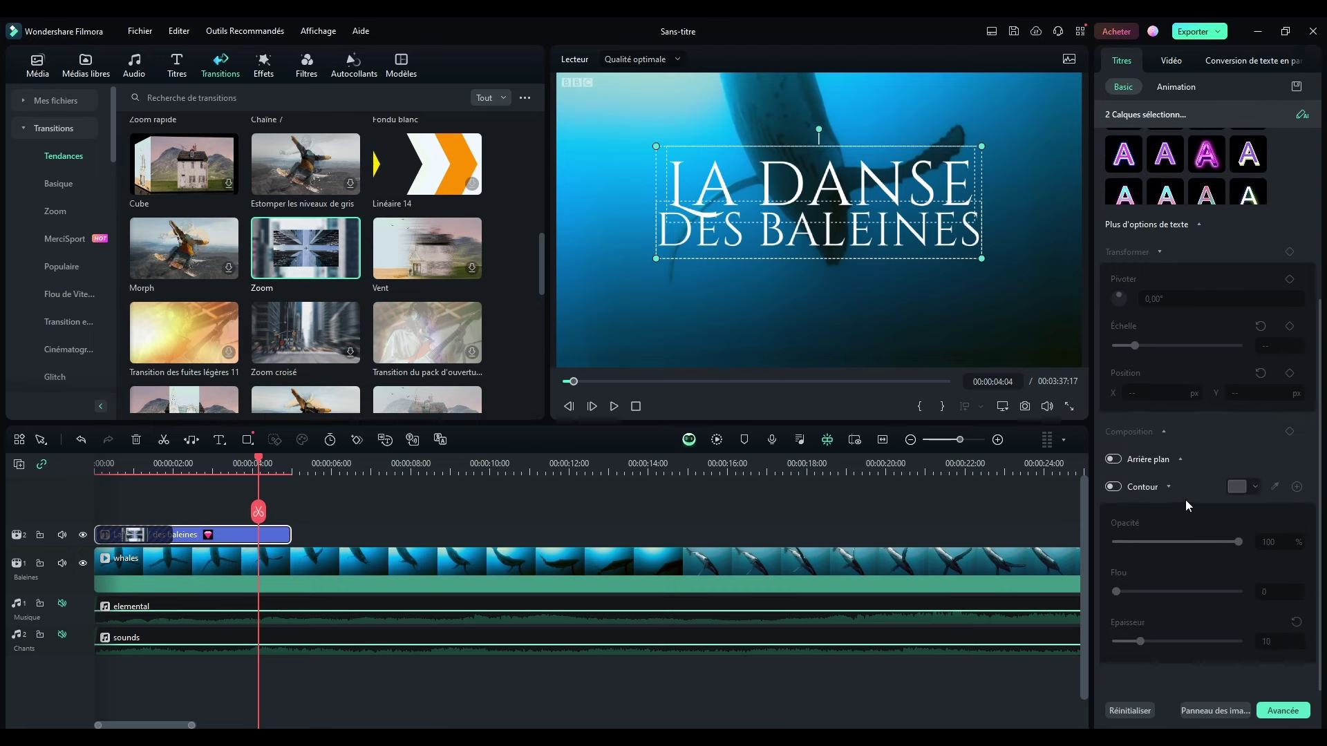
pyautogui.scroll(3, 1170, 420)
pyautogui.scroll(2, 1194, 289)
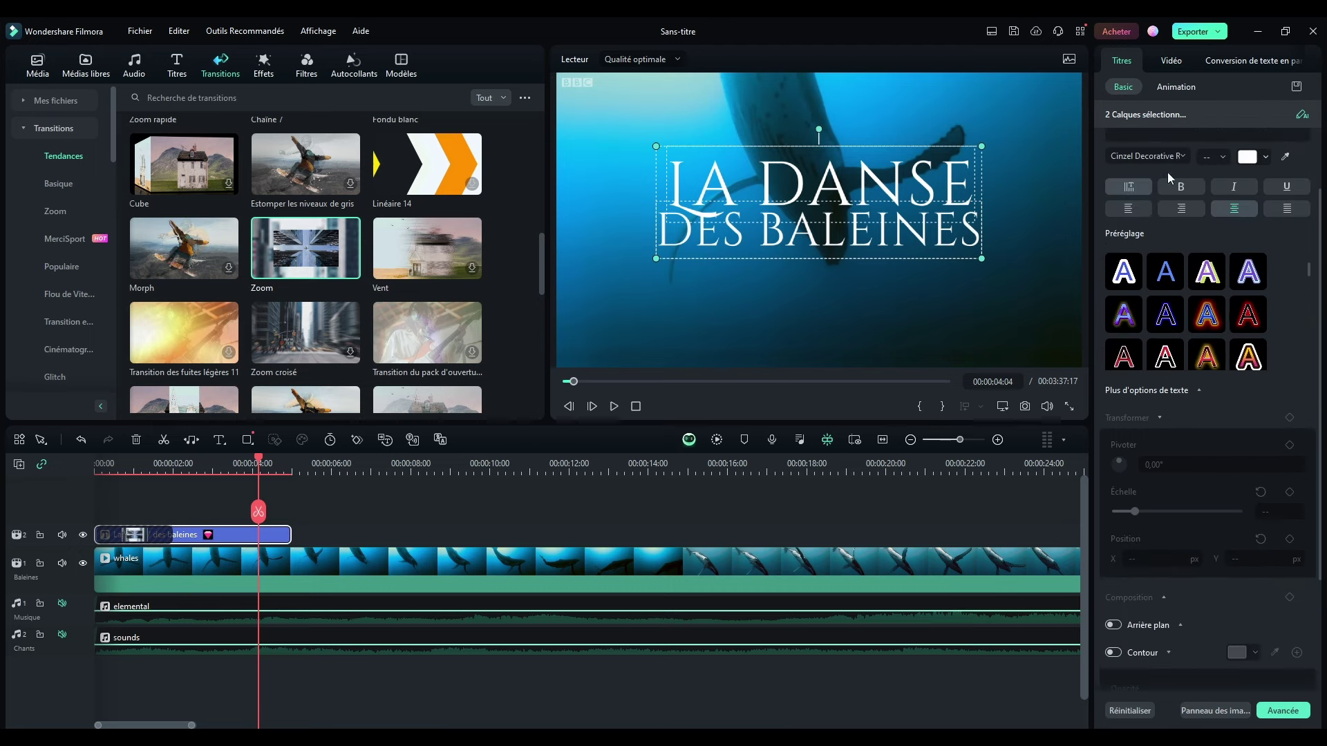
pyautogui.click(1128, 208)
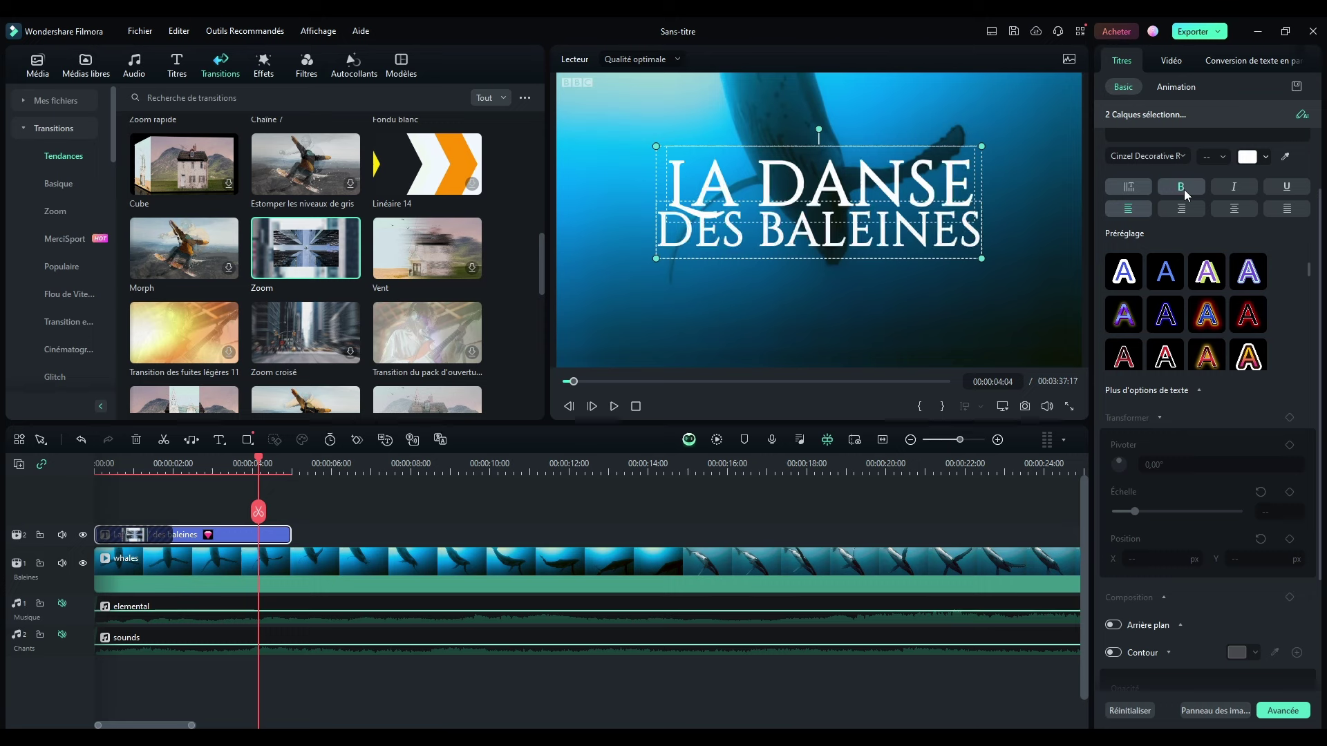
pyautogui.click(1246, 317)
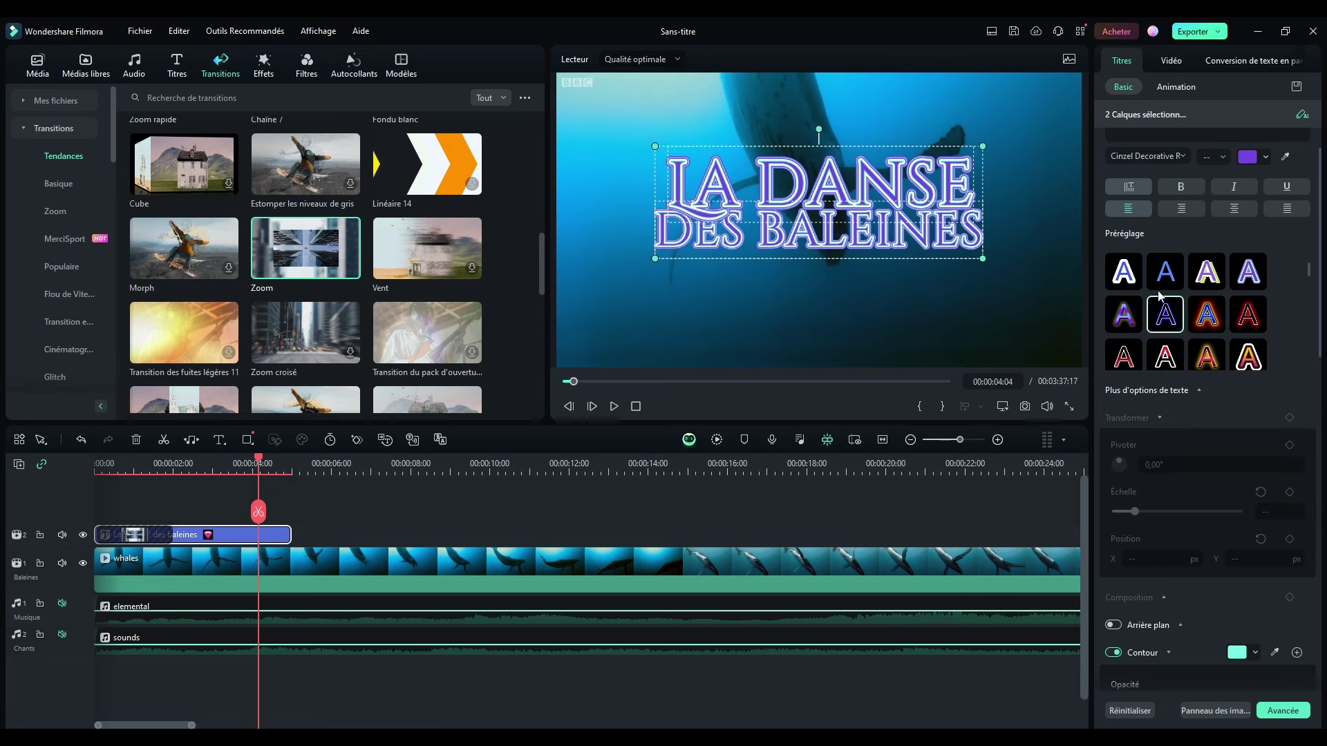
pyautogui.click(1124, 315)
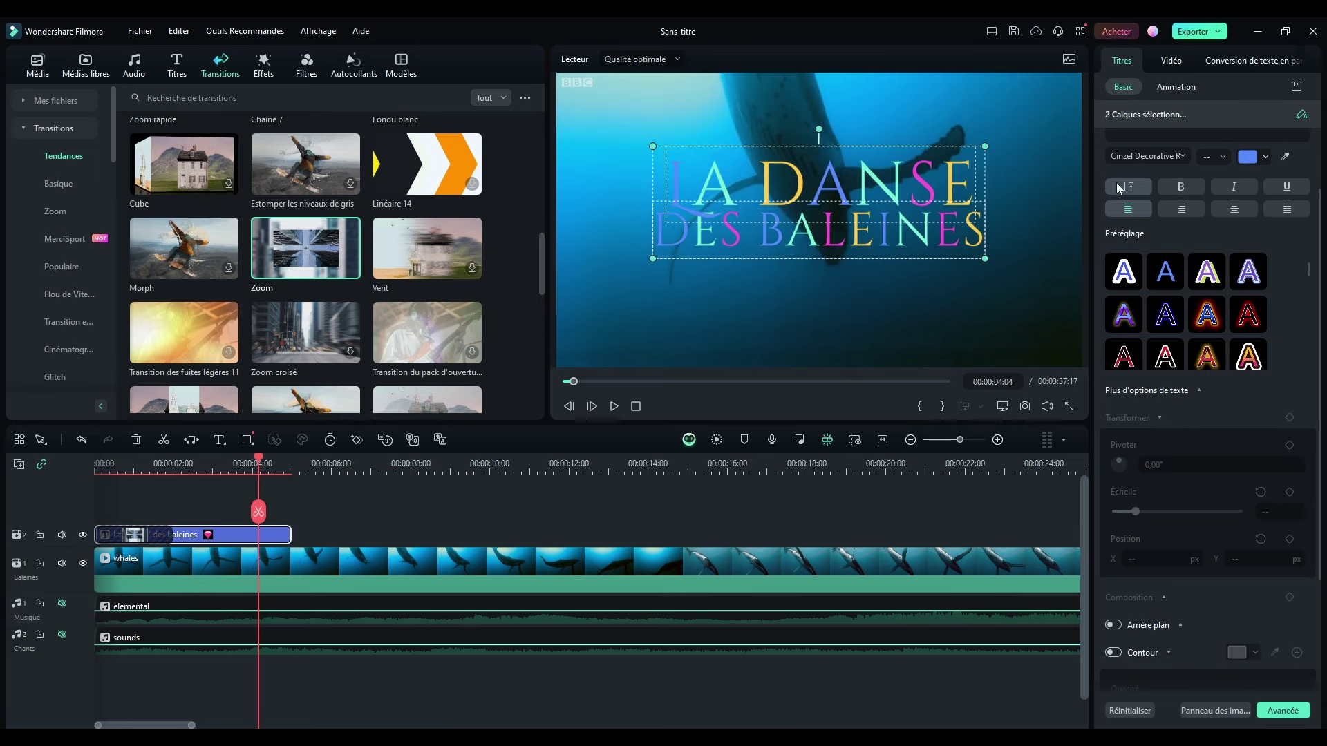
pyautogui.scroll(2, 1126, 277)
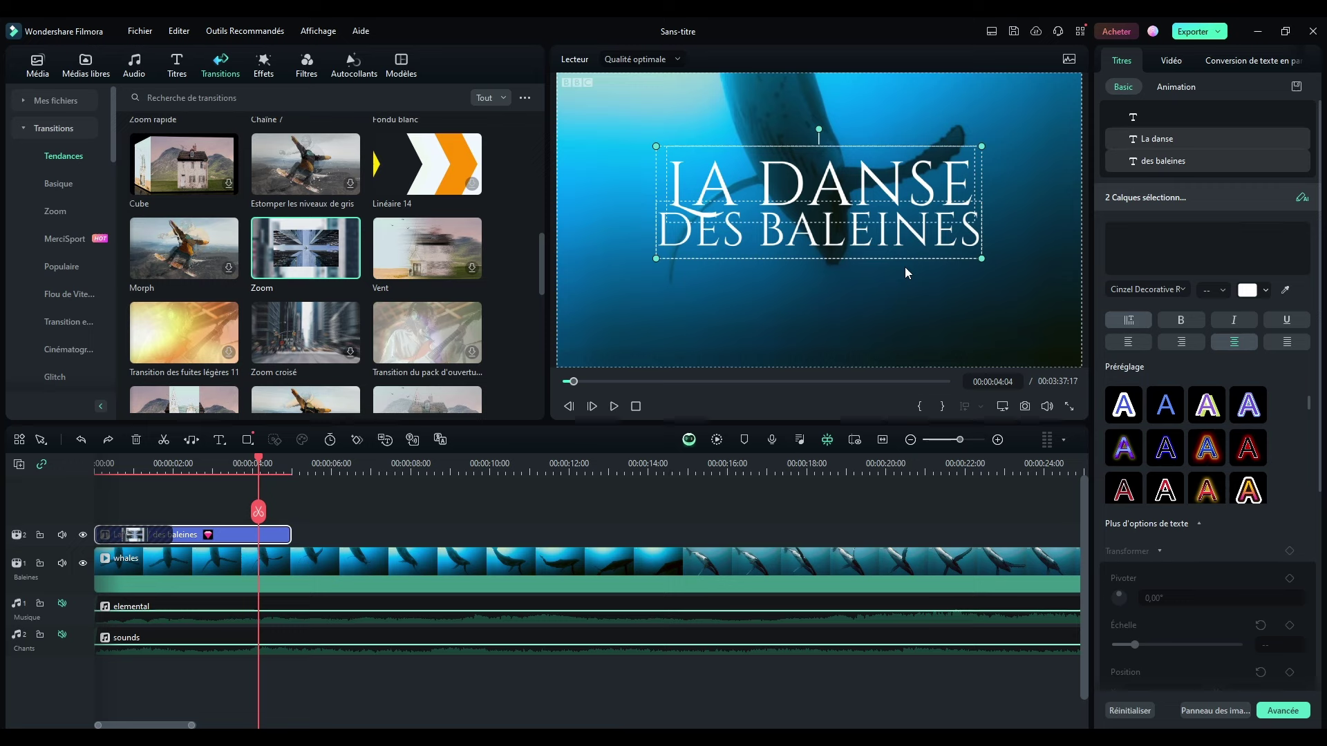
# - Delete the leftover empty text layer beneath the title, keeping only "La danse" and "des baleines", and deselect the title
pyautogui.click(415, 498)
pyautogui.click(230, 538)
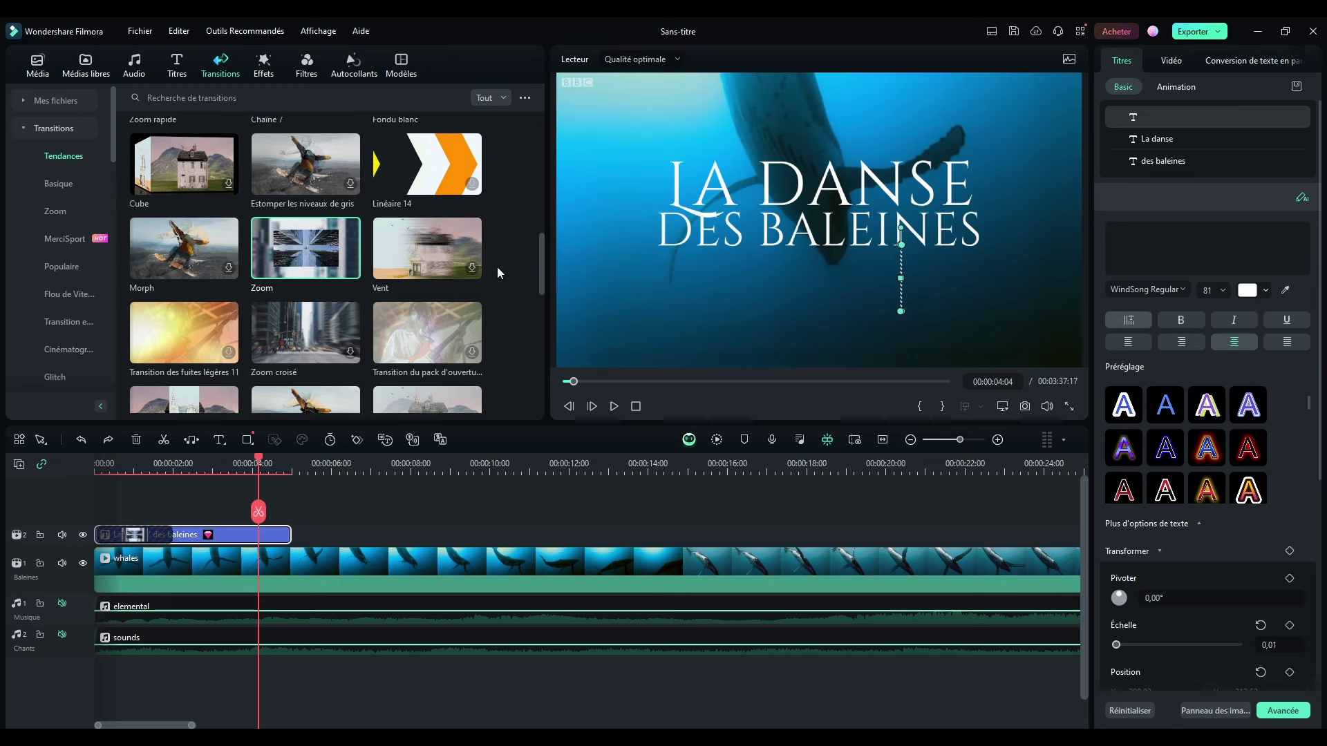
pyautogui.scroll(3, 520, 210)
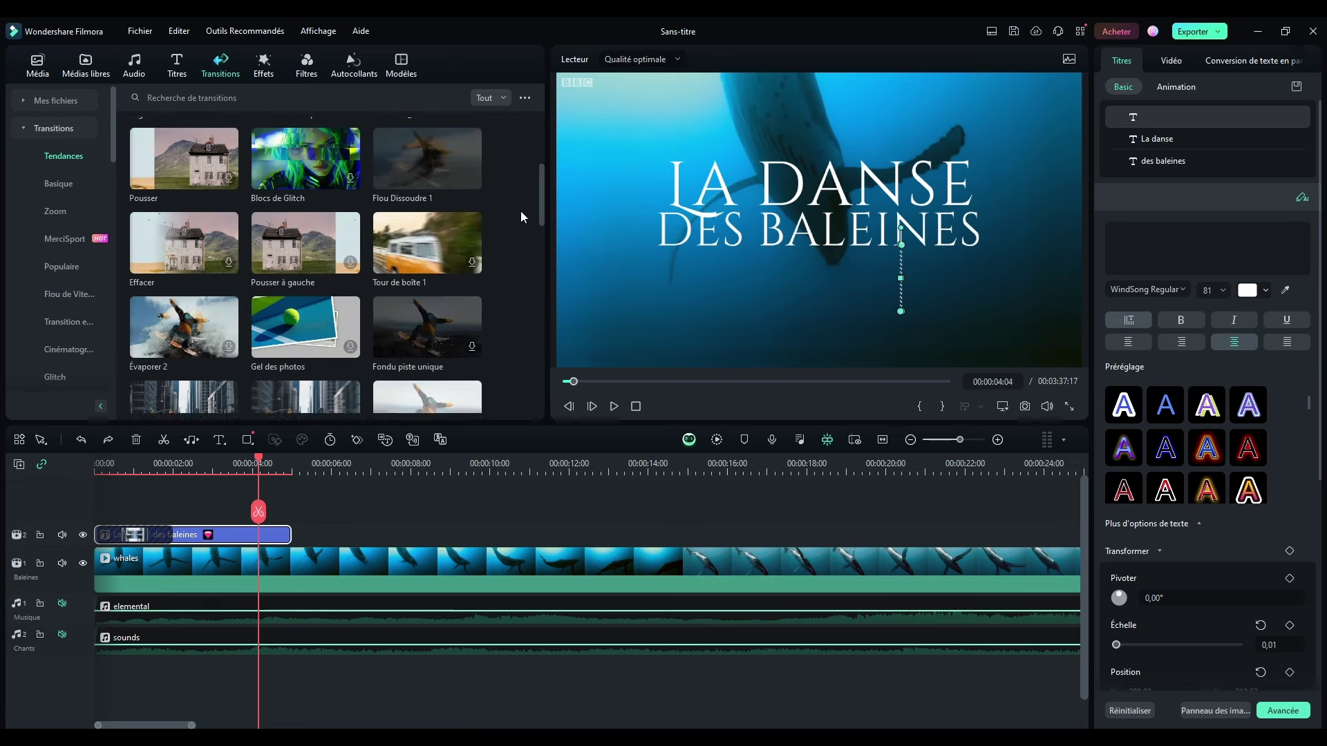
pyautogui.scroll(3, 520, 210)
pyautogui.click(908, 285)
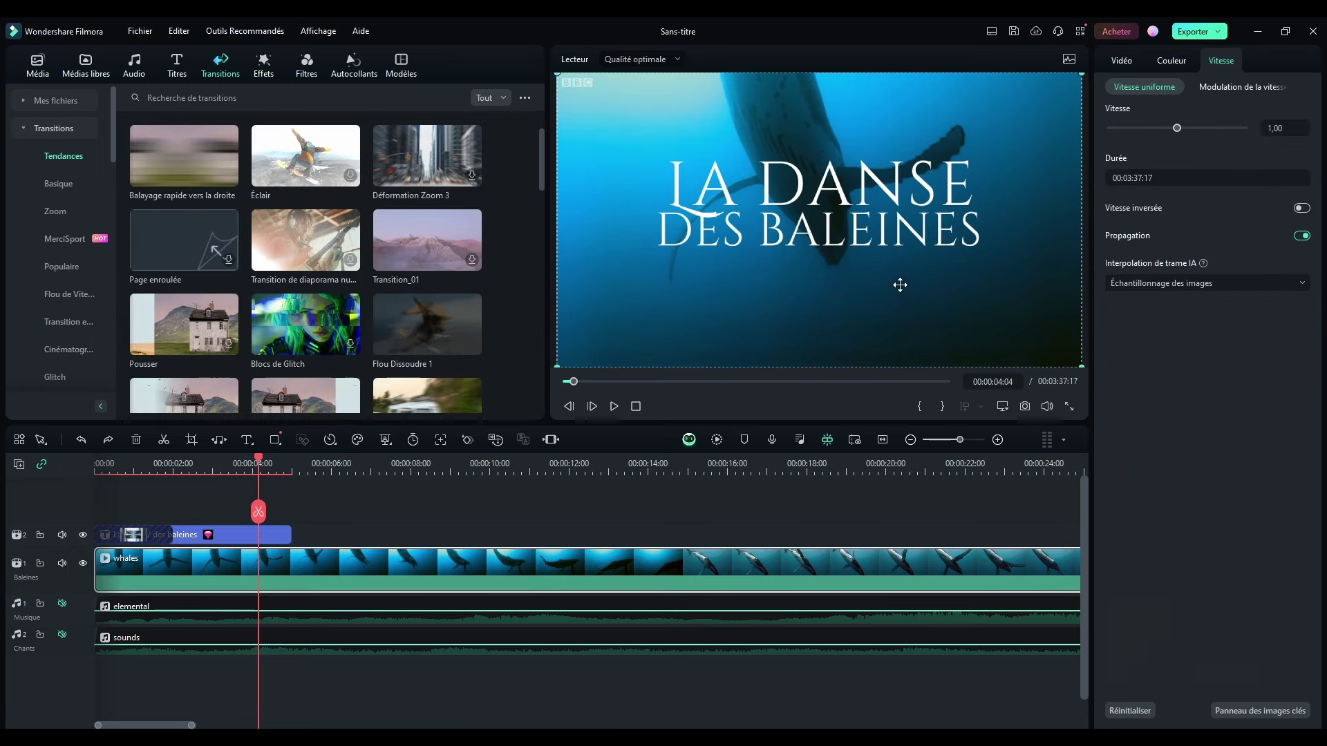
pyautogui.click(901, 284)
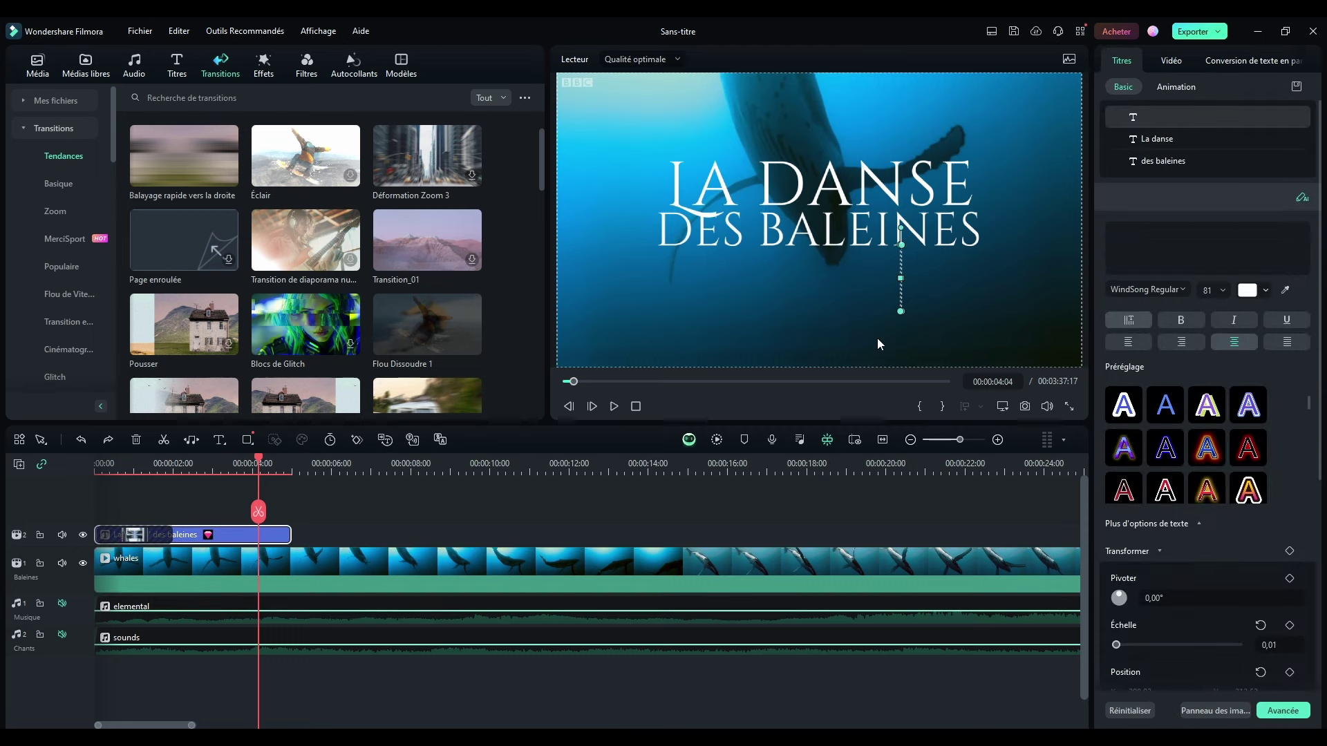
pyautogui.click(877, 343)
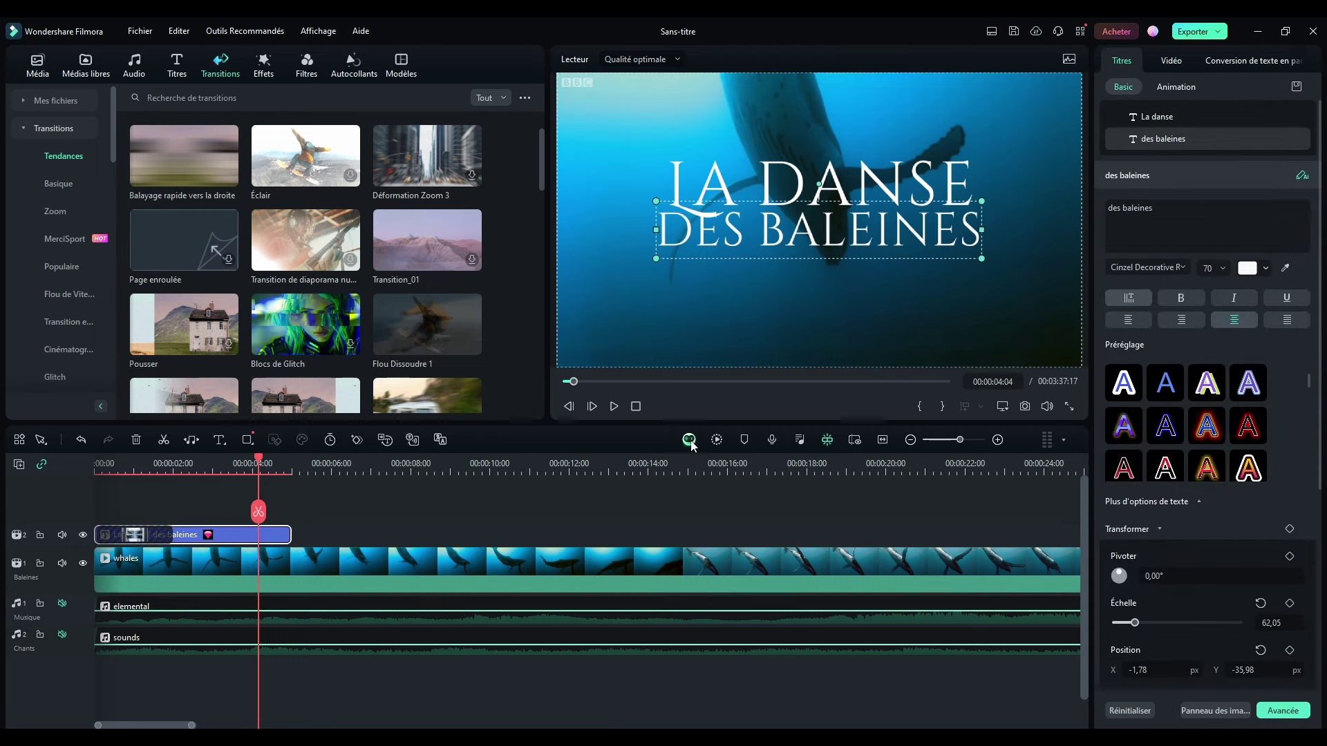
pyautogui.click(604, 421)
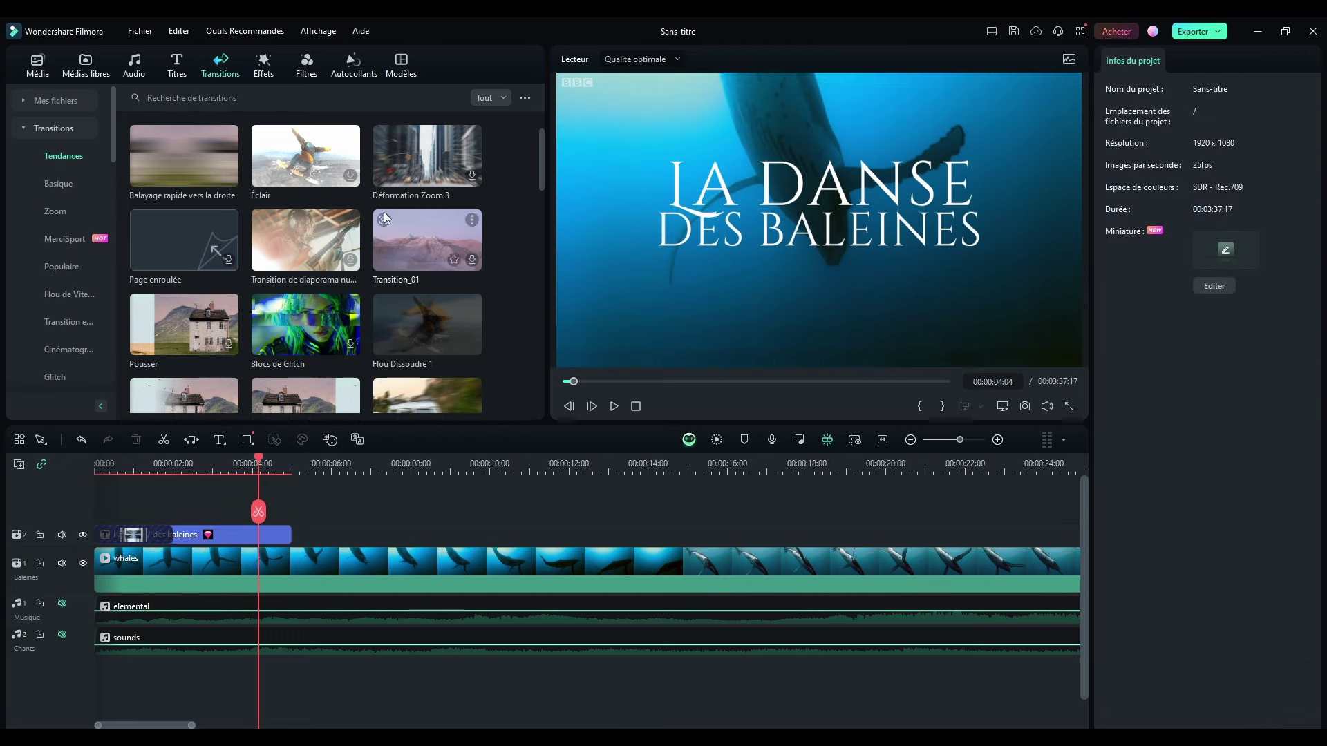
pyautogui.scroll(3, 383, 211)
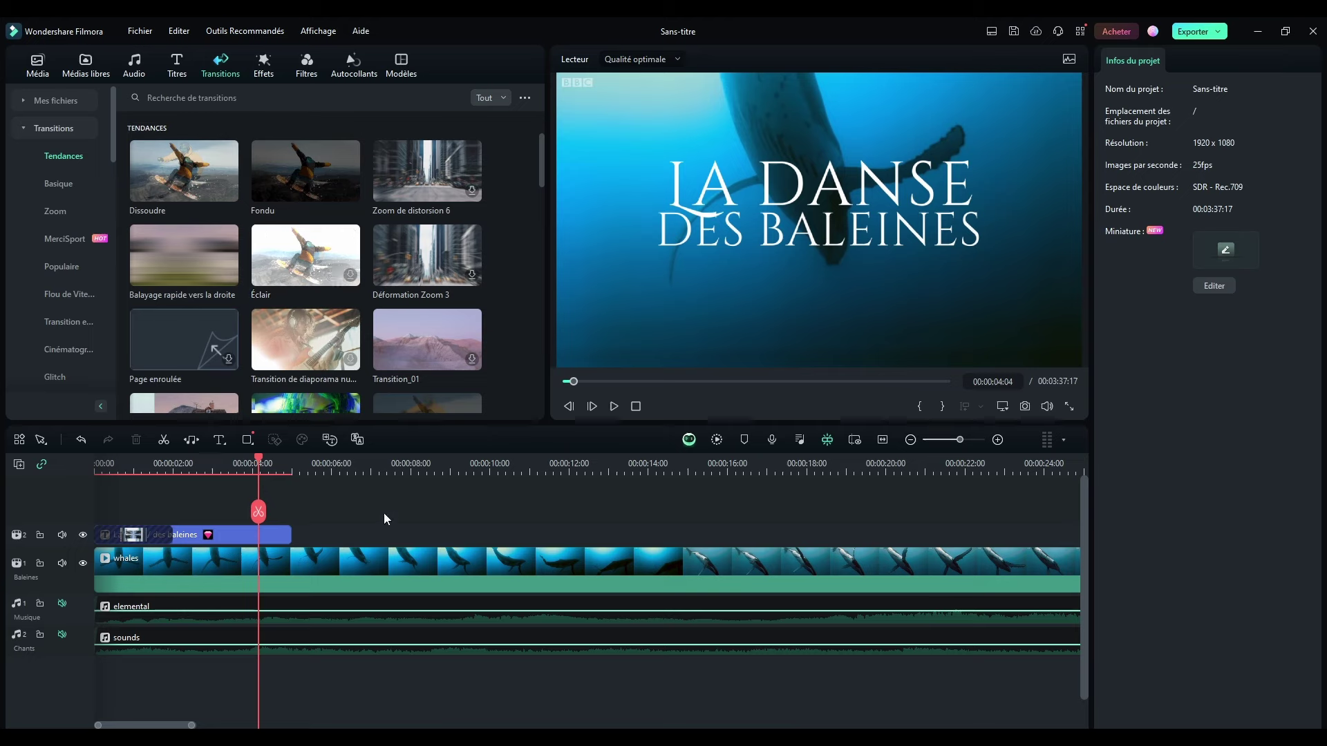
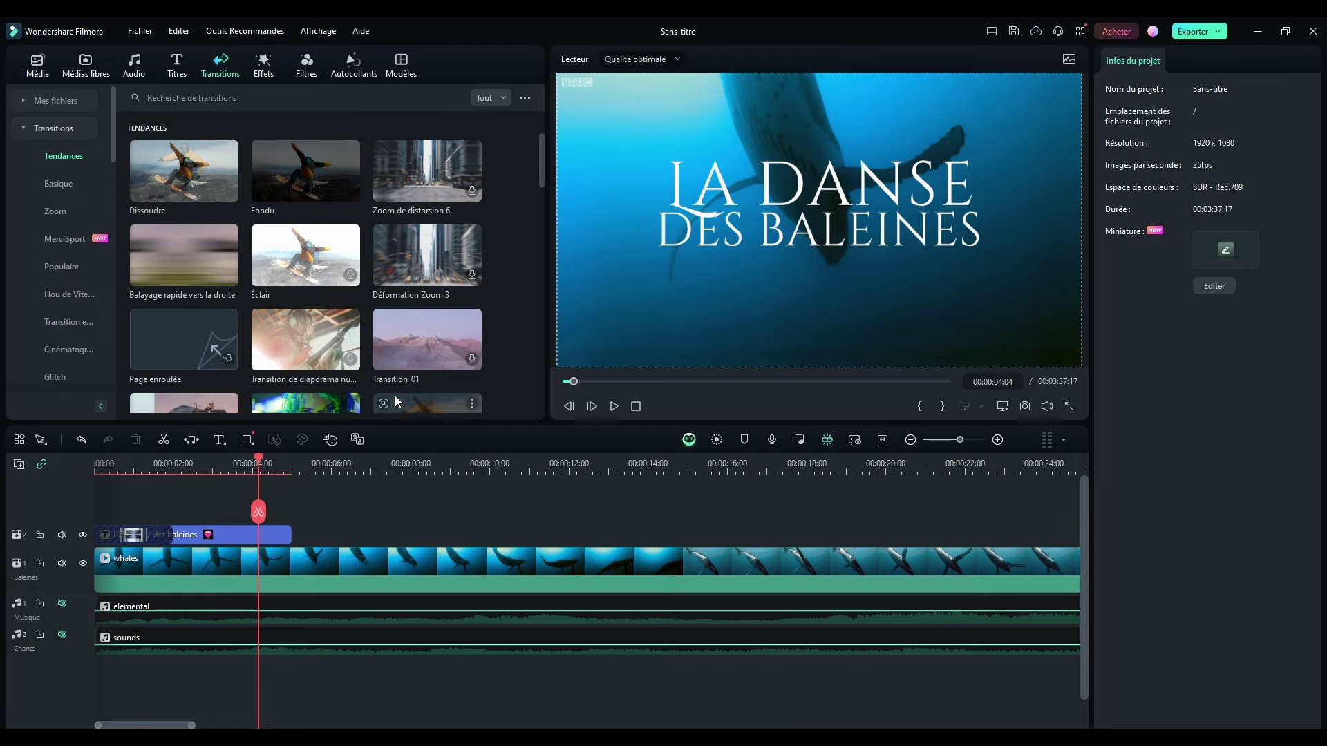
pyautogui.moveTo(395, 400); pyautogui.dragTo(371, 443)
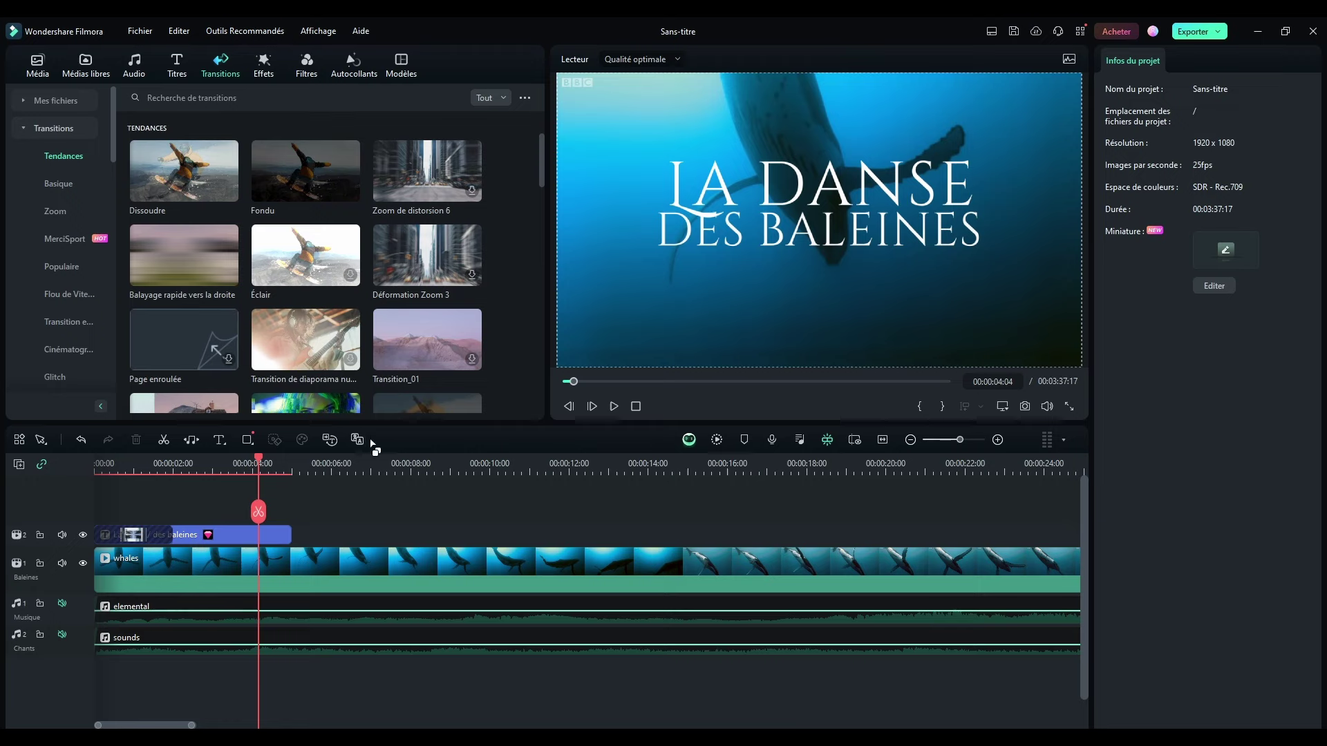
pyautogui.click(69, 129)
pyautogui.click(57, 101)
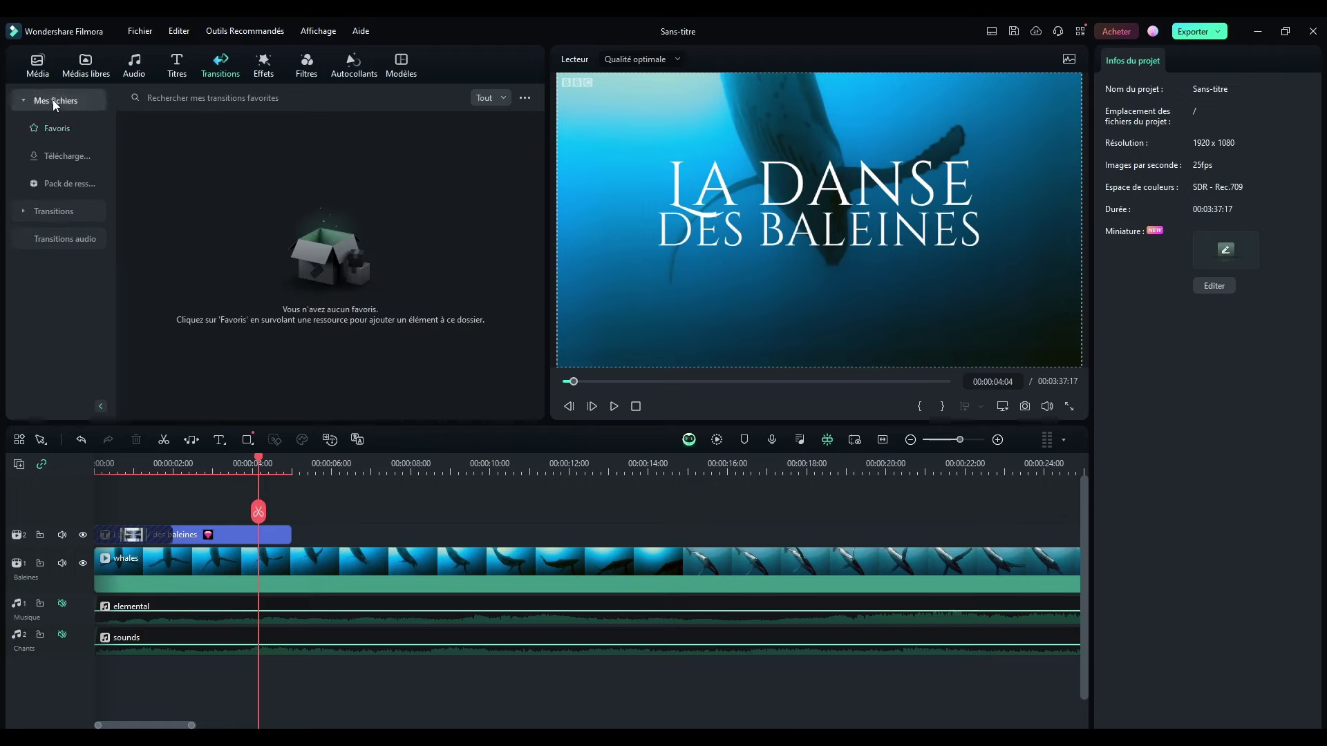
pyautogui.click(52, 100)
pyautogui.click(48, 71)
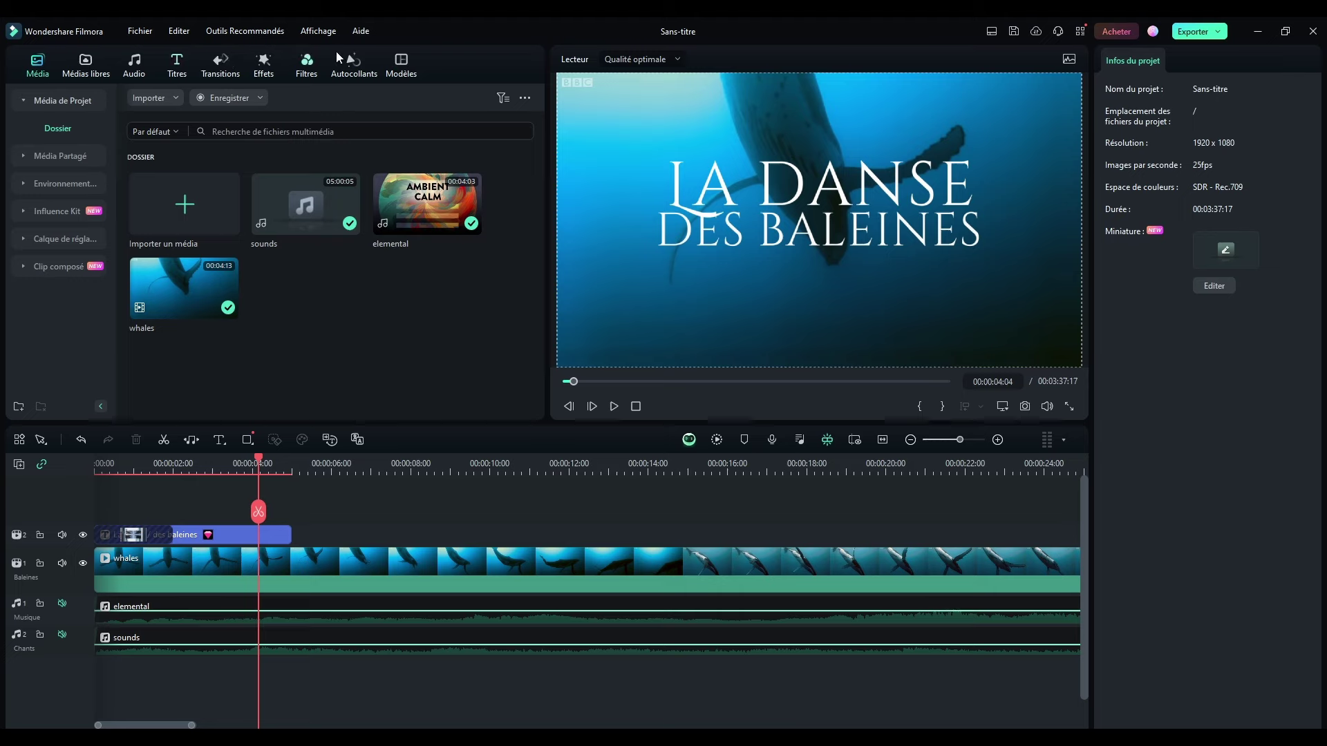
pyautogui.click(306, 66)
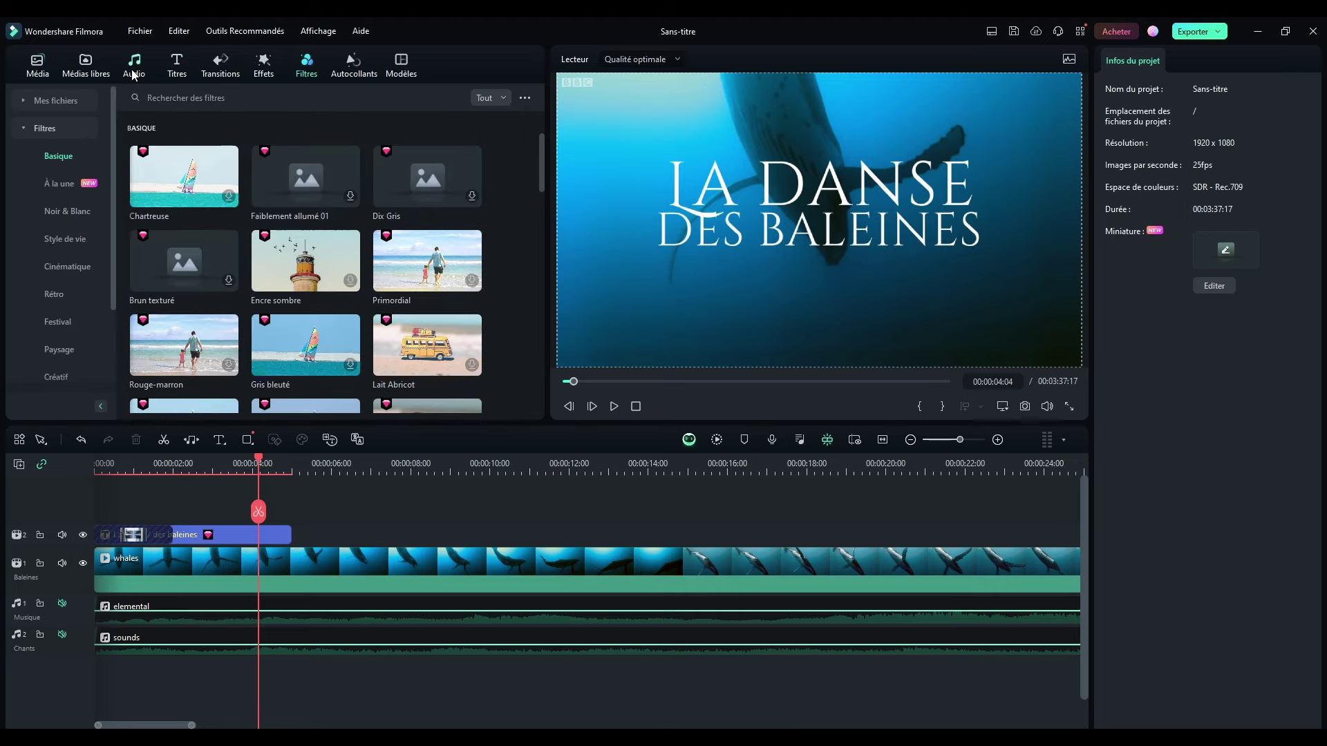
# - Widen the category list of the free media library and open its AI image generator
pyautogui.click(88, 68)
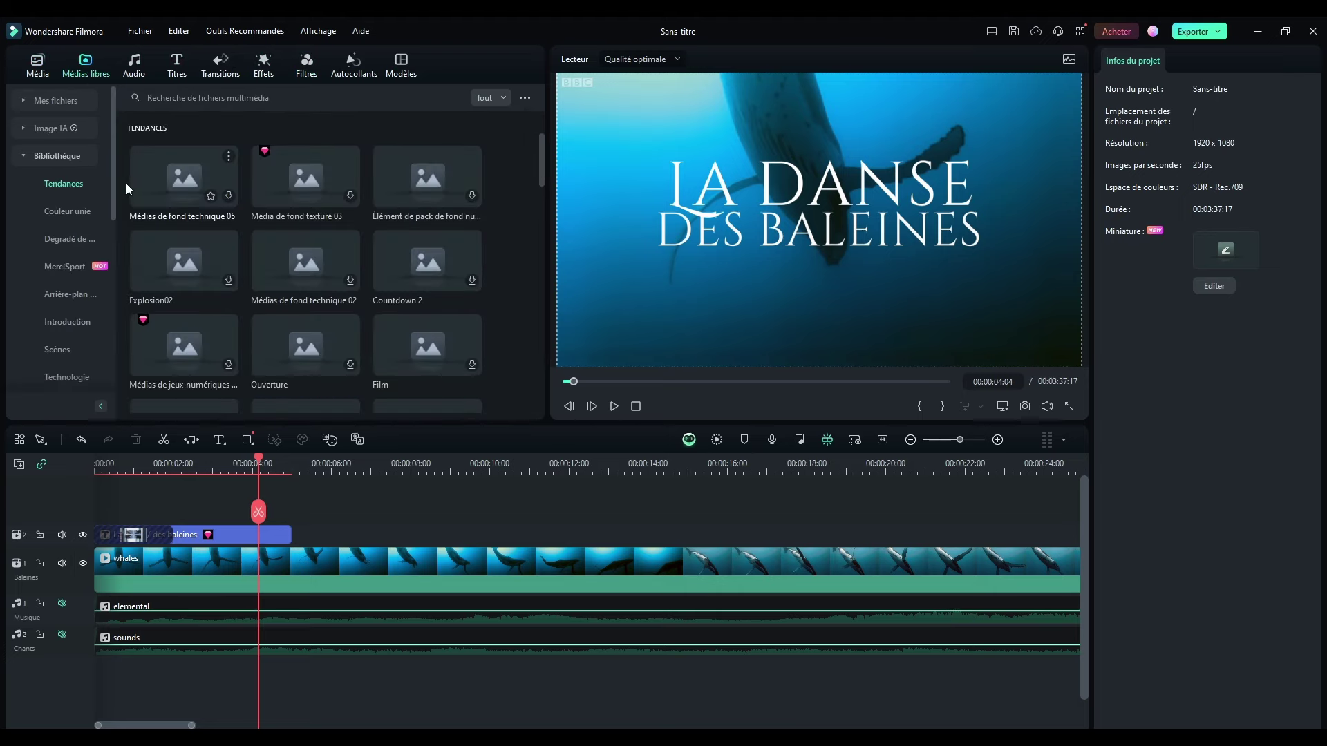
pyautogui.moveTo(114, 183); pyautogui.dragTo(29, 127)
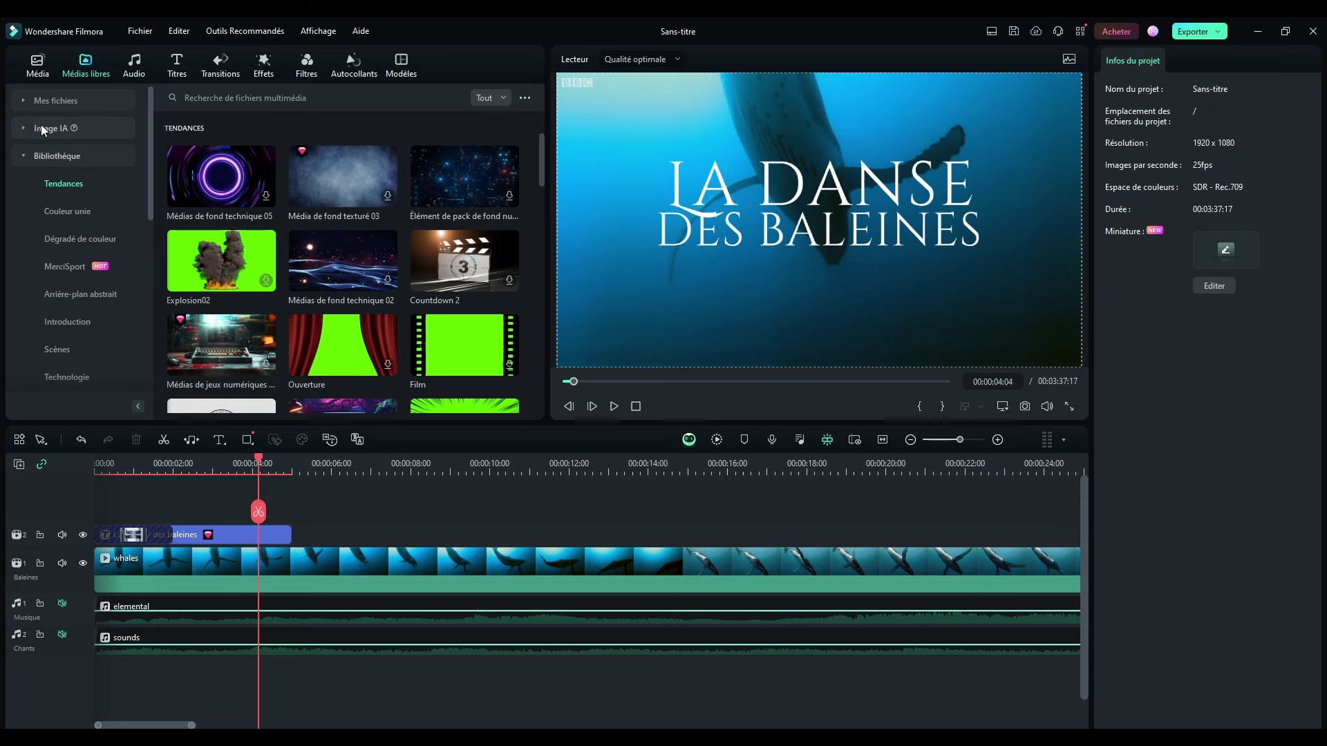
pyautogui.click(40, 126)
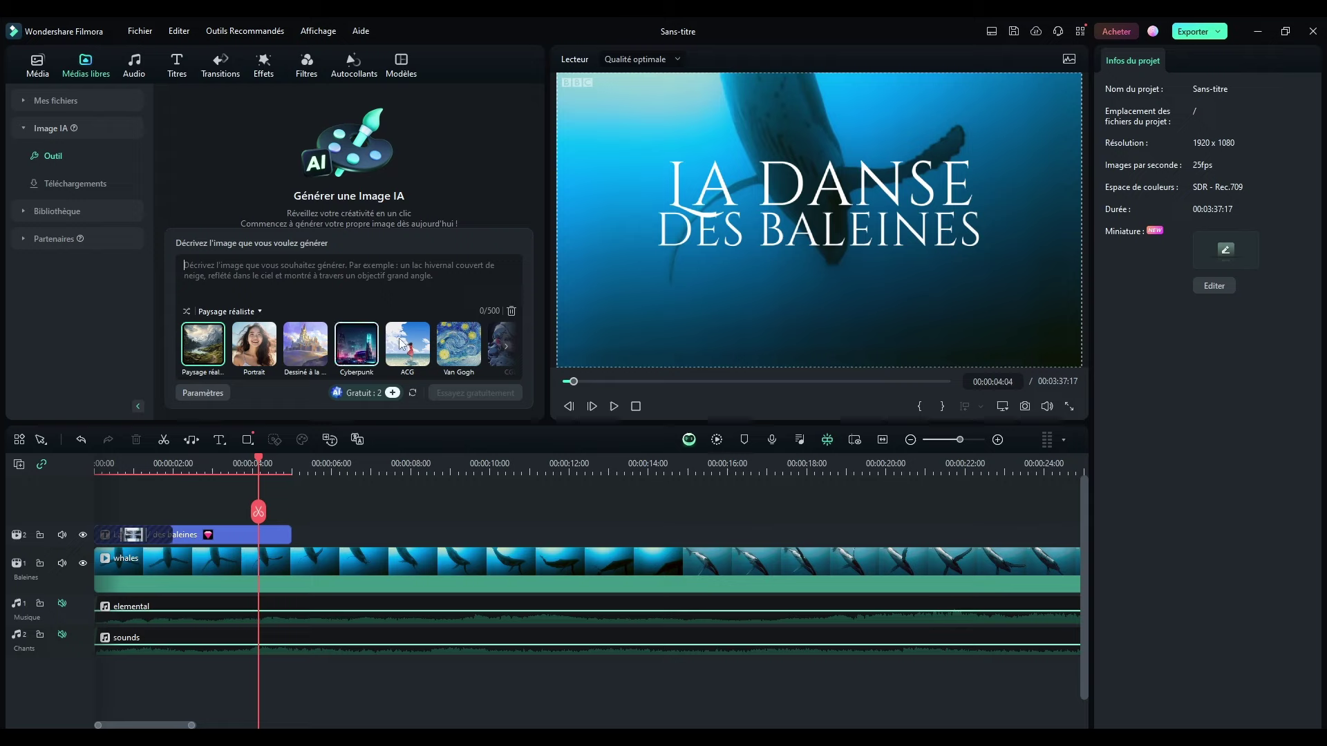
# - Try the Cyberpunk style, return to Paysage réaliste, and start the image description with "Un groupe de ba"
pyautogui.click(350, 352)
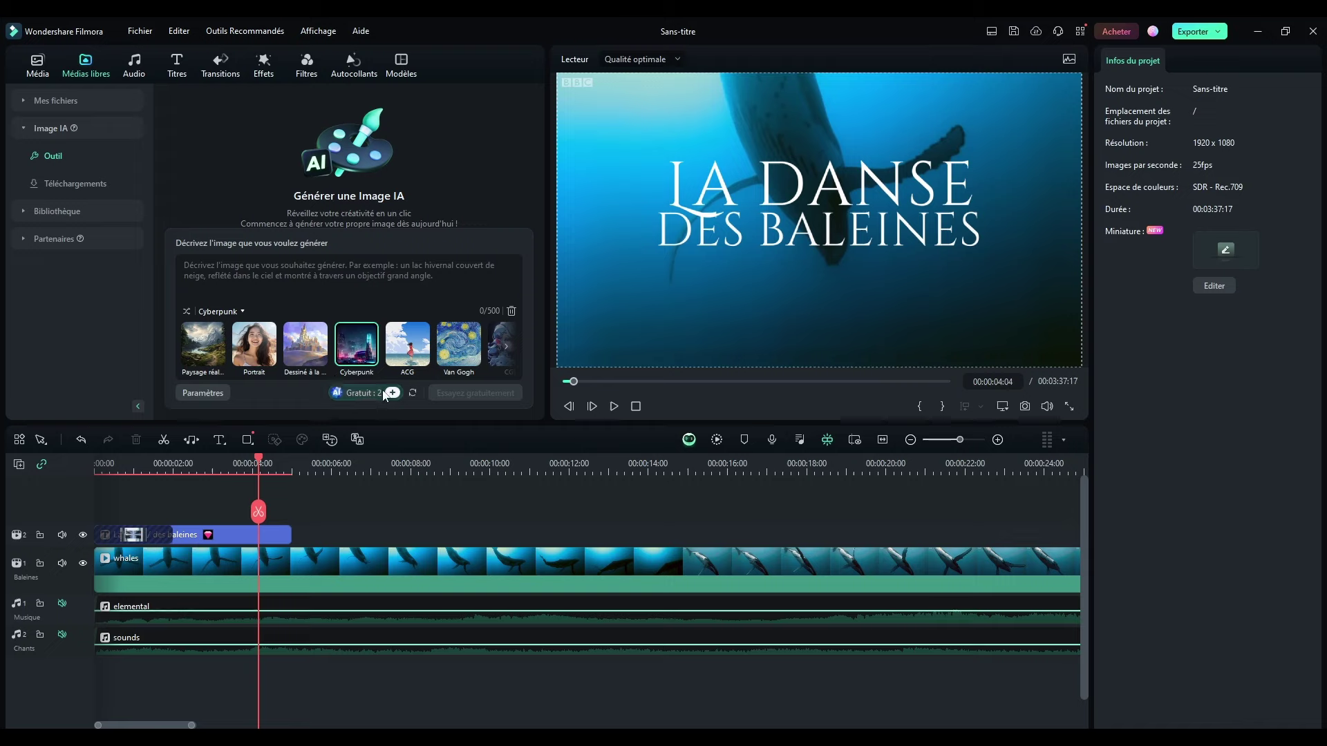
pyautogui.click(200, 341)
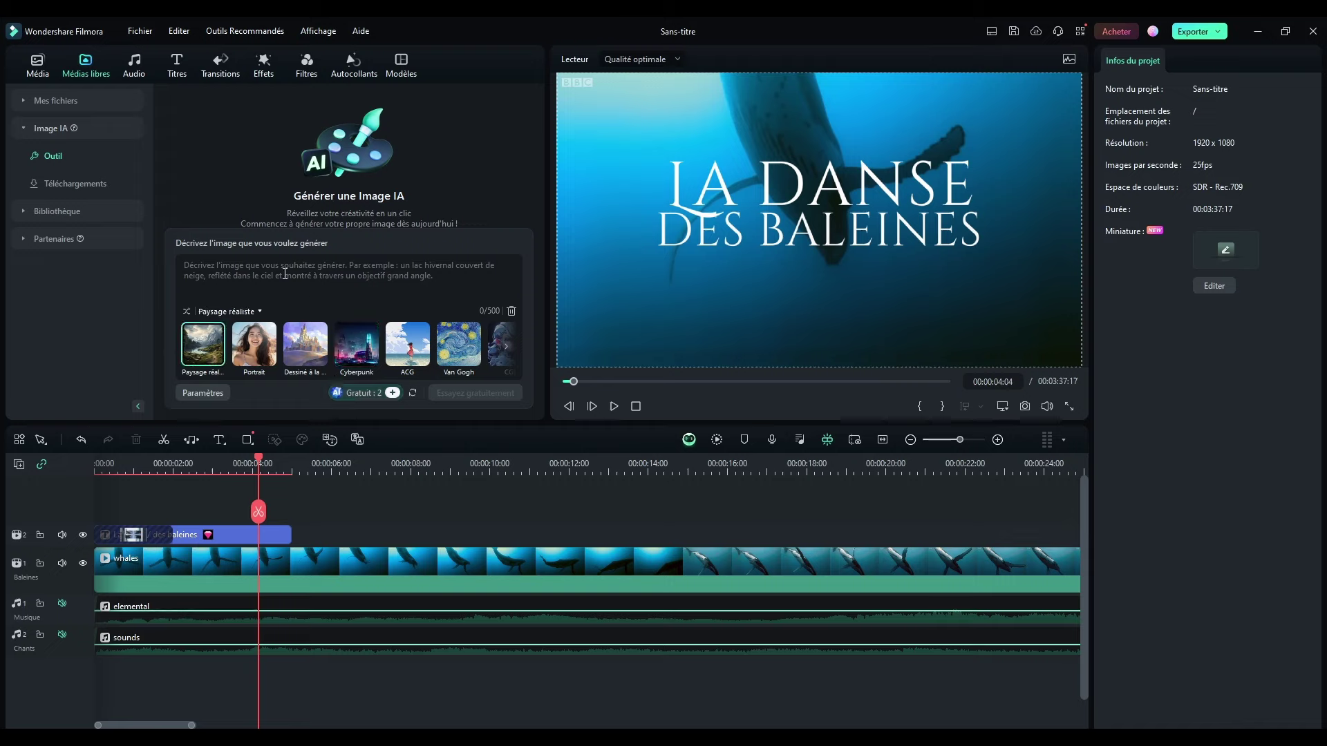
pyautogui.click(255, 273)
pyautogui.click(295, 291)
pyautogui.write('Un groupe de')
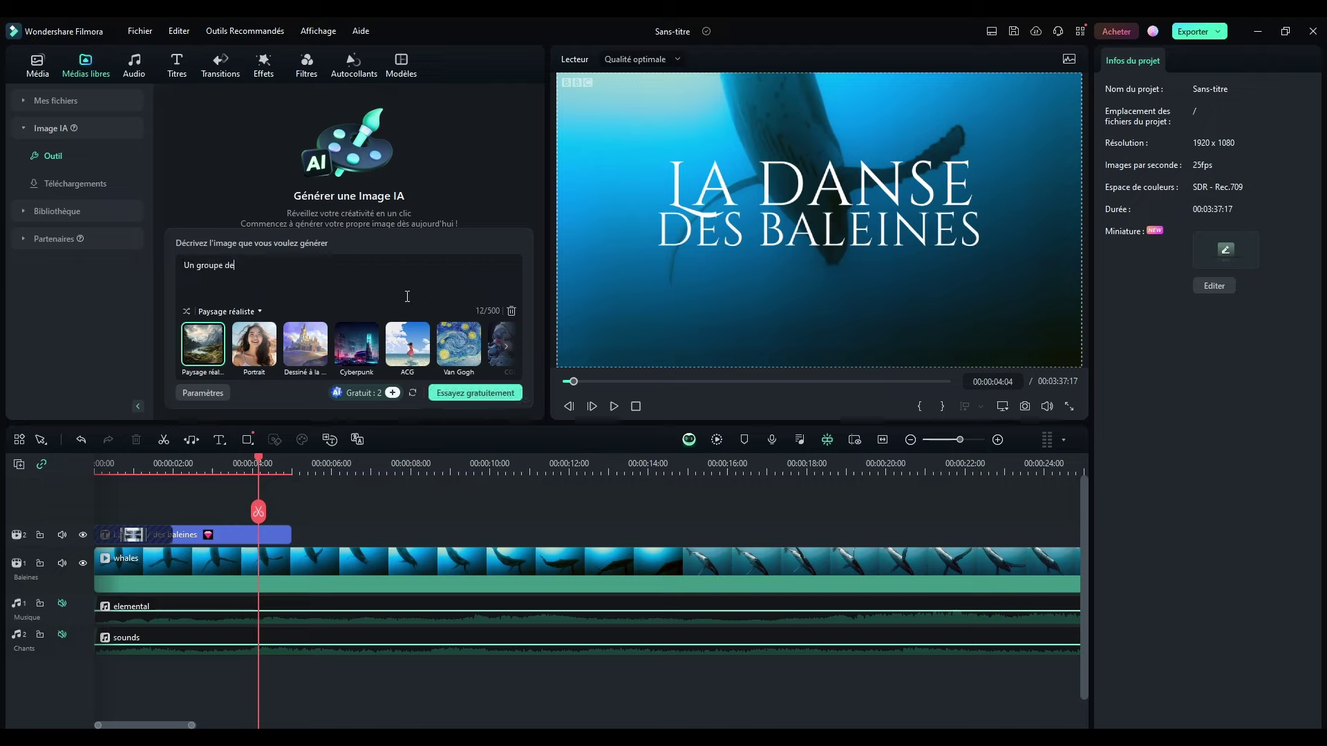
pyautogui.write(' ba')
# - Generate images from the prompt "Un océan vivant avec des poissons, dans des tons bleus et violets, dans de grandes profondeurs, avec des coraux et une épave abandonnée"
pyautogui.hotkey('ctrl', 'a')
pyautogui.write('Un océan vivant avec des poissons, dans des tons ble')
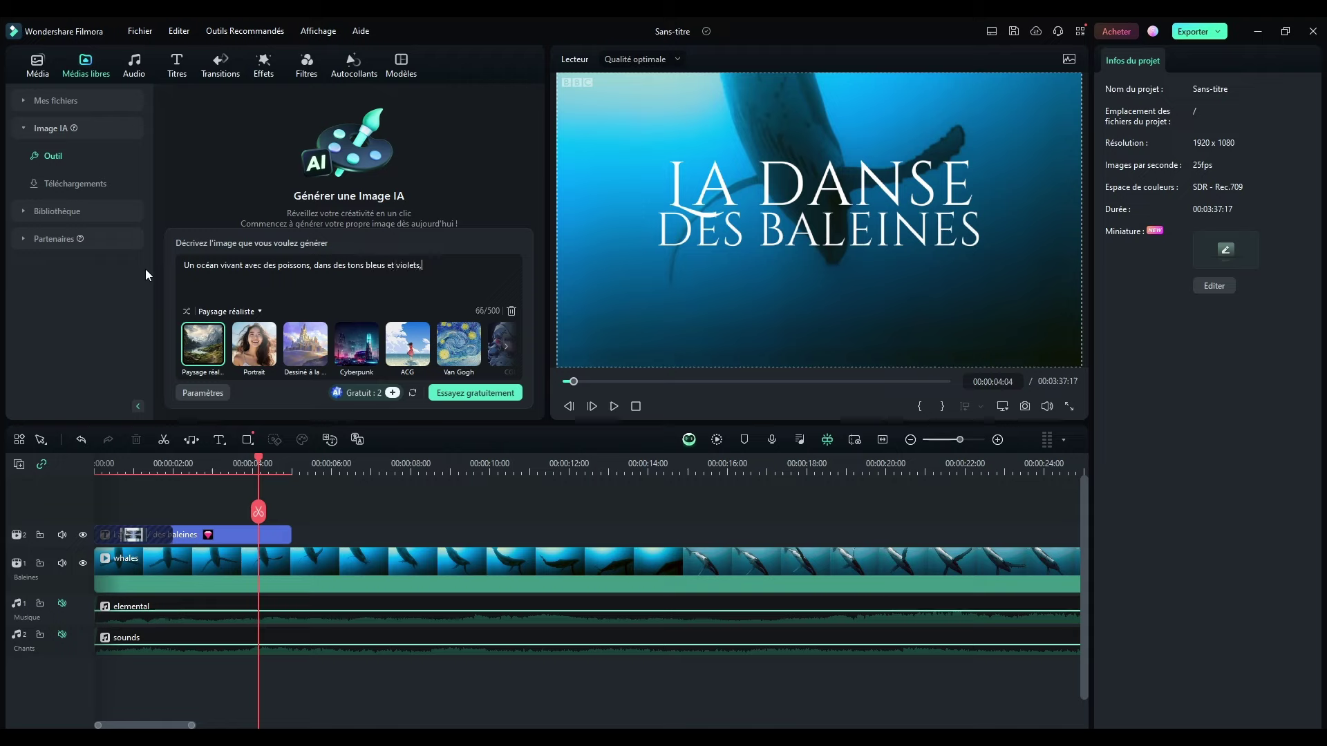
pyautogui.write('us et violets, dans l')
pyautogui.press('BackSpace')
pyautogui.write('de grandes profondeurs,')
pyautogui.write('avec des coraux')
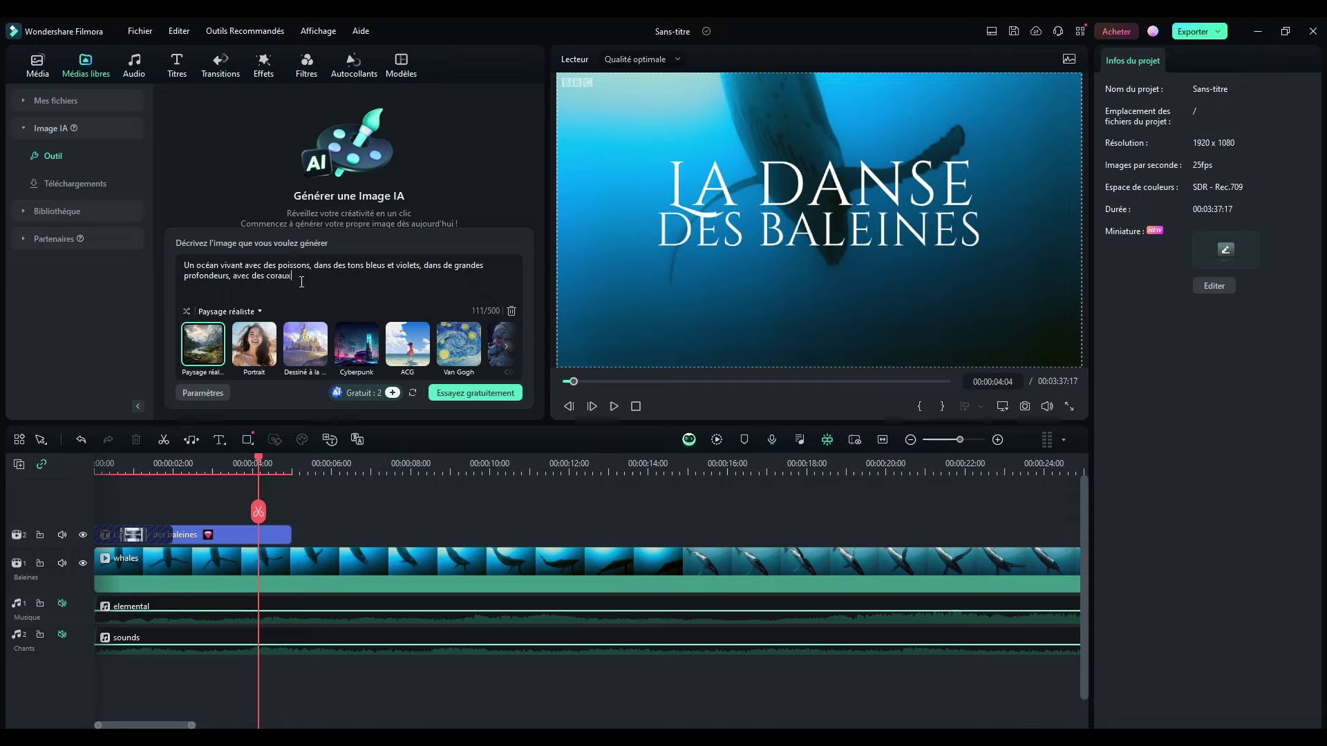
pyautogui.write(' et une épave abandonnée')
pyautogui.click(475, 390)
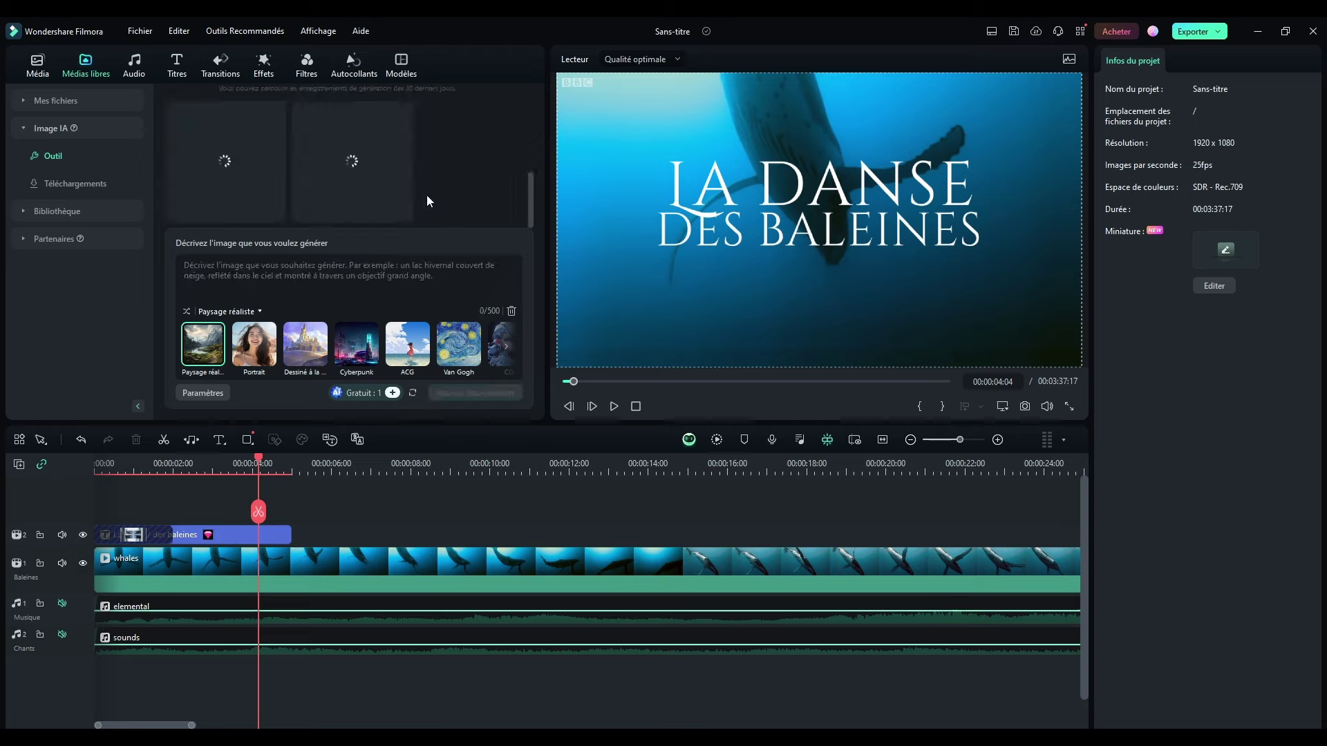
# - Review the submitted prompt and the generated ocean images in the AI image results
pyautogui.scroll(-1, 479, 167)
pyautogui.moveTo(532, 206); pyautogui.dragTo(549, 105)
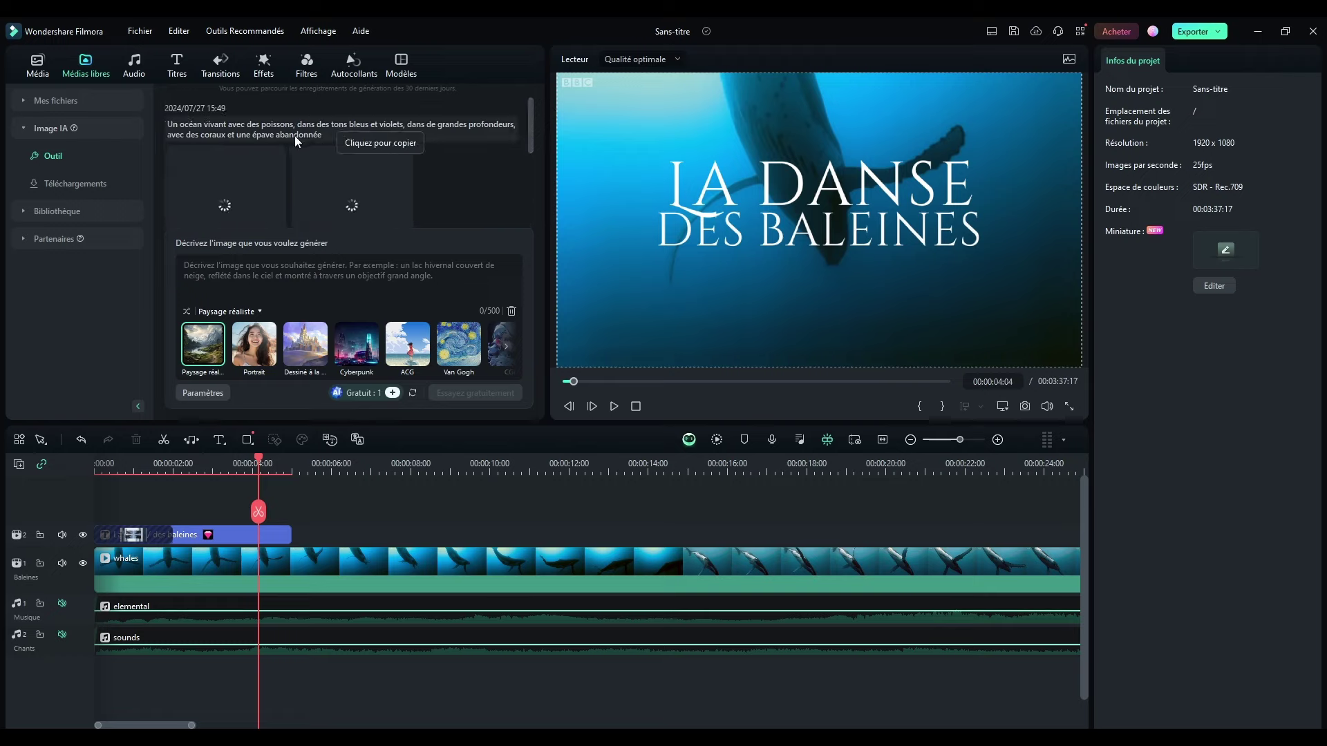
pyautogui.moveTo(530, 123); pyautogui.dragTo(529, 170)
pyautogui.scroll(3, 474, 192)
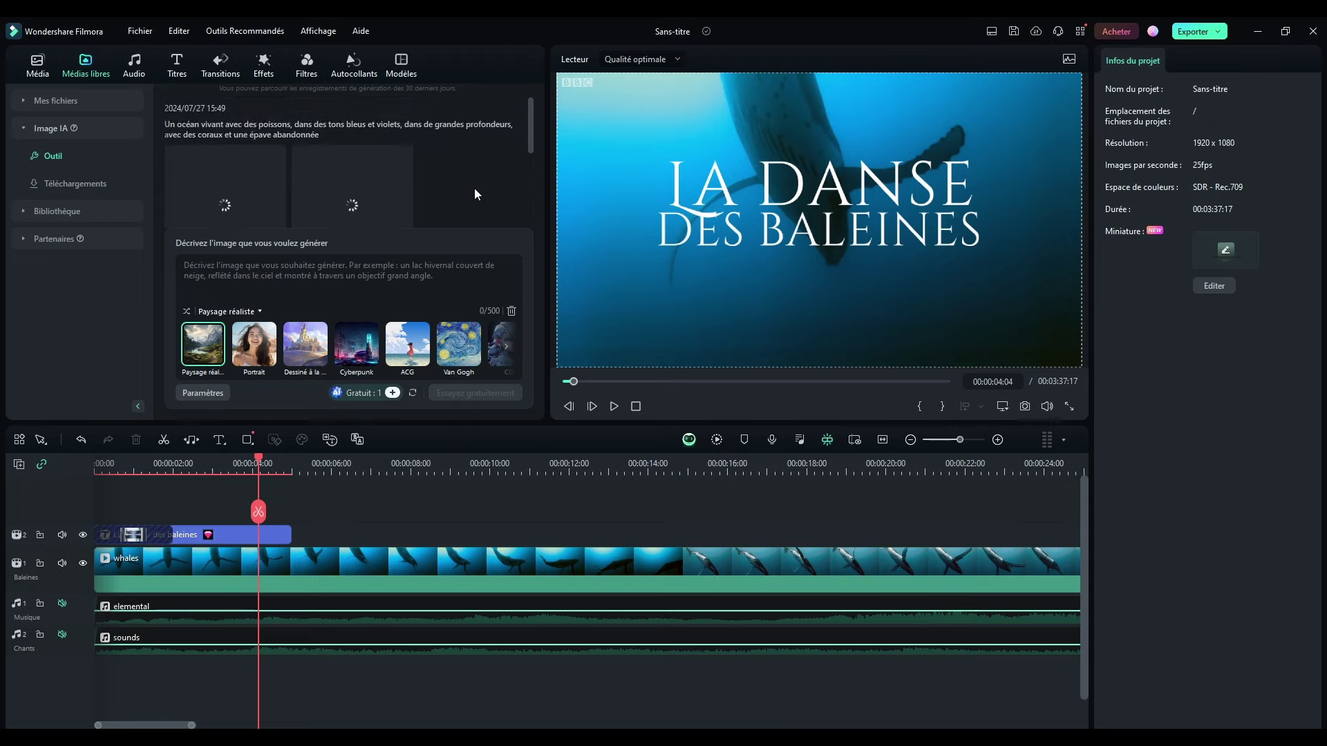
pyautogui.scroll(-4, 474, 193)
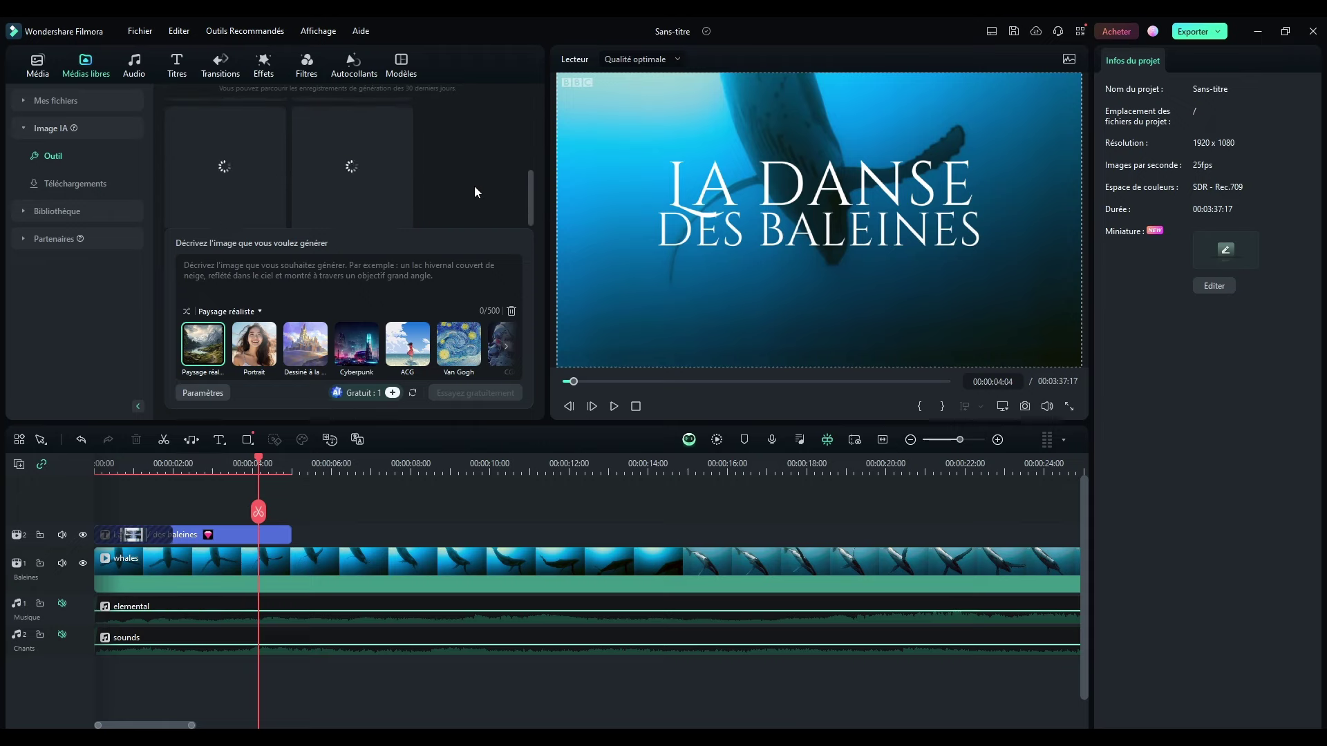
pyautogui.scroll(-1, 474, 186)
pyautogui.scroll(2, 475, 184)
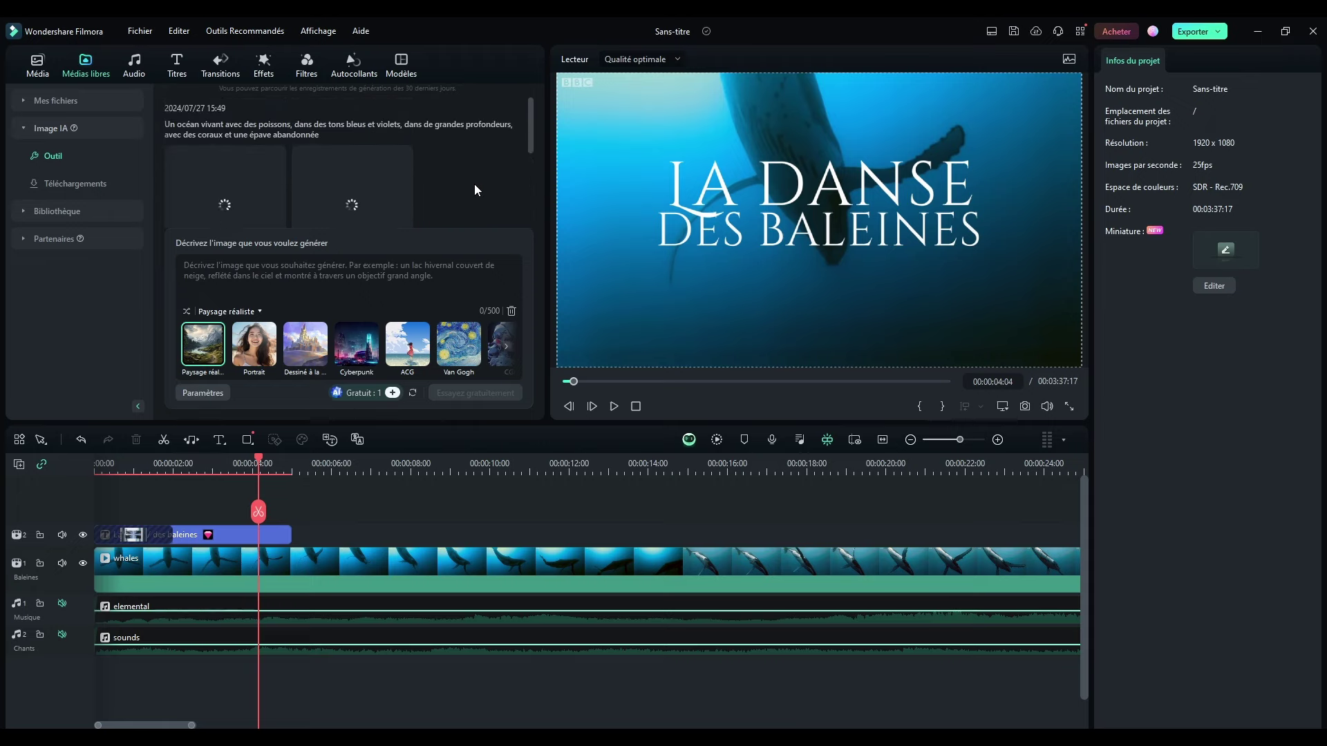
pyautogui.scroll(-1, 474, 183)
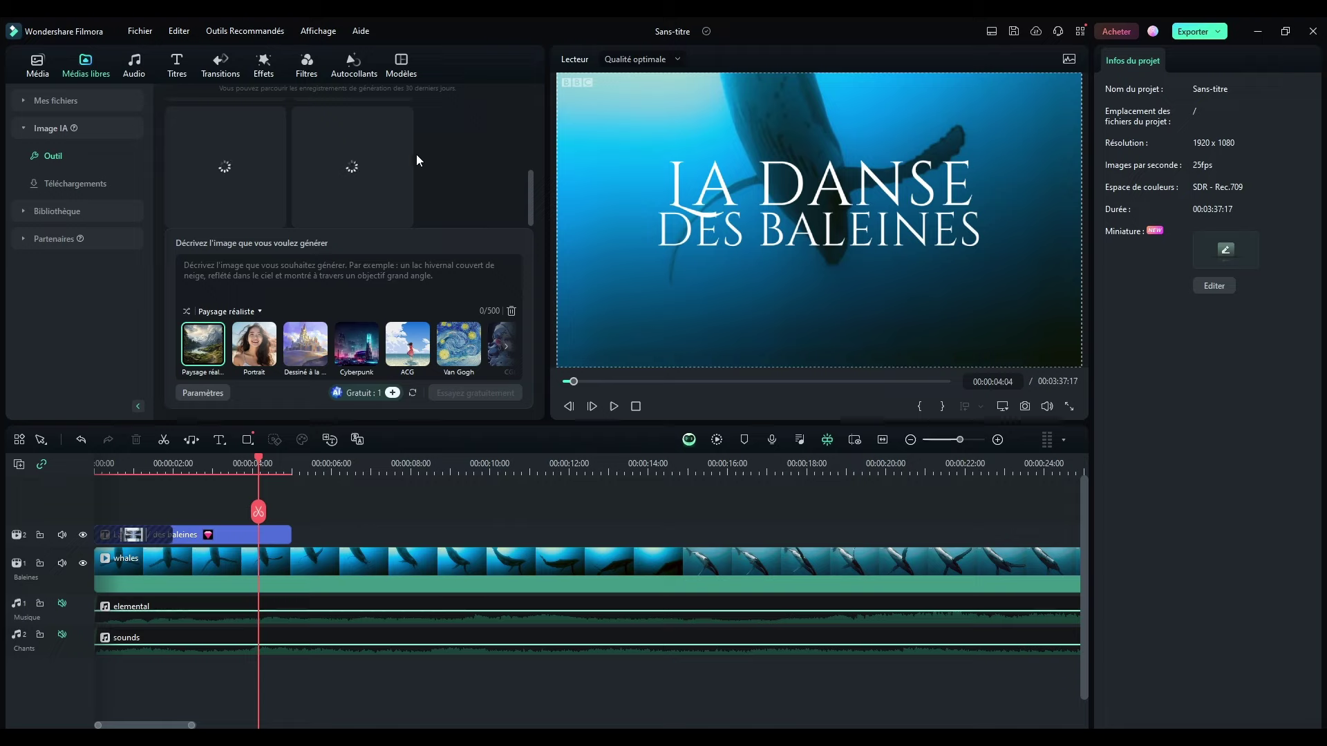
pyautogui.scroll(1, 417, 167)
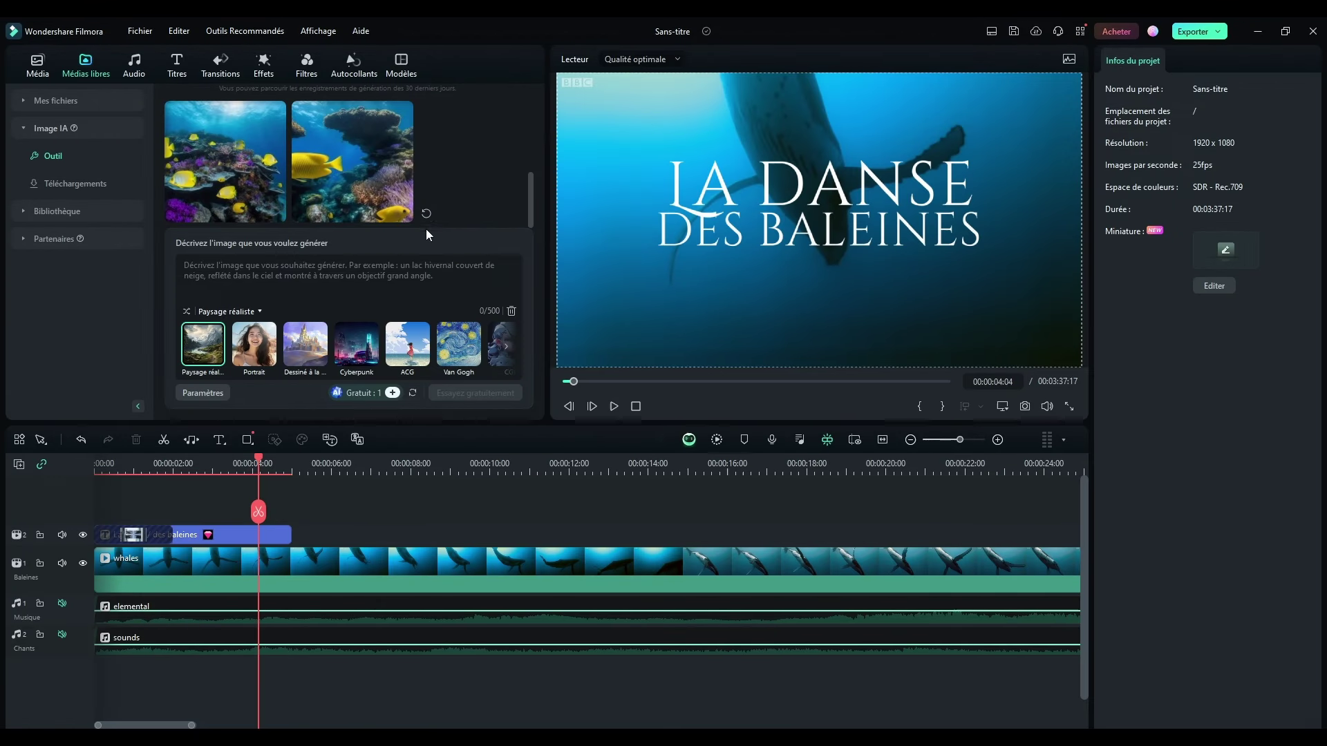
# - Preview the generated lagoon image, the coral reef image with yellow fish, and the collage of fish and corals
pyautogui.scroll(2, 462, 178)
pyautogui.scroll(-2, 461, 178)
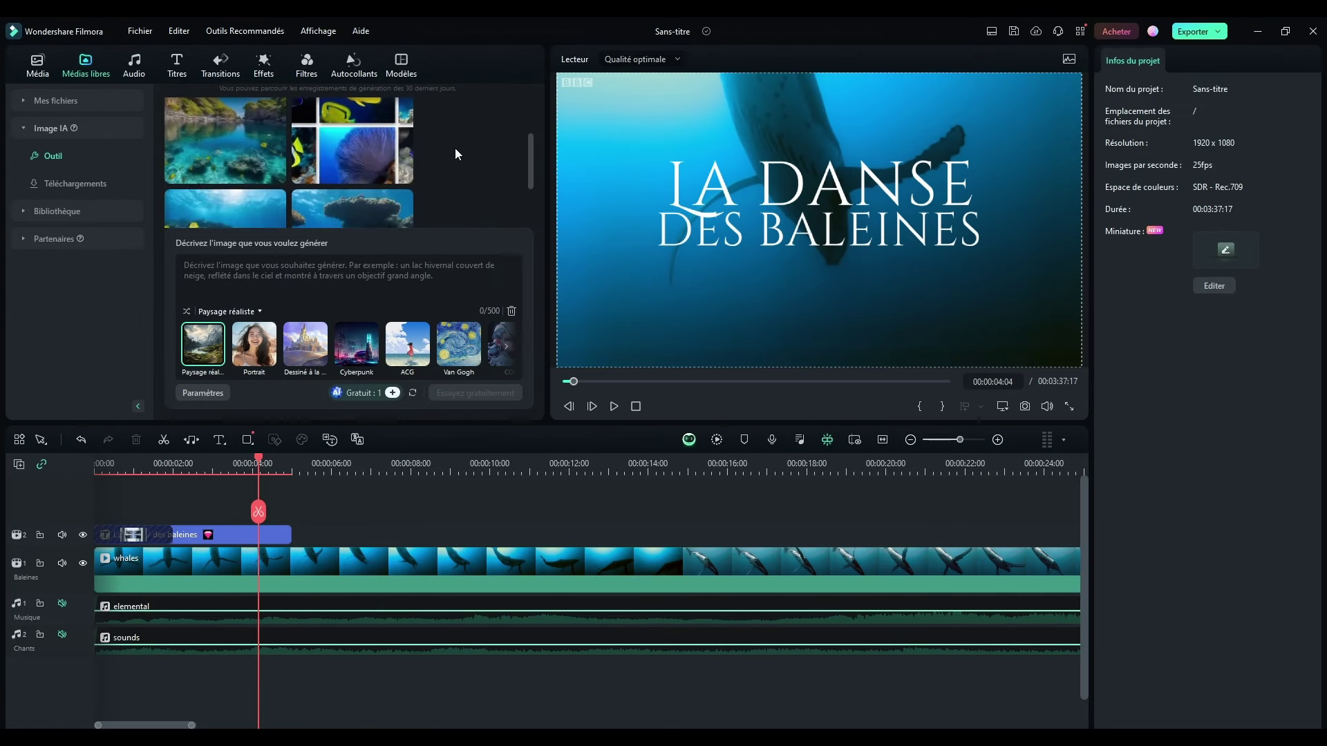
pyautogui.click(250, 115)
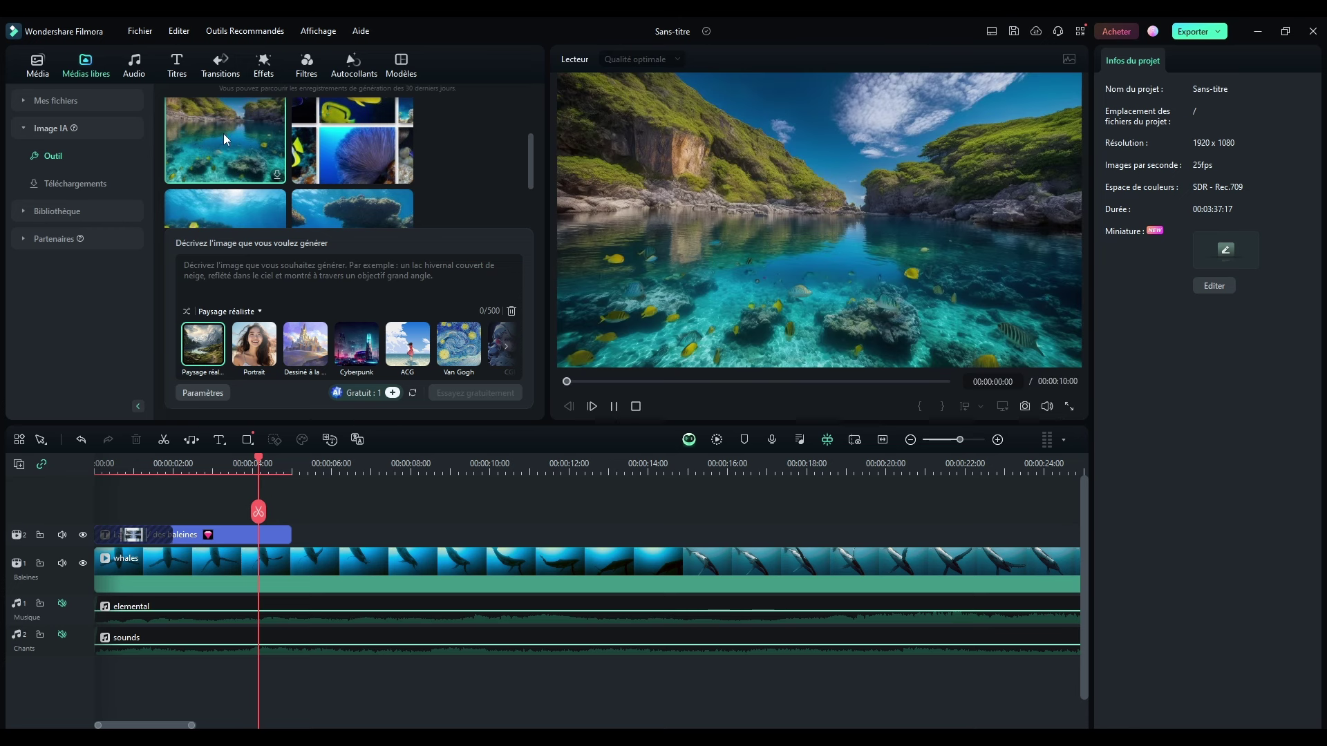
pyautogui.click(636, 407)
pyautogui.click(243, 213)
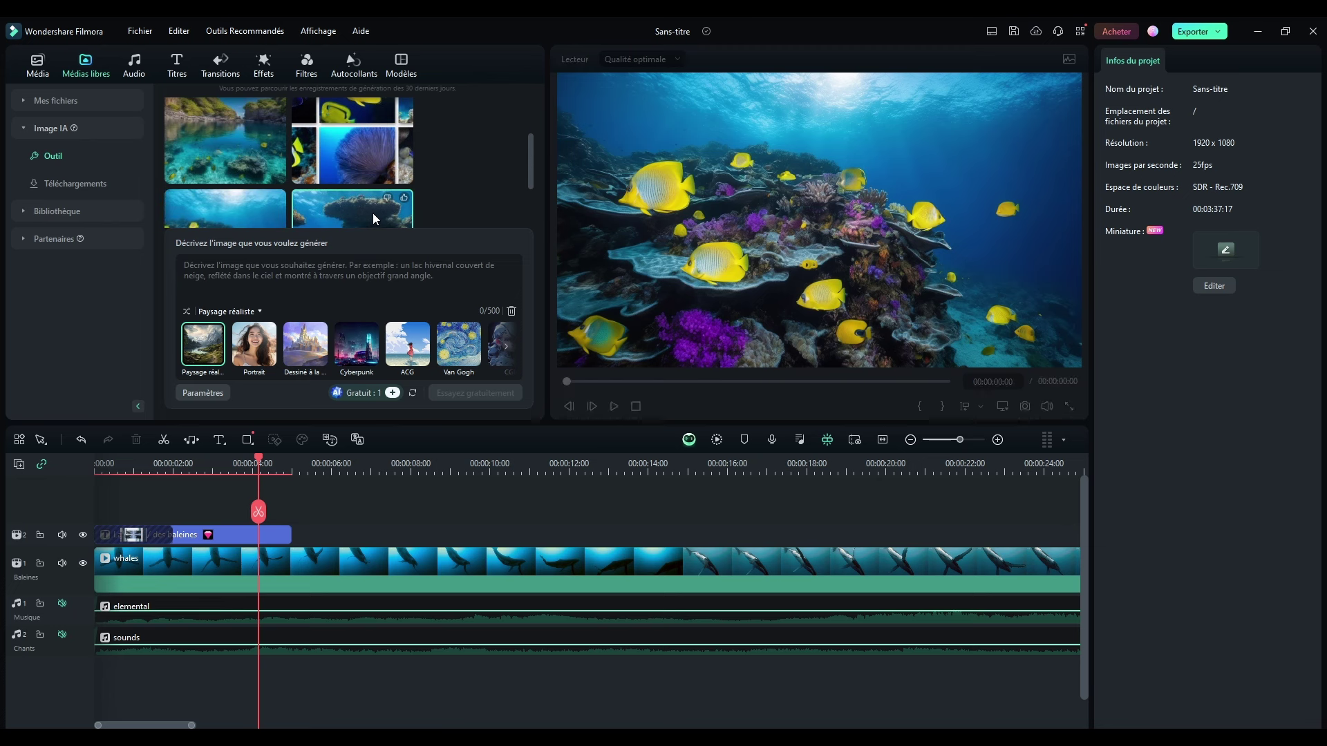
pyautogui.click(350, 128)
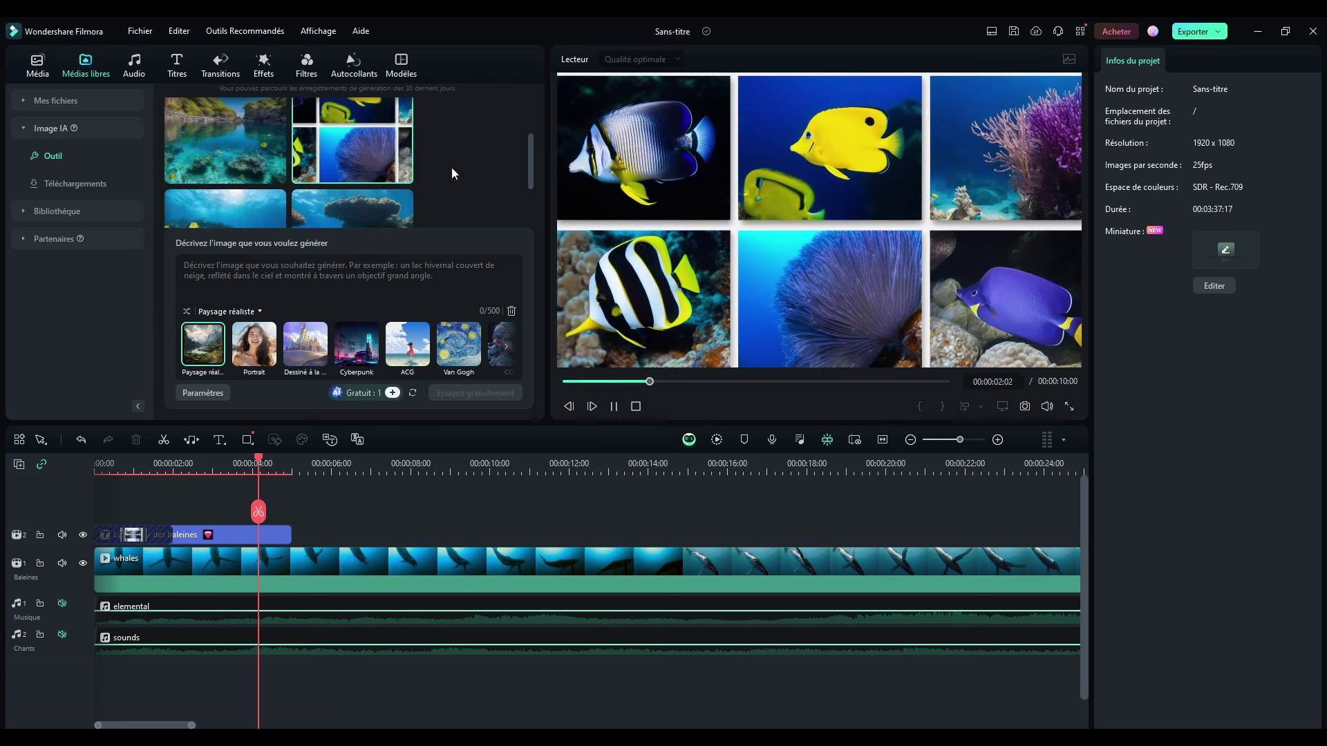
pyautogui.click(636, 406)
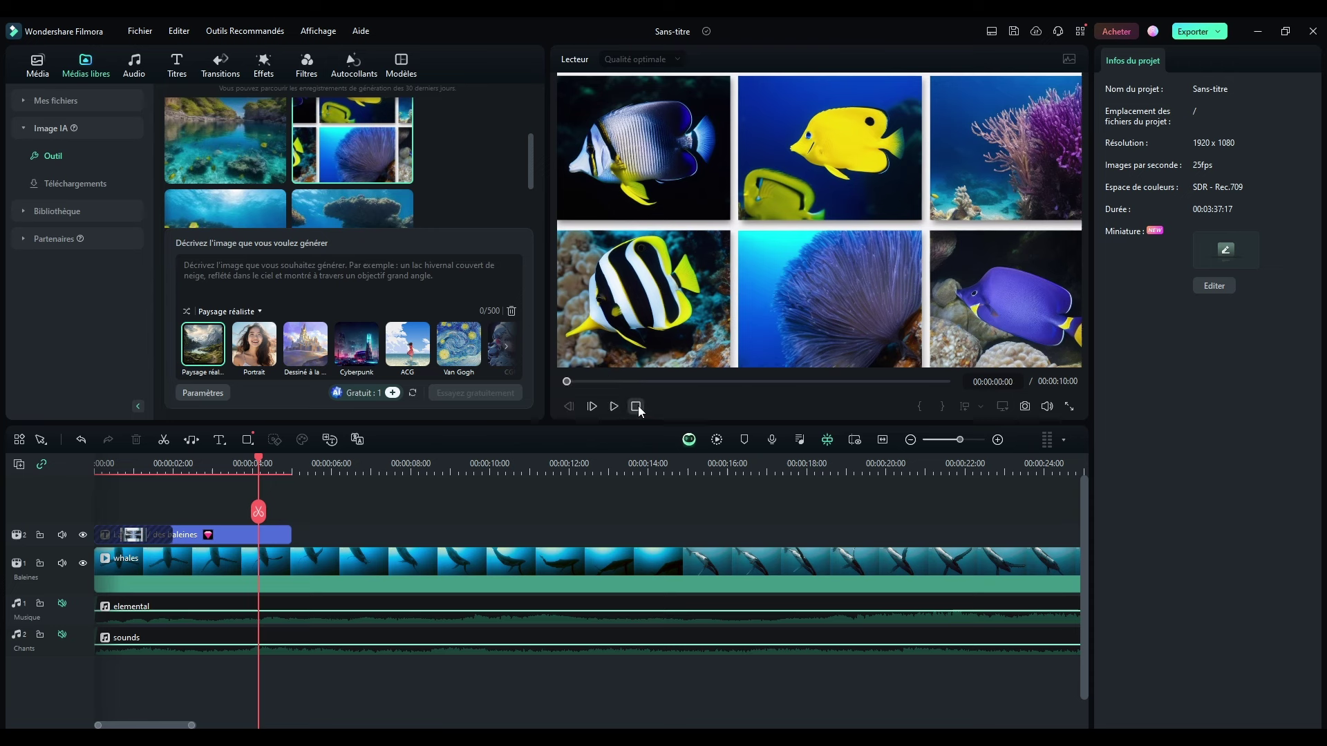
# - Compare the lagoon image with the two underwater reef images, and return the preview to the project timeline
pyautogui.click(238, 198)
pyautogui.click(243, 135)
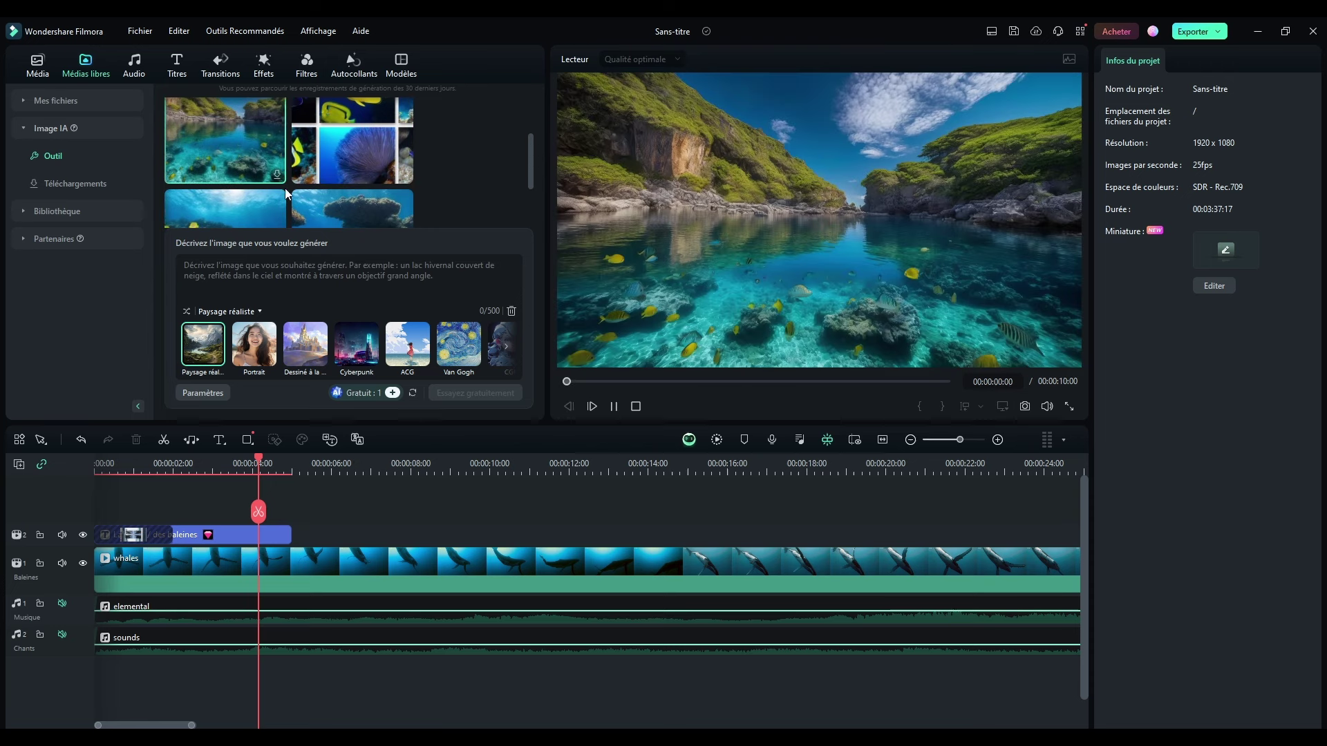
pyautogui.click(355, 203)
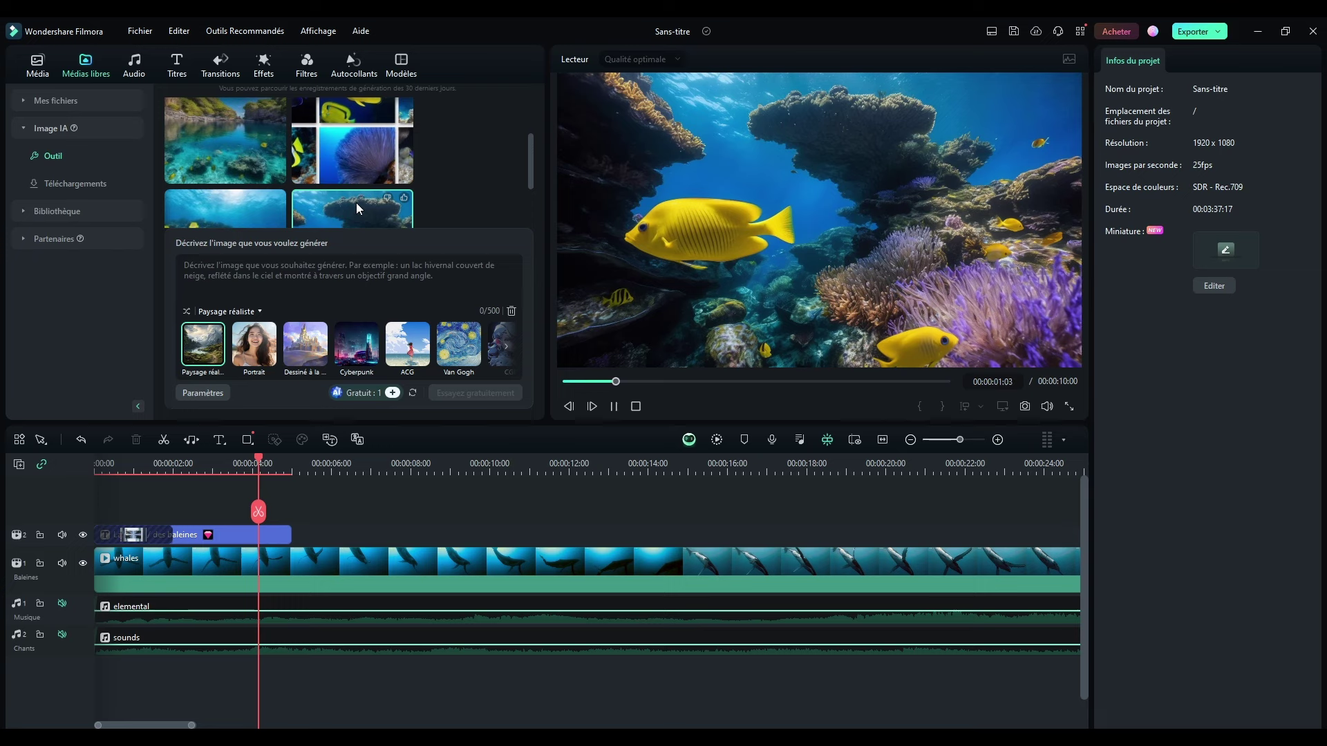
pyautogui.click(637, 405)
pyautogui.scroll(-2, 357, 159)
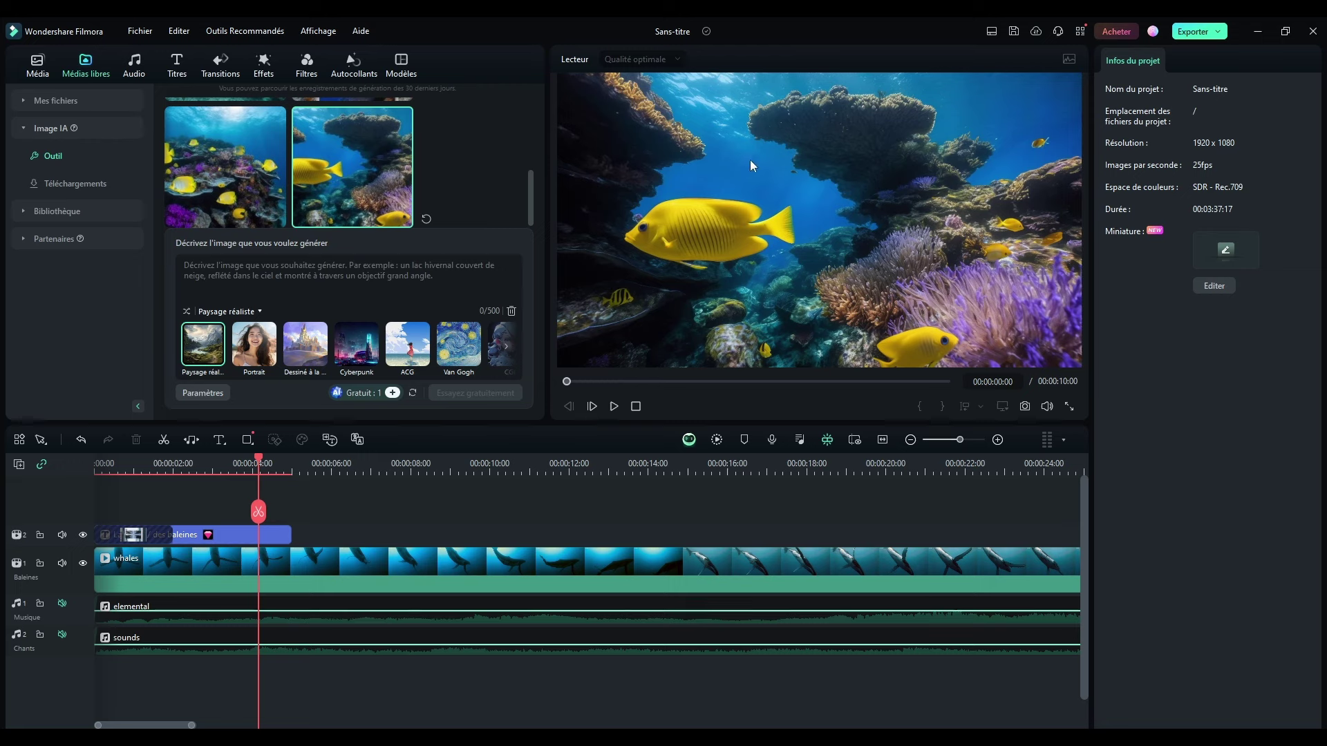
pyautogui.click(554, 497)
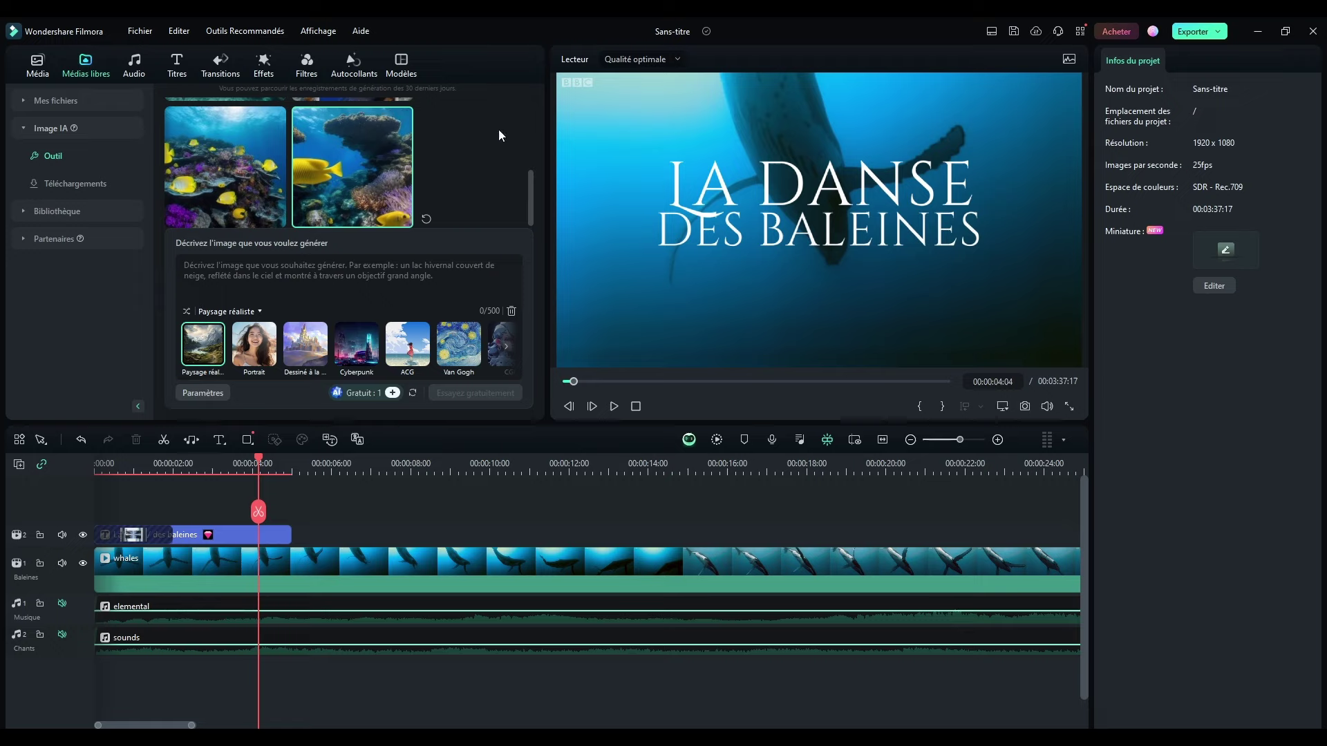
pyautogui.scroll(-1, 464, 167)
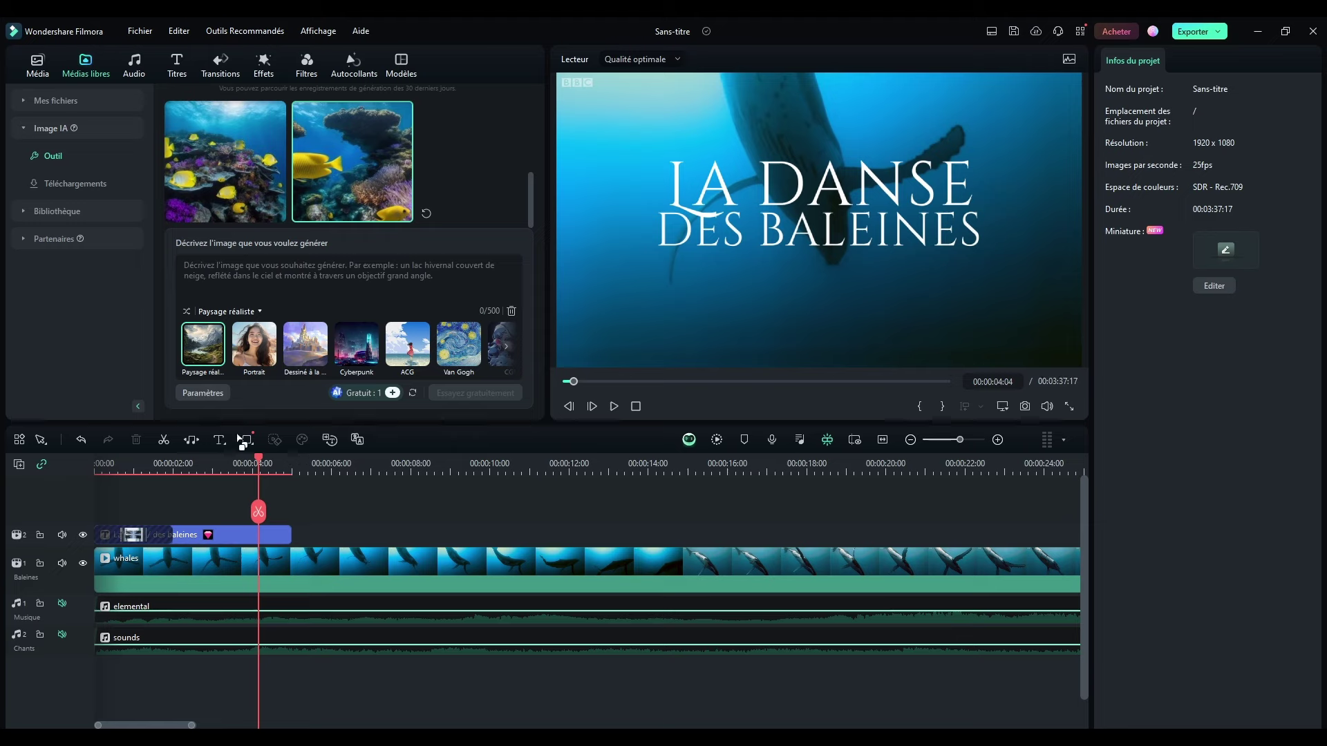
# - Return the playhead to the start and delete the "La danse des baleines" title clip from the timeline
pyautogui.moveTo(255, 454); pyautogui.dragTo(95, 458)
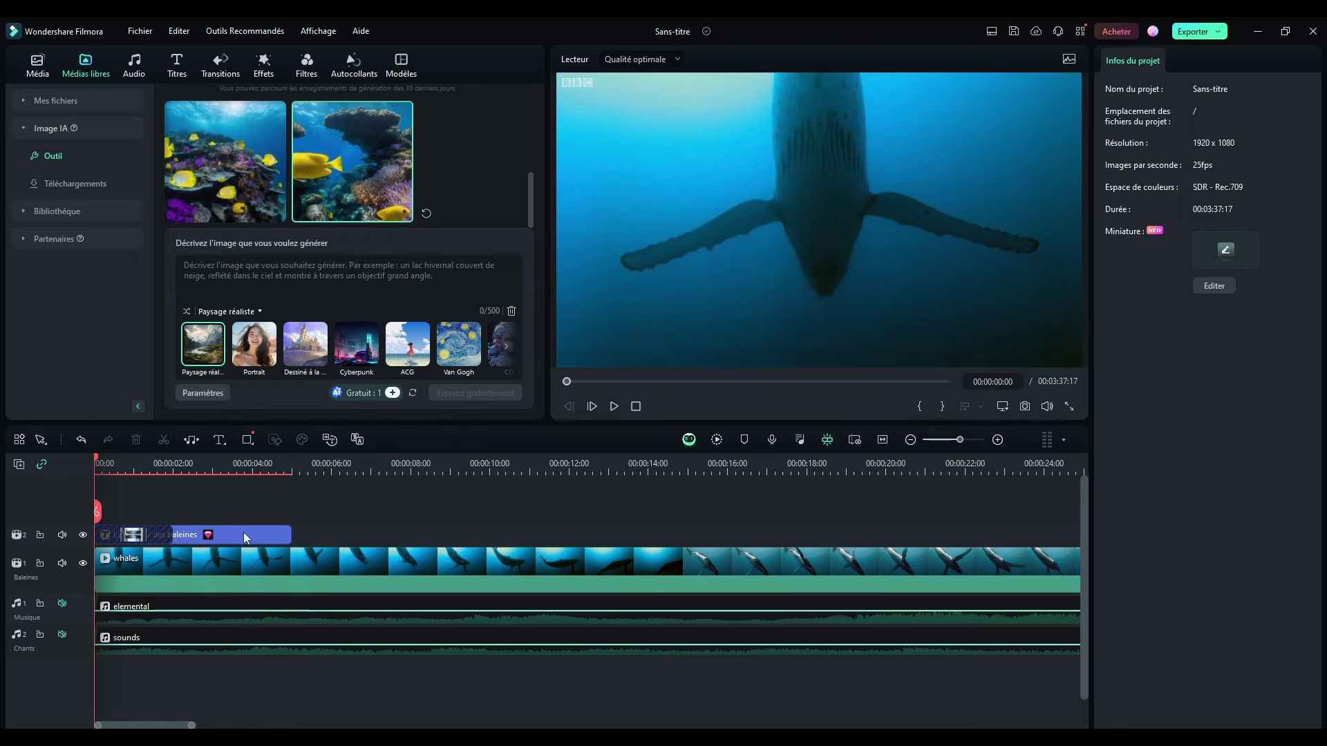
pyautogui.click(243, 534)
pyautogui.press('Delete')
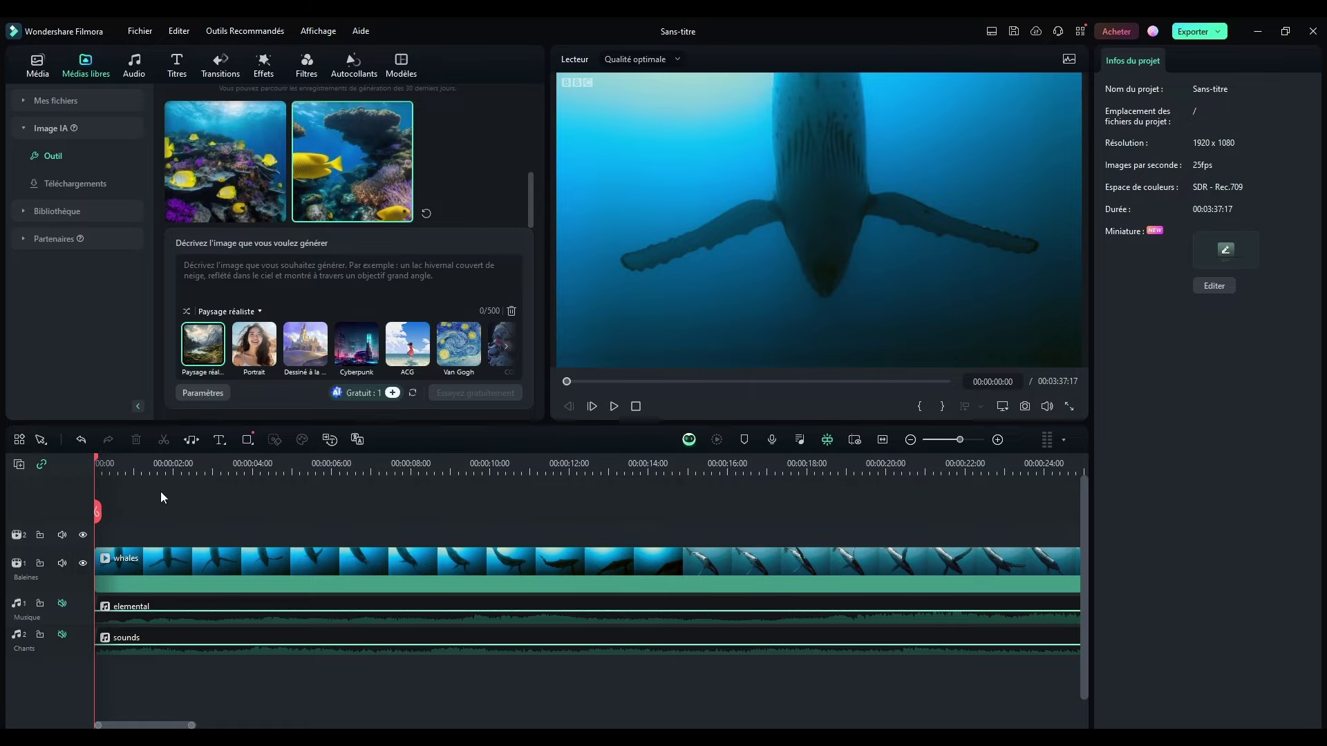
# - Lock the Musique and Chants audio tracks so that edits to the whales clip do not affect them
pyautogui.click(179, 561)
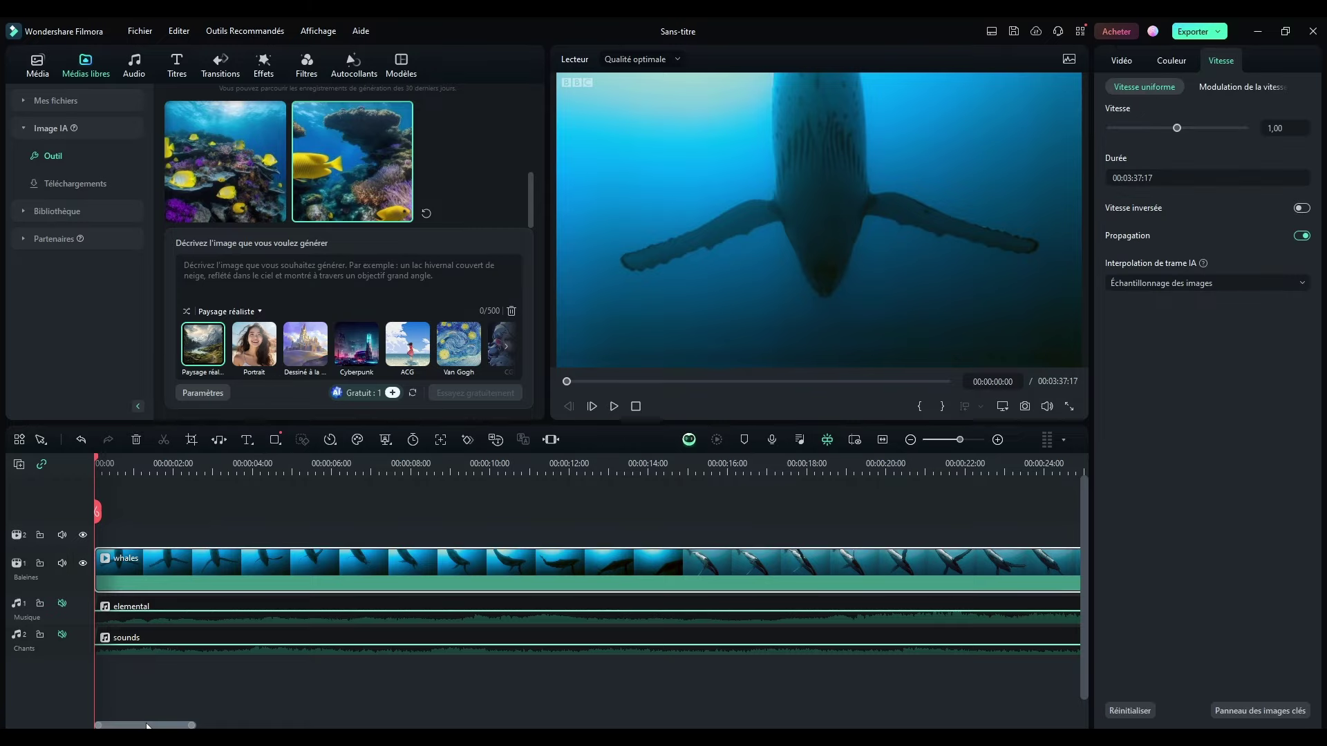
pyautogui.moveTo(178, 725)
pyautogui.mouseDown()
pyautogui.moveTo(827, 725)
pyautogui.moveTo(159, 725)
pyautogui.mouseUp()
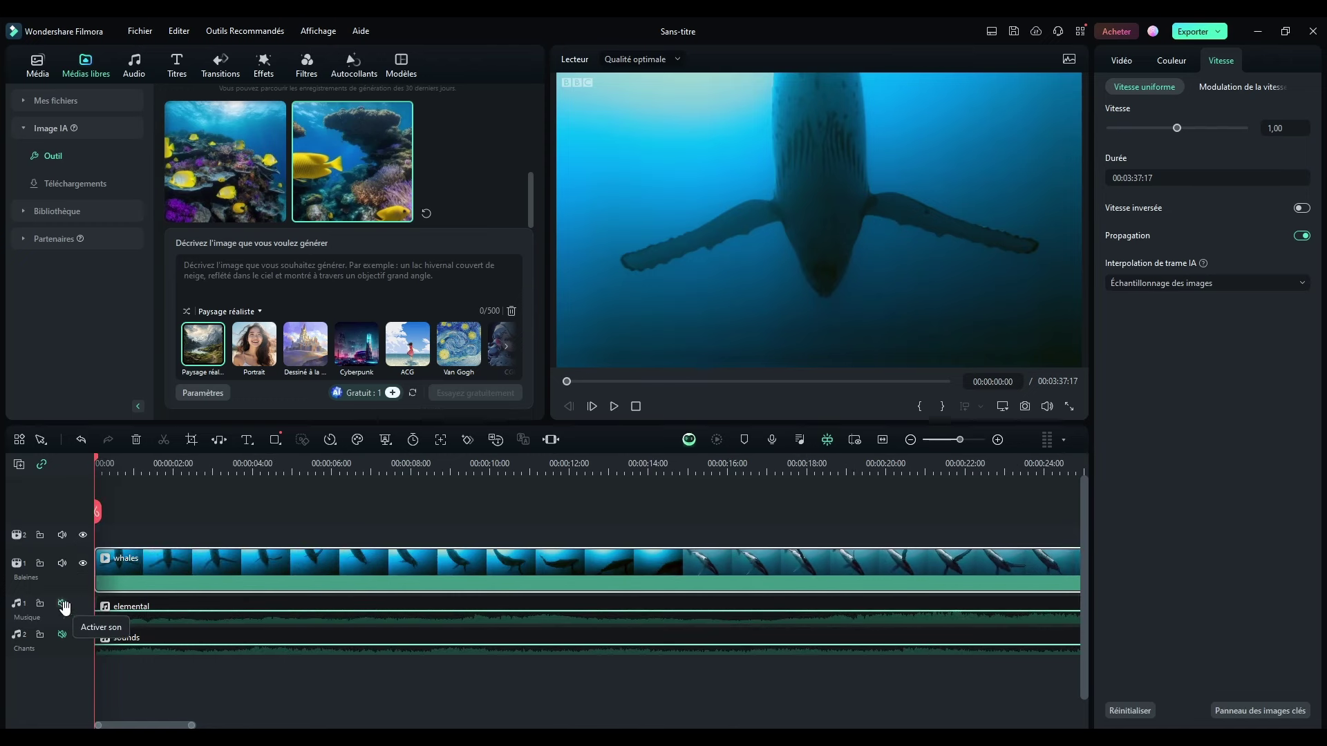
pyautogui.click(40, 603)
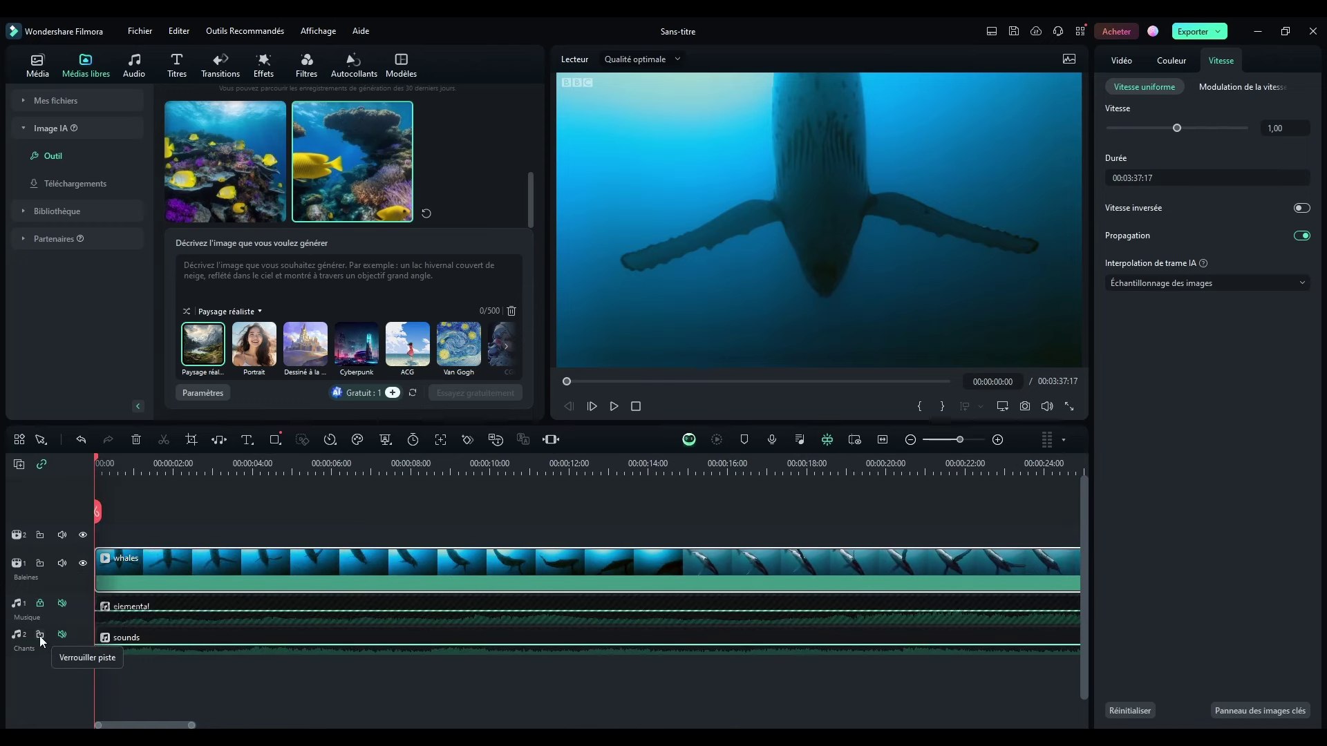
pyautogui.click(40, 635)
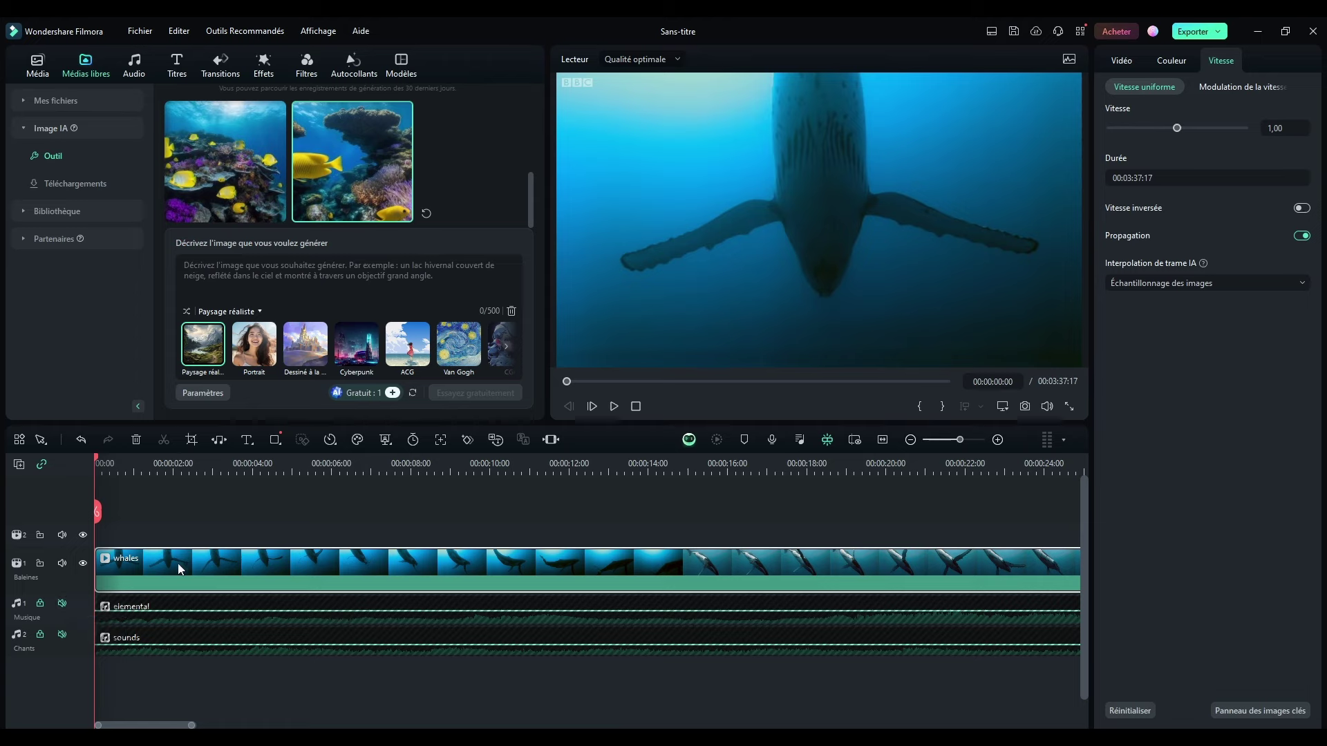
# - Remove the empty second video track from the timeline
pyautogui.moveTo(182, 563)
pyautogui.mouseDown()
pyautogui.moveTo(216, 557)
pyautogui.moveTo(182, 557)
pyautogui.mouseUp()
pyautogui.rightClick(36, 535)
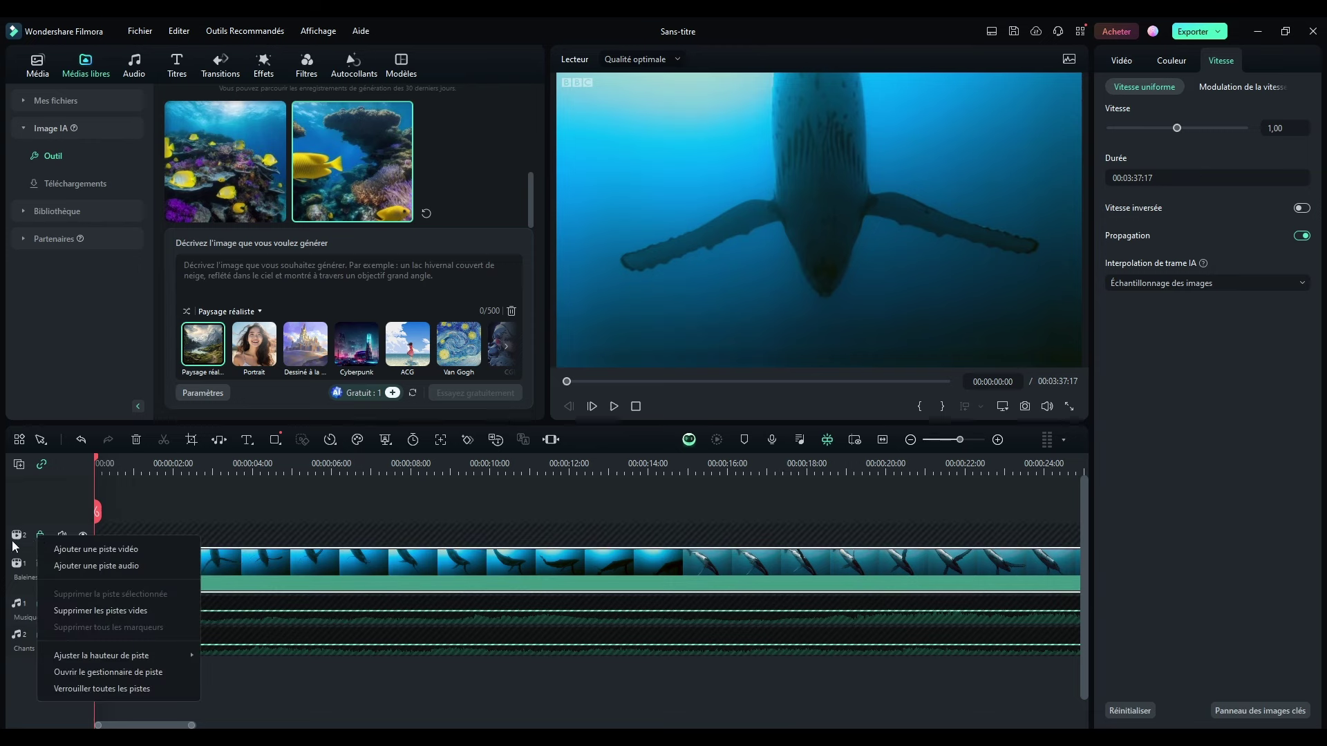
pyautogui.rightClick(24, 541)
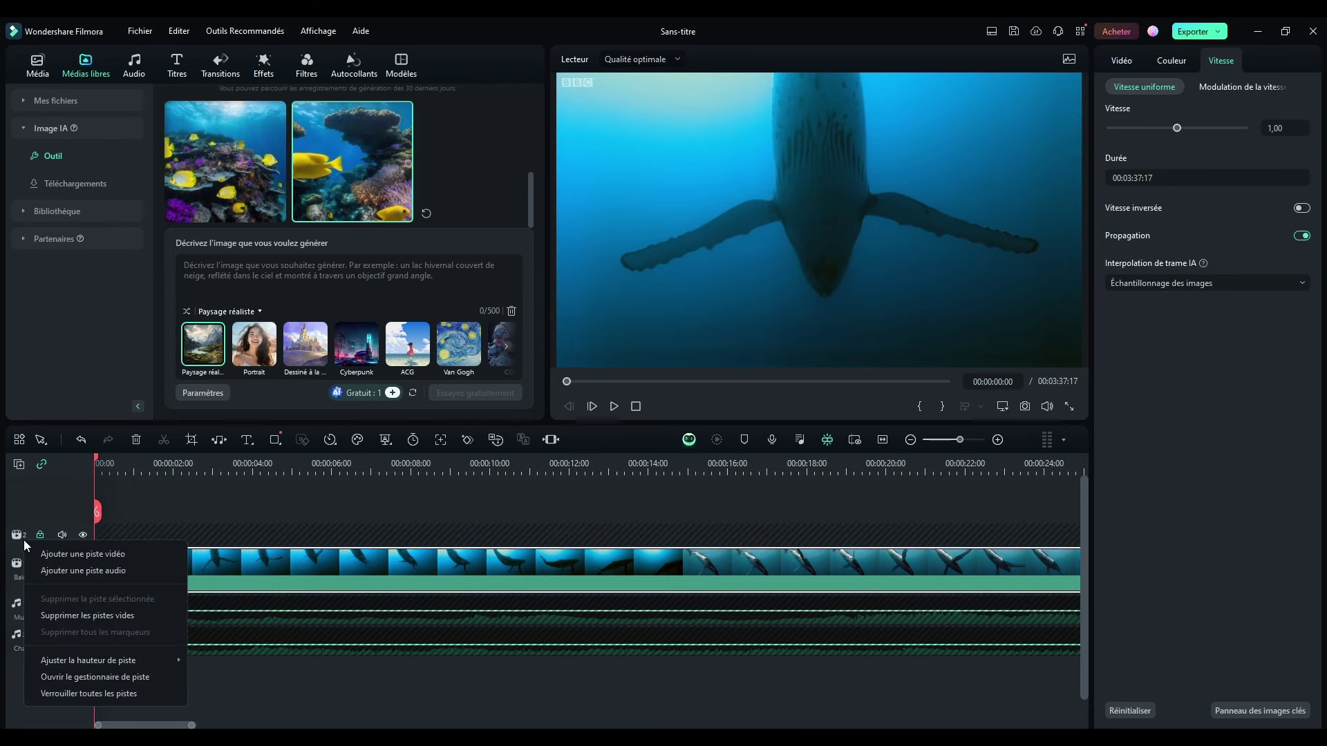
pyautogui.click(94, 617)
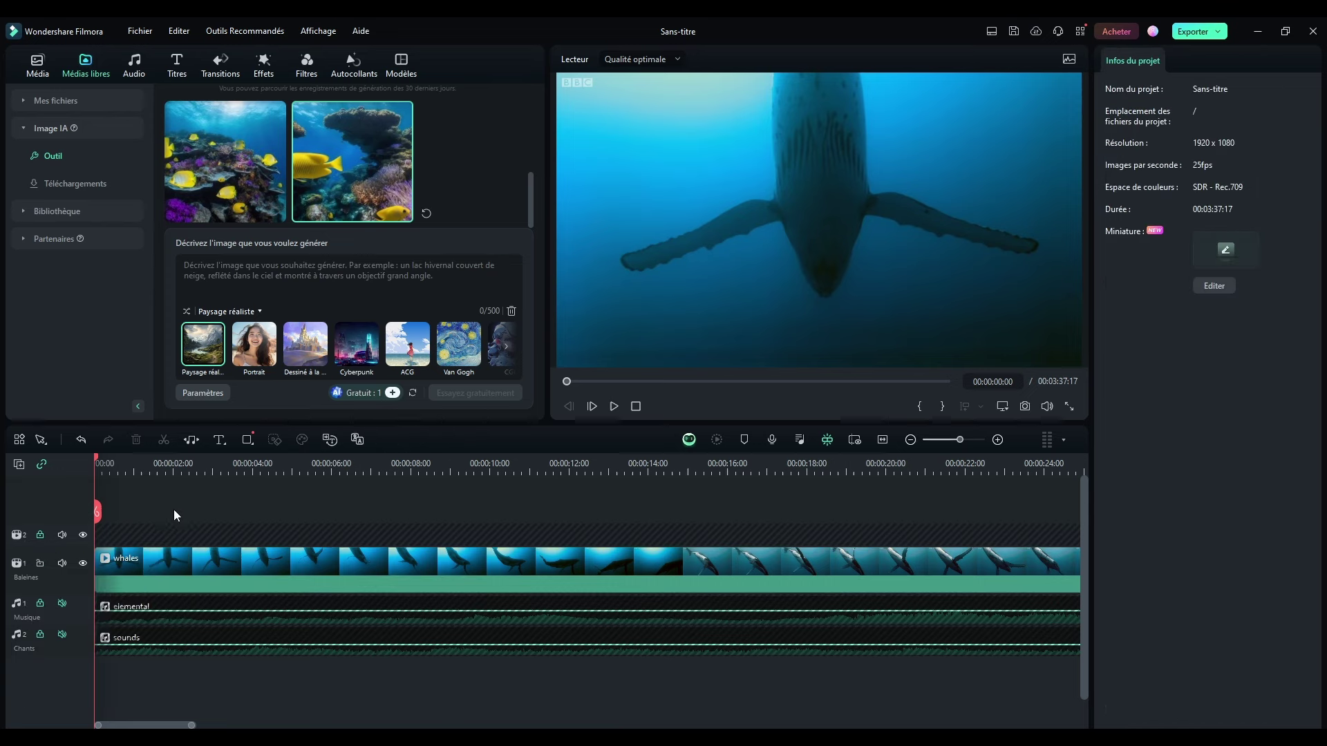
pyautogui.rightClick(50, 540)
pyautogui.click(108, 616)
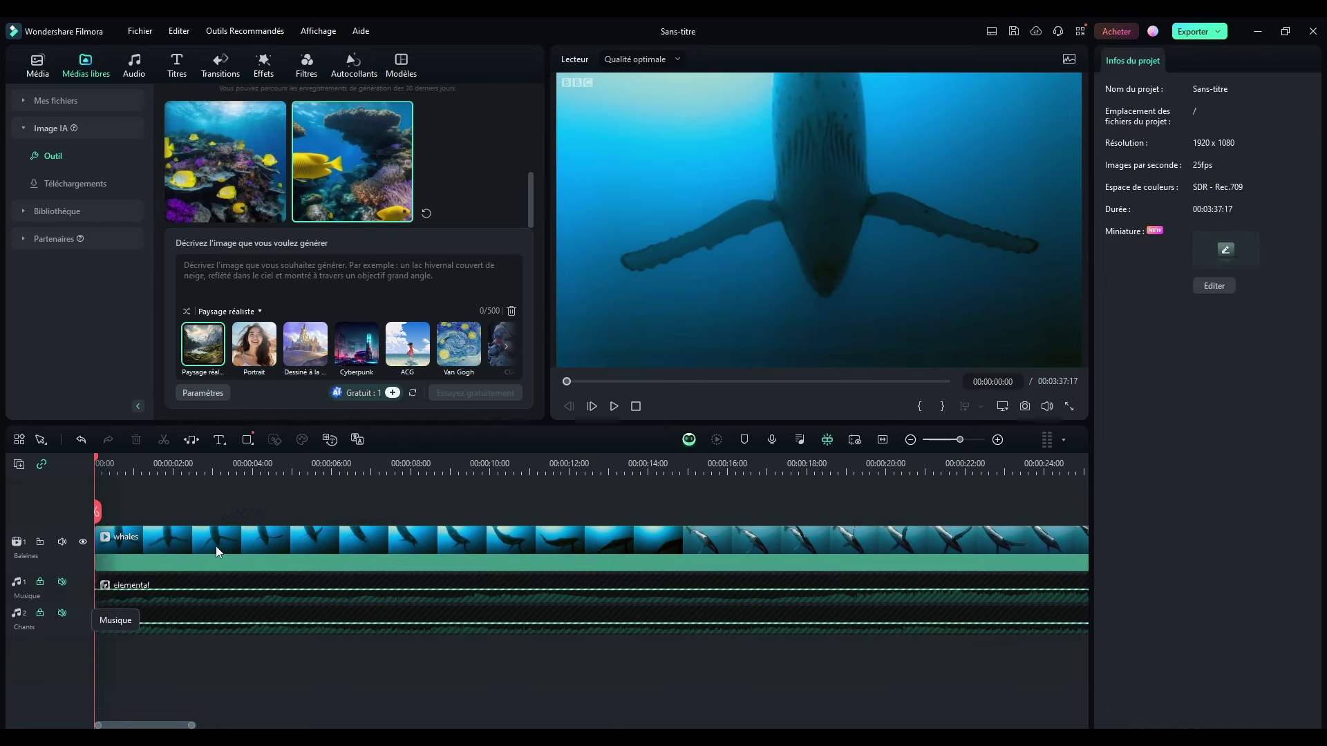
# - Split the whales clip at 00:00:36:09 and delete the part before the cut
pyautogui.click(152, 550)
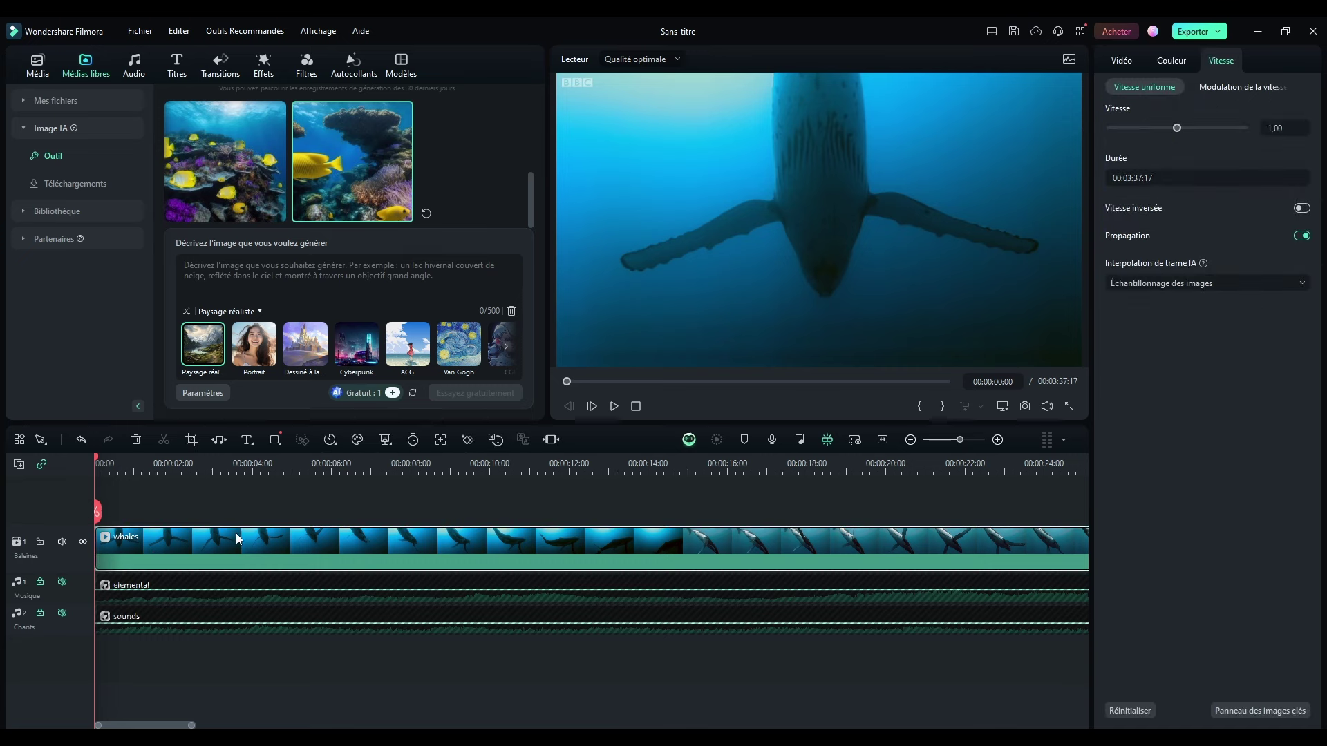
pyautogui.moveTo(94, 455); pyautogui.dragTo(924, 379)
pyautogui.moveTo(579, 463); pyautogui.dragTo(381, 454)
pyautogui.moveTo(281, 459); pyautogui.dragTo(416, 462)
pyautogui.click(415, 512)
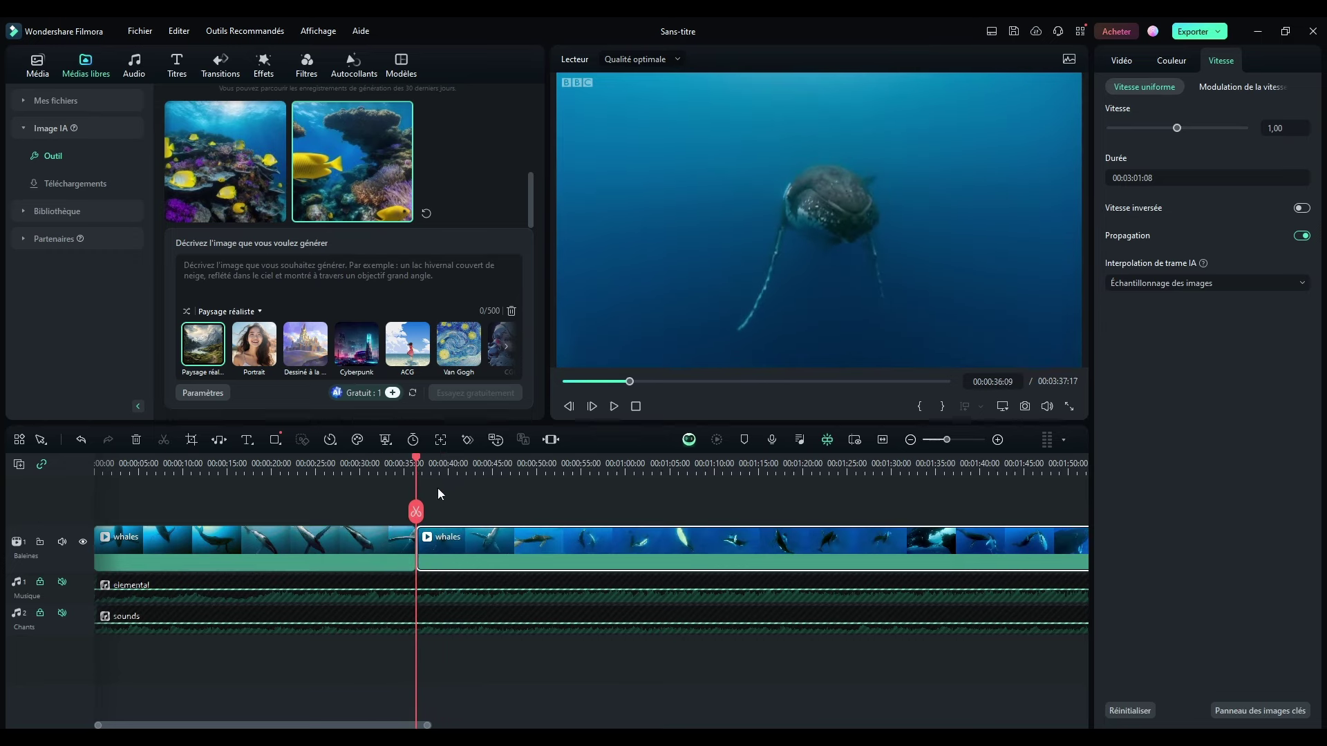
pyautogui.press('Delete')
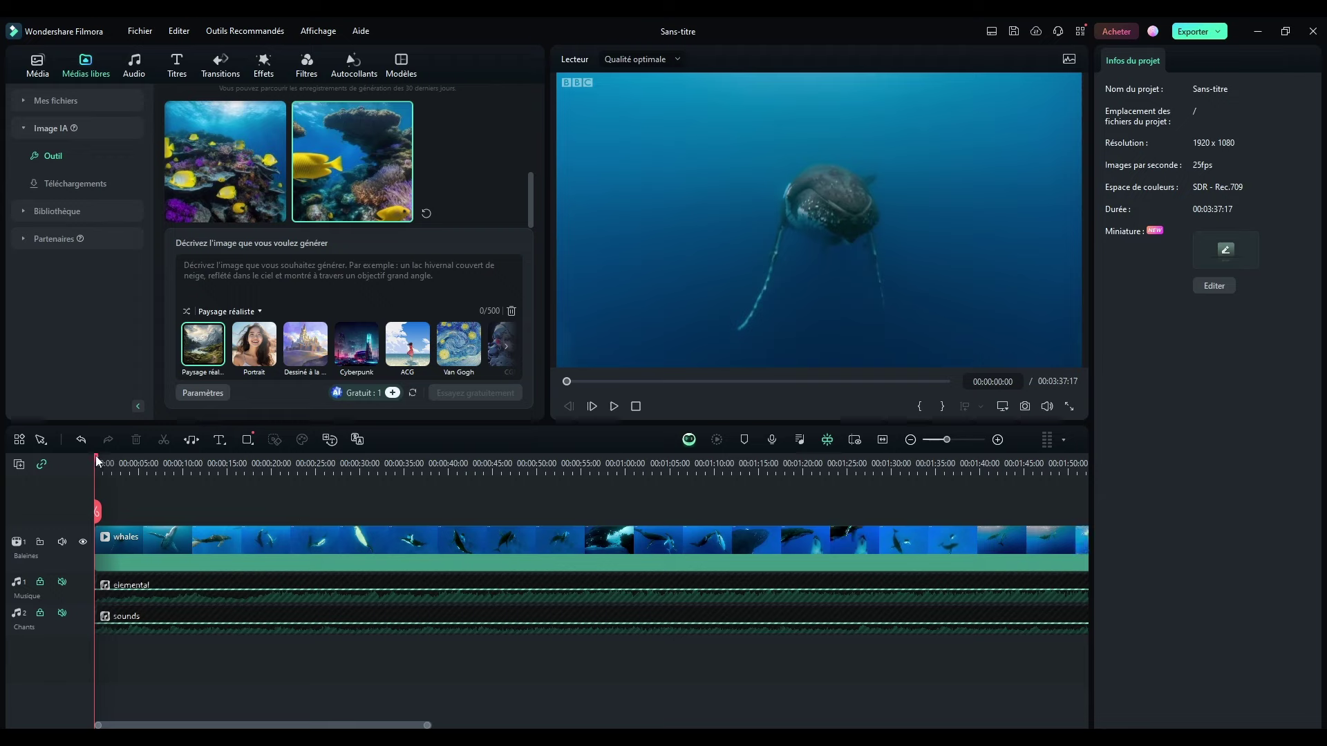
# - Split the whales clip at the shot change at 00:00:09:09
pyautogui.moveTo(96, 461); pyautogui.dragTo(175, 463)
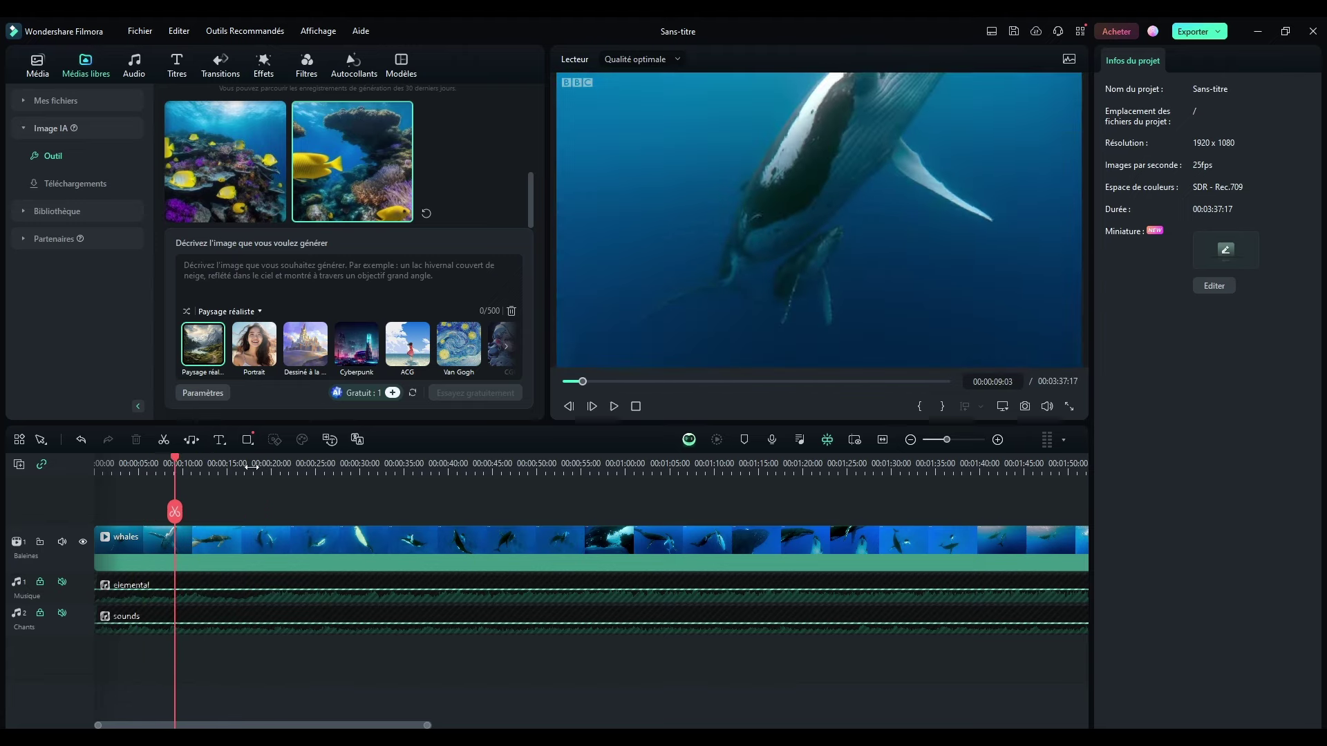
pyautogui.scroll(5, 252, 467)
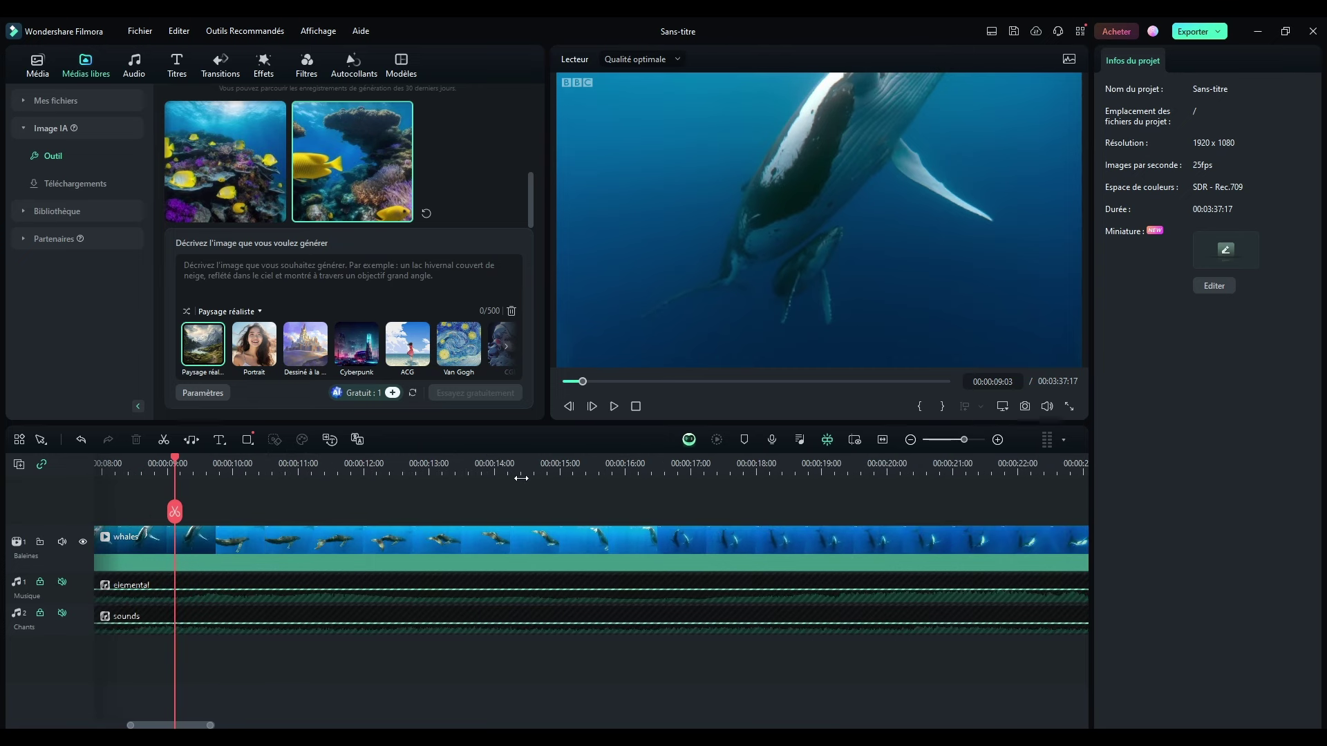
pyautogui.moveTo(175, 456)
pyautogui.mouseDown()
pyautogui.moveTo(138, 456)
pyautogui.moveTo(217, 462)
pyautogui.moveTo(184, 462)
pyautogui.mouseUp()
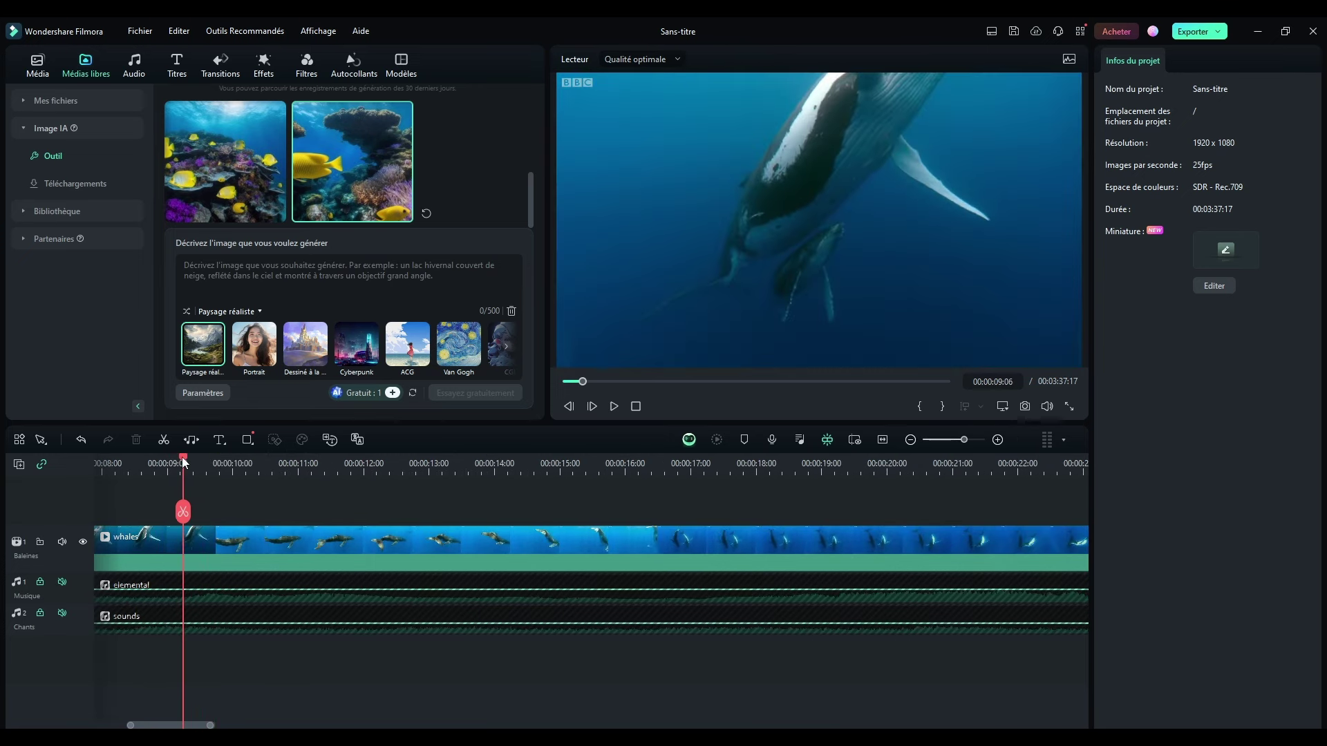
pyautogui.press('Right')
pyautogui.press('Right')
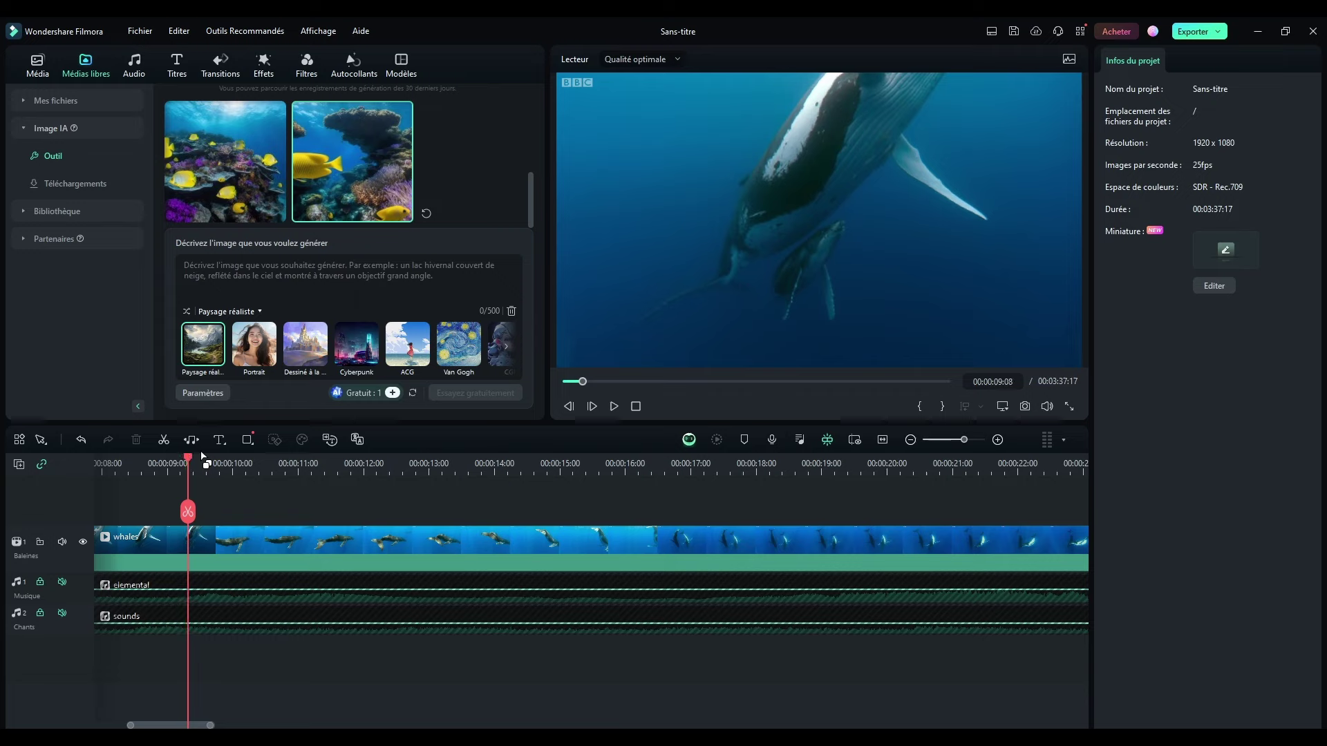
pyautogui.press('Right')
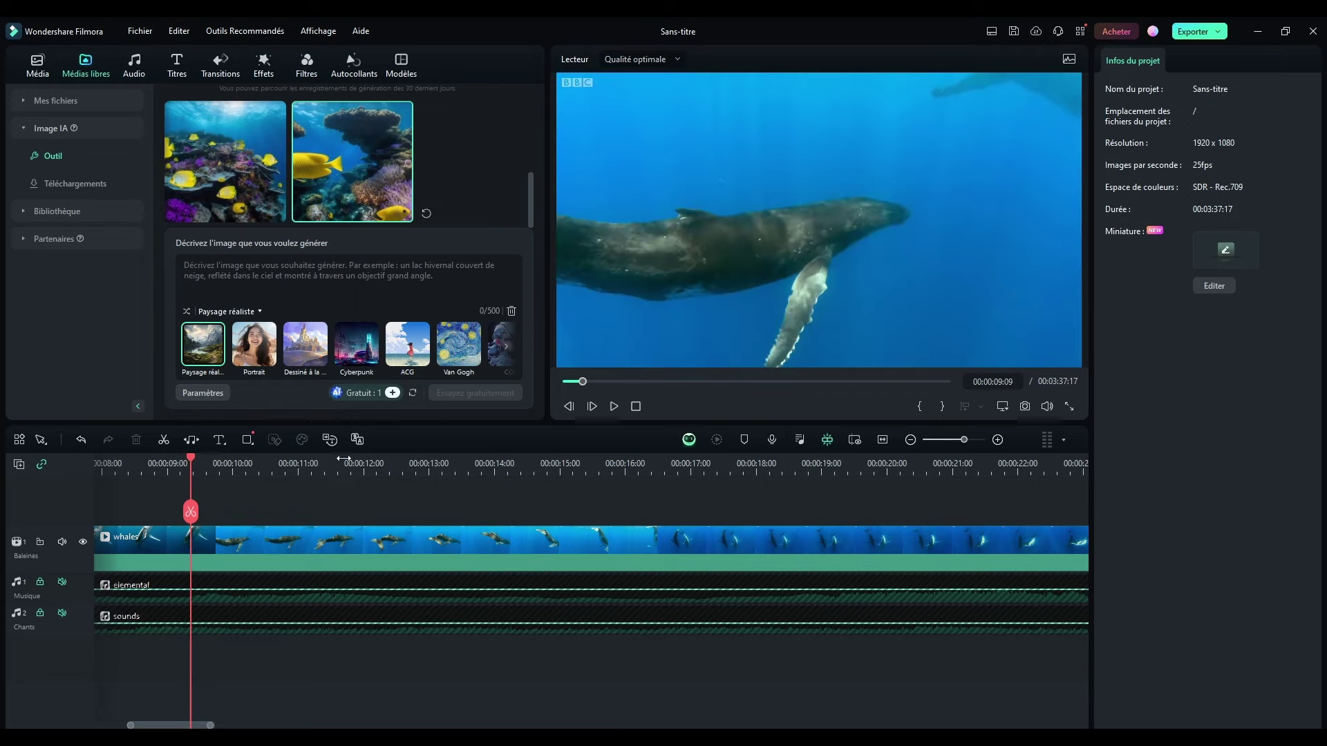
pyautogui.click(191, 512)
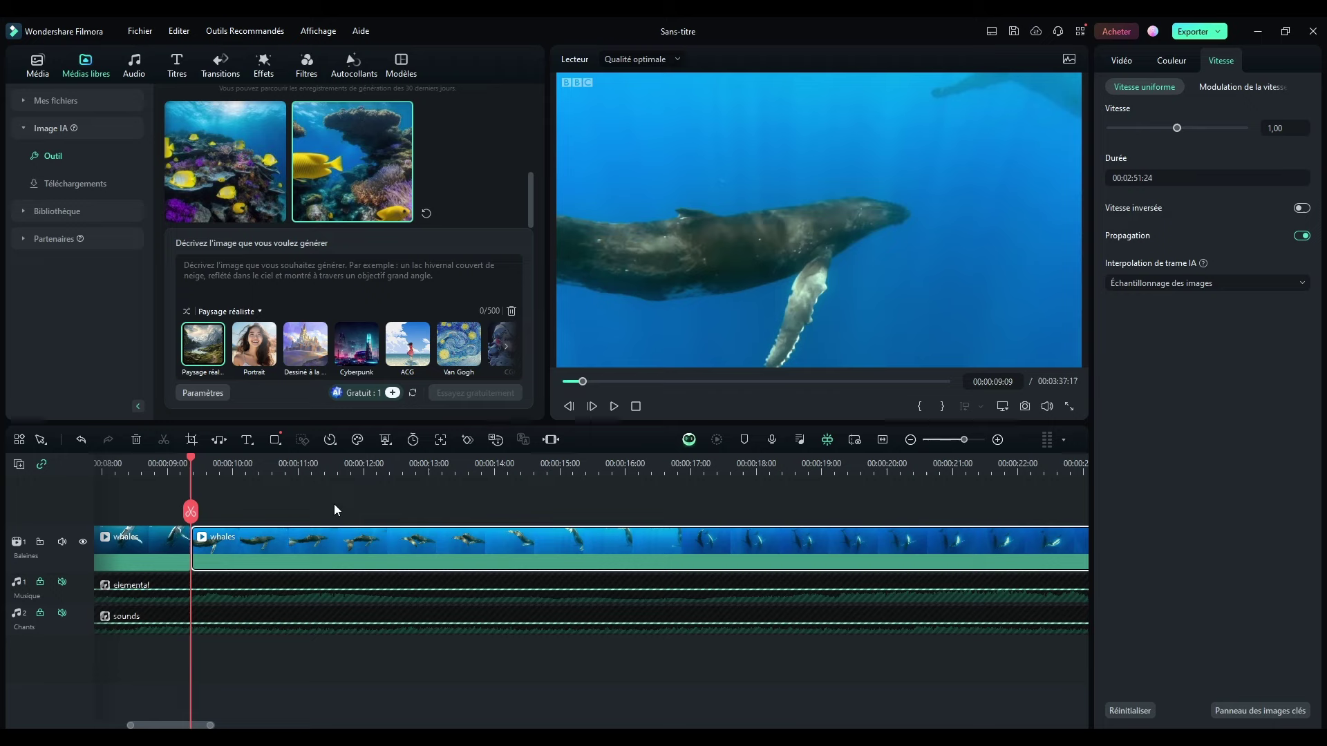
# - Split the whales clip at the shot change at 00:00:16:02 and delete the segment between 00:00:09:09 and that cut
pyautogui.press('space')
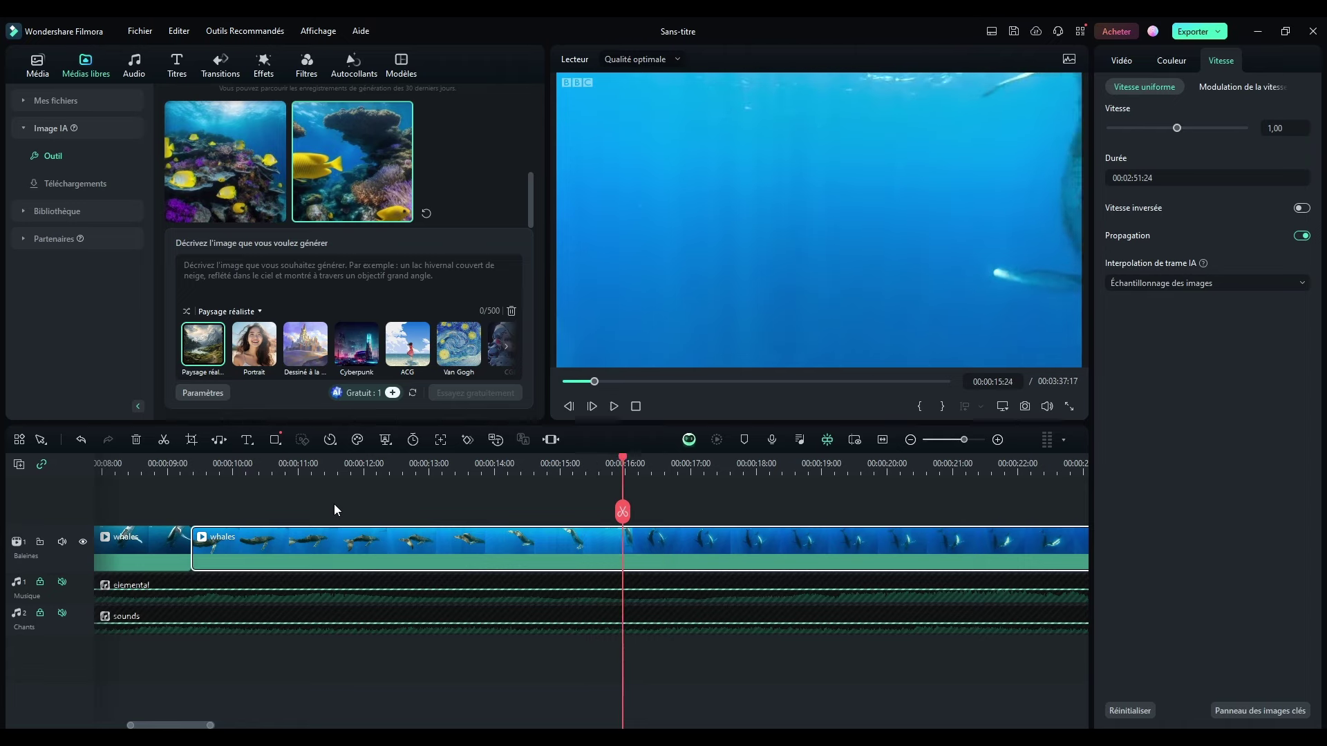
pyautogui.press('Left')
pyautogui.press('Left')
pyautogui.press('Left')
pyautogui.press('Left')
pyautogui.press('Left')
pyautogui.press('Left')
pyautogui.press('Left')
pyautogui.press('Left')
pyautogui.press('Left')
pyautogui.press('Left')
pyautogui.press('Left')
pyautogui.press('Left')
pyautogui.press('Left')
pyautogui.press('Left')
pyautogui.press('Left')
pyautogui.press('Left')
pyautogui.press('Left')
pyautogui.press('Left')
pyautogui.press('Left')
pyautogui.press('Left')
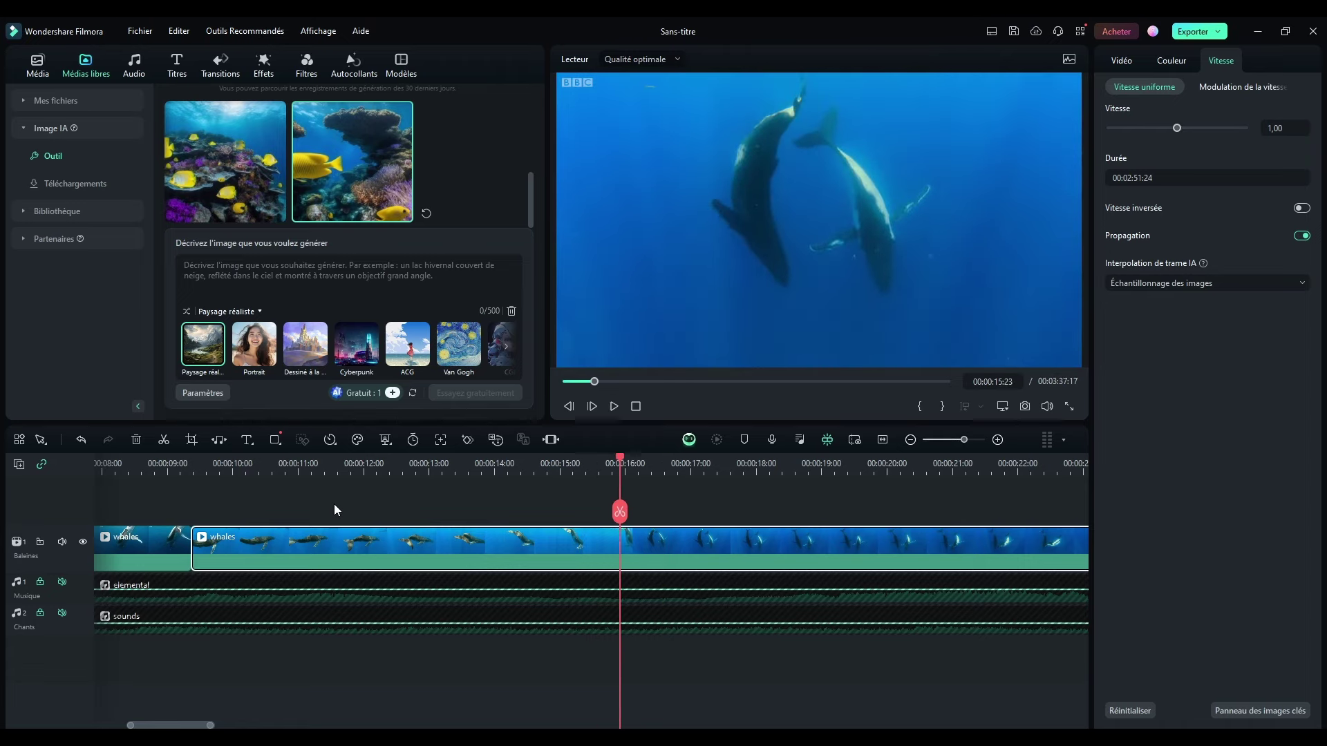
pyautogui.press('Right')
pyautogui.press('Right')
pyautogui.press('Right')
pyautogui.press('Right')
pyautogui.press('Right')
pyautogui.press('Right')
pyautogui.press('Right')
pyautogui.press('Right')
pyautogui.press('Right')
pyautogui.press('Right')
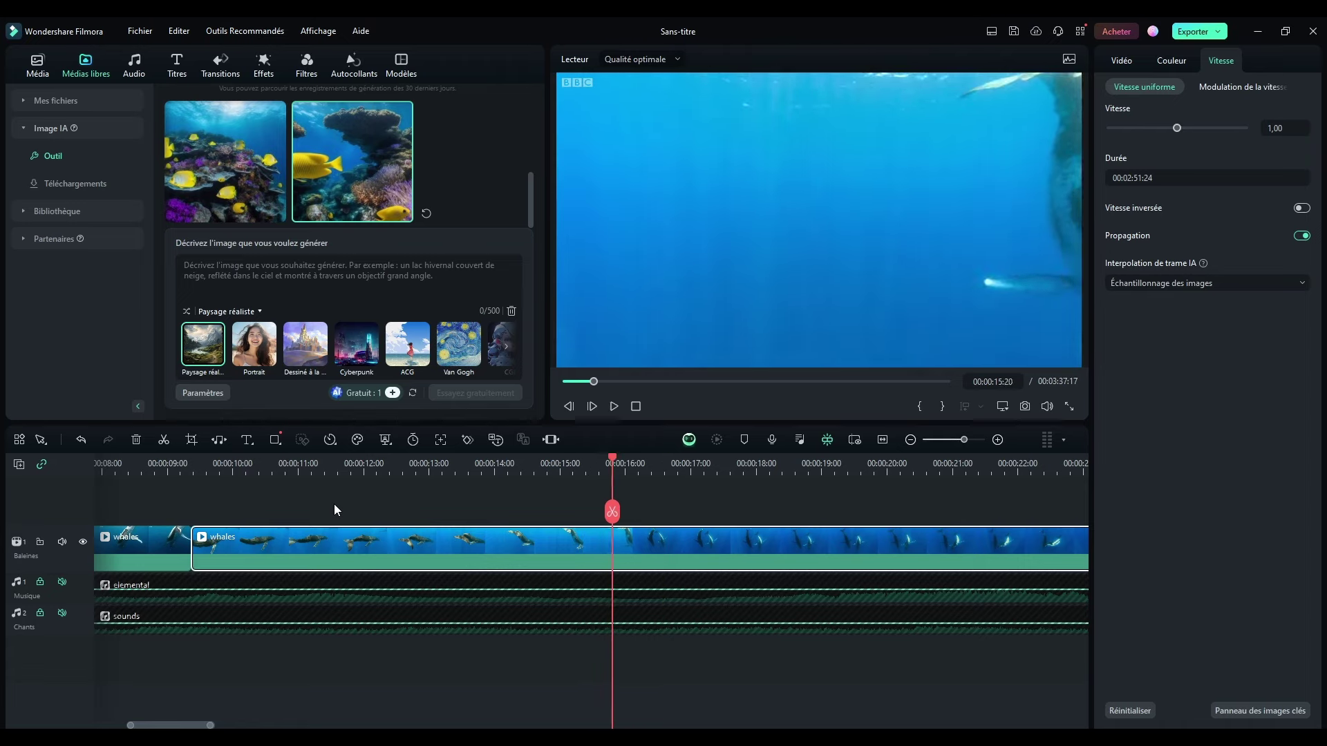
pyautogui.press('Right')
pyautogui.press('Right')
pyautogui.press('Right')
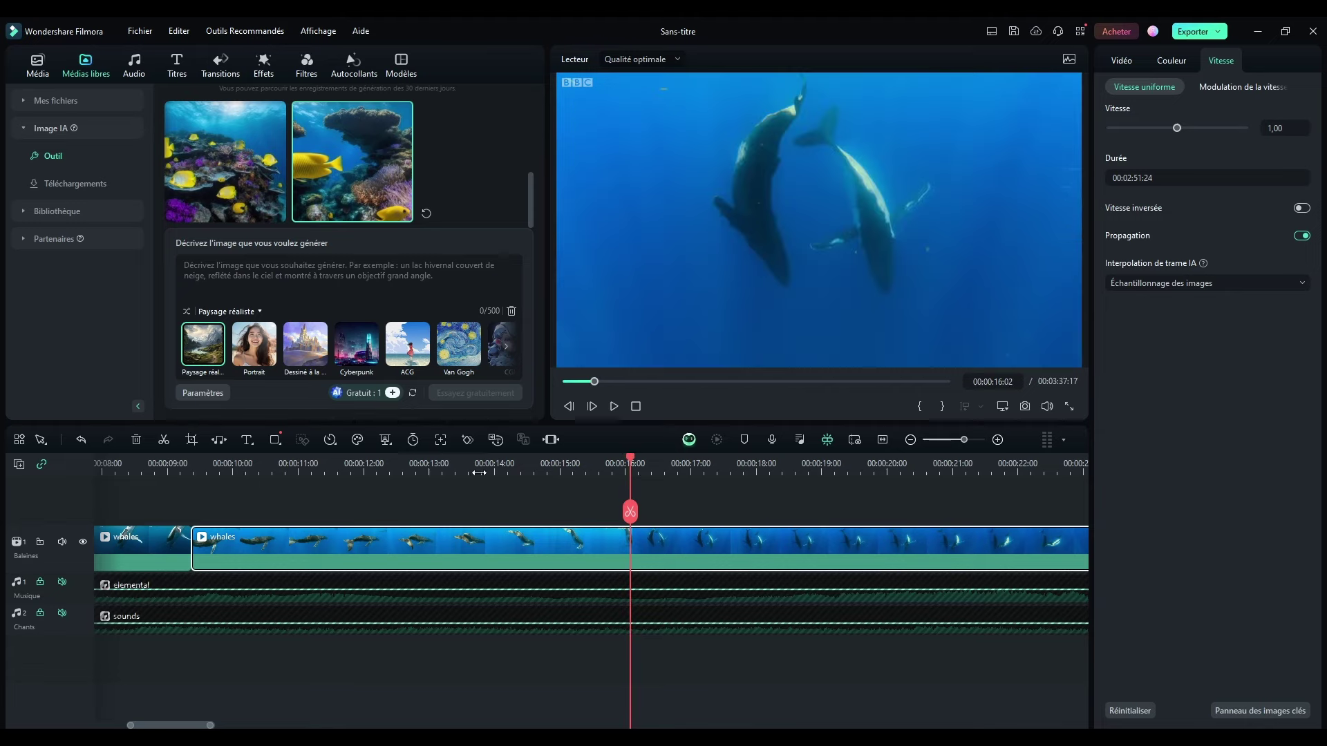
pyautogui.click(630, 512)
pyautogui.click(337, 545)
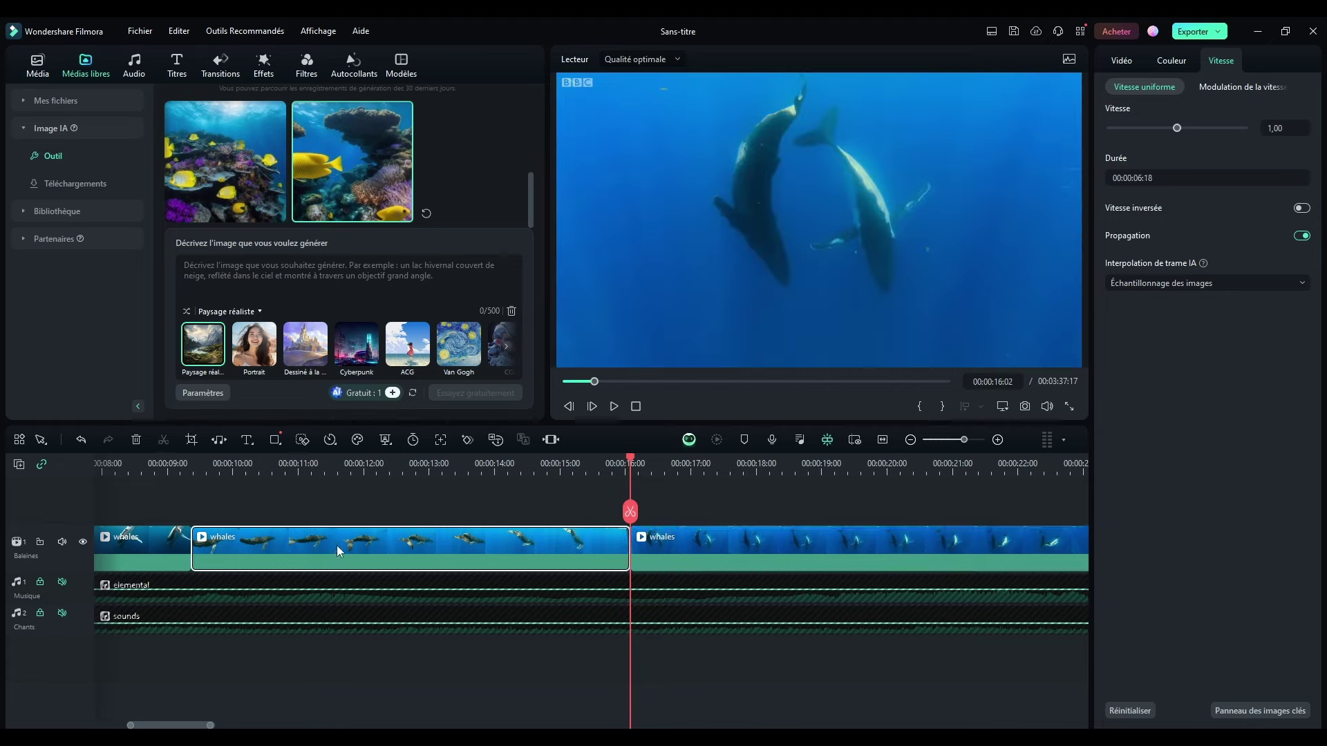
pyautogui.press('Delete')
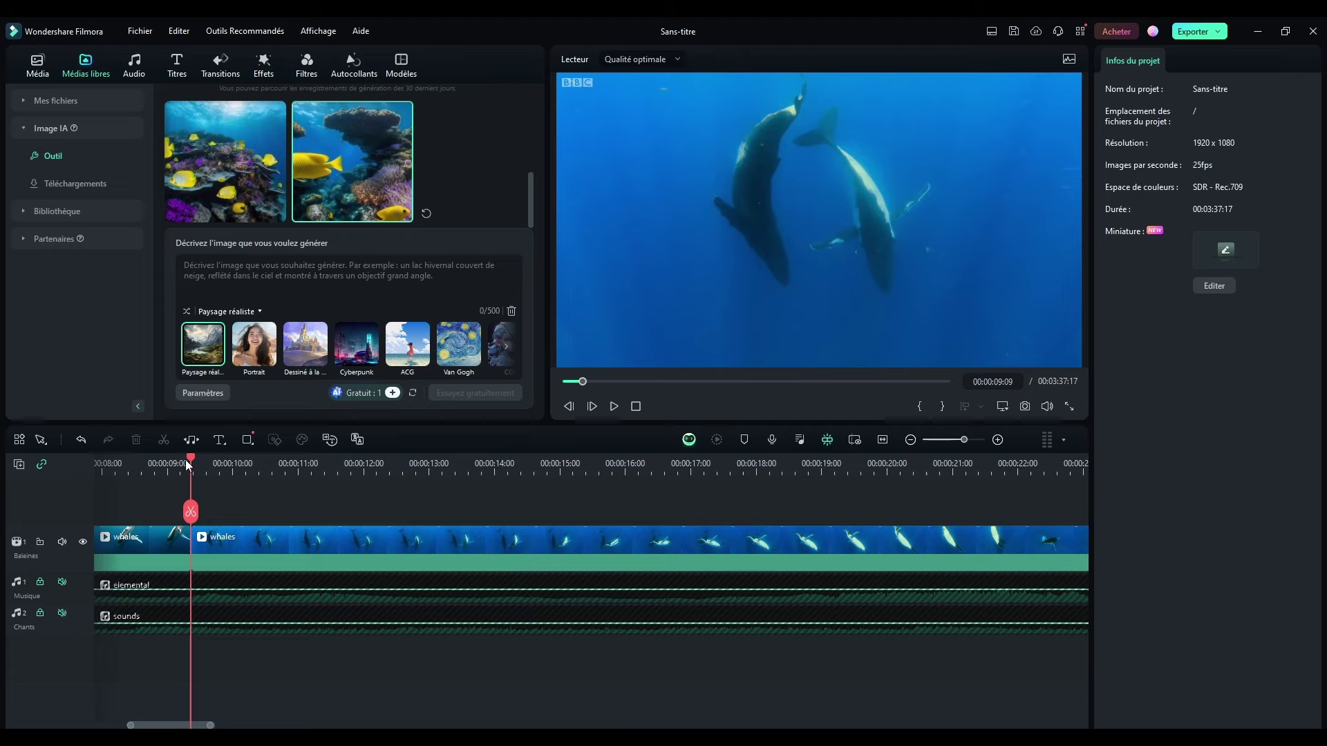
# - Play back the whale footage from the cut at 00:00:09:09 to check the join
pyautogui.moveTo(188, 464); pyautogui.dragTo(141, 465)
pyautogui.click(614, 406)
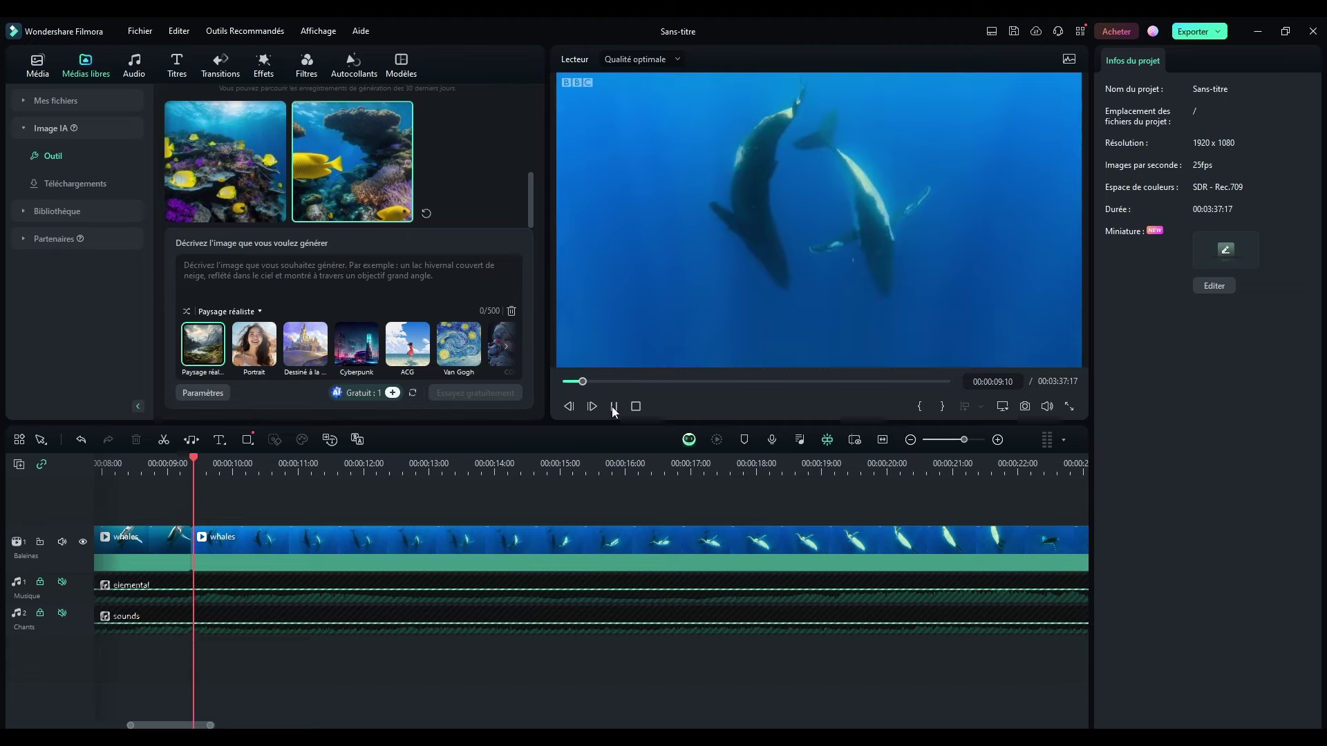
pyautogui.click(636, 406)
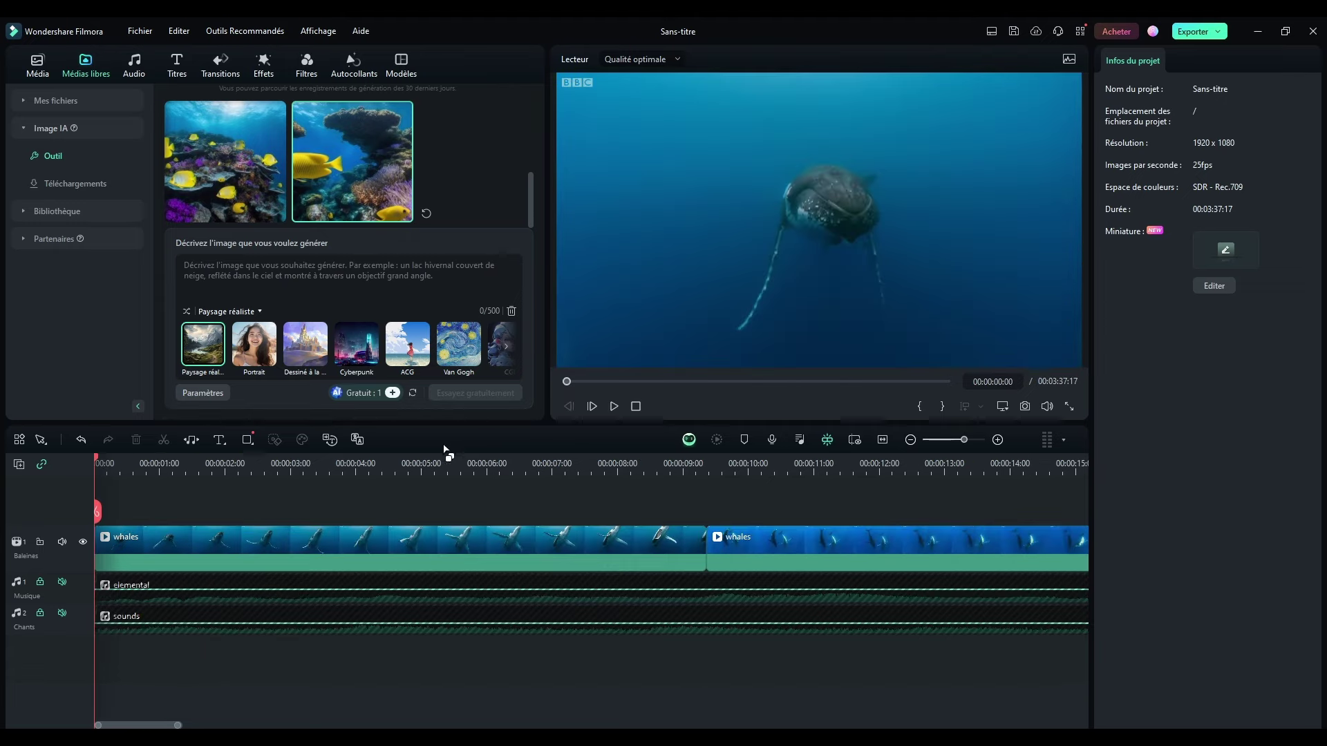
# - Split the second whales clip at the shot change at 00:00:42:19
pyautogui.moveTo(450, 455); pyautogui.dragTo(344, 457)
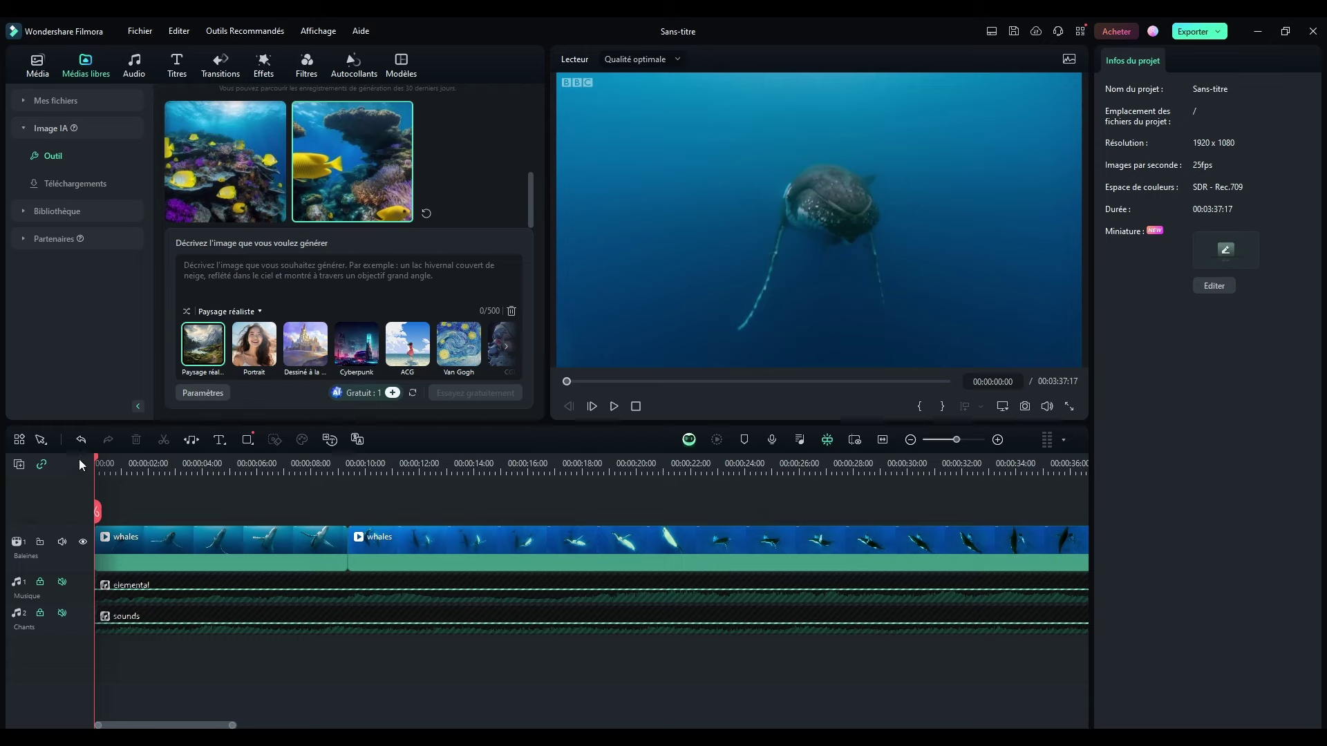
pyautogui.moveTo(96, 461); pyautogui.dragTo(991, 487)
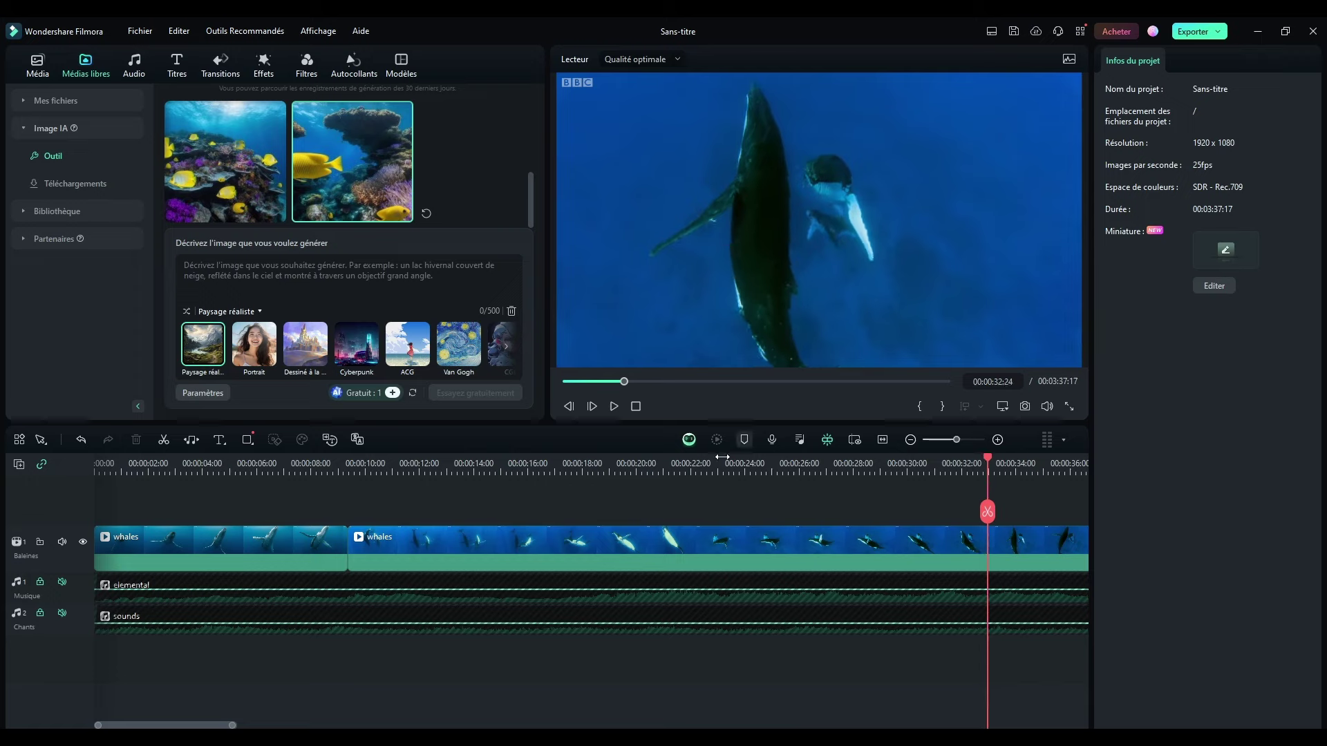
pyautogui.moveTo(722, 458); pyautogui.dragTo(429, 462)
pyautogui.scroll(5, 548, 461)
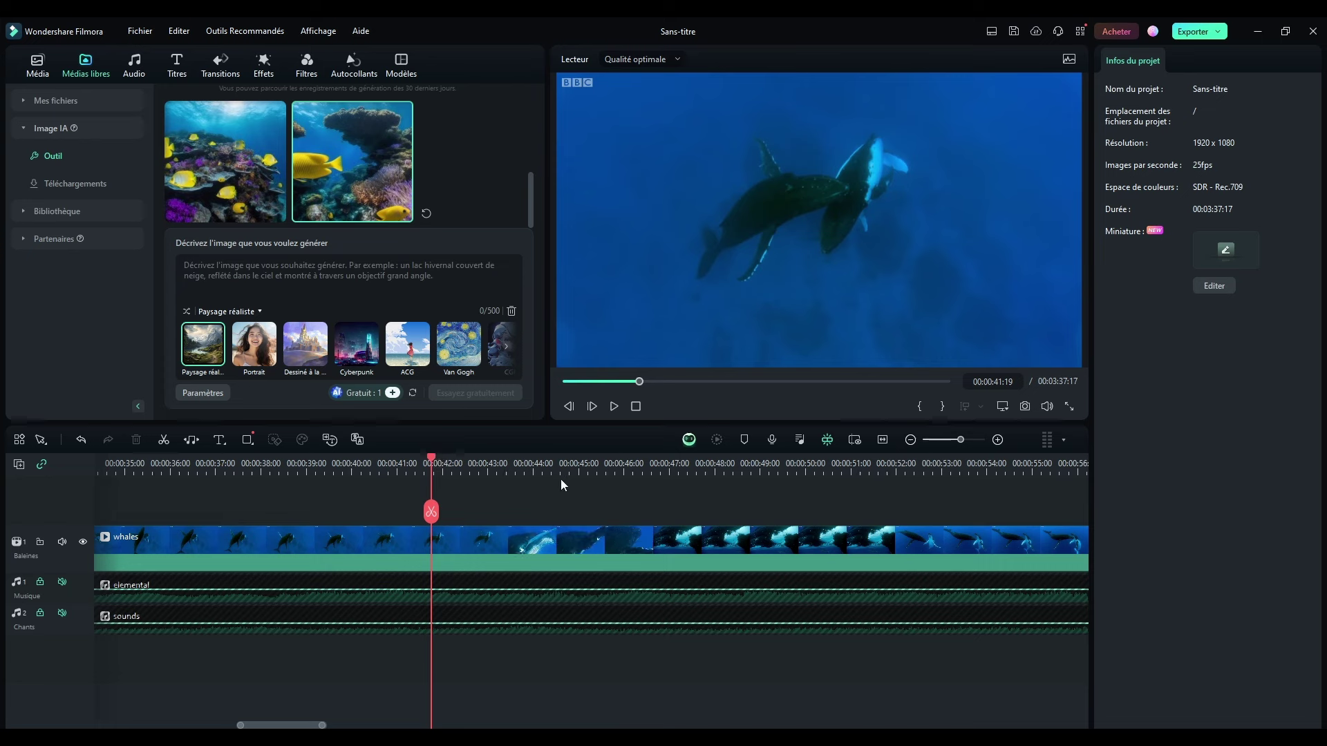
pyautogui.scroll(1, 565, 467)
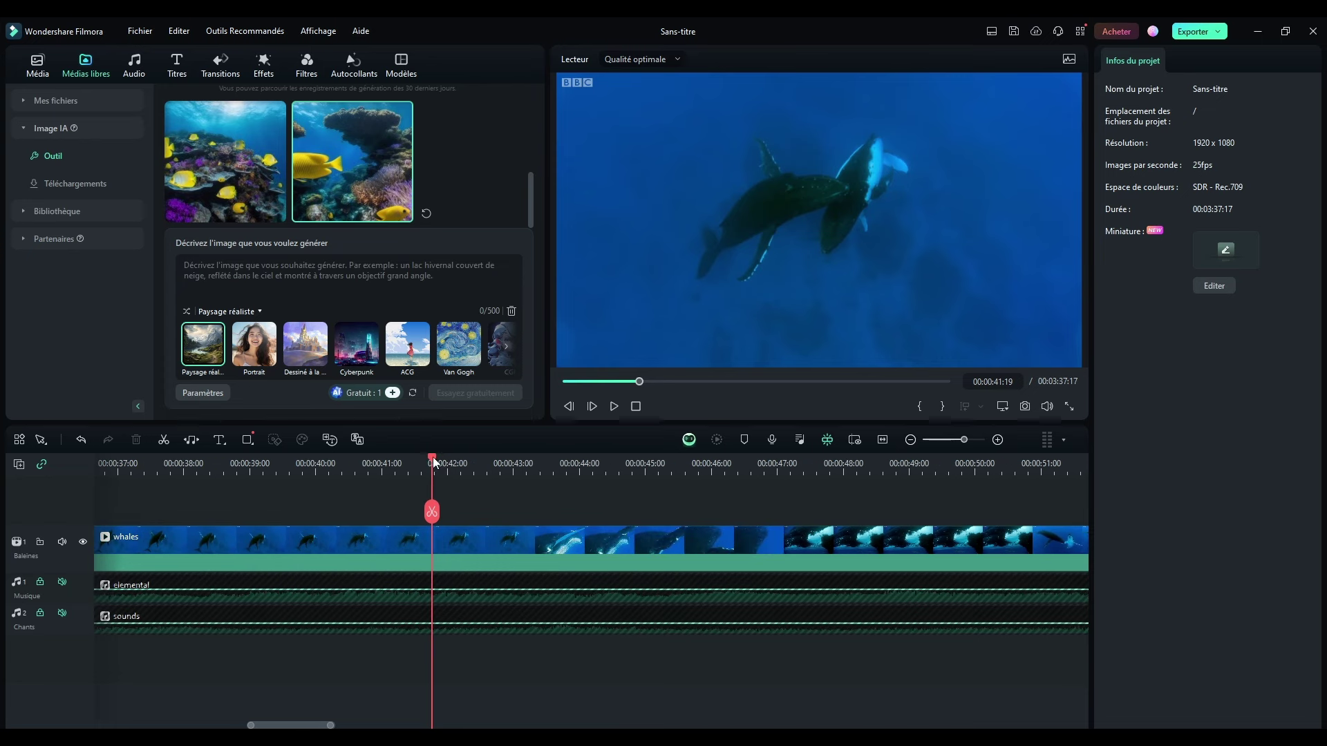
pyautogui.moveTo(433, 463); pyautogui.dragTo(512, 462)
pyautogui.scroll(1, 625, 462)
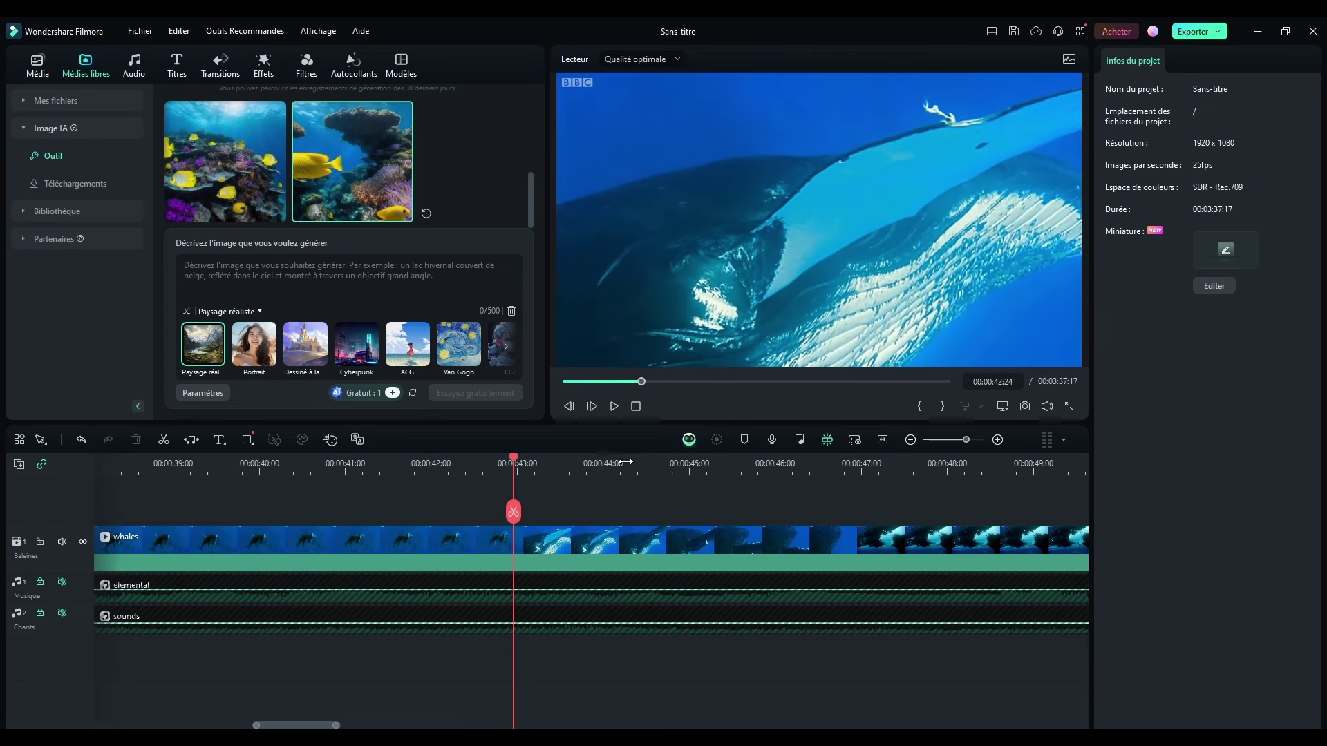
pyautogui.scroll(2, 626, 462)
pyautogui.moveTo(512, 461); pyautogui.dragTo(458, 459)
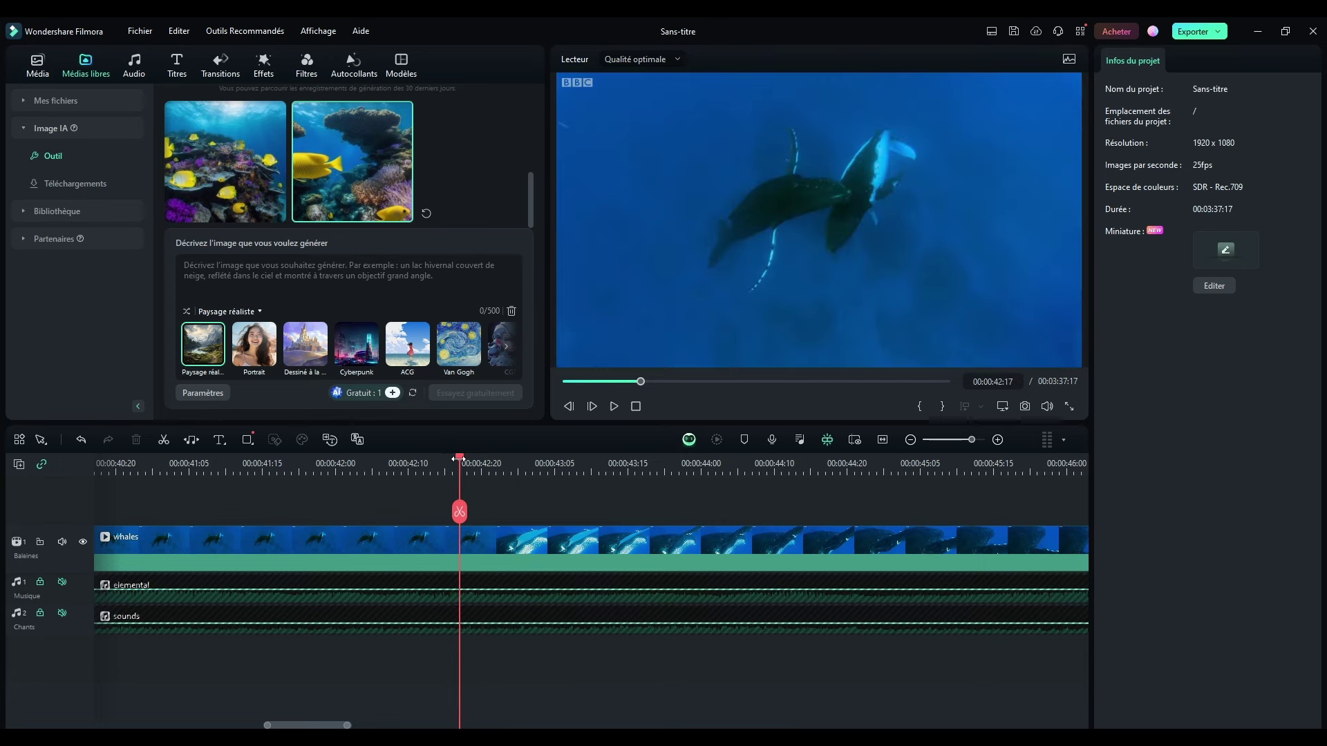
pyautogui.press('Right')
pyautogui.press('Right')
pyautogui.click(473, 512)
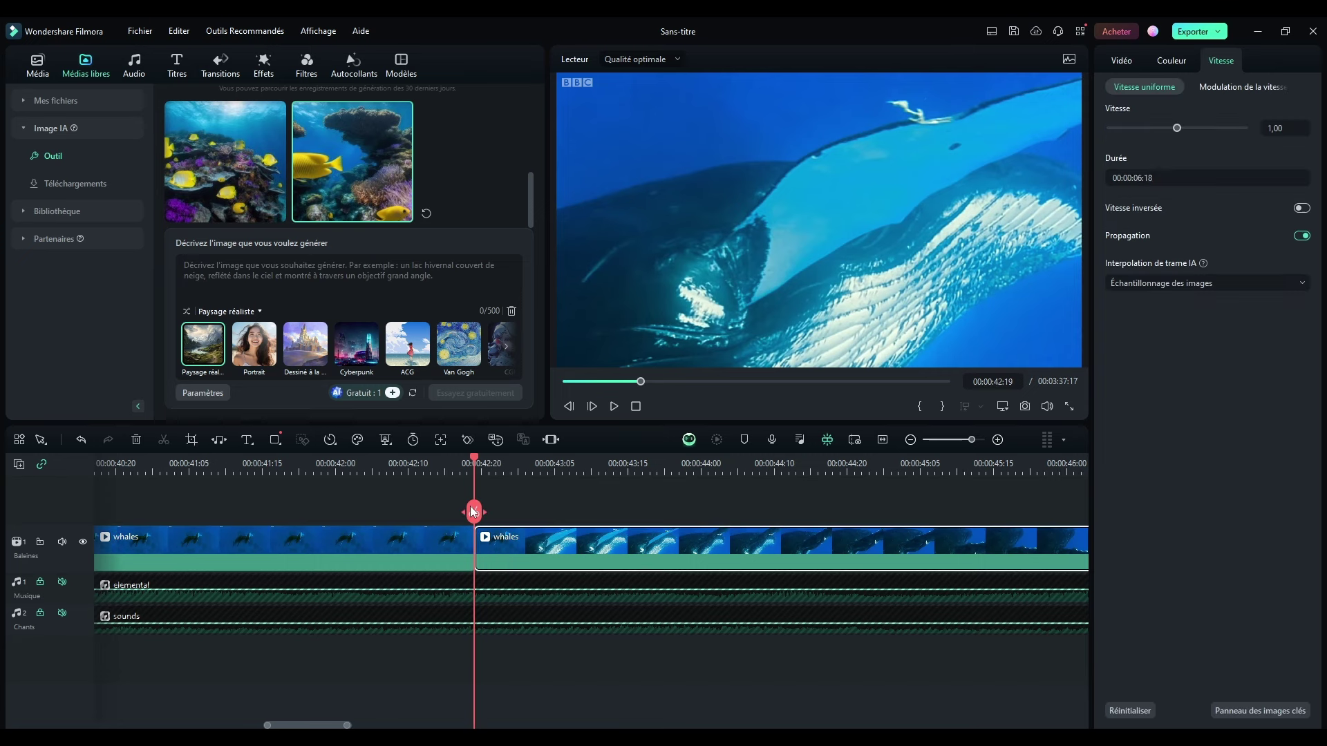
# - Split the whales clip at the shot change at 00:00:46:13 and delete the segment between 00:00:42:19 and that cut
pyautogui.press('space')
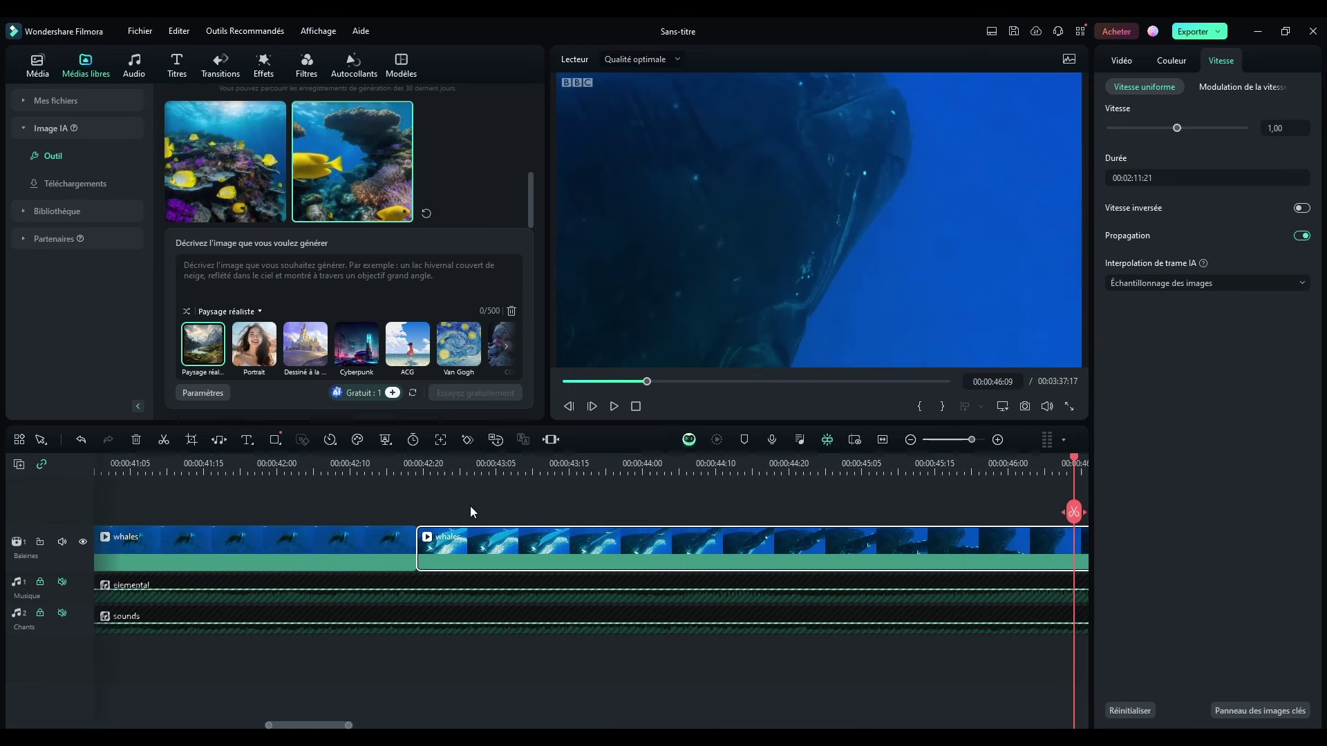
pyautogui.press('Left')
pyautogui.press('Left')
pyautogui.press('Left')
pyautogui.press('Left')
pyautogui.press('Left')
pyautogui.press('Left')
pyautogui.press('Left')
pyautogui.press('Left')
pyautogui.press('Left')
pyautogui.press('Left')
pyautogui.press('Left')
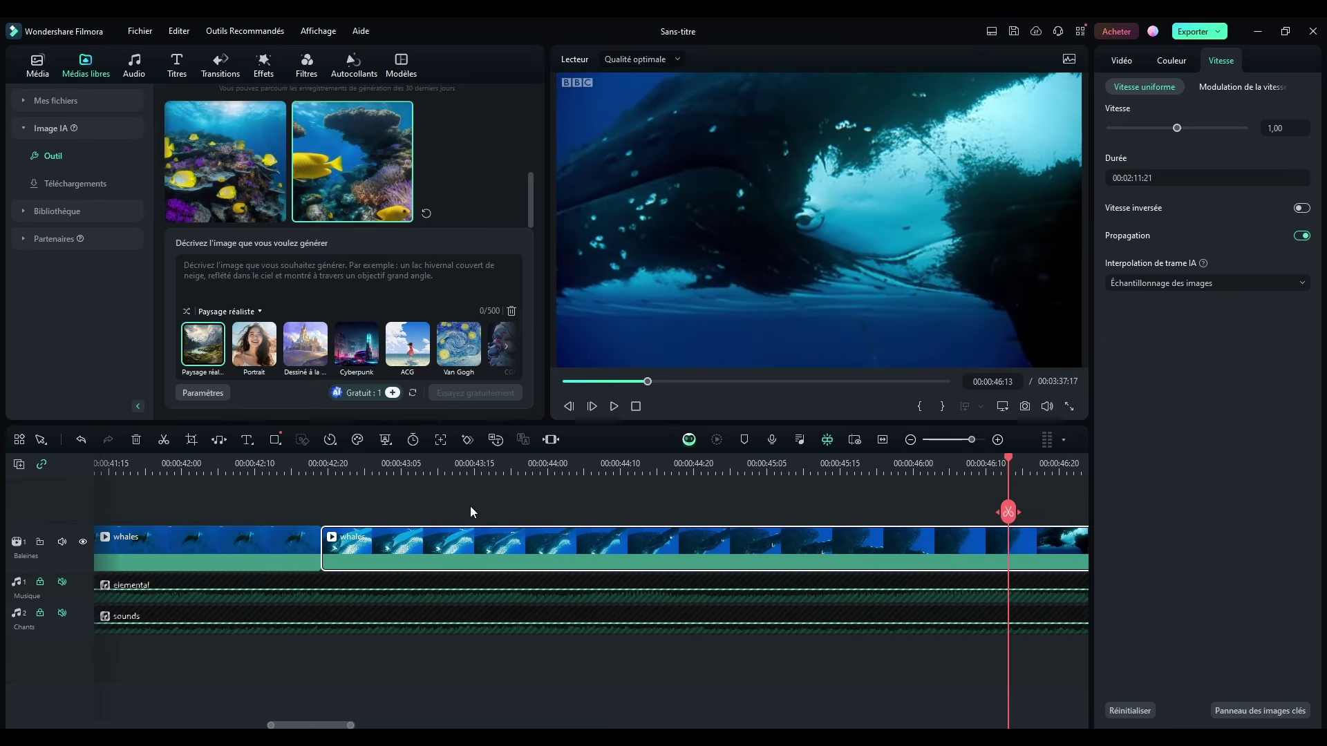
pyautogui.press('Right')
pyautogui.press('Right')
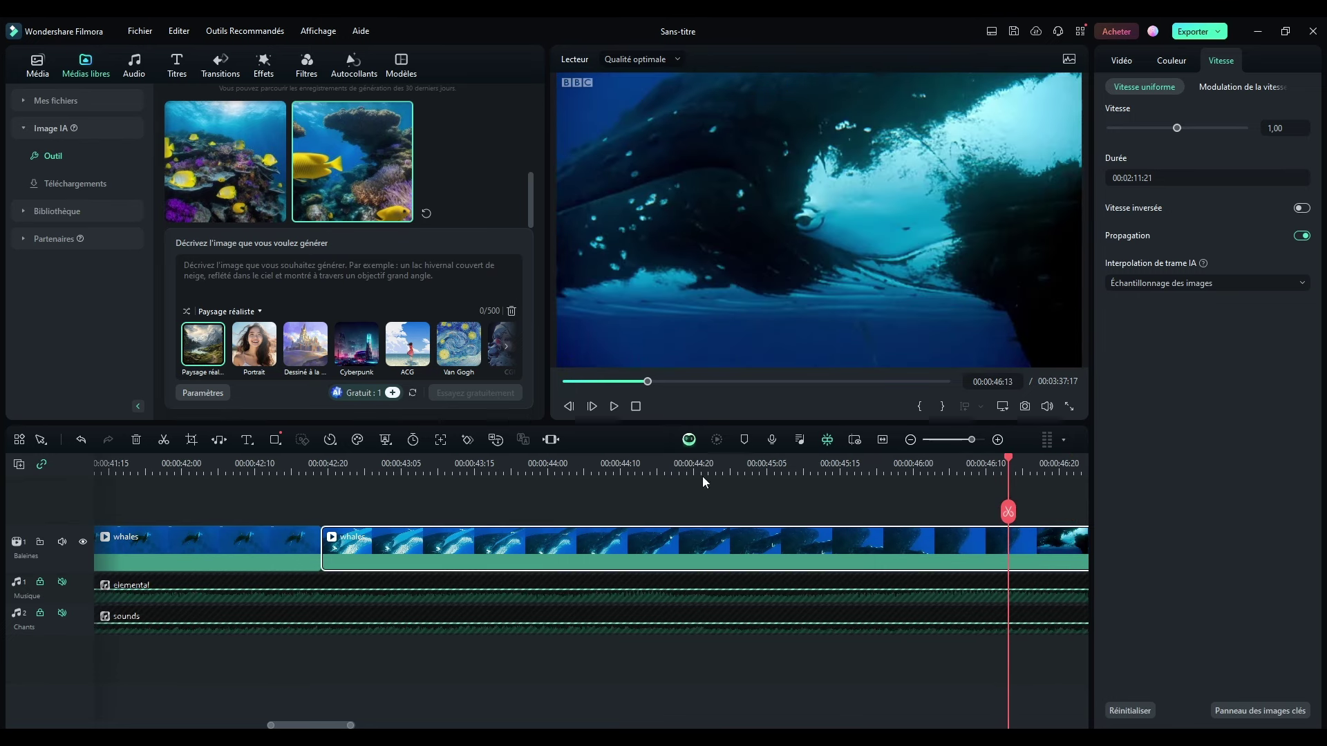
pyautogui.click(1008, 515)
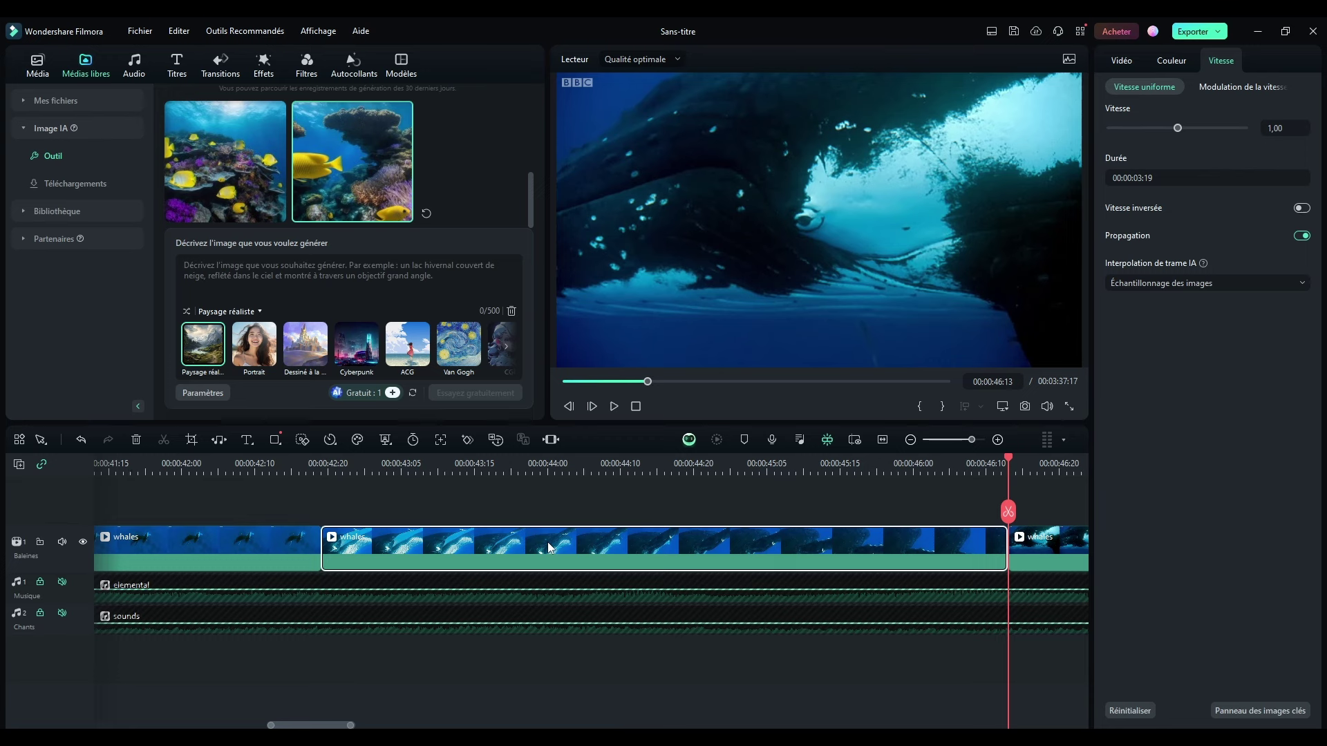
pyautogui.press('Delete')
# - Play back the whale footage across the join at 00:00:42:19 to check the transition
pyautogui.click(270, 467)
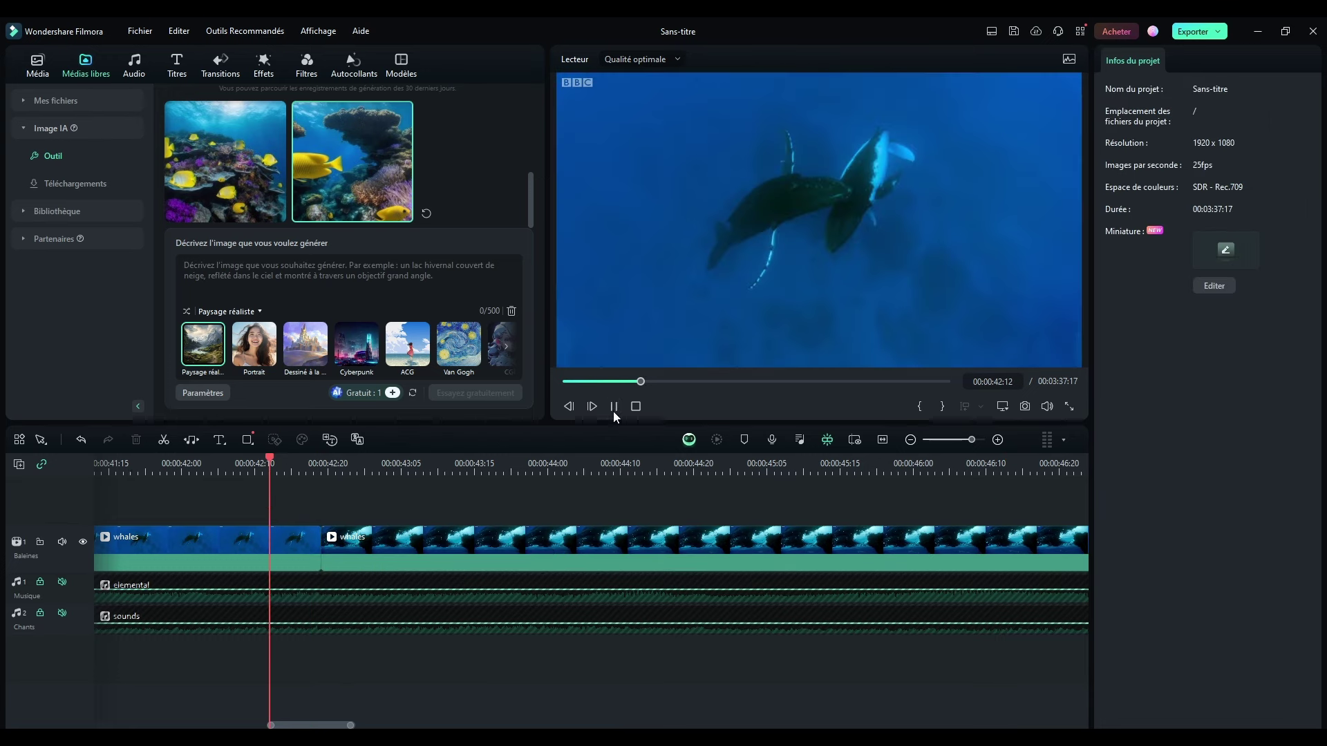
pyautogui.click(635, 406)
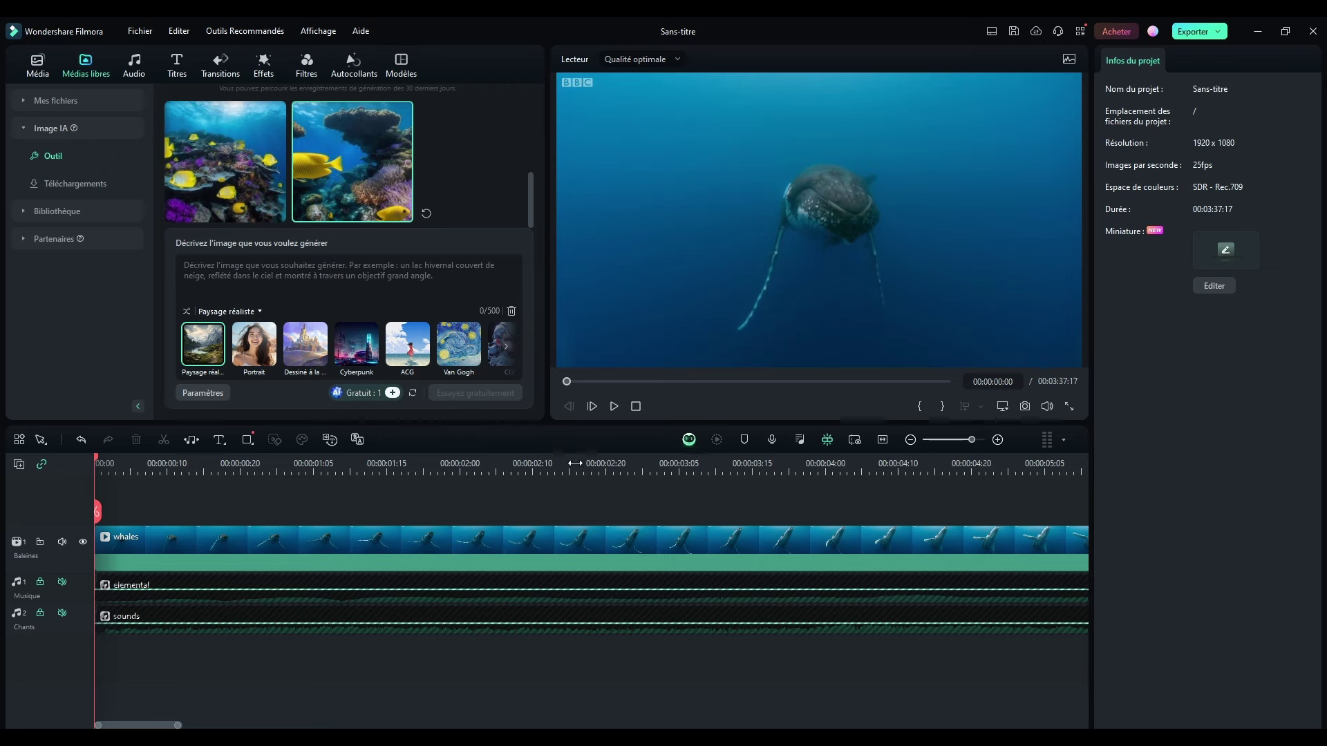
pyautogui.moveTo(575, 463); pyautogui.dragTo(211, 574)
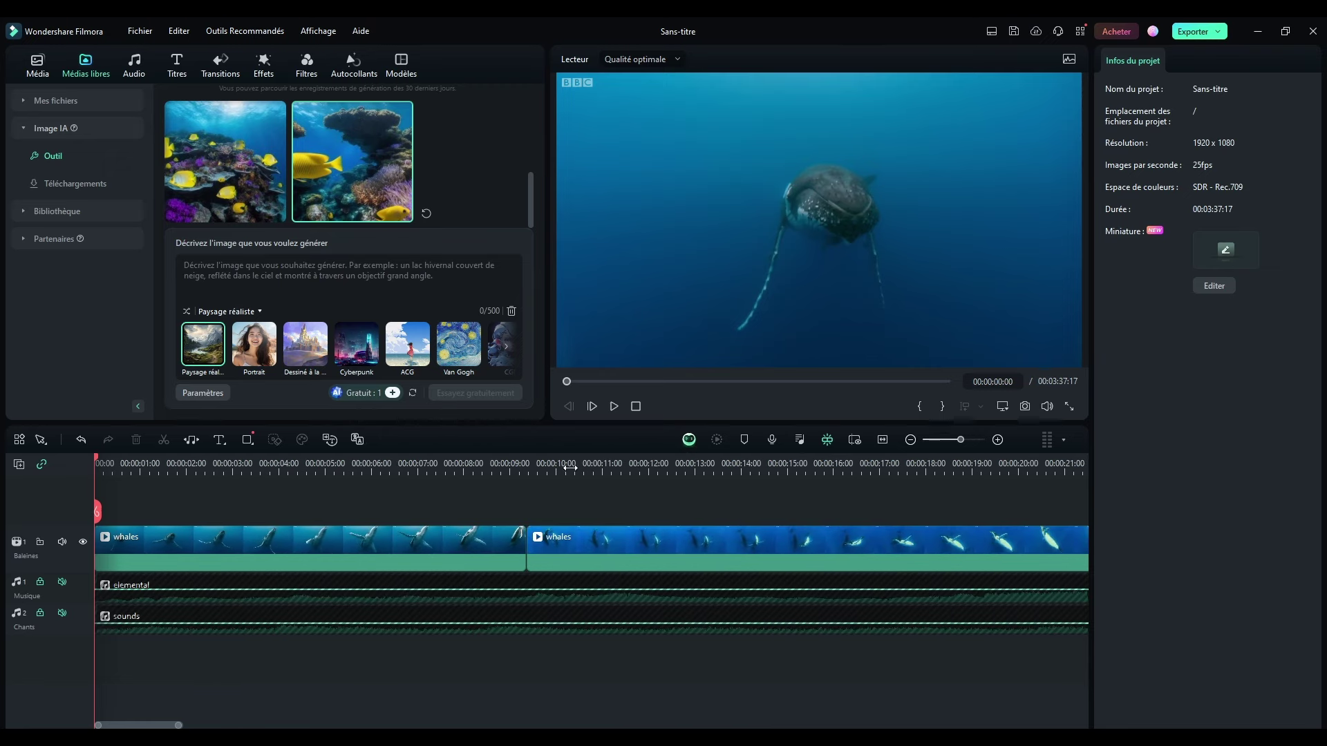
# - Examine the third whales clip frame by frame around the shot change at 00:01:05:08
pyautogui.moveTo(570, 468); pyautogui.dragTo(778, 477)
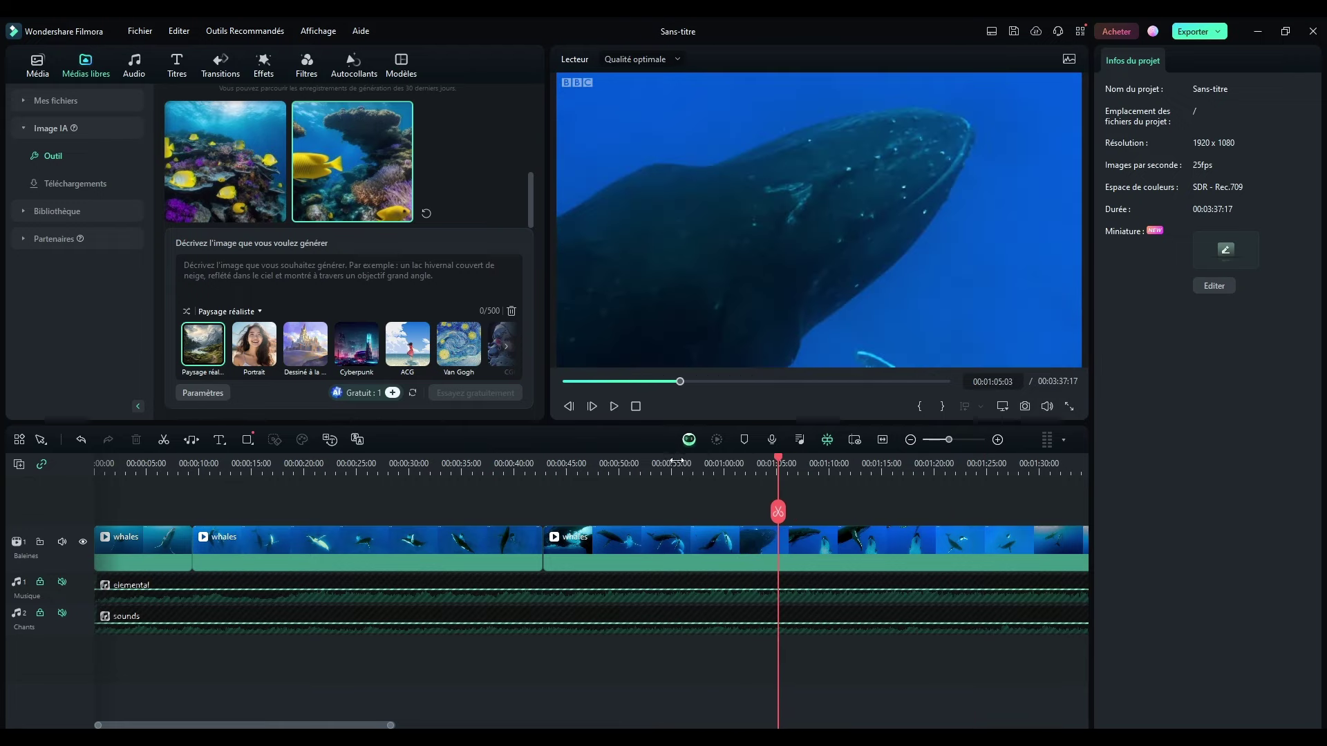
pyautogui.scroll(-2, 627, 463)
pyautogui.scroll(3, 626, 462)
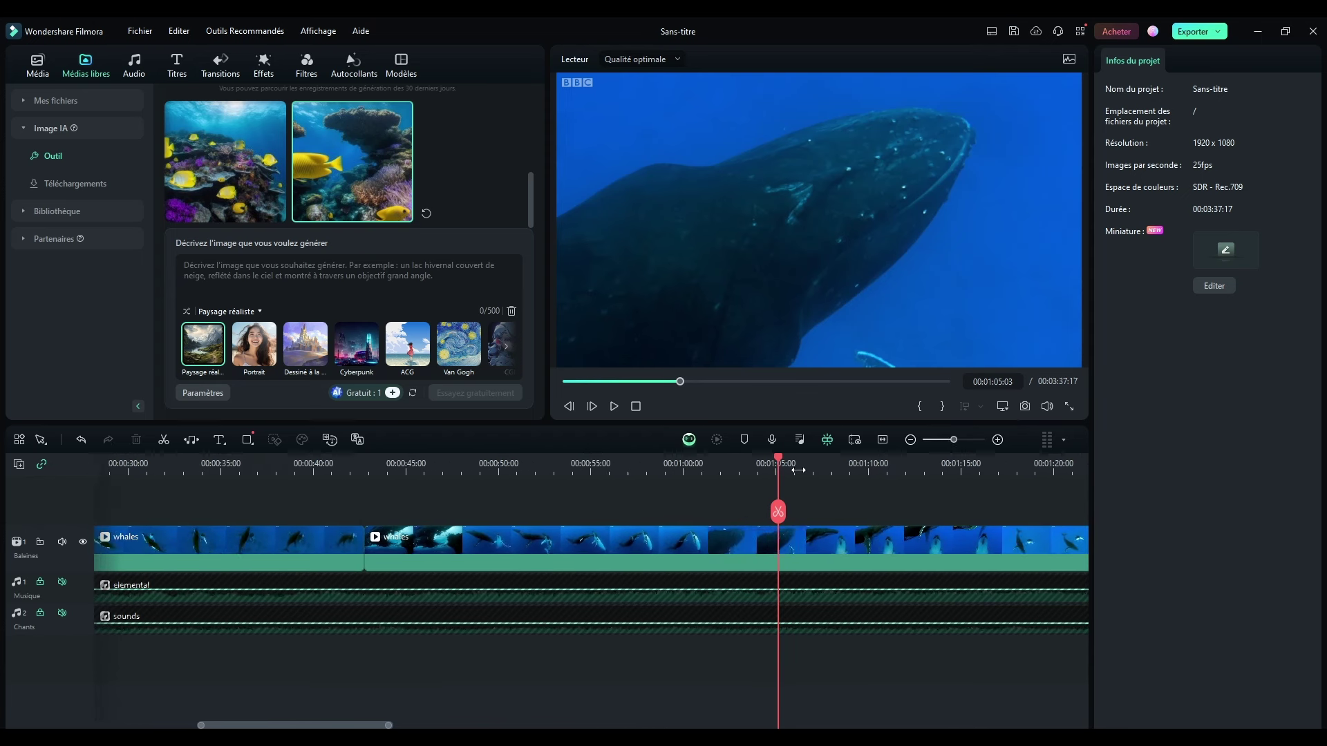
pyautogui.moveTo(615, 461); pyautogui.dragTo(770, 473)
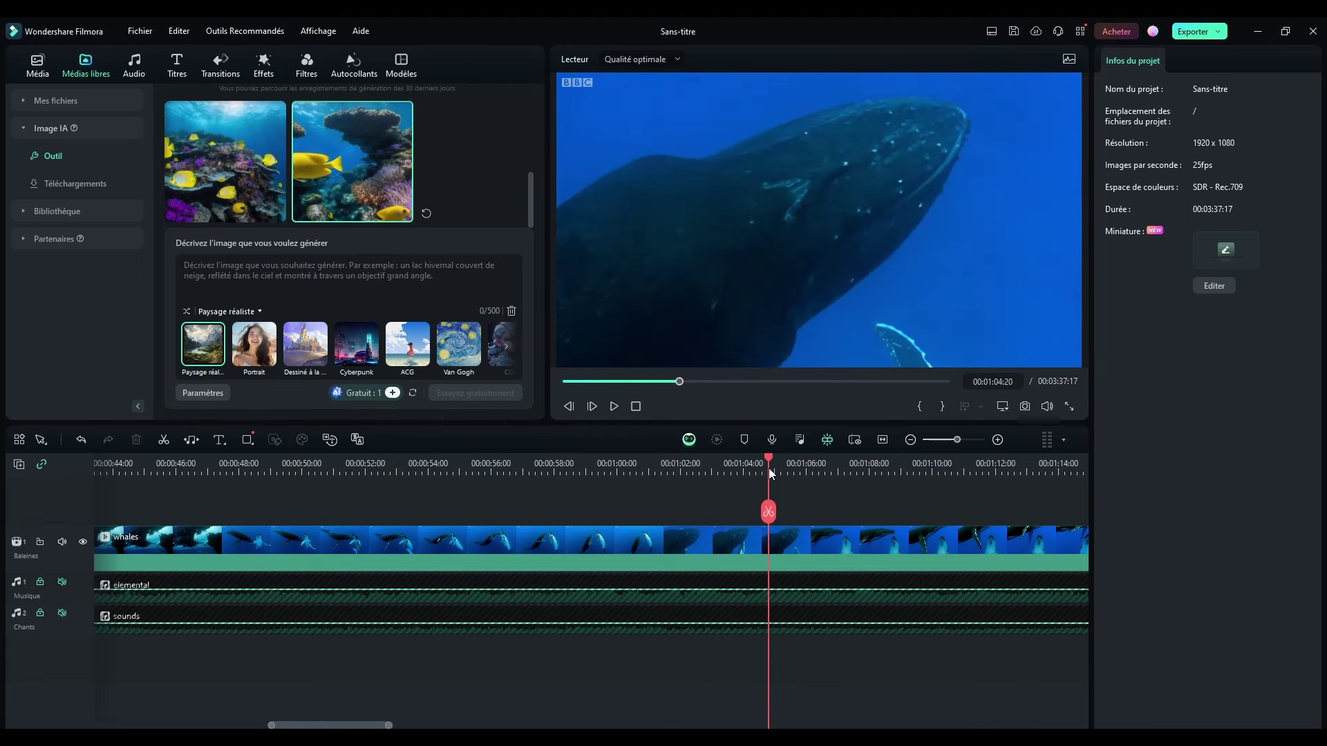
pyautogui.press('space')
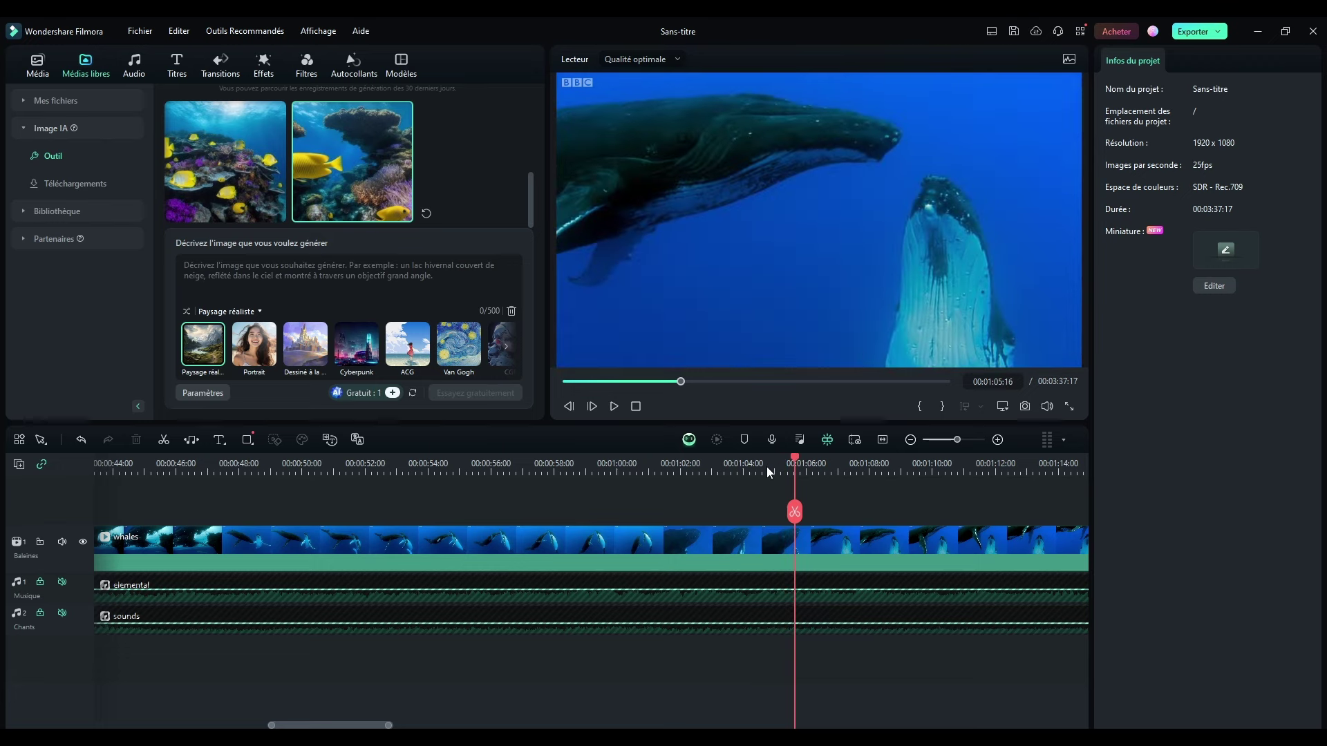
pyautogui.press('Left')
pyautogui.press('Left')
pyautogui.press('Left')
pyautogui.press('Left')
pyautogui.press('Left')
pyautogui.press('Left')
pyautogui.press('Left')
pyautogui.press('Left')
pyautogui.press('Left')
pyautogui.press('Left')
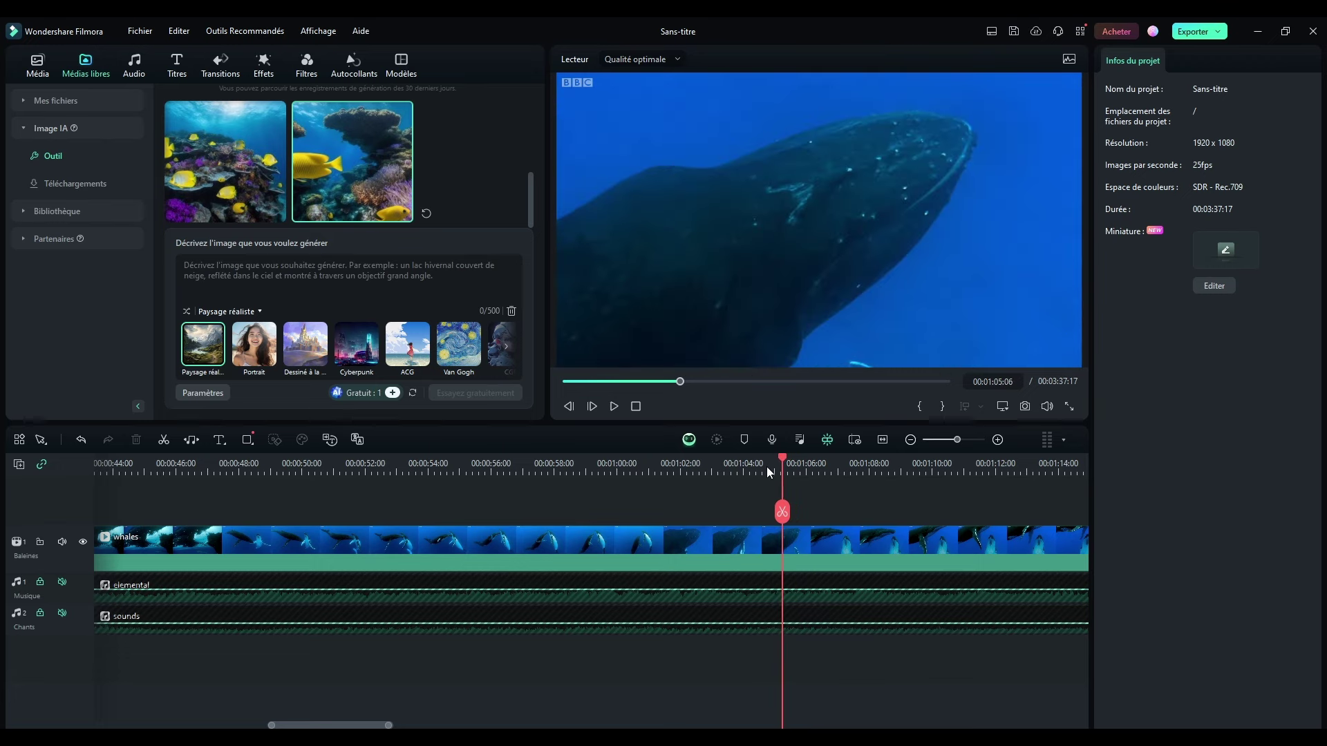
pyautogui.press('Right')
pyautogui.press('Right')
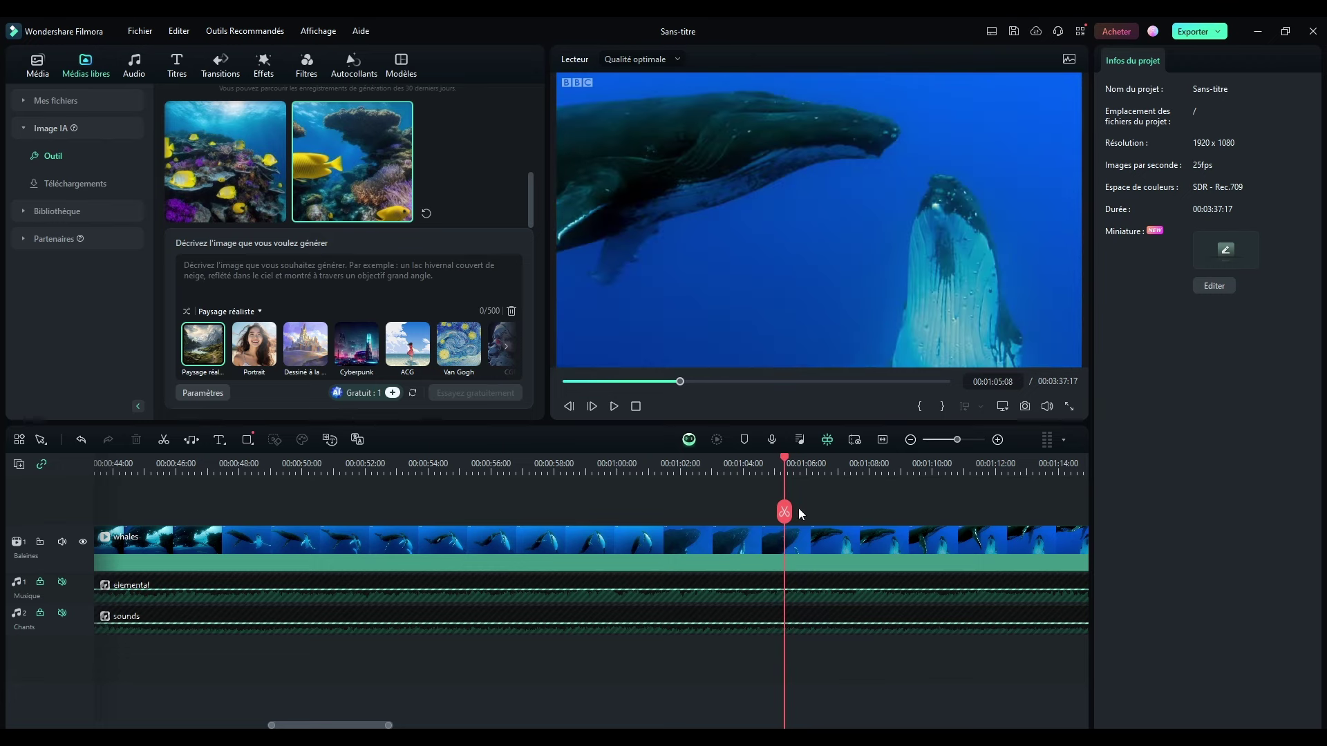
# - Split the third whales clip at the shot change at 00:01:16:08
pyautogui.press('space')
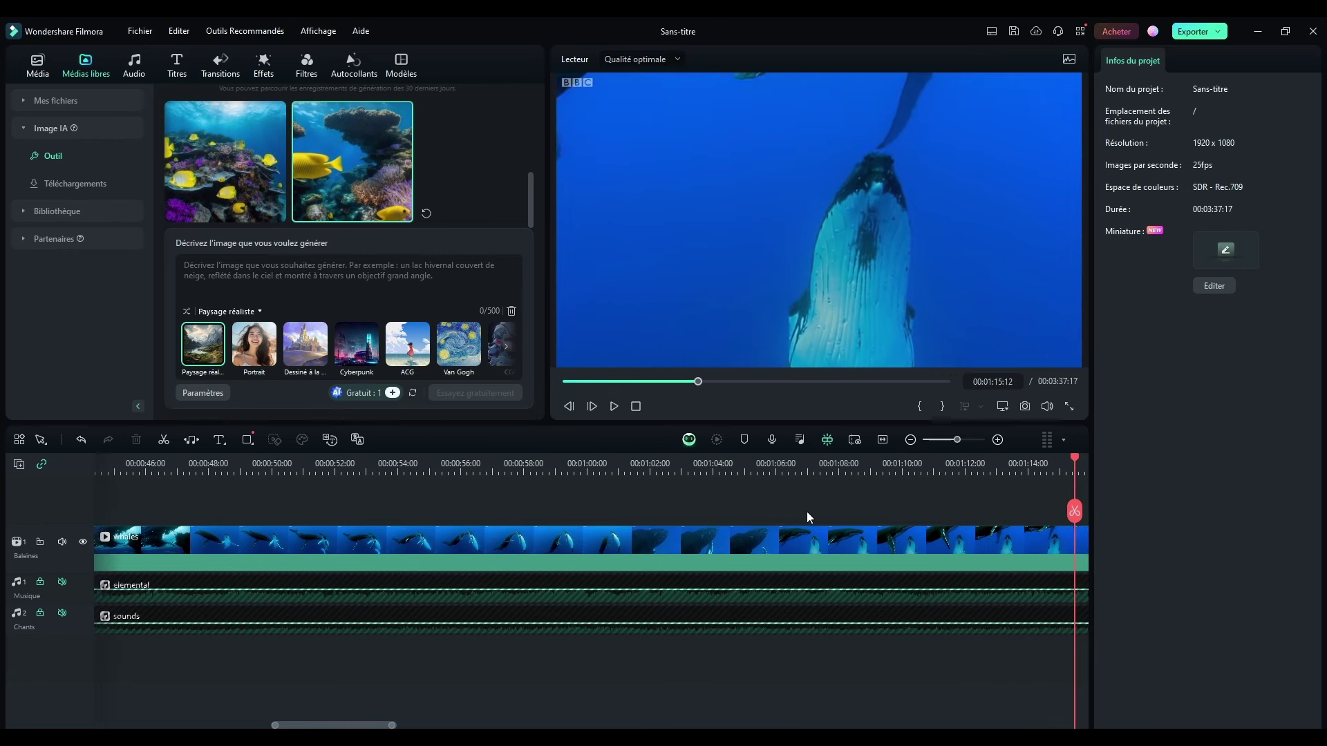
pyautogui.press('space')
pyautogui.press('Left')
pyautogui.press('Left')
pyautogui.press('Left')
pyautogui.press('Left')
pyautogui.press('Left')
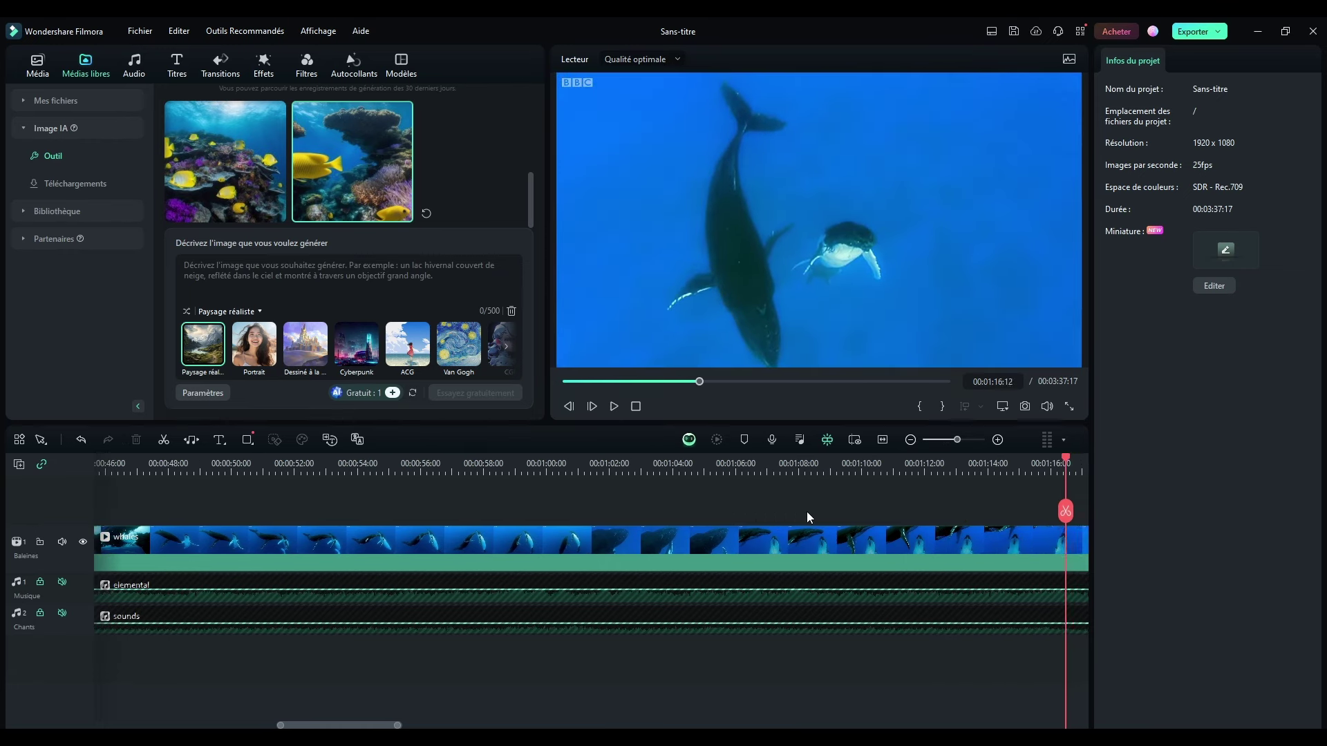
pyautogui.press('Right')
pyautogui.press('Right')
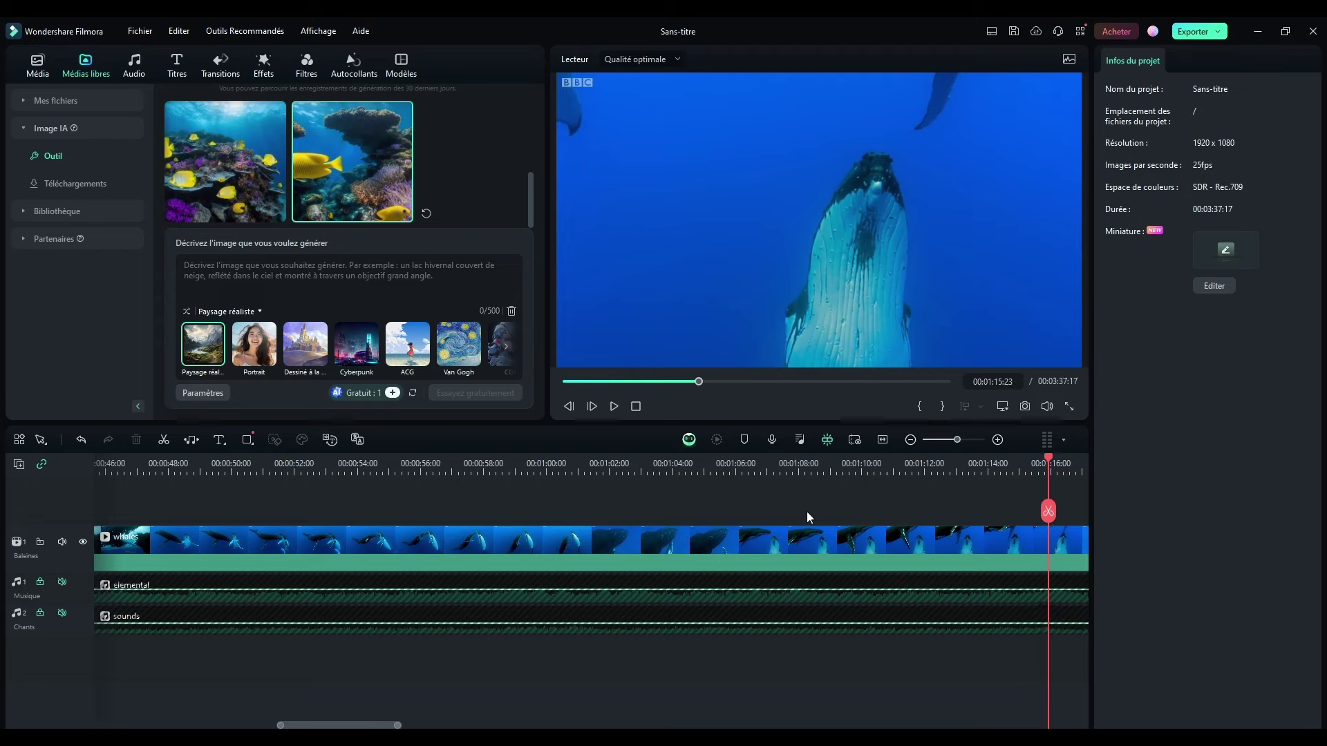
pyautogui.press('Right')
pyautogui.press('Right')
pyautogui.press('Right')
pyautogui.press('Right')
pyautogui.press('Right')
pyautogui.press('Right')
pyautogui.press('Right')
pyautogui.press('Right')
pyautogui.press('Right')
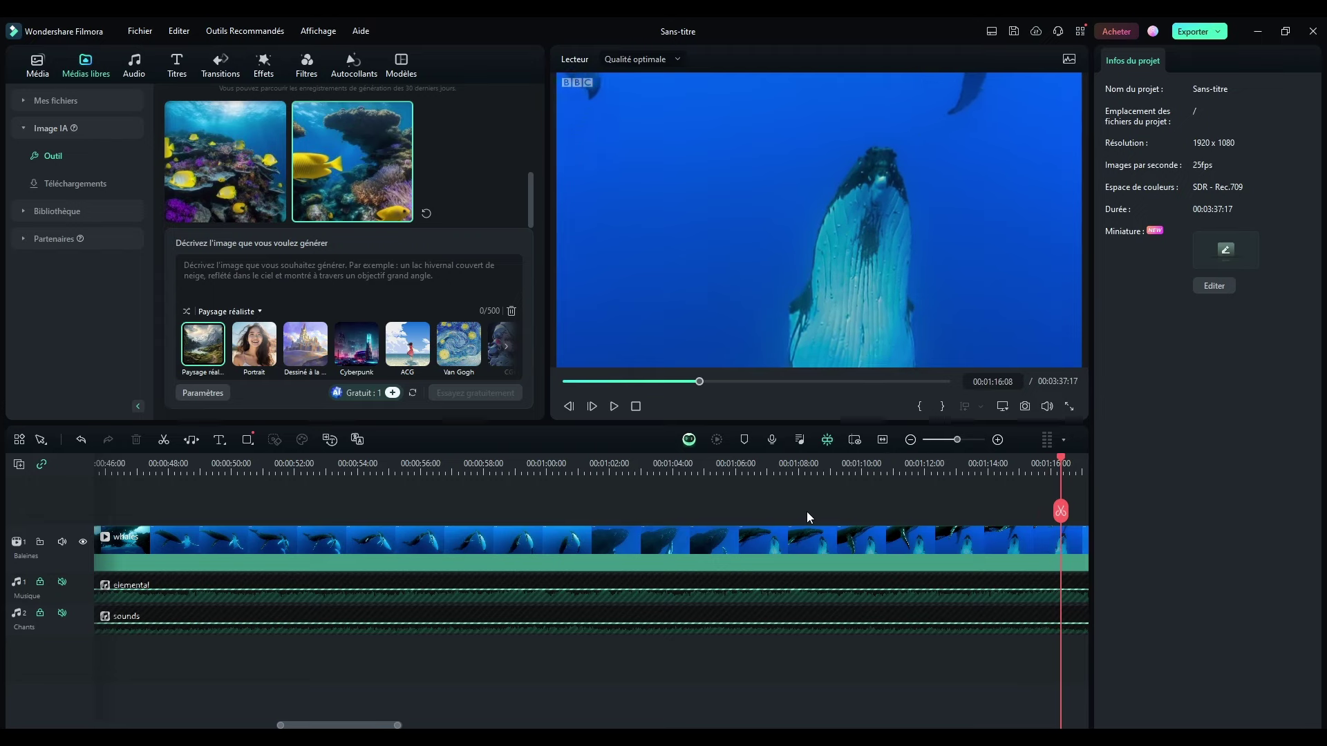
pyautogui.press('Right')
pyautogui.press('Left')
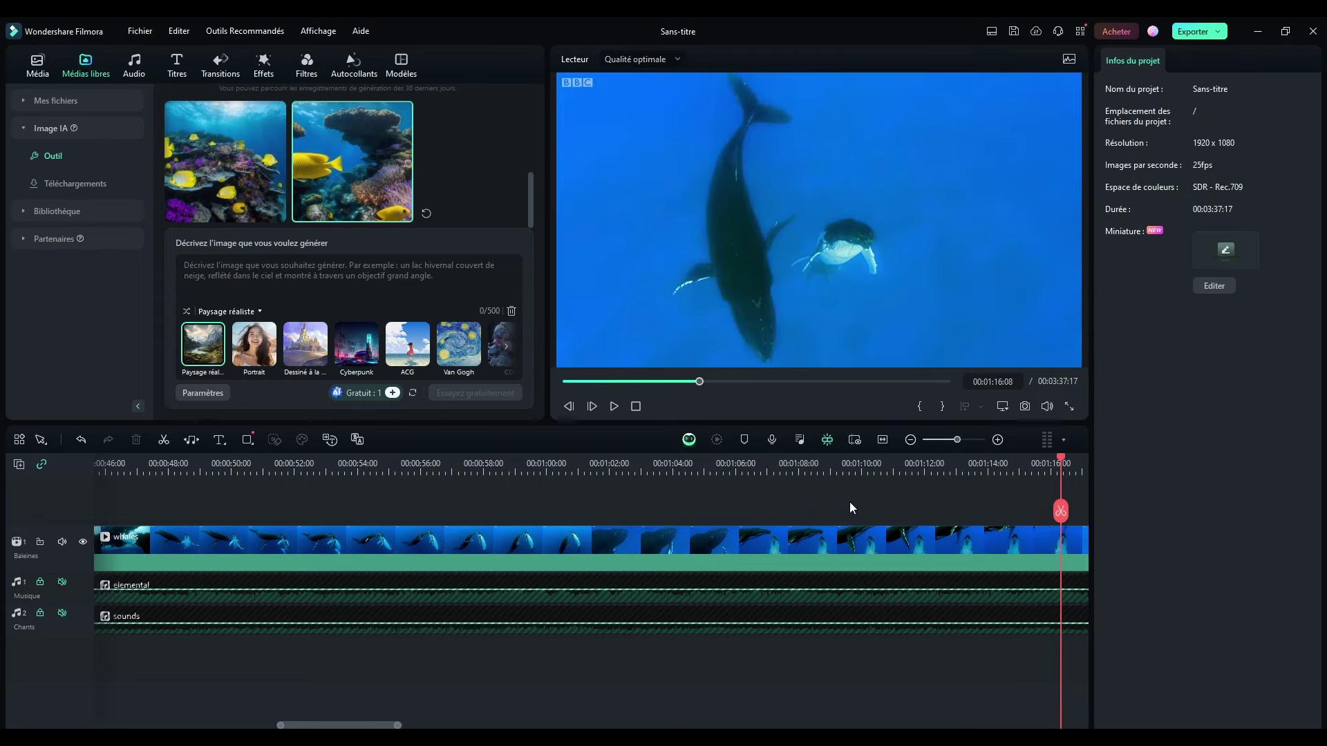
pyautogui.click(1060, 511)
# - Delete the whales segment between 00:00:42:19 and 00:01:16:08
pyautogui.click(777, 543)
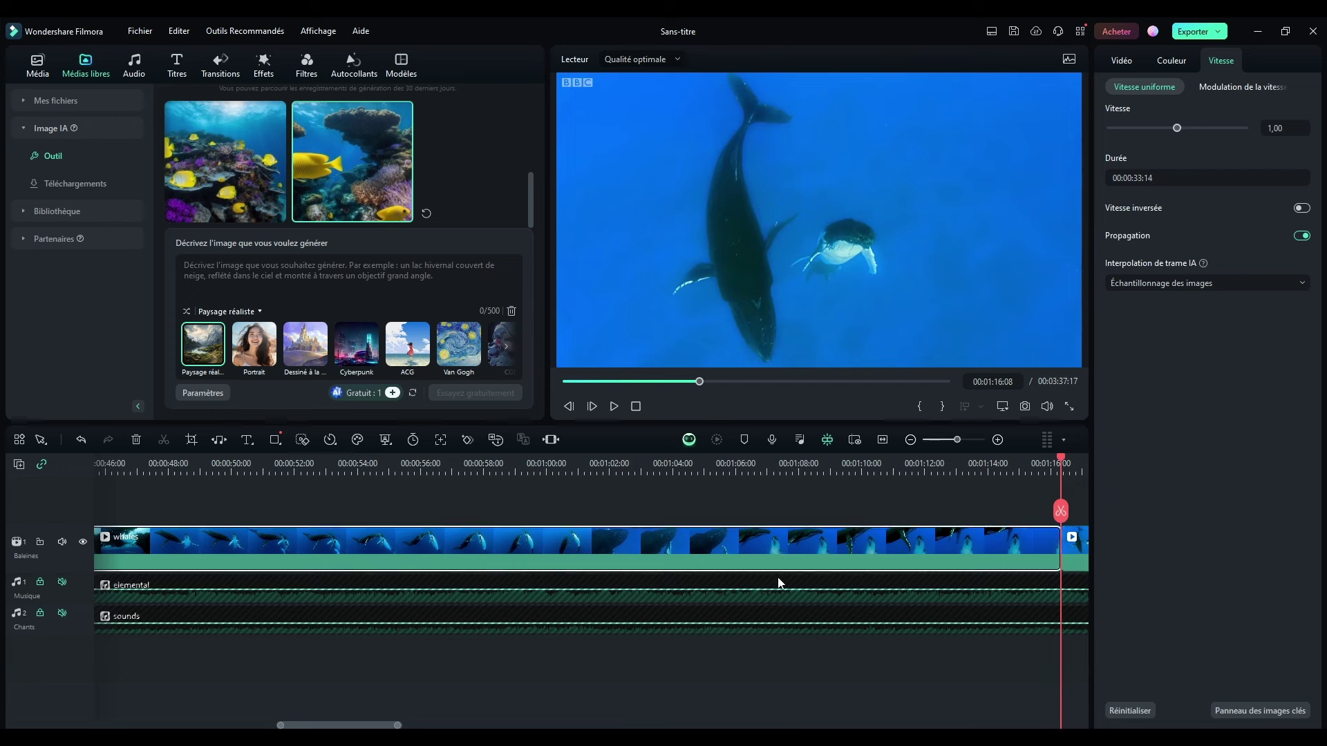
pyautogui.moveTo(742, 465); pyautogui.dragTo(664, 467)
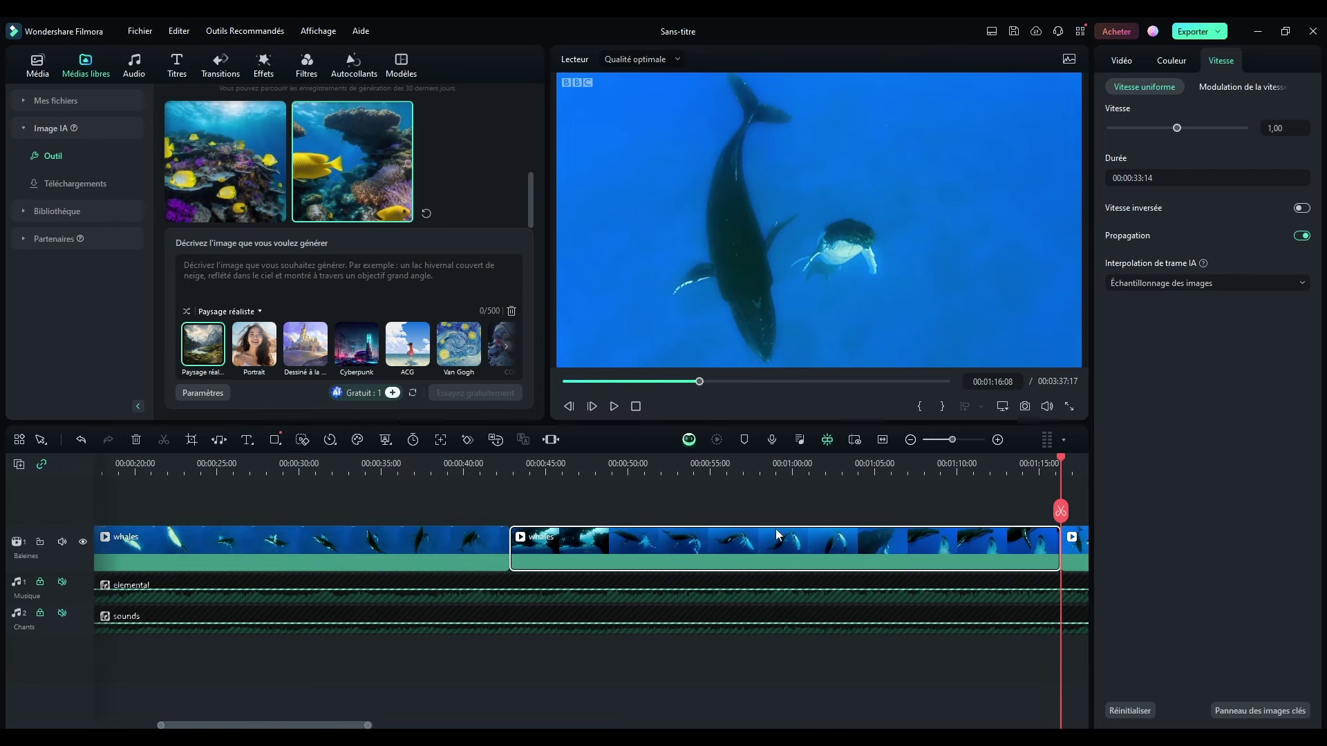
pyautogui.press('Delete')
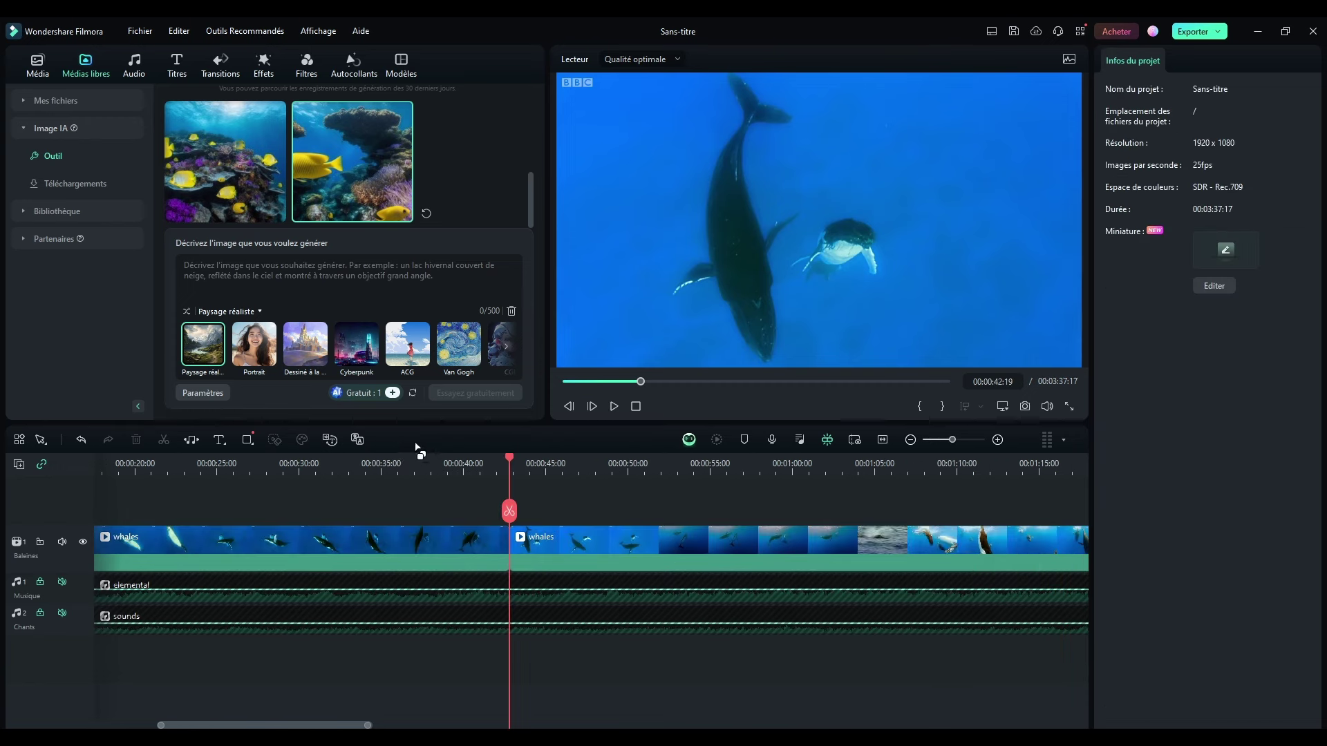
# - Split the last whales clip at 00:01:02:06 and delete everything after the cut
pyautogui.moveTo(459, 460); pyautogui.dragTo(828, 448)
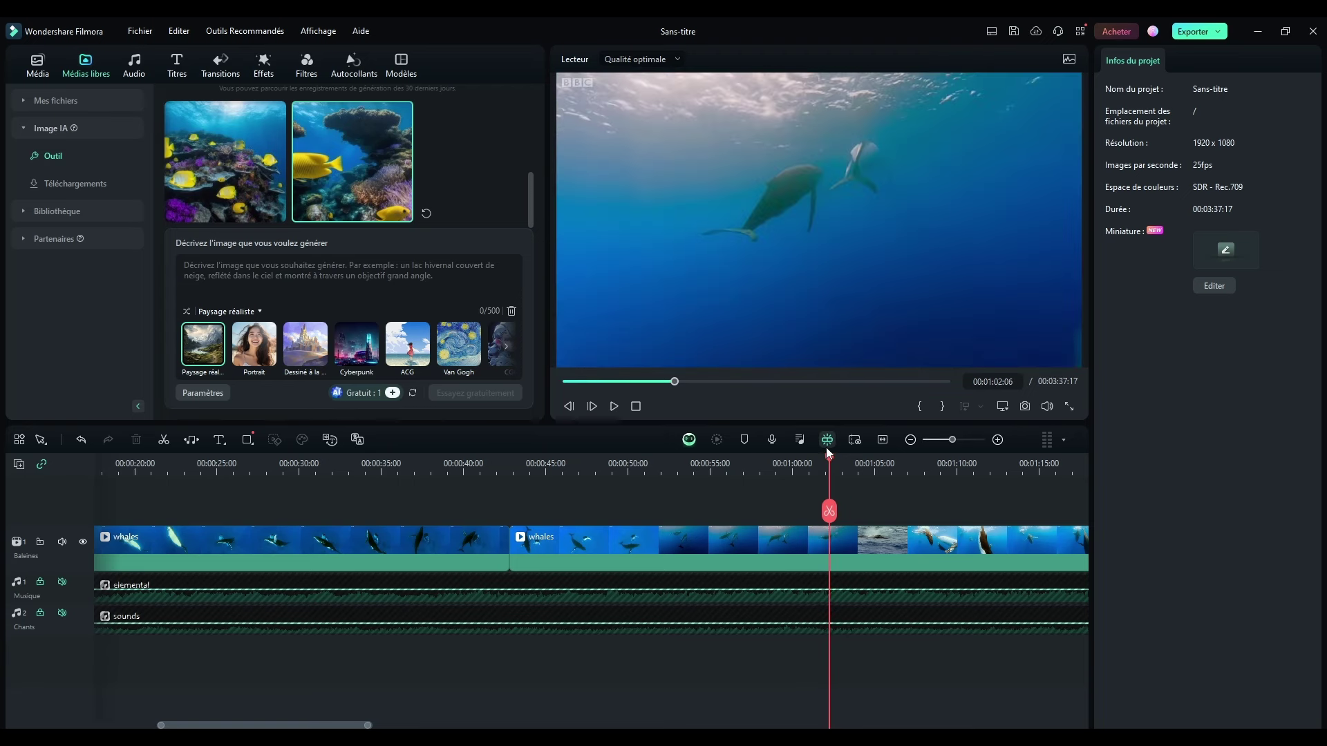
pyautogui.click(830, 511)
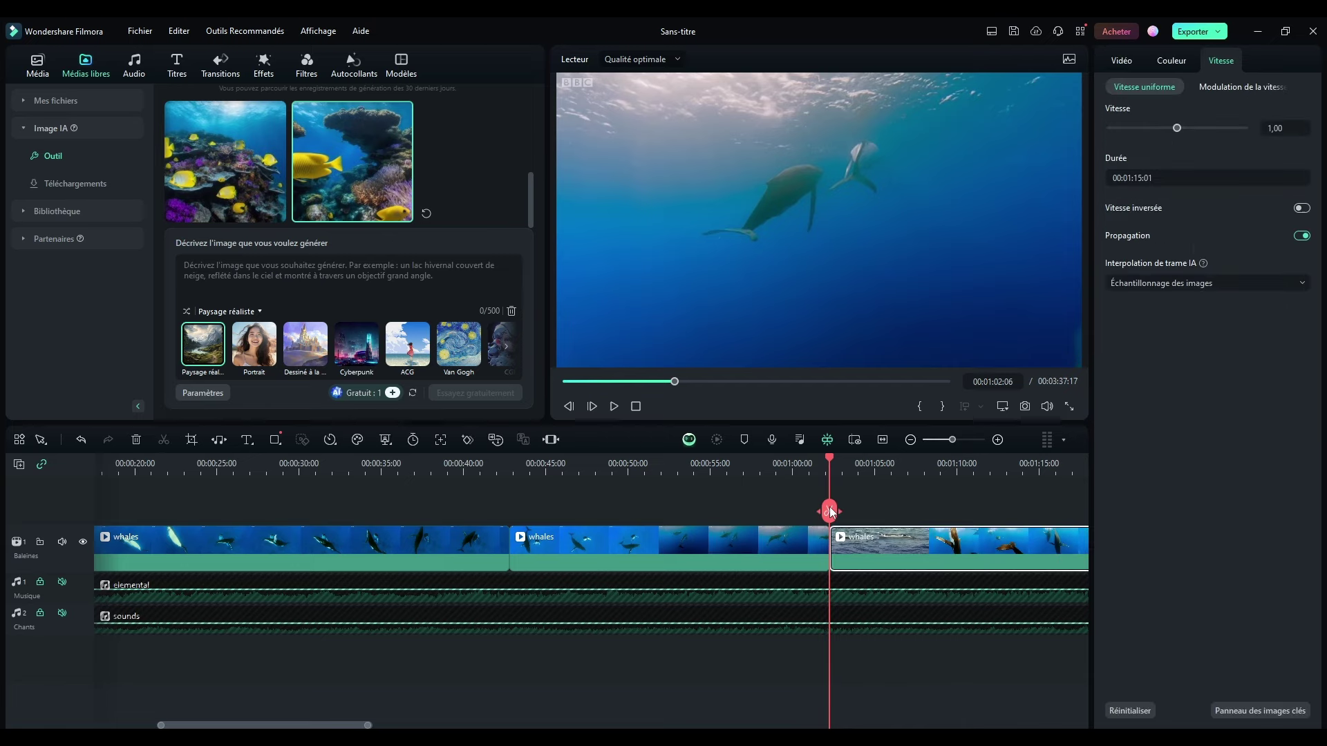
pyautogui.press('Delete')
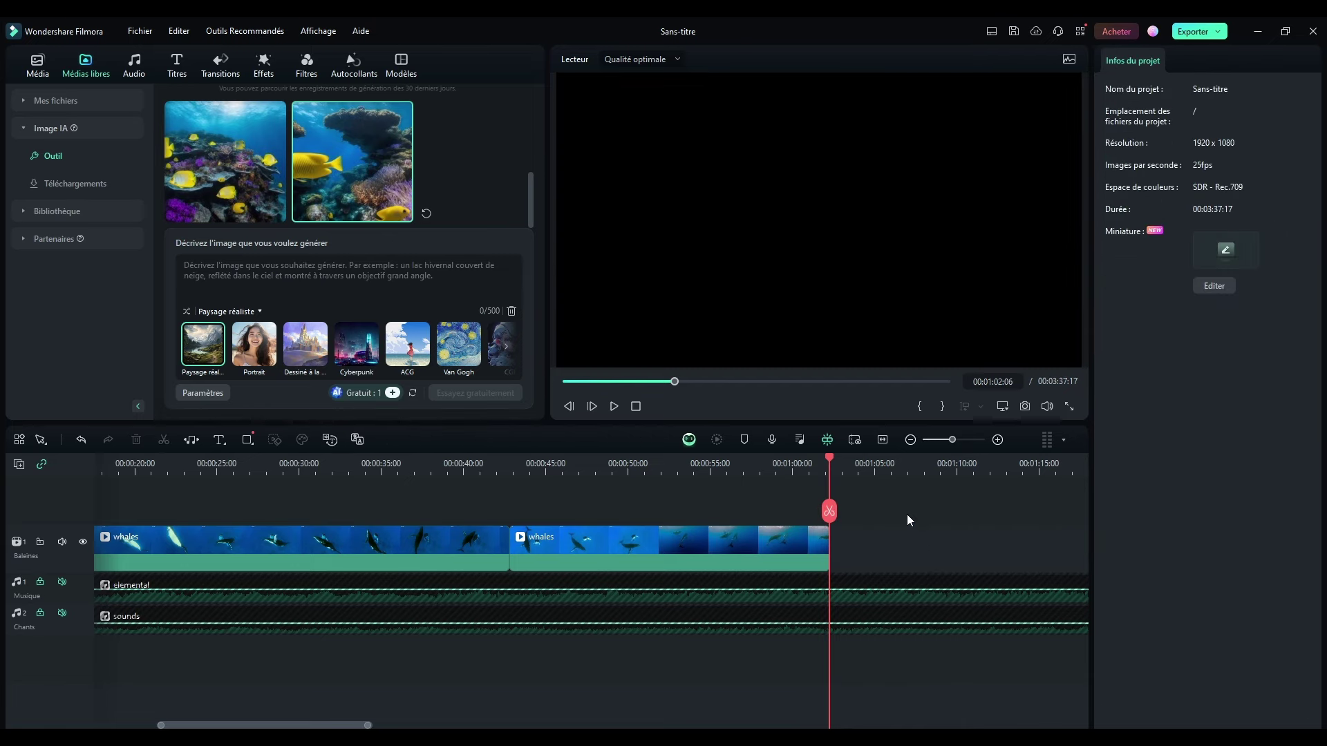
pyautogui.moveTo(573, 468); pyautogui.dragTo(526, 469)
pyautogui.moveTo(112, 463); pyautogui.dragTo(163, 468)
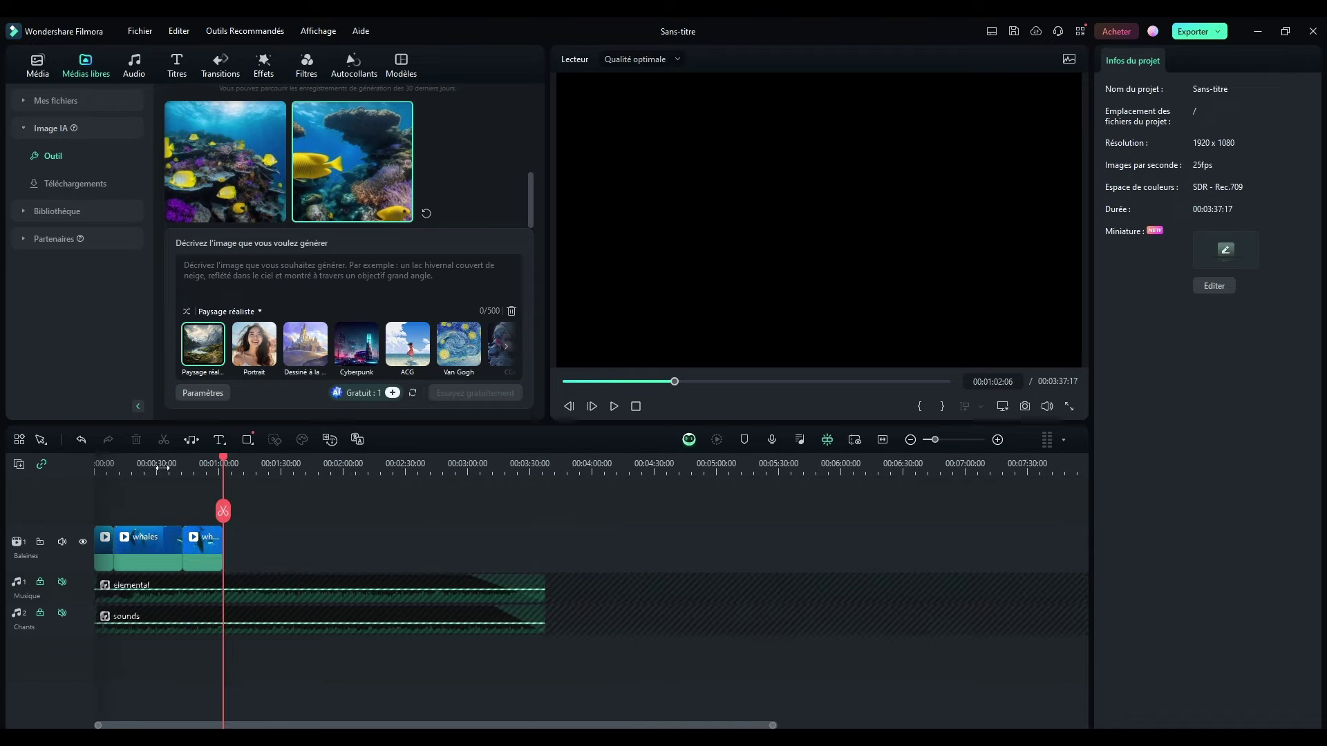
pyautogui.moveTo(289, 466); pyautogui.dragTo(590, 472)
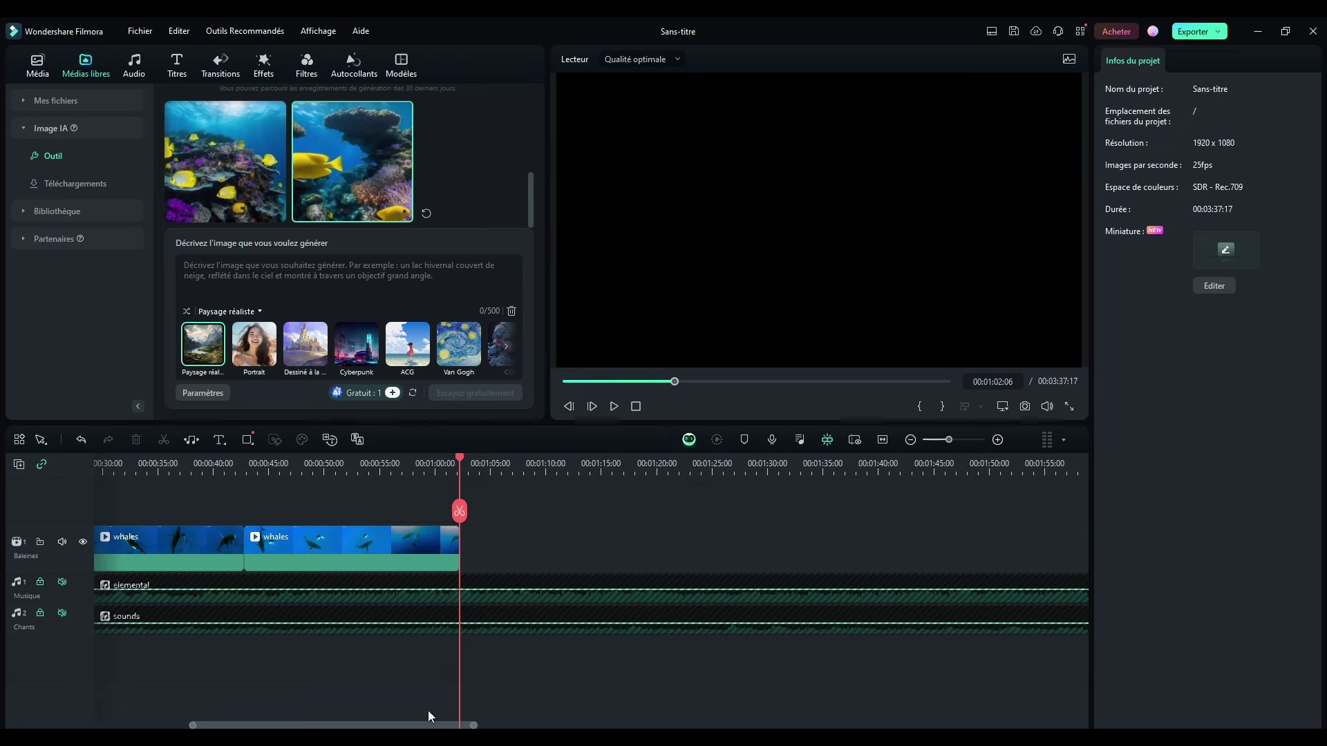
# - Unlock and unmute the Musique and Chants audio tracks
pyautogui.moveTo(427, 725); pyautogui.dragTo(332, 725)
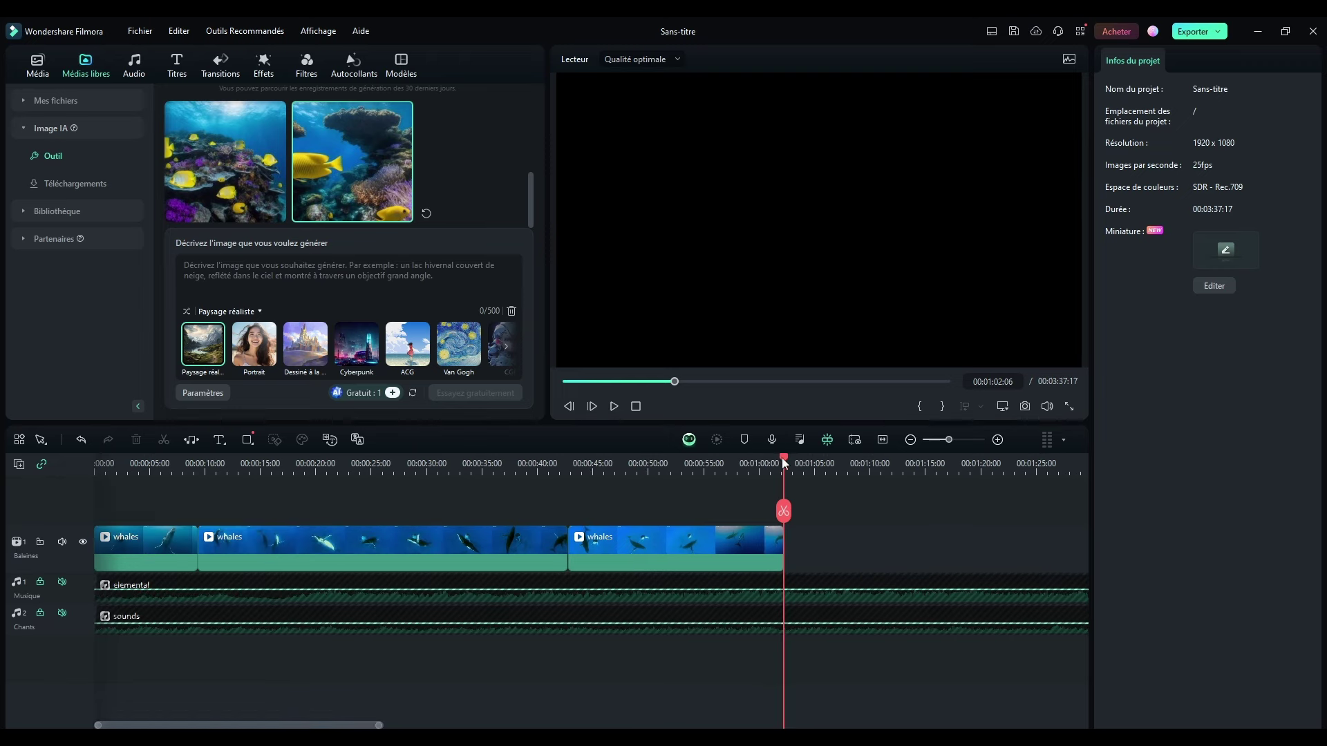
pyautogui.moveTo(784, 463)
pyautogui.mouseDown()
pyautogui.moveTo(345, 474)
pyautogui.moveTo(647, 483)
pyautogui.moveTo(785, 470)
pyautogui.mouseUp()
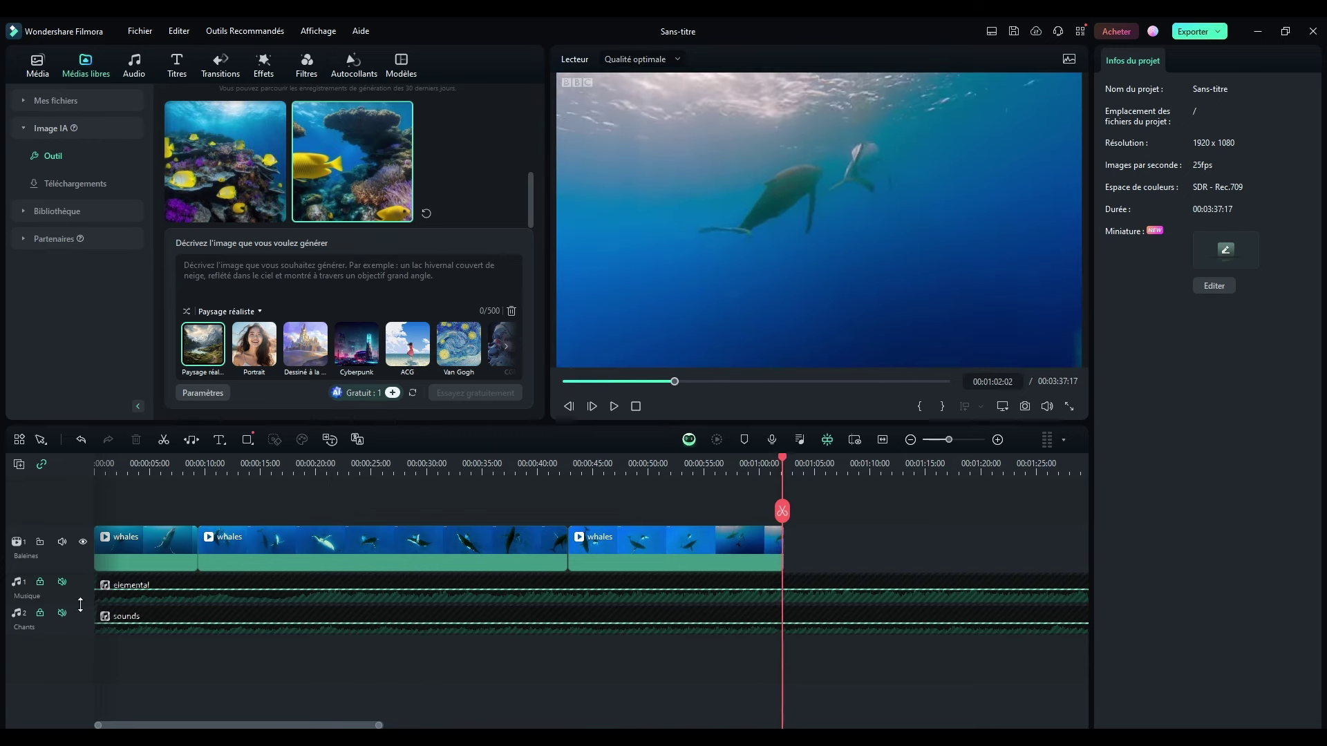
pyautogui.click(40, 614)
pyautogui.click(40, 582)
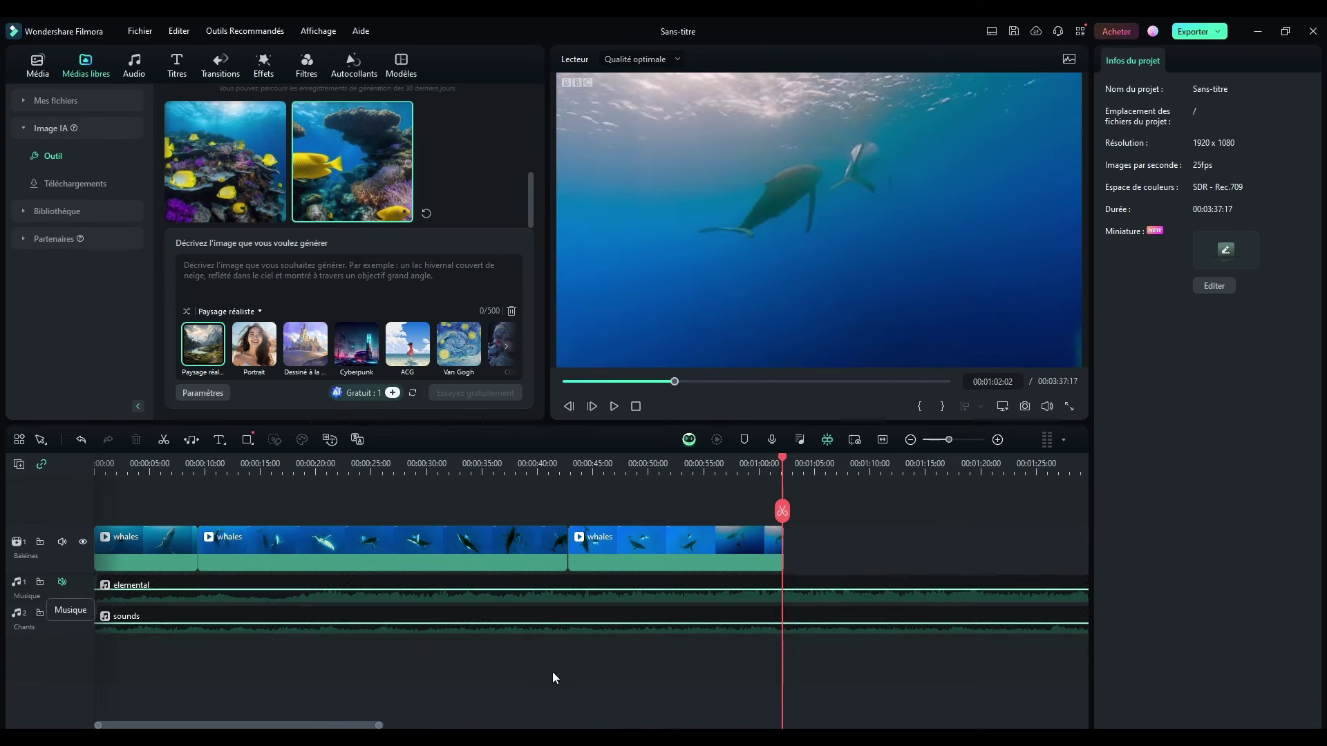
pyautogui.scroll(-5, 730, 467)
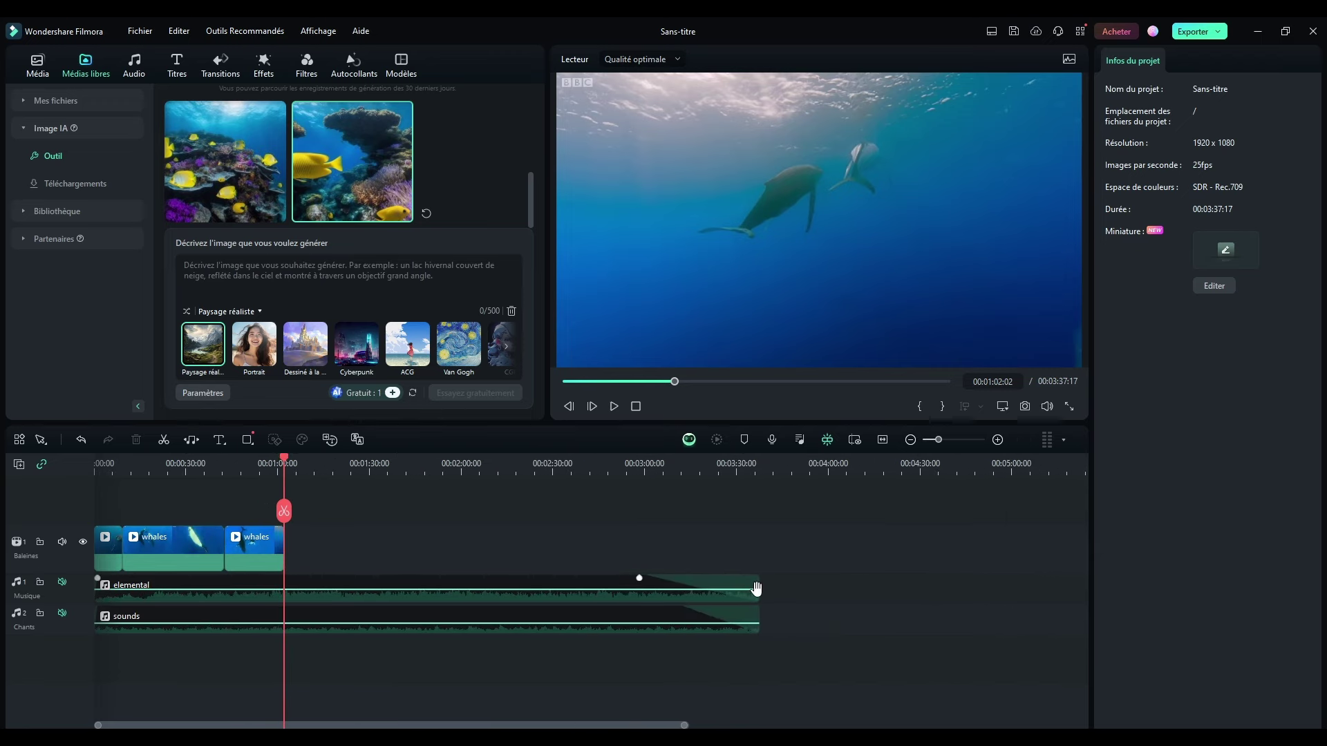
pyautogui.click(62, 582)
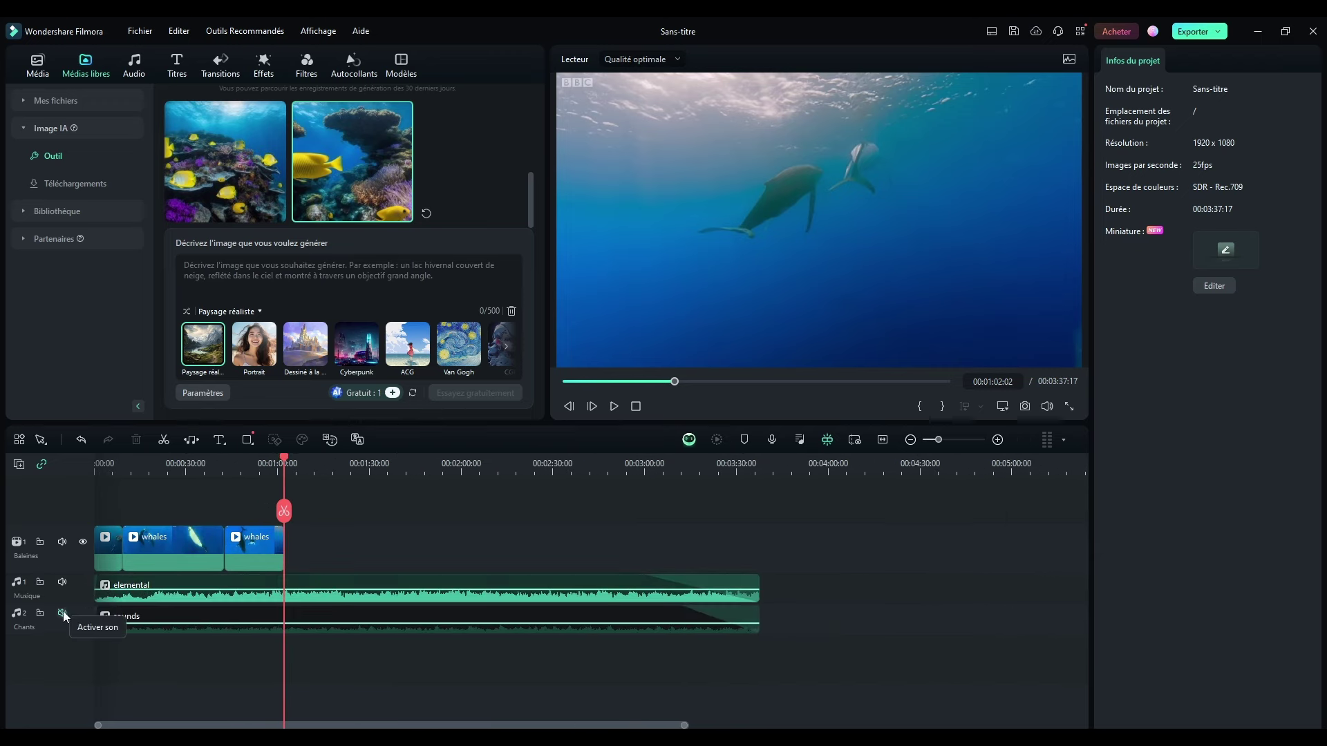
pyautogui.click(61, 613)
# - Remove the fade-out from both the elemental and sounds clips by setting it to 0 s
pyautogui.click(723, 586)
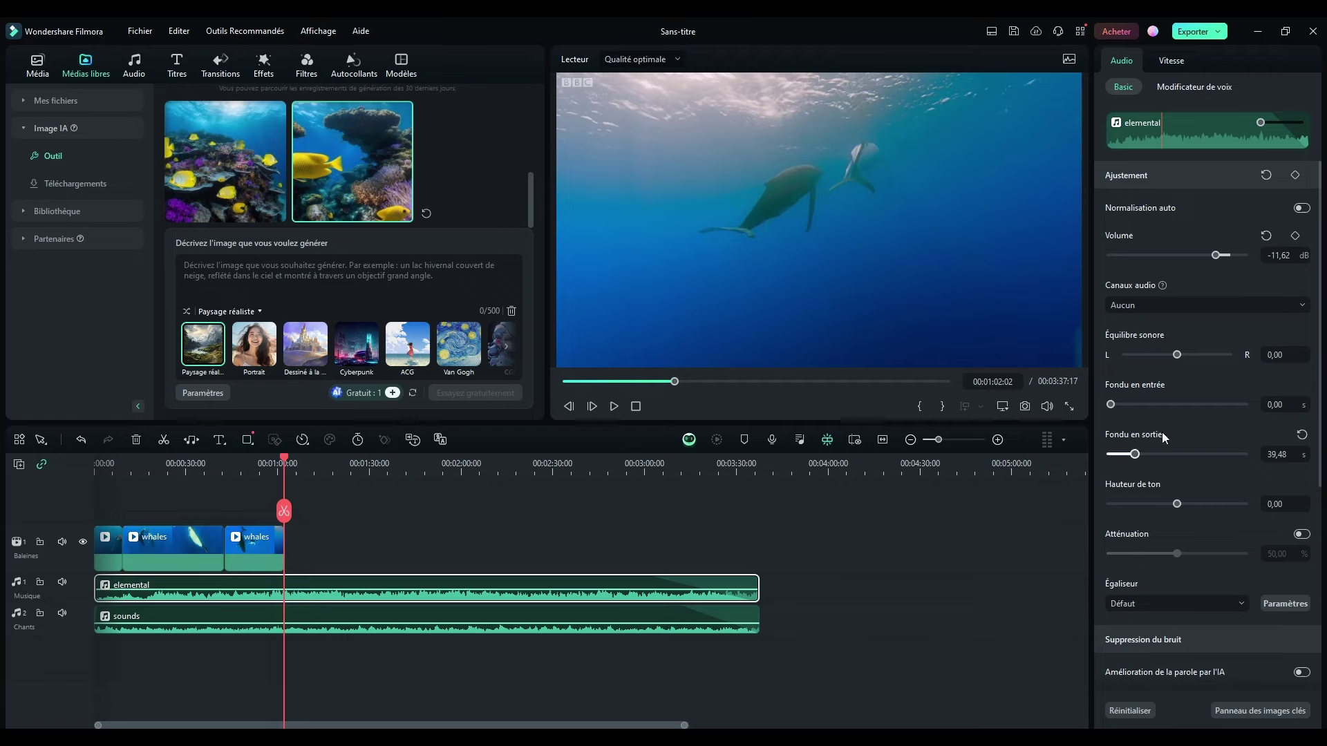
pyautogui.moveTo(1136, 455); pyautogui.dragTo(1109, 455)
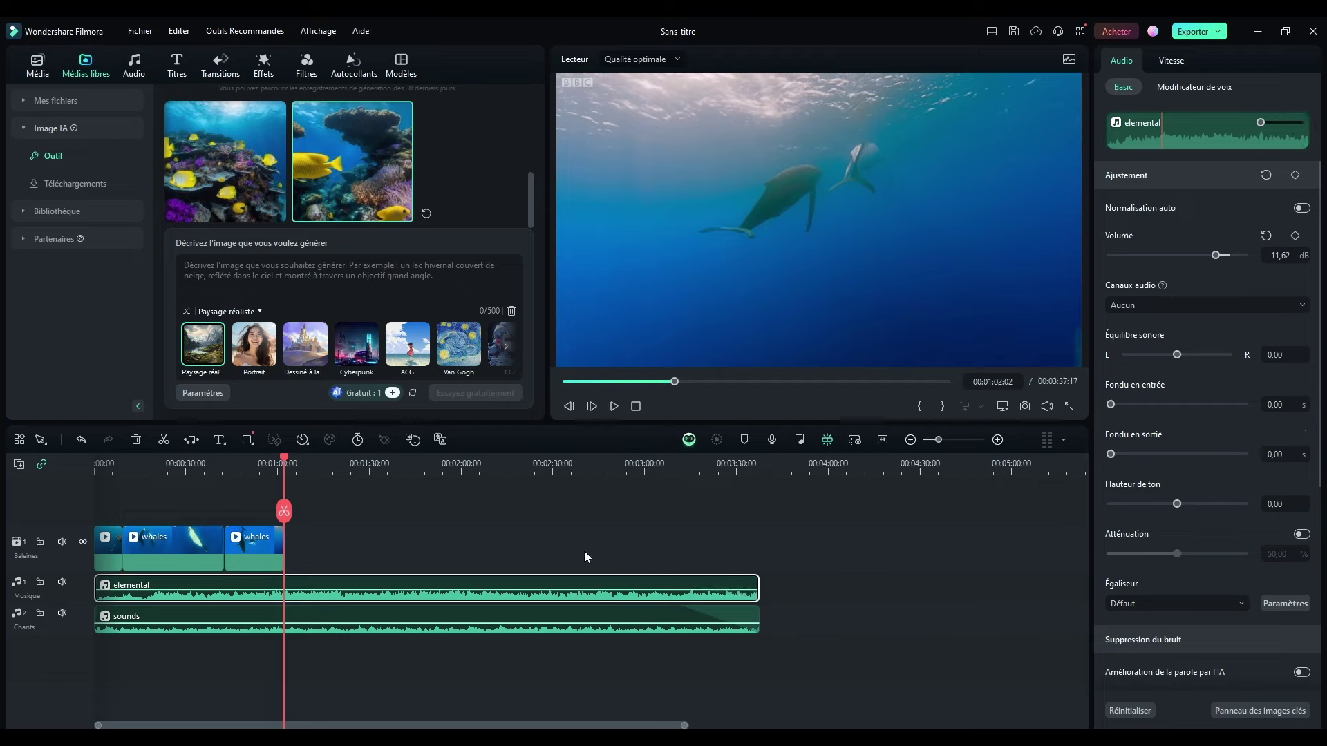
pyautogui.click(739, 623)
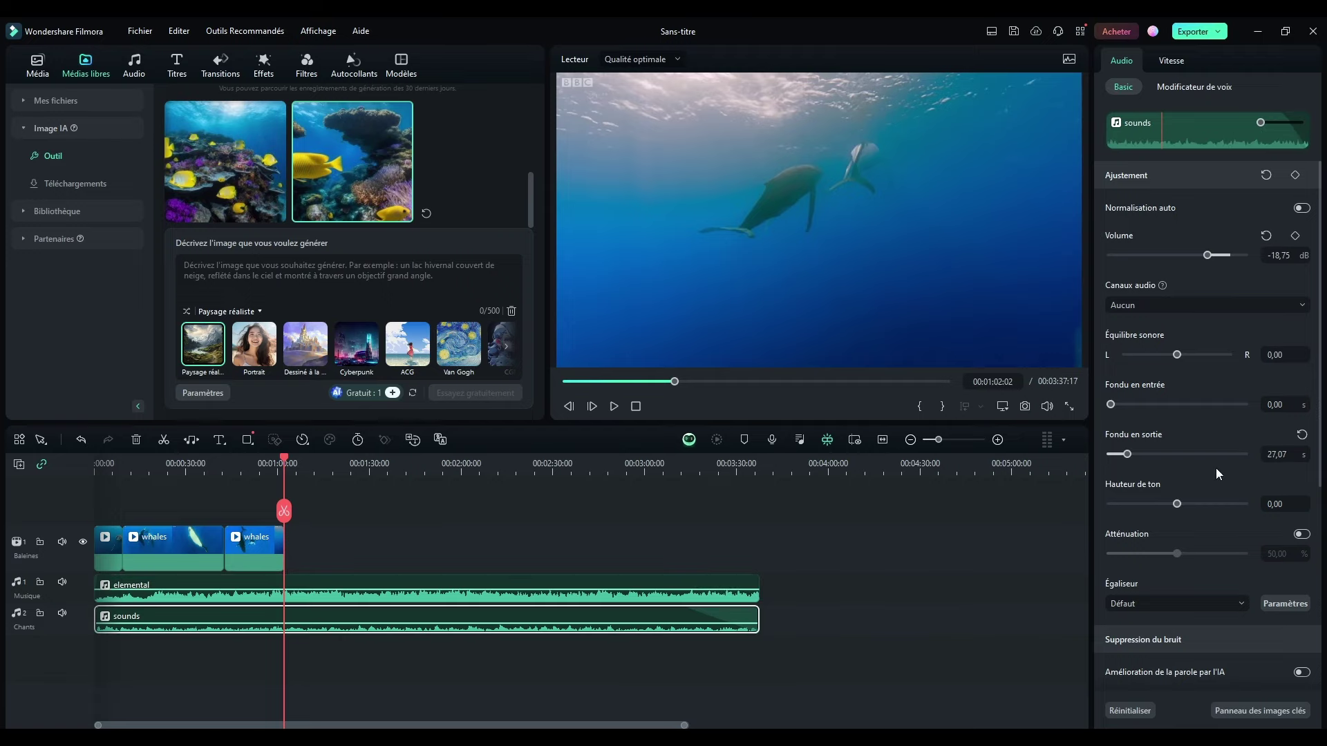
pyautogui.click(896, 617)
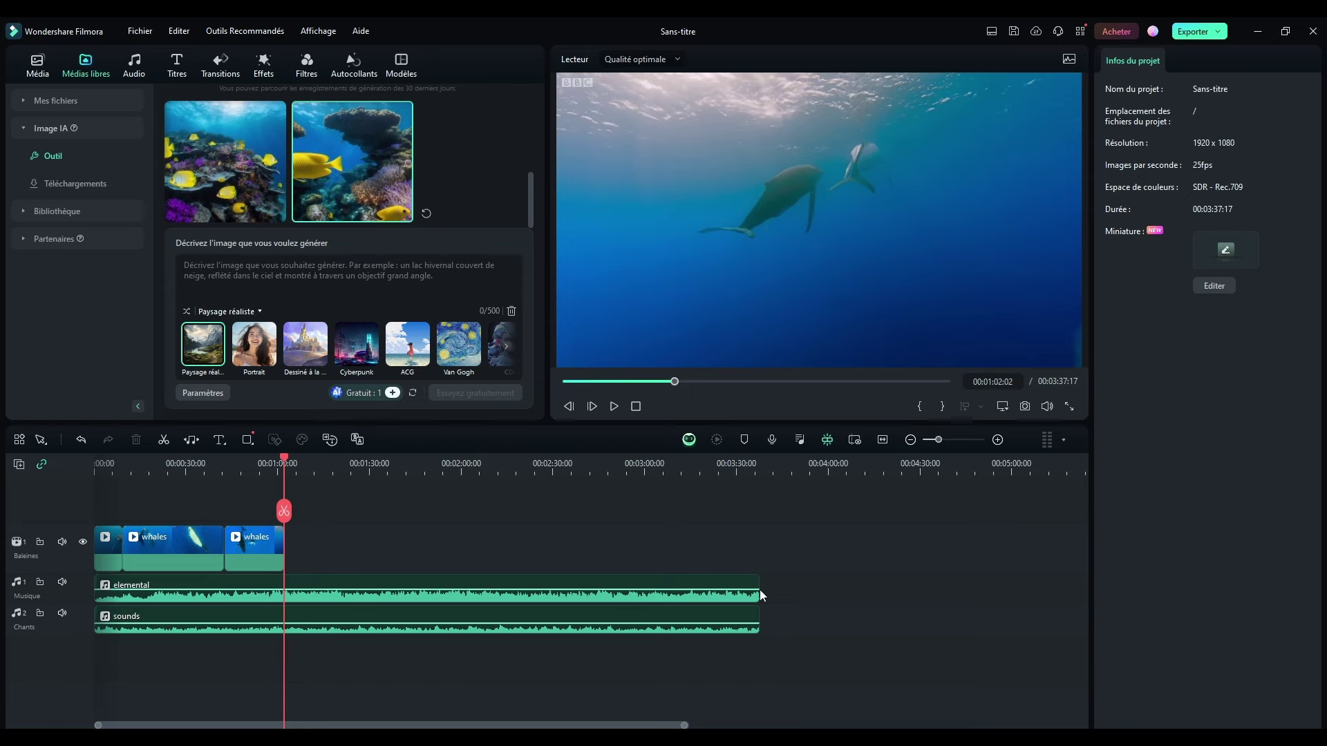
# - Shorten the elemental clip so it ends together with the last whales clip
pyautogui.moveTo(758, 588); pyautogui.dragTo(284, 587)
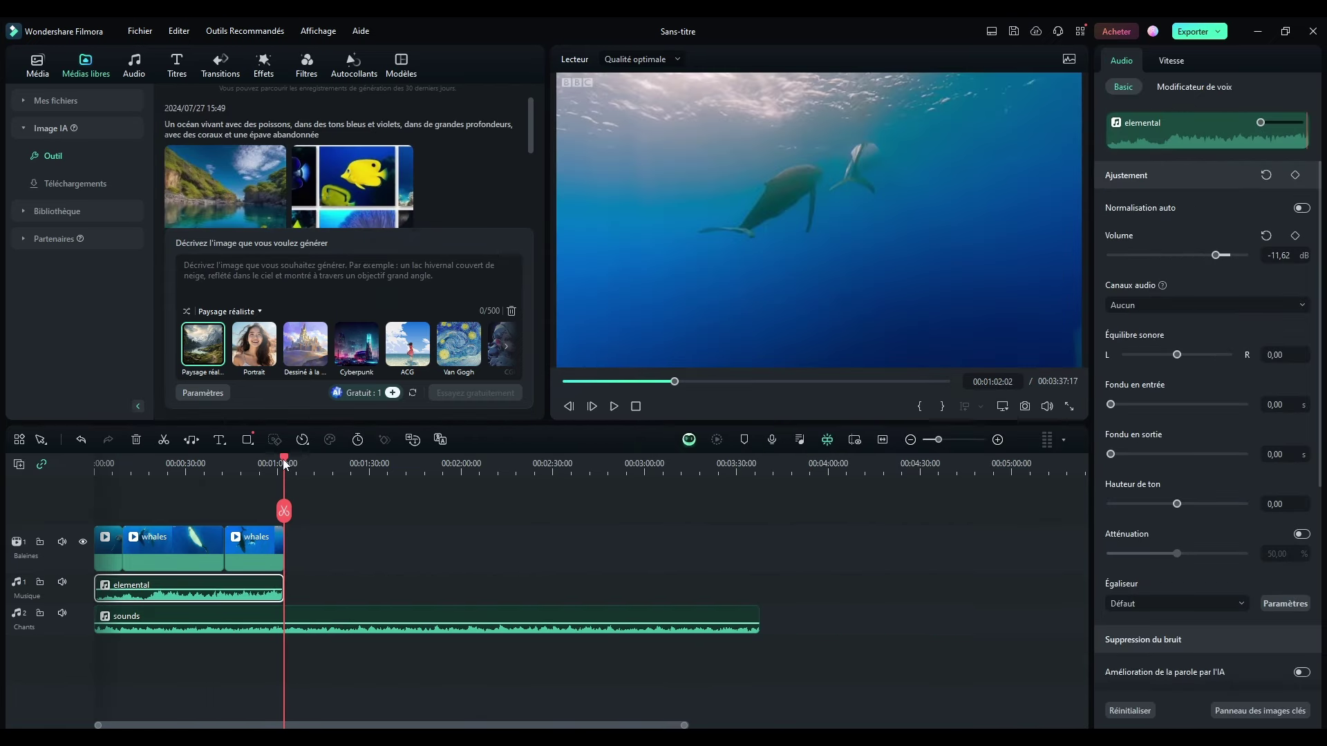
pyautogui.moveTo(284, 464); pyautogui.dragTo(208, 465)
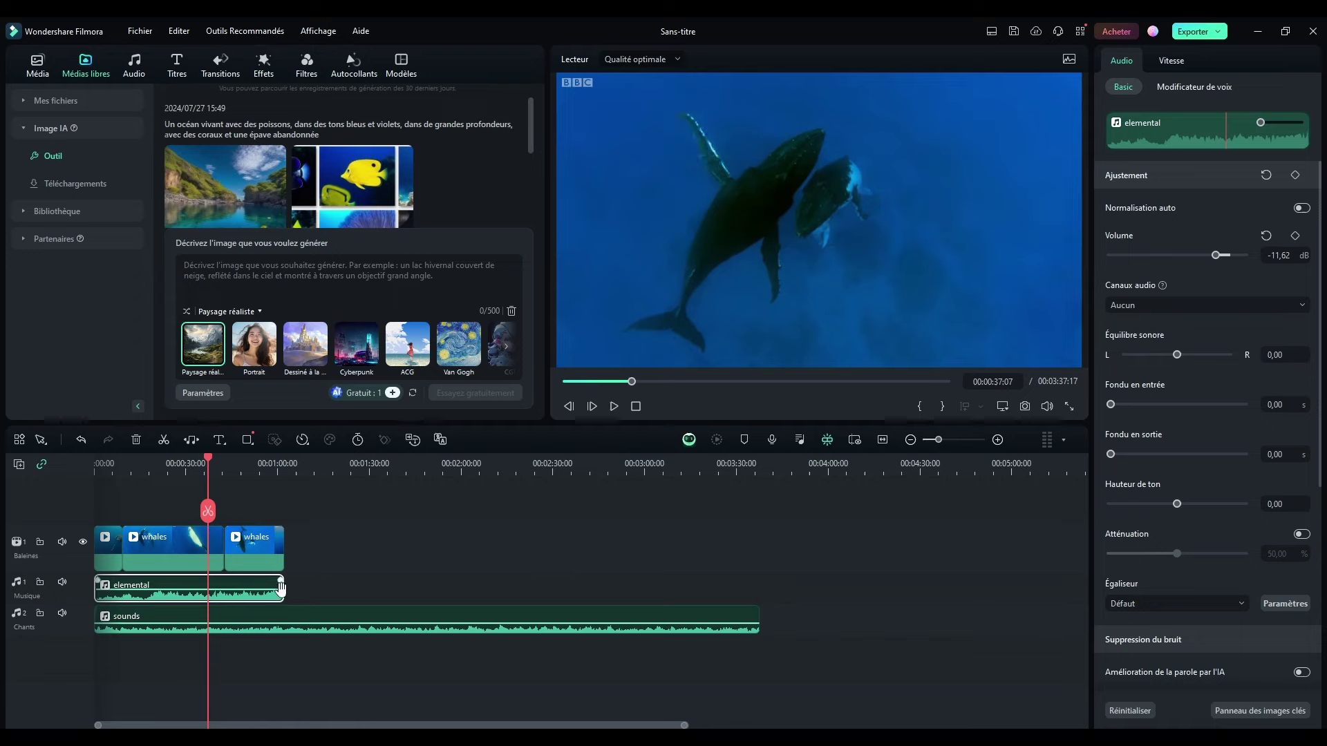
pyautogui.moveTo(281, 595); pyautogui.dragTo(283, 595)
# - Lock the Baleines and Musique tracks and split the sounds clip at 00:01:02:06, where the video ends
pyautogui.click(745, 626)
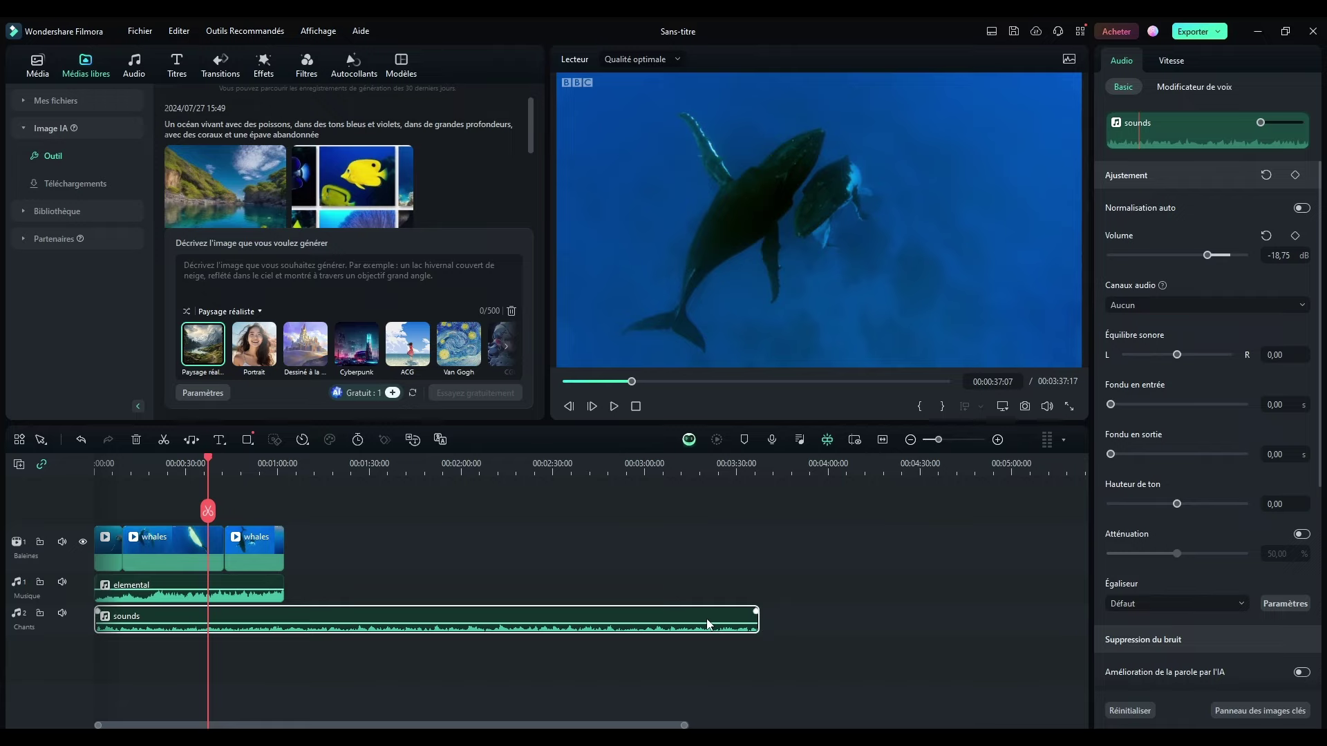
pyautogui.moveTo(217, 461); pyautogui.dragTo(288, 468)
pyautogui.scroll(5, 338, 487)
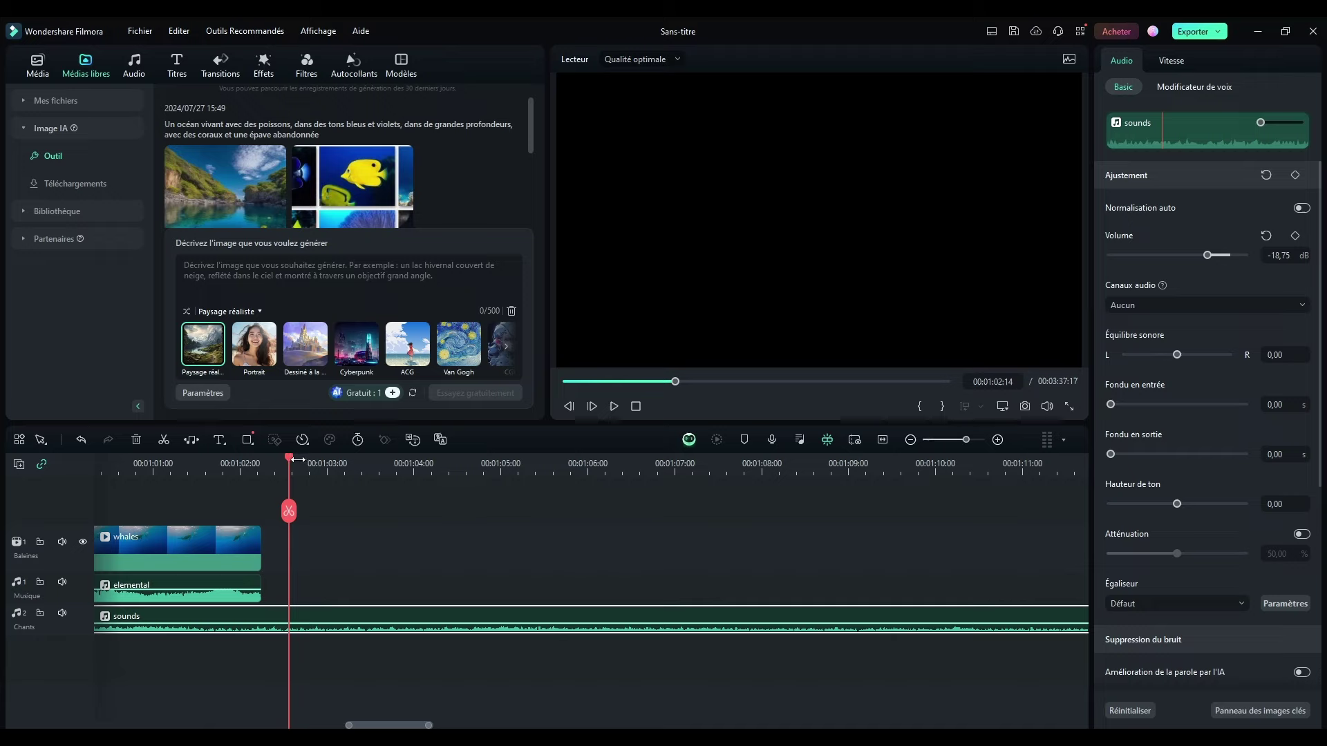
pyautogui.moveTo(290, 464); pyautogui.dragTo(262, 467)
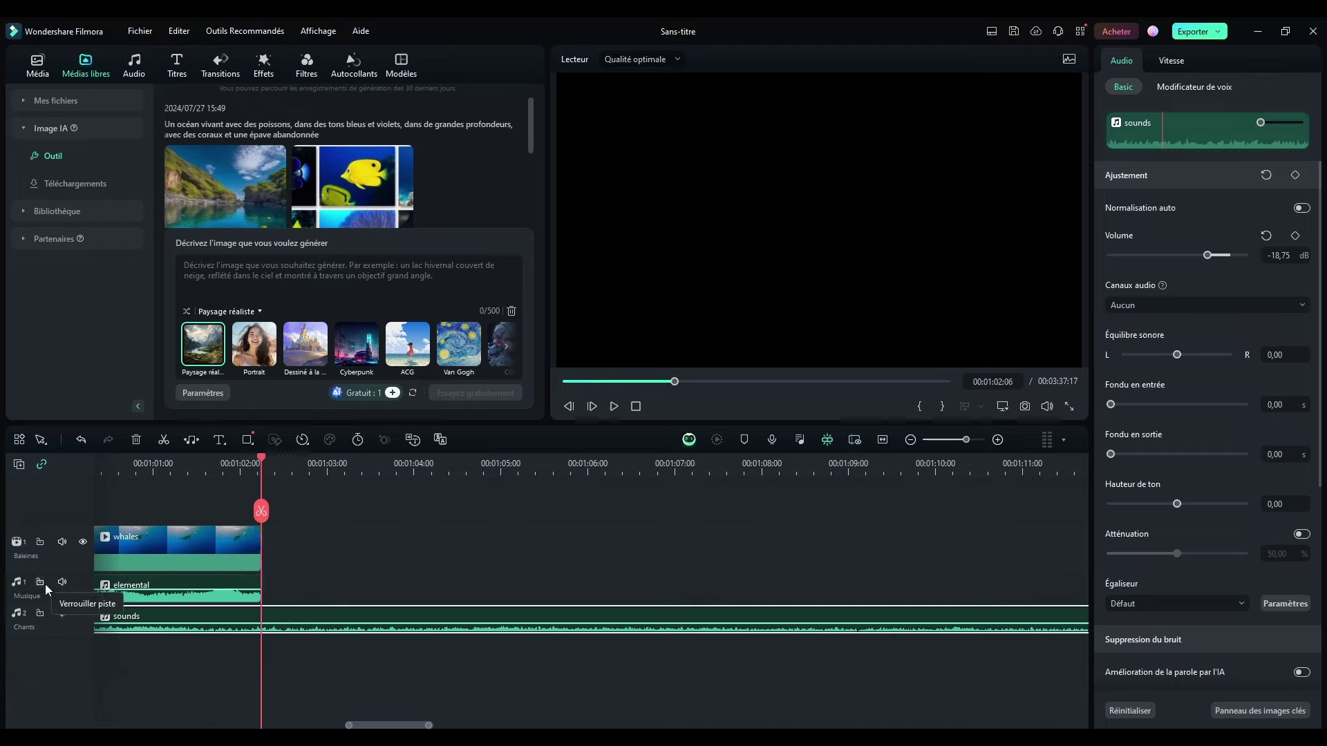
pyautogui.click(39, 582)
pyautogui.click(39, 542)
pyautogui.click(262, 512)
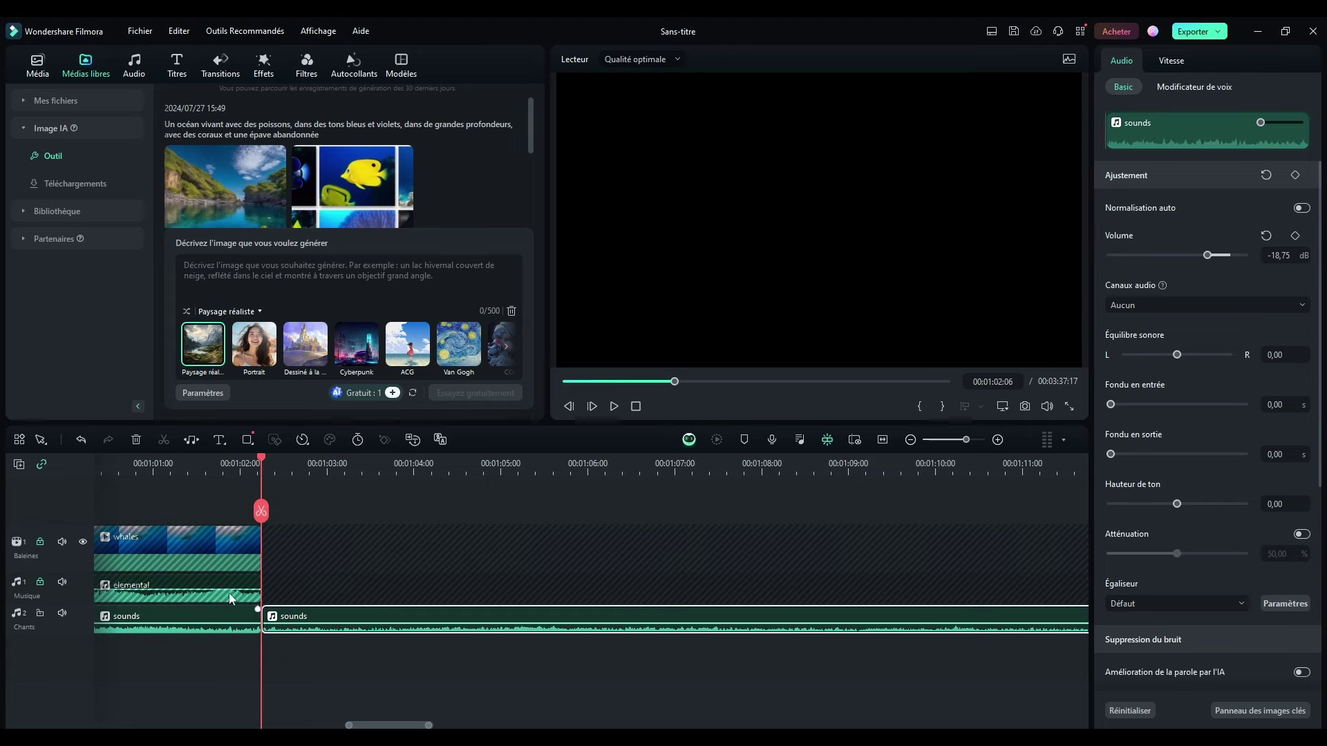
# - Unlock the Musique and Baleines tracks and delete the sounds segment after the cut
pyautogui.click(40, 581)
pyautogui.click(42, 544)
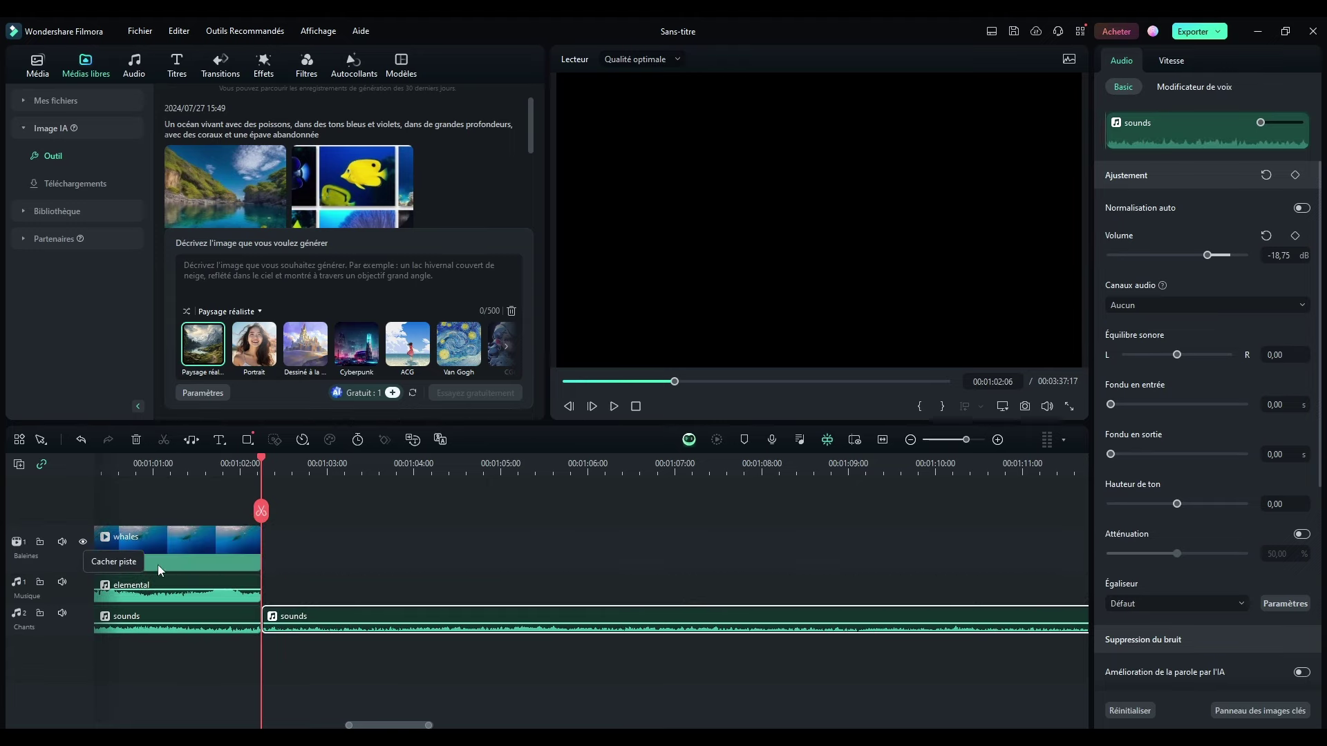
pyautogui.press('Delete')
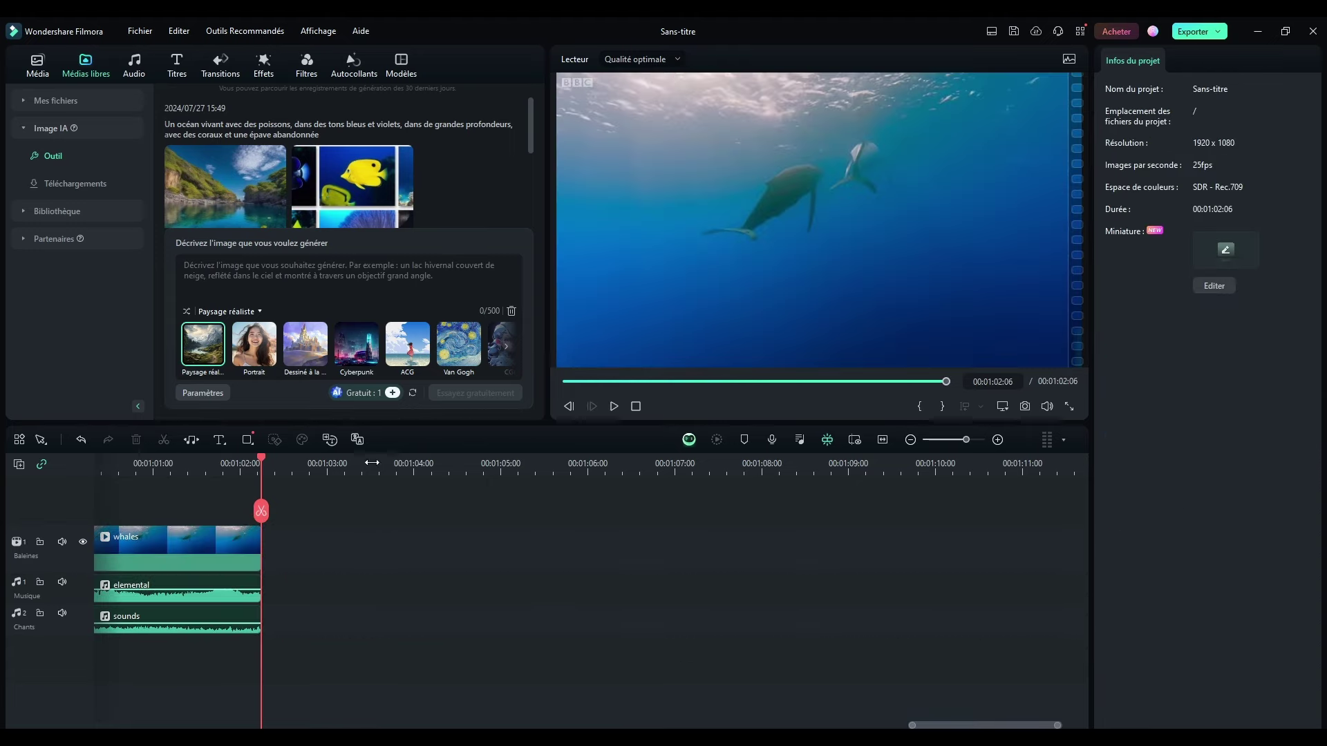
# - Examine the end of the trimmed video and audio clips, and review the footage across the whole timeline
pyautogui.click(195, 463)
pyautogui.keyDown('ctrl'); pyautogui.scroll(4, 549, 470); pyautogui.keyUp('ctrl')
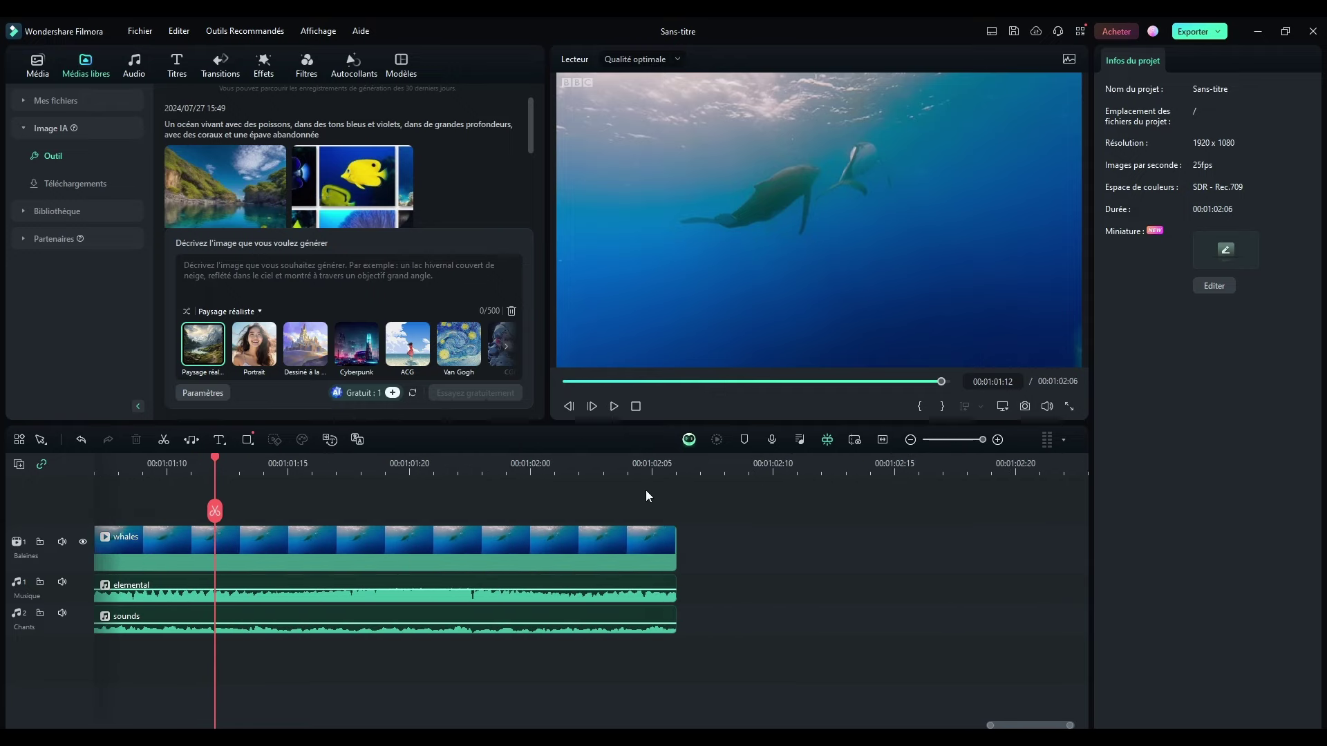
pyautogui.moveTo(213, 457); pyautogui.dragTo(54, 478)
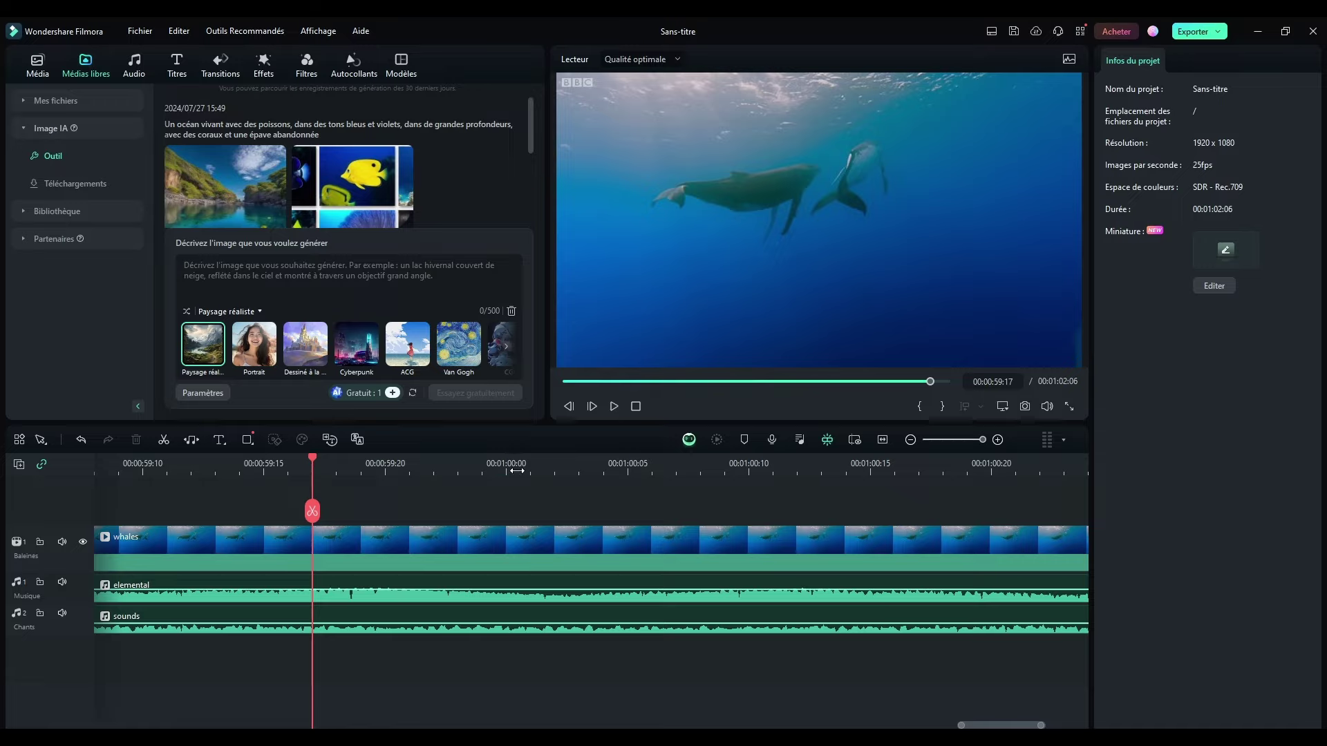
pyautogui.moveTo(432, 473); pyautogui.dragTo(100, 474)
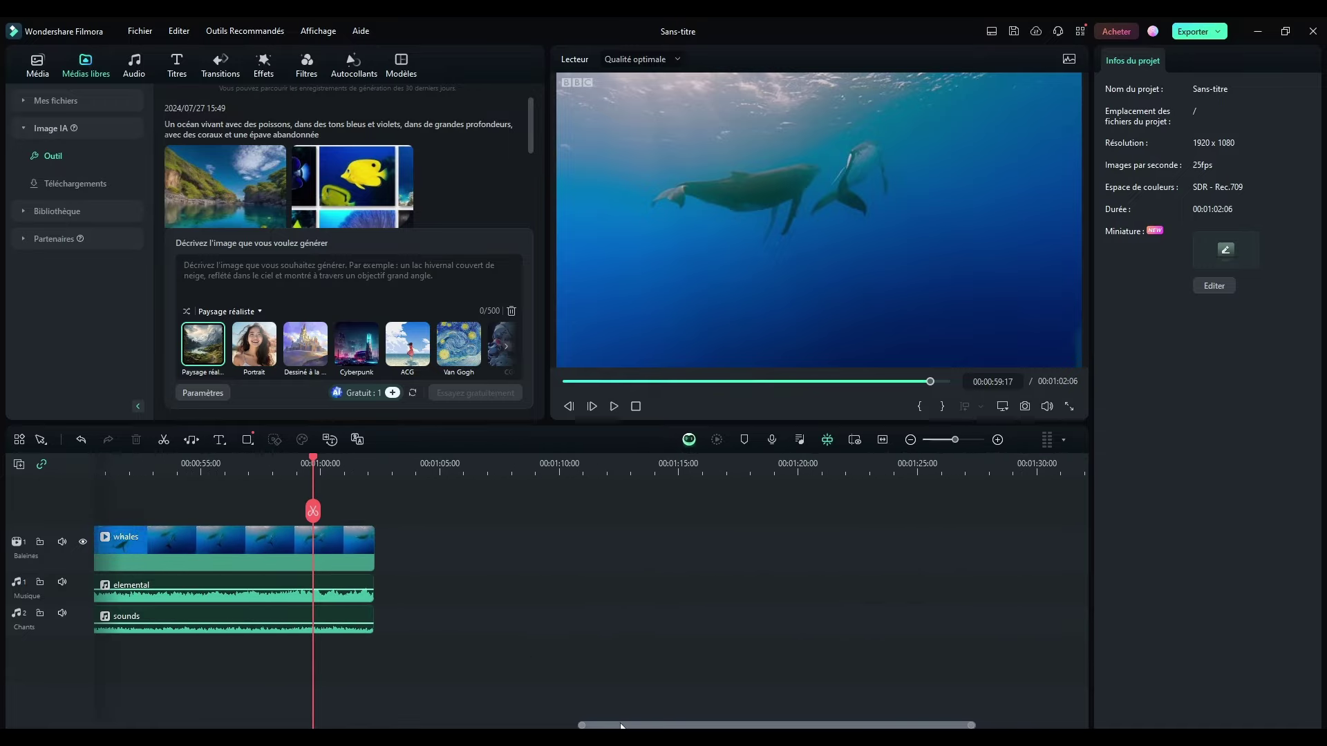
pyautogui.moveTo(621, 726); pyautogui.dragTo(83, 699)
pyautogui.moveTo(501, 472); pyautogui.dragTo(432, 475)
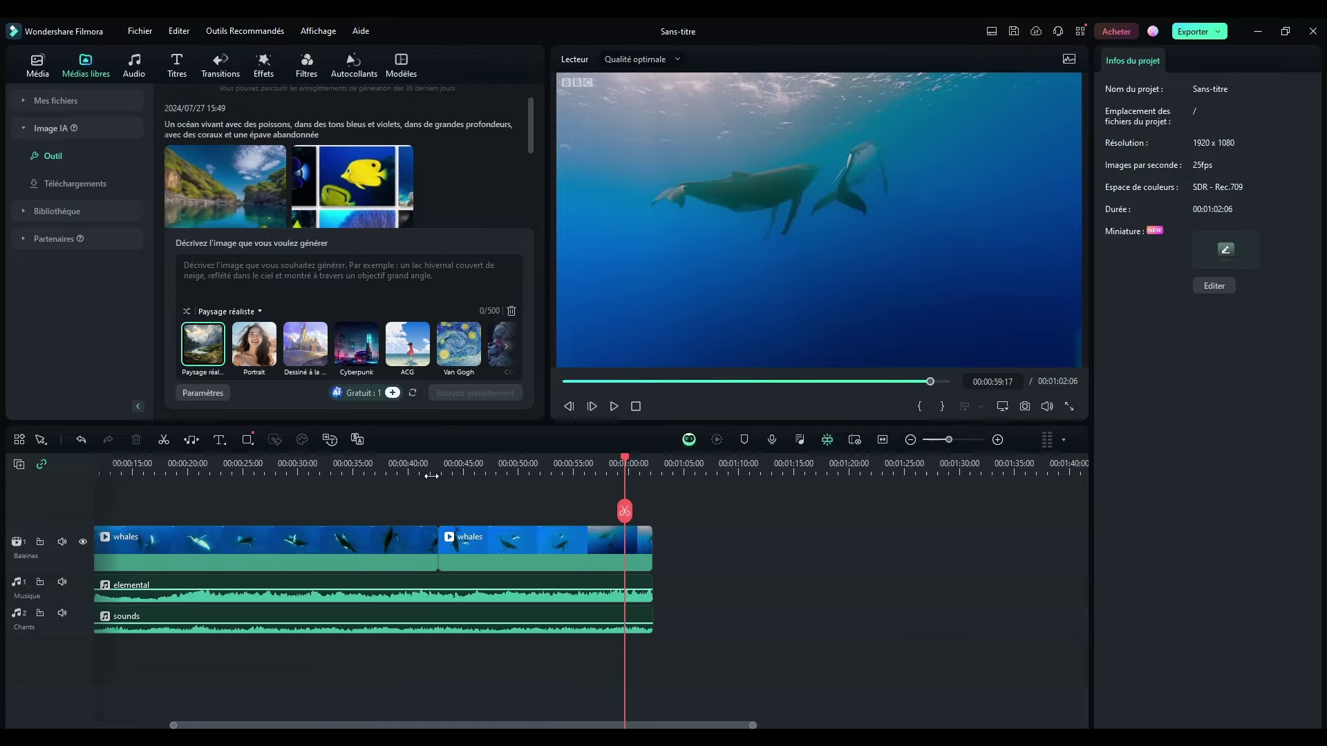
pyautogui.moveTo(484, 726); pyautogui.dragTo(316, 705)
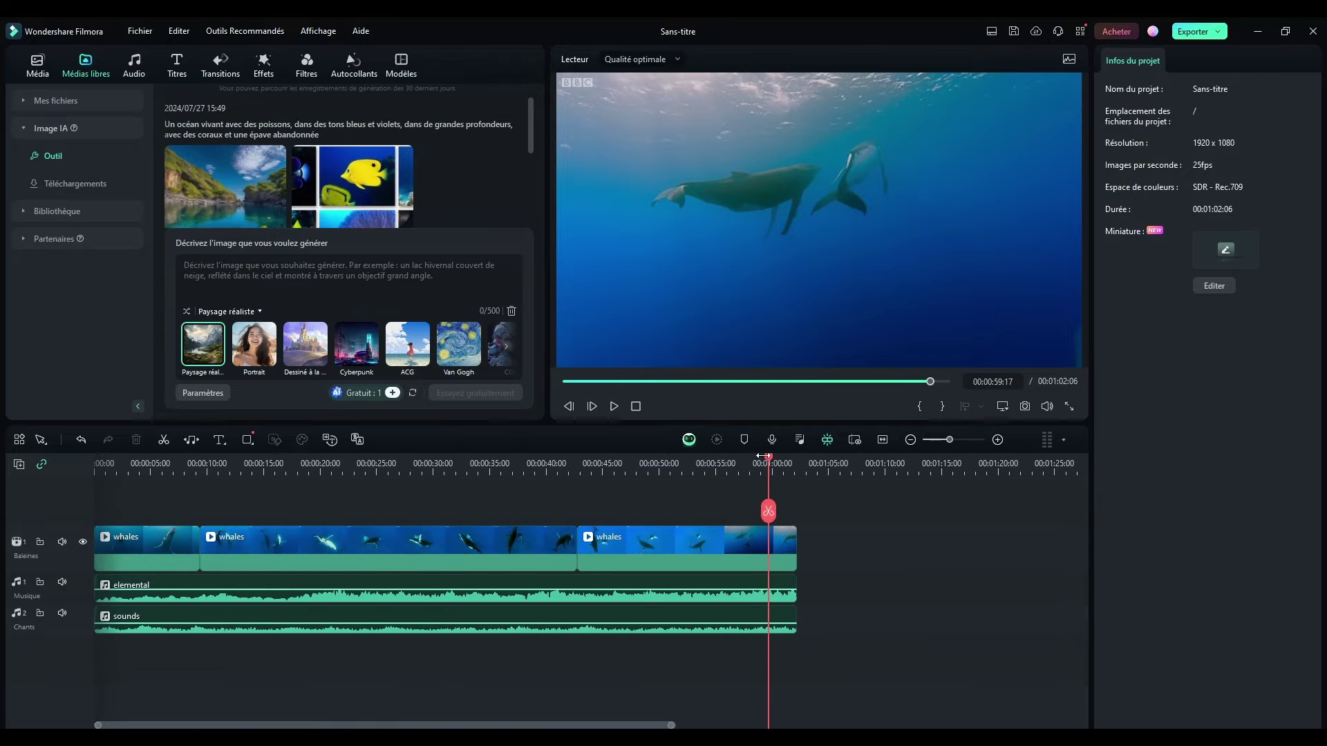
pyautogui.moveTo(767, 462); pyautogui.dragTo(424, 457)
pyautogui.click(139, 30)
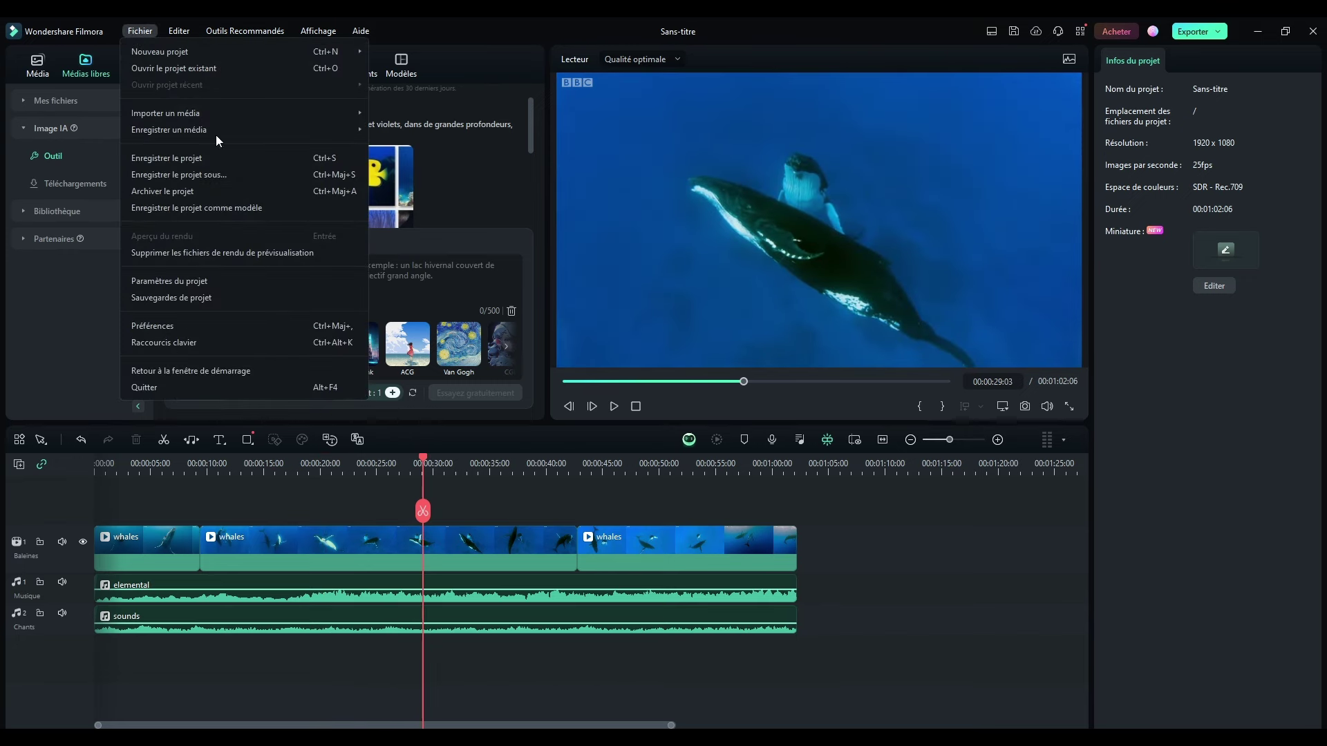
pyautogui.click(740, 23)
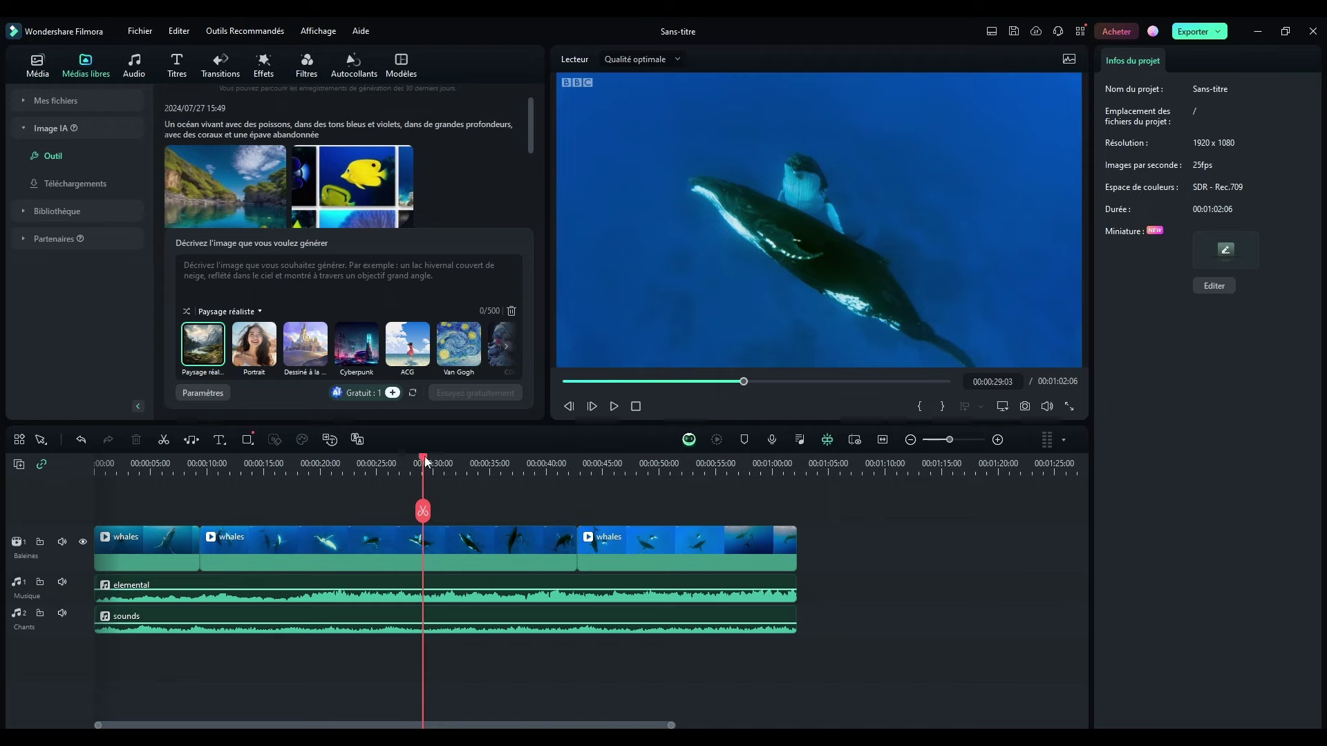
pyautogui.moveTo(423, 461); pyautogui.dragTo(409, 487)
# - Add a fade-out to the elemental clip and set the sounds clip's fade-out to 13,22 s
pyautogui.click(788, 593)
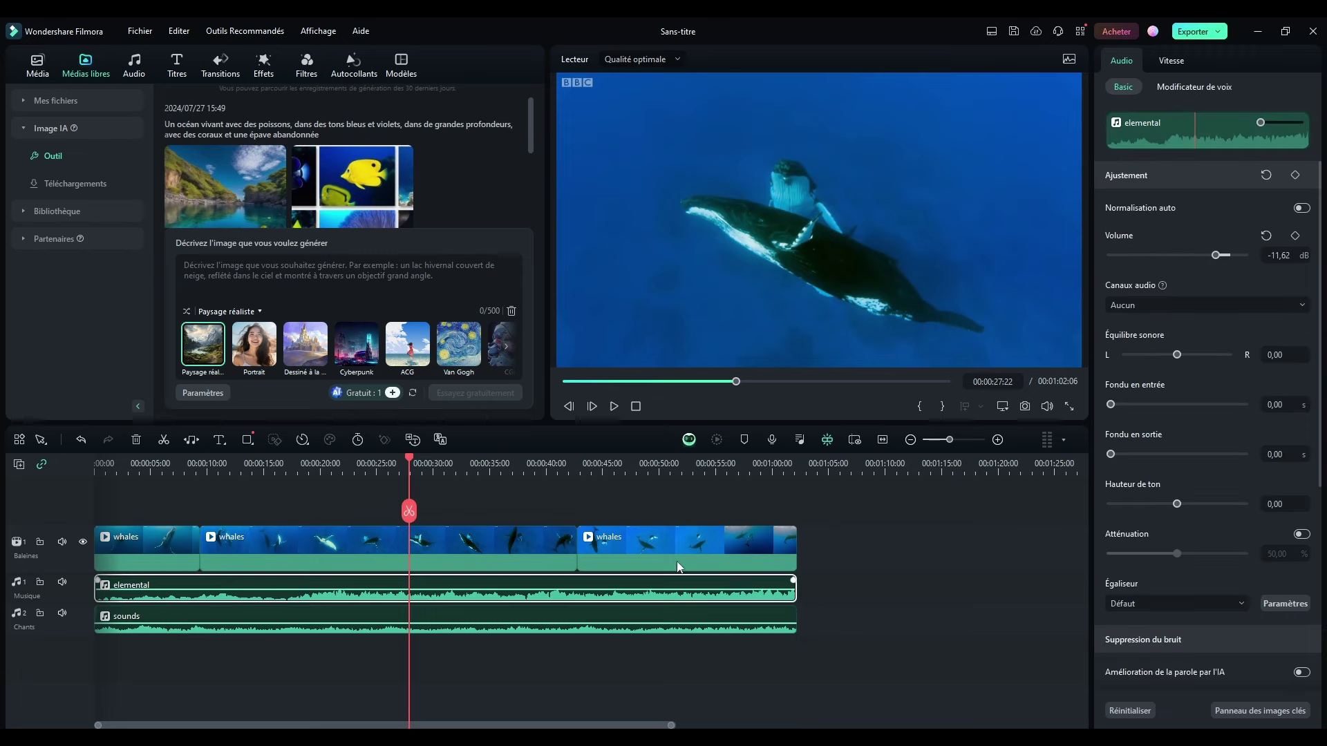
pyautogui.moveTo(1110, 454)
pyautogui.mouseDown()
pyautogui.moveTo(1175, 454)
pyautogui.moveTo(1101, 458)
pyautogui.moveTo(1149, 454)
pyautogui.moveTo(1137, 454)
pyautogui.mouseUp()
pyautogui.click(778, 624)
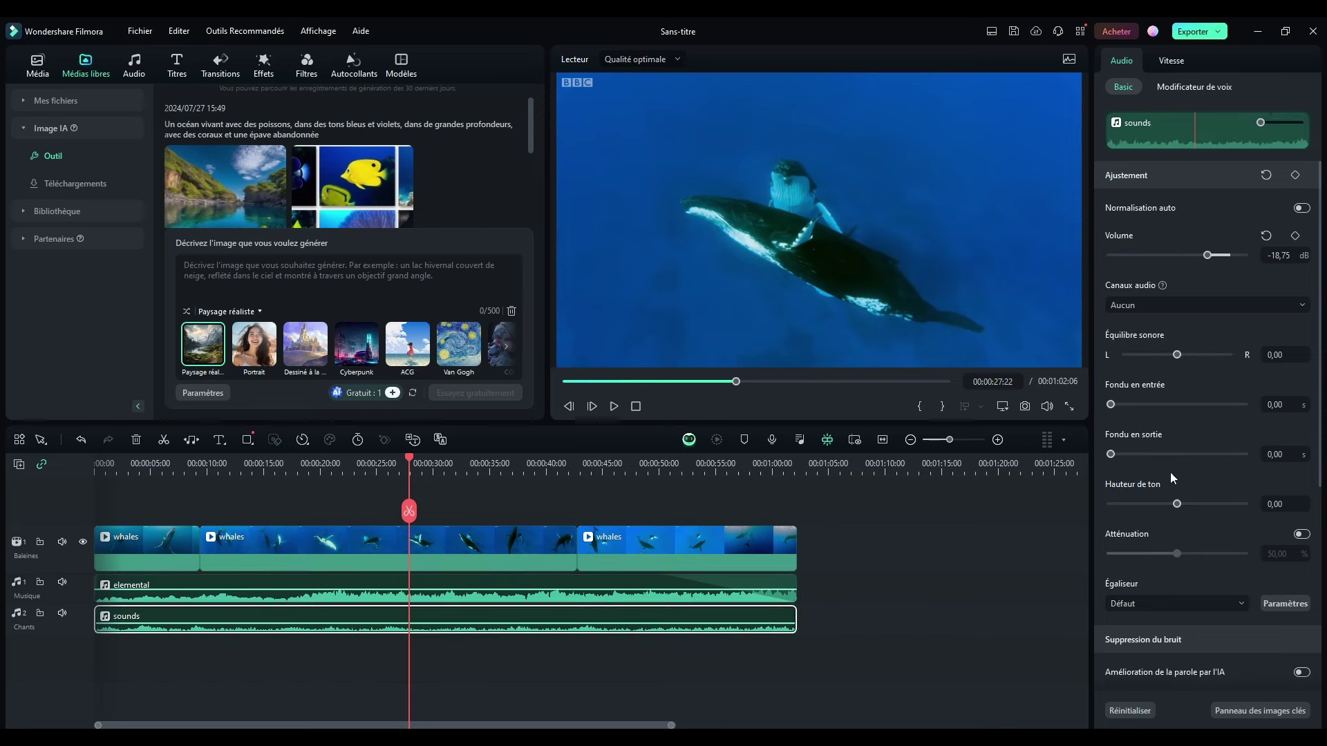
pyautogui.moveTo(1110, 454); pyautogui.dragTo(1138, 454)
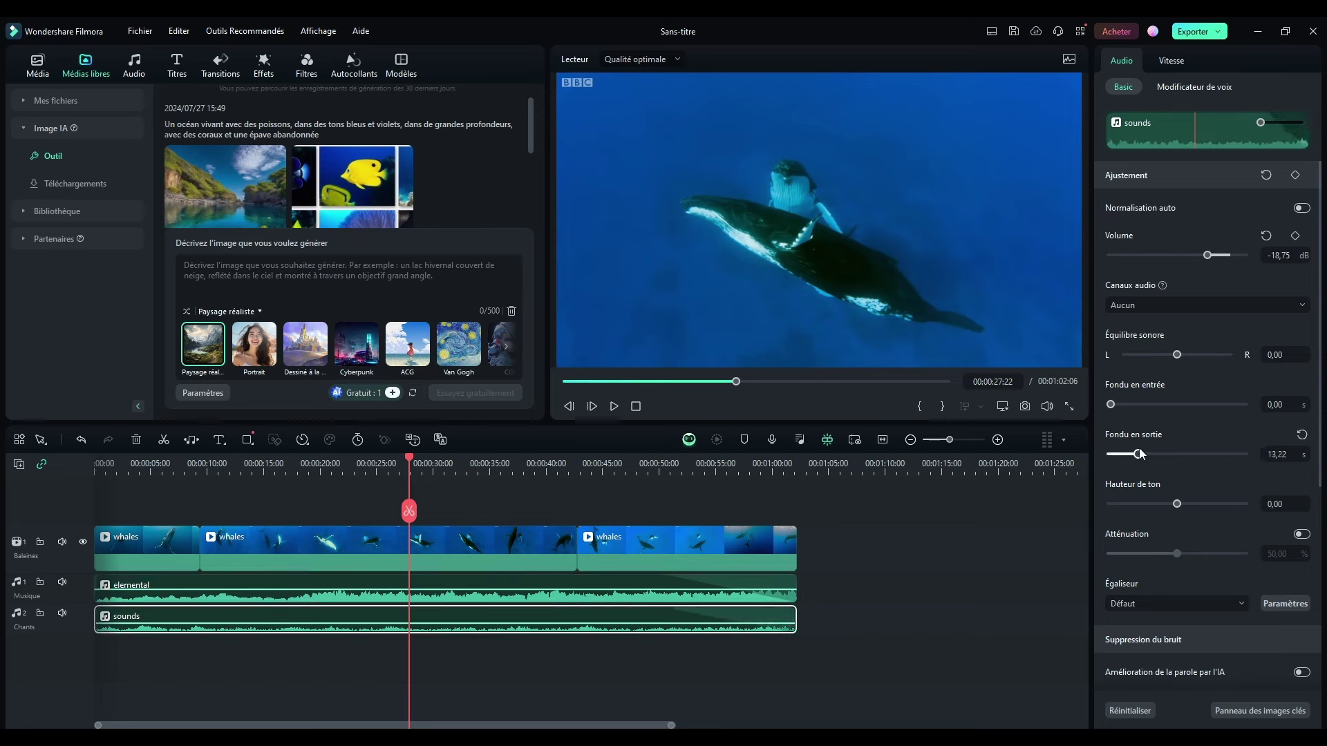
# - Try the "Superpr..." colour preset on the last whales clip, check it at 00:00:51:17, and reset the preset to Aucun
pyautogui.click(750, 541)
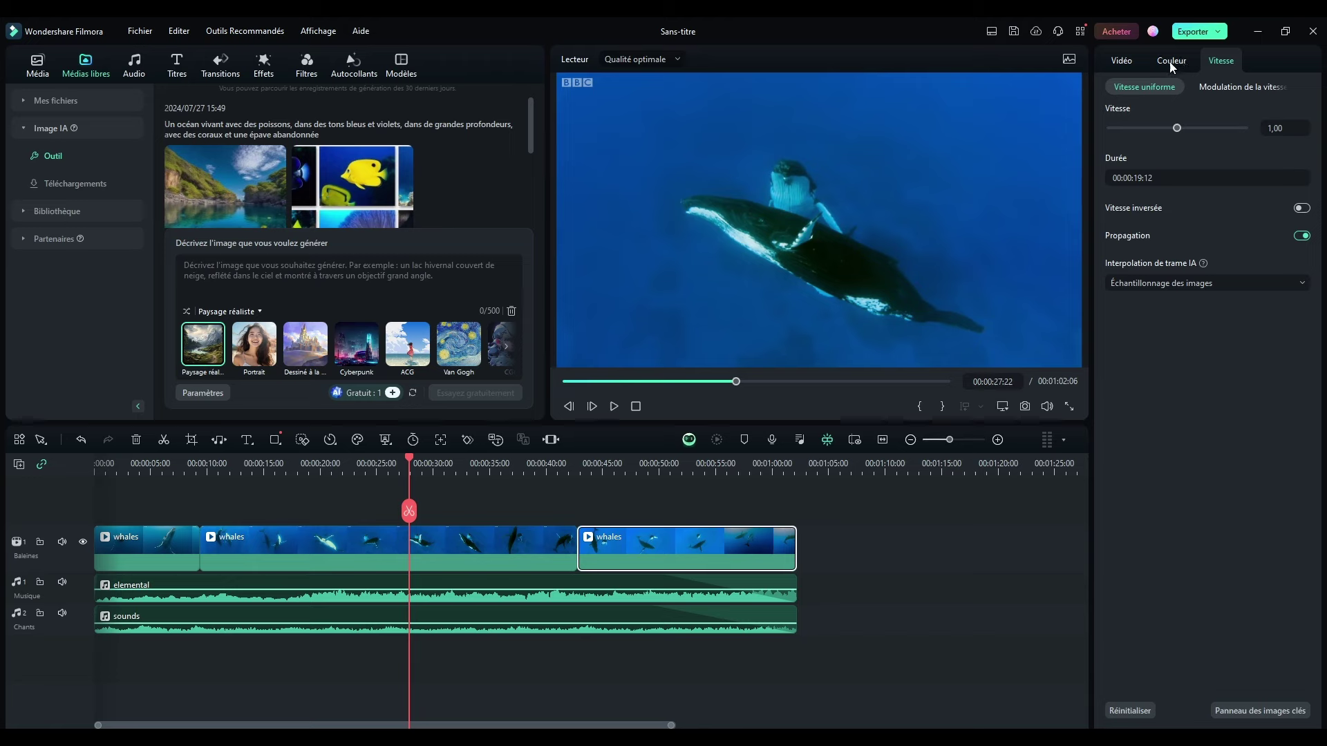
pyautogui.click(1123, 61)
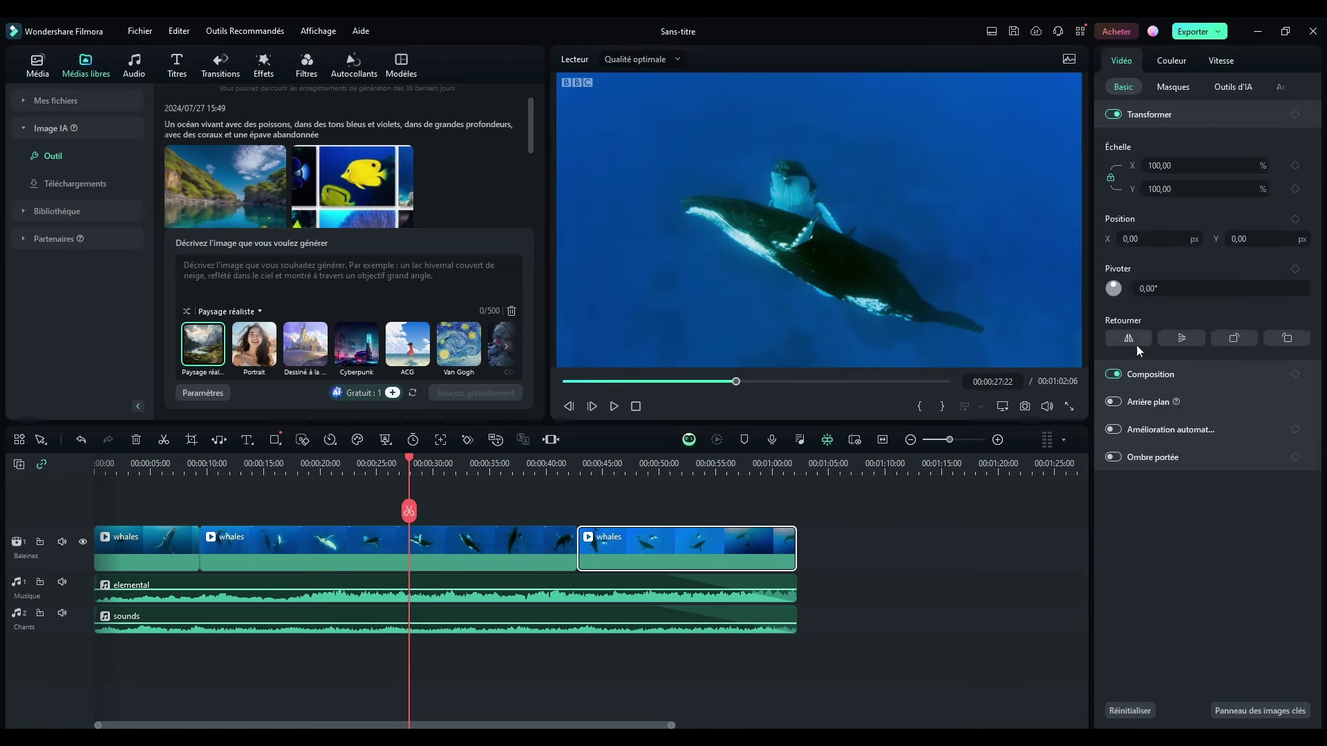
pyautogui.click(1173, 87)
pyautogui.click(1169, 62)
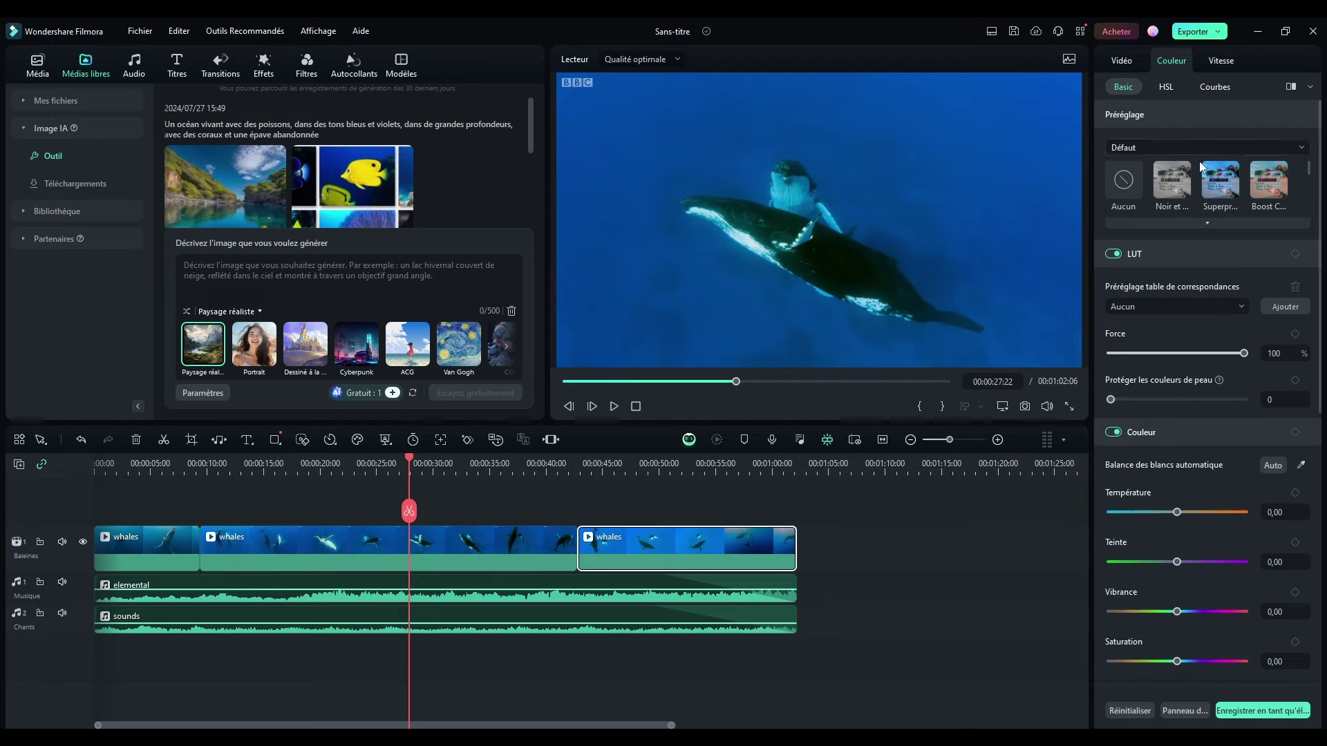
pyautogui.click(1219, 199)
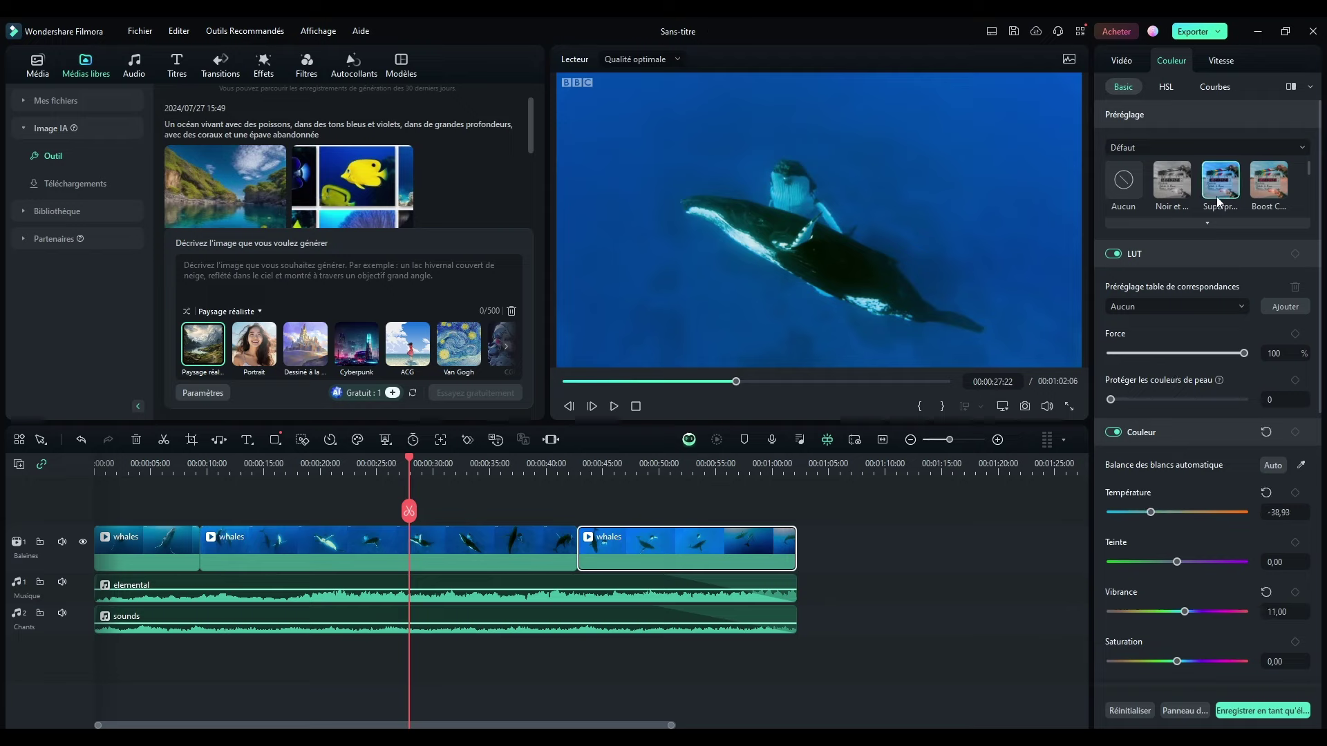
pyautogui.click(520, 544)
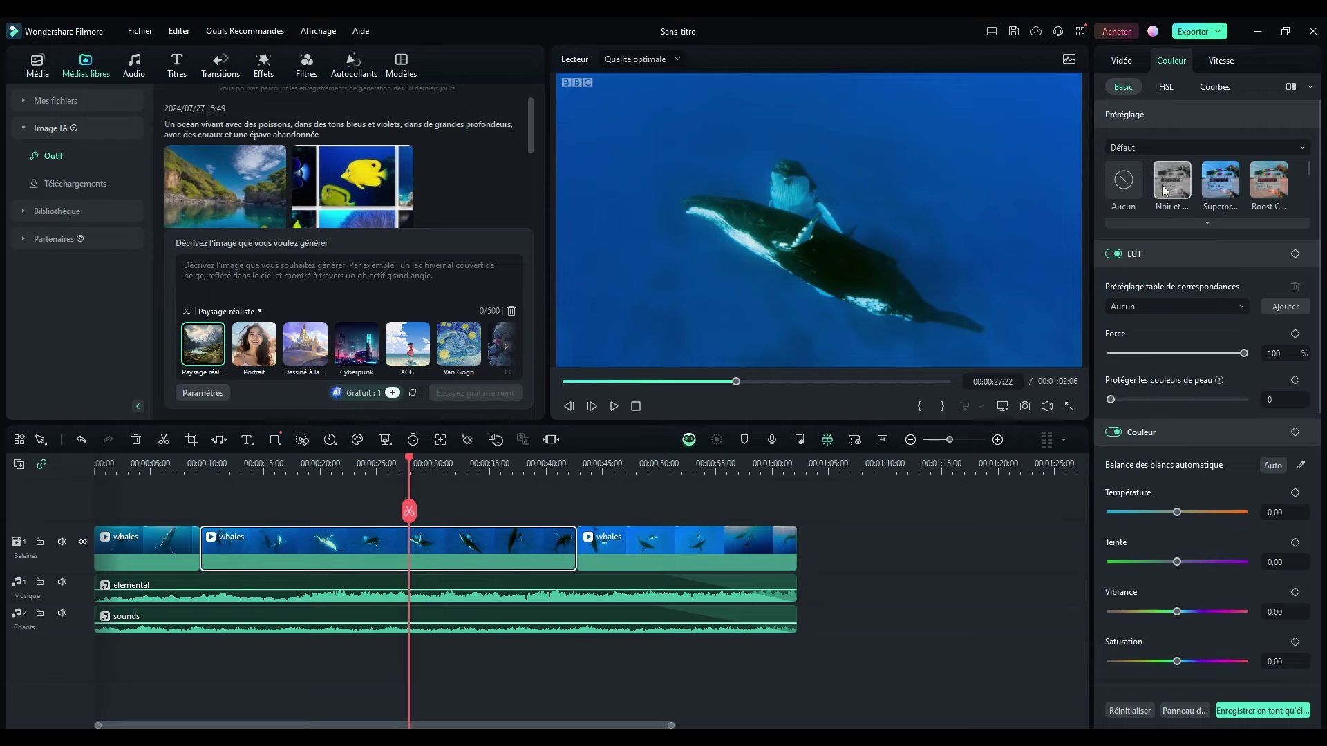
pyautogui.moveTo(409, 461); pyautogui.dragTo(678, 463)
pyautogui.click(690, 561)
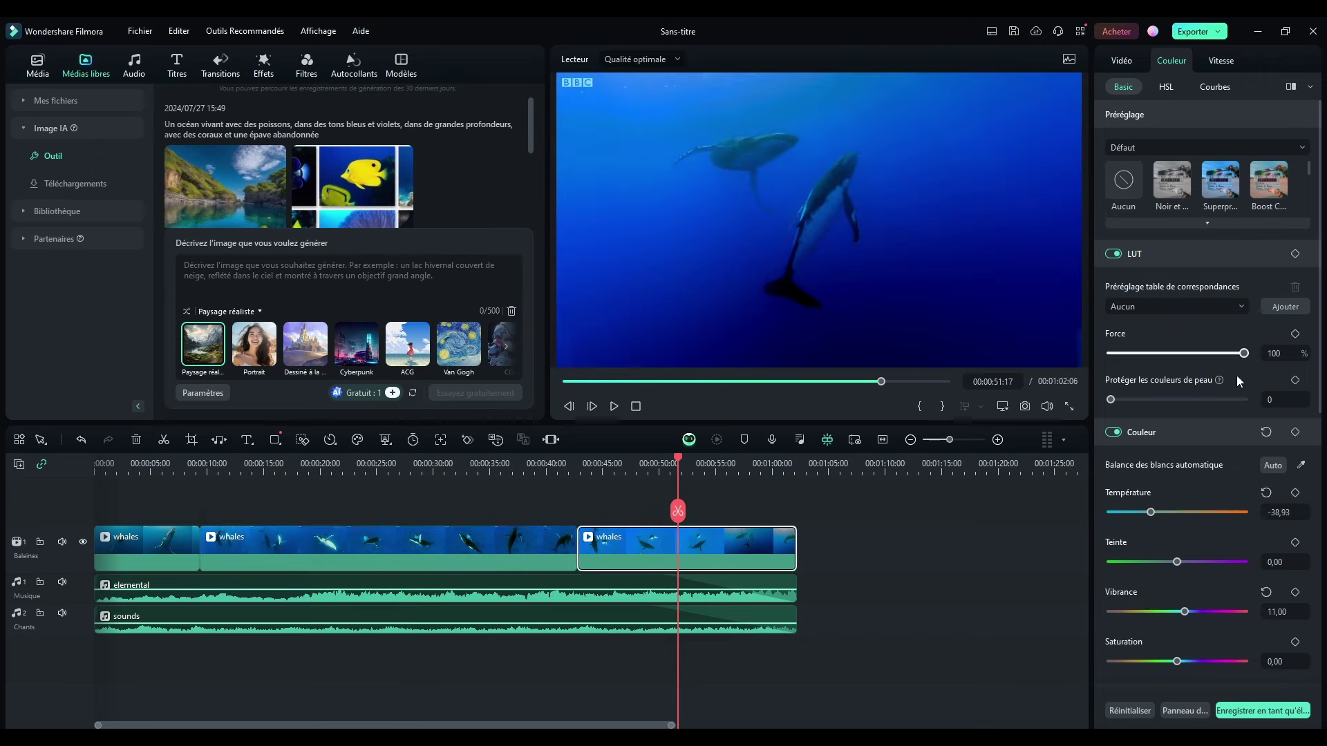
pyautogui.click(1125, 184)
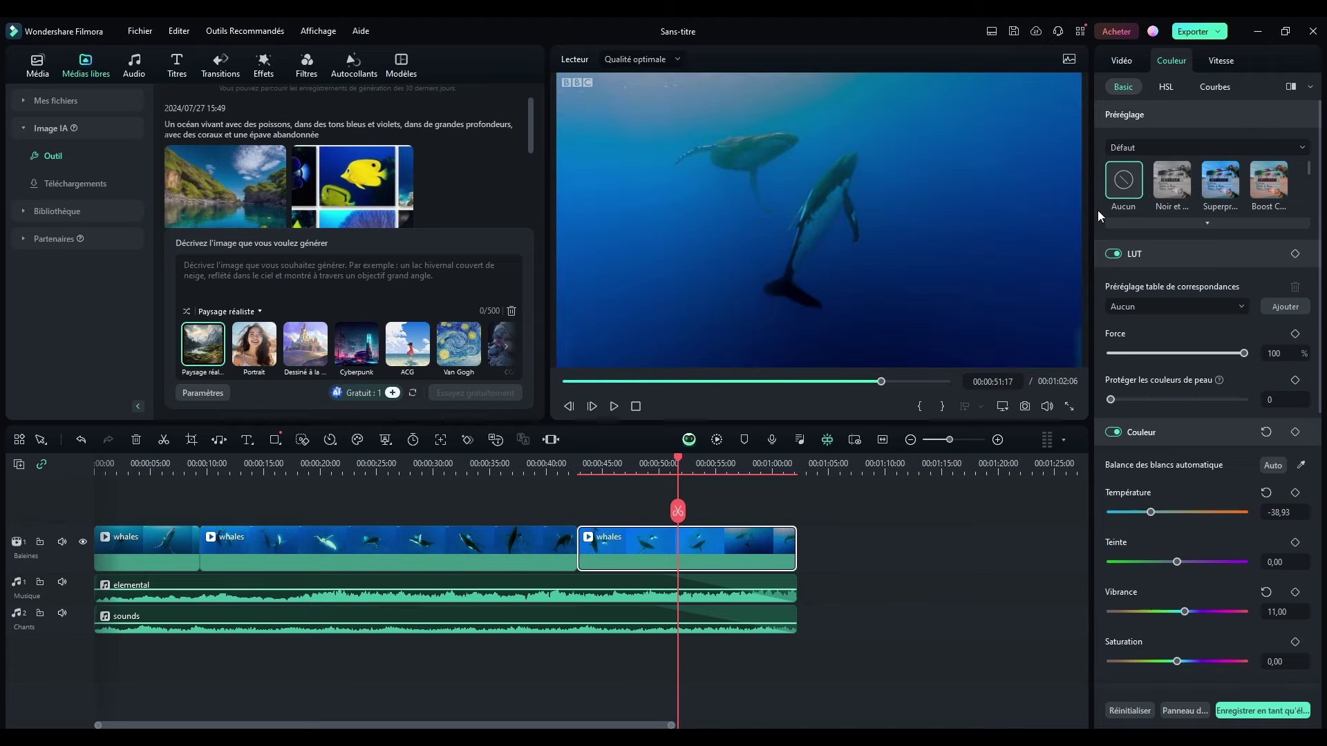
pyautogui.click(153, 547)
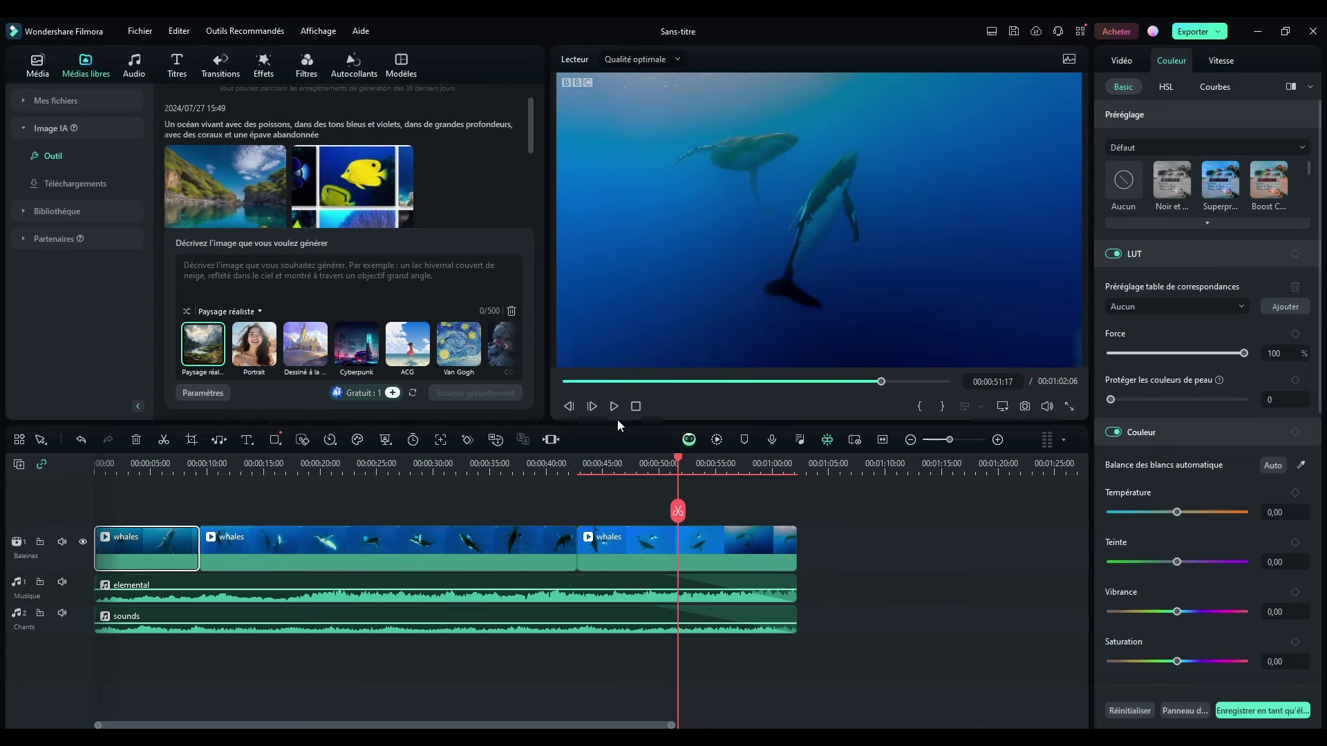
pyautogui.moveTo(676, 460); pyautogui.dragTo(136, 460)
pyautogui.click(827, 550)
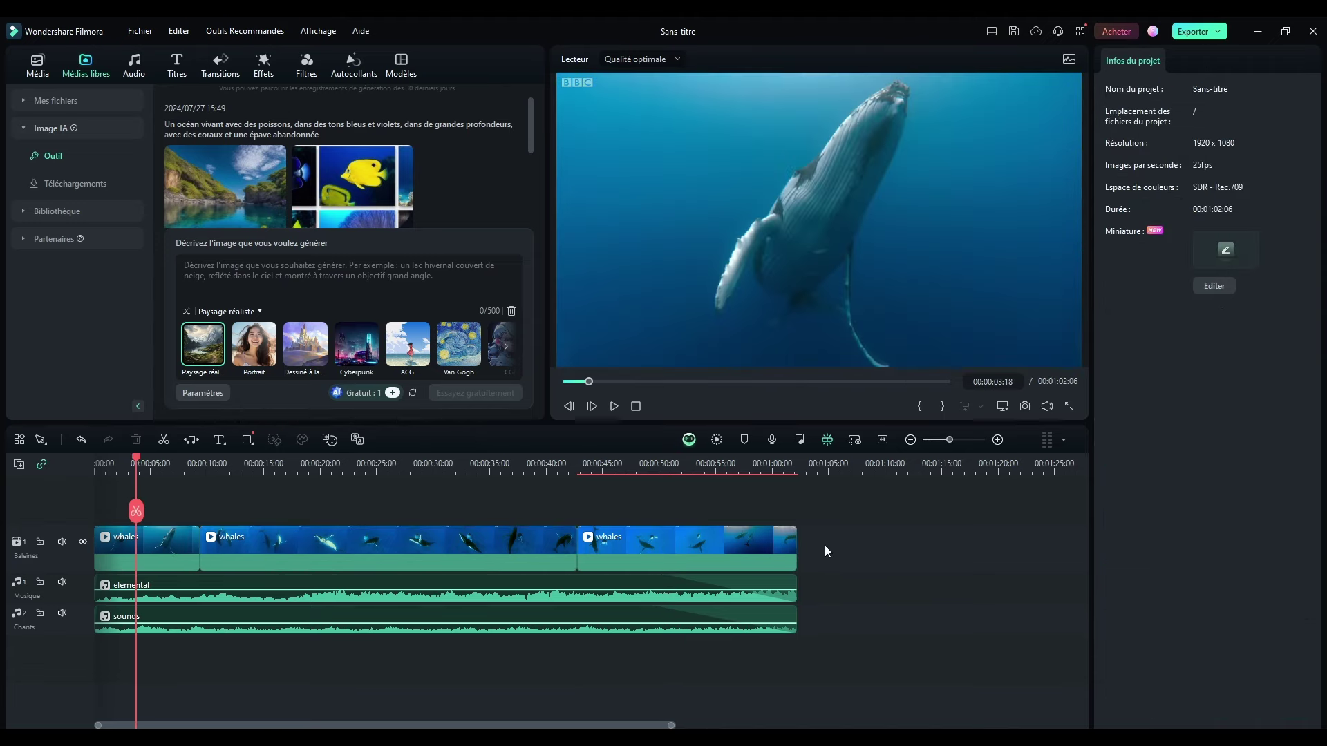
pyautogui.moveTo(827, 551); pyautogui.dragTo(204, 549)
pyautogui.rightClick(275, 545)
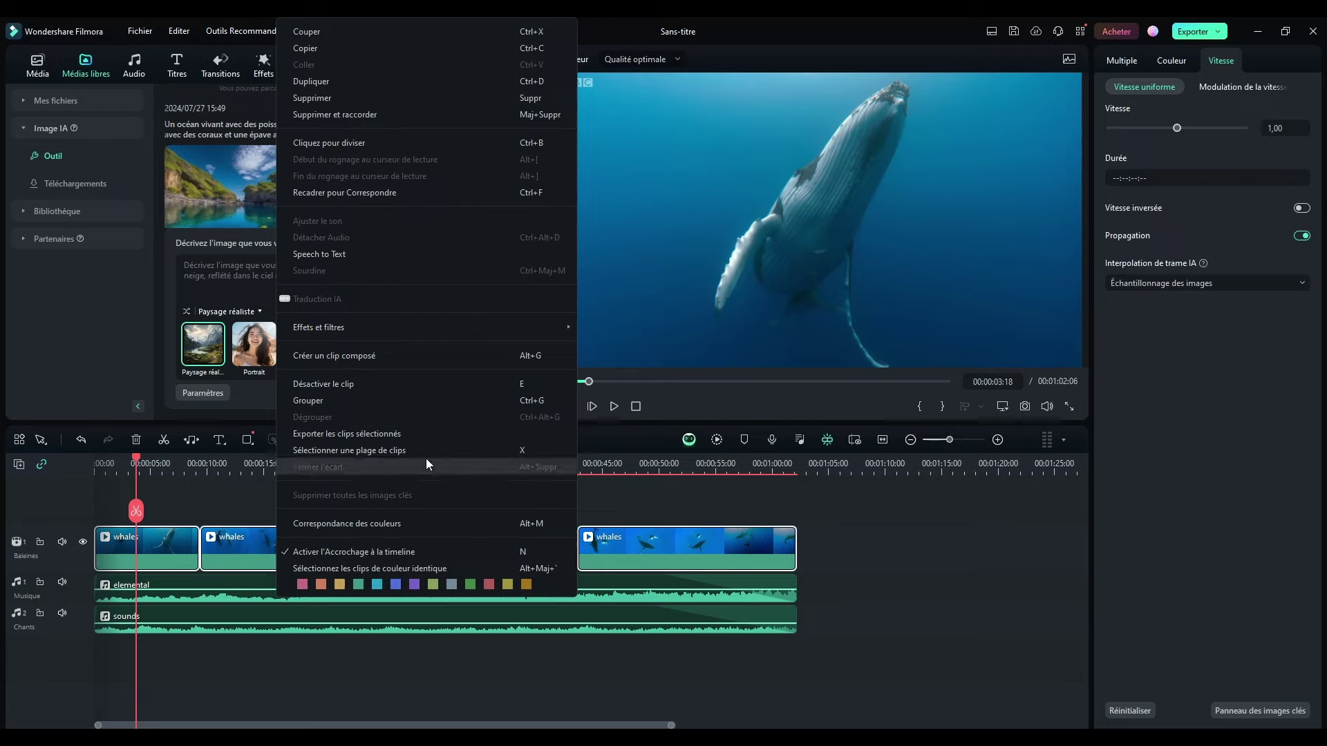
pyautogui.click(988, 652)
# - Apply the "Superpr..." colour preset to each of the three whales clips on the Baleines track
pyautogui.click(149, 540)
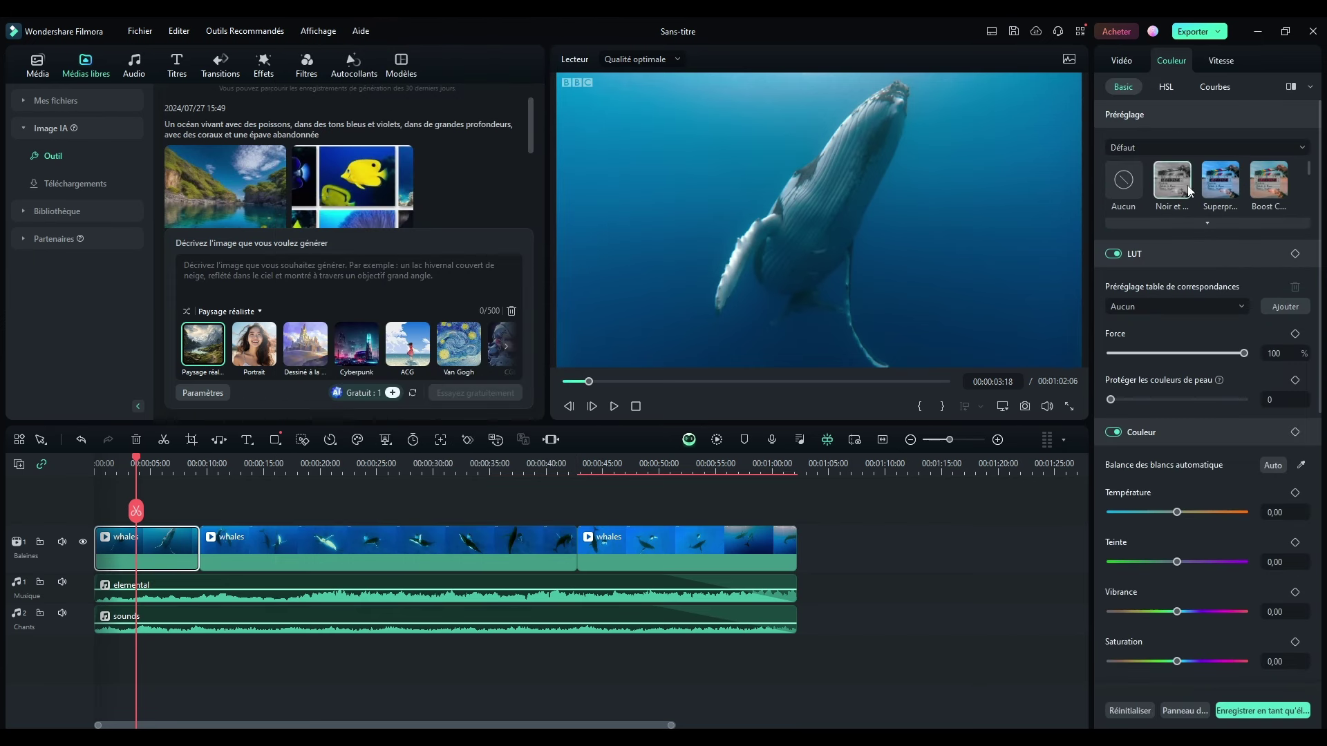
pyautogui.click(1220, 181)
pyautogui.click(310, 541)
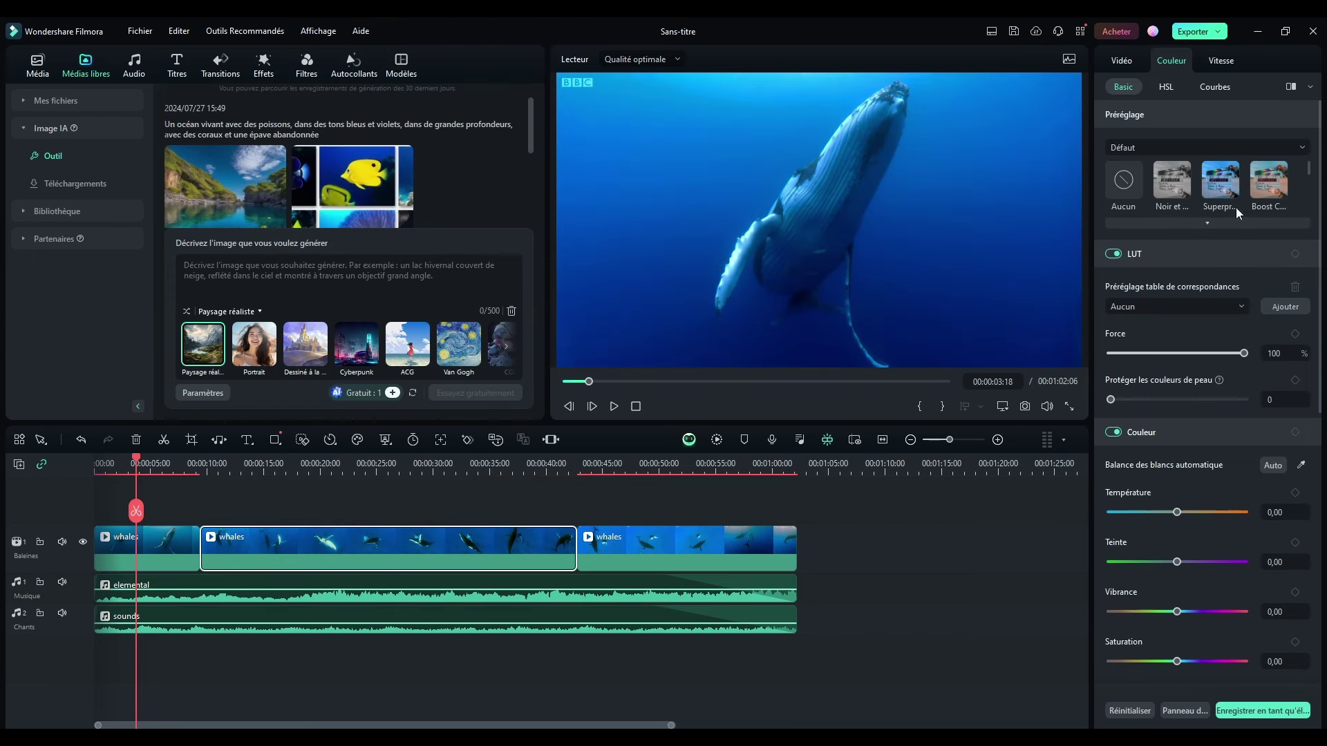
pyautogui.click(752, 542)
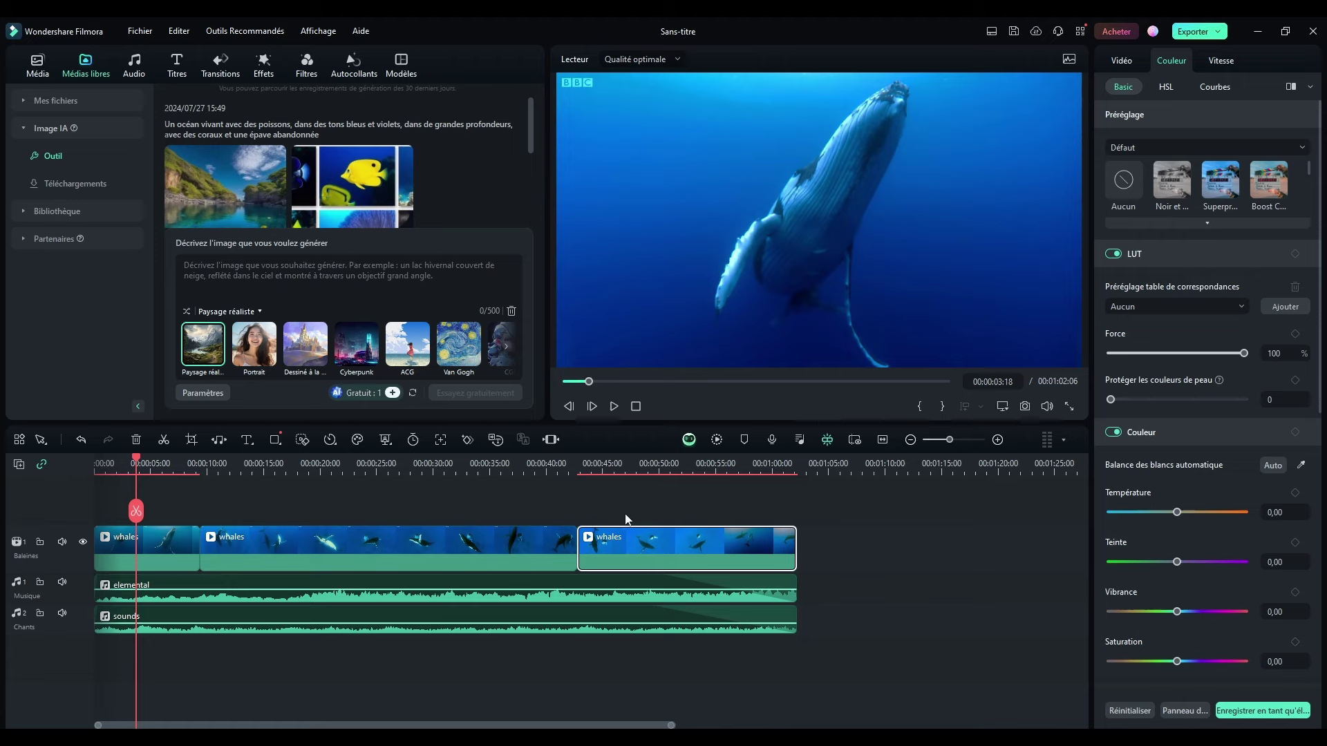
pyautogui.click(1220, 181)
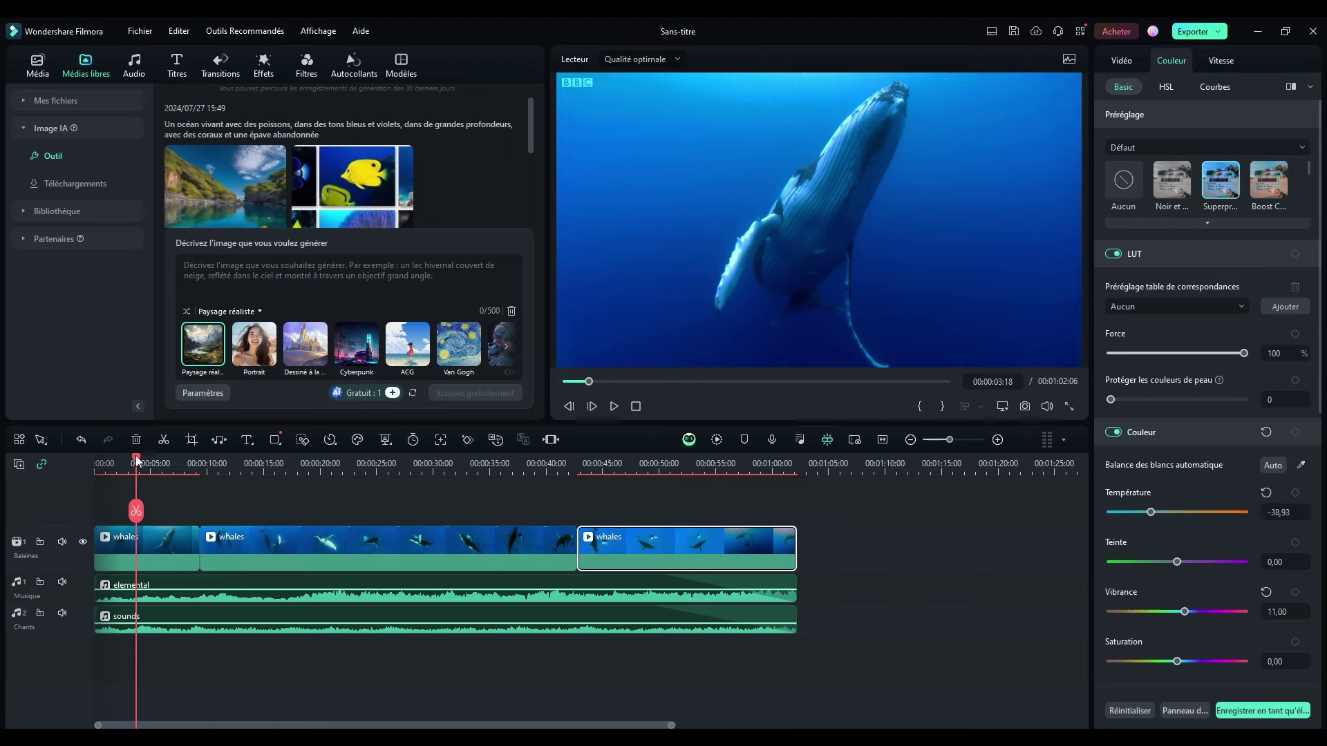
# - Check the last whales clip at 00:00:56:05 and try a slight adjustment of its colour temperature
pyautogui.moveTo(136, 460); pyautogui.dragTo(729, 464)
pyautogui.click(931, 569)
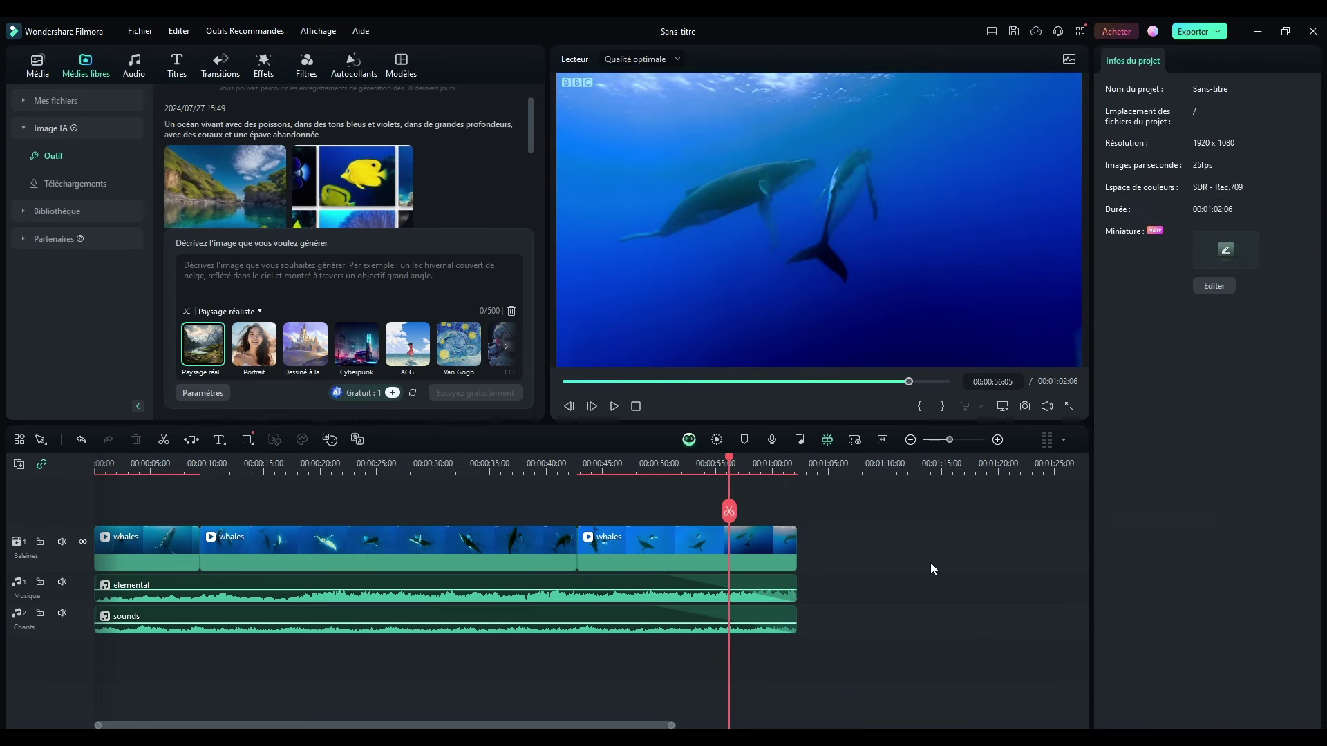
pyautogui.click(635, 543)
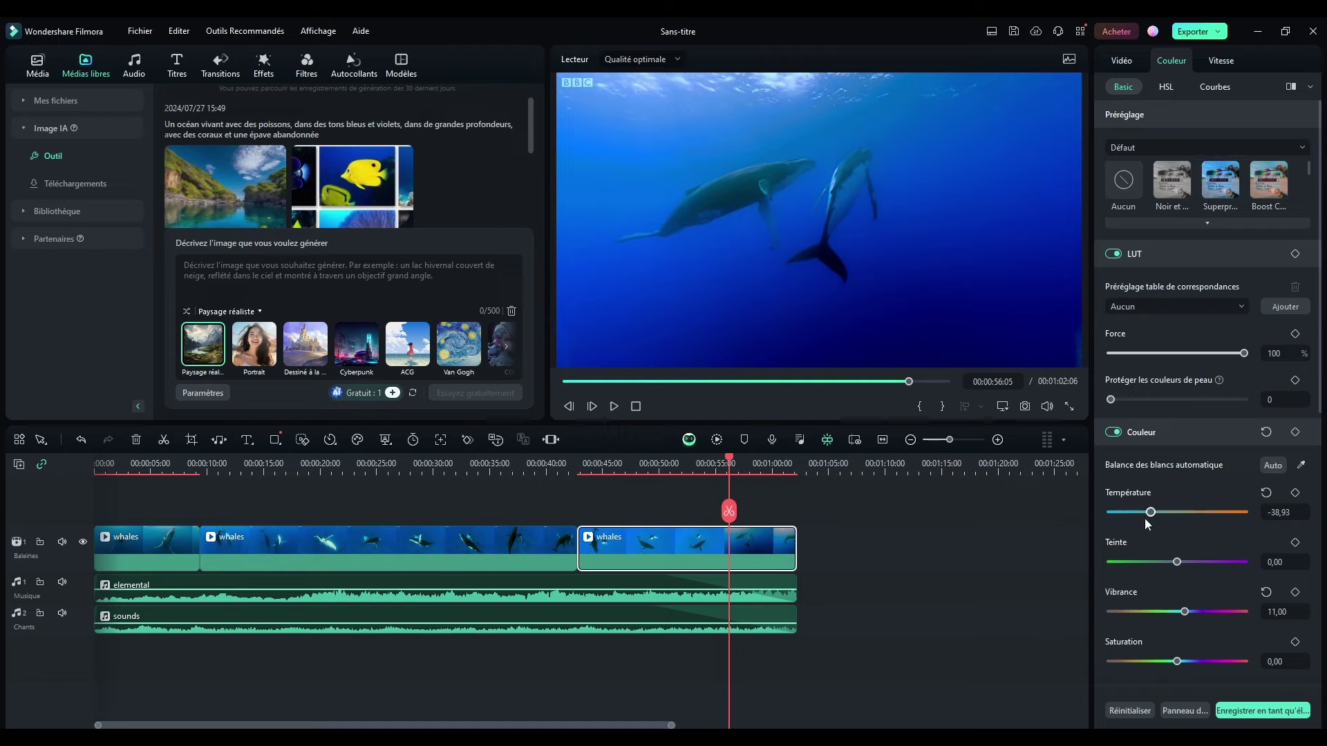
pyautogui.moveTo(1145, 520)
pyautogui.mouseDown()
pyautogui.moveTo(1124, 516)
pyautogui.moveTo(1185, 516)
pyautogui.moveTo(1151, 517)
pyautogui.mouseUp()
pyautogui.click(958, 603)
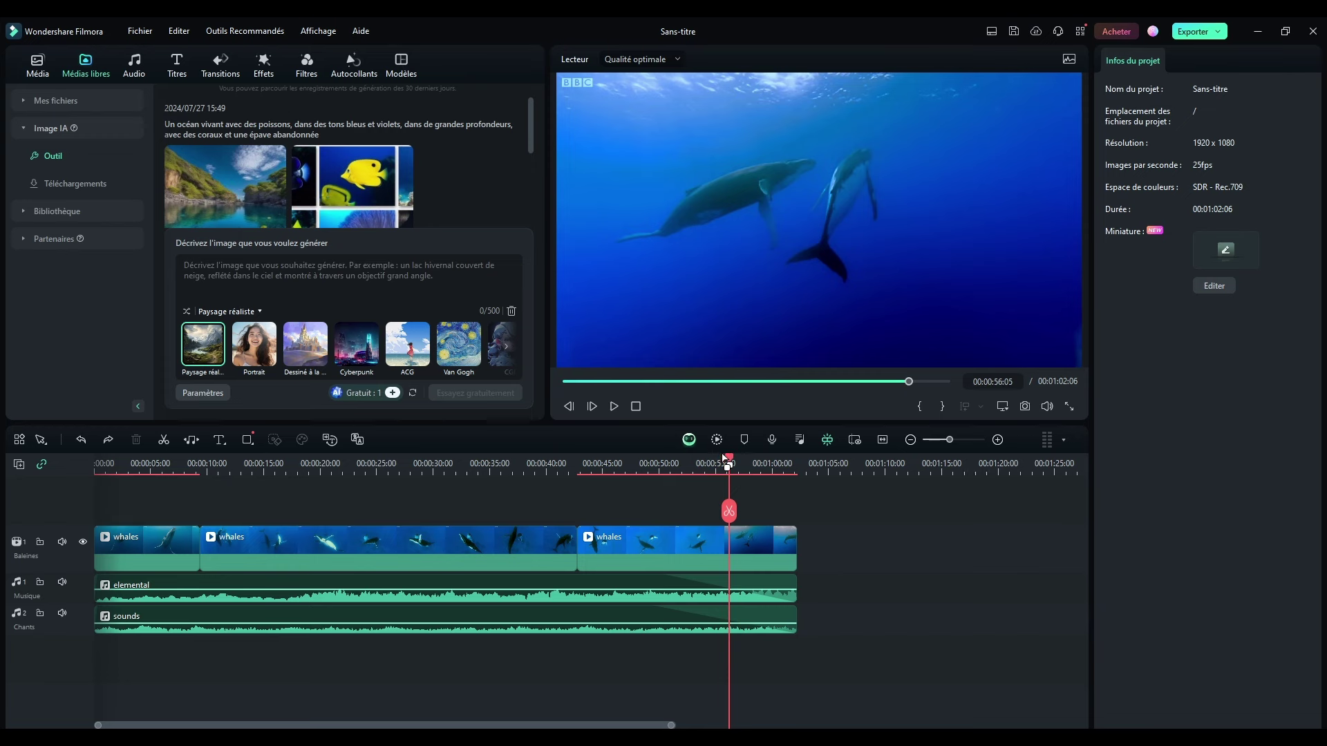
# - Play the recoloured video from 00:00:06:18, return to its start, and check the middle whales clip's colour settings
pyautogui.moveTo(731, 458); pyautogui.dragTo(443, 459)
pyautogui.moveTo(730, 464); pyautogui.dragTo(168, 463)
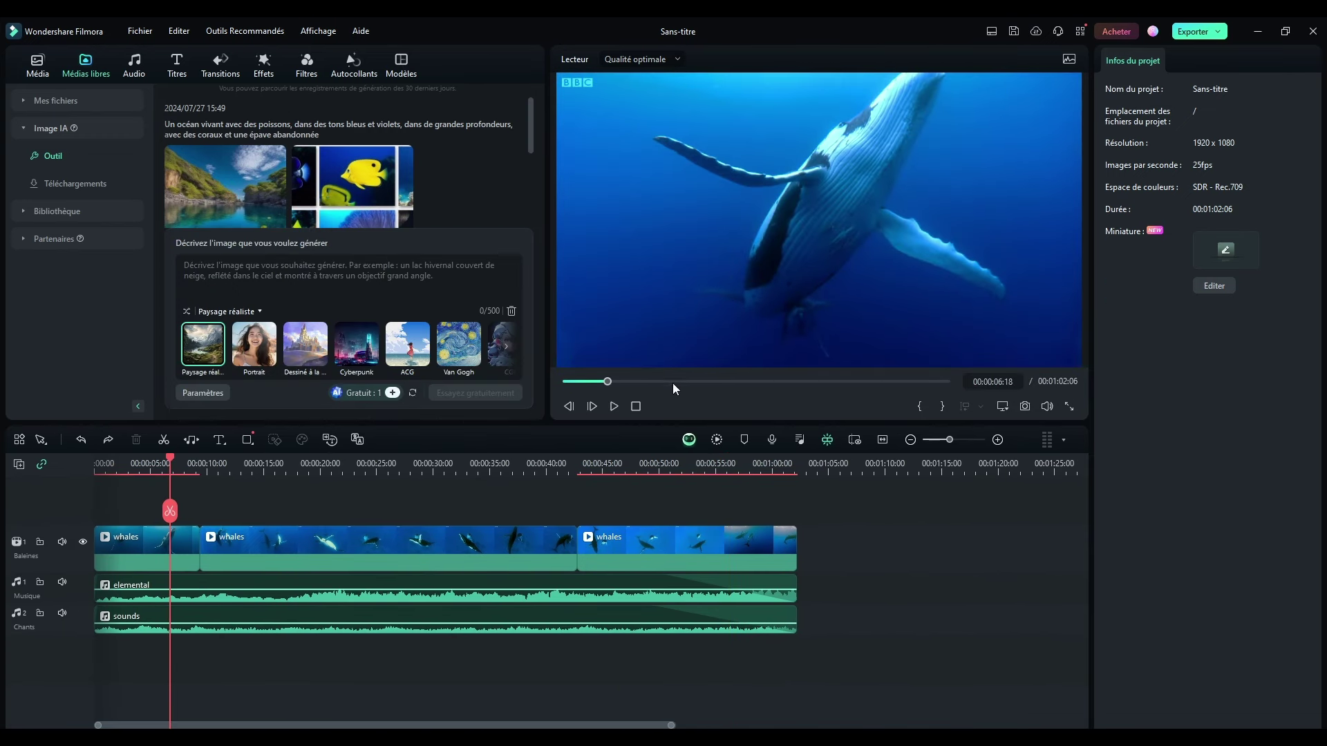
pyautogui.click(613, 406)
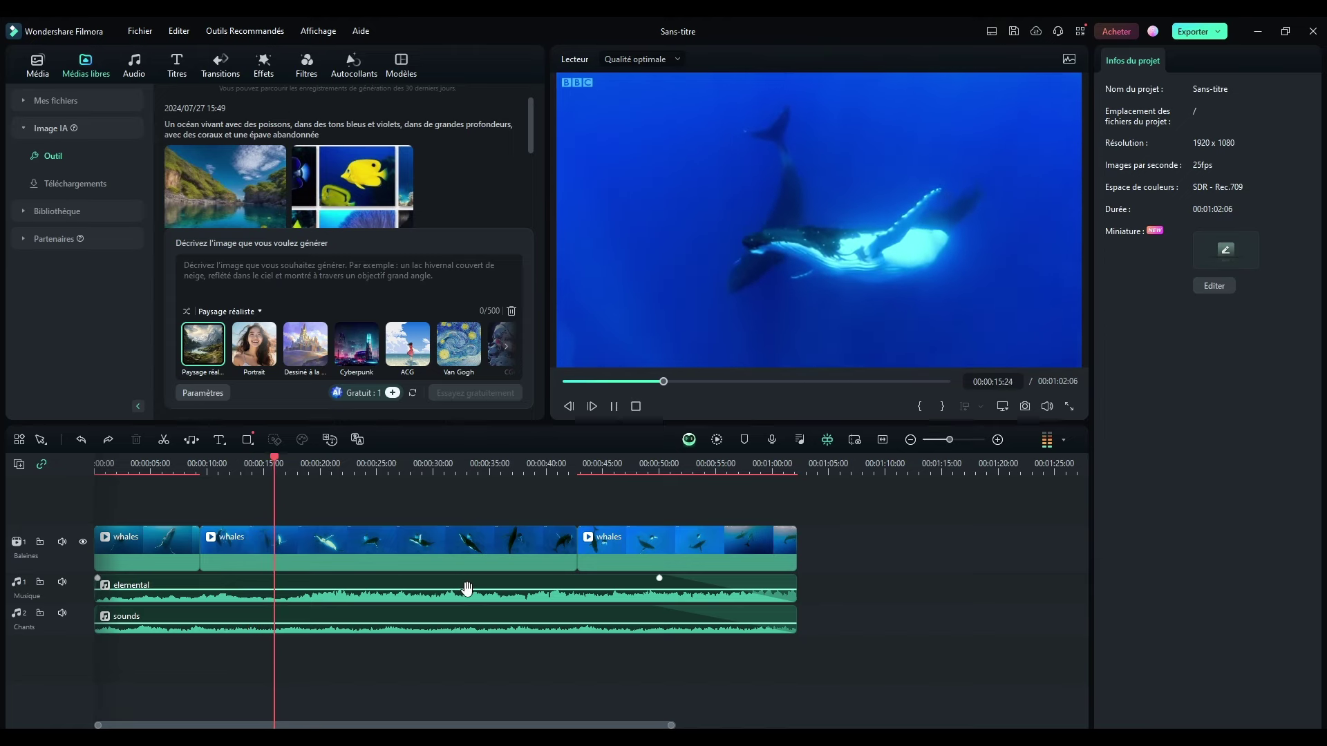
pyautogui.moveTo(472, 588); pyautogui.dragTo(478, 589)
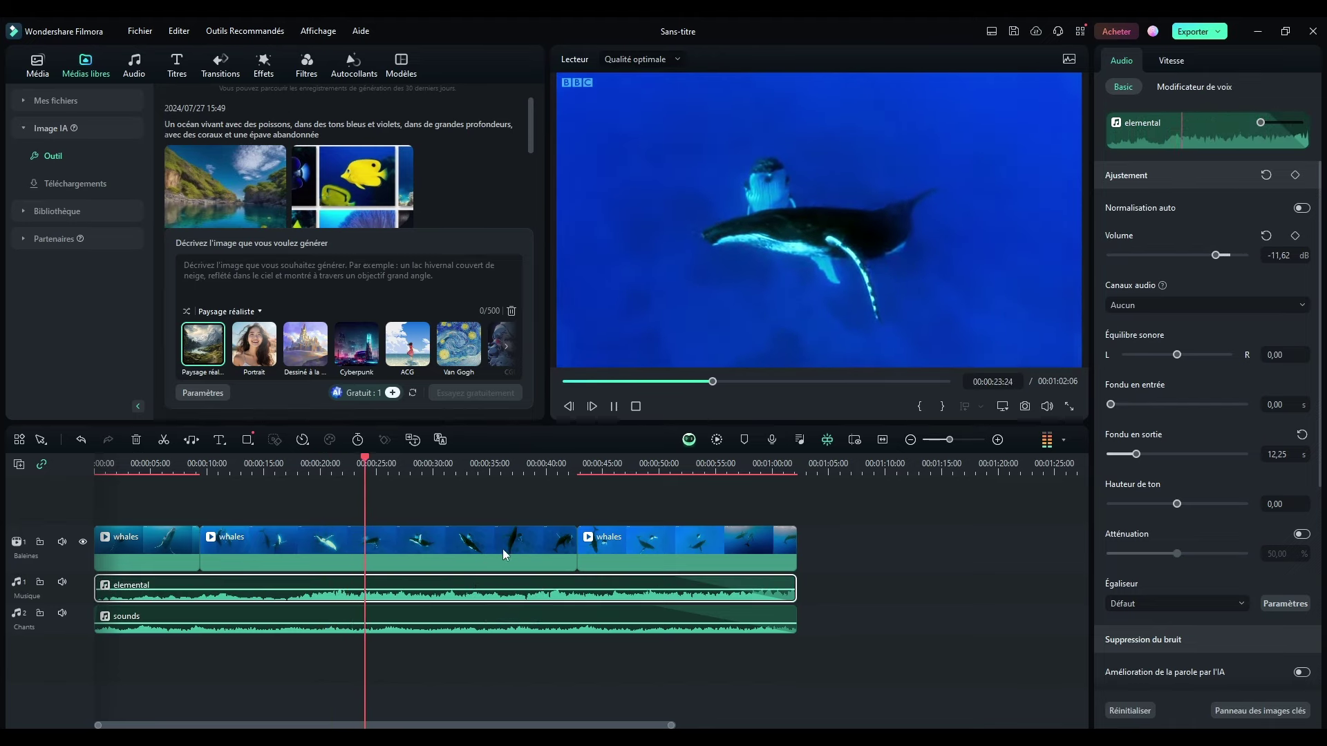
pyautogui.click(636, 406)
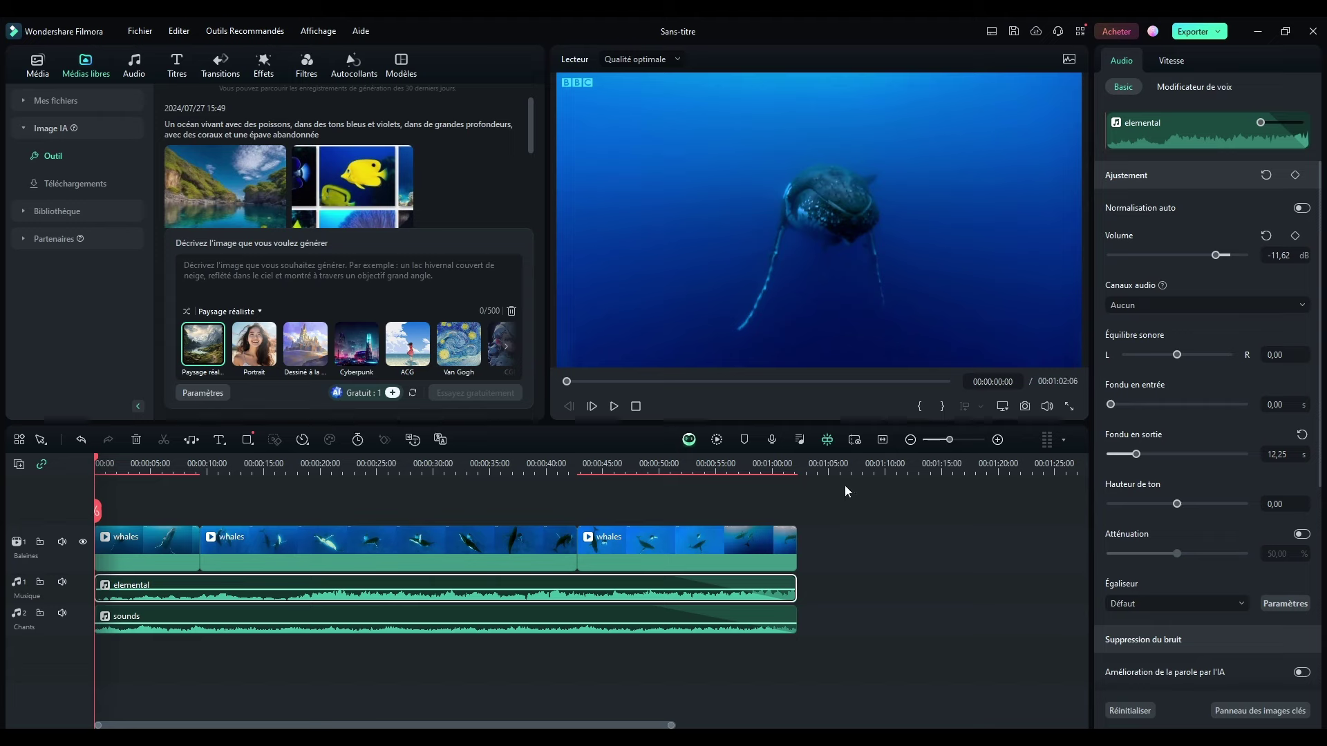
pyautogui.click(874, 577)
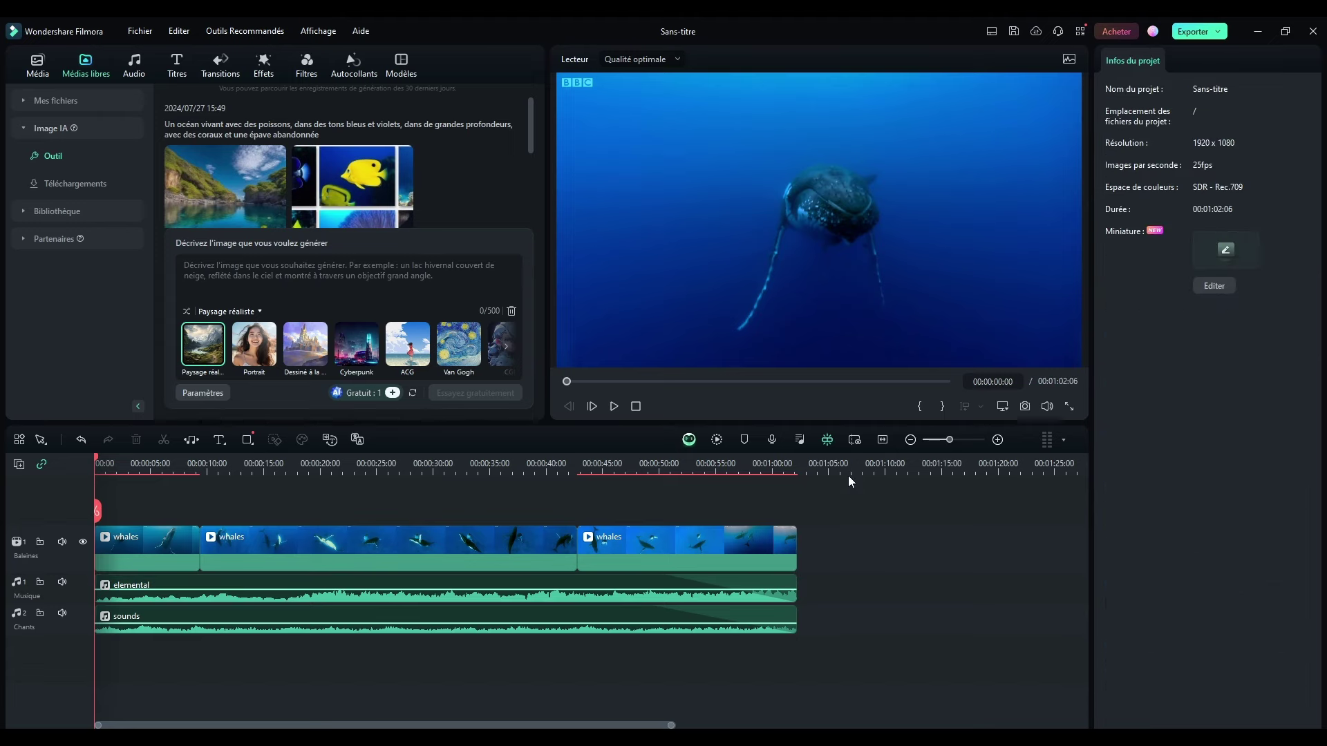
pyautogui.click(438, 545)
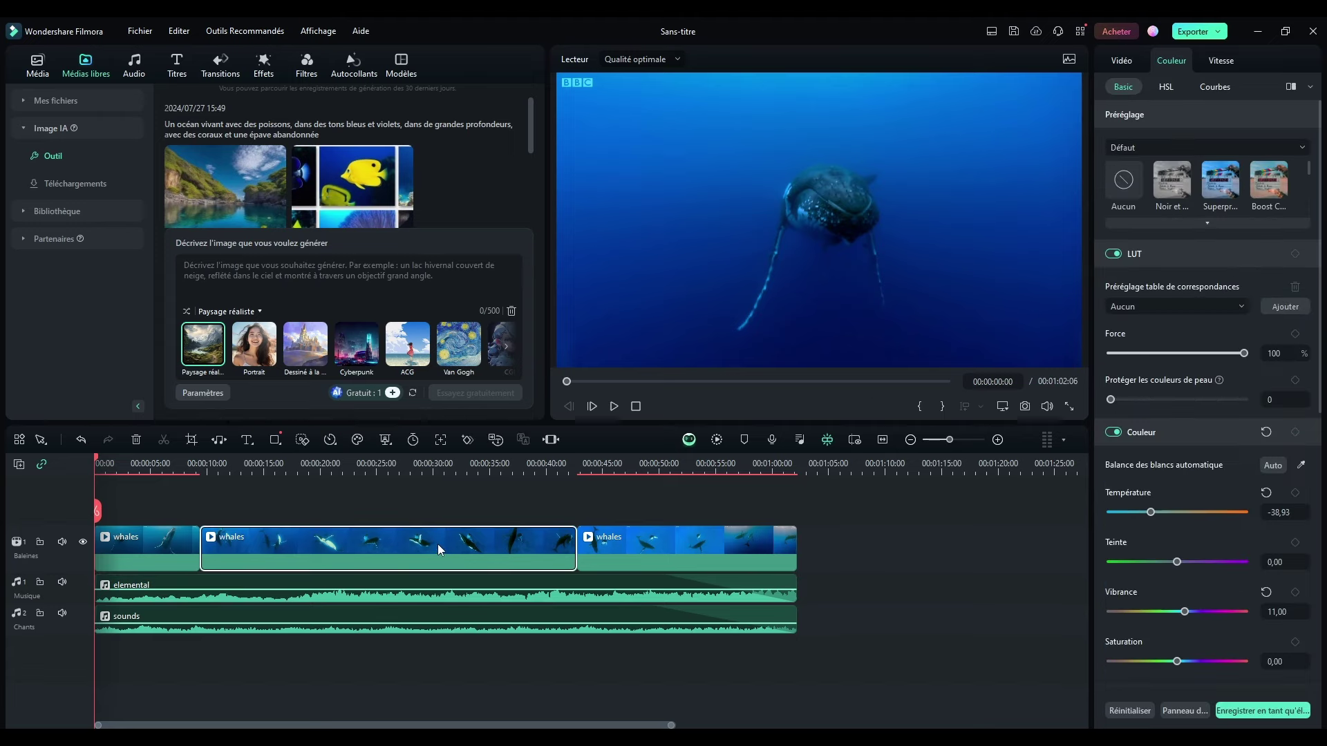
pyautogui.click(872, 554)
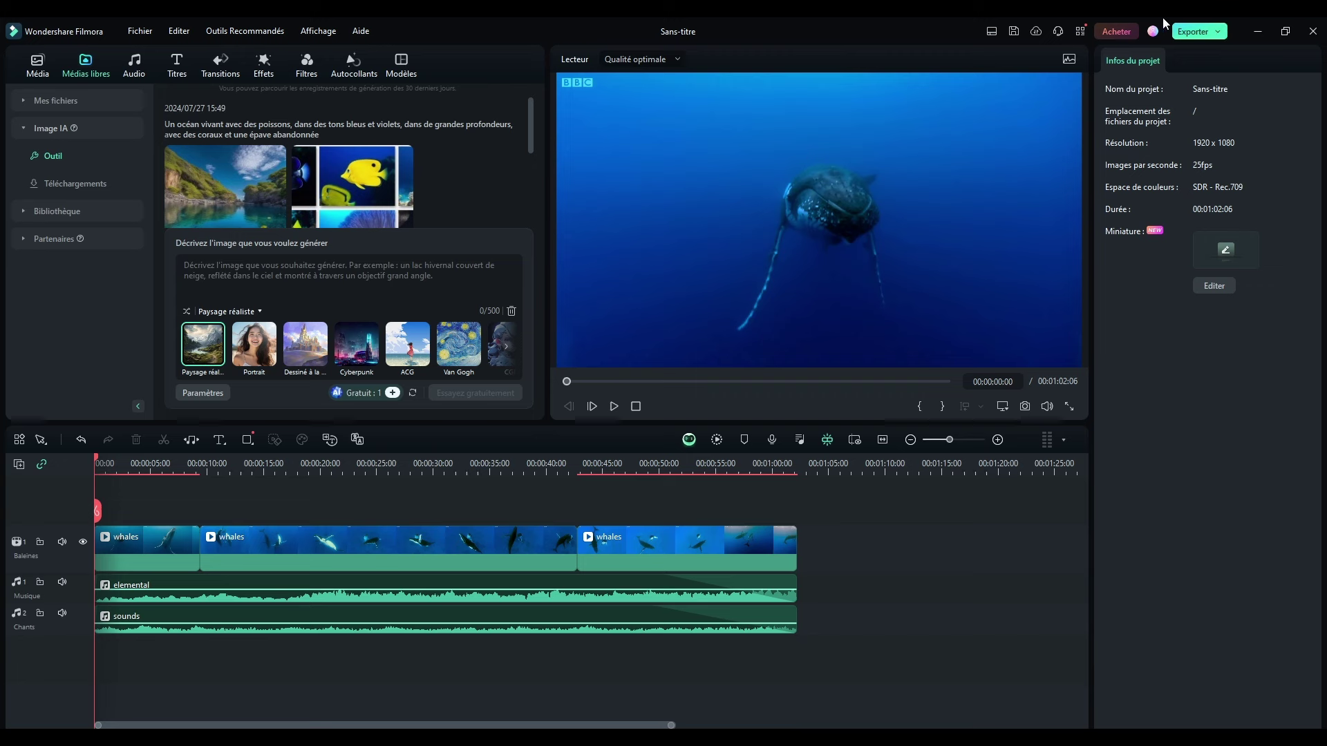
# - Open the export settings and save a frame of the dark whale from the second half of the video as thumbnail
pyautogui.click(1187, 35)
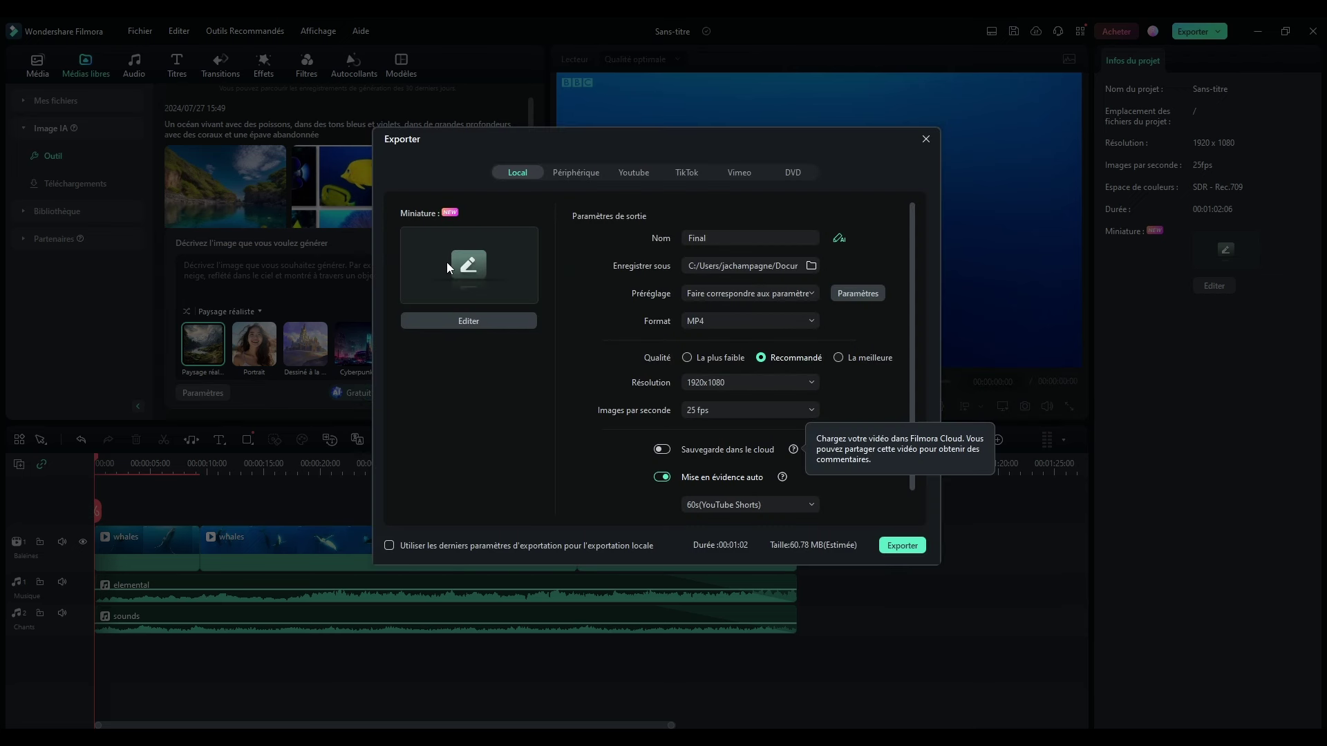
pyautogui.click(457, 322)
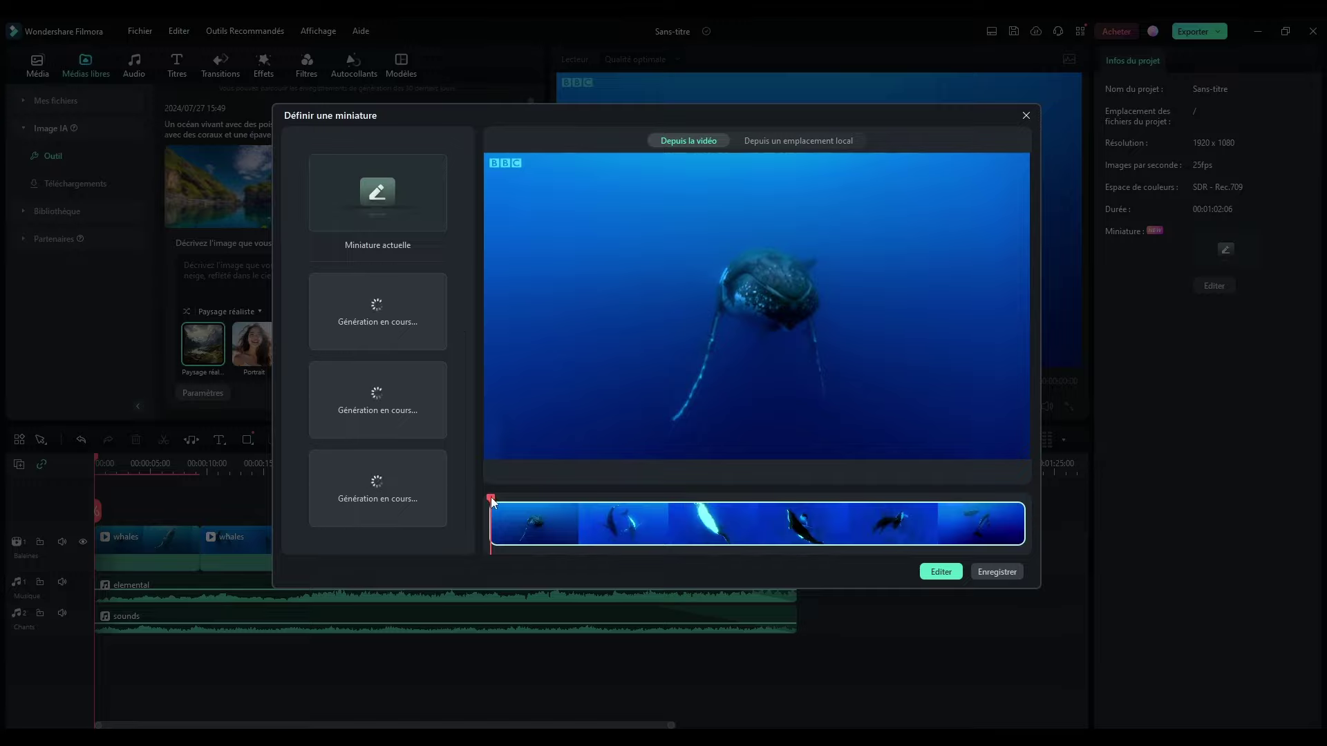
pyautogui.moveTo(489, 505); pyautogui.dragTo(767, 504)
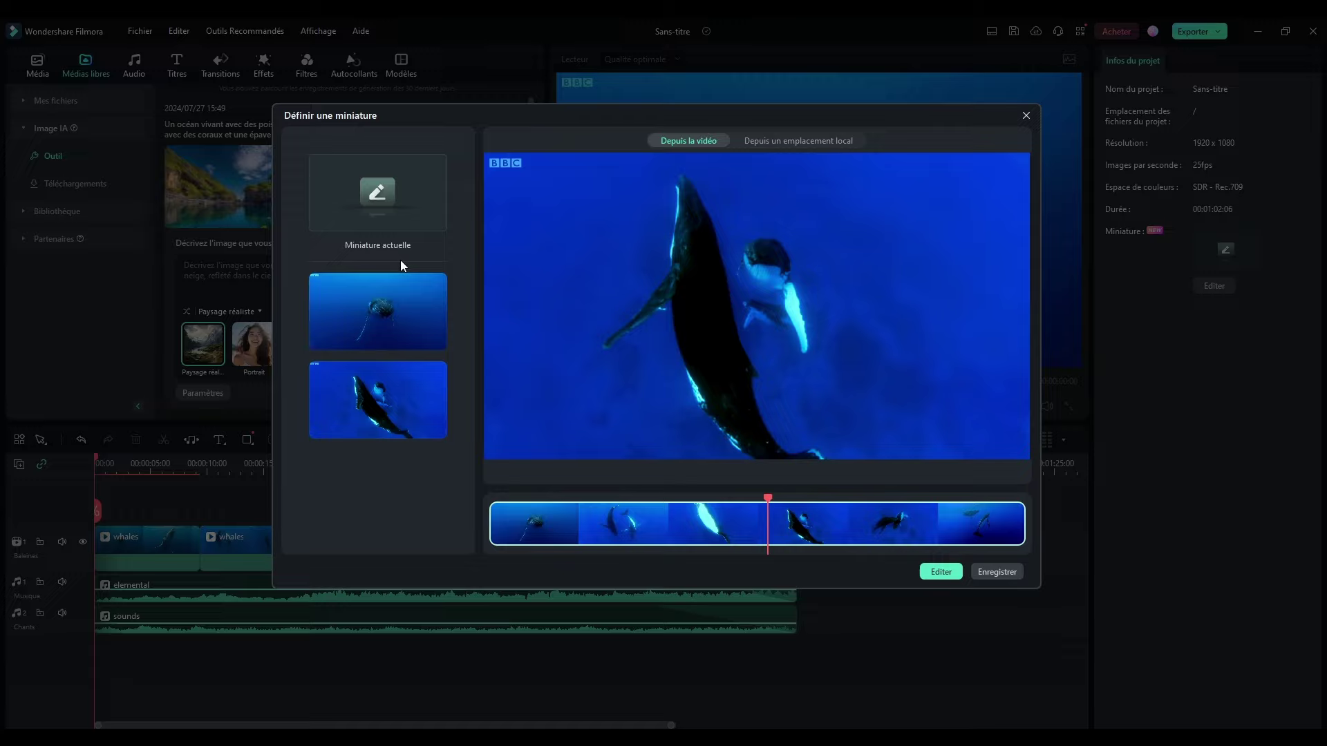
pyautogui.click(363, 398)
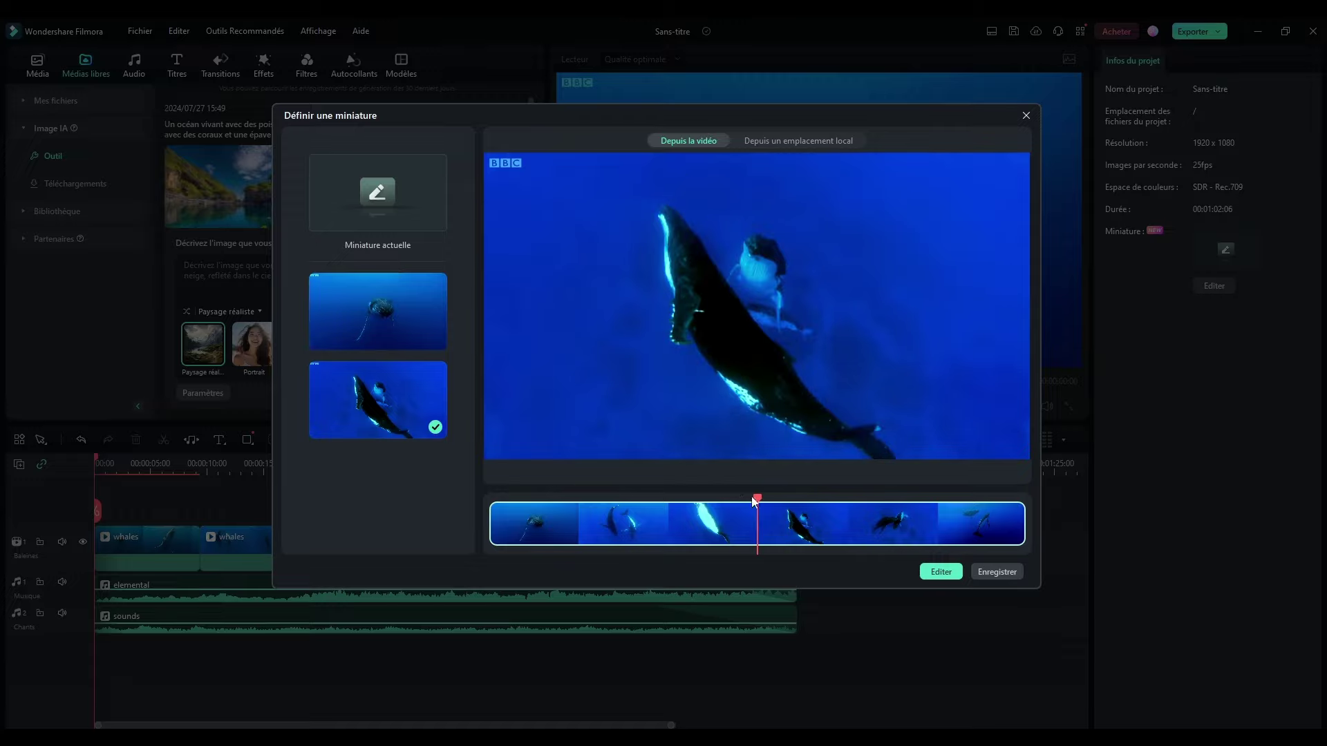
pyautogui.moveTo(754, 503); pyautogui.dragTo(830, 499)
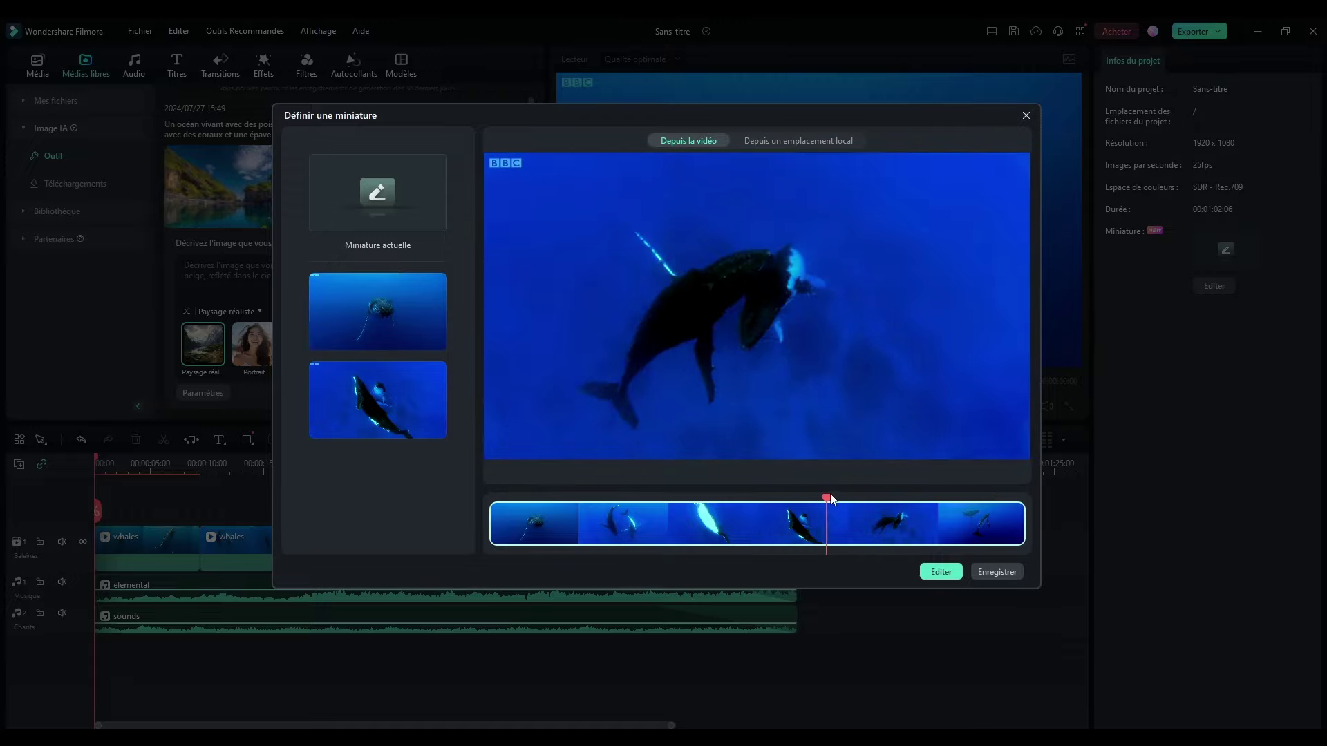
pyautogui.click(941, 571)
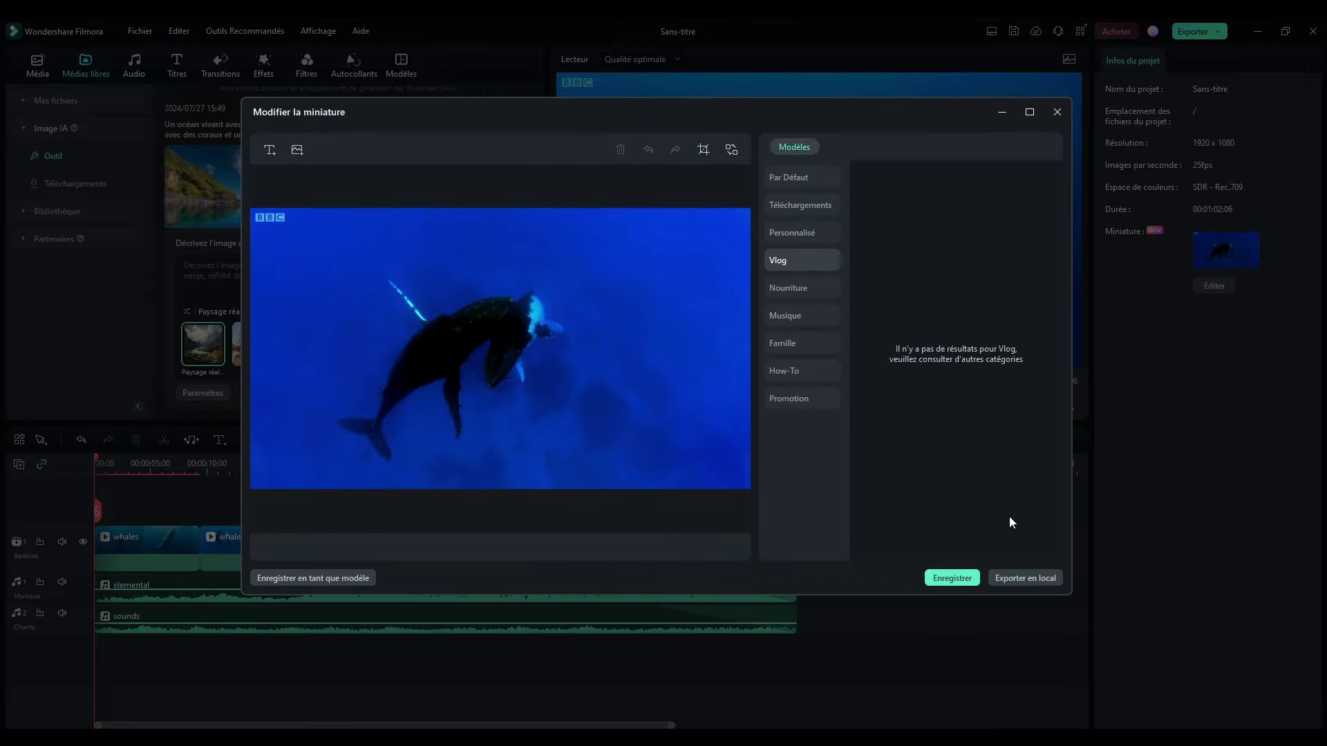
pyautogui.click(952, 576)
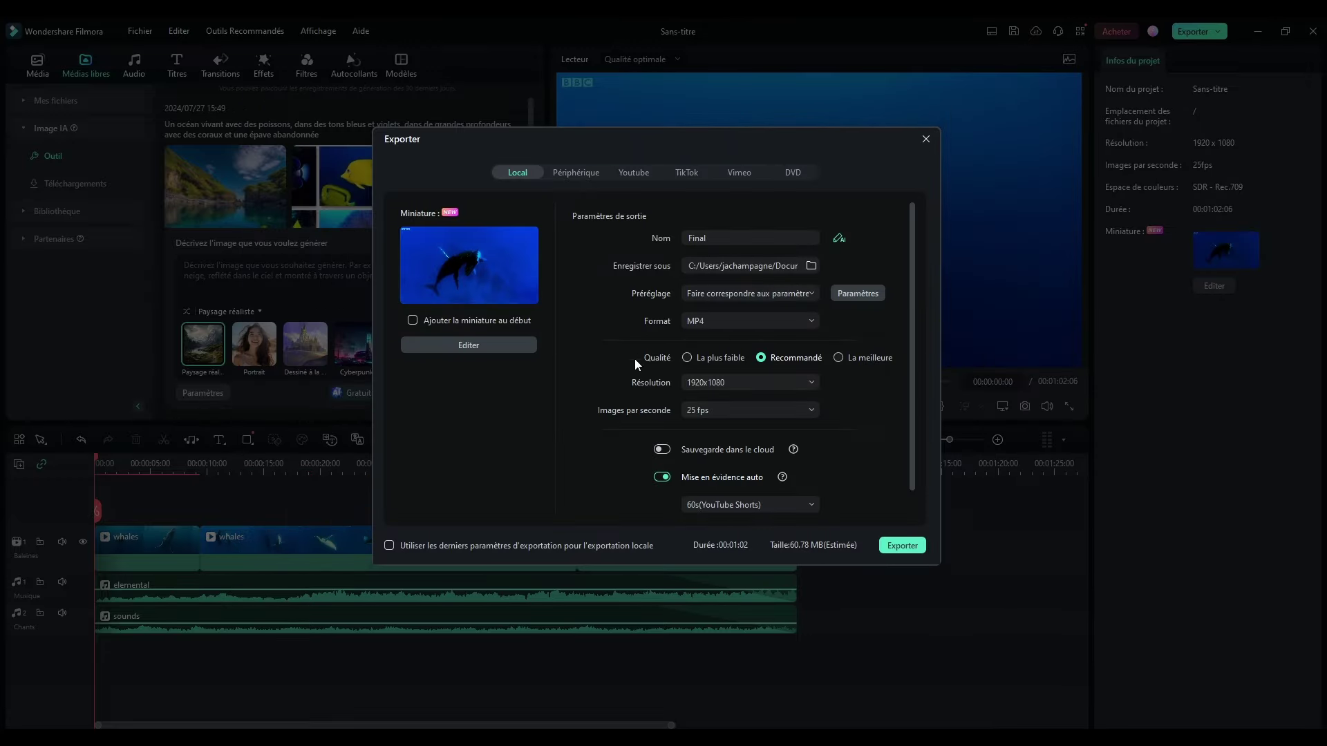
# - Name the exported file DanseDesBaleines and keep MP4 as its format
pyautogui.click(758, 236)
pyautogui.moveTo(740, 239); pyautogui.dragTo(627, 239)
pyautogui.write('DanseDesBaleines')
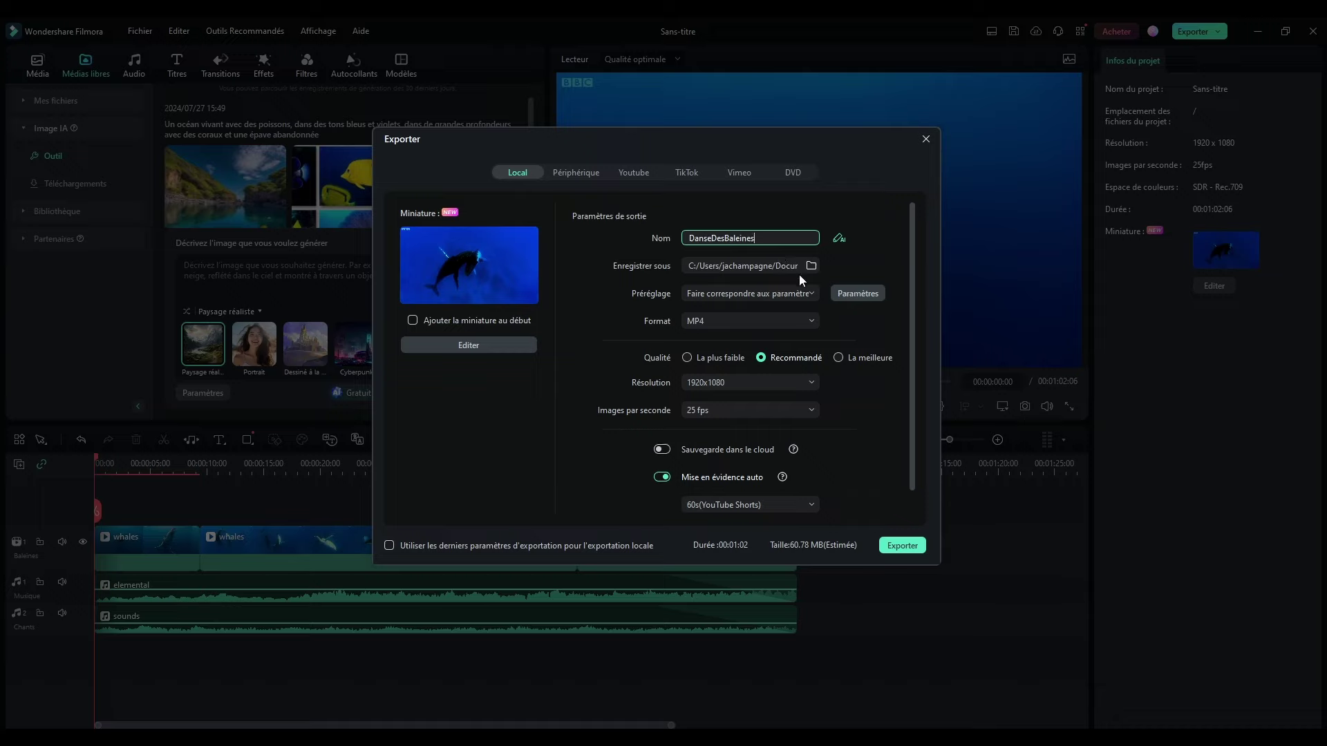
pyautogui.click(812, 318)
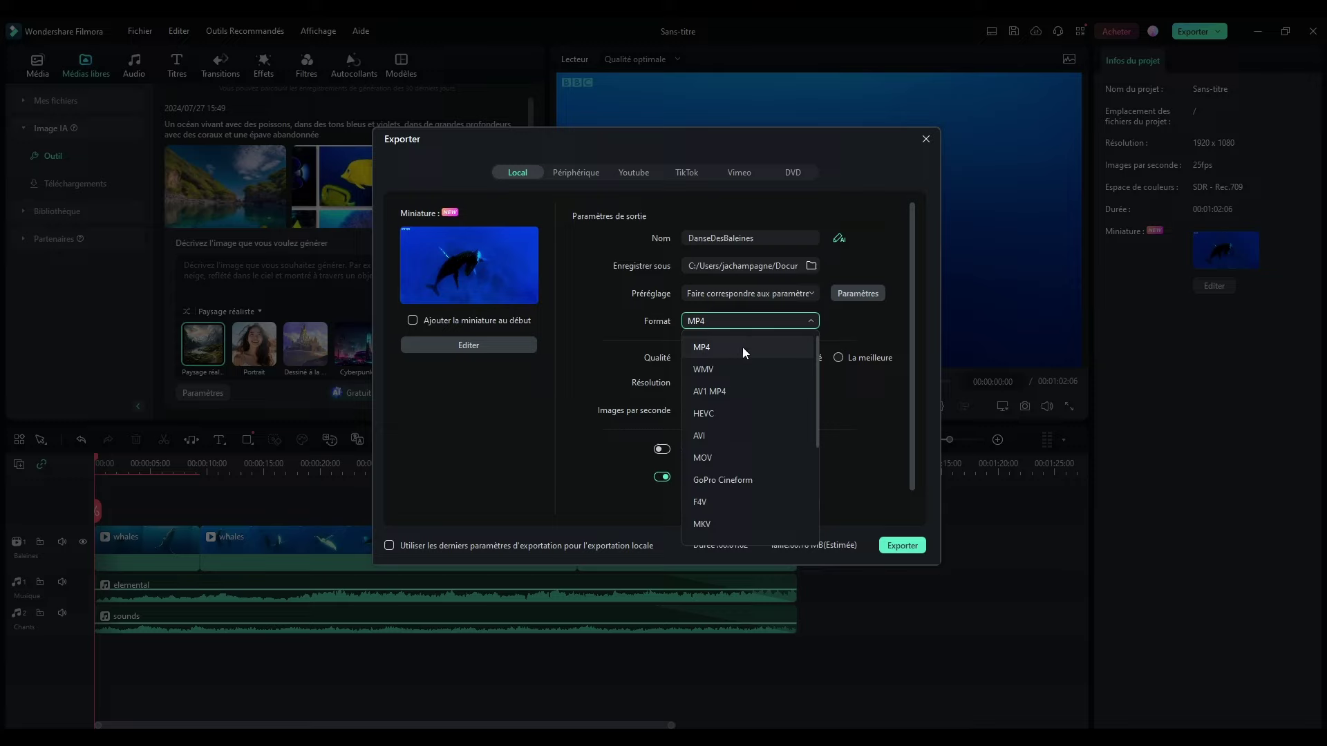
pyautogui.click(885, 428)
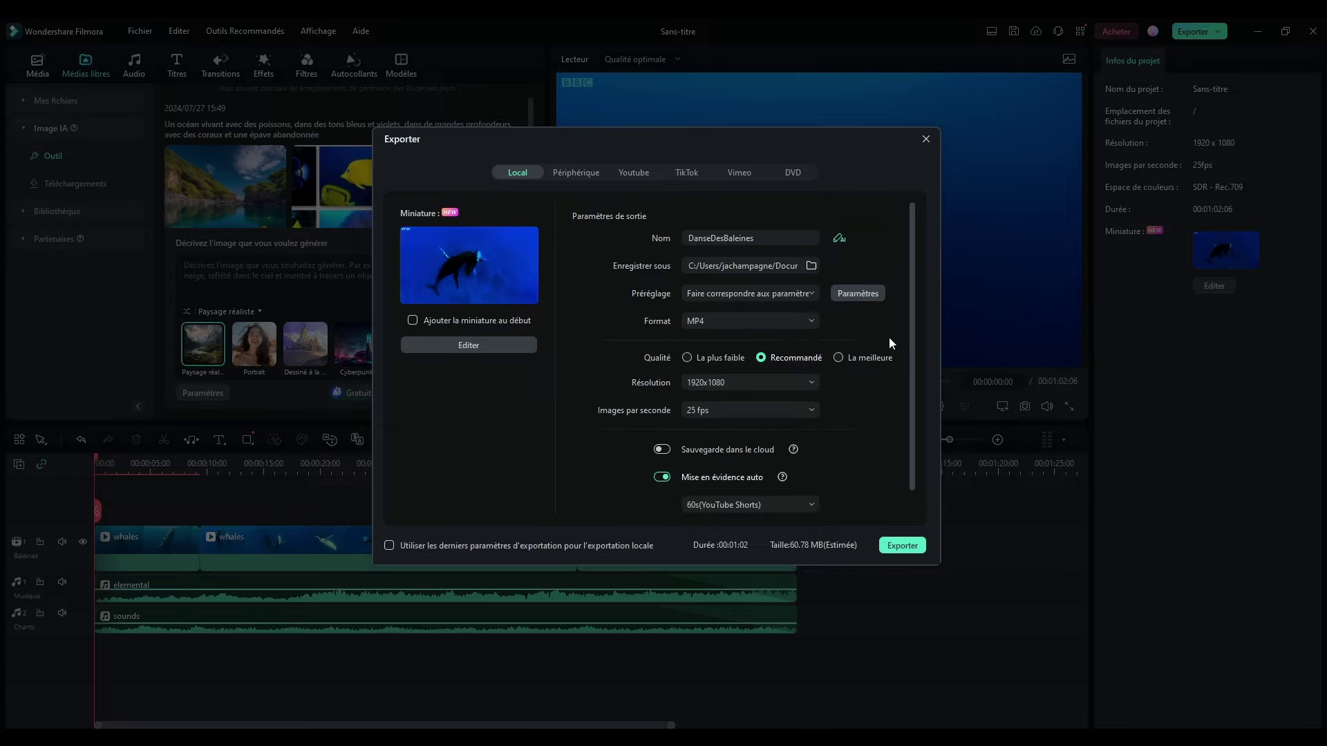
# - Set the export frame rate to 60 fps and turn off the automatic highlight option (Mise en évidence auto)
pyautogui.scroll(-2, 907, 312)
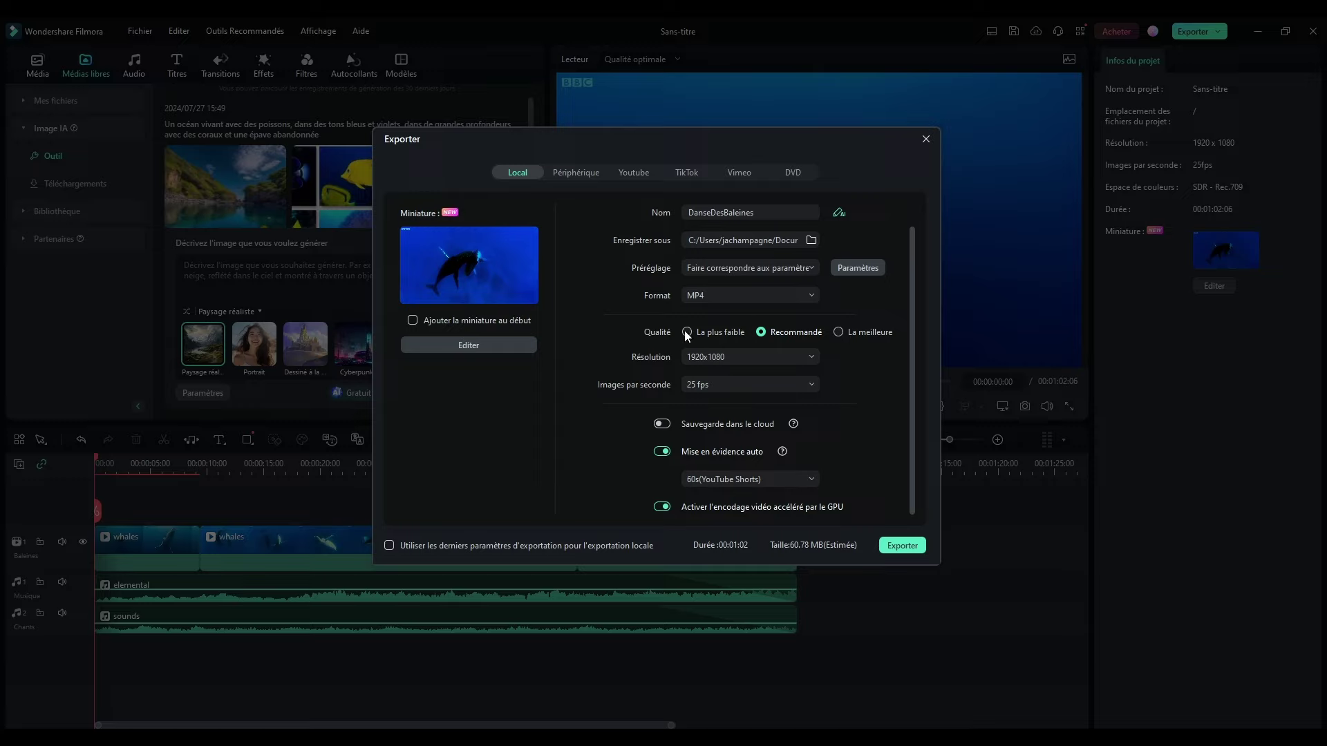
pyautogui.scroll(2, 839, 312)
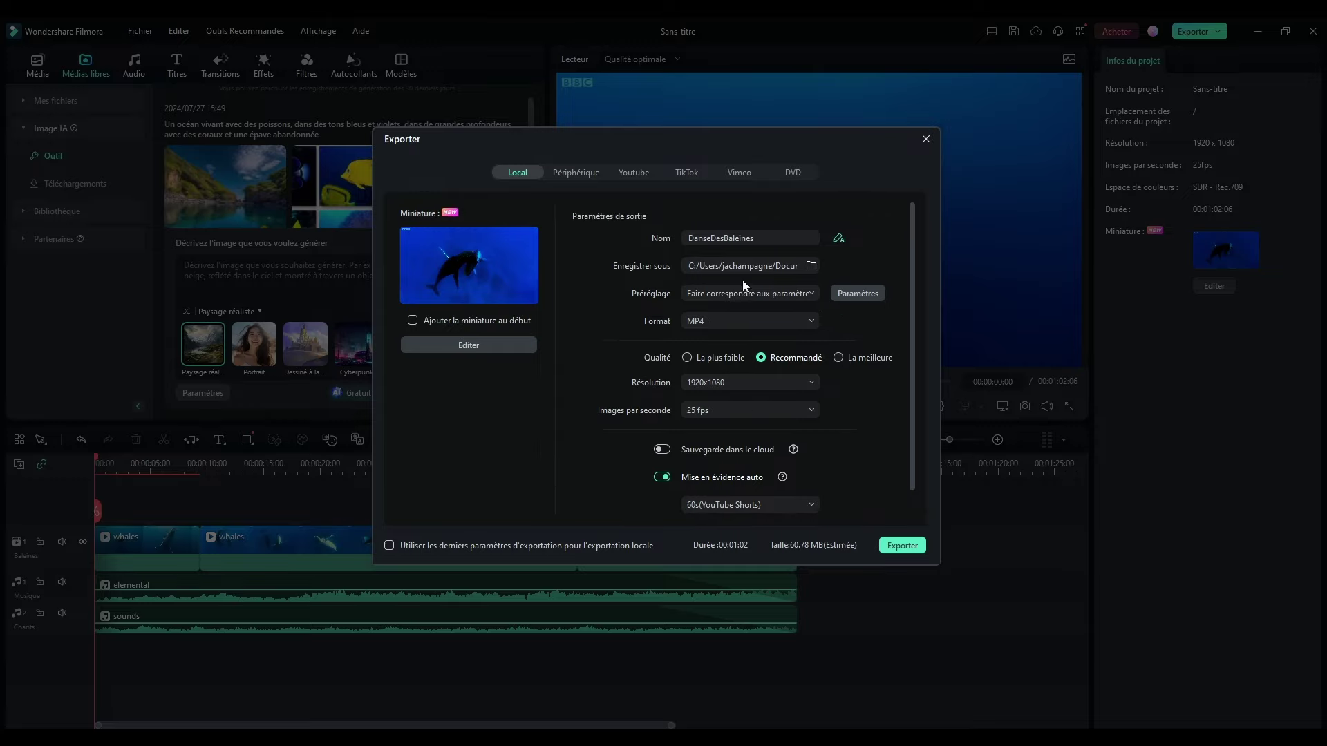
pyautogui.scroll(-2, 847, 320)
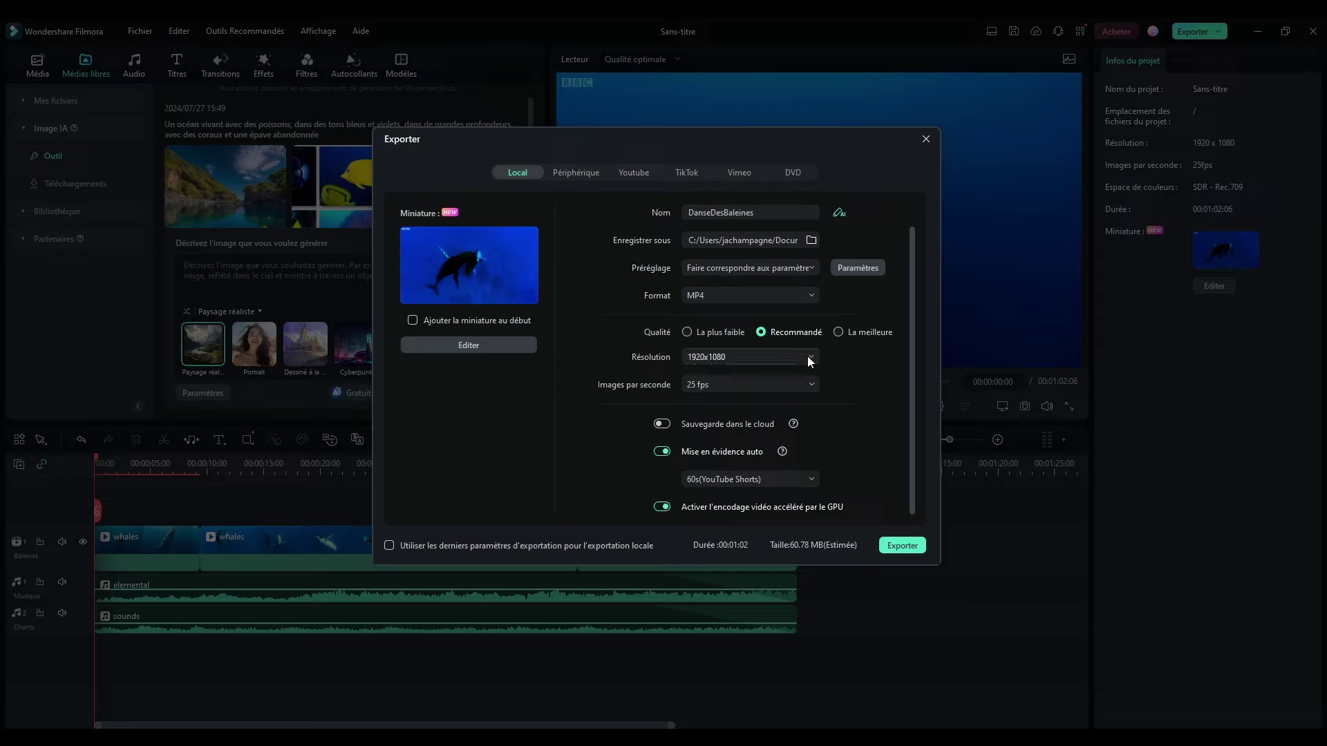
pyautogui.click(782, 383)
pyautogui.click(732, 588)
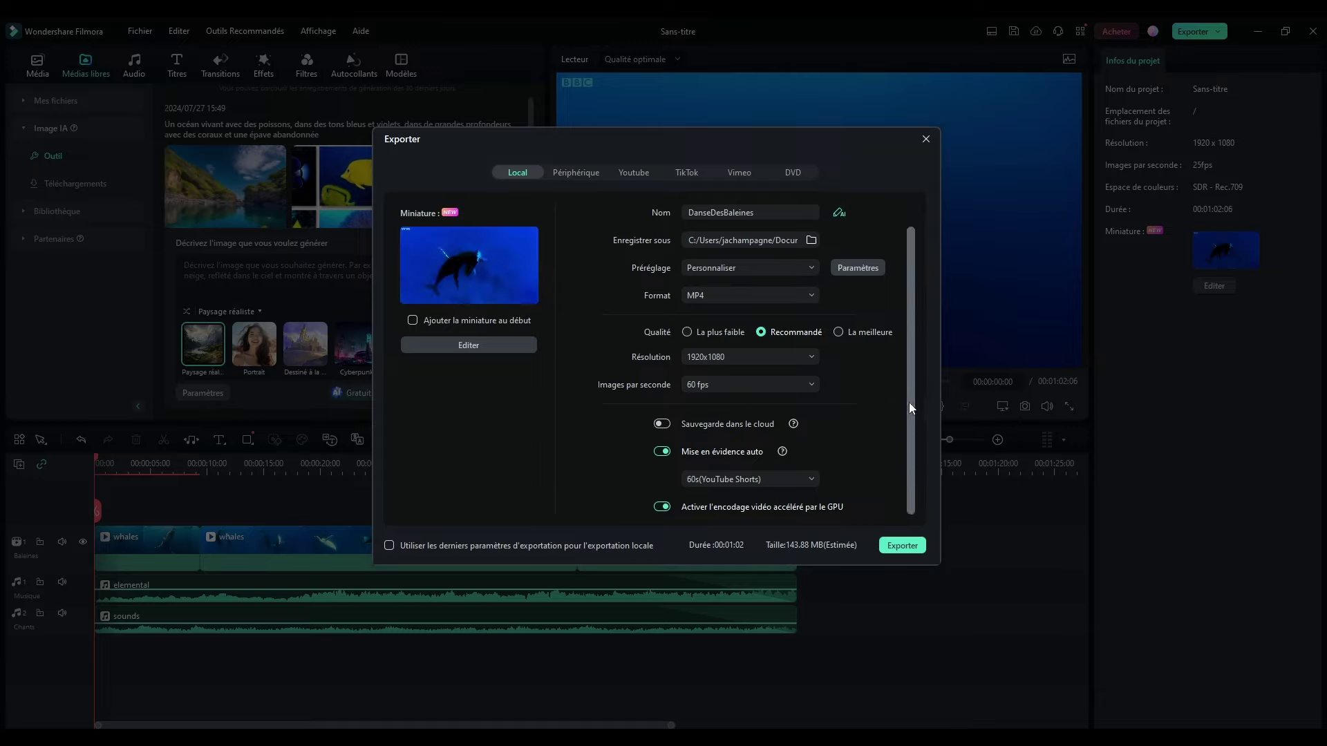
pyautogui.click(666, 454)
pyautogui.moveTo(910, 391); pyautogui.dragTo(920, 440)
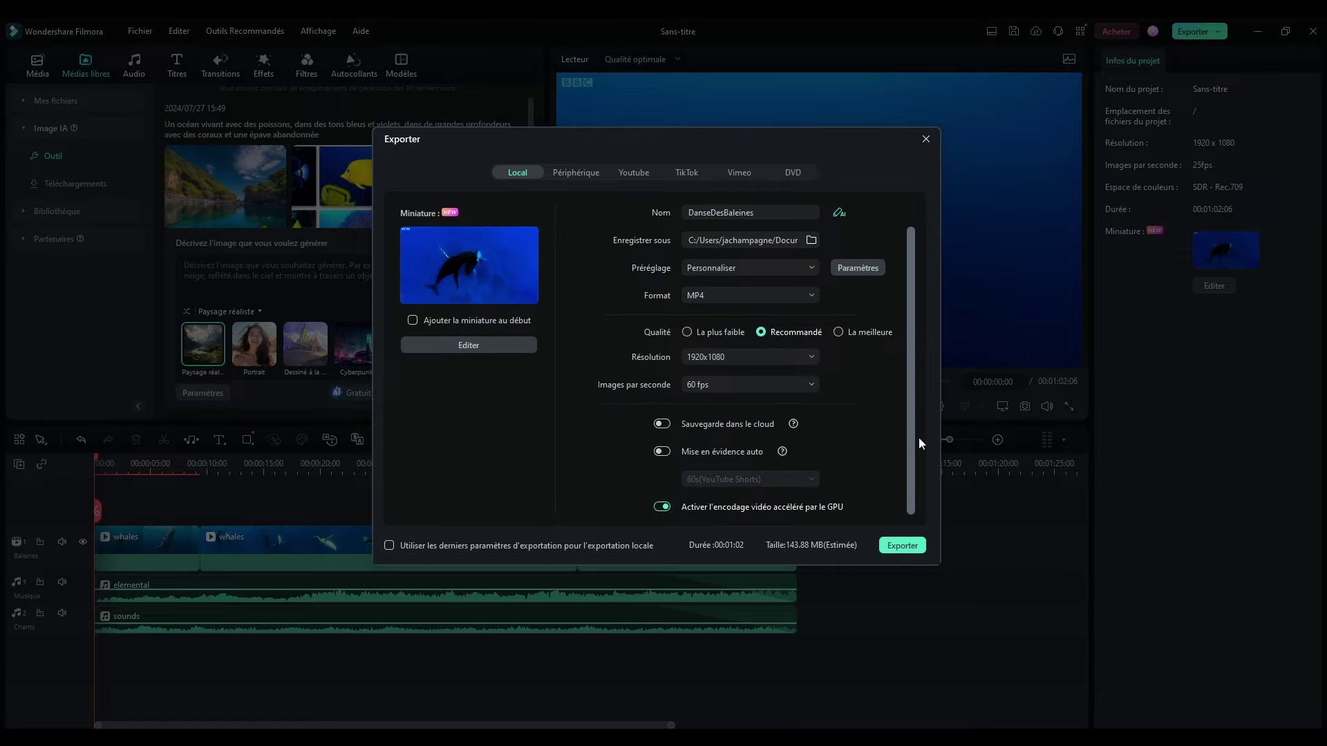